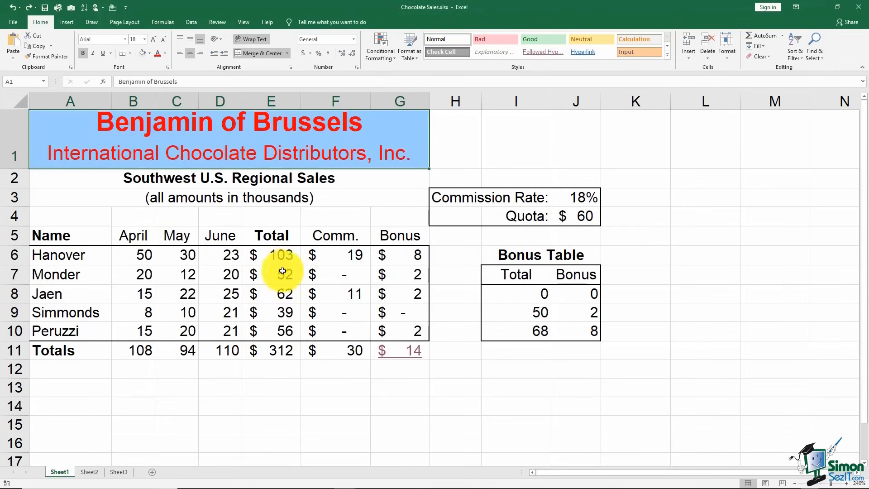
- Select the nonadjacent cells B6:D10, F6:F8, J3, L6, J8 and J10 together, and clear the selection
{"action": "left_click", "coordinate": [136, 256]}
{"action": "left_click_drag", "start_coordinate": [136, 255], "coordinate": [227, 327]}
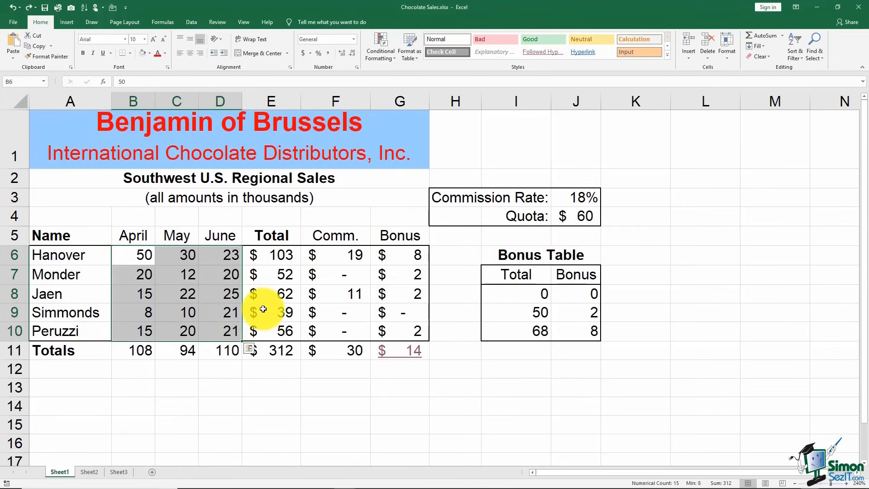
{"action": "left_click_drag", "start_coordinate": [330, 253], "coordinate": [327, 296]}
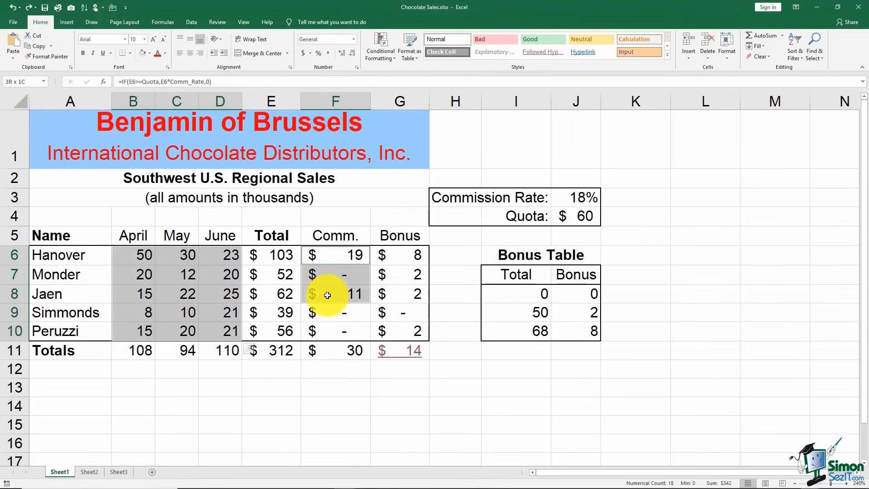
{"action": "left_click", "coordinate": [582, 198], "text": "ctrl"}
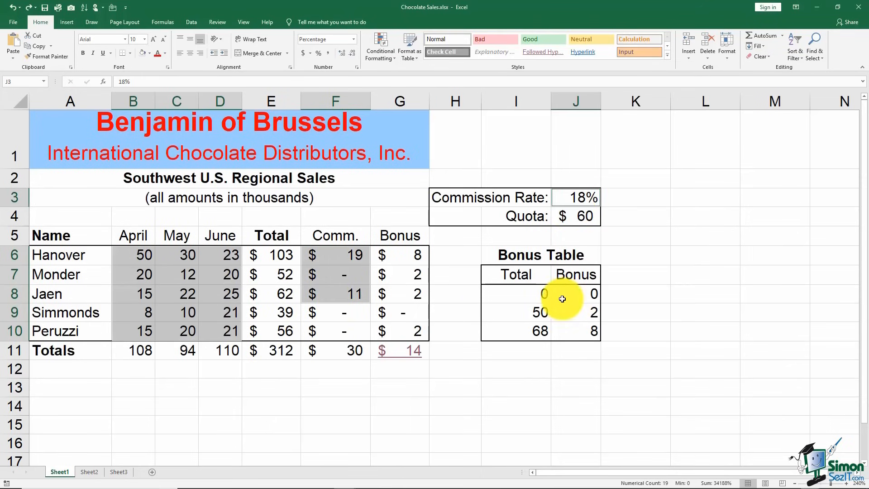
{"action": "left_click", "coordinate": [689, 249], "text": "ctrl"}
{"action": "left_click", "coordinate": [586, 292], "text": "ctrl"}
{"action": "left_click", "coordinate": [564, 330], "text": "ctrl"}
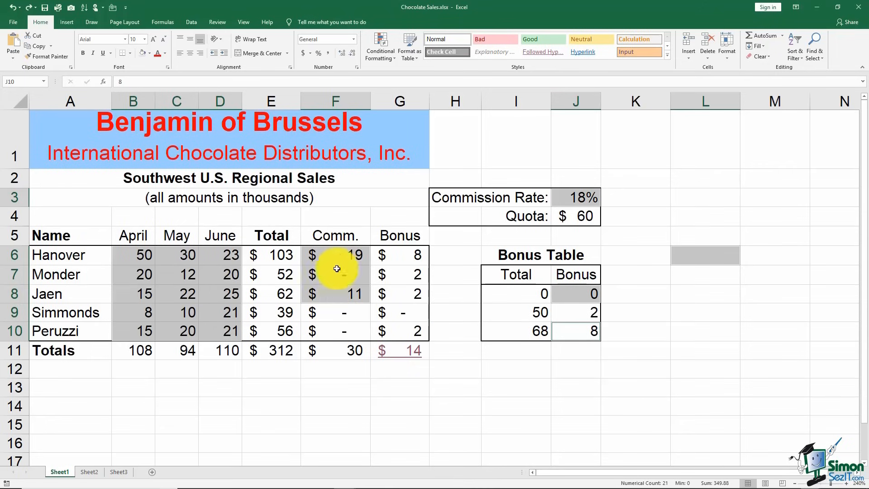
{"action": "left_click", "coordinate": [631, 156]}
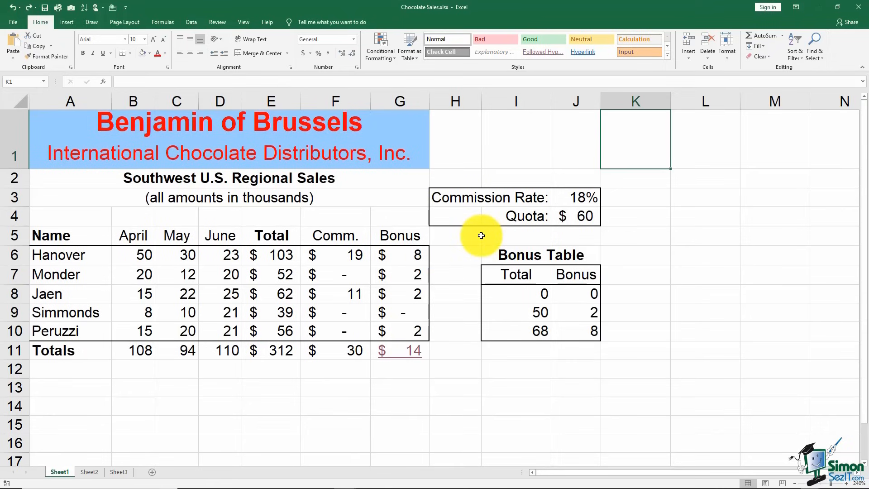
- Select the nonadjacent cells D6:D10, G8, E7:E8 and J7 together, and deselect E8
{"action": "left_click_drag", "start_coordinate": [225, 255], "coordinate": [230, 330]}
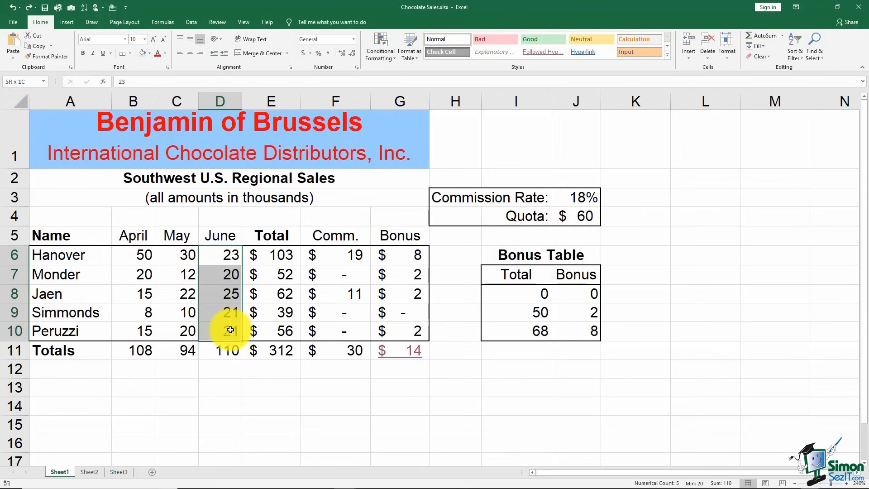
{"action": "left_click", "coordinate": [409, 301], "text": "ctrl"}
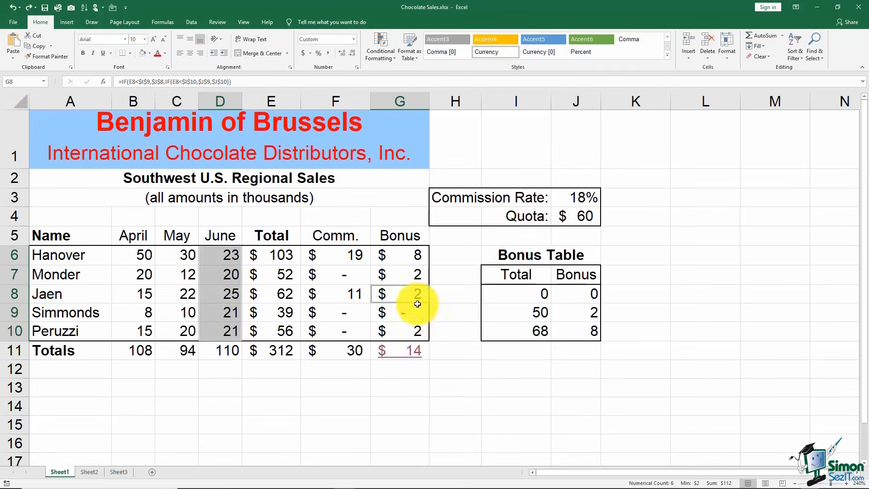
{"action": "left_click_drag", "start_coordinate": [280, 273], "coordinate": [281, 294], "text": "ctrl"}
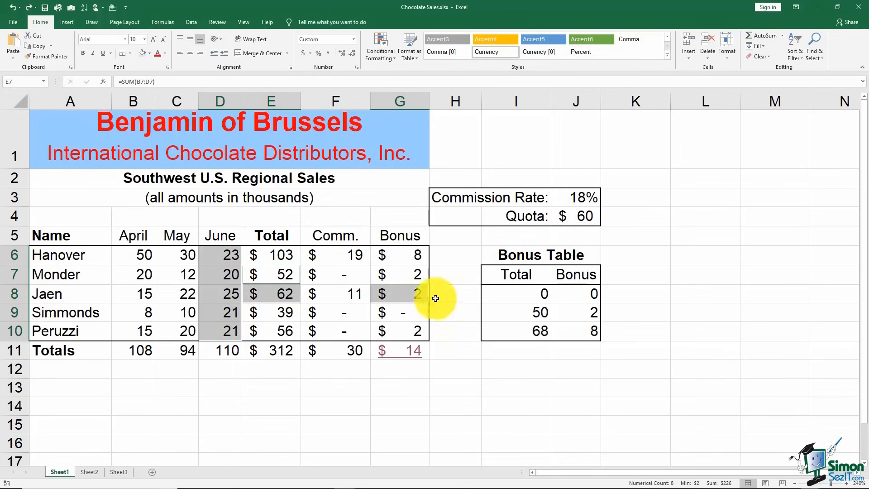
{"action": "left_click", "coordinate": [567, 273], "text": "ctrl"}
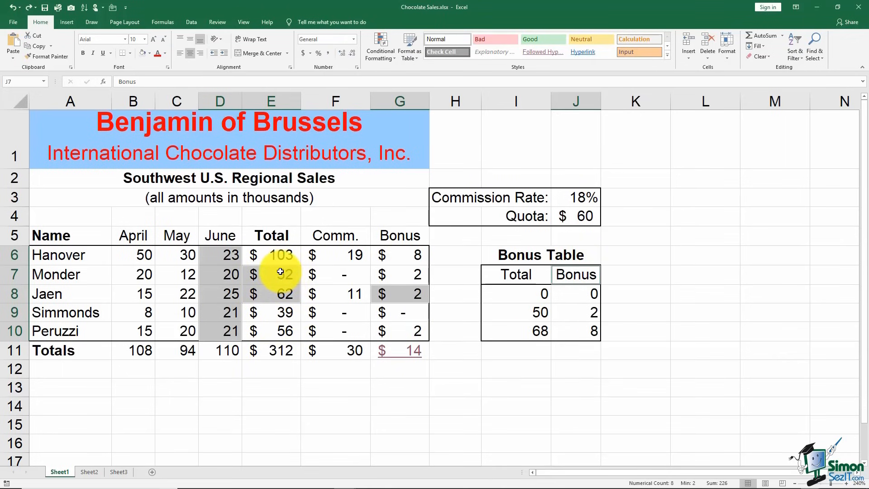
{"action": "left_click_drag", "start_coordinate": [284, 291], "coordinate": [284, 294]}
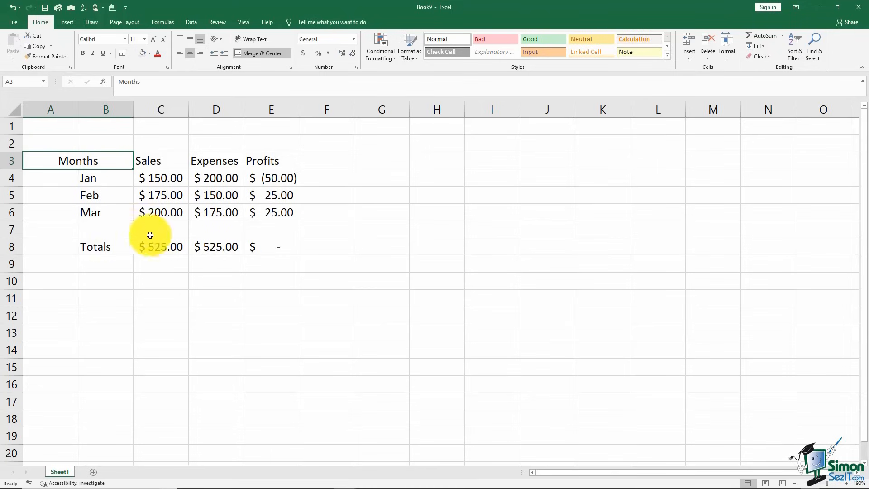
- Run the accessibility check on the monthly sales workbook and expand the Merged Cells warning
{"action": "left_click", "coordinate": [323, 199]}
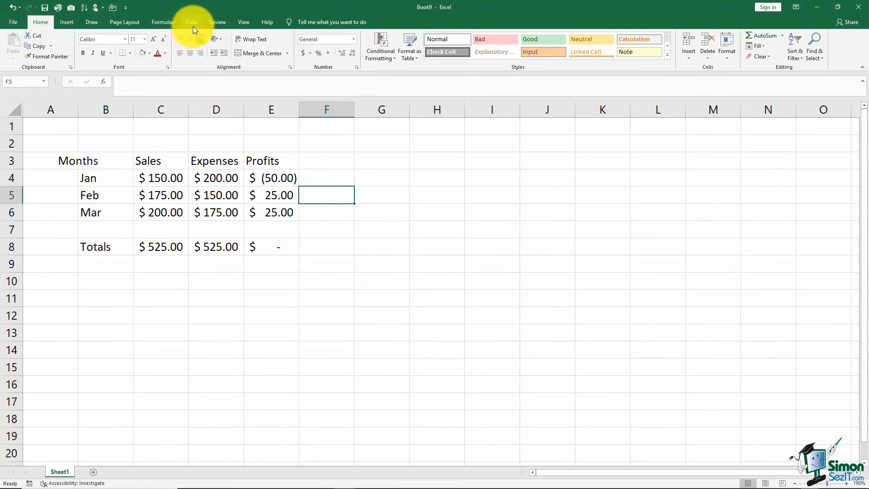
{"action": "left_click", "coordinate": [213, 23]}
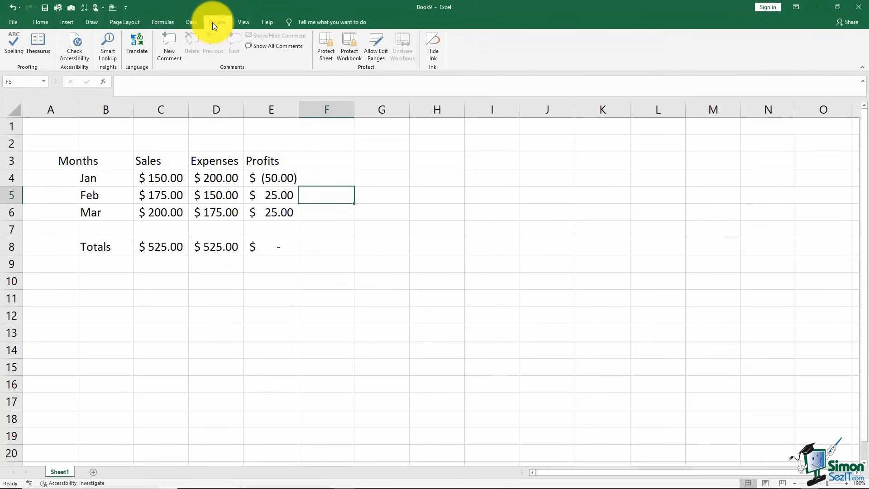
{"action": "left_click", "coordinate": [80, 56]}
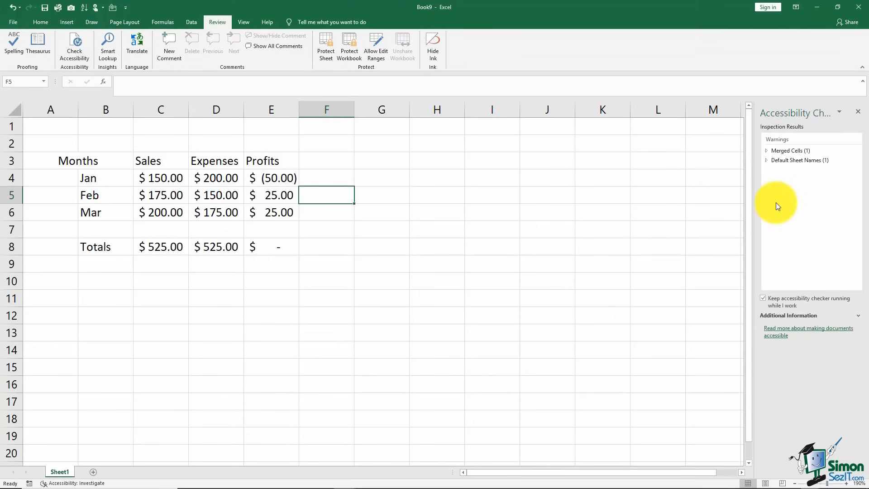
{"action": "left_click", "coordinate": [767, 151]}
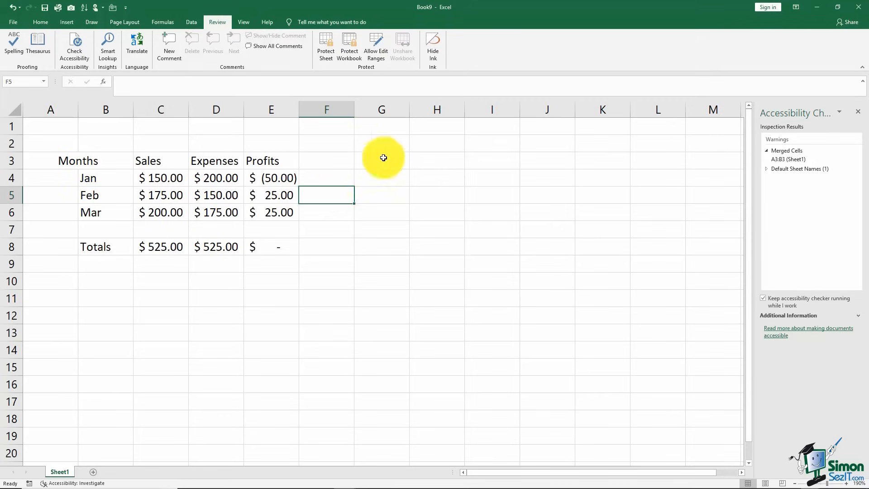
- Unmerge A3:B3 using the recommended accessibility fix and move the Months heading to B3
{"action": "left_click", "coordinate": [857, 158]}
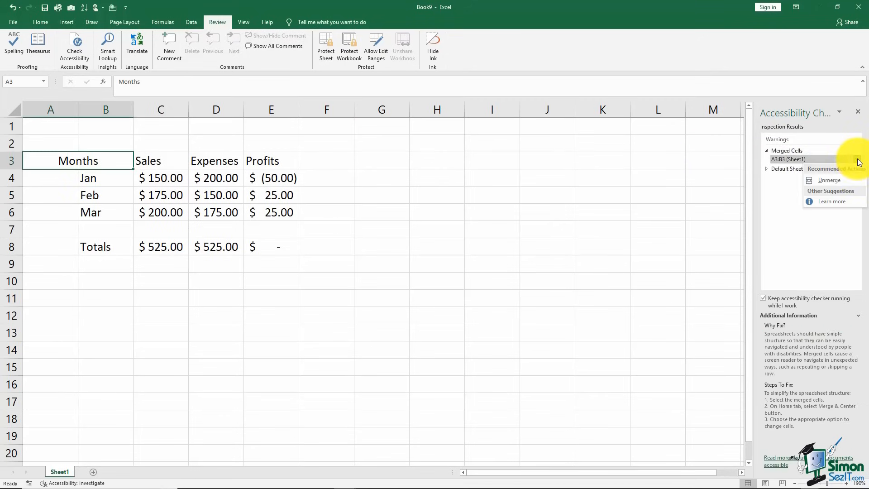
{"action": "left_click", "coordinate": [830, 180]}
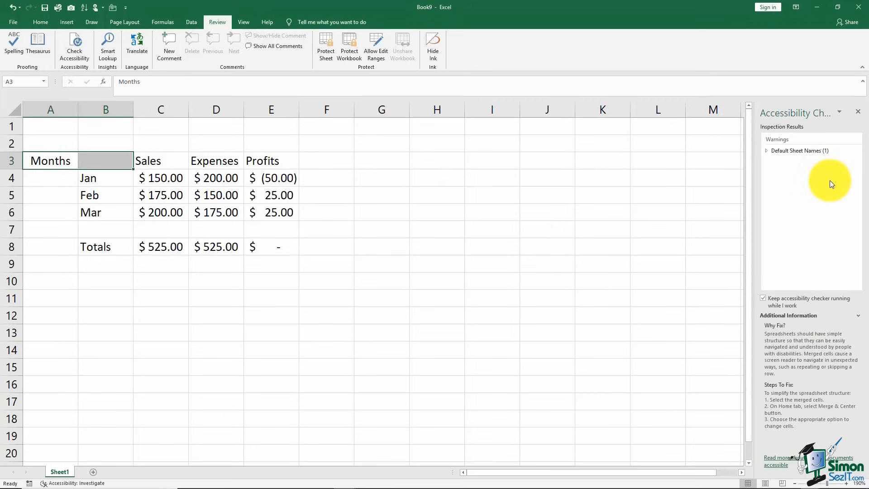
{"action": "left_click", "coordinate": [389, 180]}
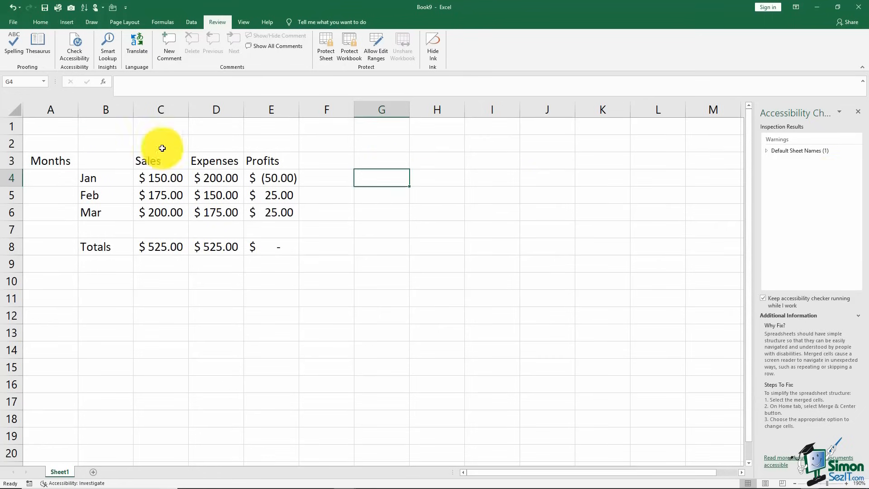
{"action": "left_click", "coordinate": [60, 160]}
{"action": "left_click_drag", "start_coordinate": [77, 161], "coordinate": [98, 162]}
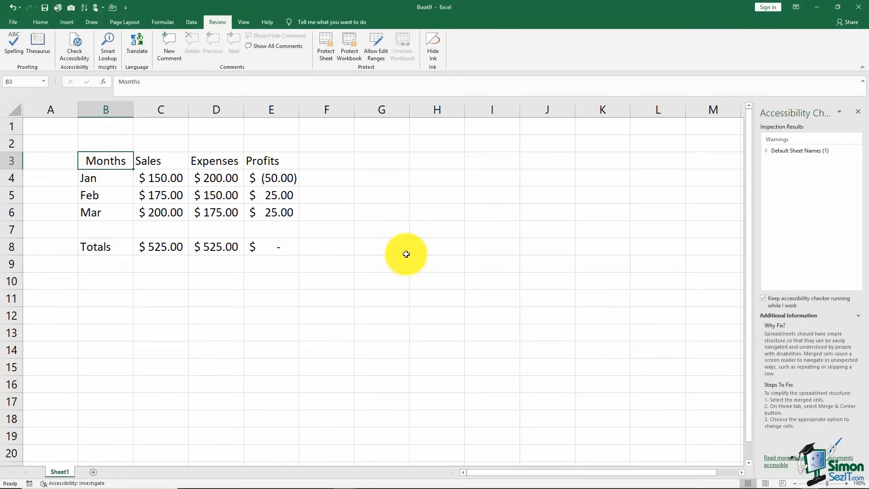
- Expand the Default Sheet Names warning and rename Sheet1 as My Sales Report
{"action": "left_click", "coordinate": [768, 152]}
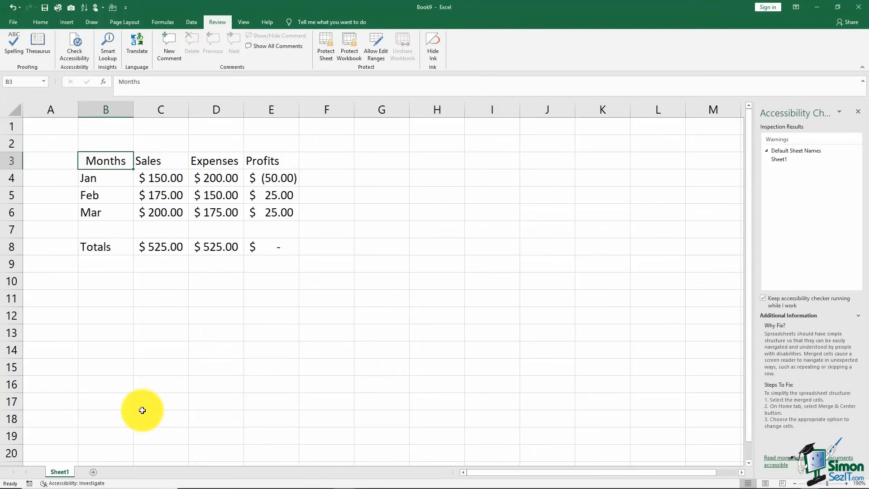
{"action": "double_click", "coordinate": [64, 472]}
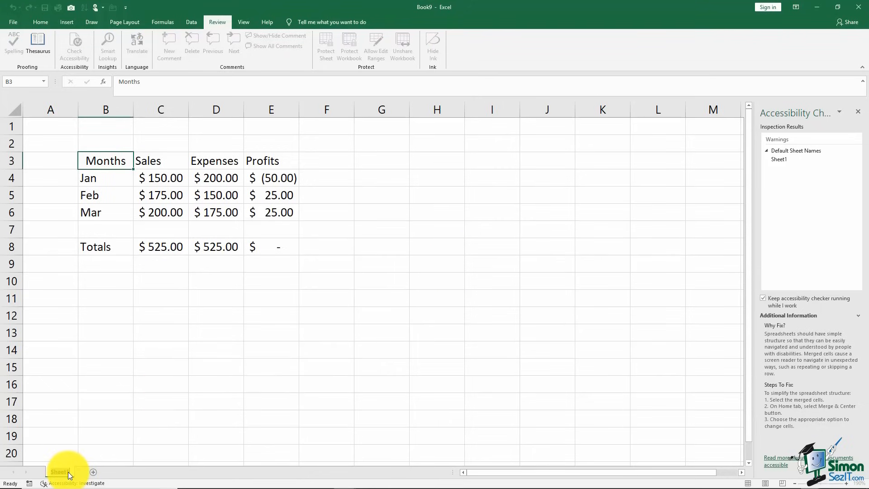
{"action": "type", "text": "My"}
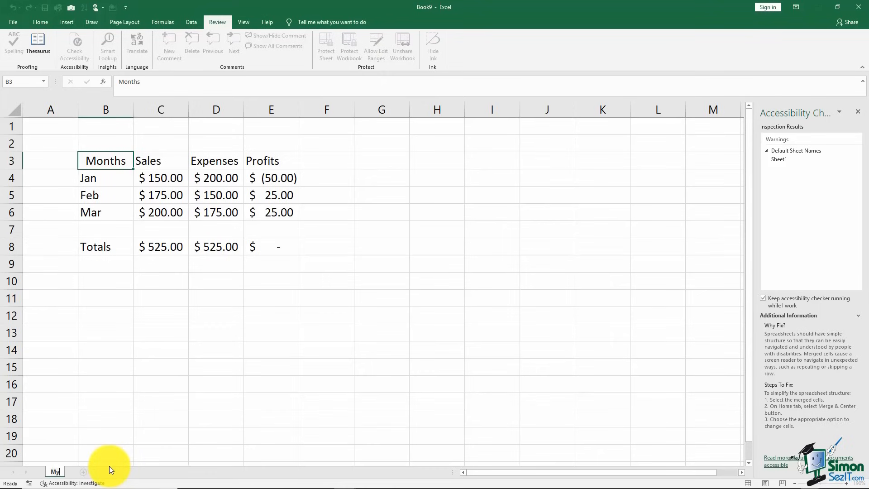
{"action": "type", "text": " Sales Report"}
{"action": "left_click", "coordinate": [190, 412]}
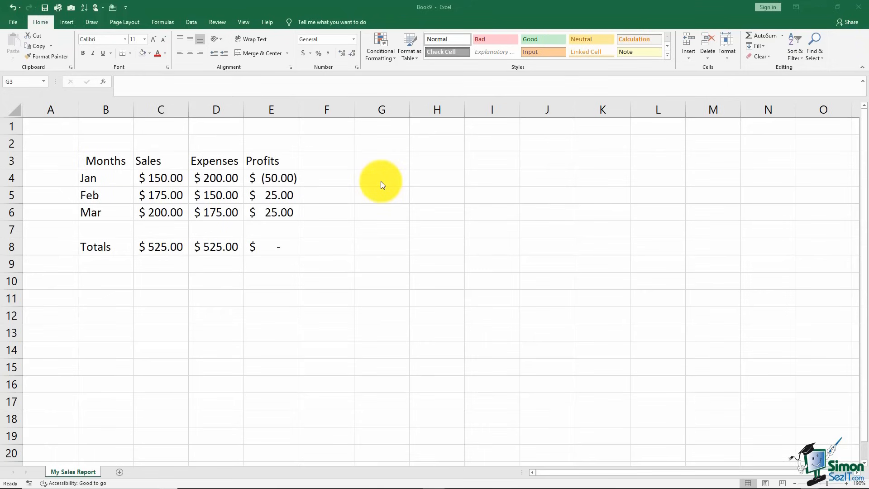
- Open the Translator for the Months heading in B3 and translate it into Russian
{"action": "left_click", "coordinate": [108, 168]}
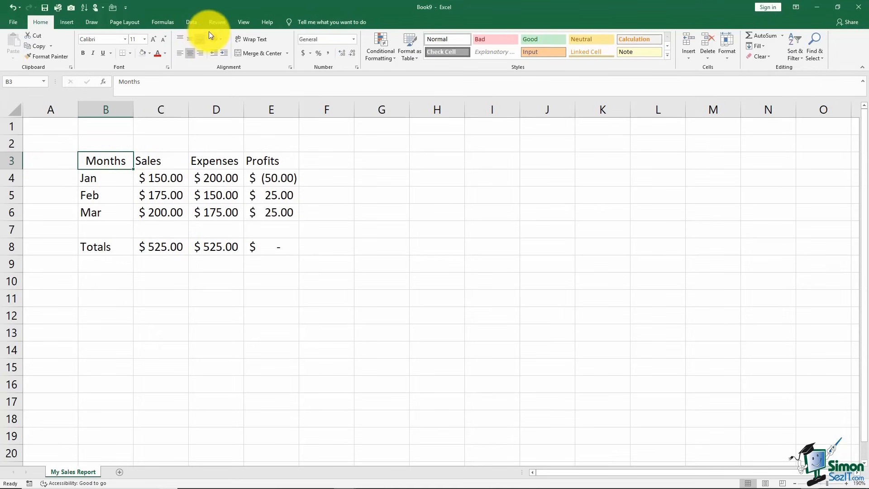
{"action": "left_click", "coordinate": [217, 22]}
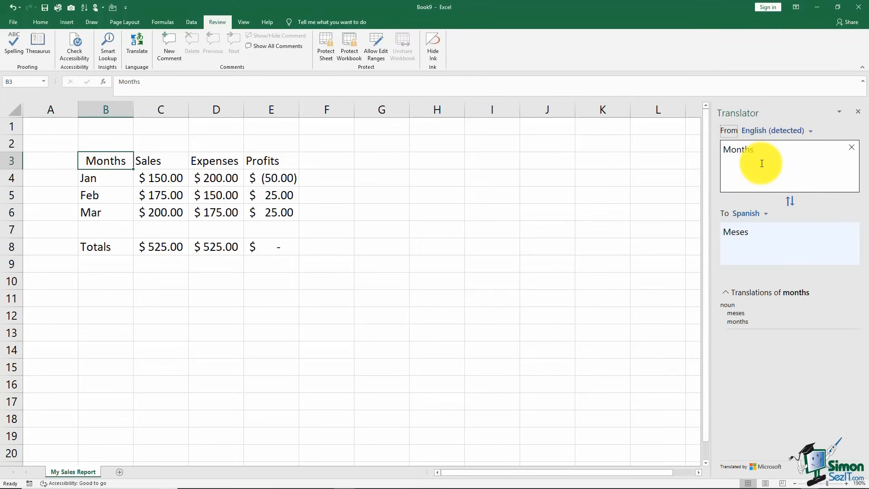
{"action": "left_click", "coordinate": [767, 214]}
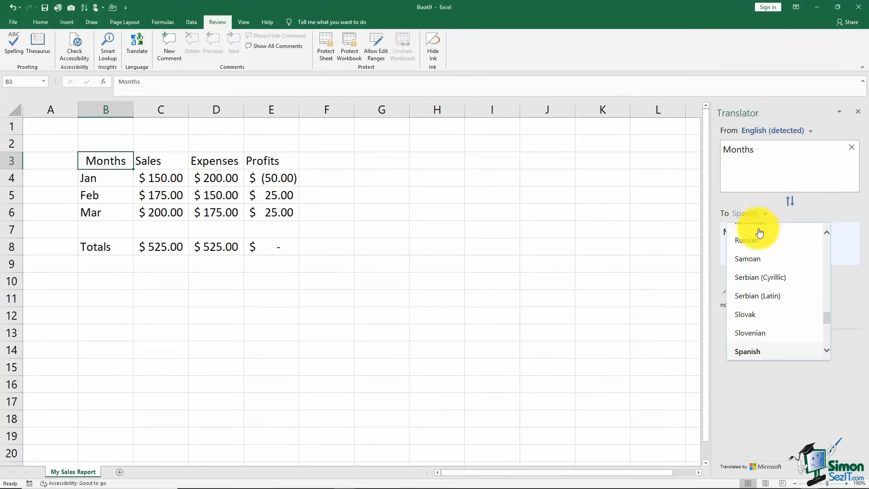
{"action": "left_click", "coordinate": [758, 246]}
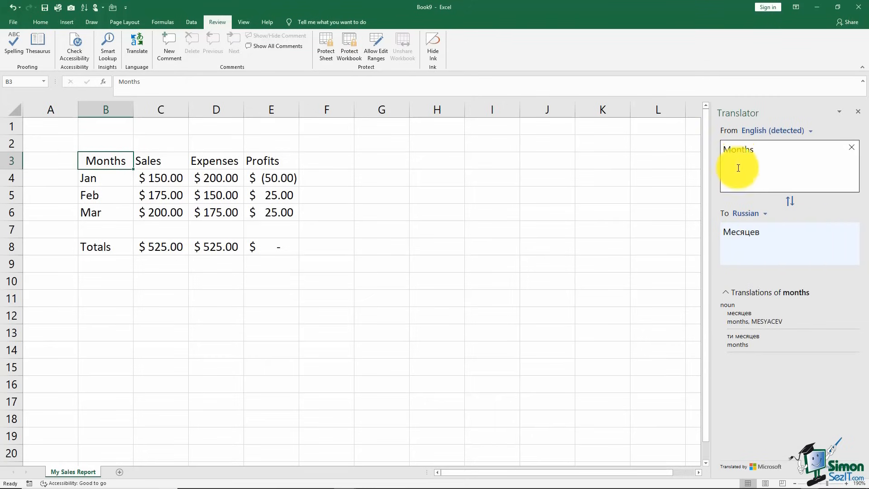
- Set the translation's target language to Spanish and swap the source and target languages
{"action": "left_click", "coordinate": [764, 214]}
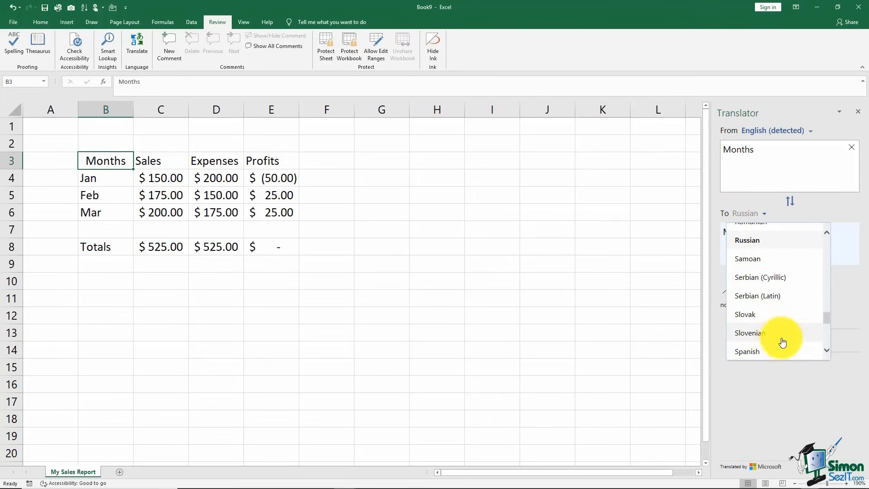
{"action": "left_click", "coordinate": [762, 353]}
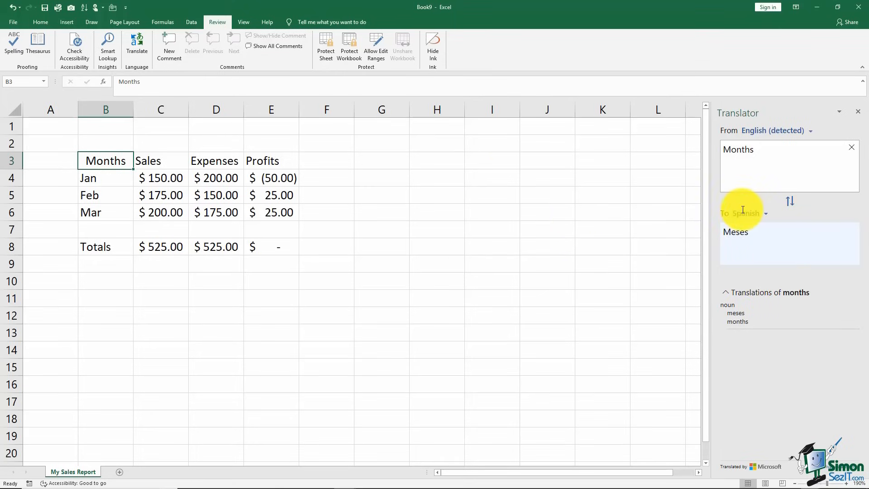
{"action": "left_click", "coordinate": [789, 203]}
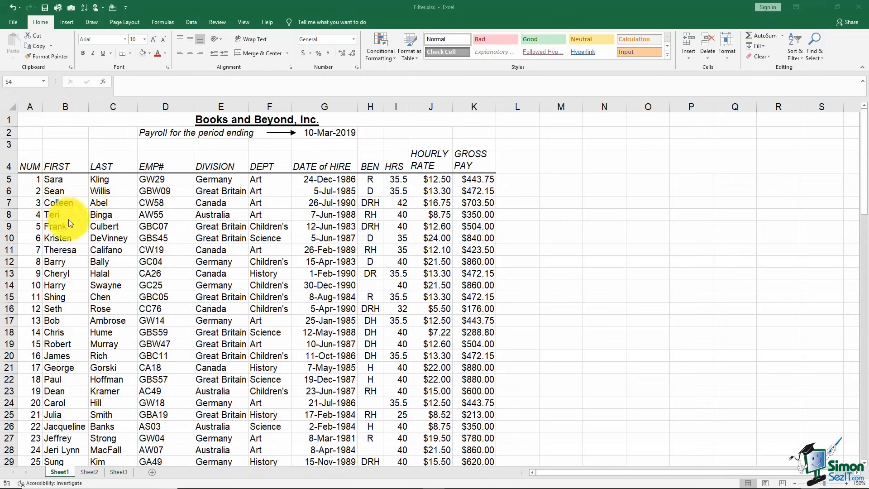
- Insert a blank column before the EMP# column in the payroll sheet and widen it to about twice its width
{"action": "left_click", "coordinate": [160, 107]}
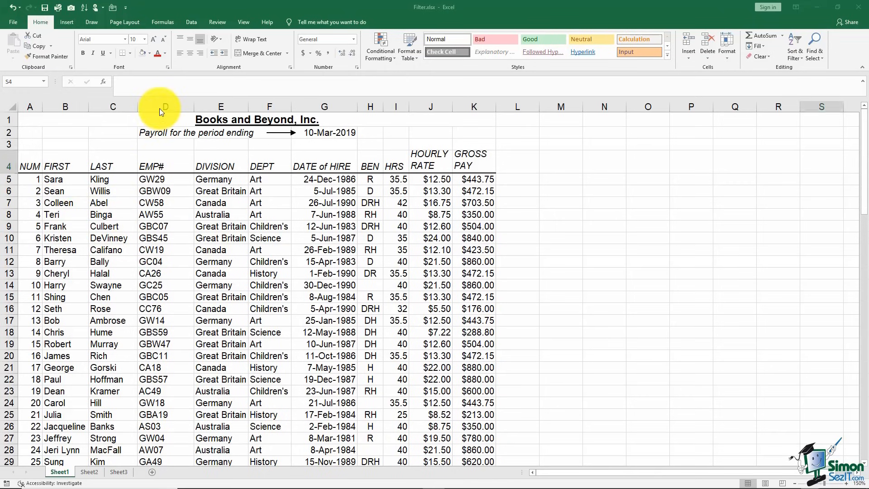
{"action": "left_click", "coordinate": [161, 107]}
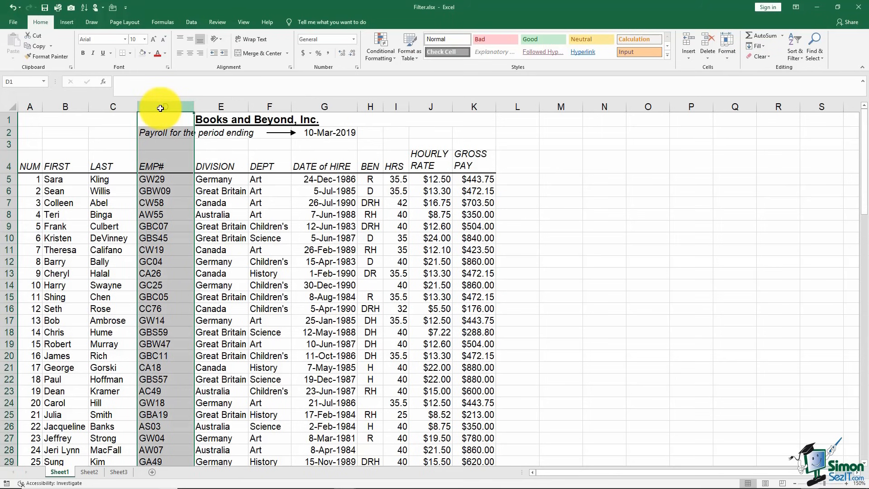
{"action": "right_click", "coordinate": [160, 108]}
{"action": "left_click", "coordinate": [183, 175]}
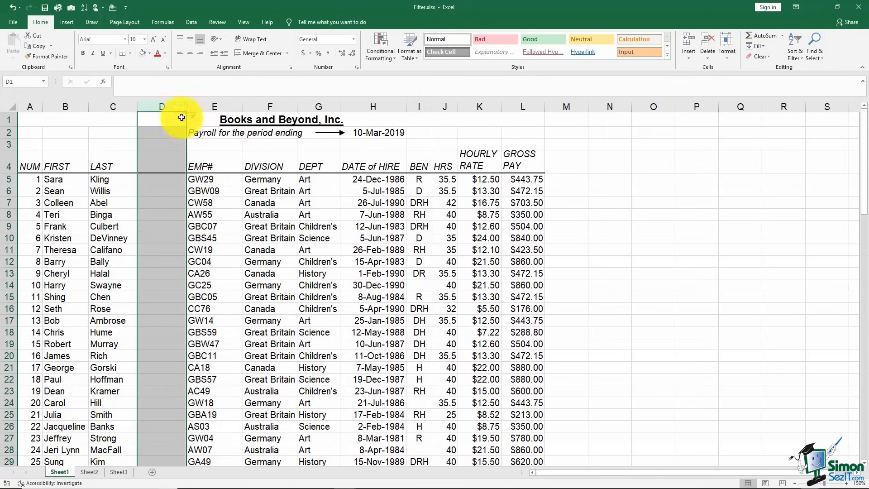
{"action": "left_click_drag", "start_coordinate": [185, 106], "coordinate": [236, 113]}
- Enter a CONCAT formula in D5 that joins the first name in B5 with the last name in C5
{"action": "left_click", "coordinate": [179, 179]}
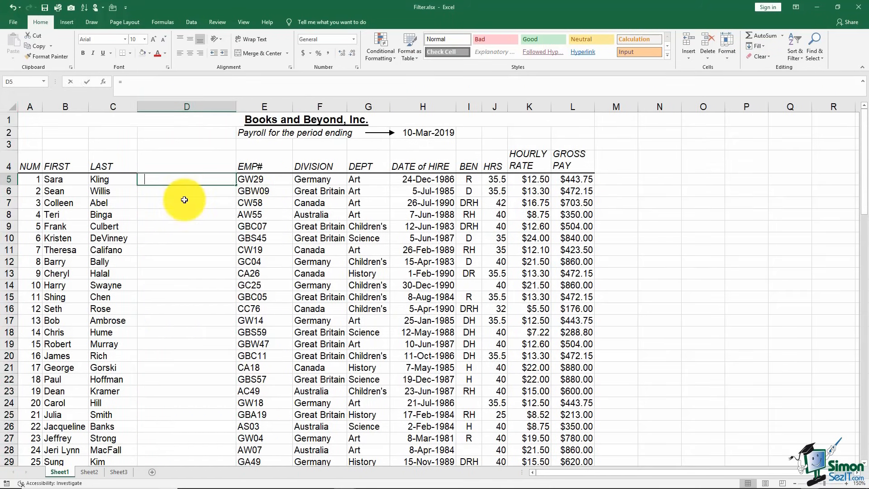
{"action": "type", "text": "="}
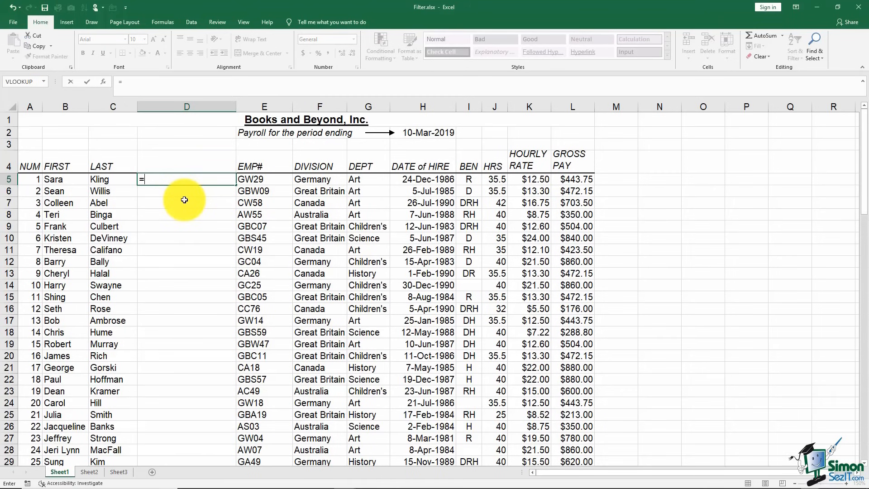
{"action": "type", "text": "con"}
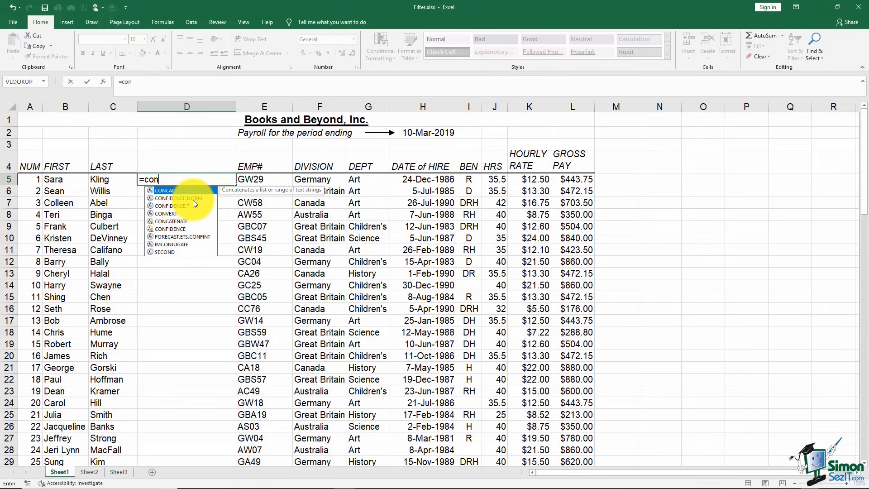
{"action": "double_click", "coordinate": [169, 191]}
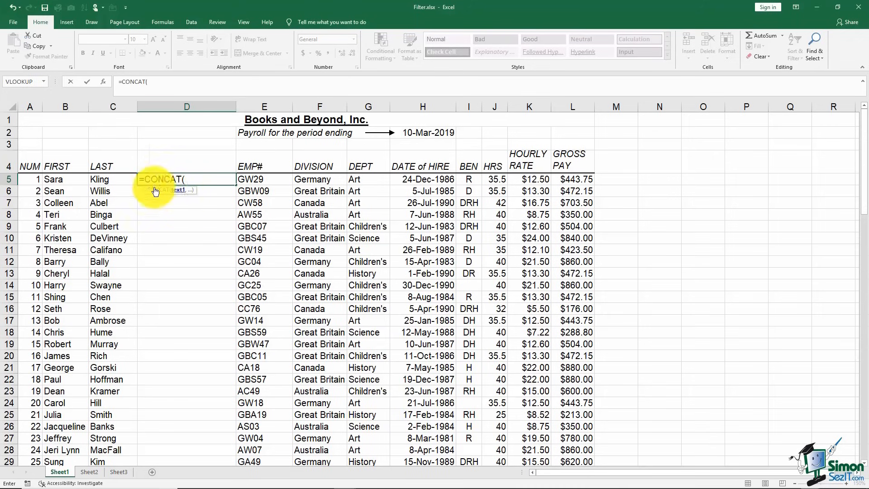
{"action": "left_click", "coordinate": [68, 180]}
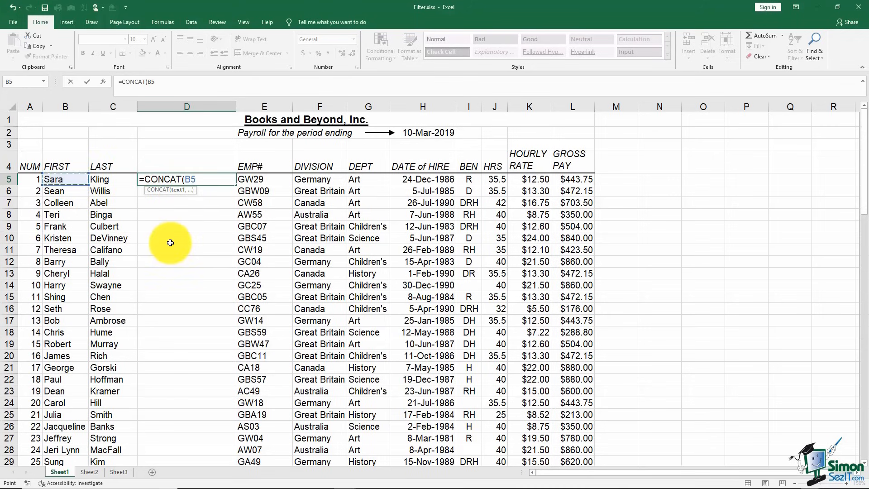
{"action": "type", "text": ","}
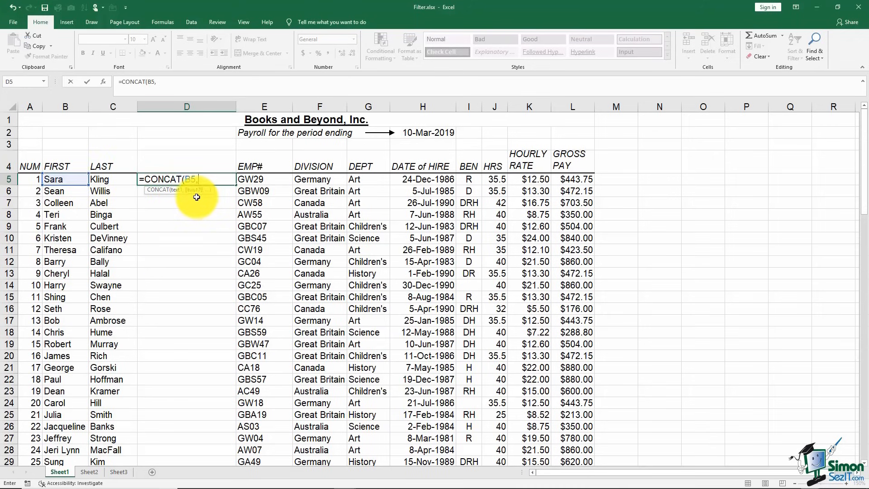
{"action": "left_click", "coordinate": [109, 179]}
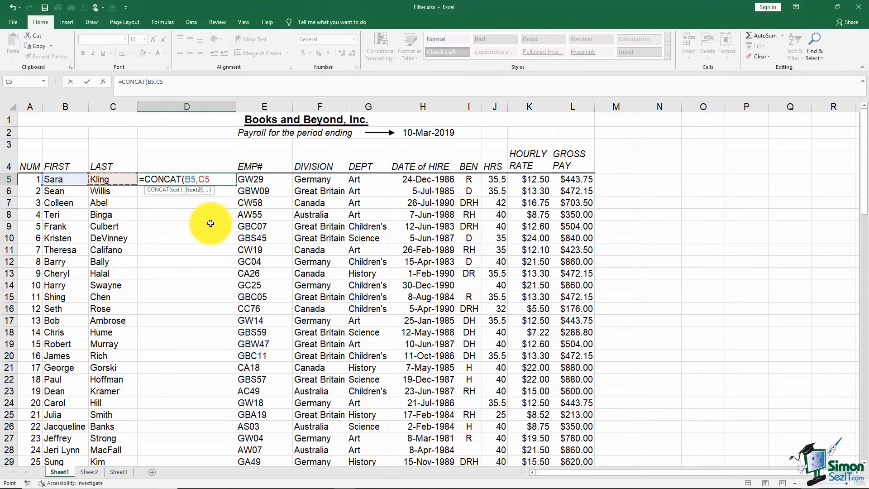
{"action": "key", "text": "Return"}
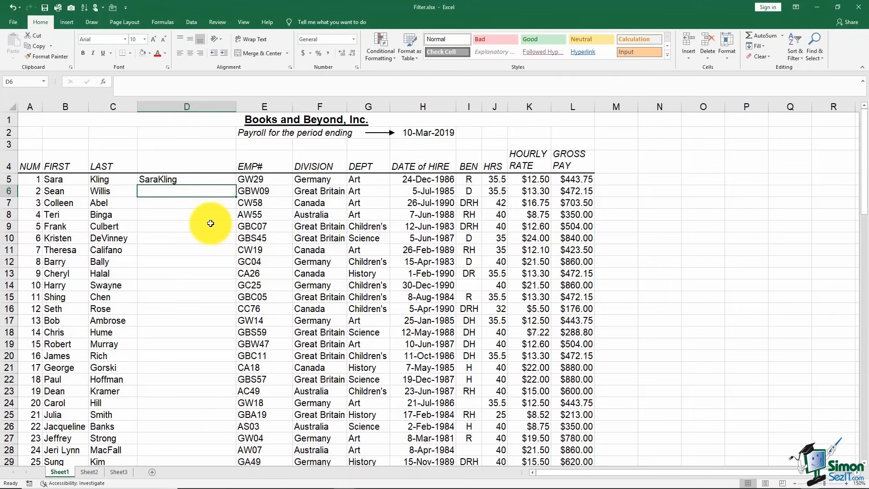
- Edit the D5 formula to =CONCAT(B5," ",C5) so that a space separates the two names
{"action": "left_click", "coordinate": [189, 181]}
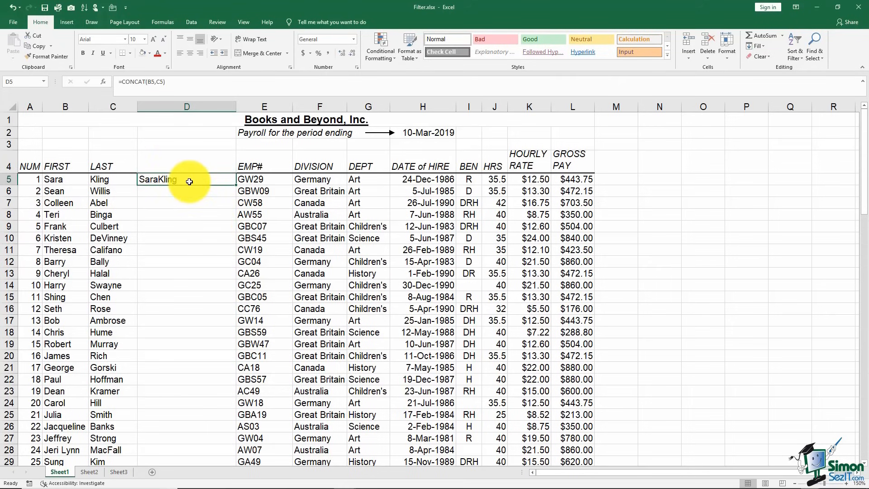
{"action": "double_click", "coordinate": [190, 181]}
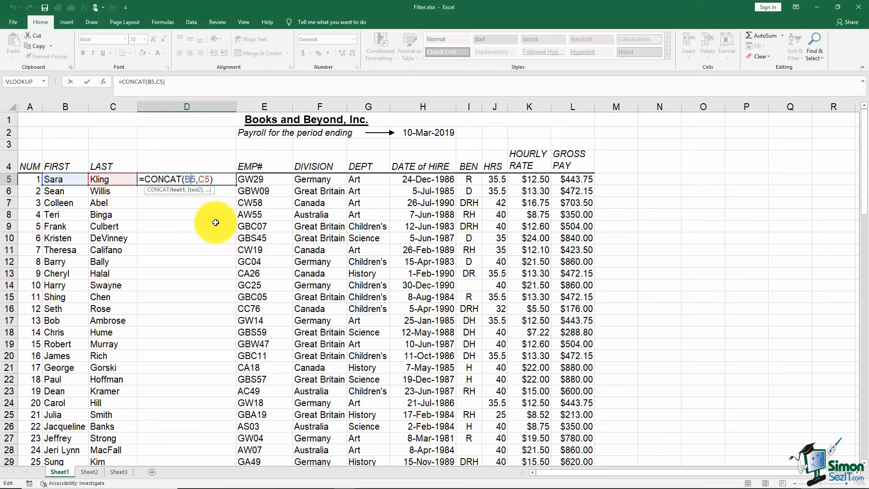
{"action": "left_click", "coordinate": [198, 179]}
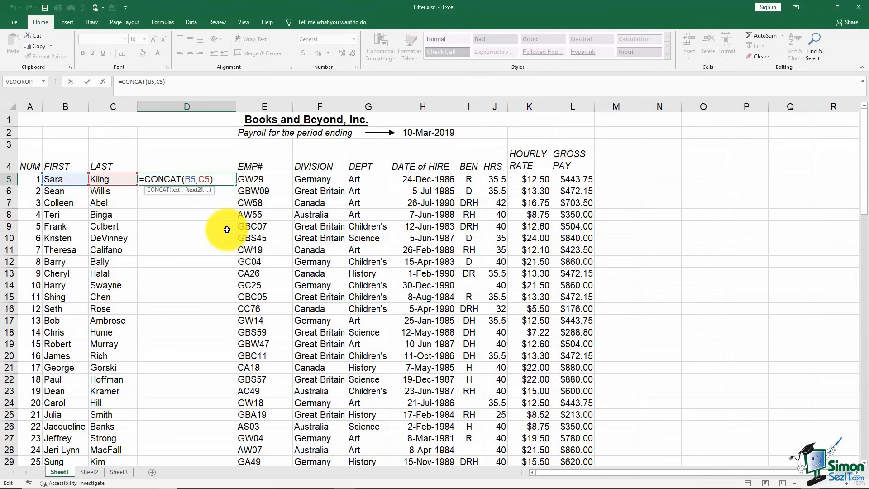
{"action": "type", "text": "\""}
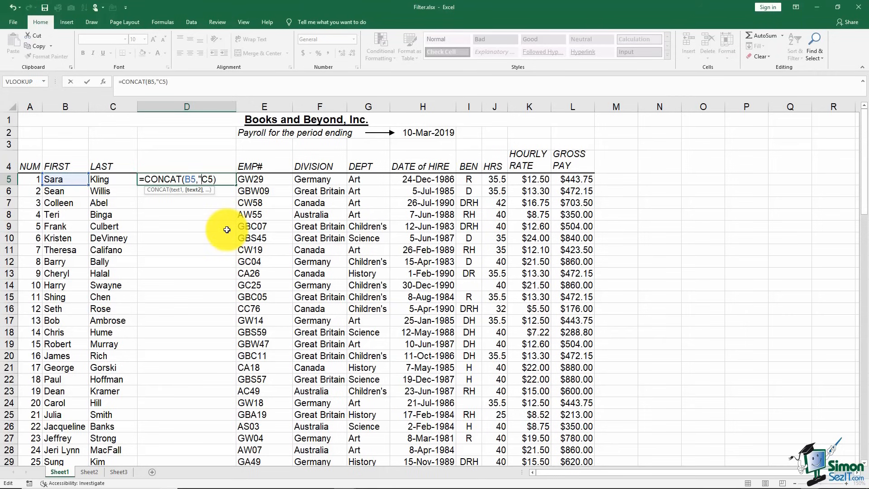
{"action": "type", "text": ","}
{"action": "key", "text": "BackSpace"}
{"action": "type", "text": "\","}
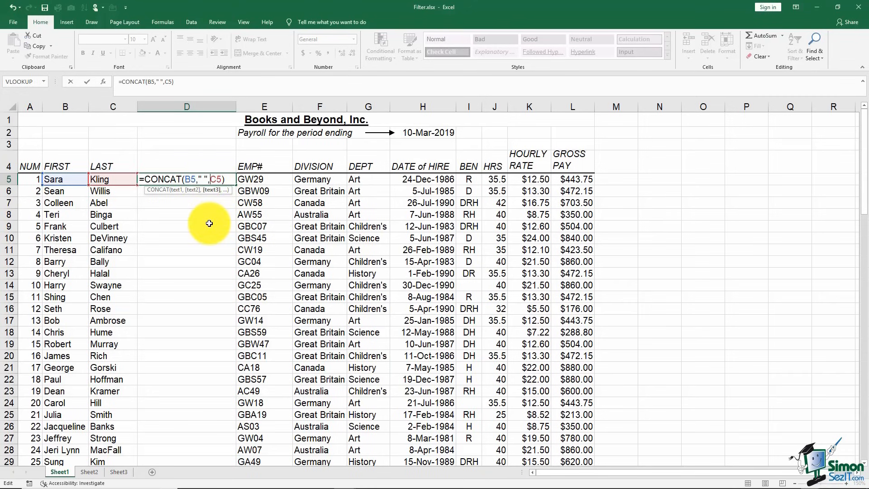
{"action": "key", "text": "Return"}
- Fill the D5 formula down to D14 and clear the contents of the filled range
{"action": "left_click", "coordinate": [166, 180]}
{"action": "left_click_drag", "start_coordinate": [236, 187], "coordinate": [234, 290]}
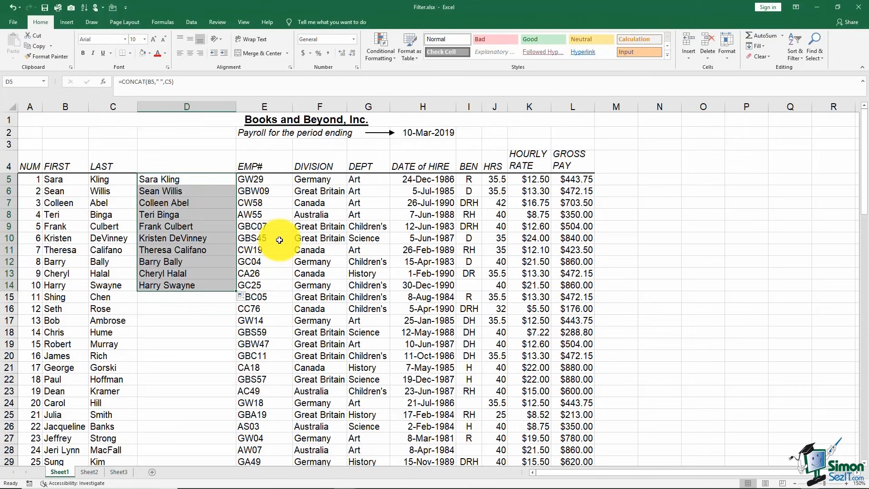
{"action": "key", "text": "Delete"}
{"action": "left_click", "coordinate": [177, 179]}
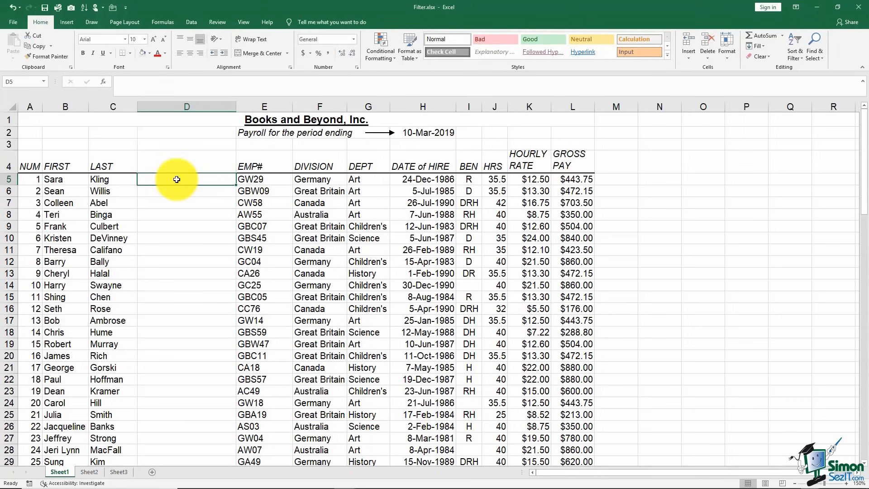
- Join the range of first names in B5:B15 by entering =CONCAT(B5:B15) in D5
{"action": "left_click_drag", "start_coordinate": [68, 179], "coordinate": [77, 293]}
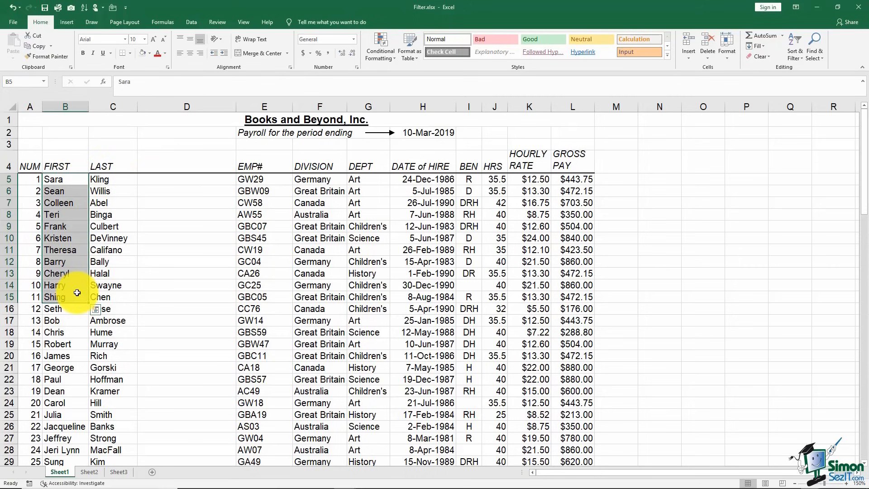
{"action": "left_click", "coordinate": [146, 179]}
{"action": "type", "text": "=c"}
{"action": "key", "text": "BackSpace"}
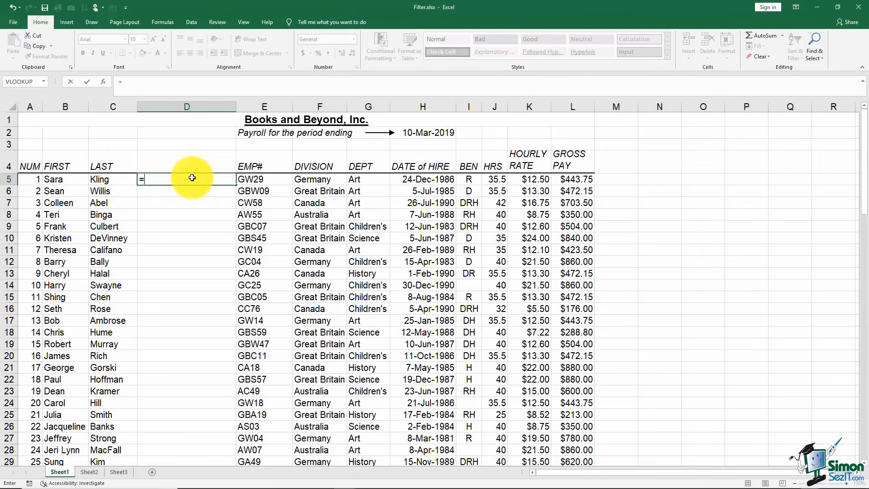
{"action": "type", "text": "concat"}
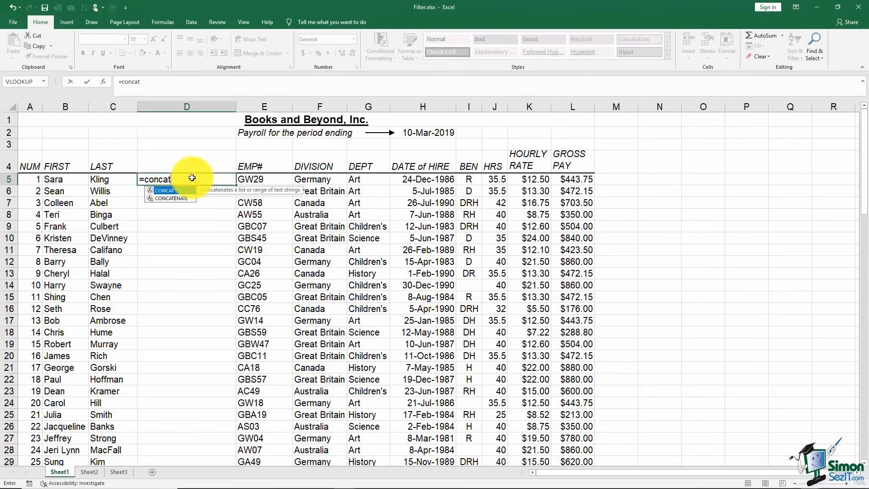
{"action": "key", "text": "Tab"}
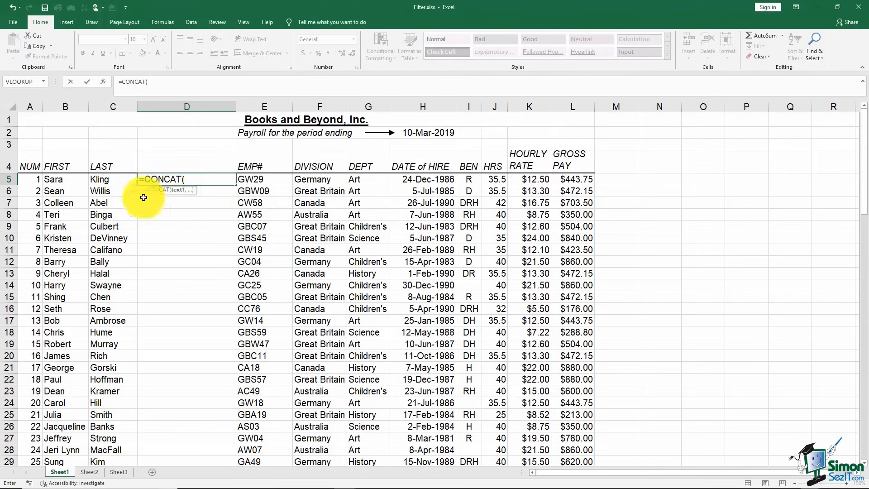
{"action": "left_click_drag", "start_coordinate": [61, 179], "coordinate": [77, 297]}
{"action": "key", "text": "Return"}
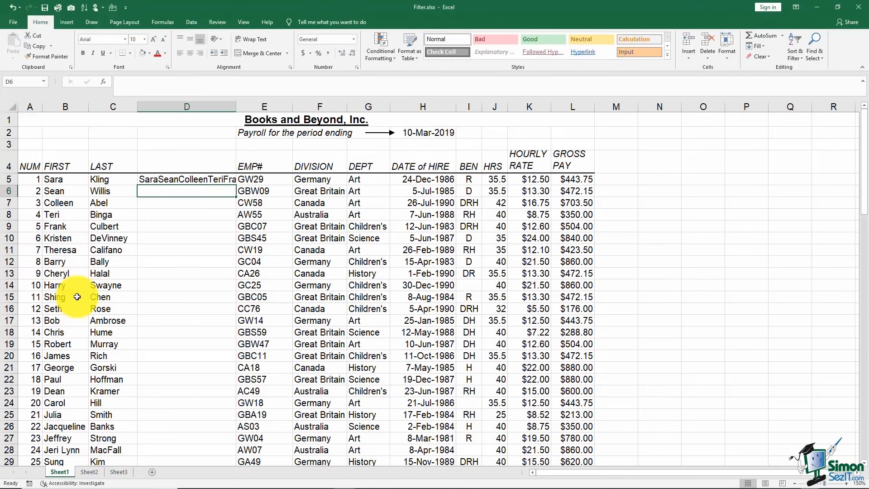
- Make column D slightly wider and select D5 to show its CONCAT formula
{"action": "left_click_drag", "start_coordinate": [239, 106], "coordinate": [256, 108]}
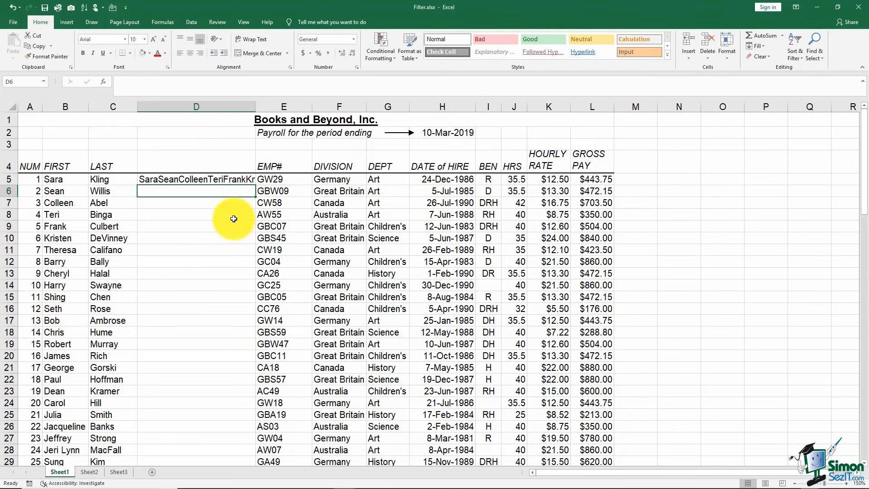
{"action": "left_click", "coordinate": [219, 184]}
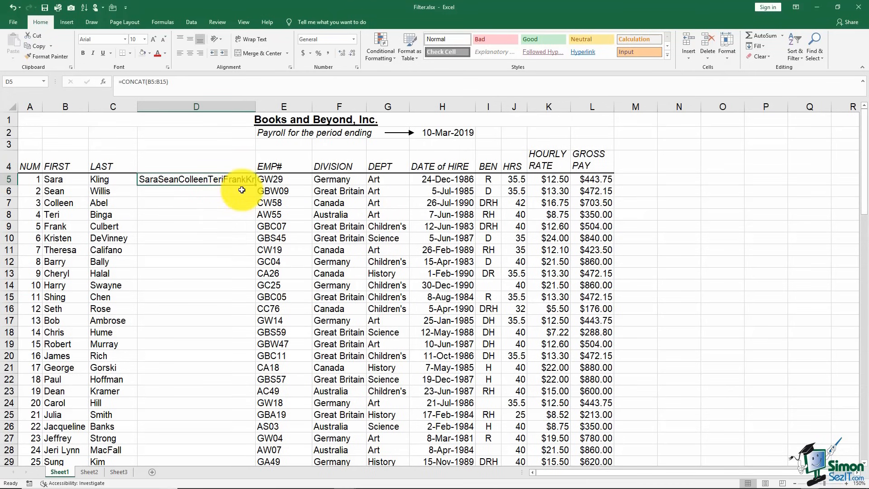
{"action": "mouse_move", "coordinate": [255, 106]}
{"action": "left_mouse_down"}
{"action": "mouse_move", "coordinate": [321, 119]}
{"action": "mouse_move", "coordinate": [343, 165]}
{"action": "mouse_move", "coordinate": [340, 110]}
{"action": "mouse_move", "coordinate": [250, 122]}
{"action": "left_mouse_up"}
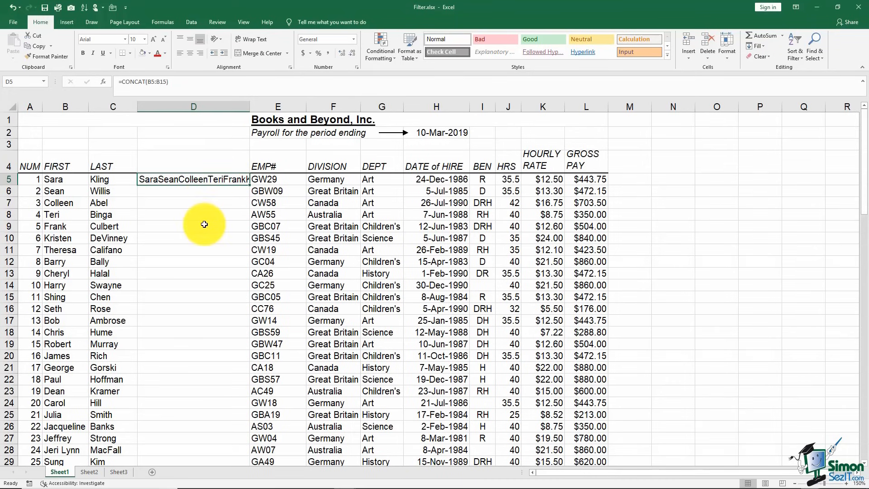
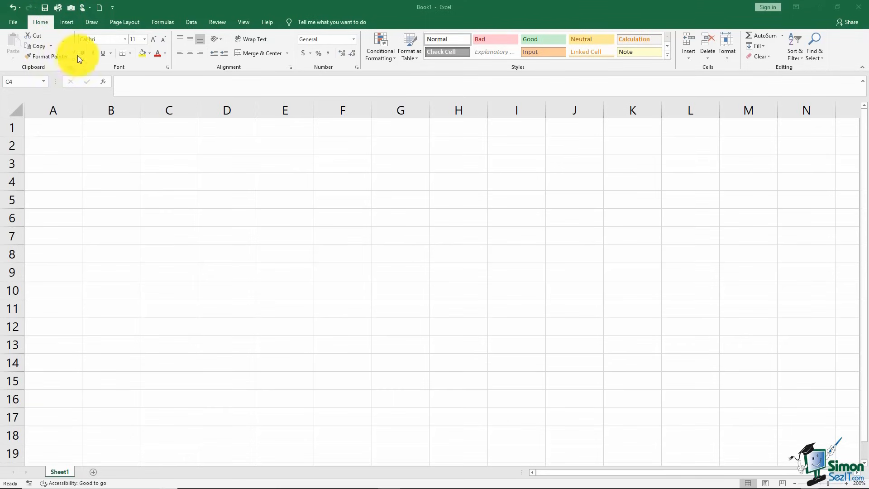
- Customize the Quick Access Toolbar by adding Open and Email and removing New
{"action": "left_click", "coordinate": [113, 8]}
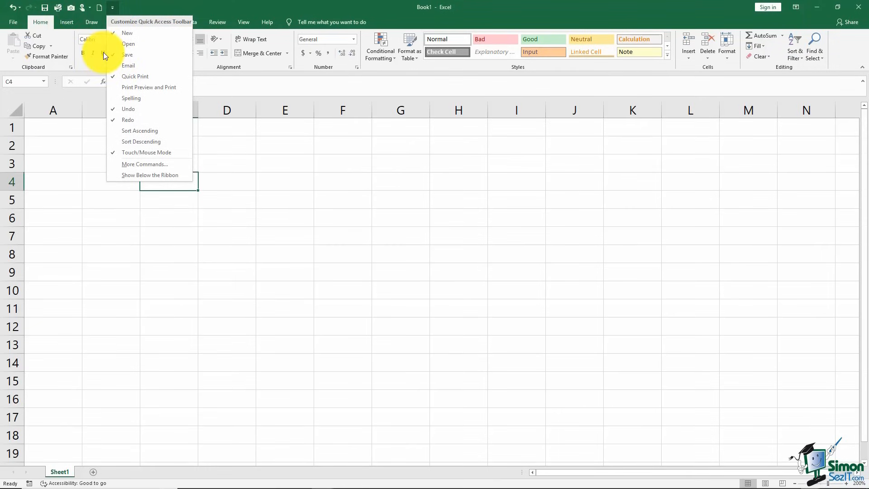
{"action": "left_click", "coordinate": [126, 44]}
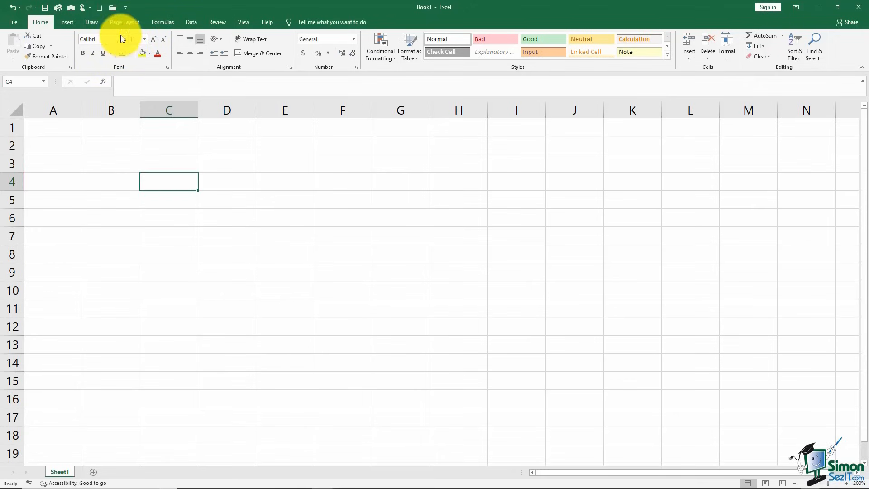
{"action": "left_click", "coordinate": [126, 7]}
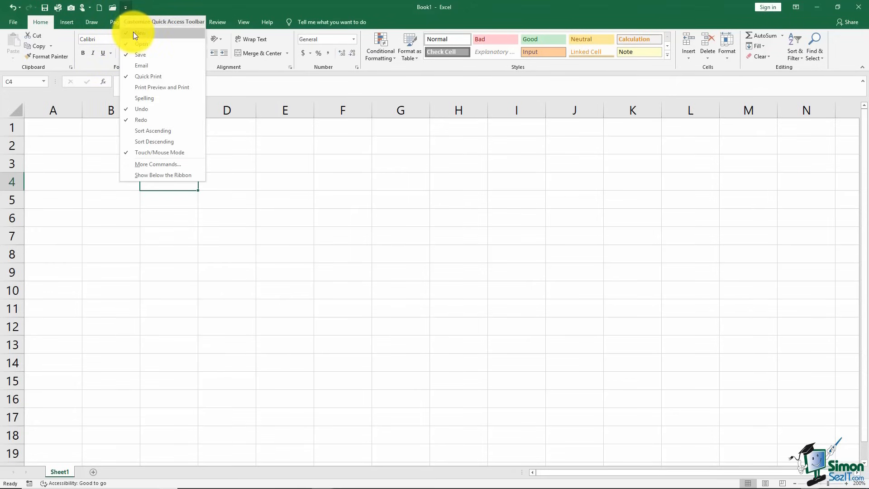
{"action": "left_click", "coordinate": [133, 32]}
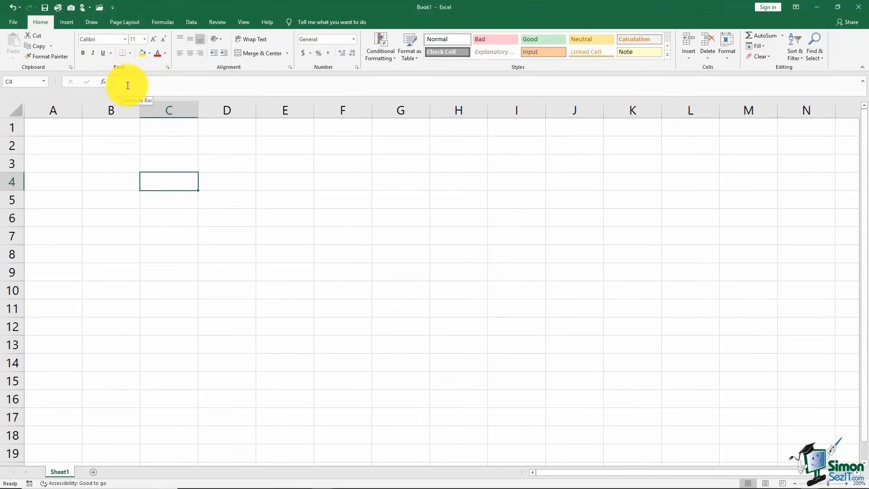
{"action": "left_click", "coordinate": [112, 8]}
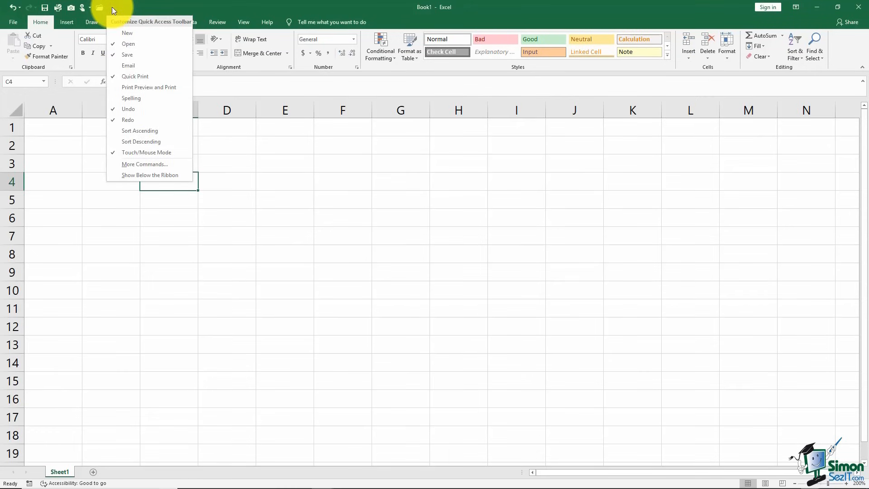
{"action": "left_click", "coordinate": [131, 66]}
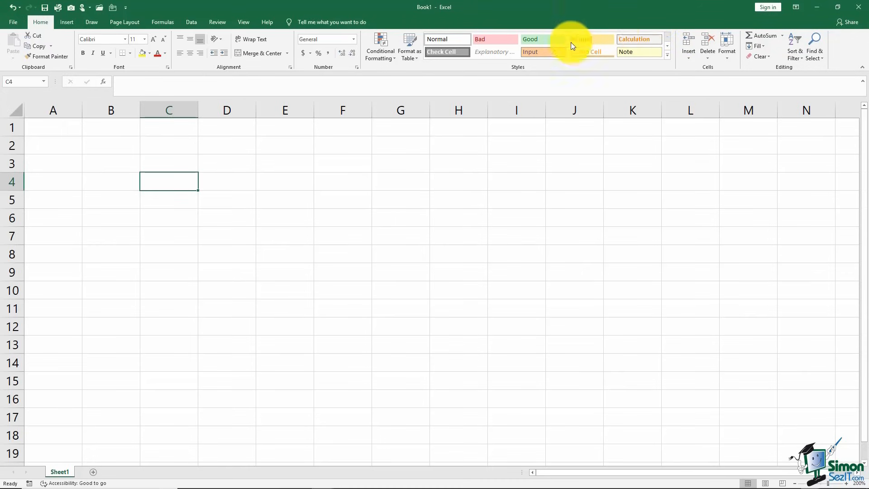
{"action": "left_click", "coordinate": [64, 21]}
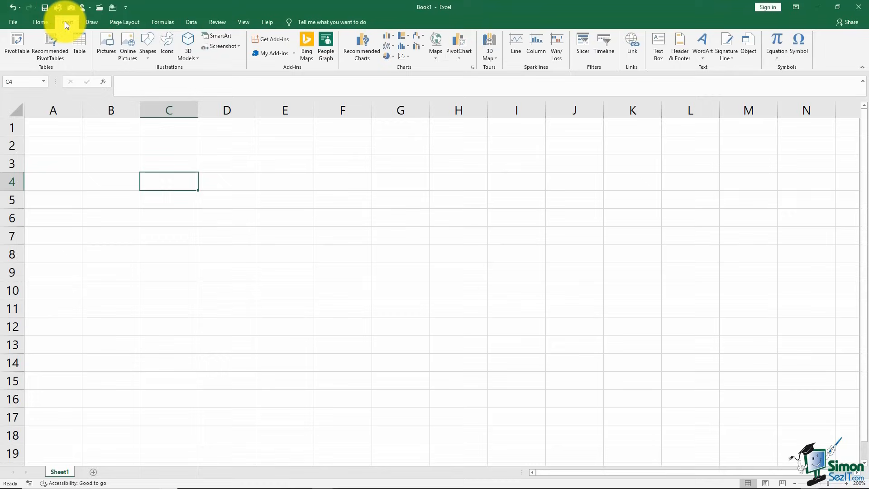
{"action": "left_click", "coordinate": [93, 22]}
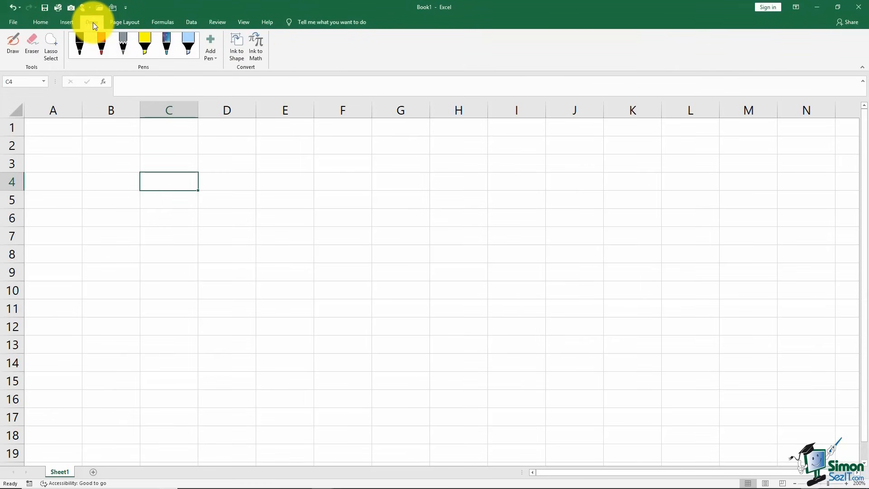
- Open the font settings of Format Cells for cell C4 and close them without making changes
{"action": "left_click", "coordinate": [39, 23]}
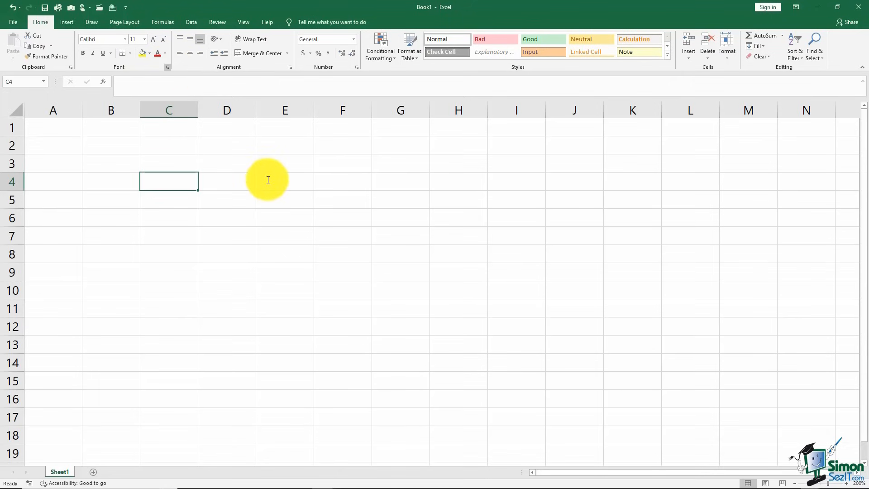
{"action": "key", "text": "ctrl+shift+f"}
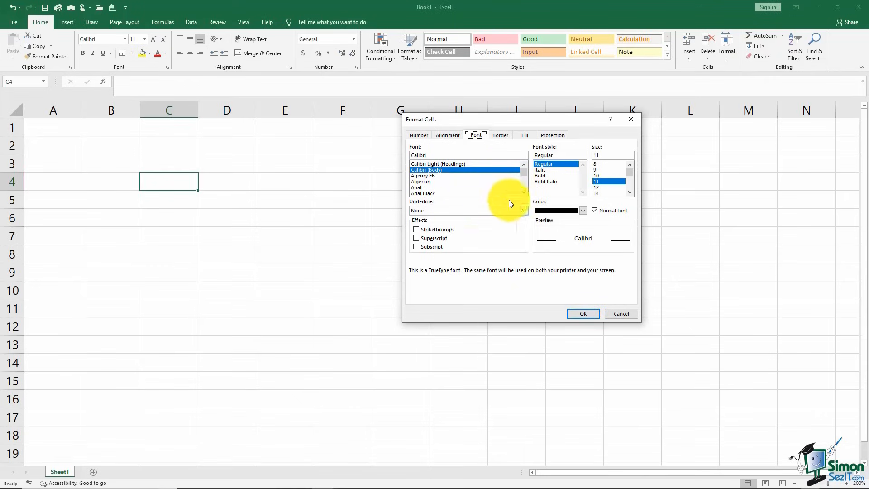
{"action": "left_click", "coordinate": [633, 121]}
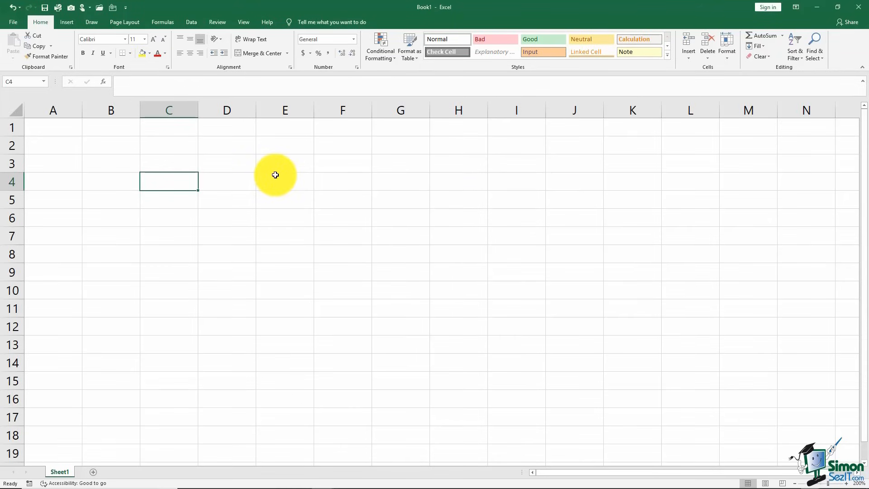
- View the workbook's Info page, return to the worksheet and select cell A1
{"action": "left_click", "coordinate": [16, 22]}
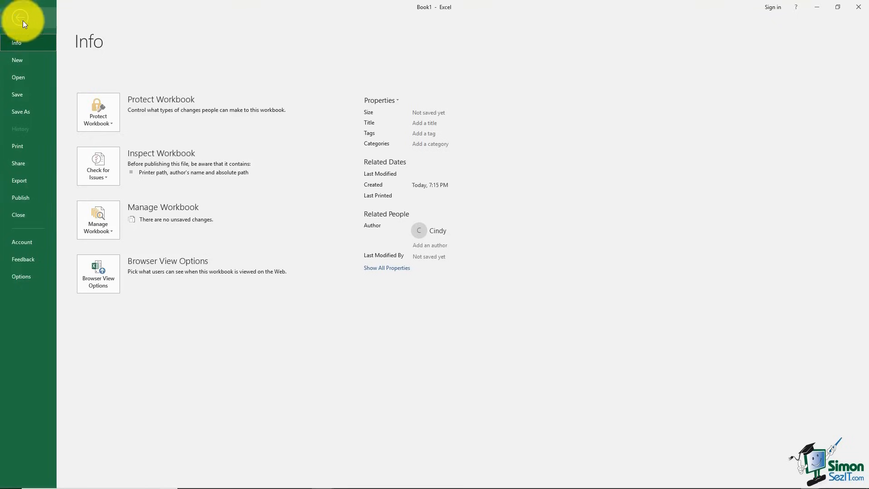
{"action": "left_click", "coordinate": [20, 18]}
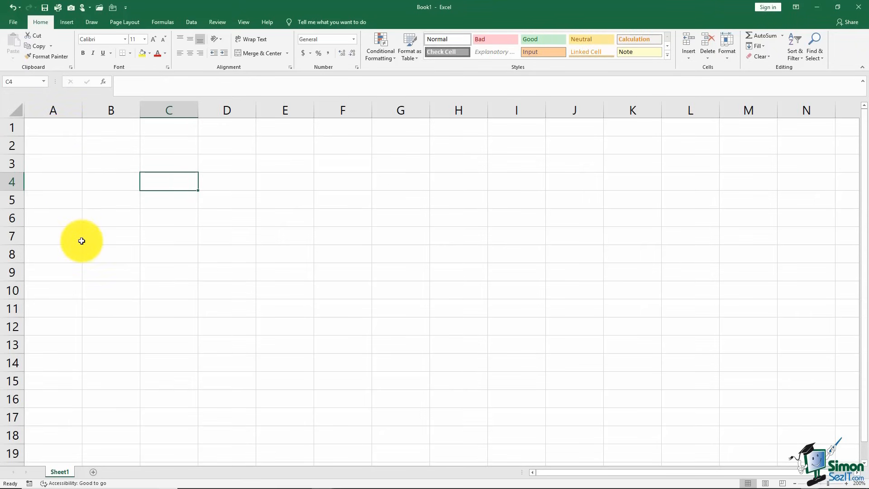
{"action": "left_click", "coordinate": [59, 127]}
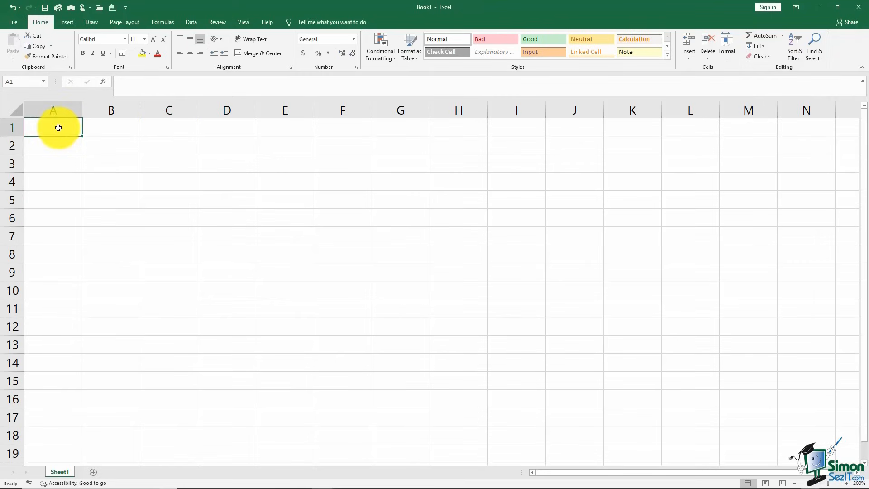
- Select rows 3, 4 and 5 one at a time, followed by the single cells A5, C3 and D2
{"action": "left_click", "coordinate": [13, 164]}
{"action": "left_click", "coordinate": [14, 181]}
{"action": "left_click", "coordinate": [12, 200]}
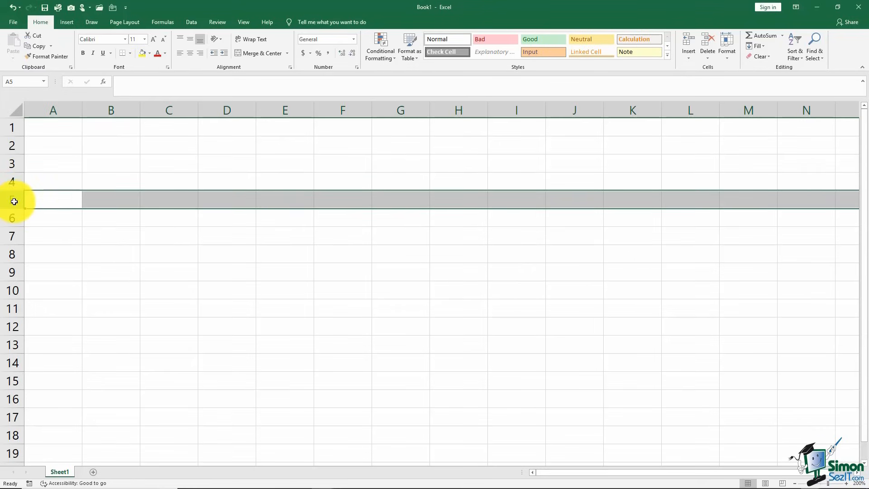
{"action": "left_click", "coordinate": [56, 199]}
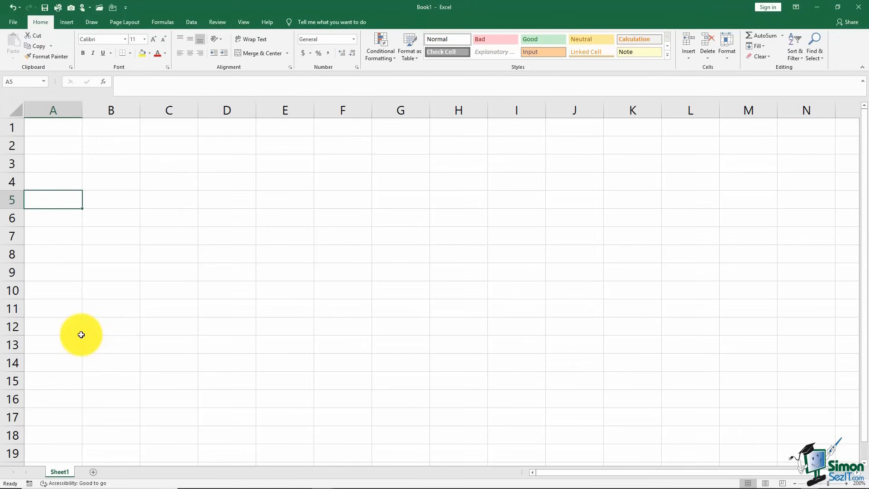
{"action": "left_click", "coordinate": [167, 162]}
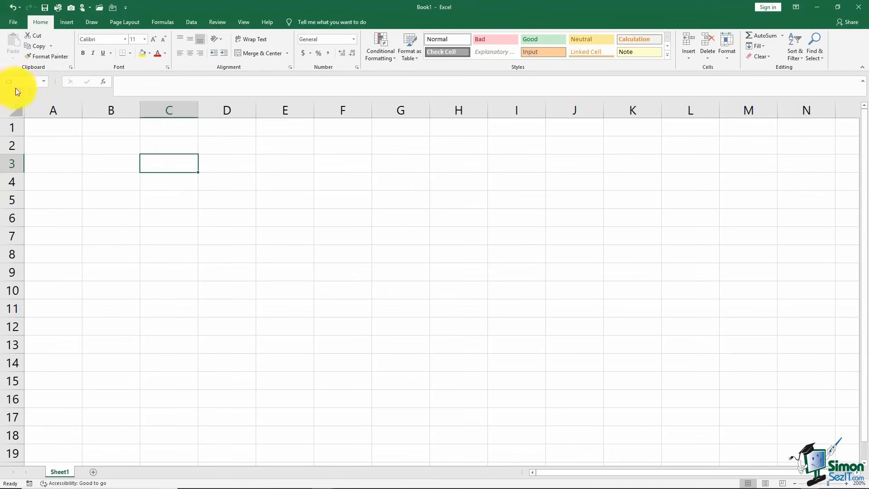
{"action": "left_click", "coordinate": [214, 146]}
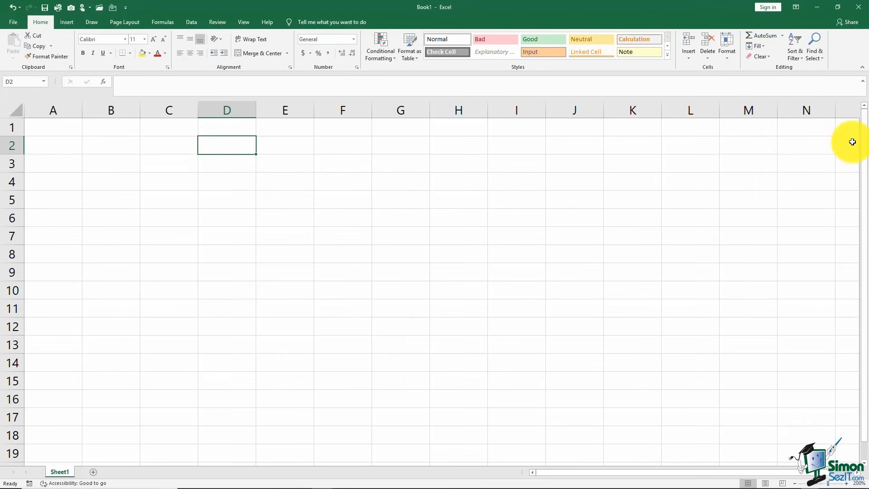
- Show the sheet in Page Layout and Page Break Preview, and return it to Normal view
{"action": "left_click_drag", "start_coordinate": [864, 132], "coordinate": [865, 171]}
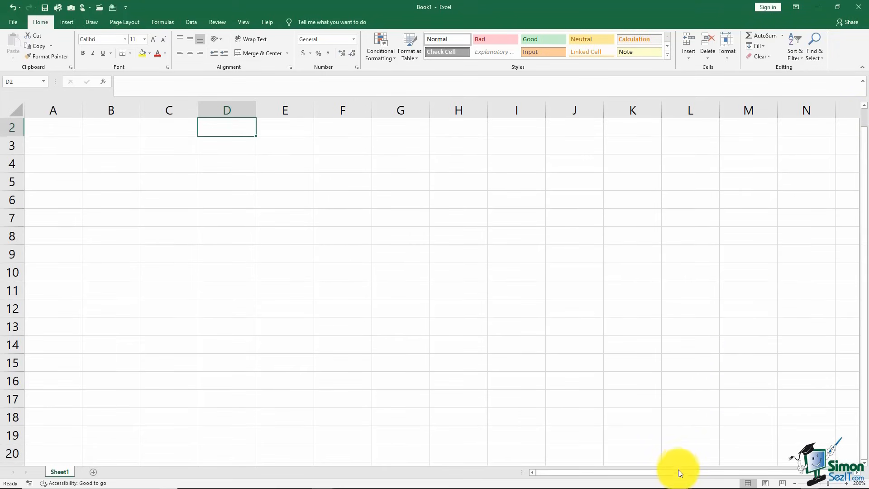
{"action": "mouse_move", "coordinate": [679, 472]}
{"action": "left_mouse_down"}
{"action": "mouse_move", "coordinate": [715, 476]}
{"action": "mouse_move", "coordinate": [662, 471]}
{"action": "left_mouse_up"}
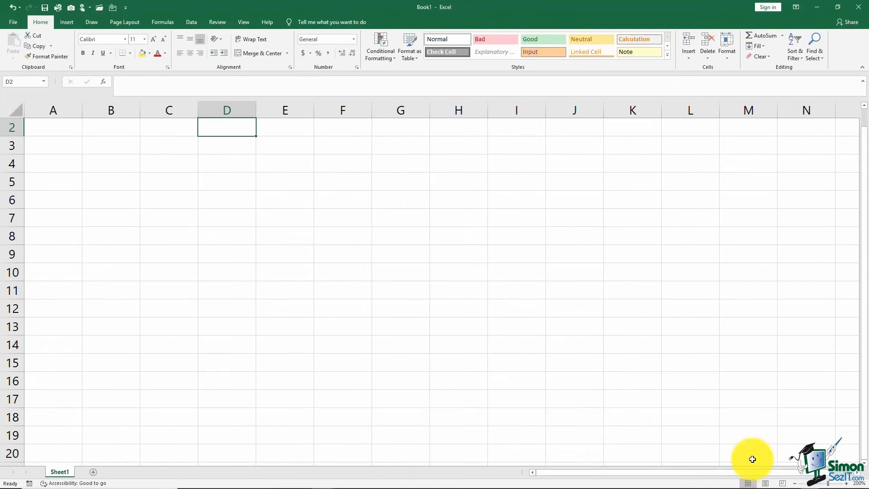
{"action": "left_click", "coordinate": [767, 485]}
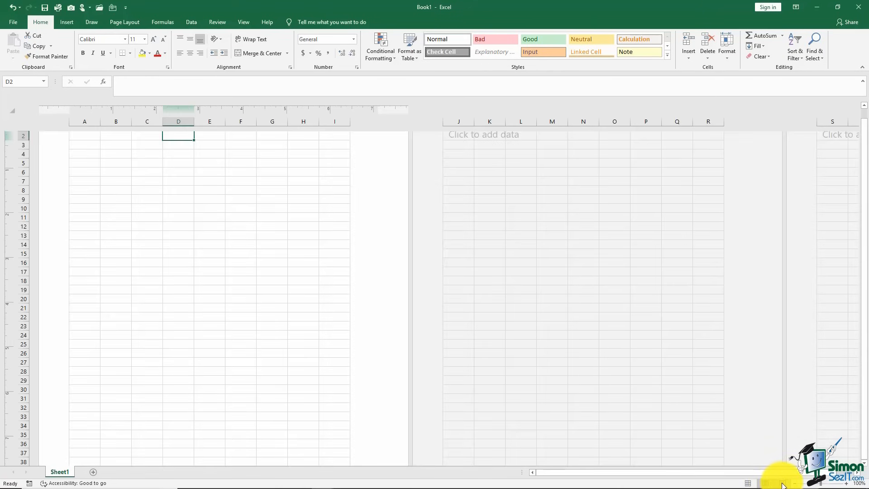
{"action": "left_click", "coordinate": [784, 484]}
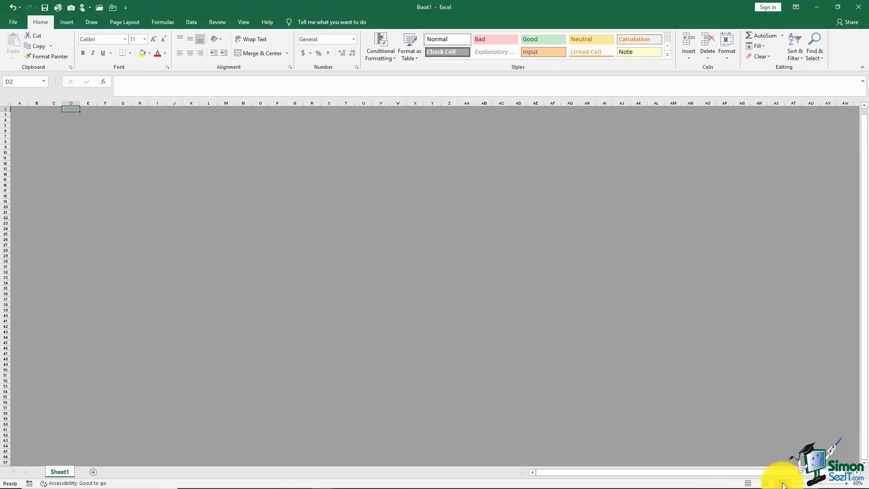
{"action": "left_click", "coordinate": [749, 483]}
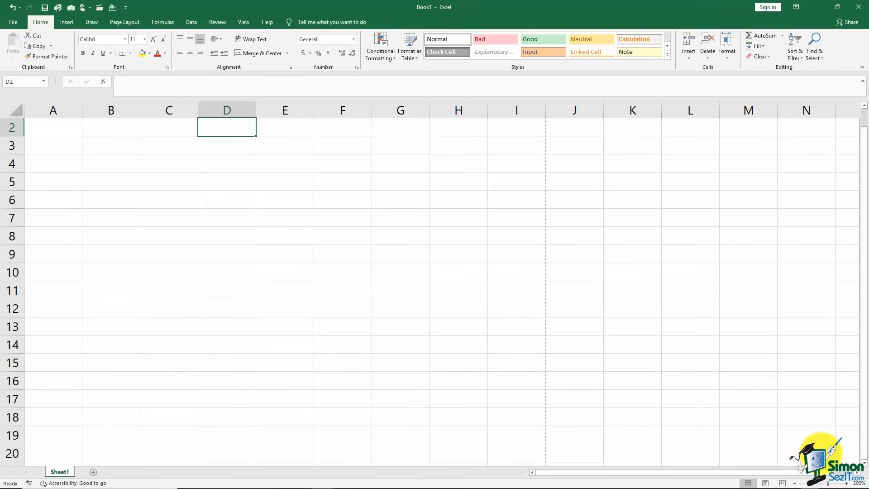
- Zoom the worksheet in by six increments and back out by four
{"action": "left_click", "coordinate": [847, 484]}
{"action": "left_click", "coordinate": [847, 484]}
{"action": "left_click", "coordinate": [847, 483]}
{"action": "left_click", "coordinate": [847, 484]}
{"action": "left_click", "coordinate": [847, 484]}
{"action": "left_click", "coordinate": [847, 484]}
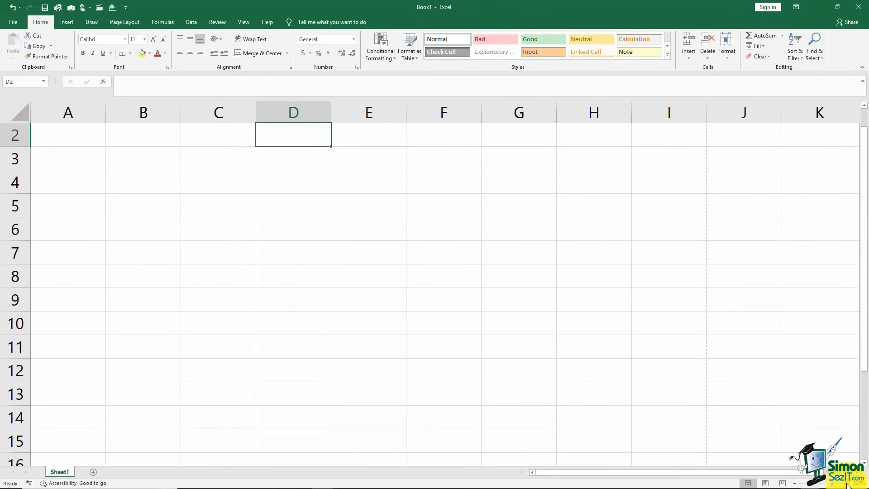
{"action": "left_click", "coordinate": [795, 484]}
{"action": "left_click", "coordinate": [795, 483]}
{"action": "left_click", "coordinate": [796, 483]}
{"action": "left_click", "coordinate": [795, 483]}
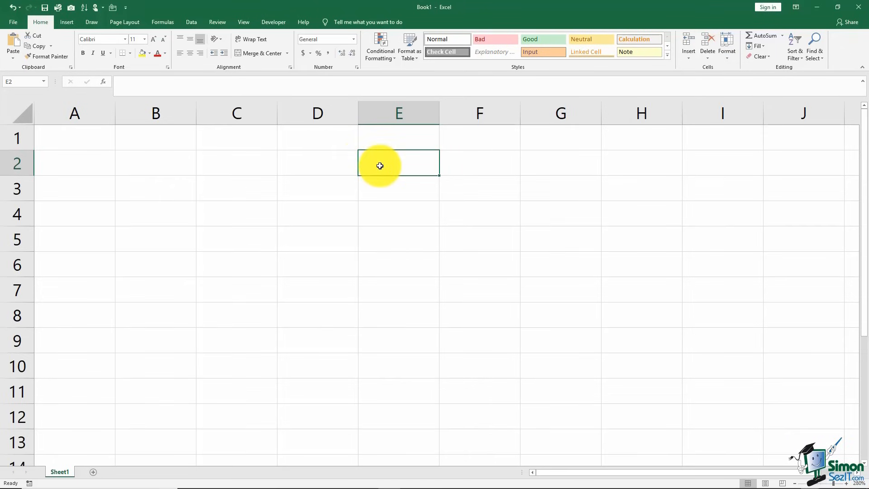
- Select cells F2, F3, E3, E2, D2 and D3 one by one, and select the range D3:E8
{"action": "left_click", "coordinate": [460, 167]}
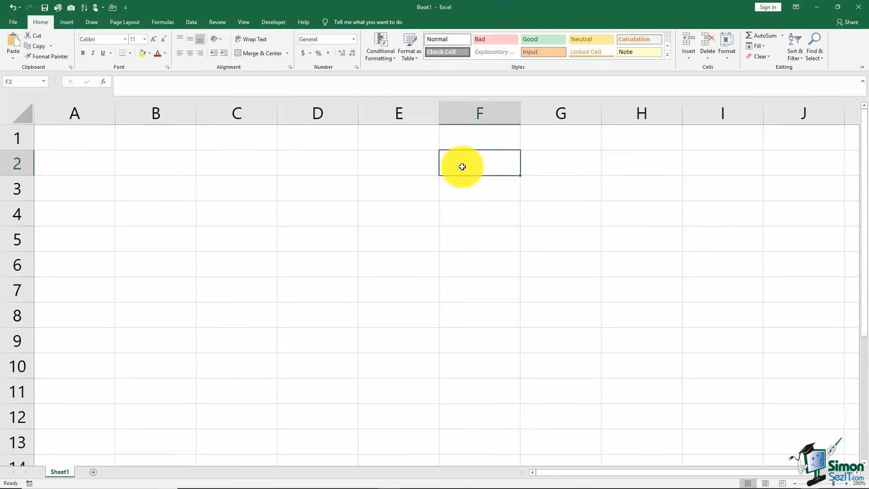
{"action": "left_click", "coordinate": [460, 189]}
{"action": "left_click", "coordinate": [397, 182]}
{"action": "left_click", "coordinate": [392, 161]}
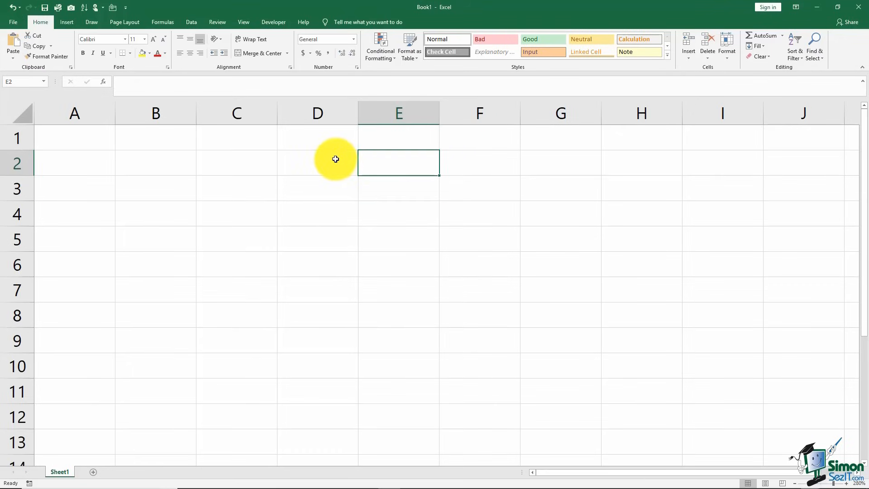
{"action": "left_click", "coordinate": [335, 159]}
{"action": "left_click", "coordinate": [339, 194]}
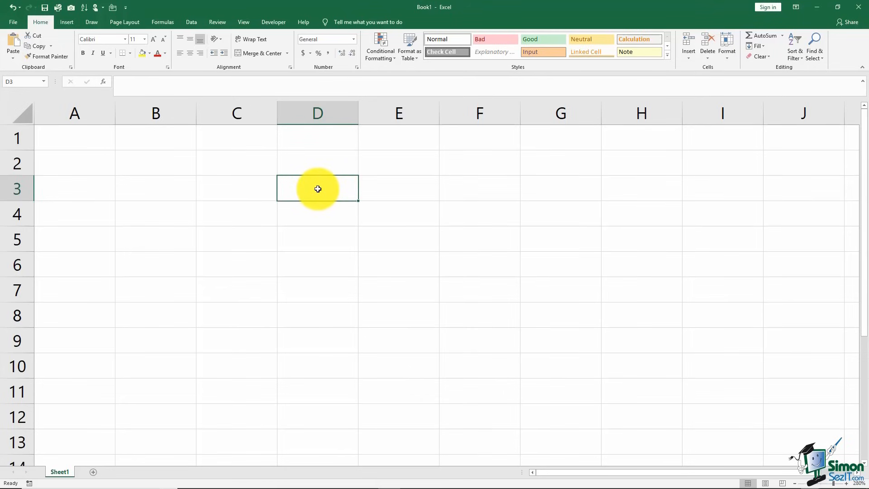
{"action": "left_click_drag", "start_coordinate": [318, 188], "coordinate": [416, 305]}
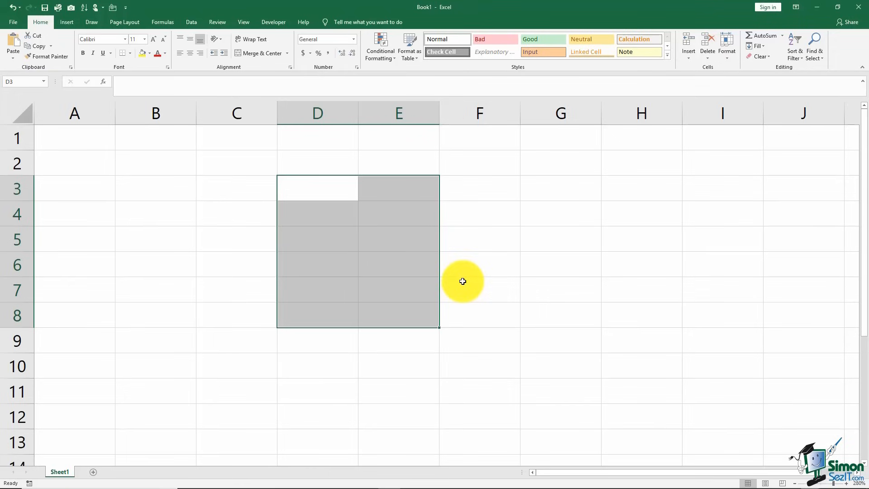
- Enter Friday in F3 and autofill the weekdays down to F7 and across to H3
{"action": "left_click", "coordinate": [468, 196]}
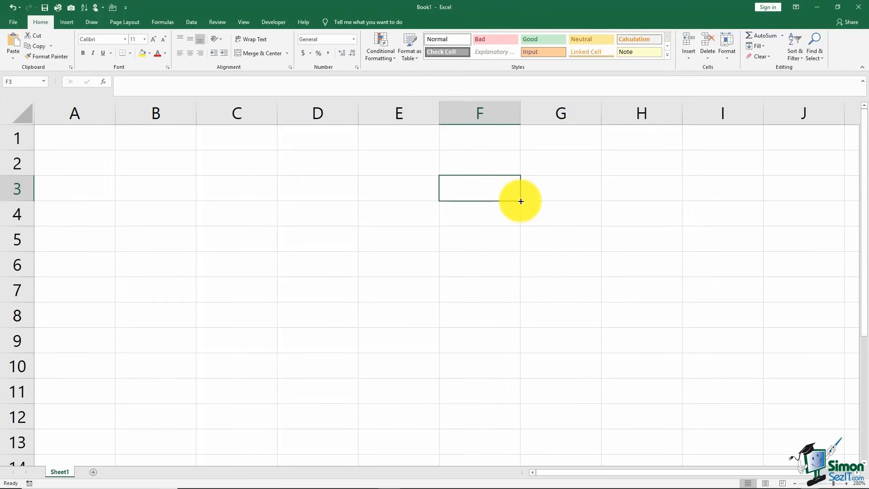
{"action": "type", "text": "Friday"}
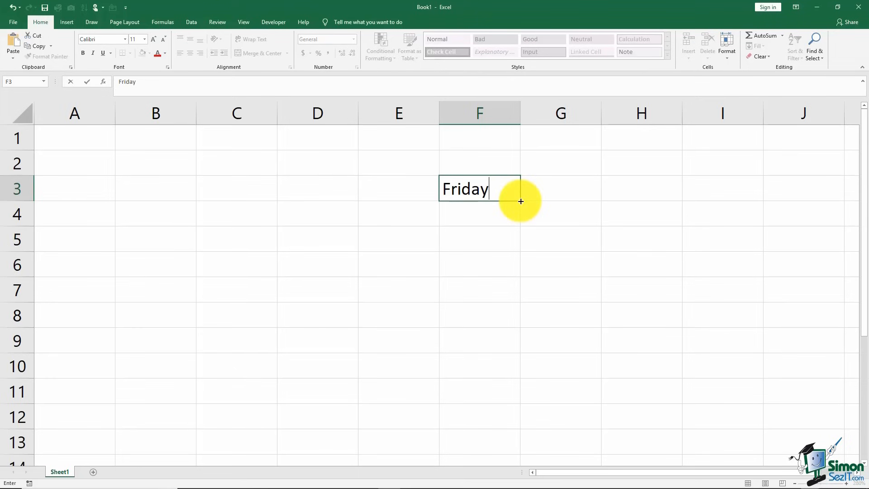
{"action": "left_click_drag", "start_coordinate": [521, 201], "coordinate": [531, 305]}
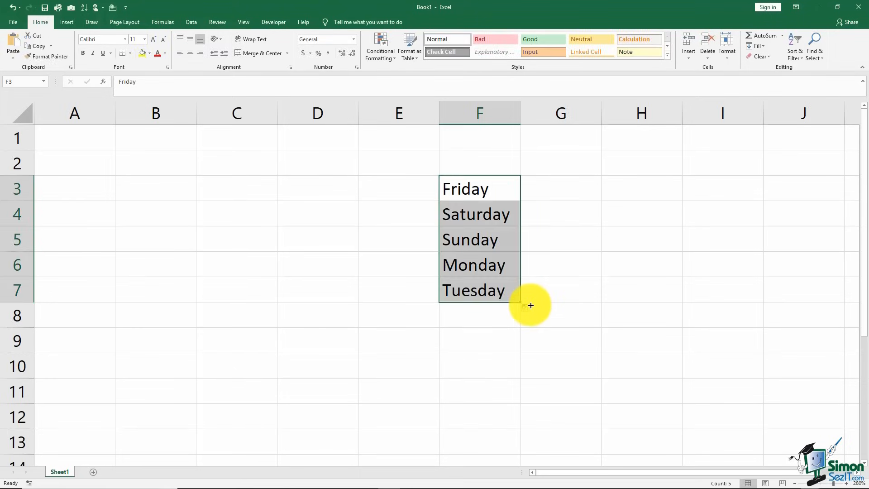
{"action": "left_click", "coordinate": [489, 189]}
{"action": "left_click_drag", "start_coordinate": [521, 199], "coordinate": [643, 209]}
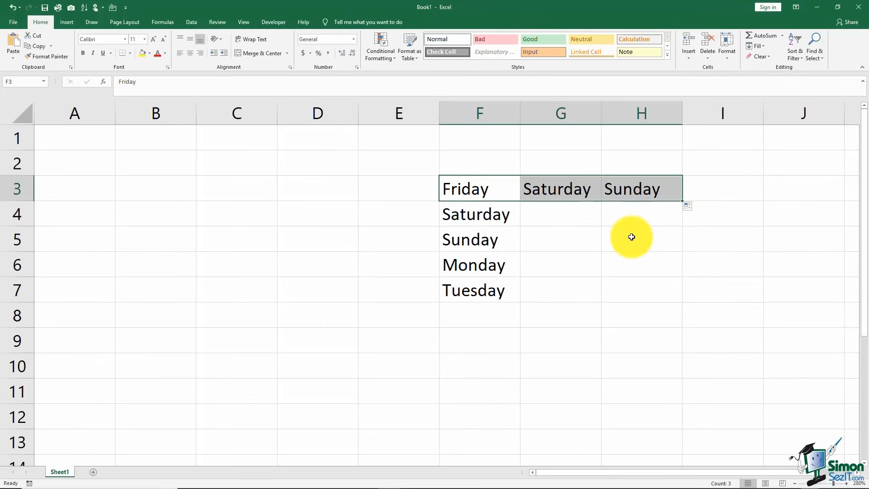
- Clear the weekday entries from the range F3:H7
{"action": "left_click", "coordinate": [629, 290], "text": "shift"}
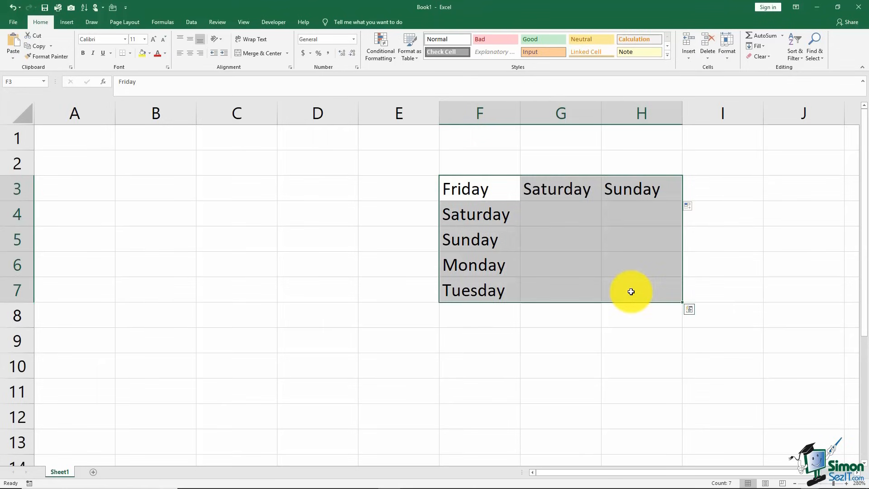
{"action": "key", "text": "Delete"}
- Enter 32 in F3, fill it down to F7, and clear the filled range
{"action": "left_click", "coordinate": [493, 192]}
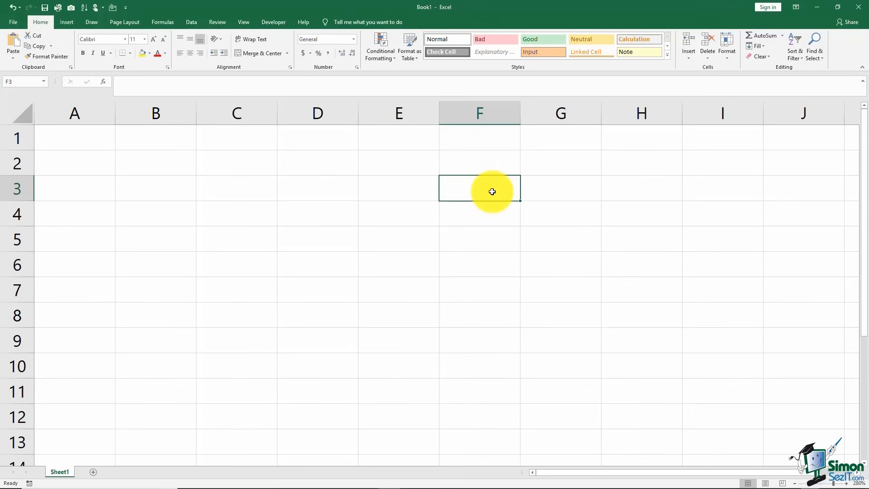
{"action": "type", "text": "32"}
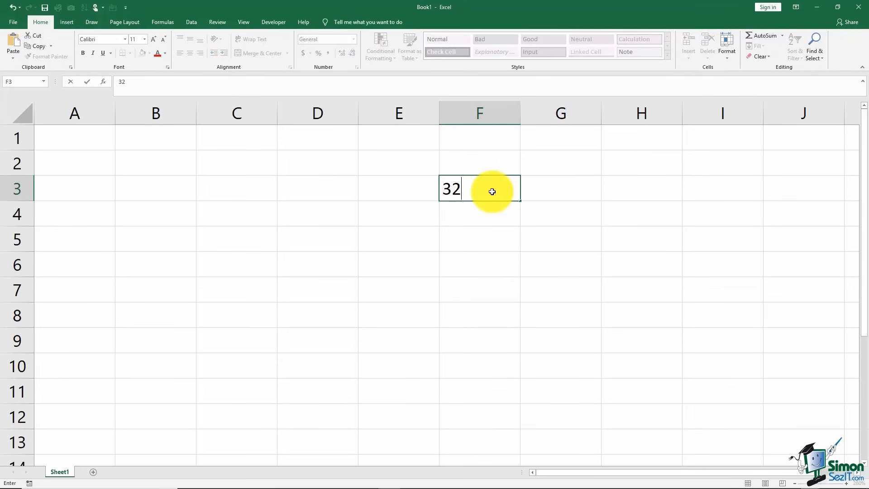
{"action": "left_click_drag", "start_coordinate": [520, 200], "coordinate": [565, 297]}
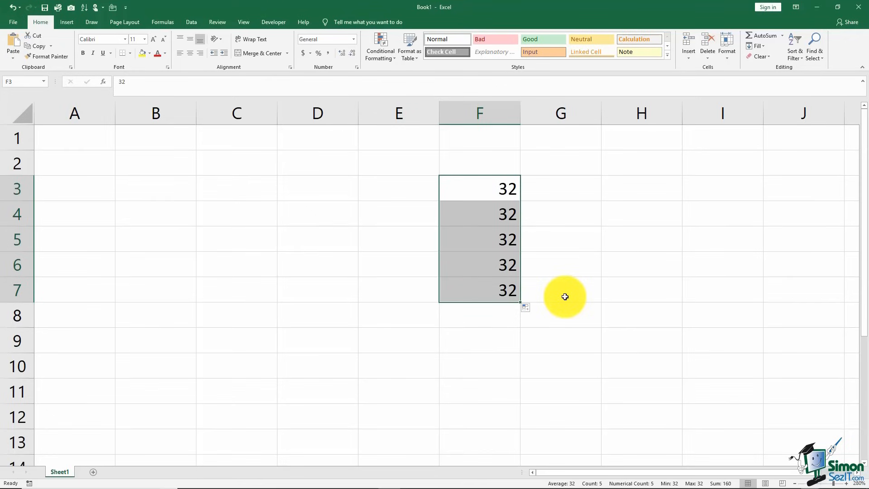
{"action": "key", "text": "Delete"}
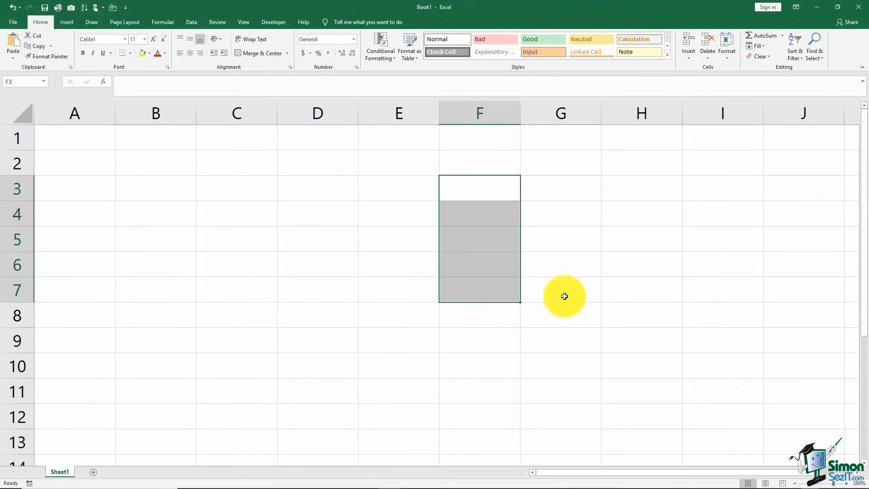
- Enter 32 in F3 and move that cell's content to D3
{"action": "left_click", "coordinate": [494, 187]}
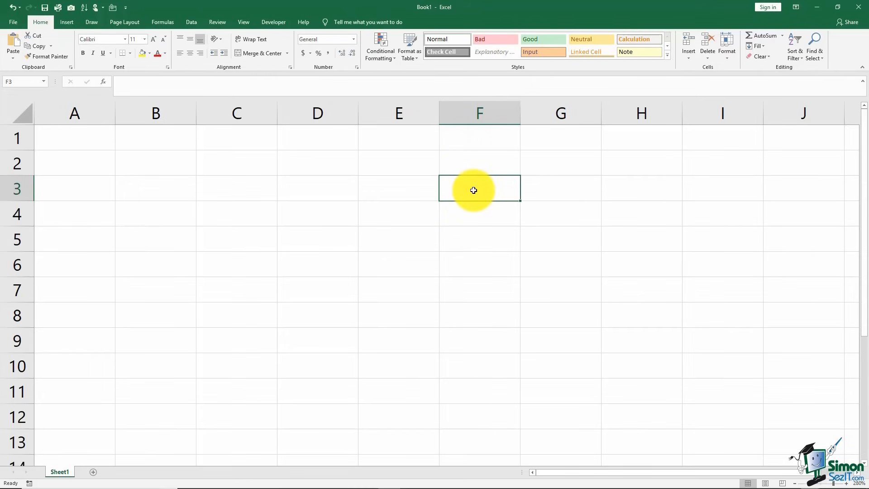
{"action": "type", "text": "32"}
{"action": "key", "text": "Return"}
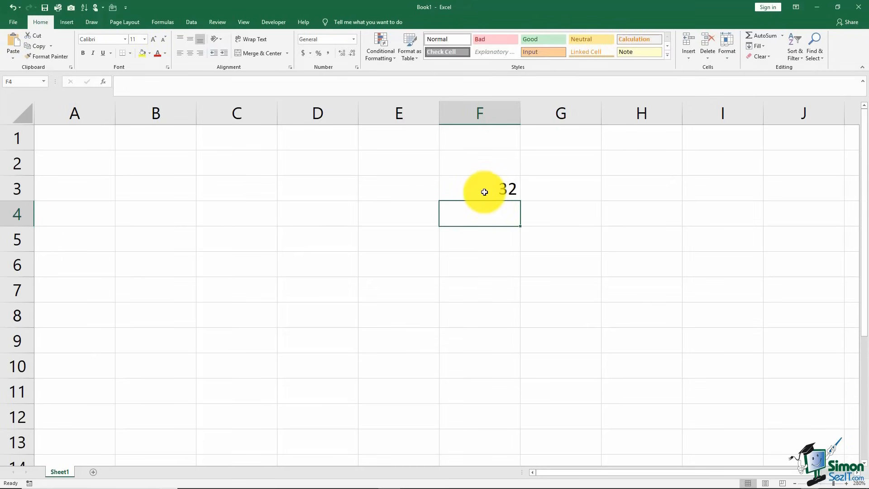
{"action": "left_click", "coordinate": [487, 190]}
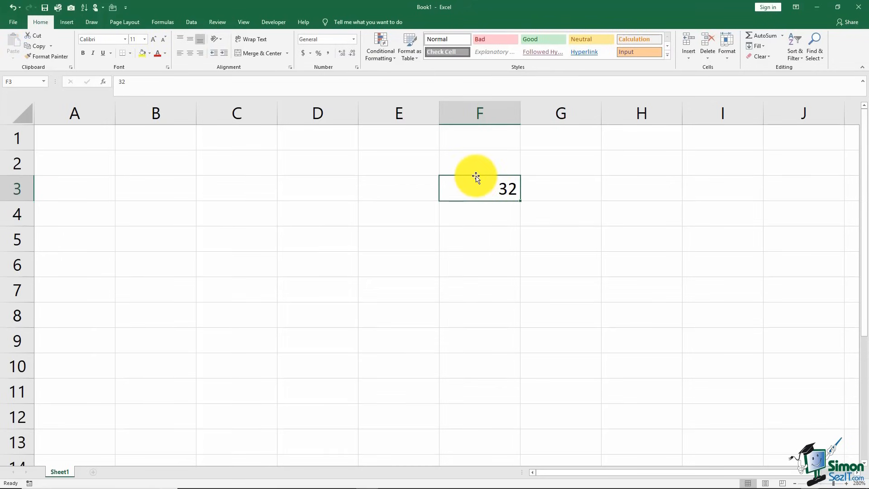
{"action": "left_click_drag", "start_coordinate": [477, 176], "coordinate": [317, 187]}
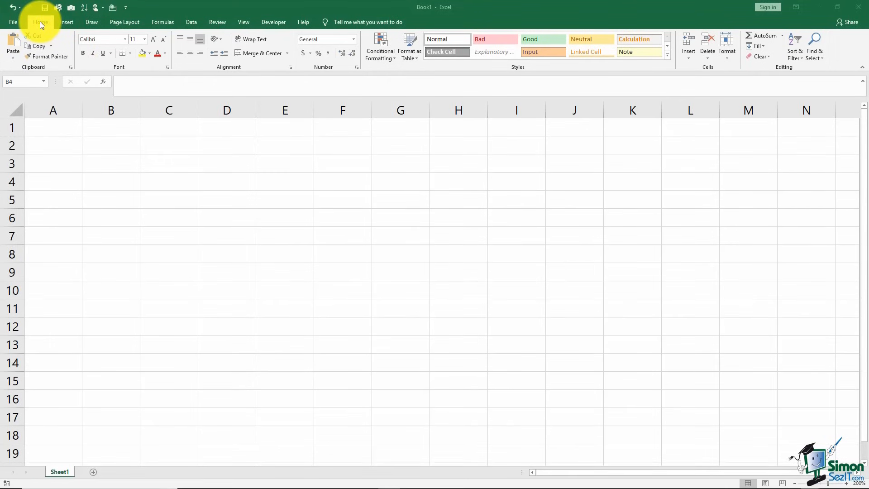
- View the recent workbooks and folders available for opening, and show the templates for a new workbook
{"action": "left_click", "coordinate": [13, 22]}
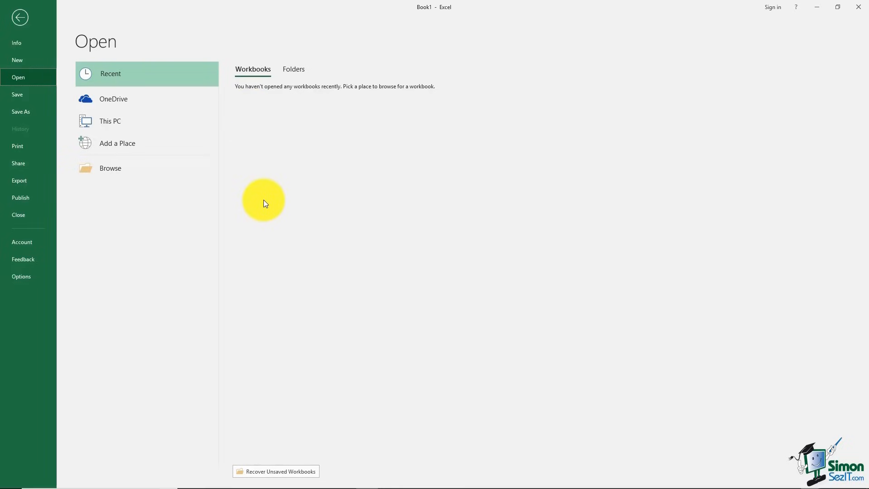
{"action": "left_click", "coordinate": [293, 70]}
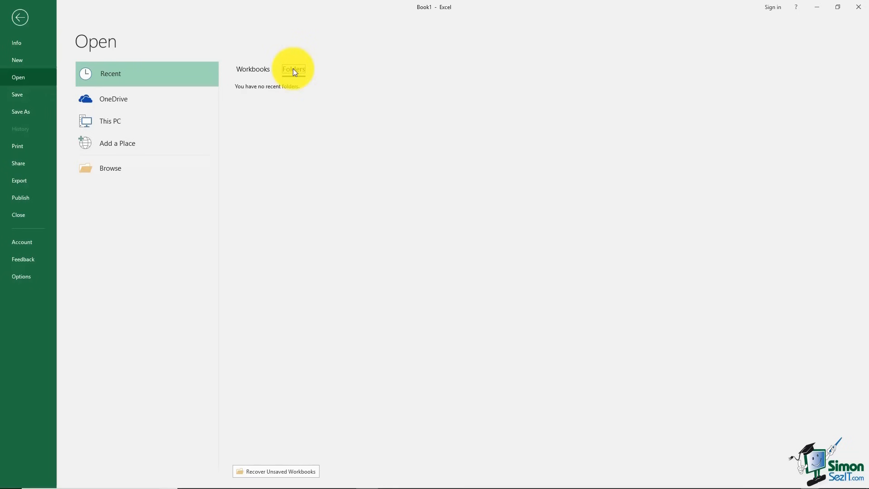
{"action": "left_click", "coordinate": [259, 71]}
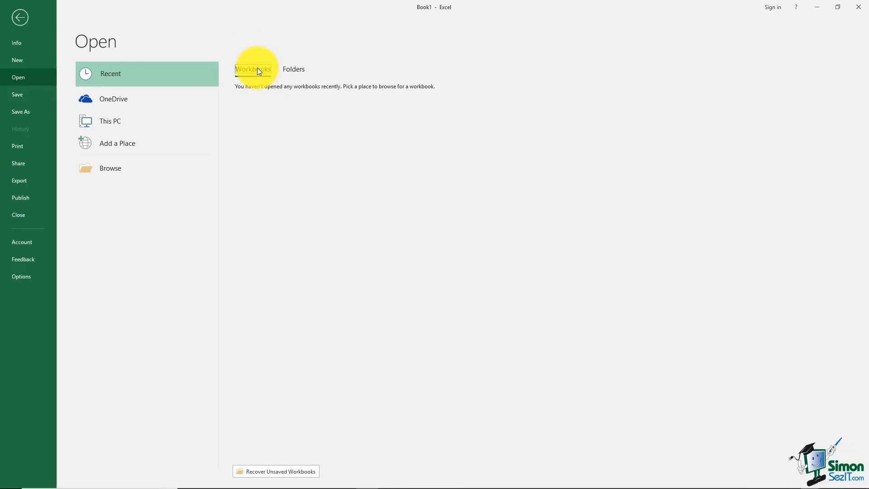
{"action": "left_click", "coordinate": [26, 61]}
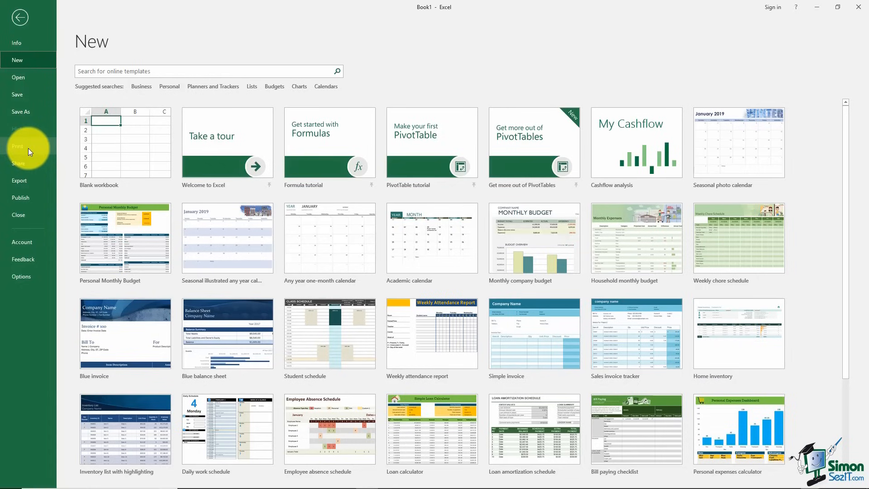
- View the workbook sharing choices and the General program options, revisit the Open page, and return to the worksheet
{"action": "left_click", "coordinate": [26, 167]}
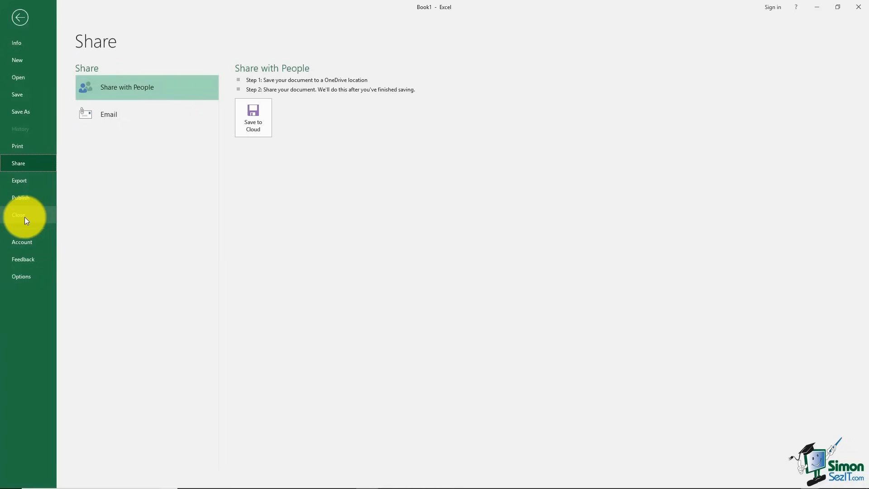
{"action": "left_click", "coordinate": [26, 279]}
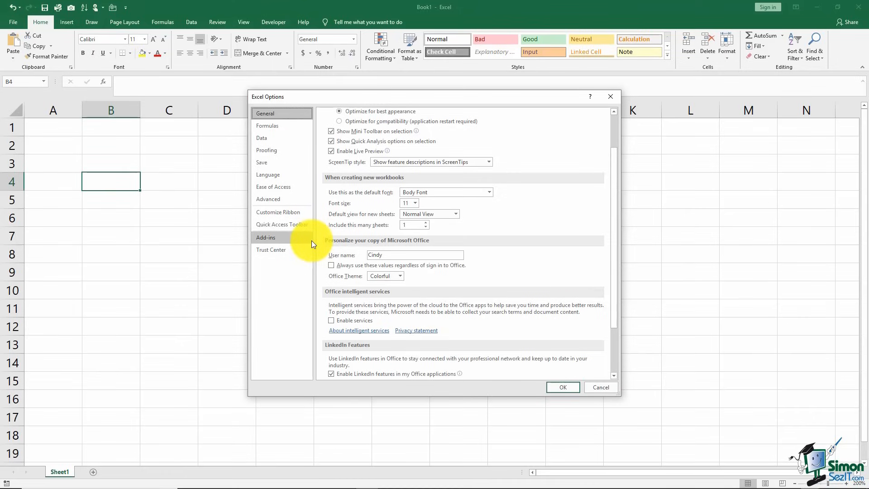
{"action": "left_click", "coordinate": [613, 96]}
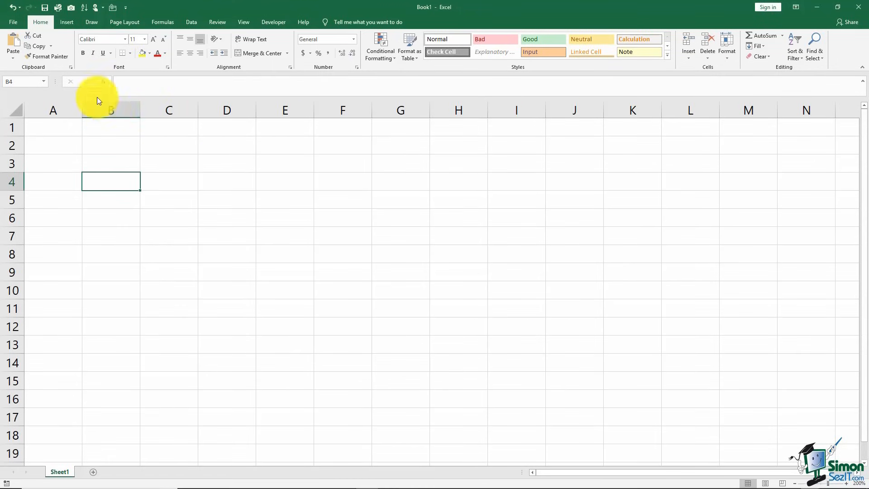
{"action": "left_click", "coordinate": [13, 23]}
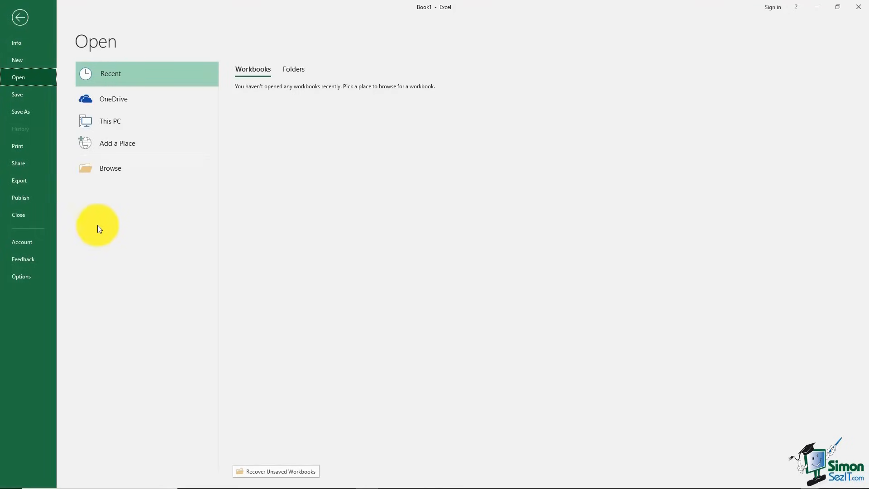
{"action": "left_click", "coordinate": [21, 18]}
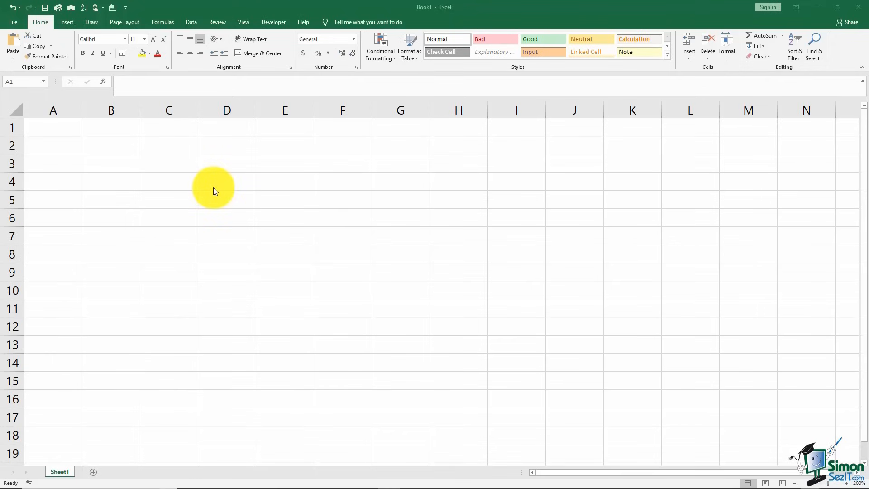
{"action": "left_click", "coordinate": [59, 130]}
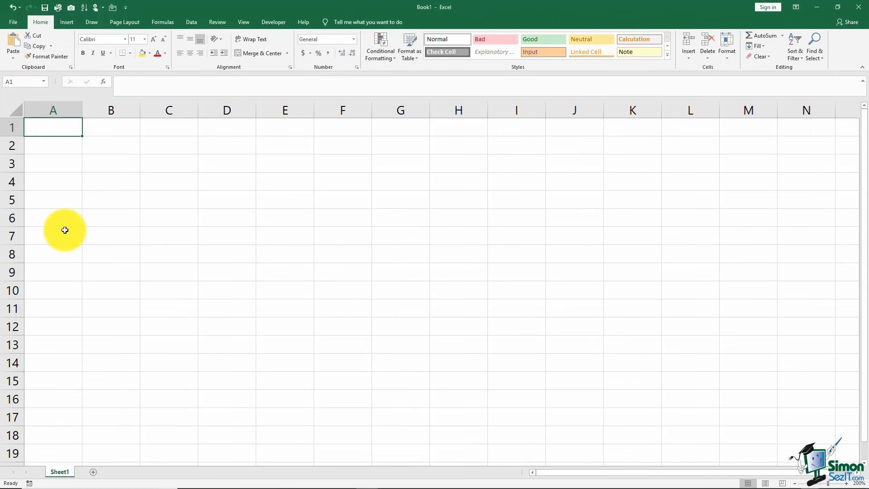
{"action": "left_click", "coordinate": [59, 147]}
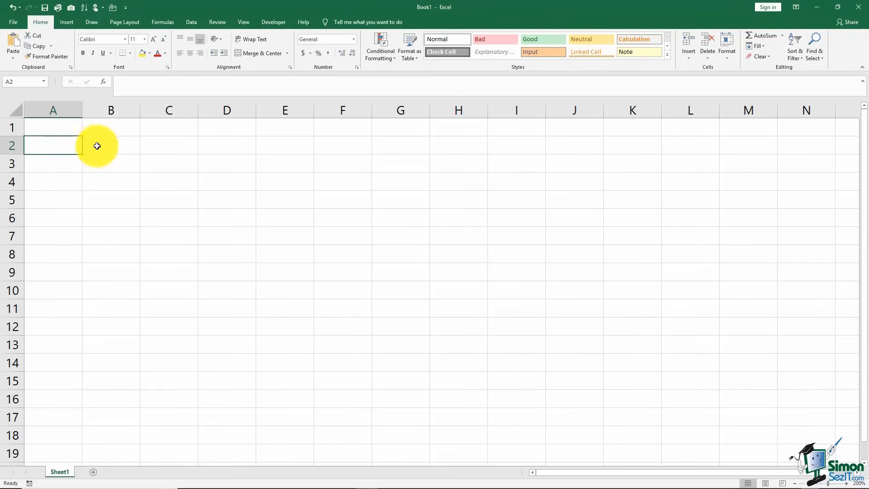
{"action": "left_click", "coordinate": [71, 129]}
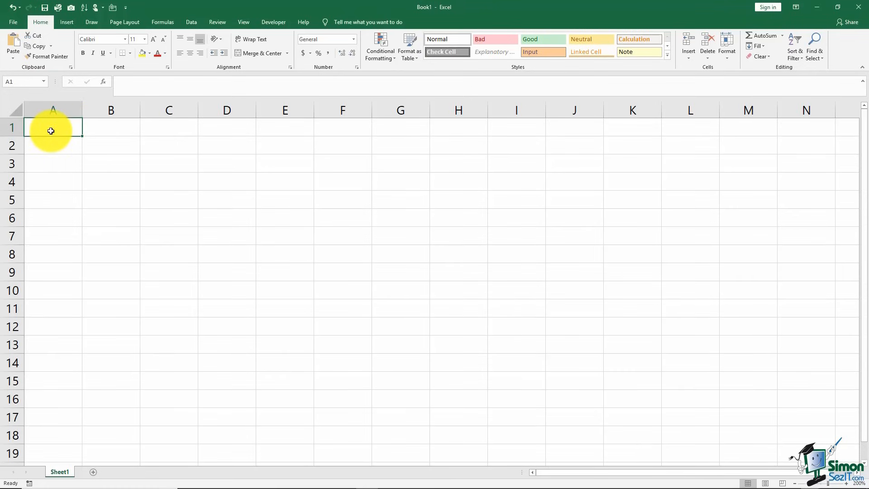
{"action": "left_click", "coordinate": [63, 169]}
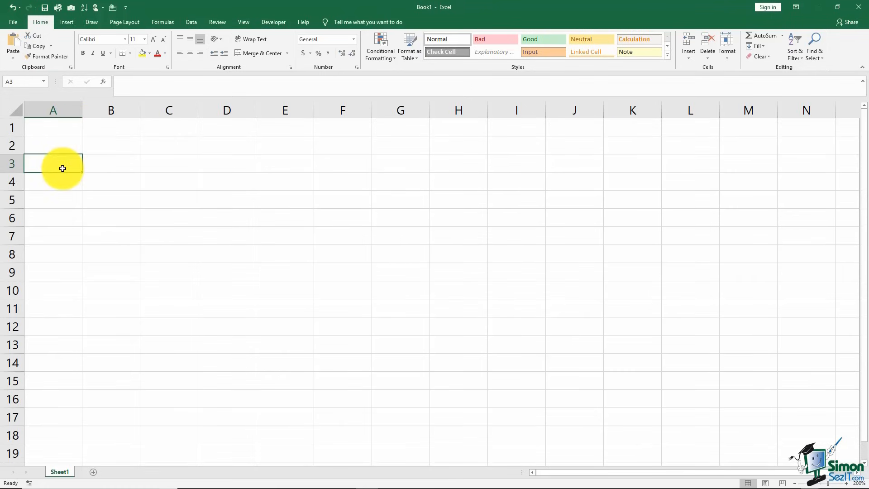
- Enter the column headings Months, Sales, Expenses and Totals in cells A1 to D1
{"action": "left_click", "coordinate": [56, 128]}
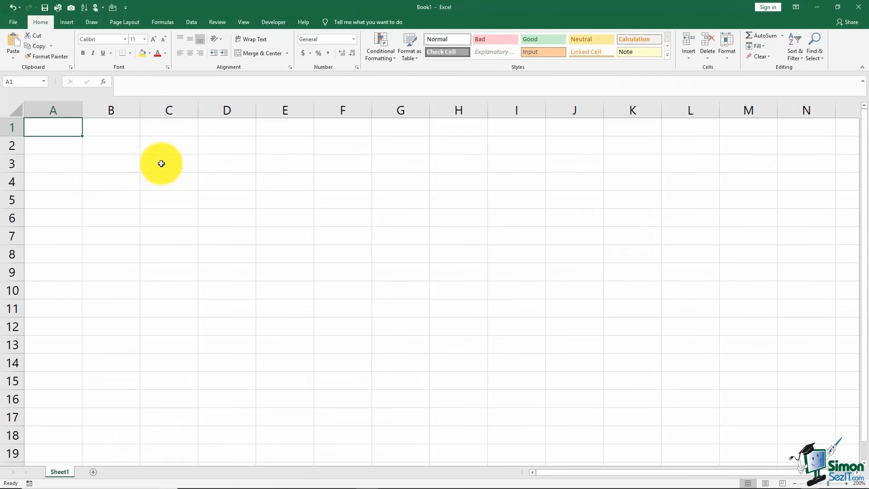
{"action": "type", "text": "Months"}
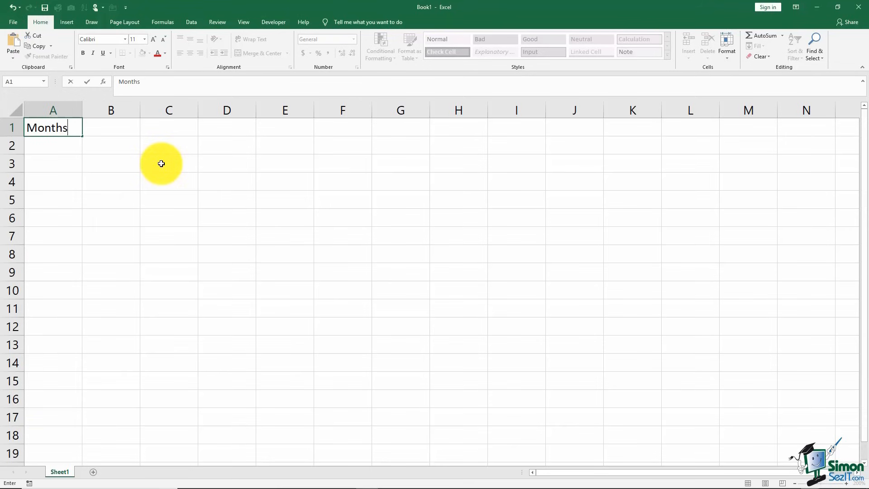
{"action": "key", "text": "Tab"}
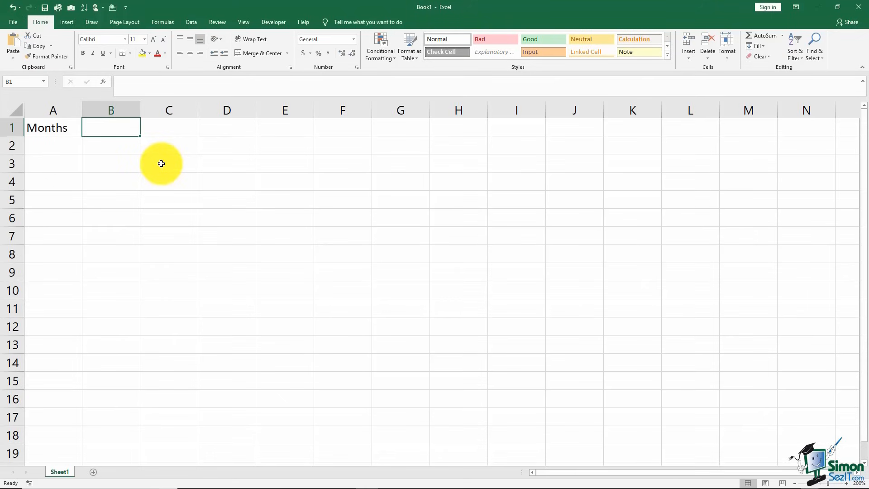
{"action": "type", "text": "Sales"}
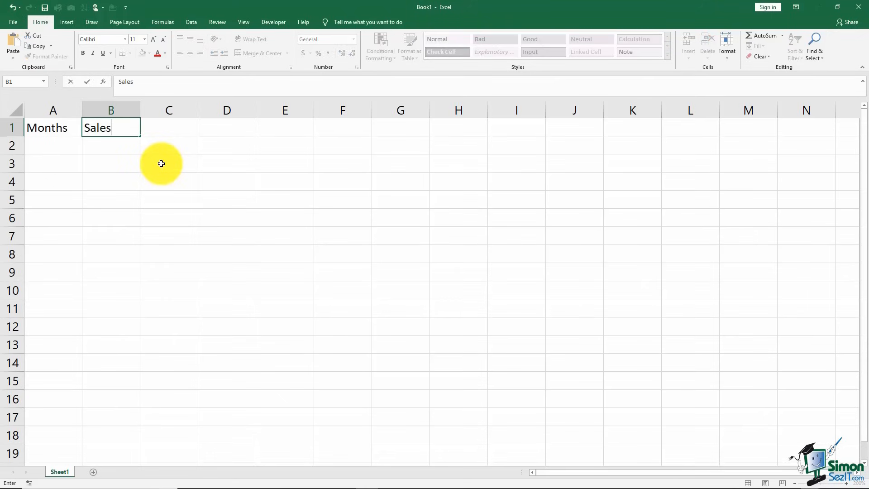
{"action": "key", "text": "Tab"}
{"action": "type", "text": "Expense"}
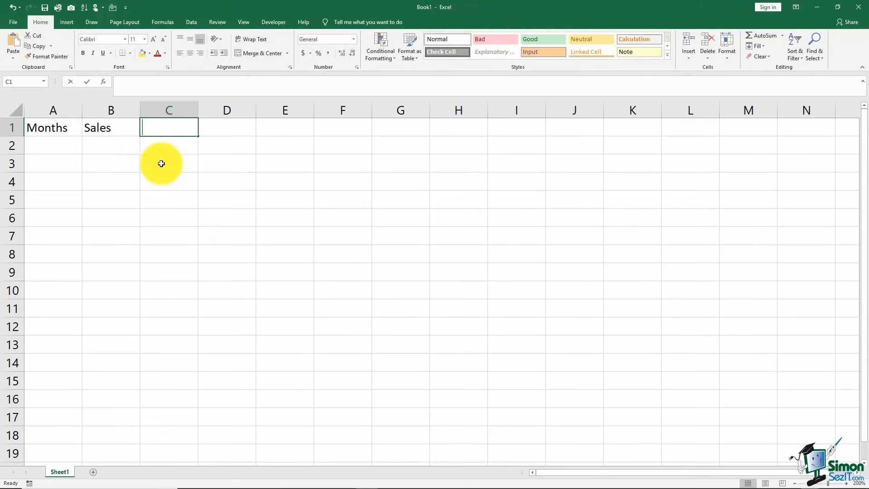
{"action": "type", "text": "s"}
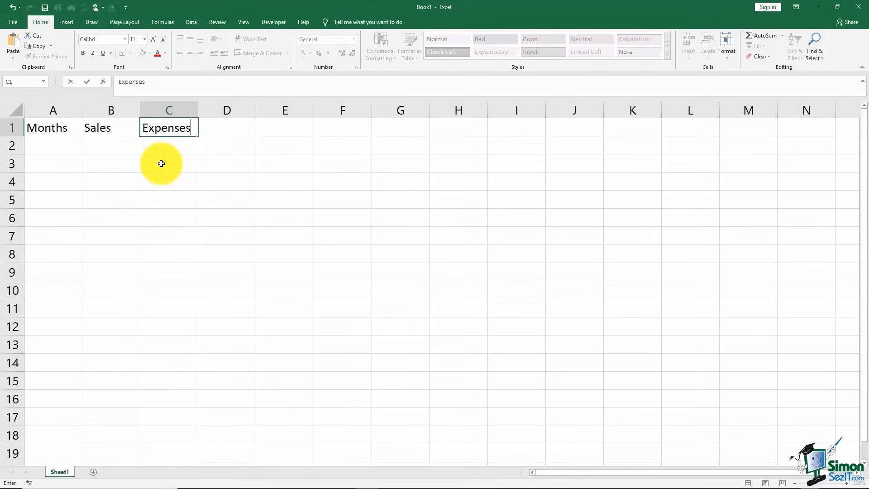
{"action": "key", "text": "Tab"}
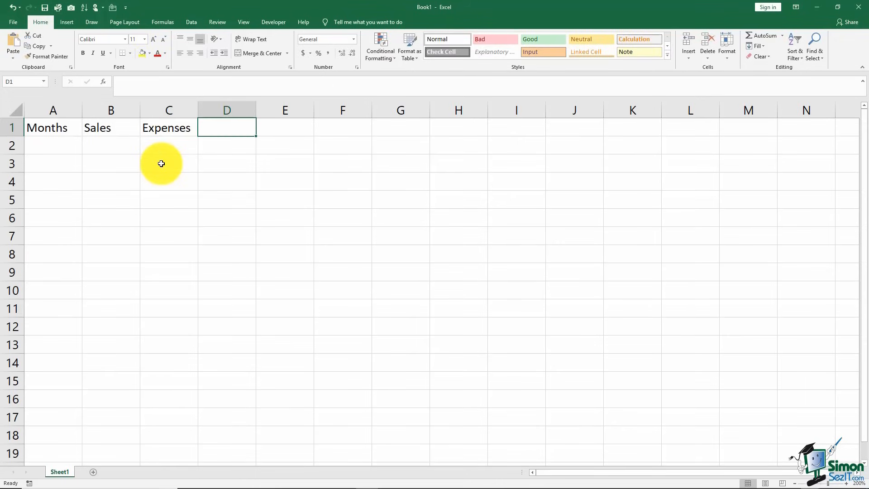
{"action": "type", "text": "Totals"}
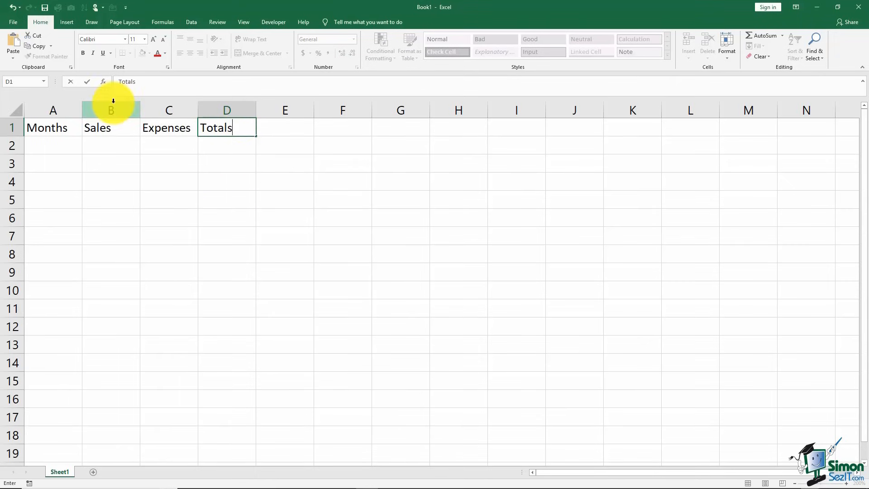
{"action": "left_click", "coordinate": [87, 84]}
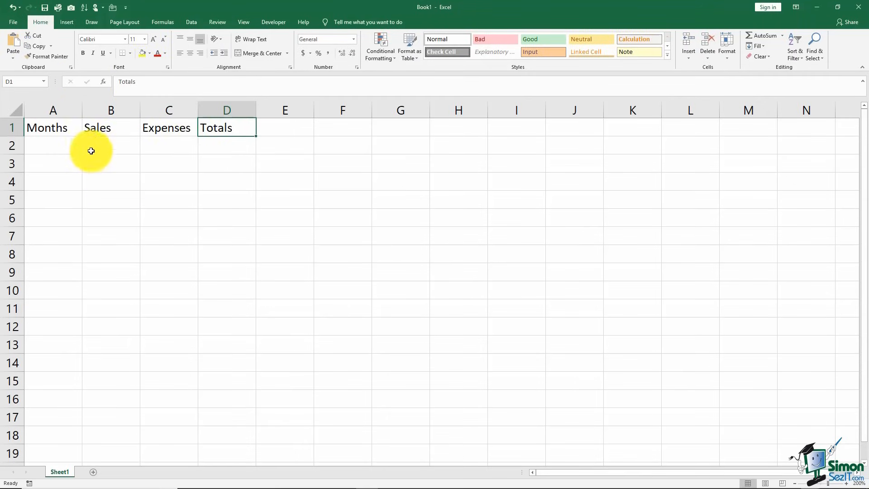
- Enter Jan in A2 and autofill the month series down to A4
{"action": "left_click", "coordinate": [70, 146]}
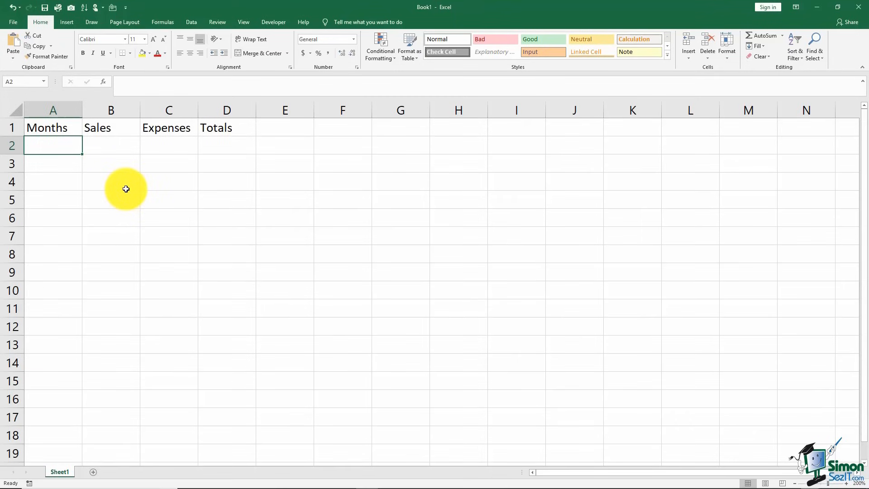
{"action": "type", "text": "Jan"}
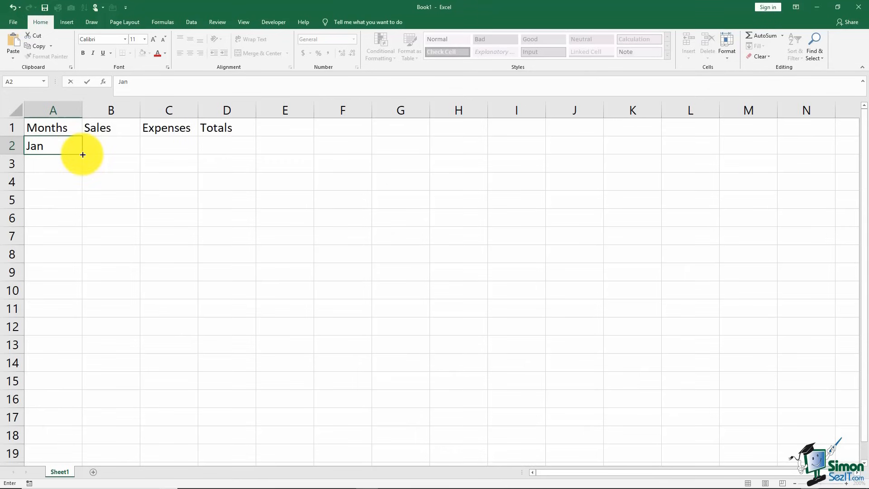
{"action": "left_click_drag", "start_coordinate": [83, 154], "coordinate": [81, 186]}
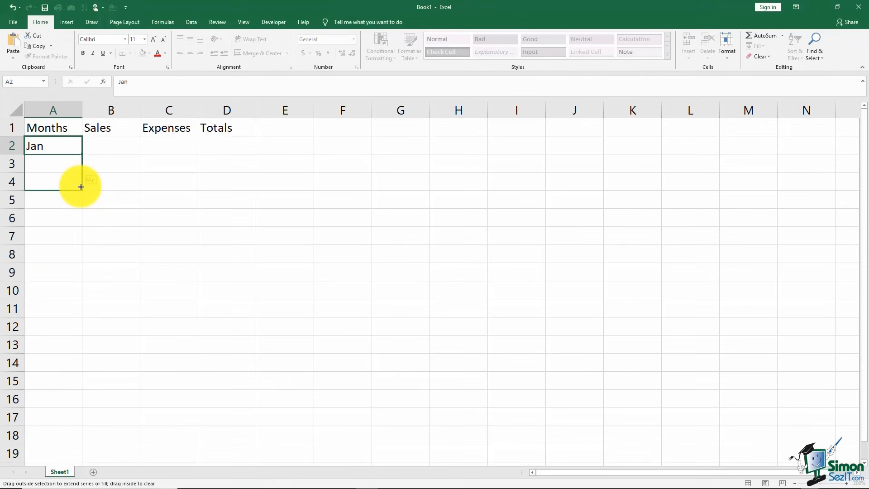
{"action": "left_click_drag", "start_coordinate": [81, 187], "coordinate": [81, 188]}
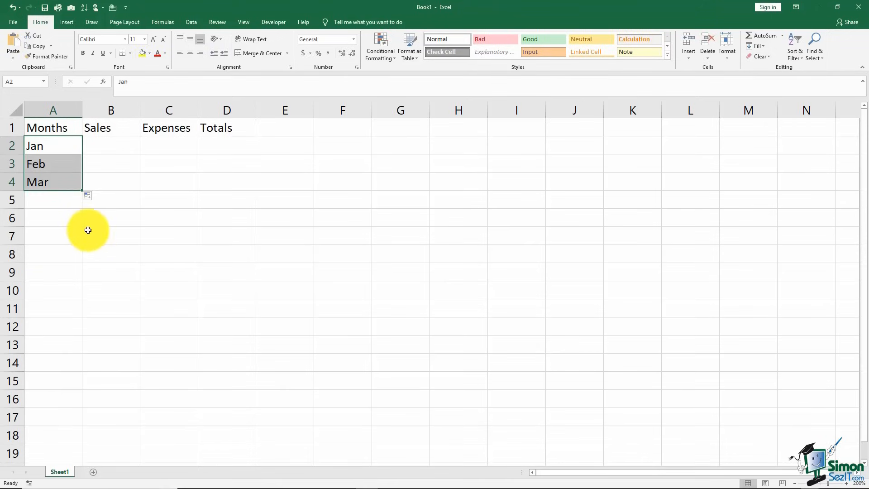
- Enter the row label Totals in A6, leaving row 5 blank beneath the months
{"action": "left_click", "coordinate": [65, 219]}
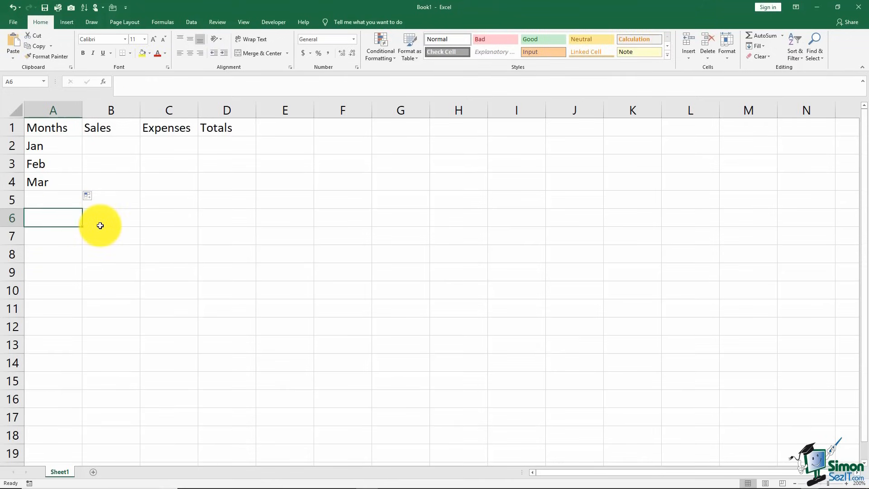
{"action": "type", "text": "Total"}
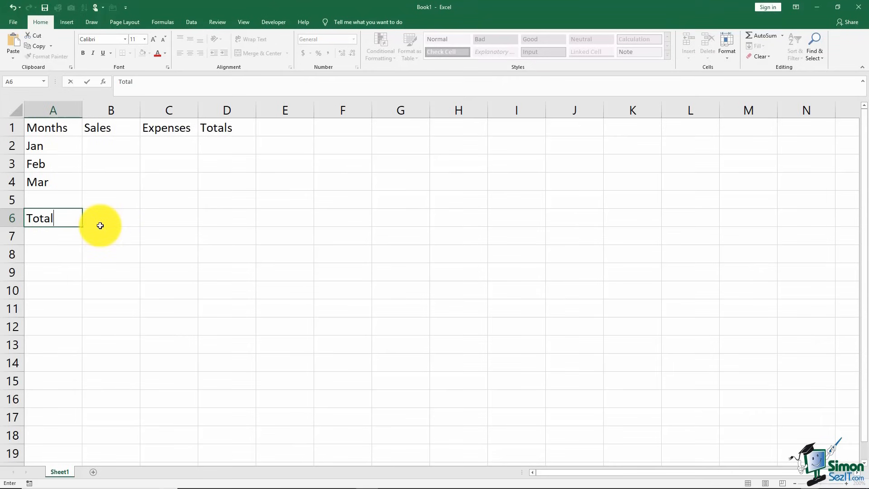
{"action": "type", "text": "s"}
{"action": "left_click", "coordinate": [100, 225]}
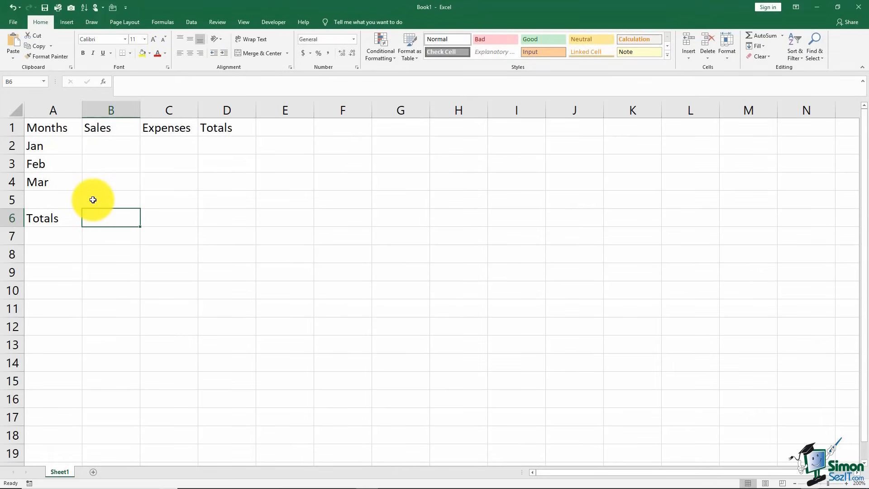
{"action": "left_click", "coordinate": [70, 130]}
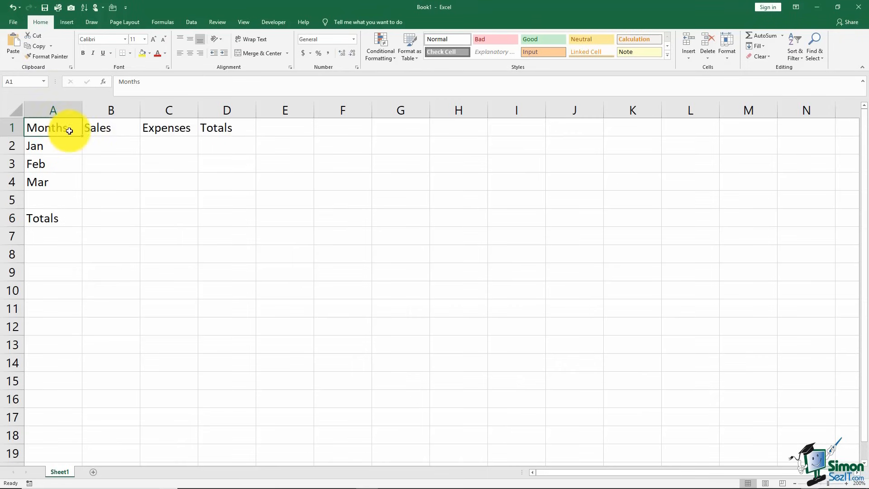
{"action": "left_click", "coordinate": [102, 129]}
{"action": "left_click", "coordinate": [165, 127]}
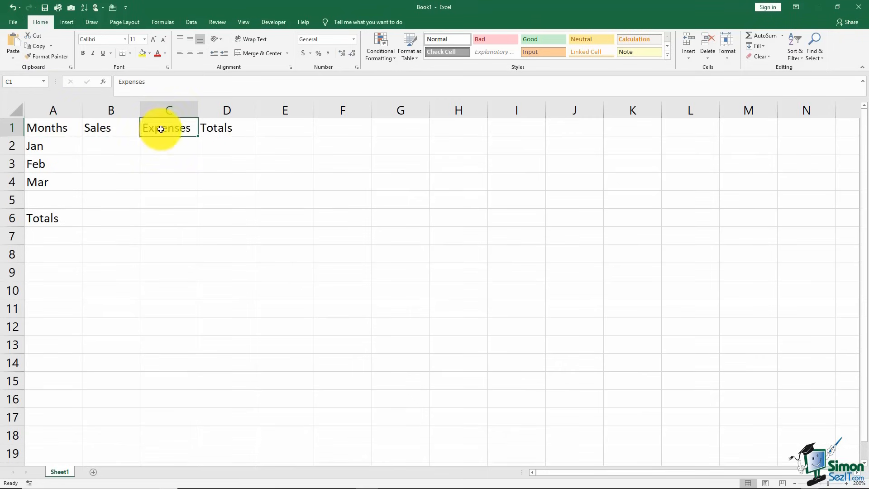
{"action": "left_click", "coordinate": [220, 131]}
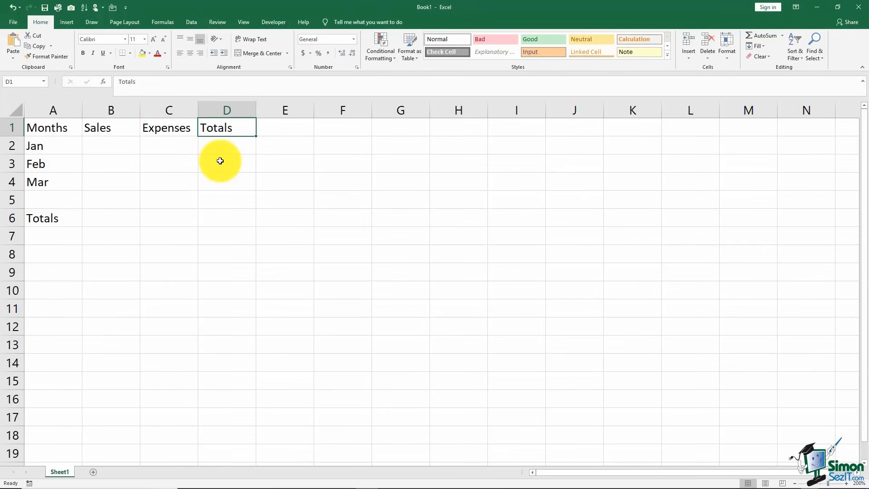
- Enter the monthly sales figures 150, 175 and 225 in cells B2 to B4
{"action": "left_click", "coordinate": [122, 146]}
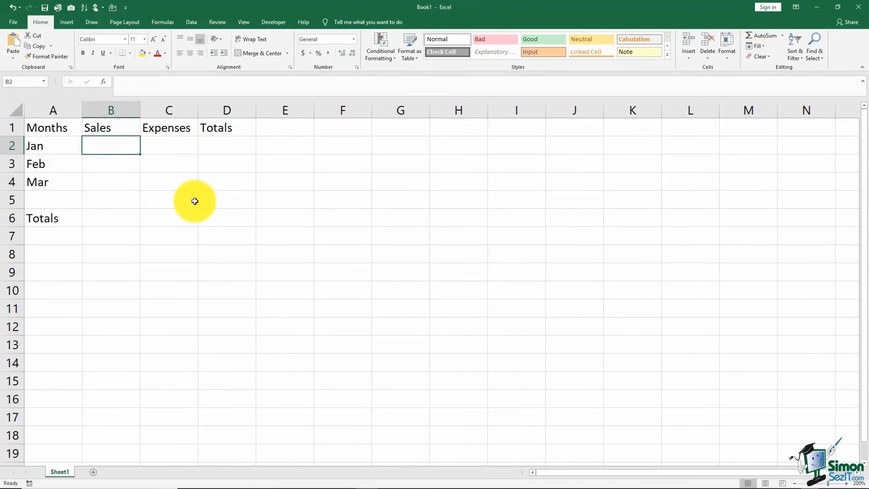
{"action": "type", "text": "150"}
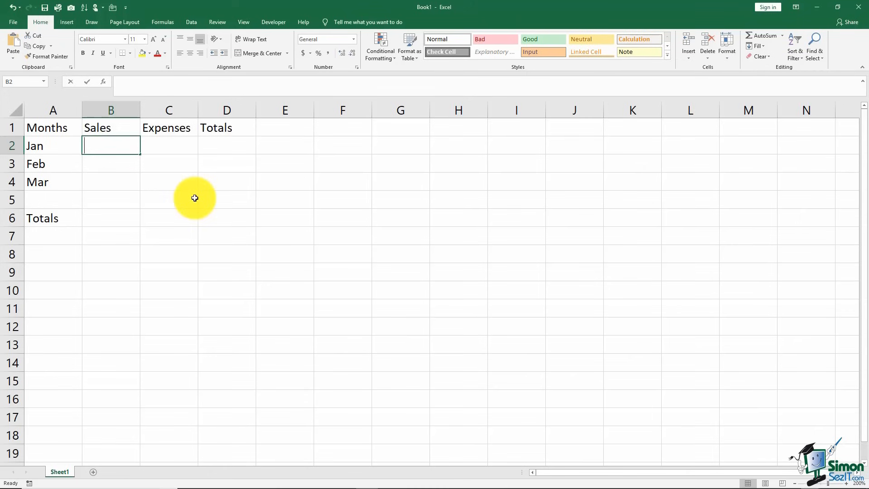
{"action": "key", "text": "Return"}
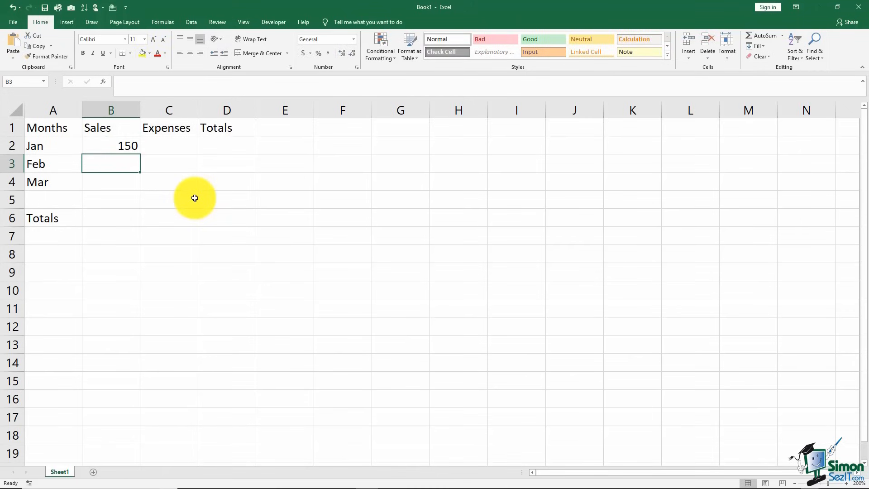
{"action": "type", "text": "175"}
{"action": "key", "text": "Return"}
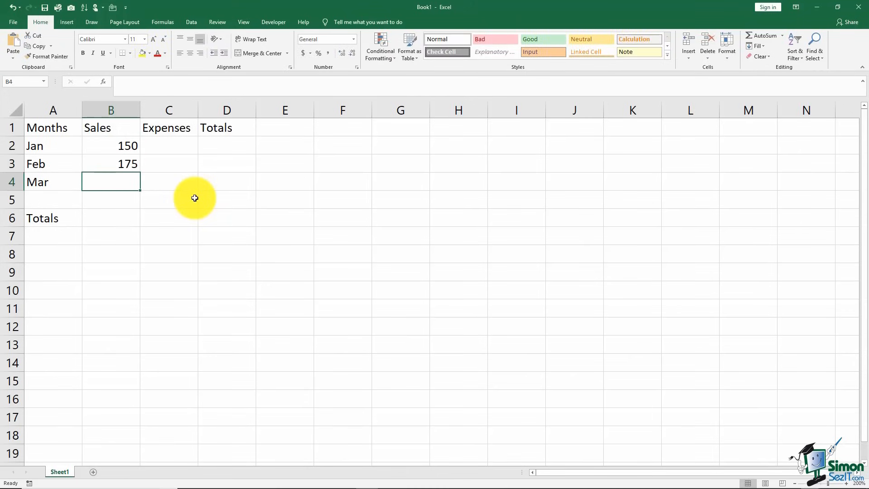
{"action": "type", "text": "225"}
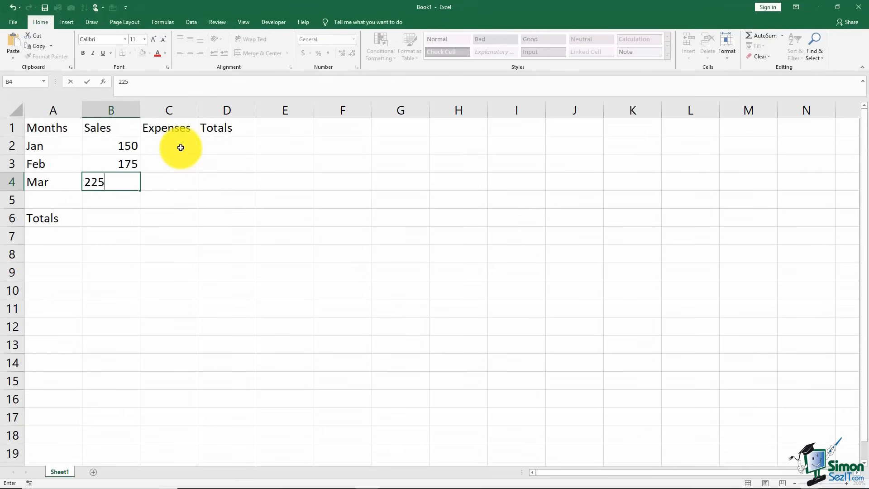
- Enter the monthly expense figures 125, 150 and 210 in cells C2 to C4
{"action": "left_click", "coordinate": [181, 148]}
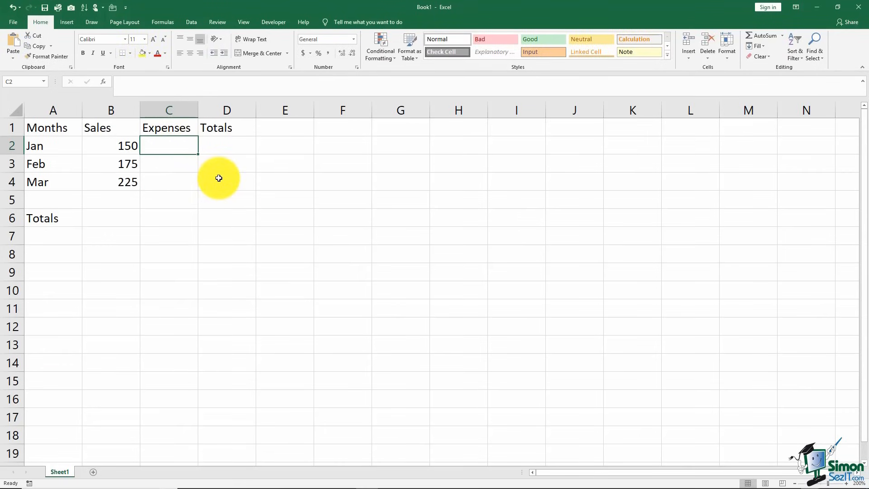
{"action": "type", "text": "125"}
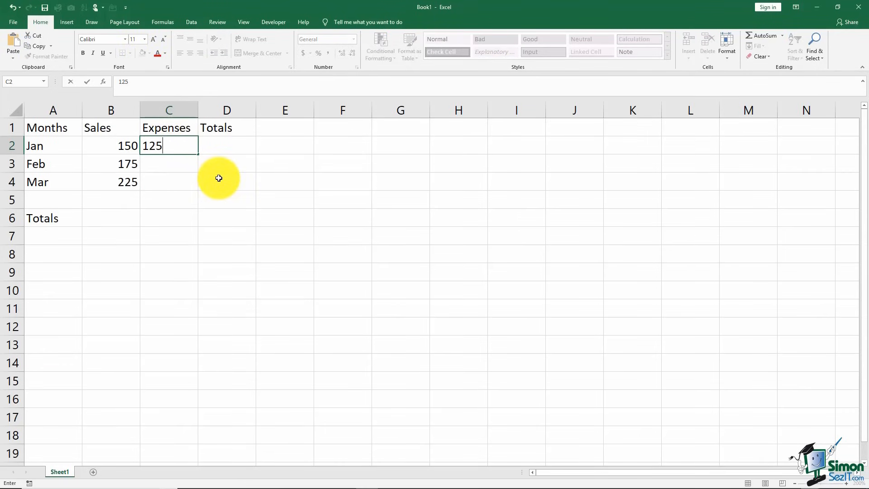
{"action": "key", "text": "Return"}
{"action": "type", "text": "150"}
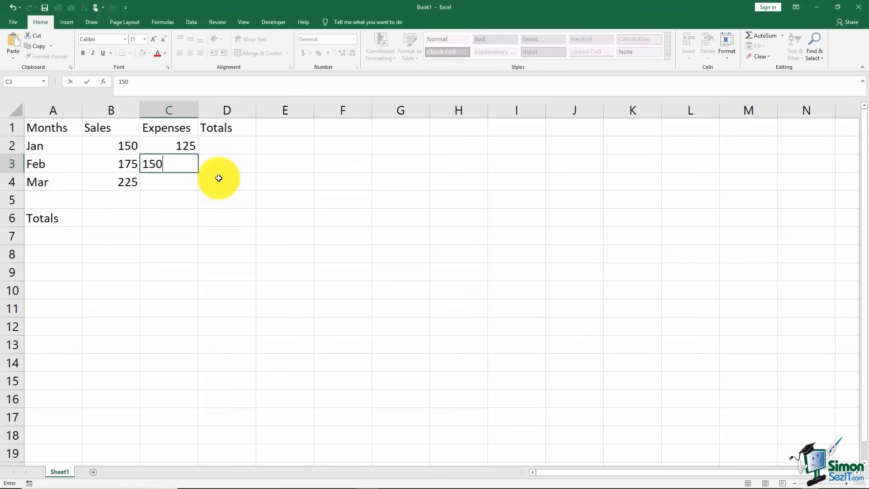
{"action": "key", "text": "Return"}
{"action": "type", "text": "210"}
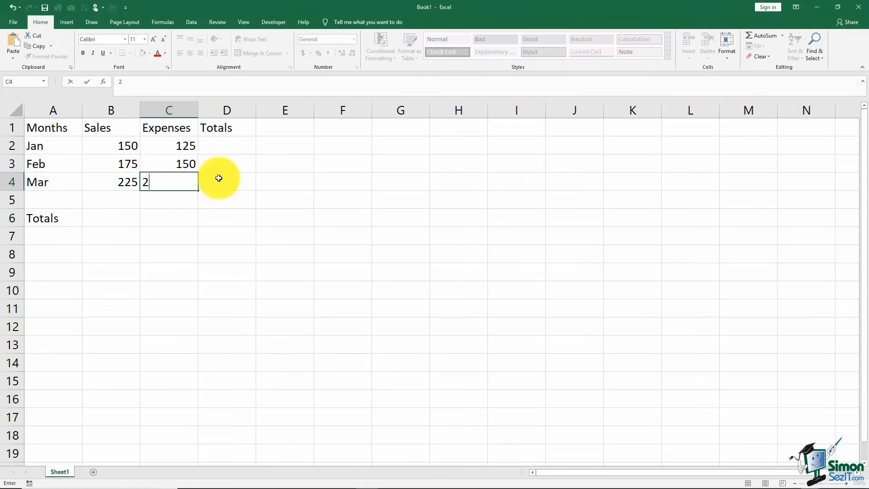
{"action": "key", "text": "Return"}
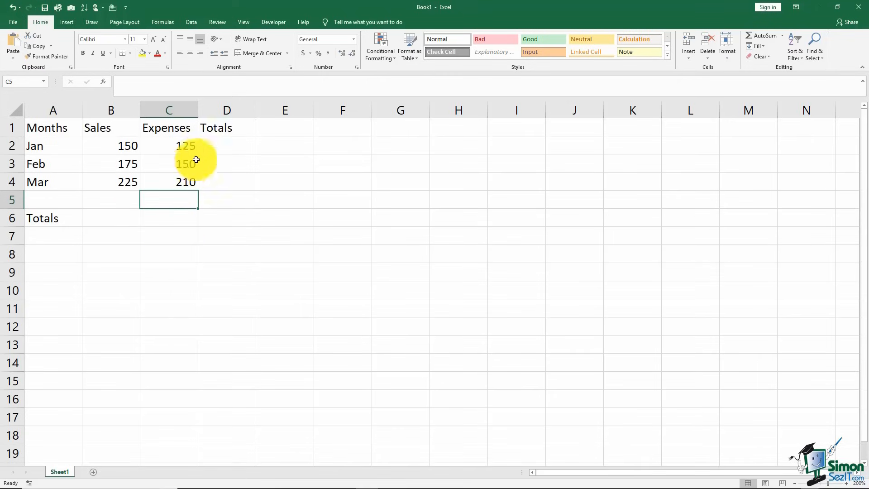
- Change the column heading in D1 to Profits
{"action": "left_click", "coordinate": [216, 131]}
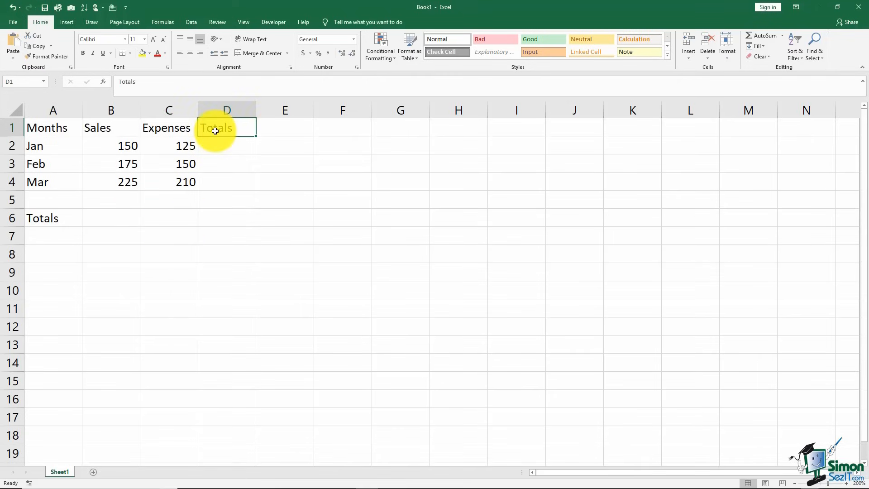
{"action": "left_click", "coordinate": [65, 221]}
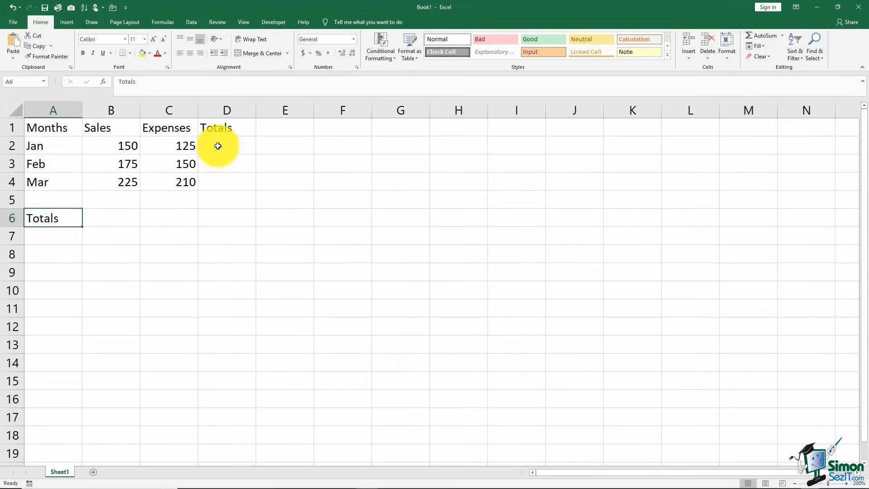
{"action": "left_click", "coordinate": [225, 125]}
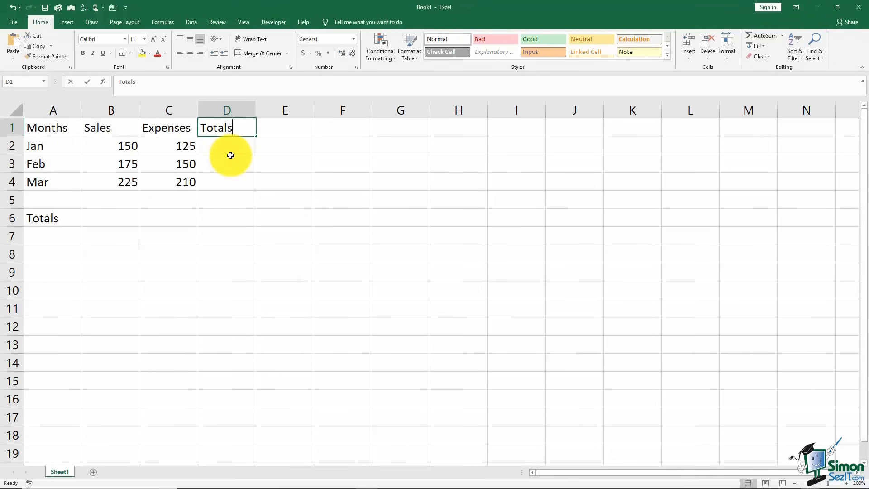
{"action": "type", "text": "Profits"}
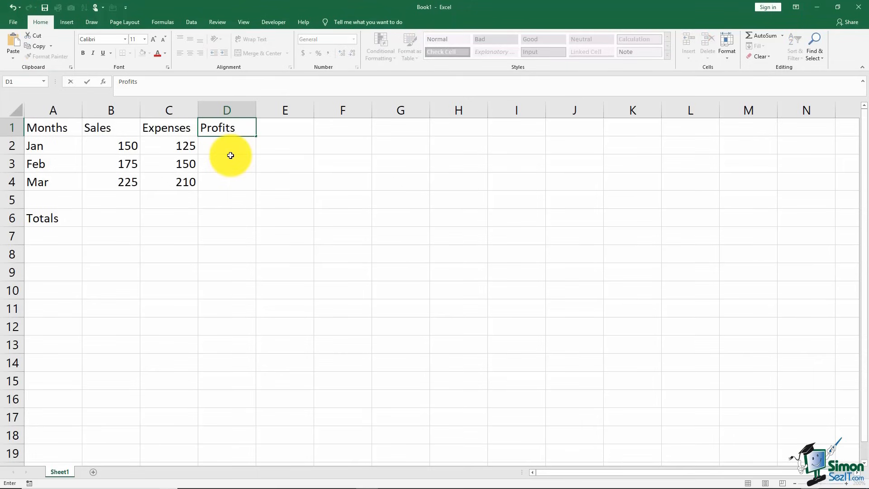
{"action": "key", "text": "Tab"}
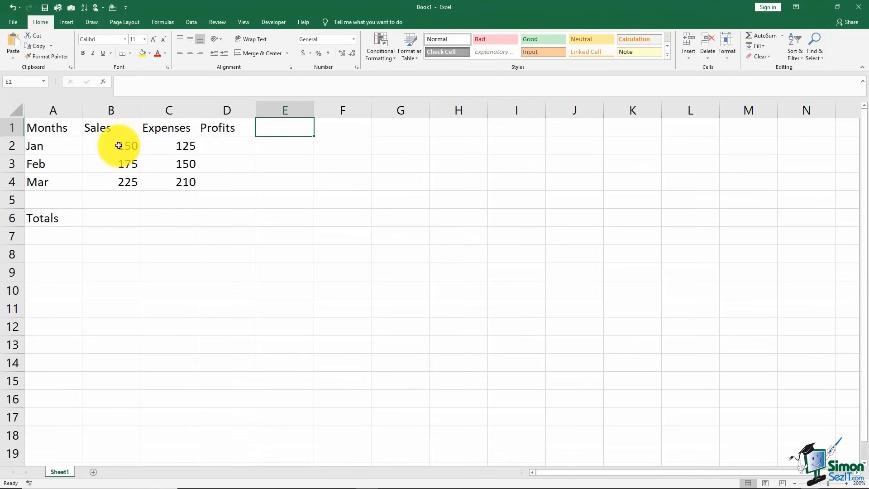
{"action": "left_click_drag", "start_coordinate": [120, 145], "coordinate": [127, 178]}
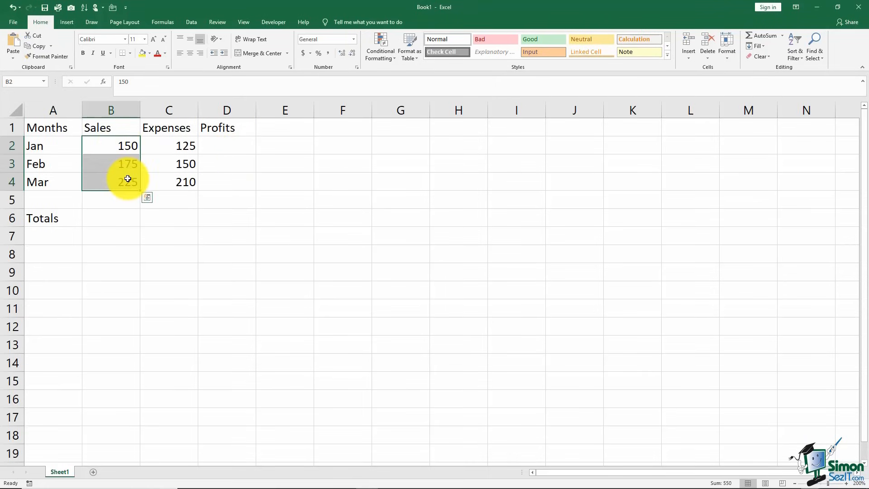
{"action": "left_click", "coordinate": [124, 218]}
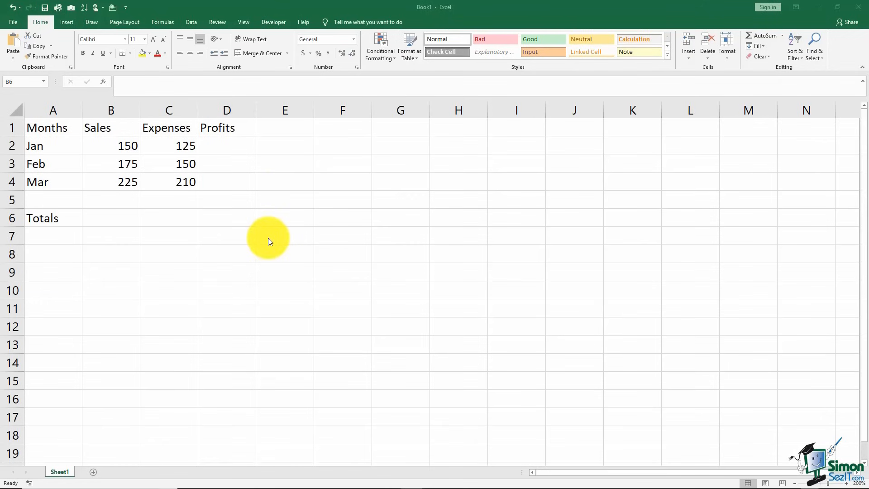
{"action": "left_click", "coordinate": [121, 216]}
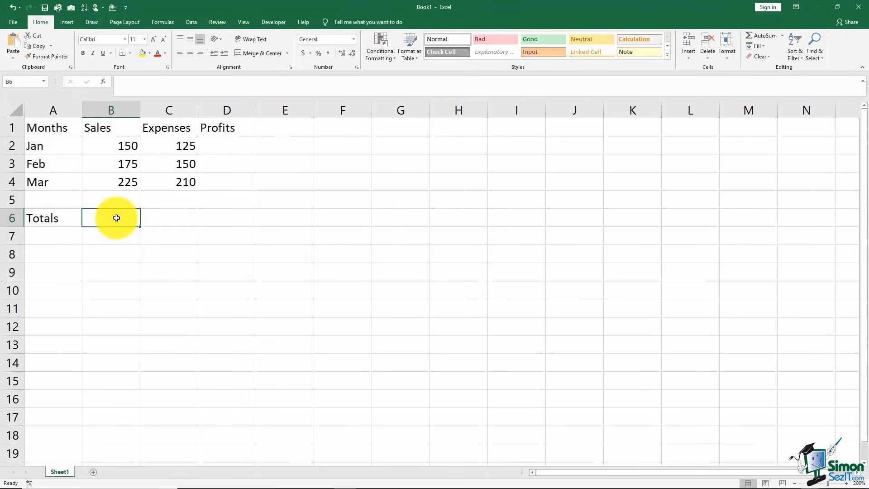
{"action": "left_click", "coordinate": [511, 295]}
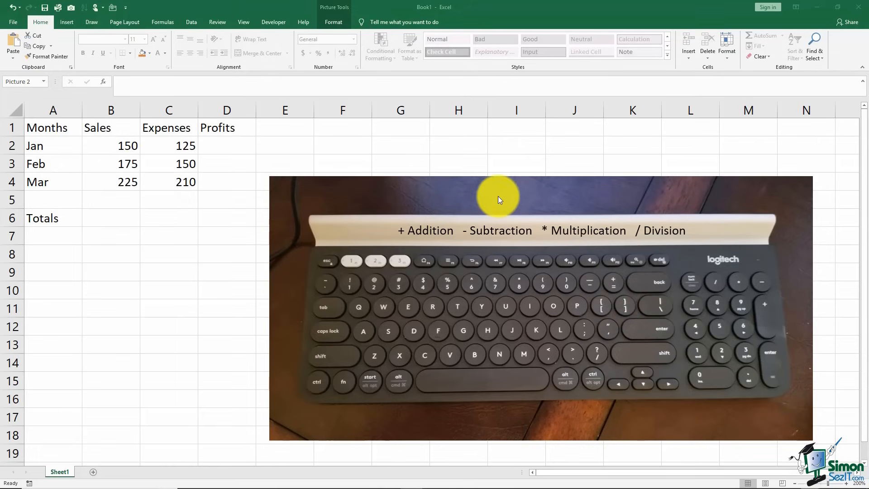
- Add up the three monthly sales in B6 with the formula =B2+B3+B4, accepting the correction that removes the surplus plus sign
{"action": "left_click", "coordinate": [113, 217]}
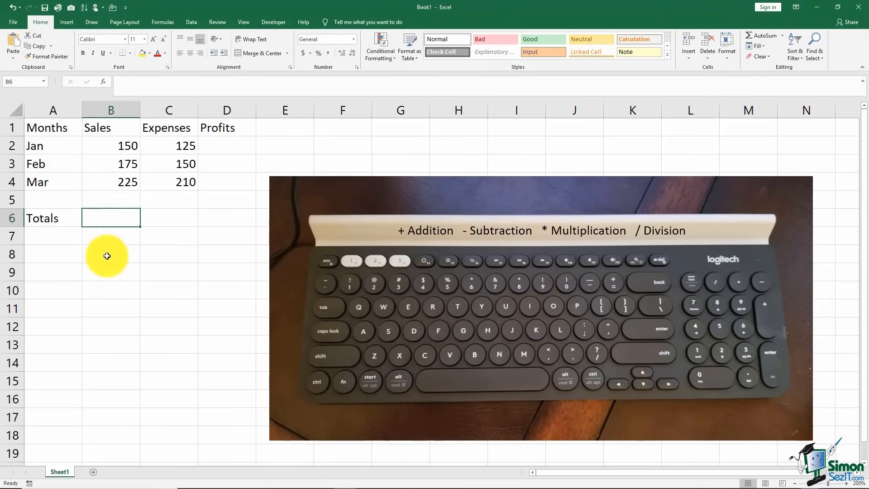
{"action": "type", "text": "="}
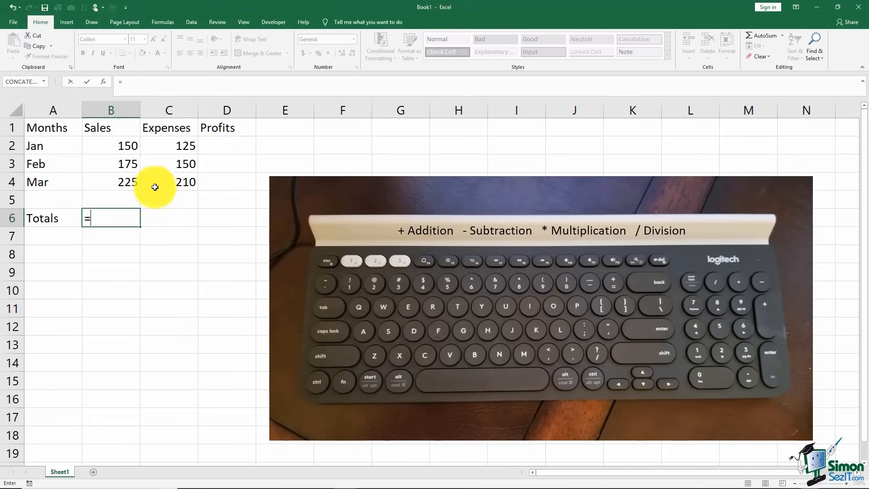
{"action": "left_click", "coordinate": [101, 145]}
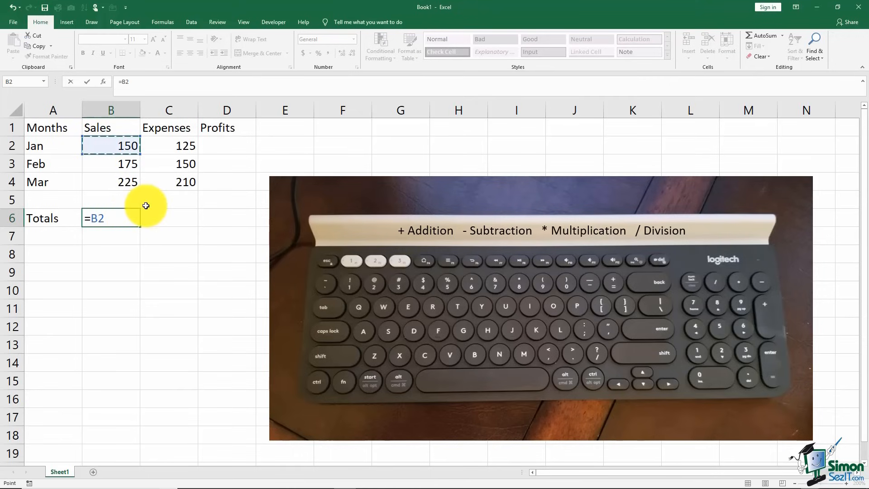
{"action": "type", "text": "+"}
{"action": "left_click", "coordinate": [118, 165]}
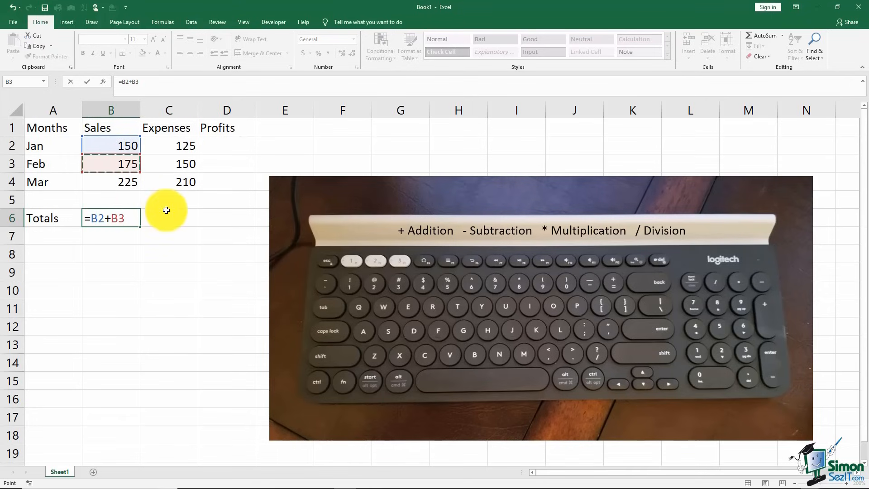
{"action": "type", "text": "+"}
{"action": "left_click", "coordinate": [129, 184]}
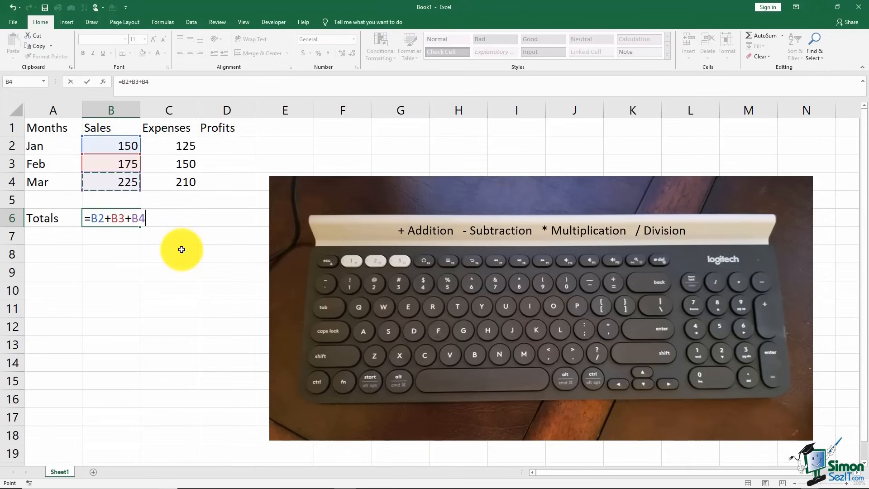
{"action": "type", "text": "+"}
{"action": "key", "text": "Return"}
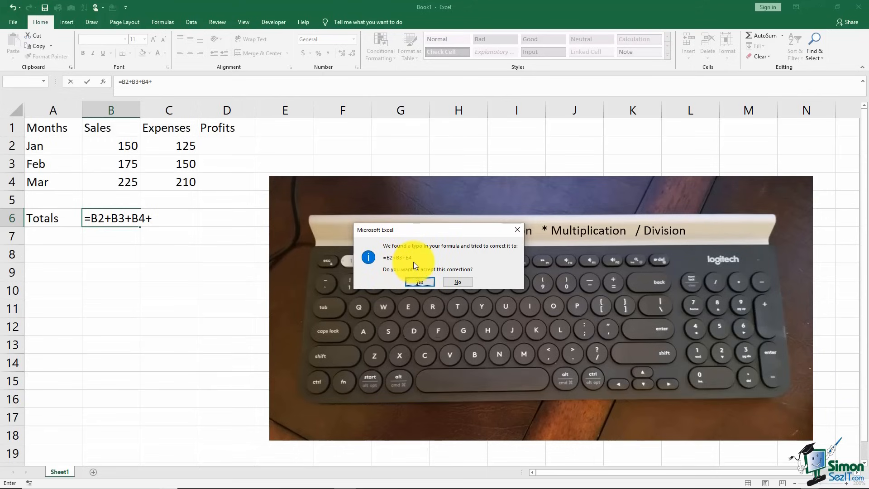
{"action": "left_click", "coordinate": [421, 281]}
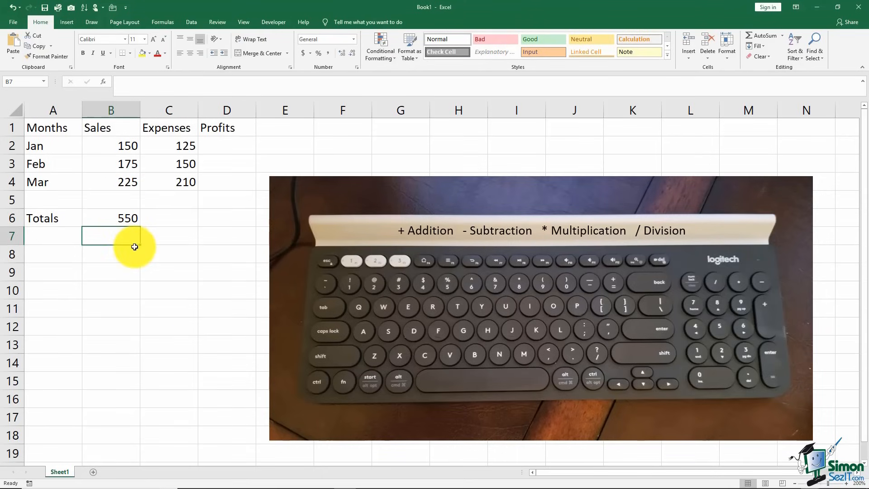
- Inspect the formula behind the Sales total in B6 and the cells it references, leaving it as it is
{"action": "left_click", "coordinate": [126, 218]}
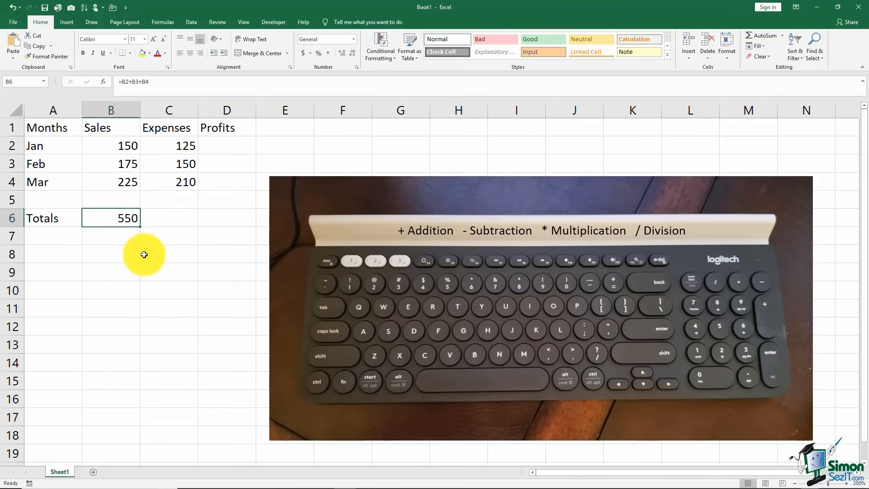
{"action": "double_click", "coordinate": [128, 217]}
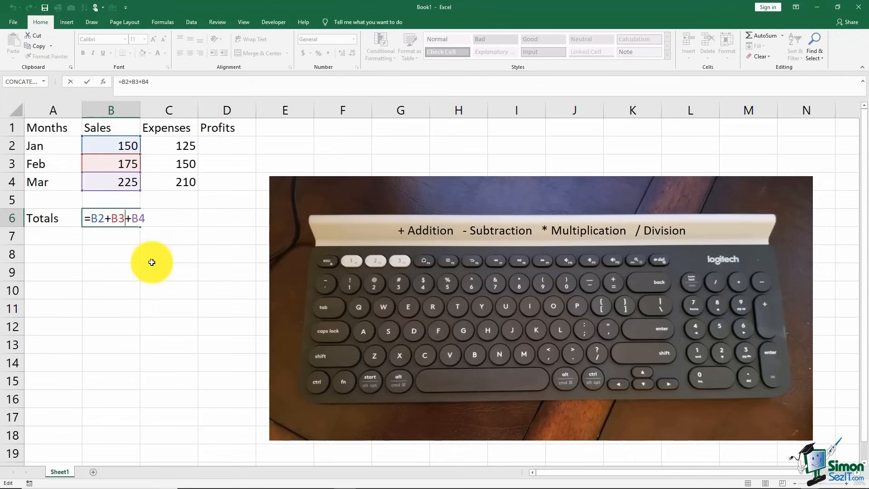
{"action": "key", "text": "Return"}
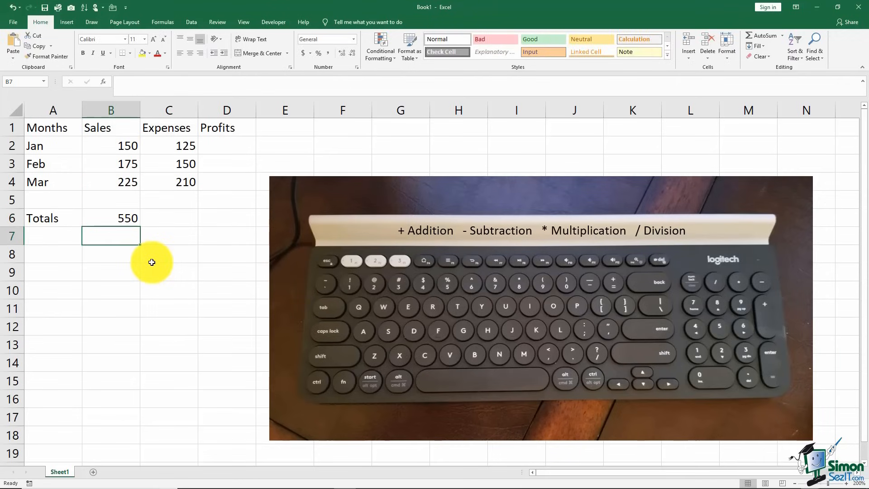
- Add up the three monthly expenses in C6 with the formula =C2+C3+C4
{"action": "left_click", "coordinate": [179, 219]}
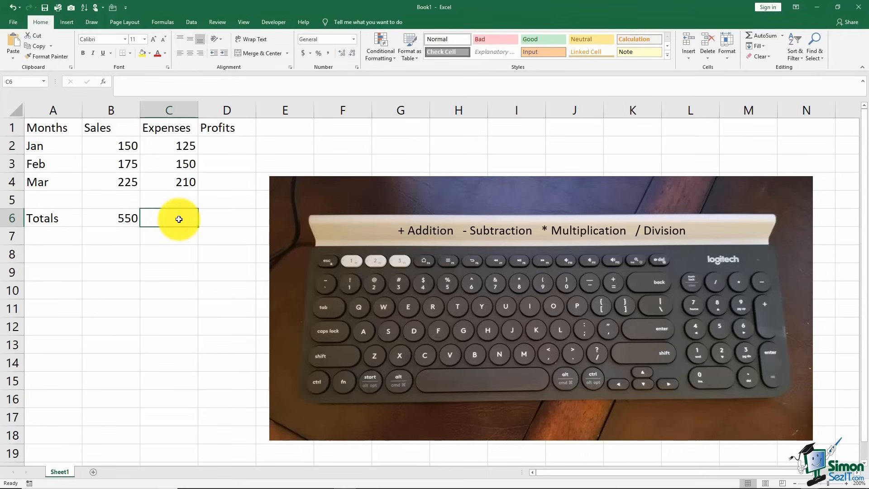
{"action": "type", "text": "="}
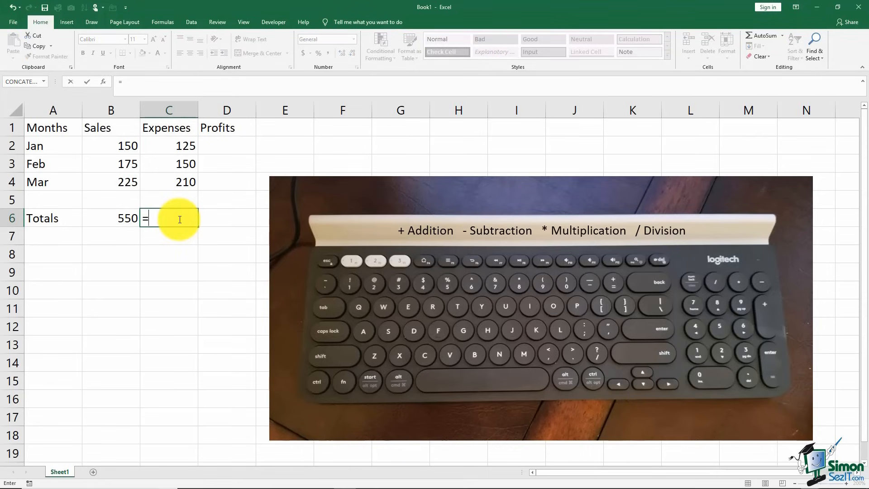
{"action": "left_click", "coordinate": [179, 146]}
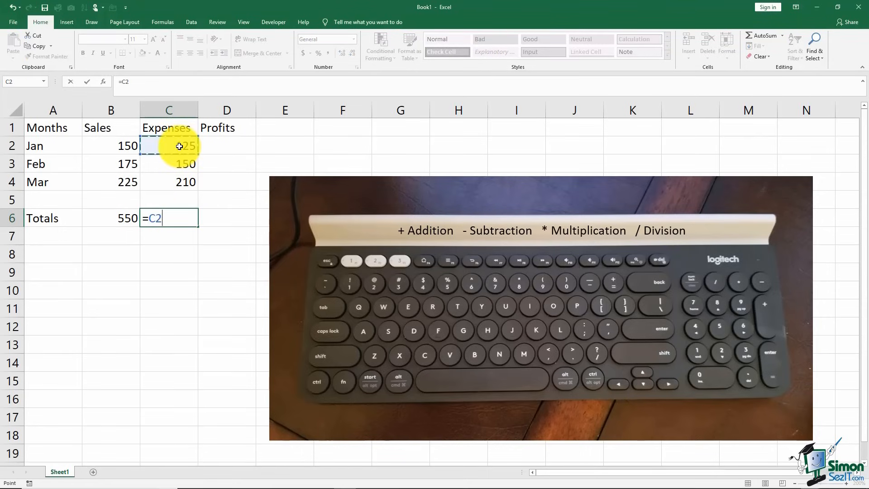
{"action": "type", "text": "+"}
{"action": "left_click", "coordinate": [180, 166]}
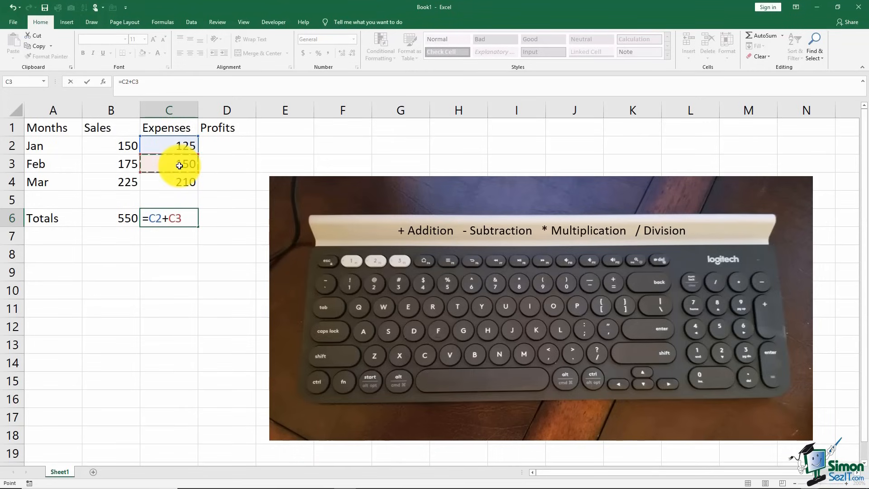
{"action": "type", "text": "+"}
{"action": "left_click", "coordinate": [180, 182]}
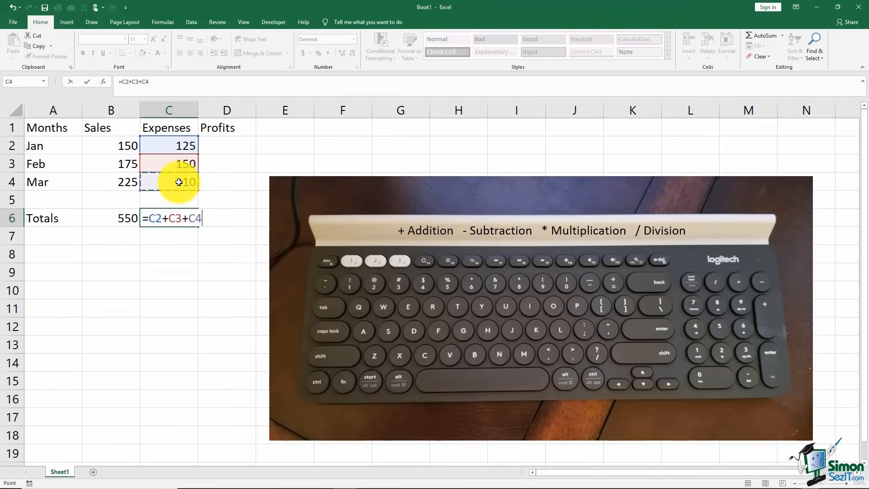
{"action": "key", "text": "Return"}
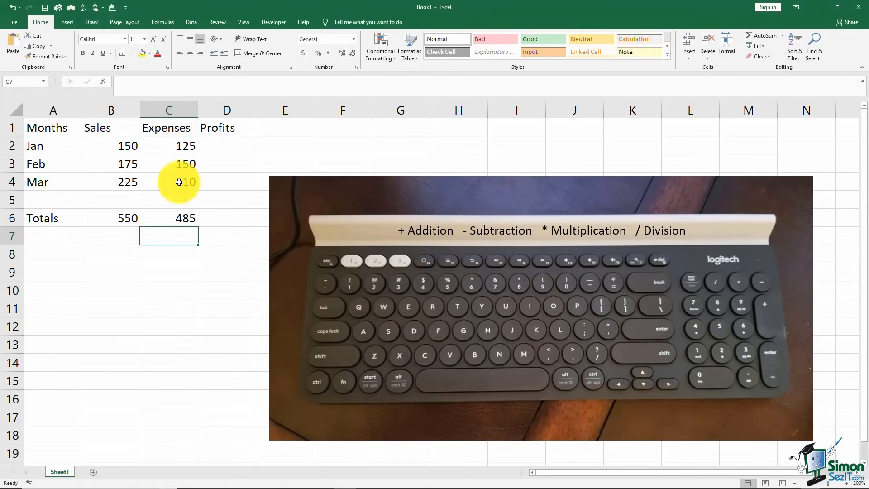
- Compare the formulas behind the Expenses total in C6 and the Sales total in B6
{"action": "left_click", "coordinate": [181, 217]}
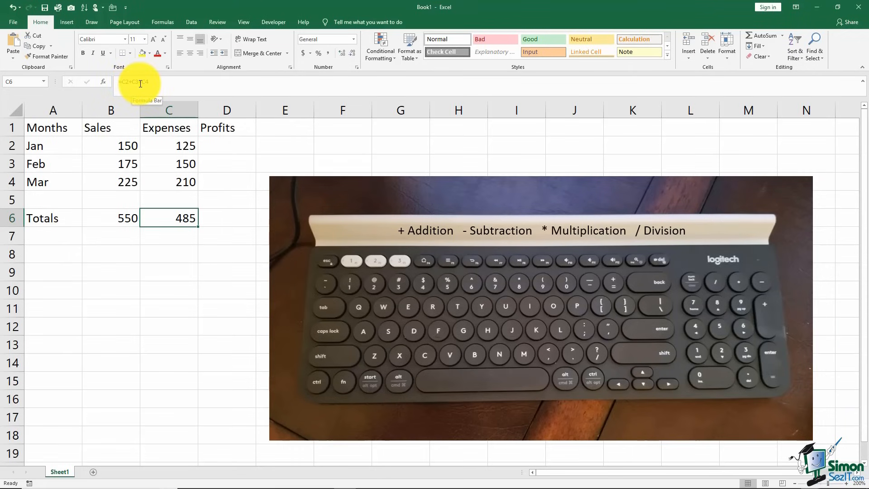
{"action": "left_click", "coordinate": [117, 229]}
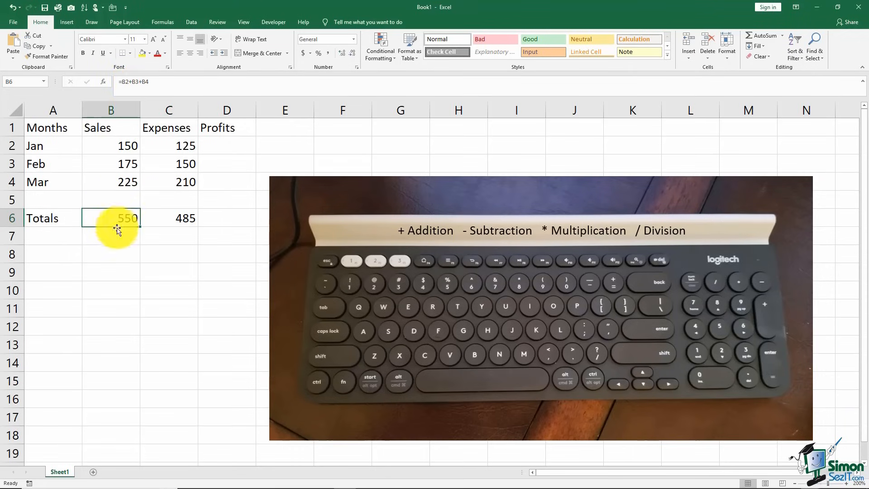
{"action": "left_click", "coordinate": [153, 83]}
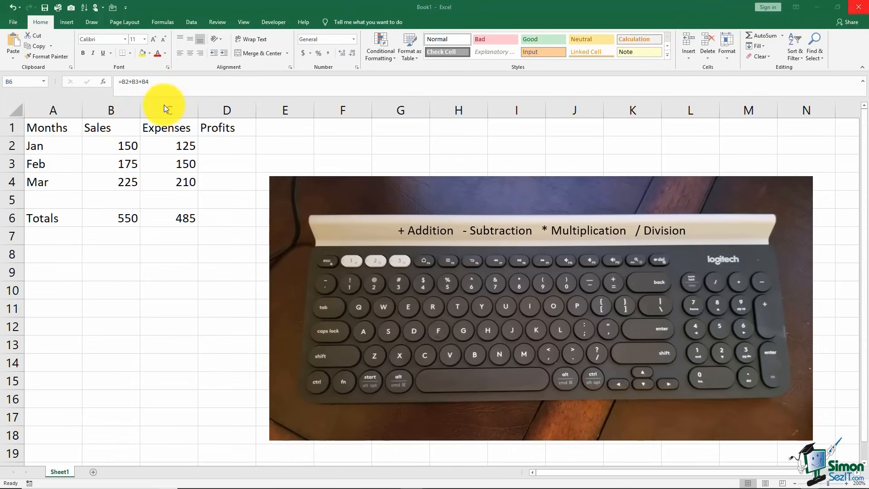
- Calculate January's profit in D2 by subtracting expenses from sales with the formula =B2-C2
{"action": "left_click", "coordinate": [209, 148]}
{"action": "left_click", "coordinate": [223, 146]}
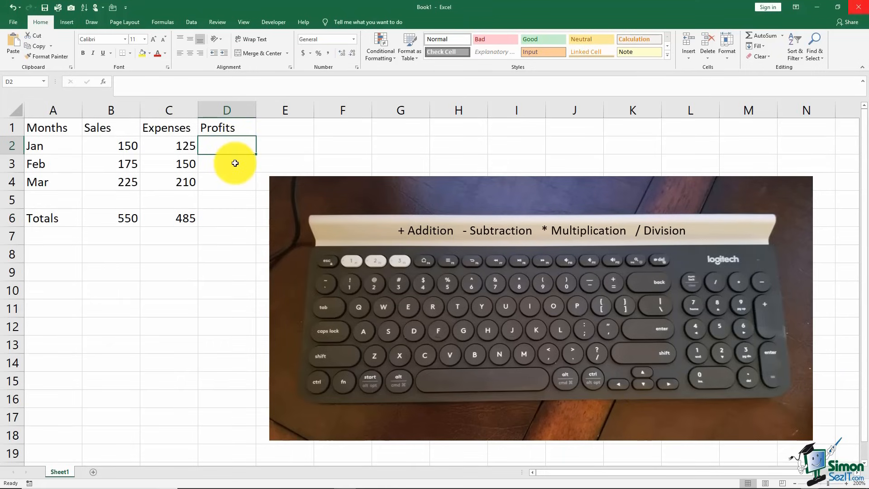
{"action": "type", "text": "="}
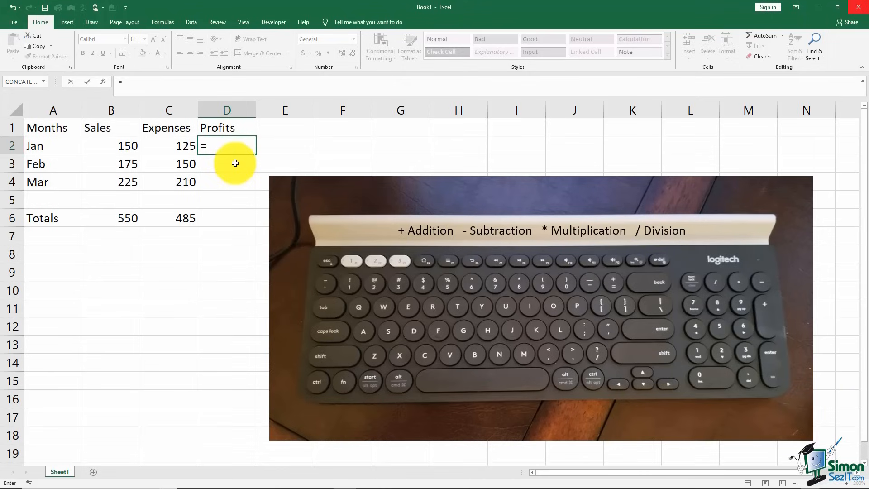
{"action": "left_click", "coordinate": [126, 147]}
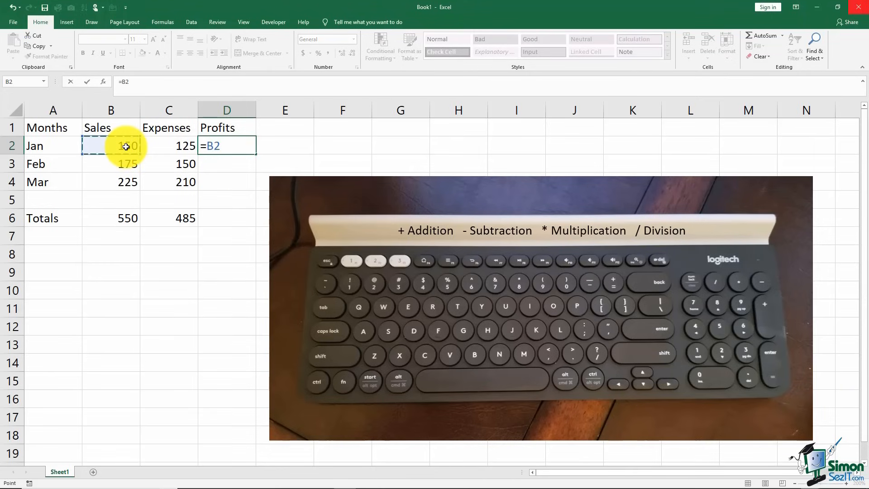
{"action": "type", "text": "-"}
{"action": "left_click", "coordinate": [154, 146]}
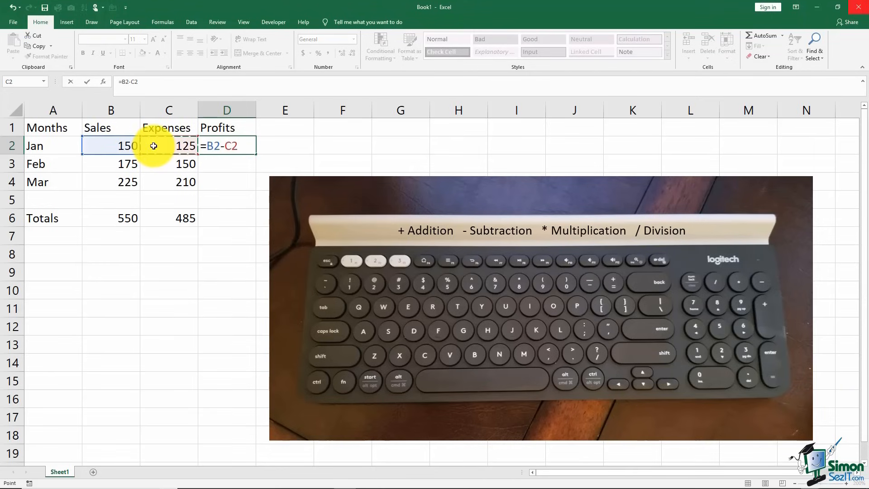
{"action": "key", "text": "Return"}
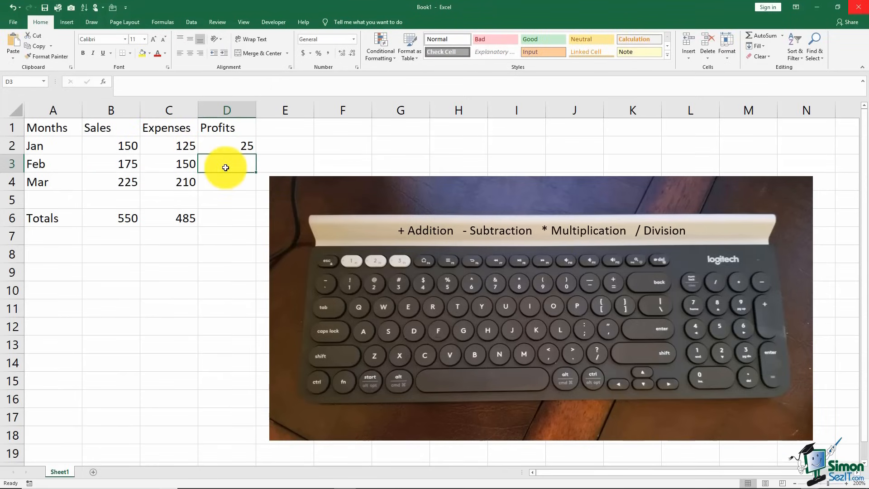
- Calculate February's profit in D3 with the formula =B3-C3
{"action": "type", "text": "="}
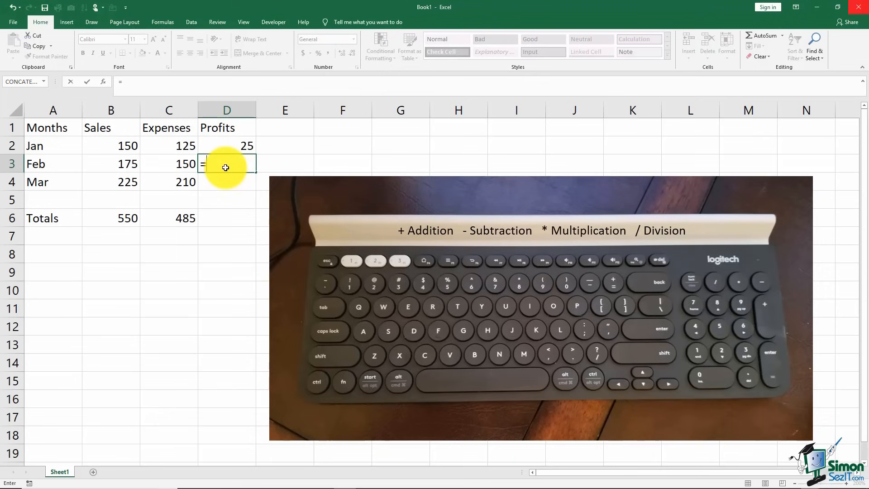
{"action": "left_click", "coordinate": [127, 164]}
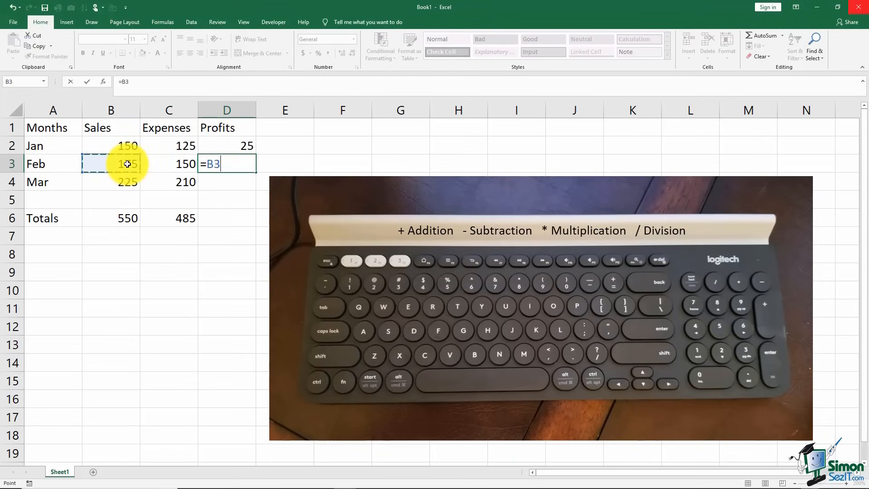
{"action": "type", "text": "-"}
{"action": "left_click", "coordinate": [156, 163]}
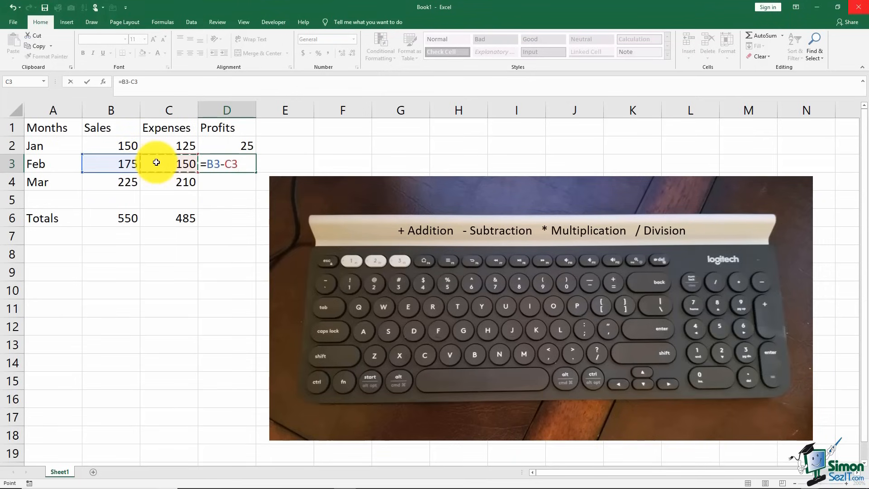
{"action": "key", "text": "Return"}
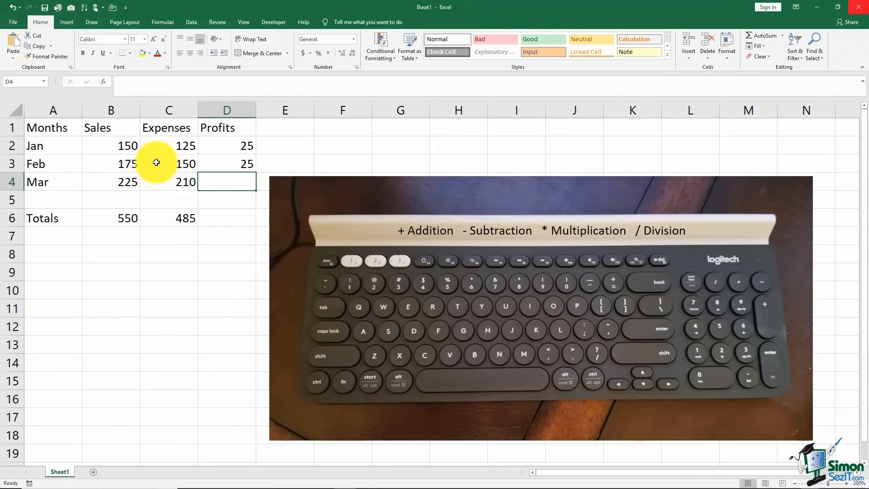
- Calculate March's profit in D4 with the formula =B4-C4
{"action": "type", "text": "="}
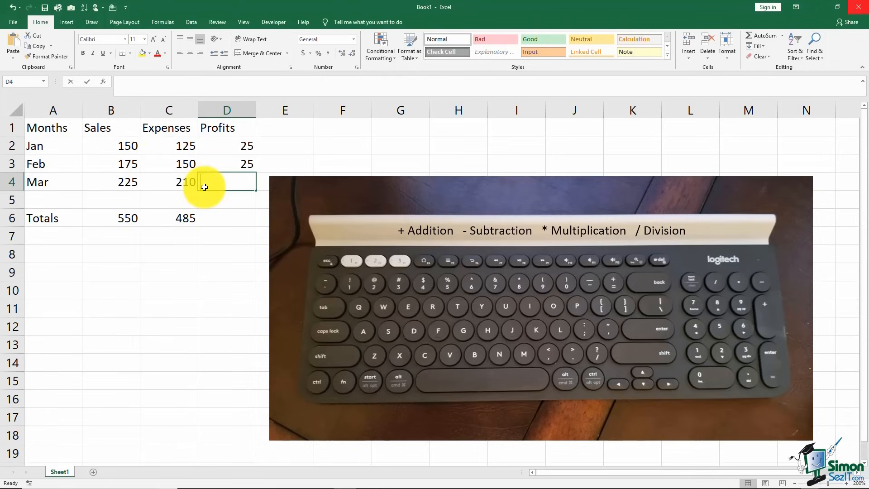
{"action": "left_click", "coordinate": [128, 184]}
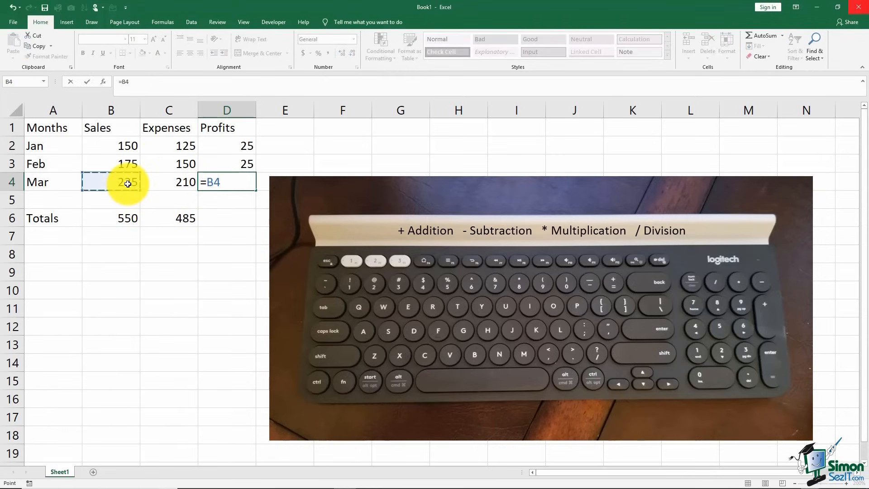
{"action": "type", "text": "-"}
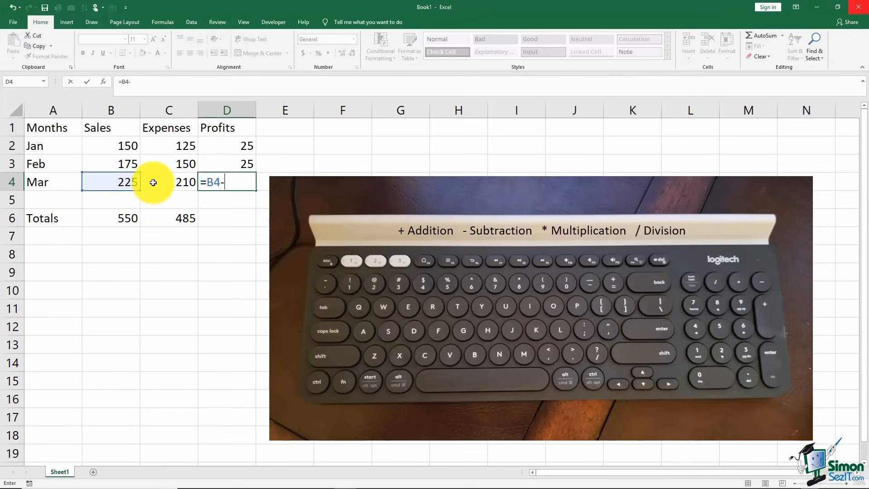
{"action": "left_click", "coordinate": [165, 182]}
{"action": "key", "text": "Return"}
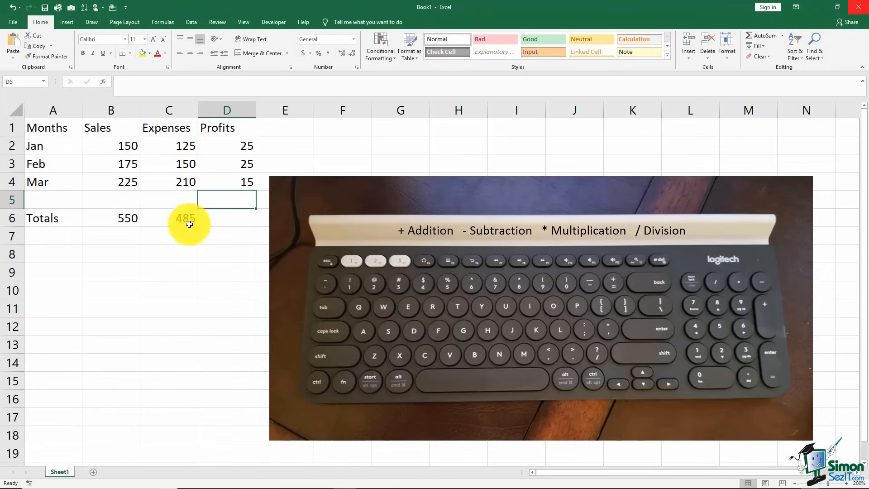
- Add up the three monthly profits in D6 with the formula =D2+D3+D4, leaving no surplus plus sign
{"action": "left_click", "coordinate": [226, 219]}
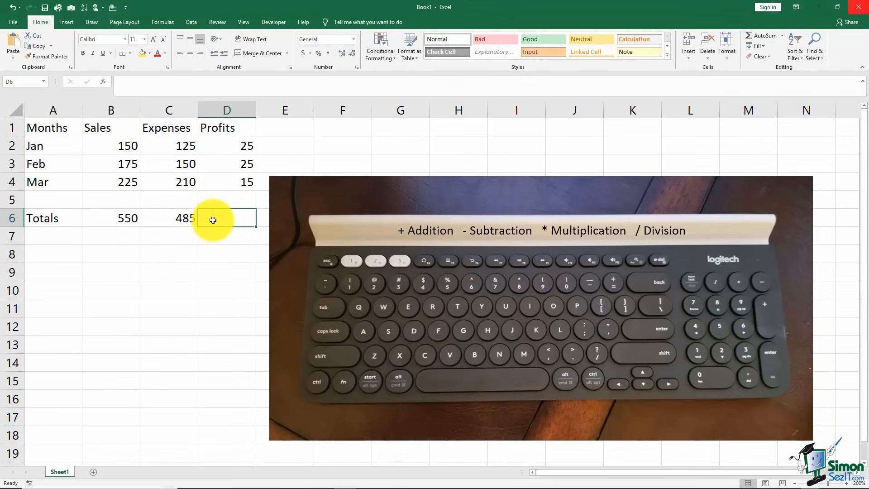
{"action": "type", "text": "="}
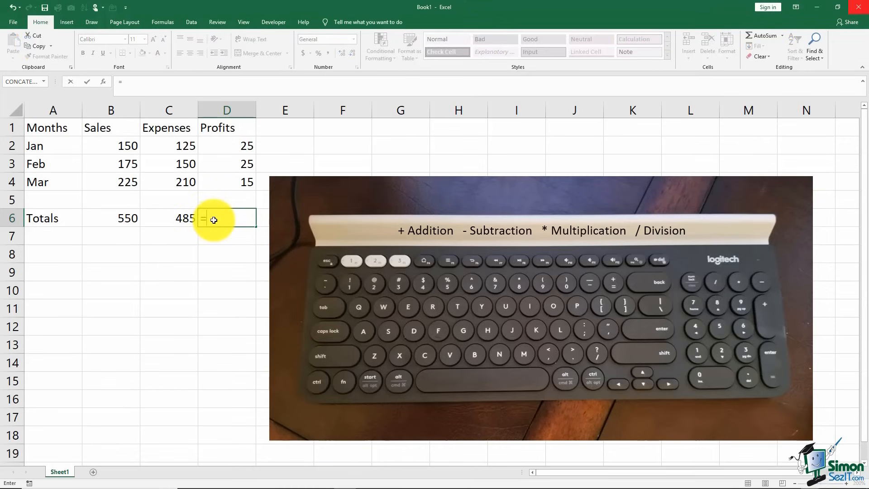
{"action": "left_click", "coordinate": [223, 147]}
{"action": "type", "text": "+"}
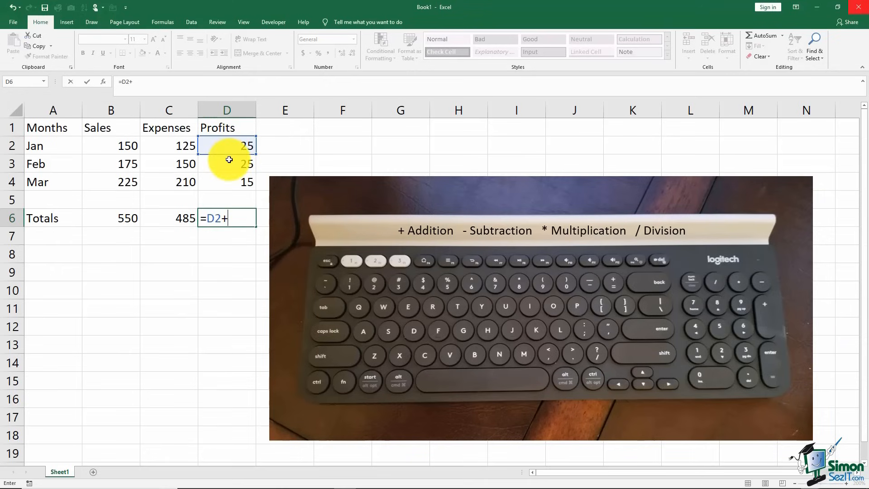
{"action": "left_click", "coordinate": [229, 165]}
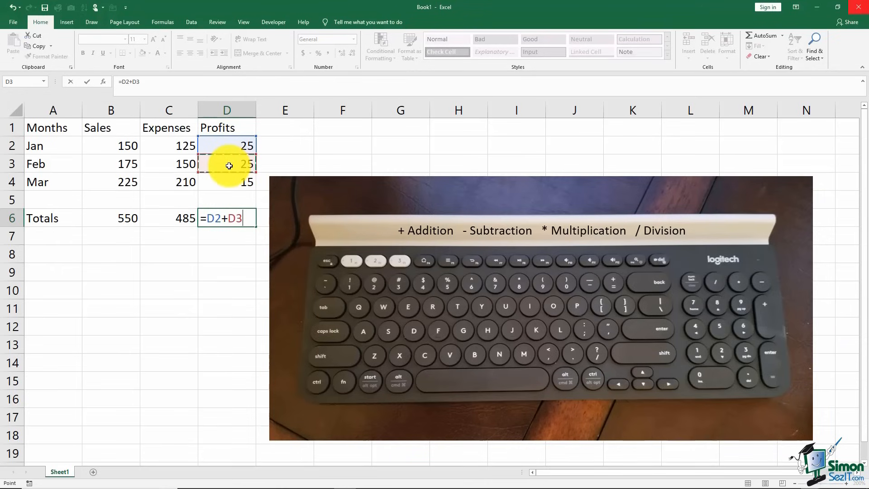
{"action": "type", "text": "+"}
{"action": "left_click", "coordinate": [228, 181]}
{"action": "type", "text": "+"}
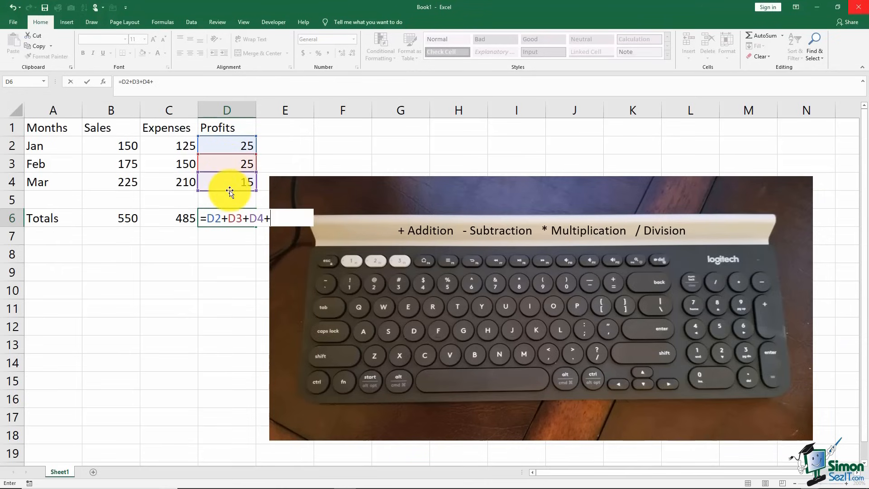
{"action": "key", "text": "BackSpace"}
{"action": "key", "text": "Return"}
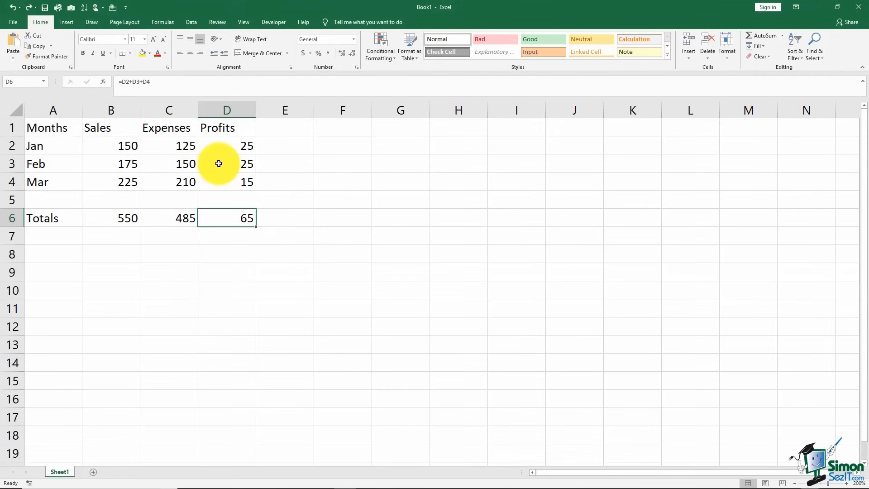
- Clear the February and March profits in D3:D4 and the Expenses and Profits totals in C6:D6
{"action": "left_click_drag", "start_coordinate": [220, 164], "coordinate": [220, 184]}
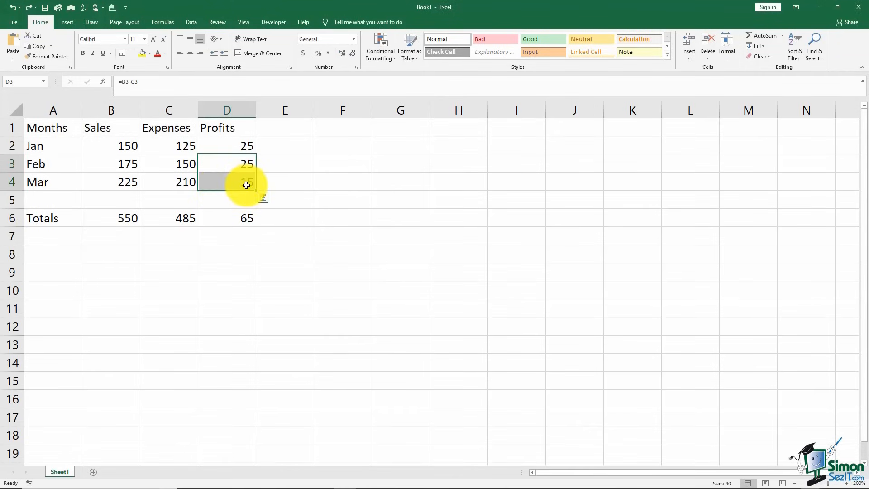
{"action": "key", "text": "Delete"}
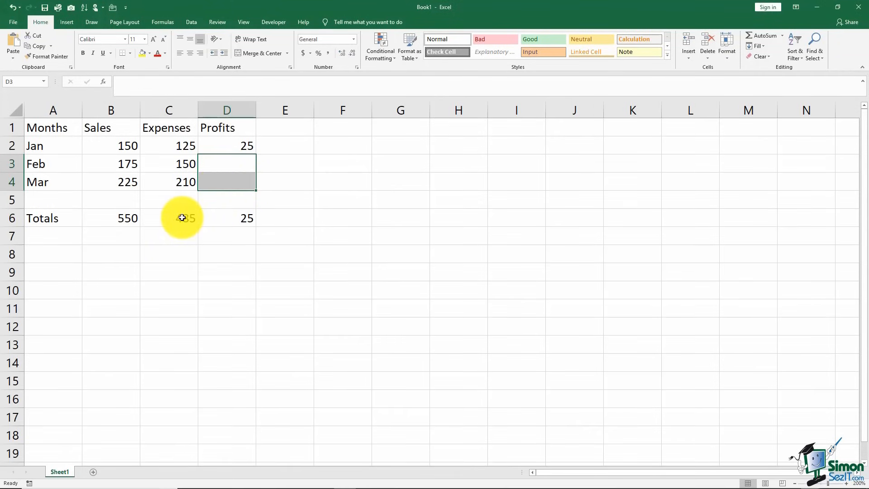
{"action": "left_click_drag", "start_coordinate": [182, 218], "coordinate": [233, 226]}
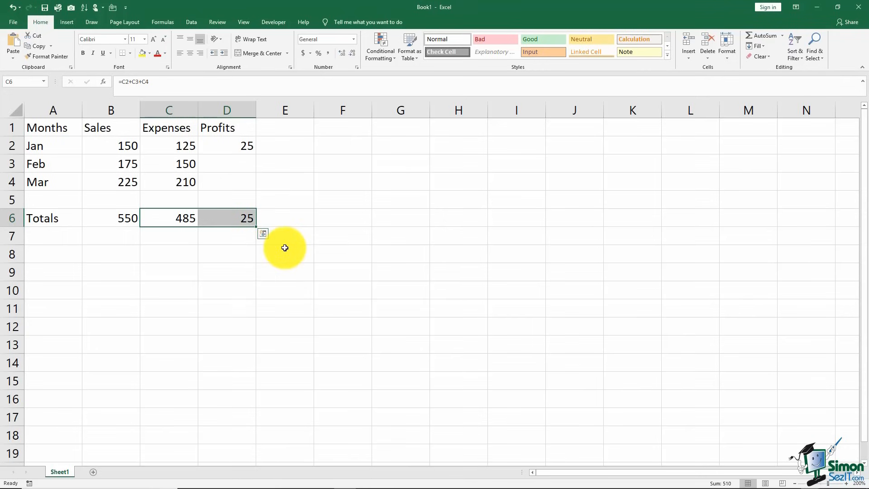
{"action": "key", "text": "Delete"}
{"action": "left_click", "coordinate": [152, 239]}
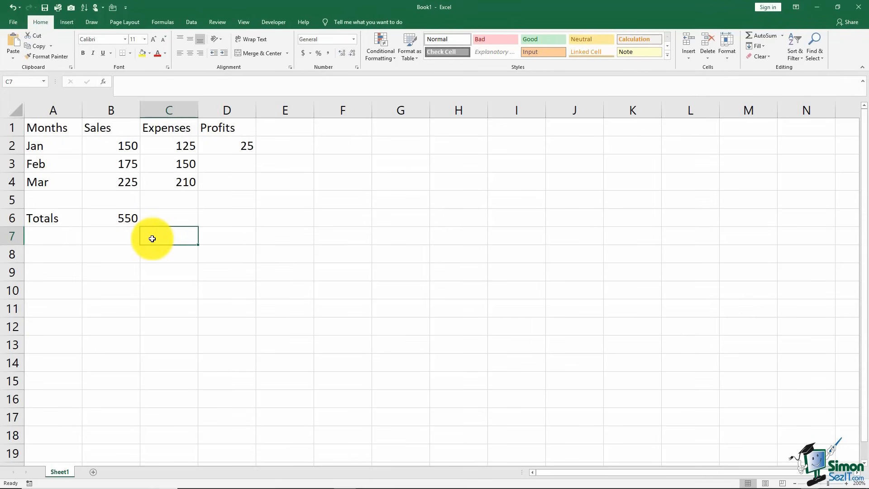
- Review the Sales total formula in B6 and fill it across to the Expenses and Profits totals in C6:D6
{"action": "left_click", "coordinate": [120, 218]}
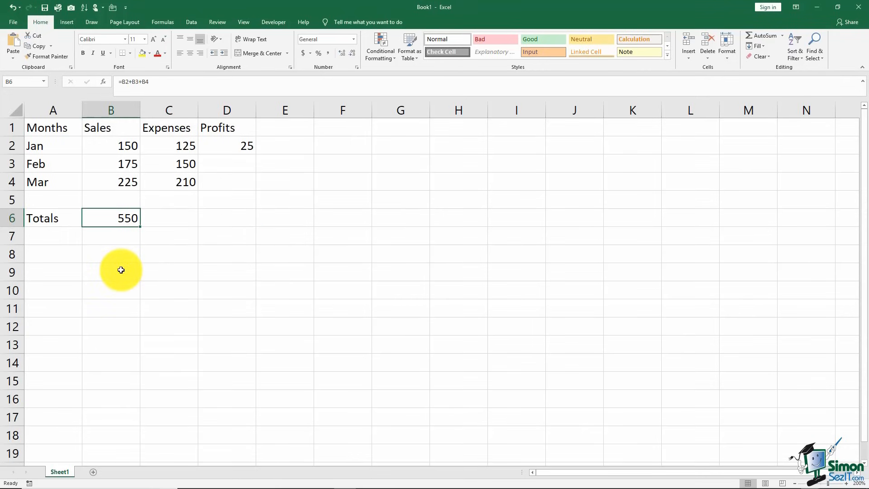
{"action": "double_click", "coordinate": [113, 218]}
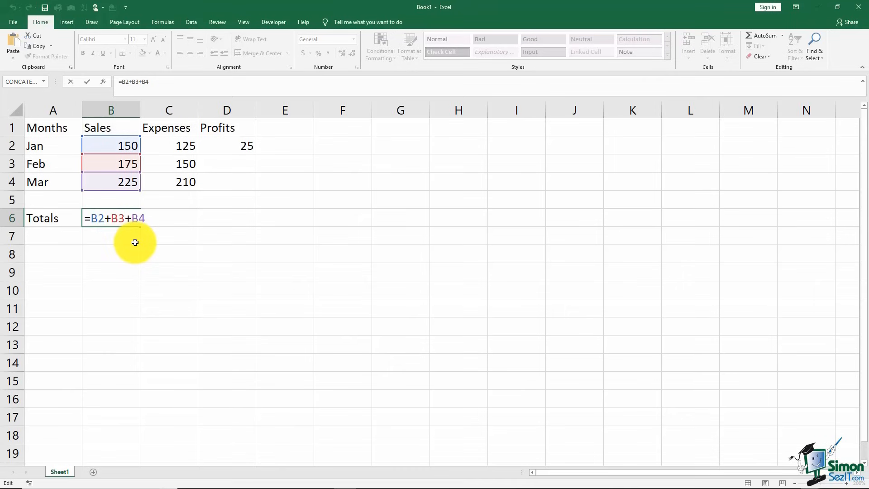
{"action": "key", "text": "ctrl+Return"}
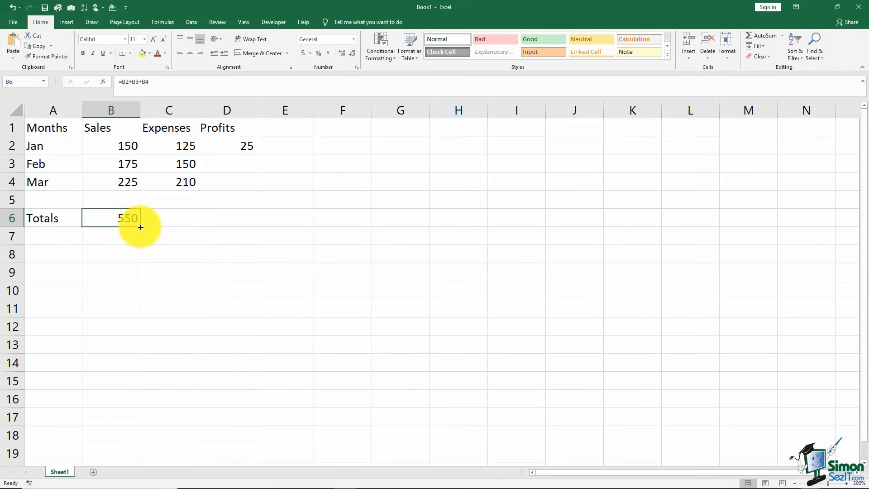
{"action": "left_click_drag", "start_coordinate": [141, 228], "coordinate": [247, 230]}
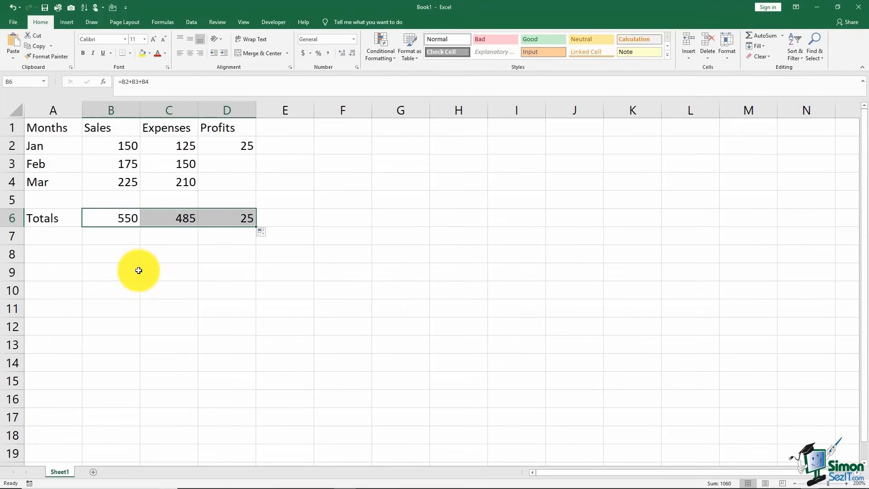
- Fill January's profit formula from D2 down to February and March in D3:D4
{"action": "left_click", "coordinate": [222, 144]}
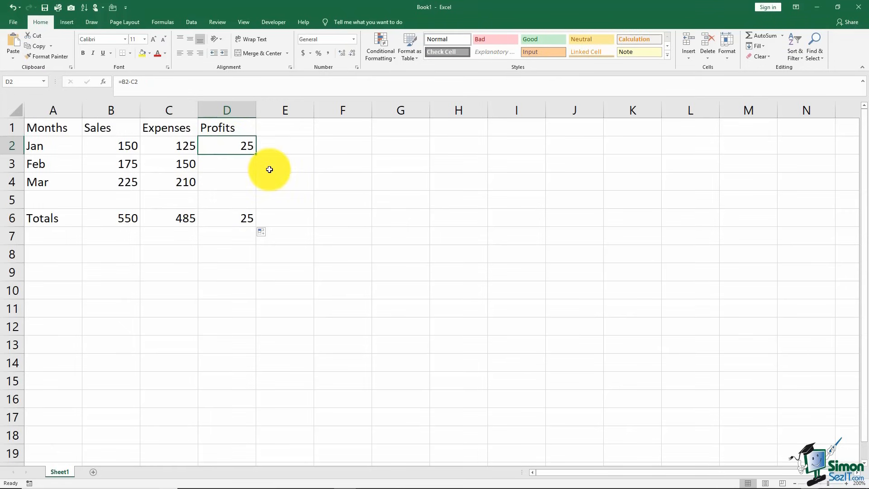
{"action": "left_click_drag", "start_coordinate": [256, 155], "coordinate": [257, 187]}
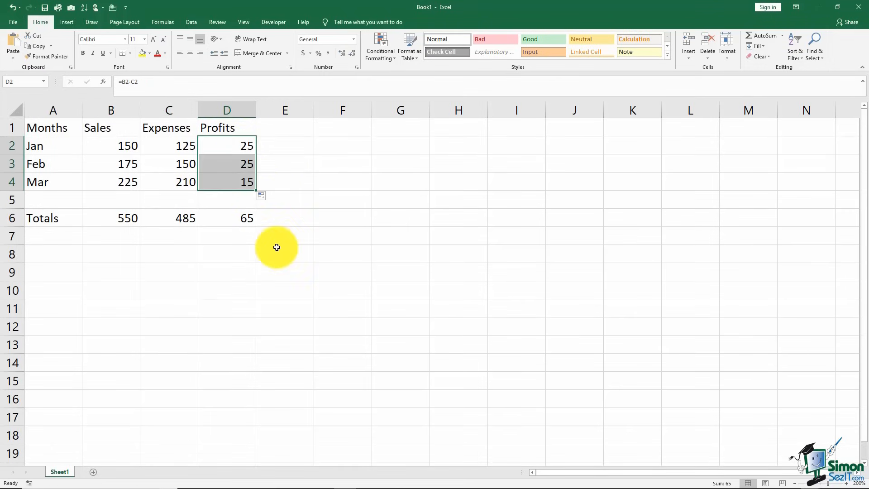
{"action": "left_click", "coordinate": [231, 277]}
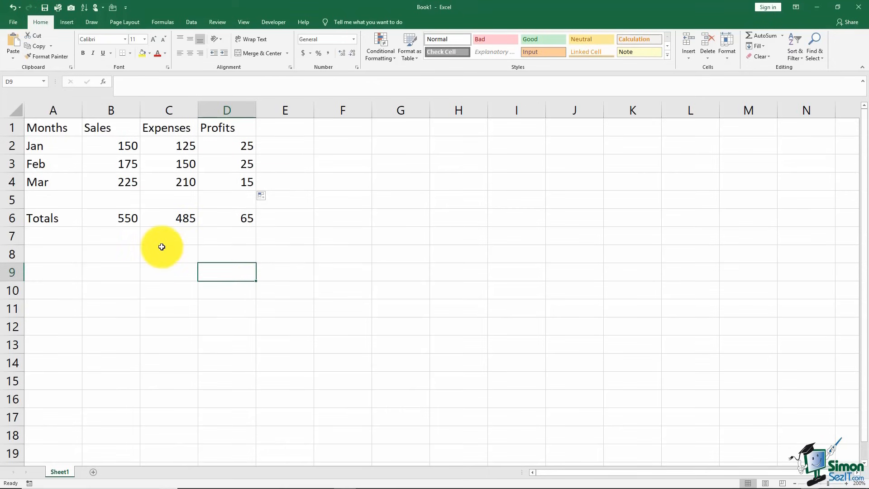
- Review the cell references in the Totals formulas for Sales, Expenses and Profits in B6:D6
{"action": "double_click", "coordinate": [126, 218]}
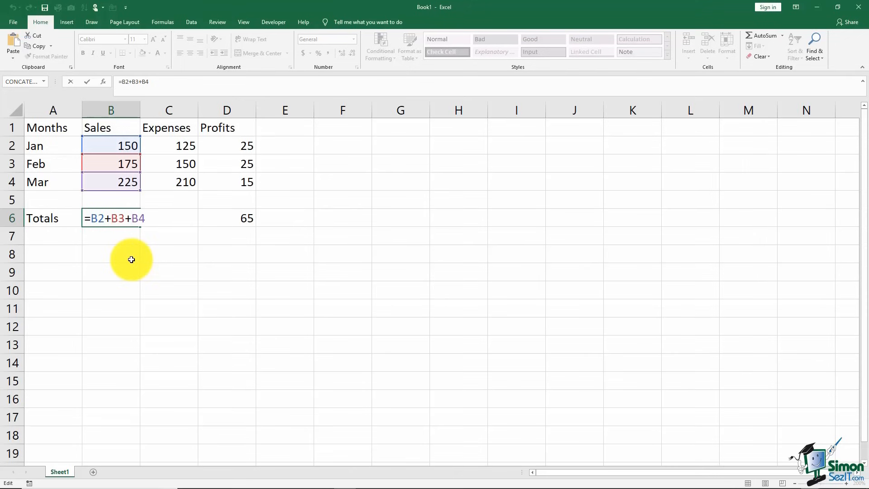
{"action": "key", "text": "ctrl+Return"}
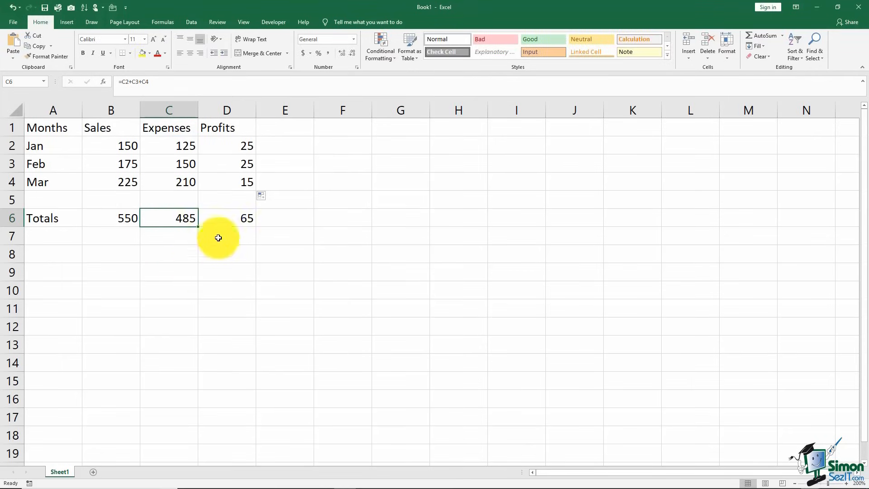
{"action": "double_click", "coordinate": [224, 222]}
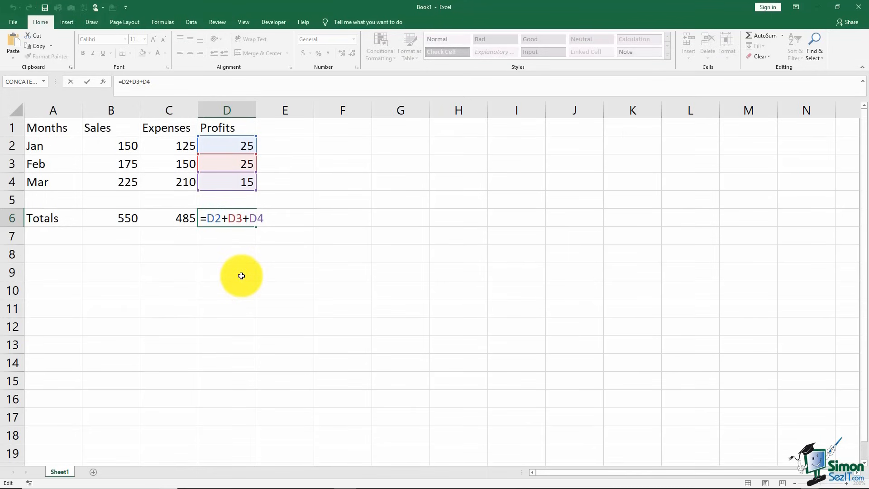
{"action": "key", "text": "ctrl+Return"}
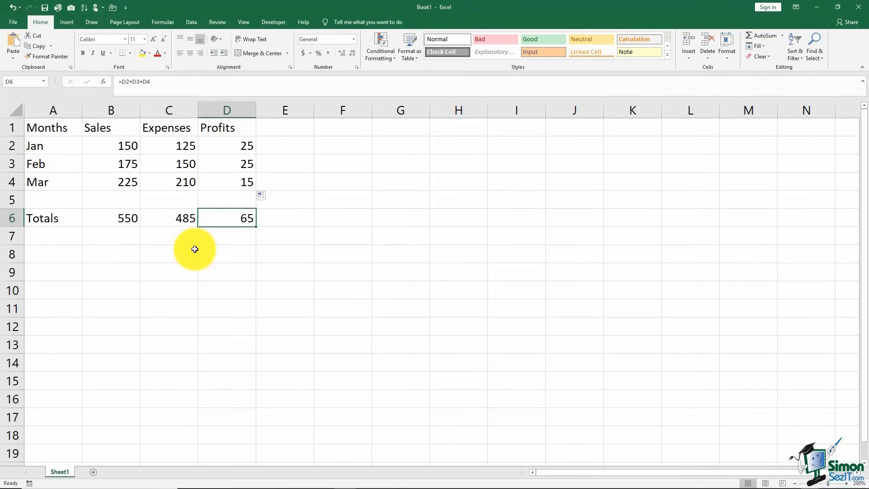
- Check which cells the January, February and March profit formulas in D2:D4 refer to
{"action": "double_click", "coordinate": [234, 144]}
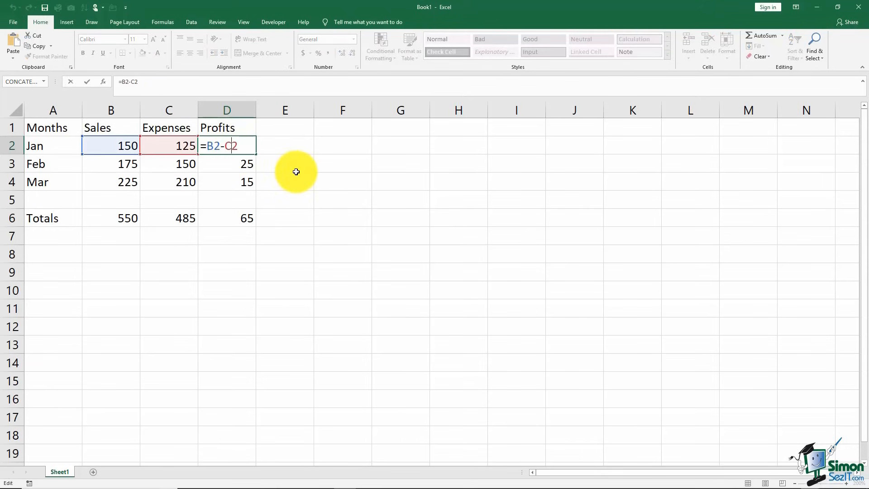
{"action": "key", "text": "Escape"}
{"action": "left_click", "coordinate": [241, 164]}
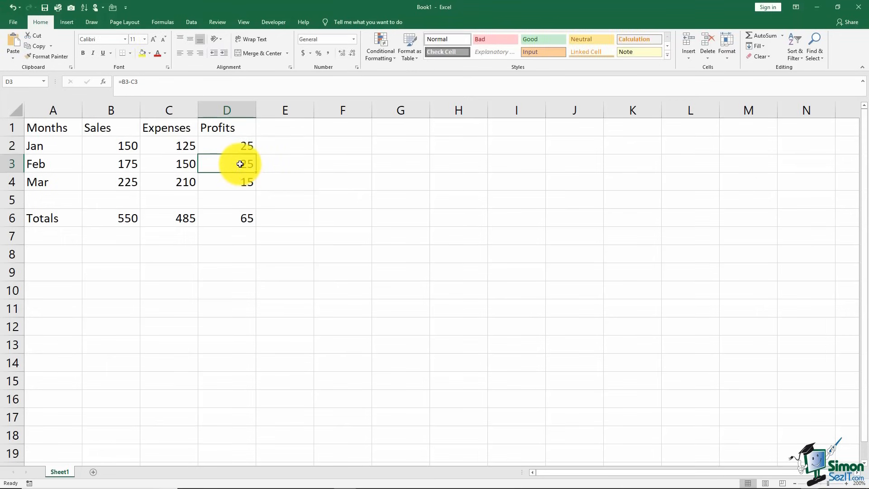
{"action": "double_click", "coordinate": [241, 164]}
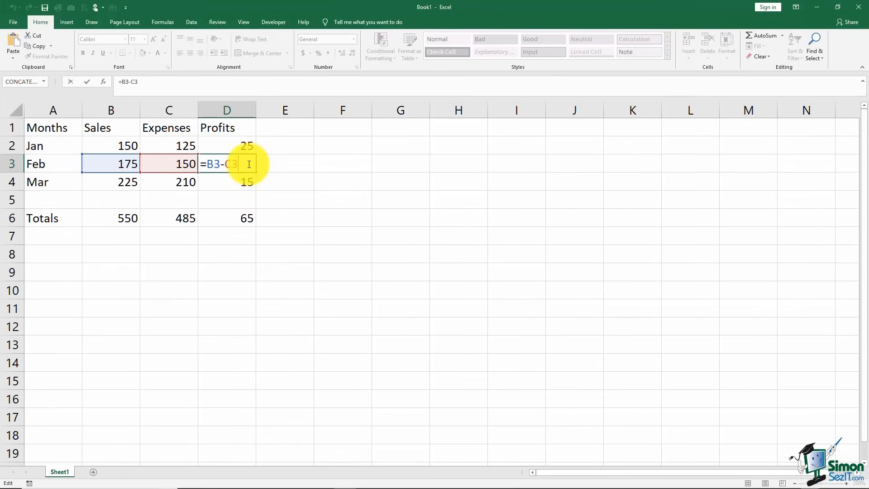
{"action": "key", "text": "Escape"}
{"action": "left_click", "coordinate": [243, 183]}
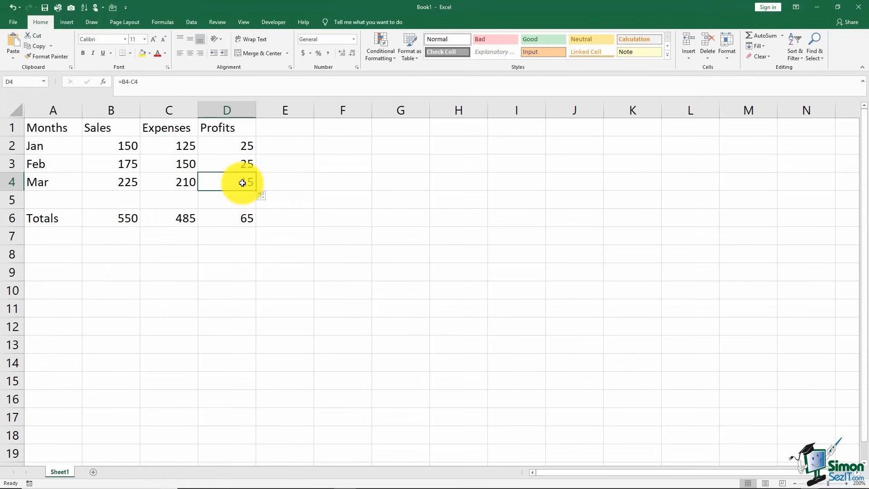
{"action": "double_click", "coordinate": [242, 183]}
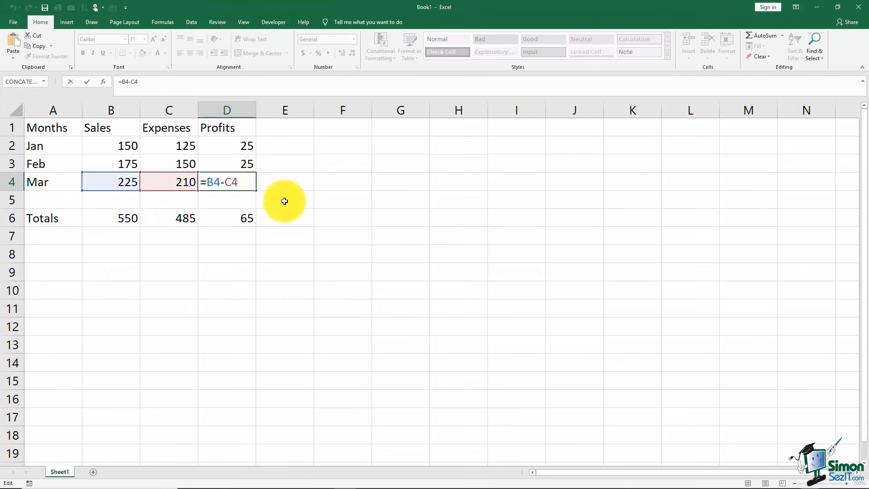
{"action": "key", "text": "Escape"}
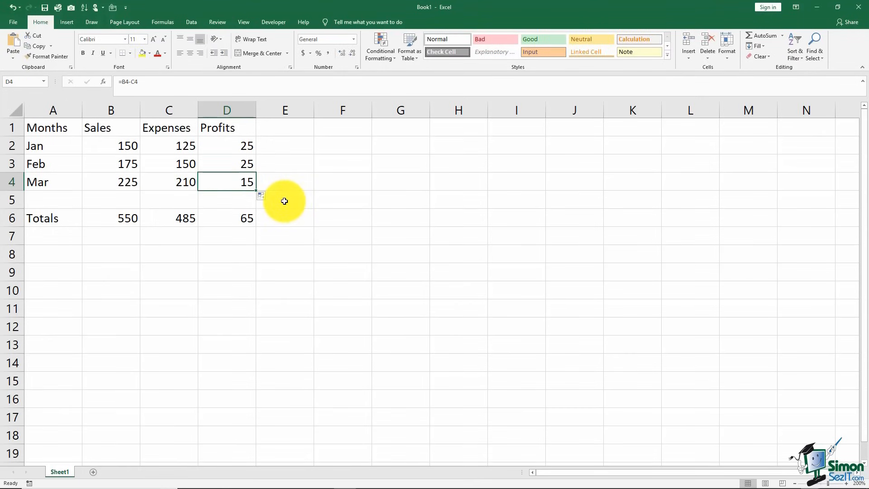
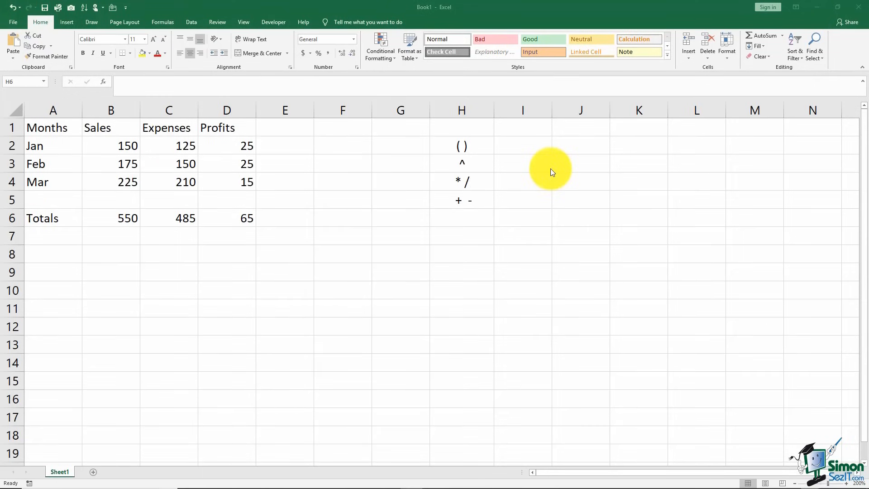
- Go through the order-of-operations list in H2:H5, from parentheses and exponents to multiplication/division and addition/subtraction
{"action": "left_click", "coordinate": [484, 144]}
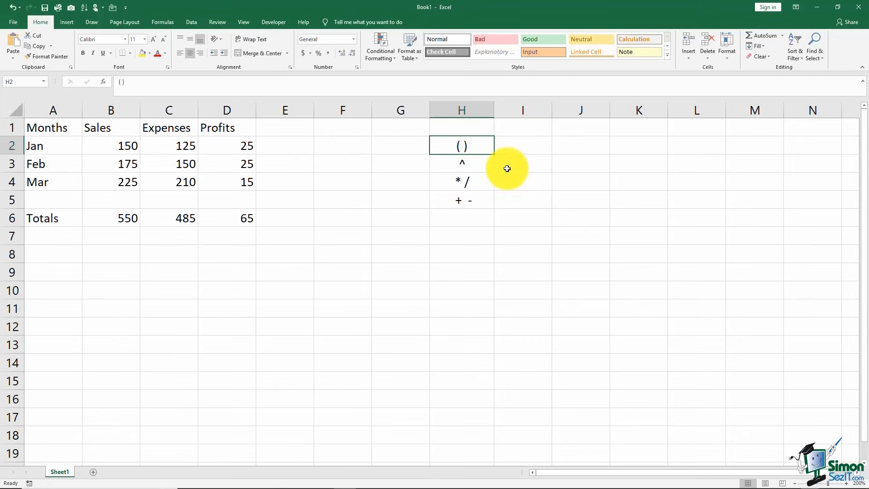
{"action": "left_click", "coordinate": [482, 166]}
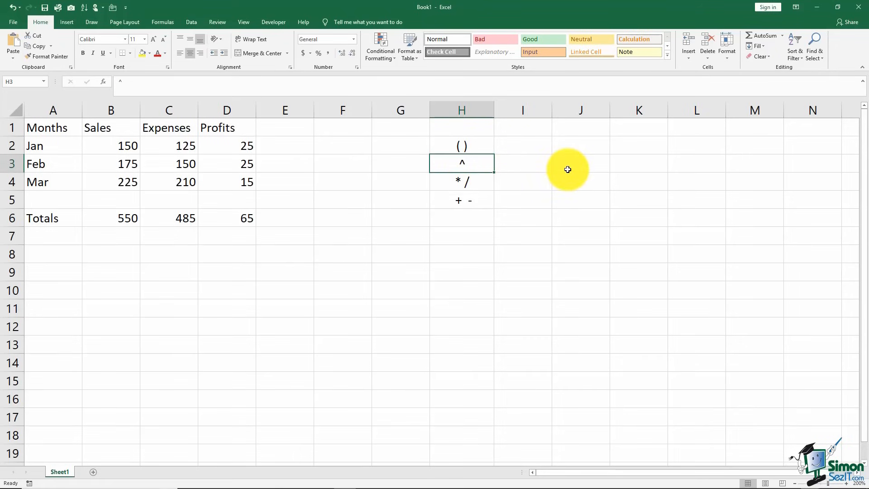
{"action": "left_click", "coordinate": [487, 181]}
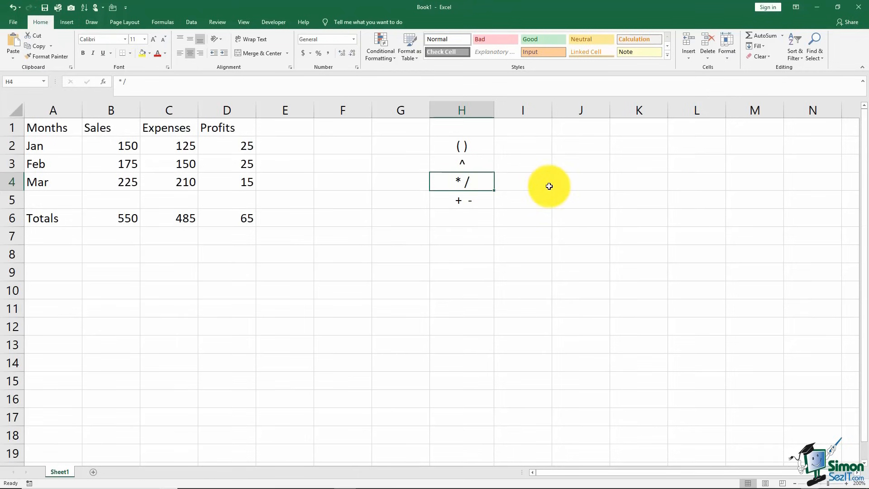
{"action": "left_click", "coordinate": [482, 203]}
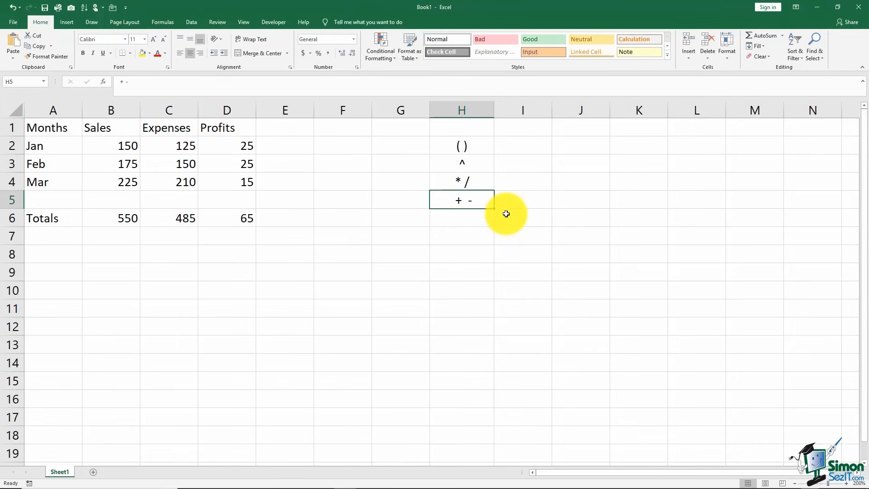
{"action": "left_click", "coordinate": [487, 234]}
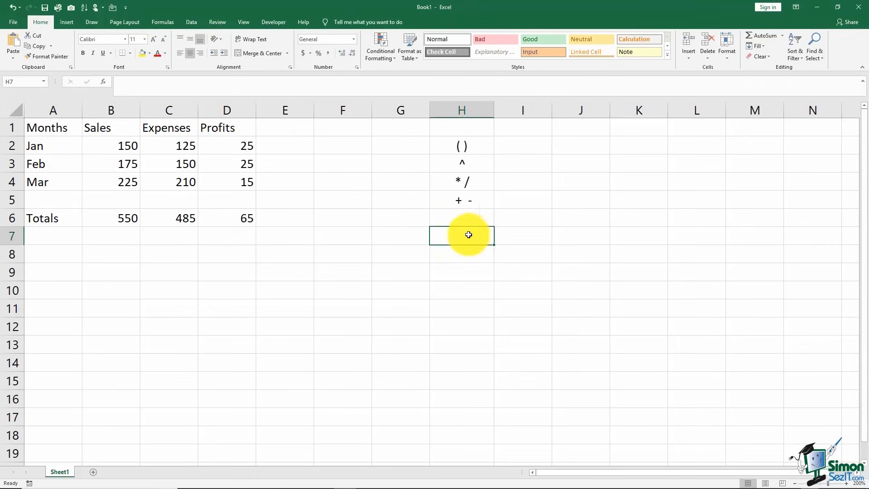
- Enter the row label Apr Proj in A8, below the Totals row
{"action": "left_click", "coordinate": [72, 255]}
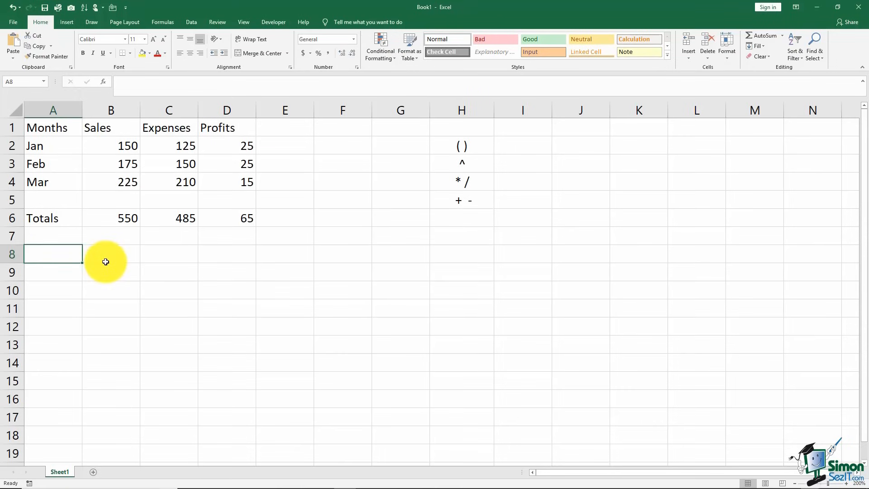
{"action": "type", "text": "Apr Pro"}
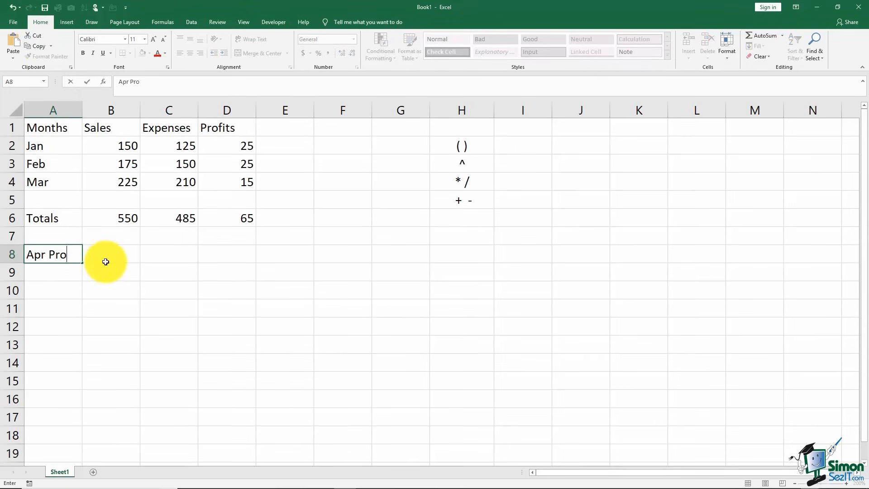
{"action": "type", "text": "j"}
- Enter the April projected Sales formula =B2+B4/2 in B8, without any parentheses
{"action": "left_click", "coordinate": [106, 262]}
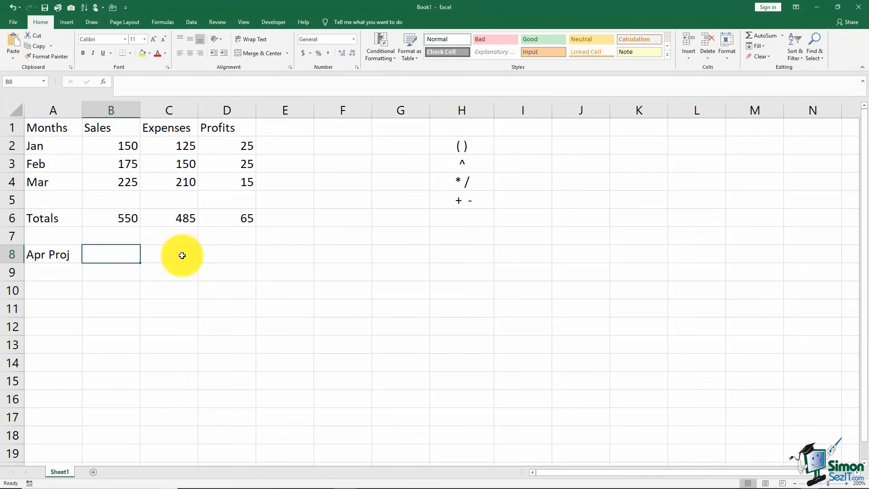
{"action": "type", "text": "="}
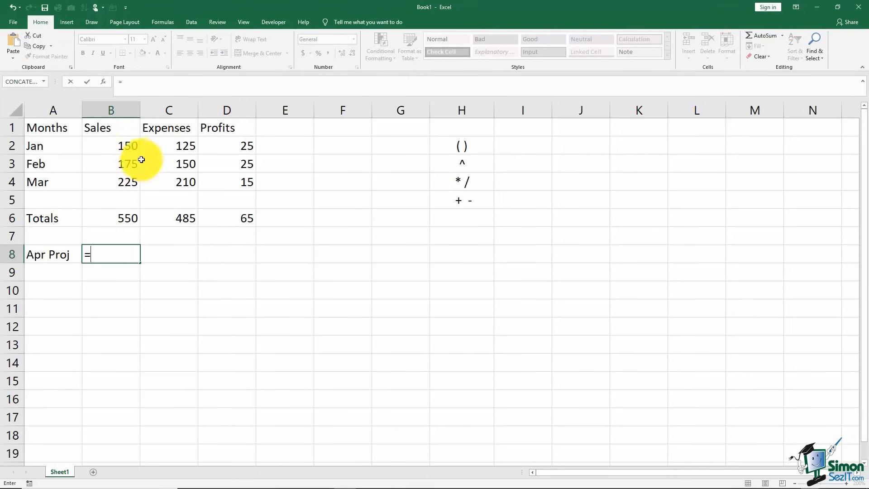
{"action": "left_click", "coordinate": [126, 146]}
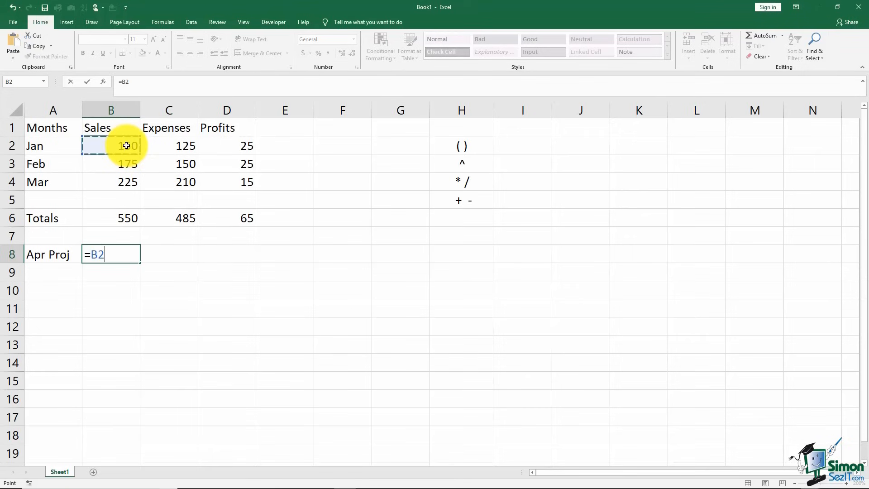
{"action": "type", "text": "+"}
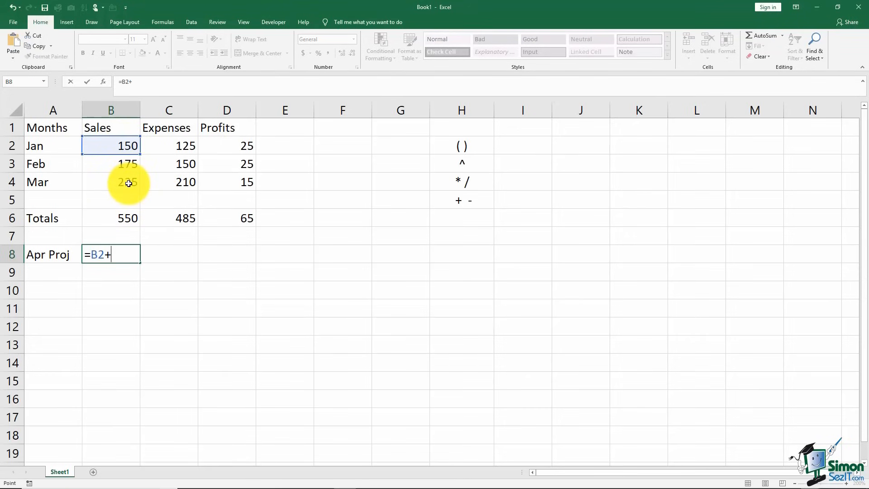
{"action": "left_click", "coordinate": [127, 182]}
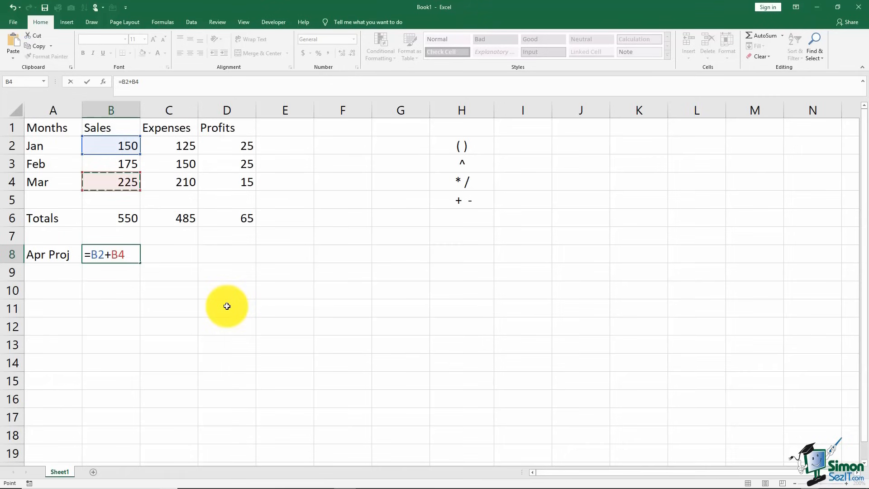
{"action": "type", "text": "/2"}
{"action": "key", "text": "Return"}
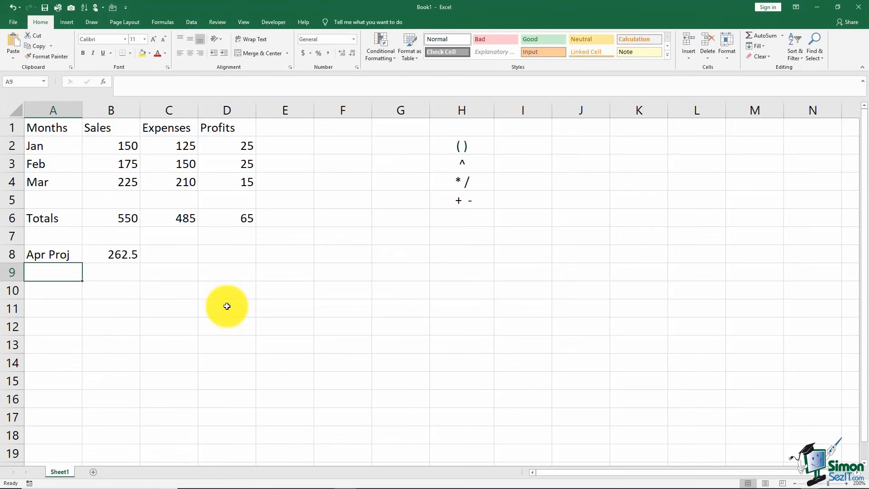
- Correct the April Sales projection in B8 to =(B2+B4)/2 by adding parentheses around the sum, and review the formula
{"action": "left_click", "coordinate": [129, 253]}
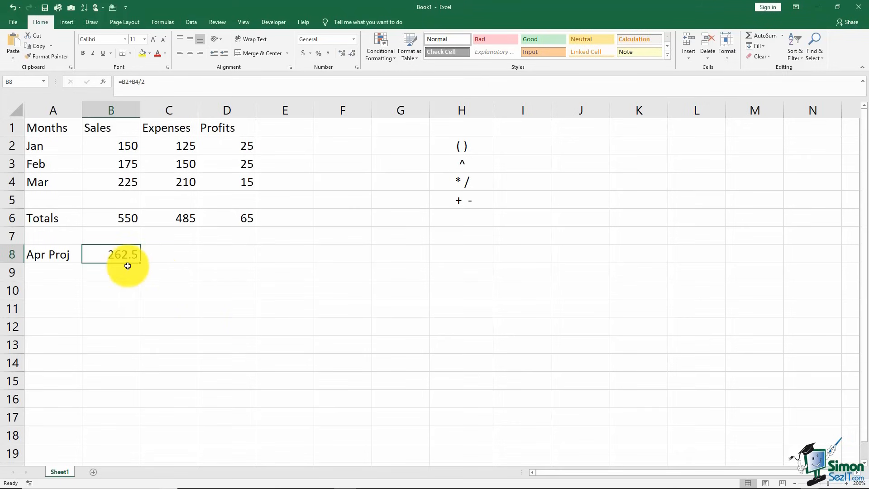
{"action": "double_click", "coordinate": [120, 254]}
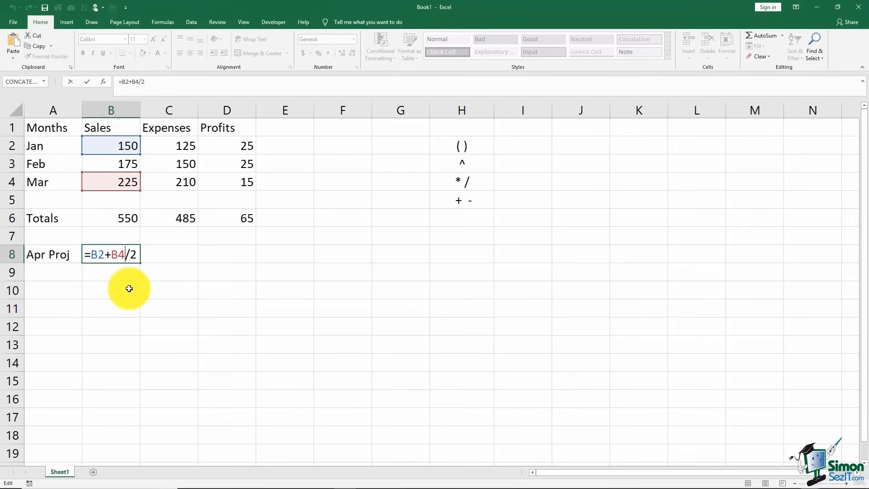
{"action": "type", "text": ")"}
{"action": "left_click", "coordinate": [91, 253]}
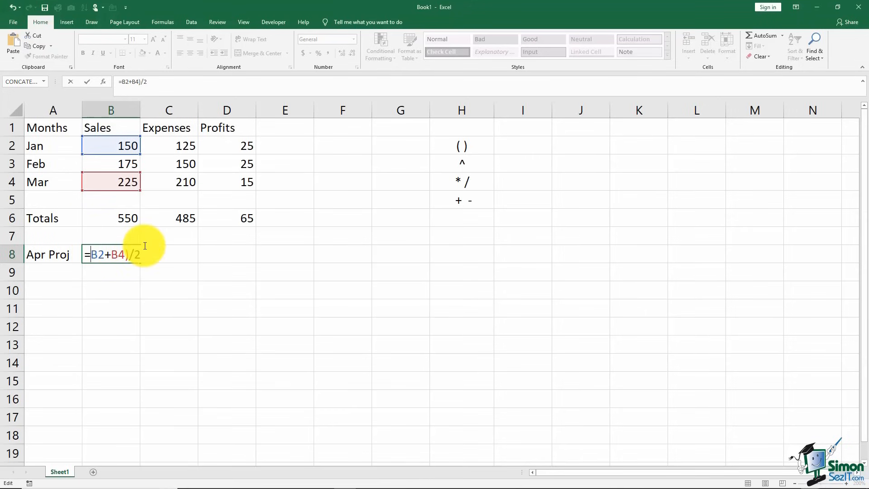
{"action": "type", "text": "("}
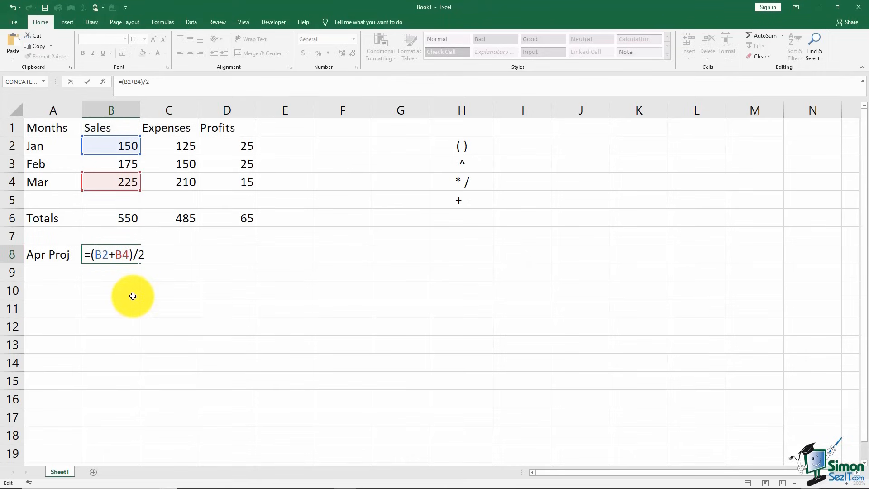
{"action": "key", "text": "Return"}
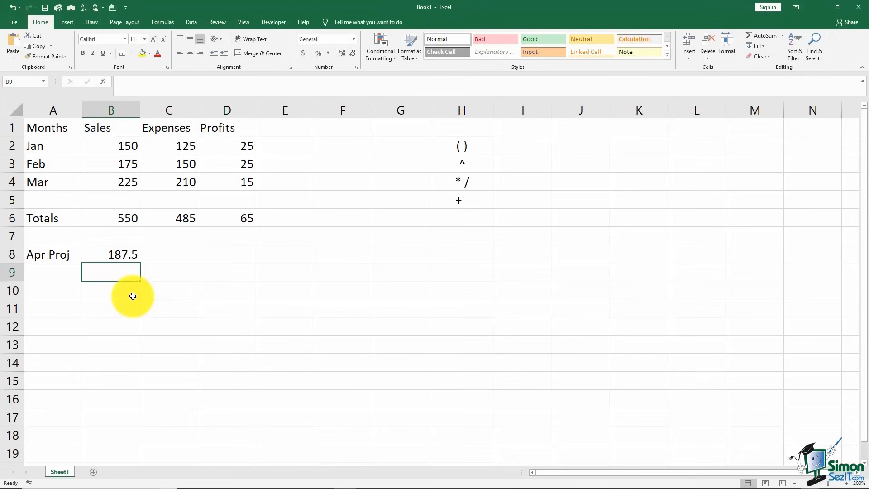
{"action": "double_click", "coordinate": [116, 254]}
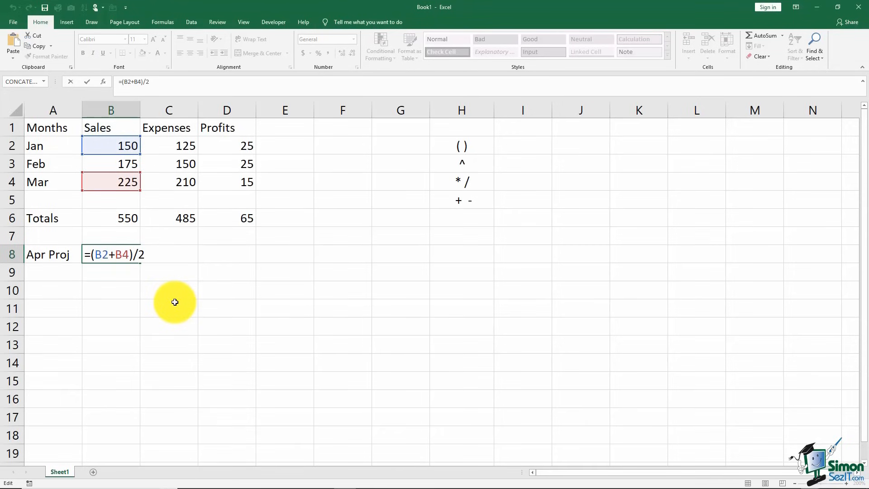
{"action": "key", "text": "Return"}
- Project April Expenses in C8 by averaging January and March expenses with the formula =(C2+C4)/2
{"action": "left_click", "coordinate": [178, 261]}
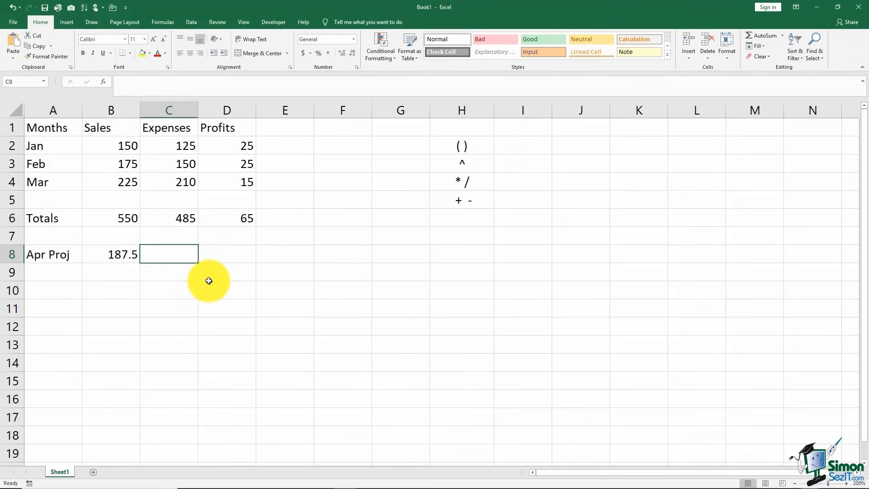
{"action": "type", "text": "="}
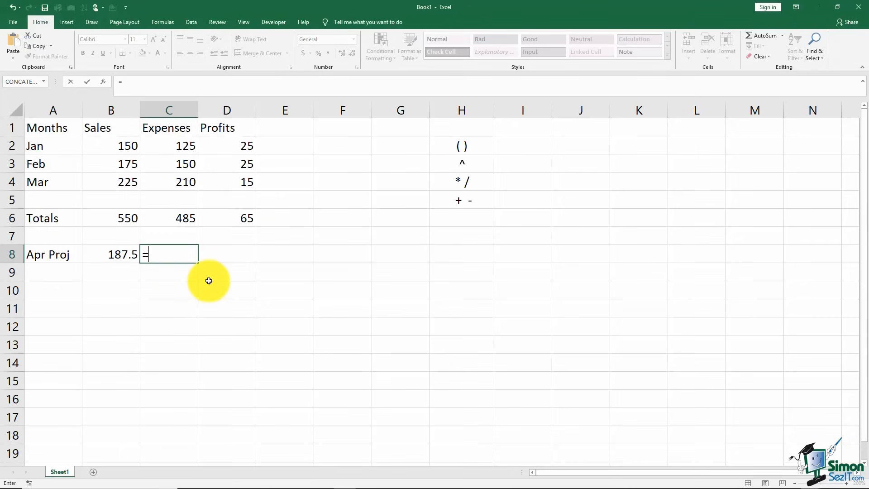
{"action": "type", "text": "("}
{"action": "left_click", "coordinate": [167, 148]}
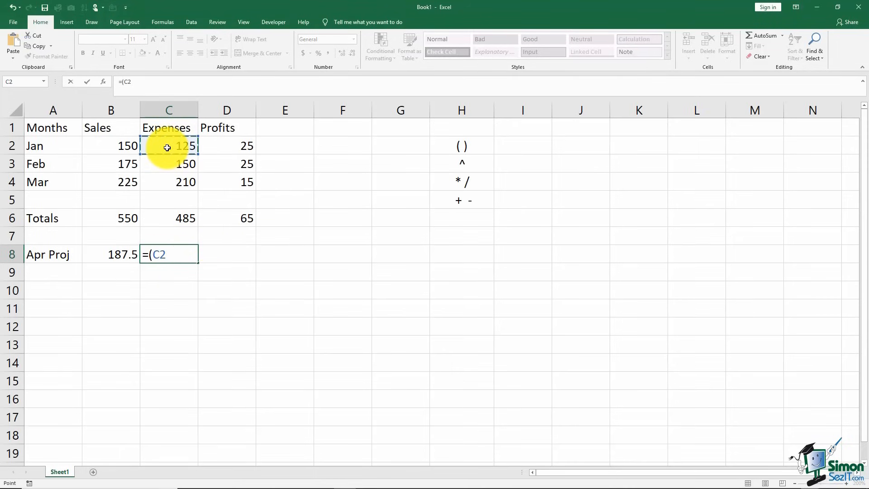
{"action": "type", "text": "+"}
{"action": "left_click", "coordinate": [178, 185]}
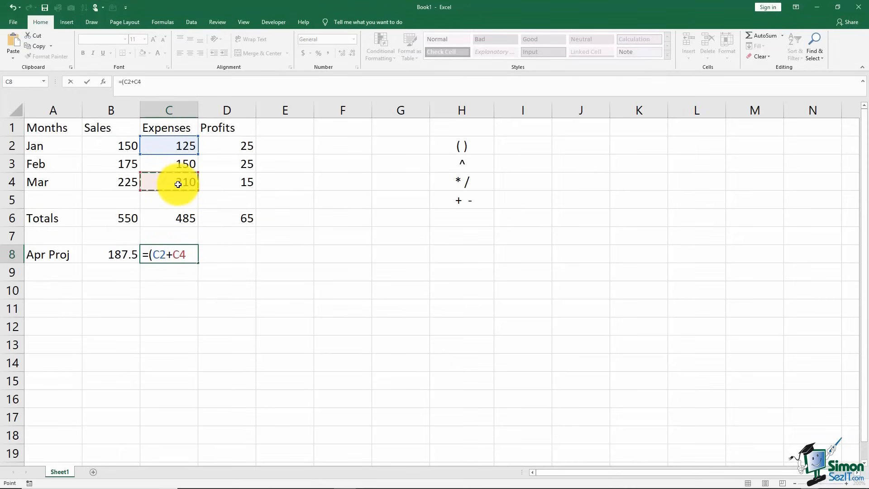
{"action": "type", "text": ")/2"}
{"action": "key", "text": "Return"}
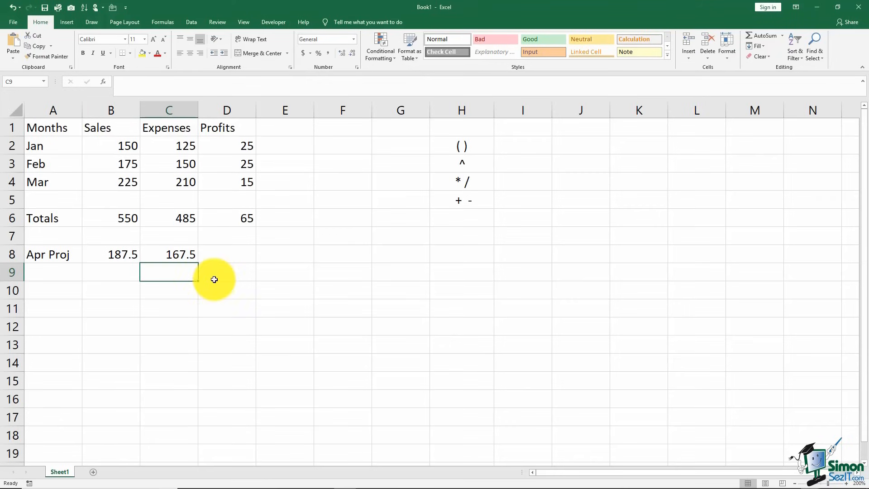
- Copy the April Expenses projection formula from C8 across to D8 to project April Profits
{"action": "left_click", "coordinate": [189, 252]}
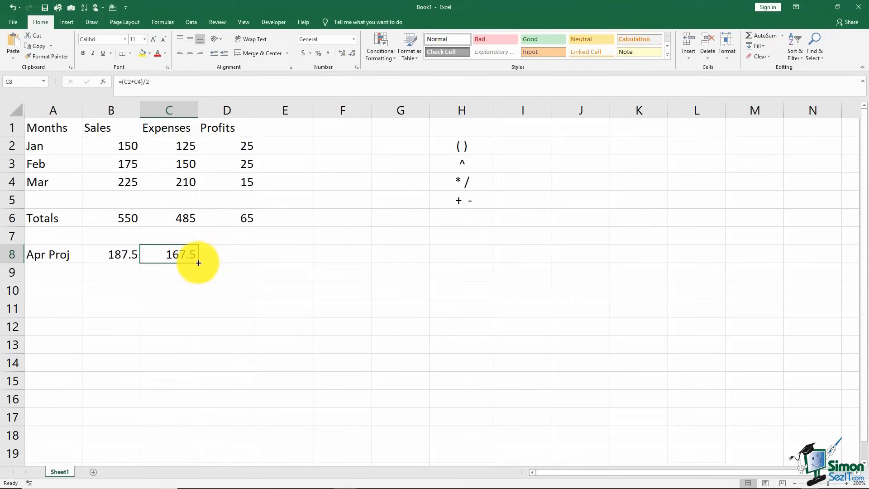
{"action": "left_click_drag", "start_coordinate": [198, 263], "coordinate": [241, 263]}
{"action": "left_click", "coordinate": [228, 298]}
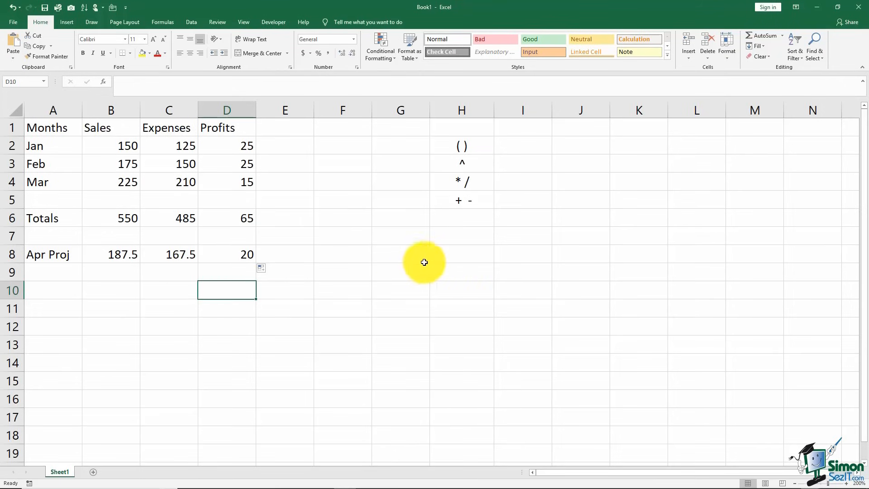
- Enter a nested parentheses example, (()), in H8 below the order of operations list
{"action": "left_click", "coordinate": [458, 253]}
{"action": "type", "text": "("}
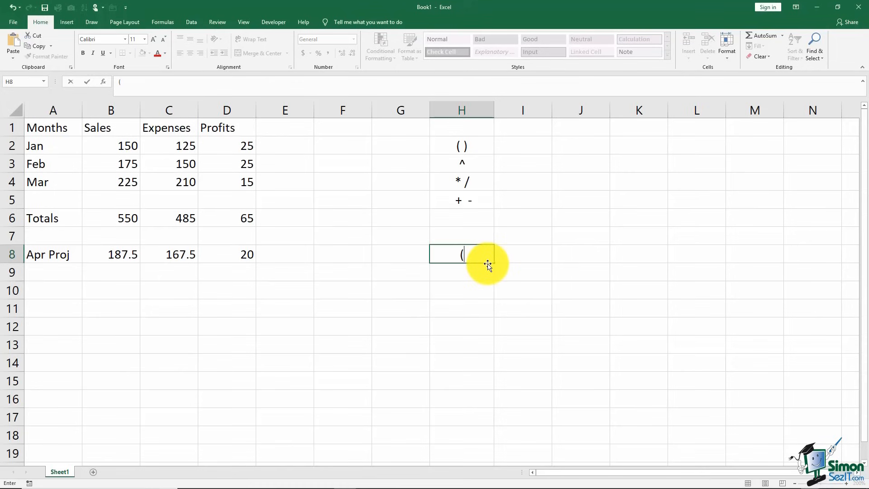
{"action": "type", "text": "())"}
{"action": "left_click", "coordinate": [461, 255]}
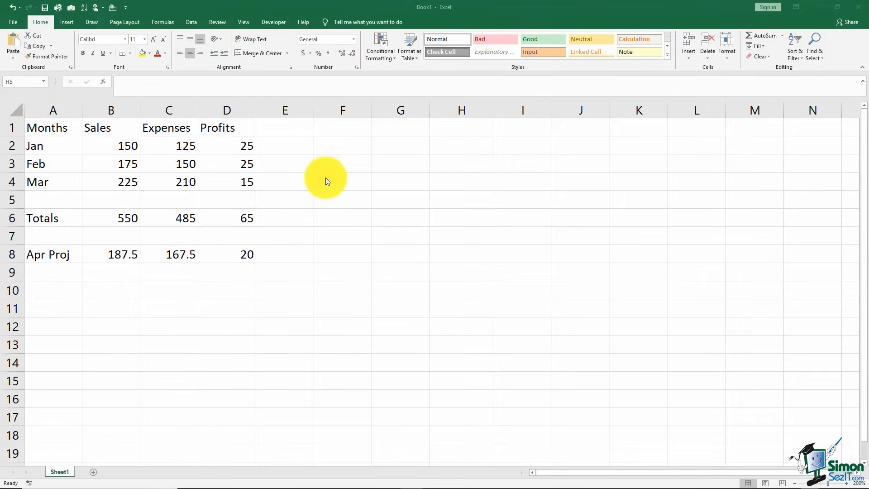
- Select the Sales and Expenses range B2:C4 and cycle the active cell column by column through the selection
{"action": "left_click", "coordinate": [115, 147]}
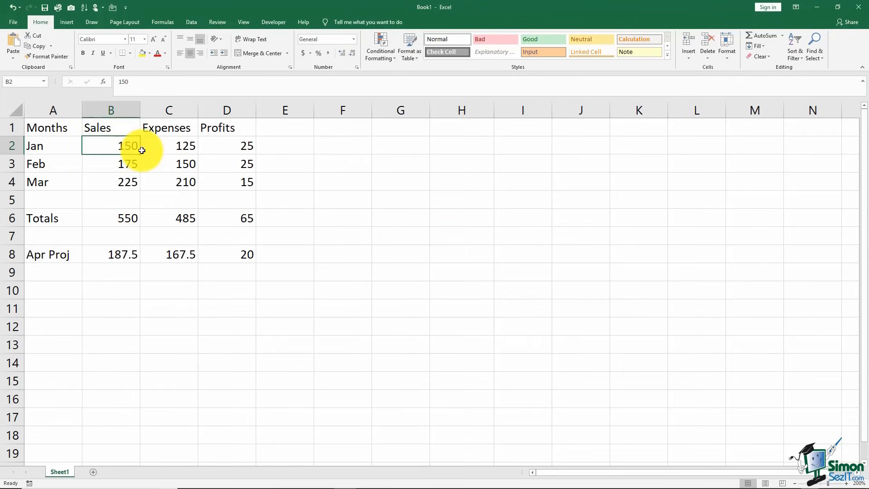
{"action": "left_click_drag", "start_coordinate": [141, 150], "coordinate": [170, 177]}
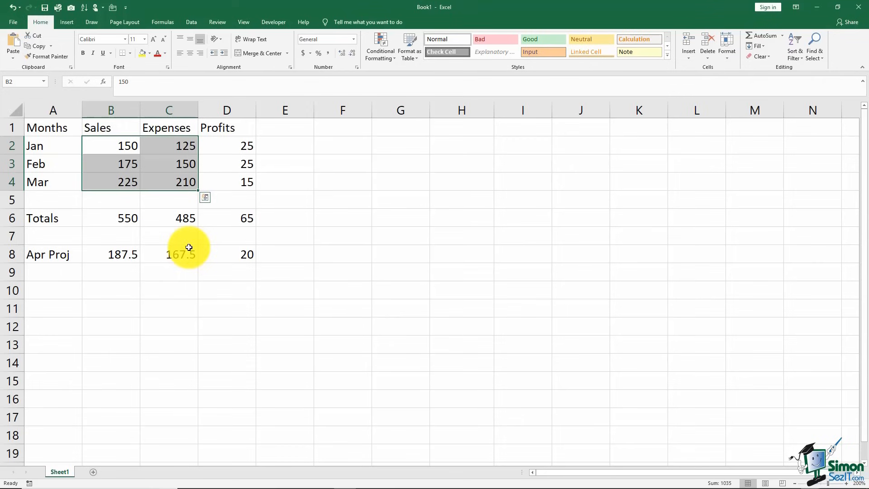
{"action": "key", "text": "Return"}
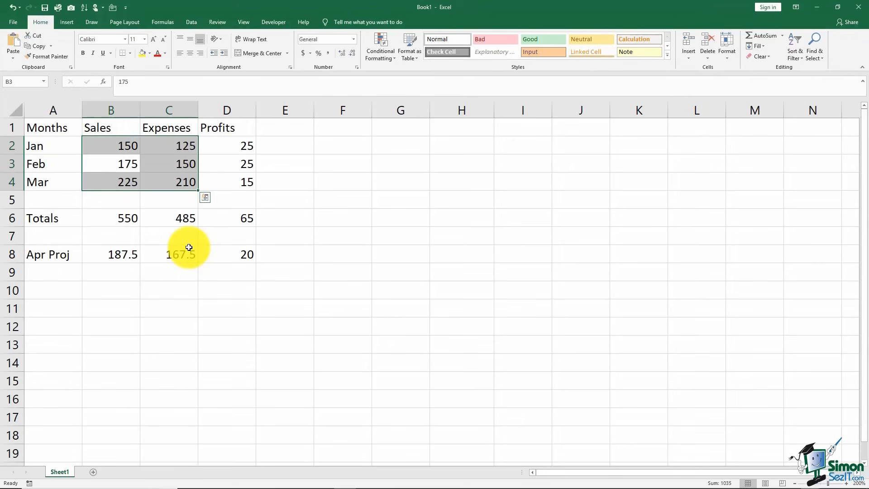
{"action": "key", "text": "Return"}
{"action": "key", "text": "Return"}
{"action": "key", "text": "Return"}
{"action": "key", "text": "Return"}
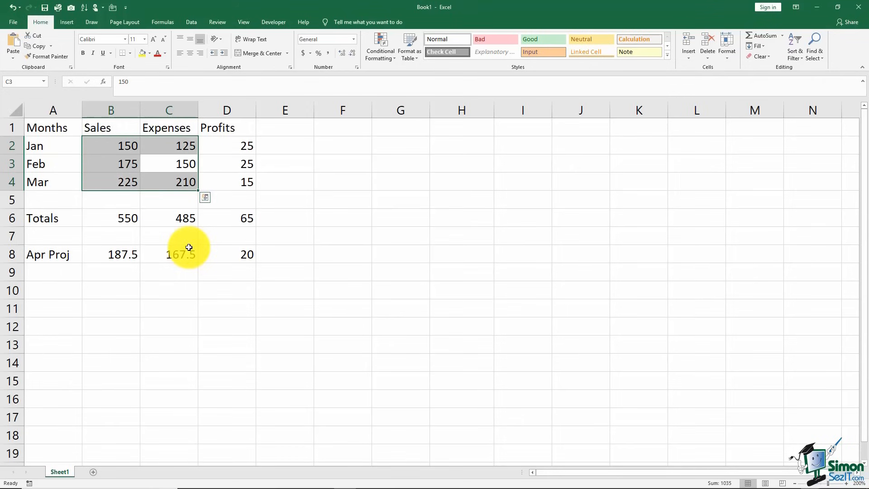
{"action": "key", "text": "Return"}
{"action": "key", "text": "Return"}
{"action": "key", "text": "Return"}
{"action": "key", "text": "Return"}
{"action": "key", "text": "Return"}
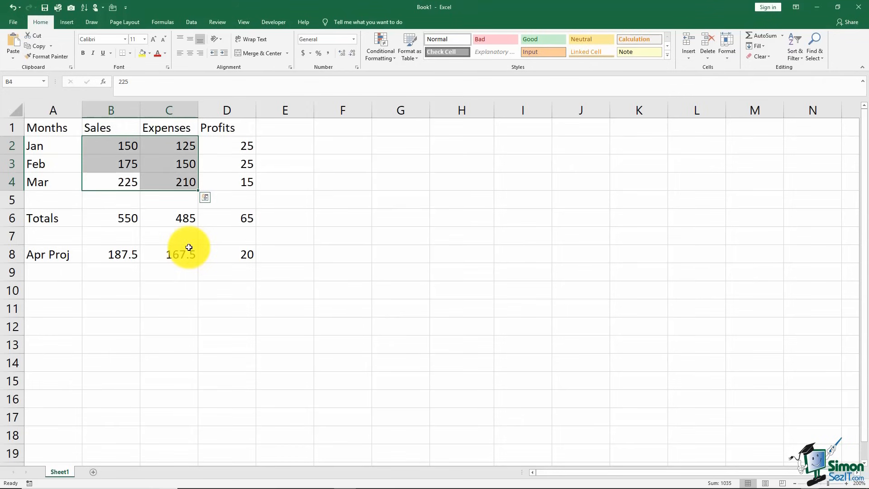
{"action": "key", "text": "Return"}
{"action": "key", "text": "Return"}
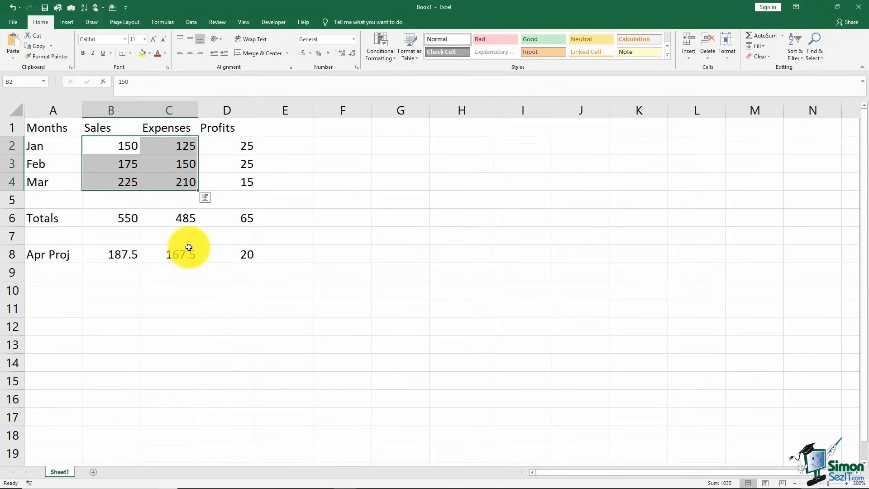
{"action": "key", "text": "Return"}
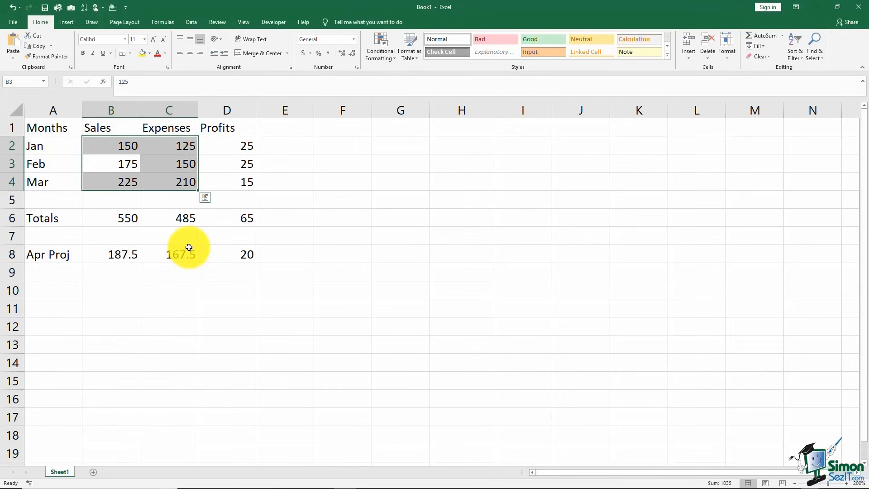
- Move the active cell row by row through the selected range B2:C4, ending outside it in D4
{"action": "key", "text": "Tab"}
{"action": "key", "text": "Tab"}
{"action": "key", "text": "Tab"}
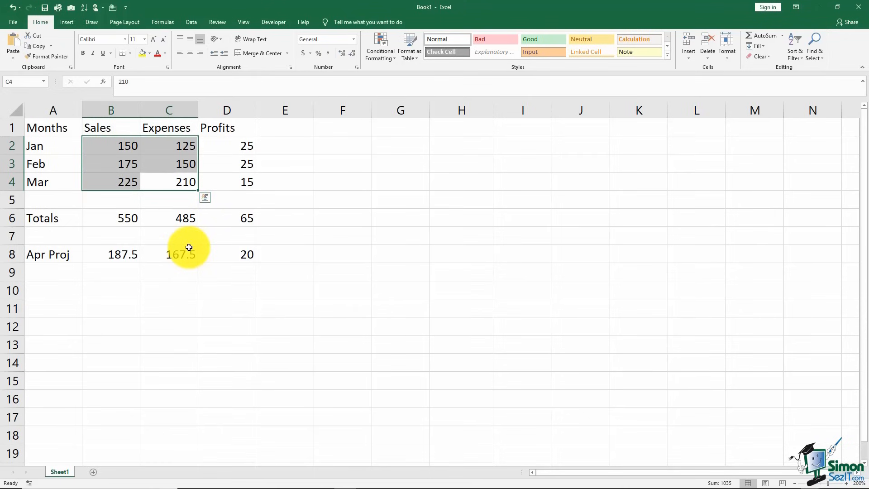
{"action": "key", "text": "Right"}
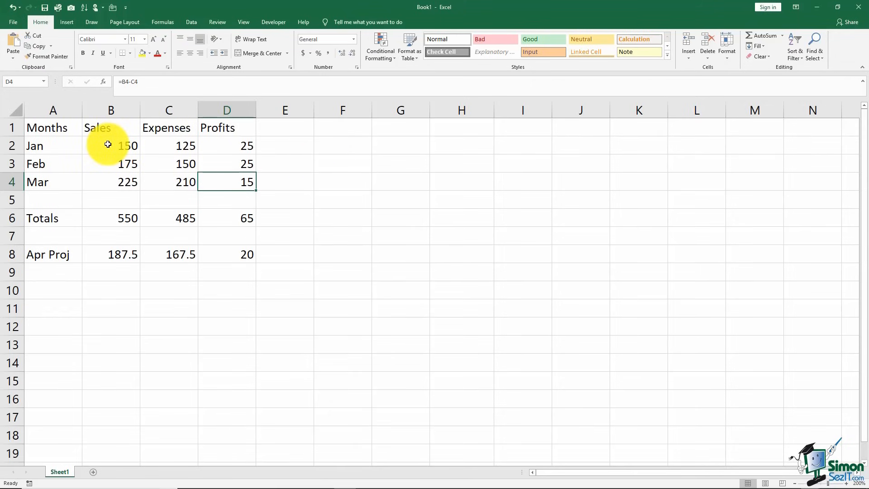
- Select the range B2:C4 in one sweep, deselect it, and reselect it by its first and last cells
{"action": "left_click_drag", "start_coordinate": [108, 144], "coordinate": [146, 183]}
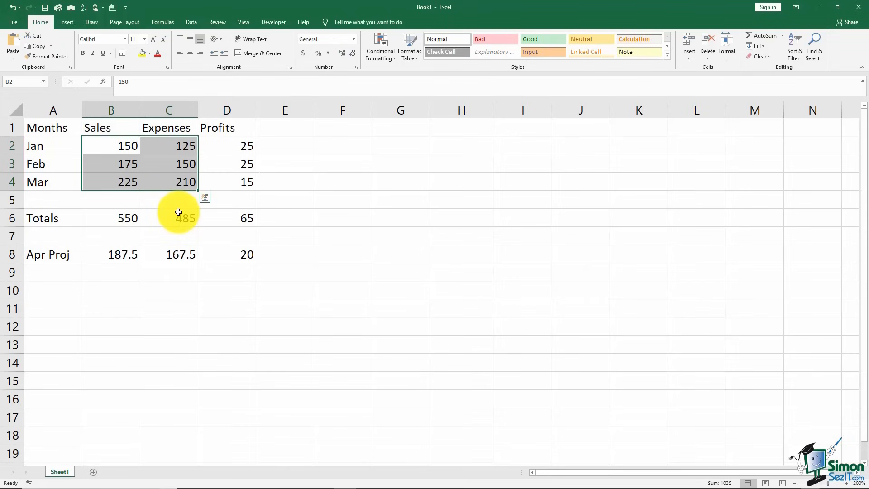
{"action": "left_click", "coordinate": [288, 187]}
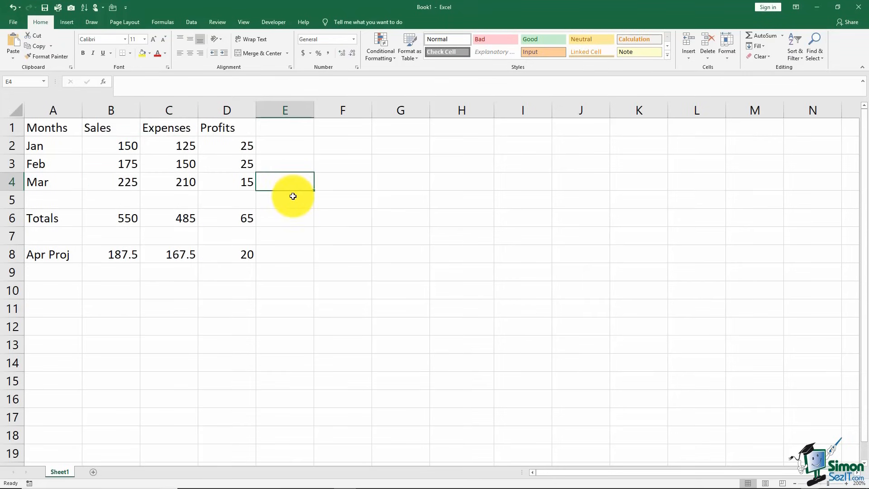
{"action": "left_click", "coordinate": [118, 145]}
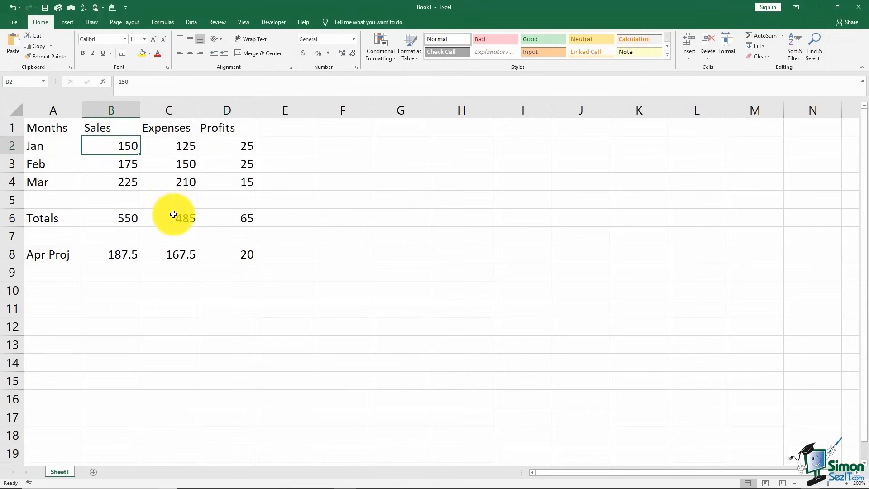
{"action": "left_click", "coordinate": [172, 182], "text": "shift"}
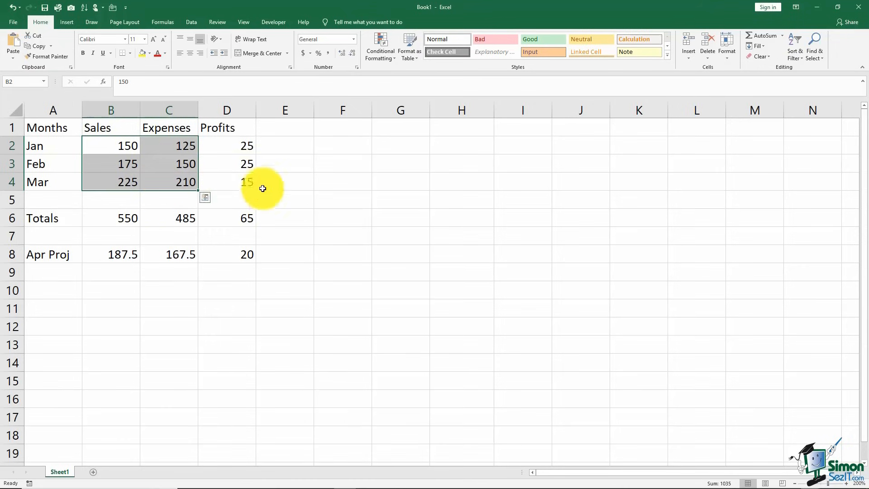
- Enter the range reference B2:C4 as text in F2
{"action": "left_click", "coordinate": [337, 145]}
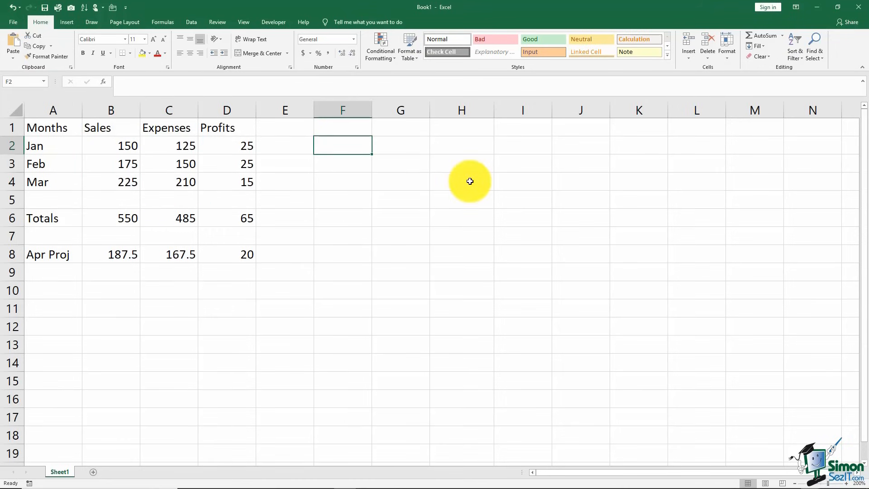
{"action": "type", "text": "B2:"}
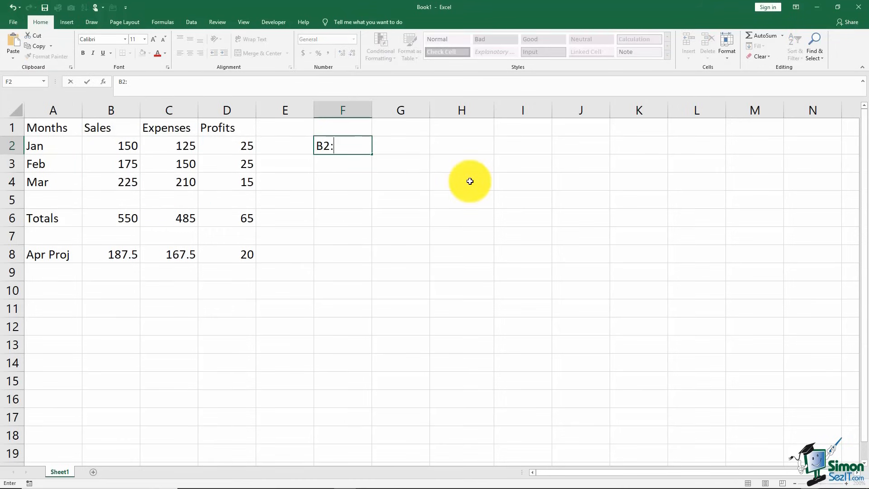
{"action": "type", "text": "C4"}
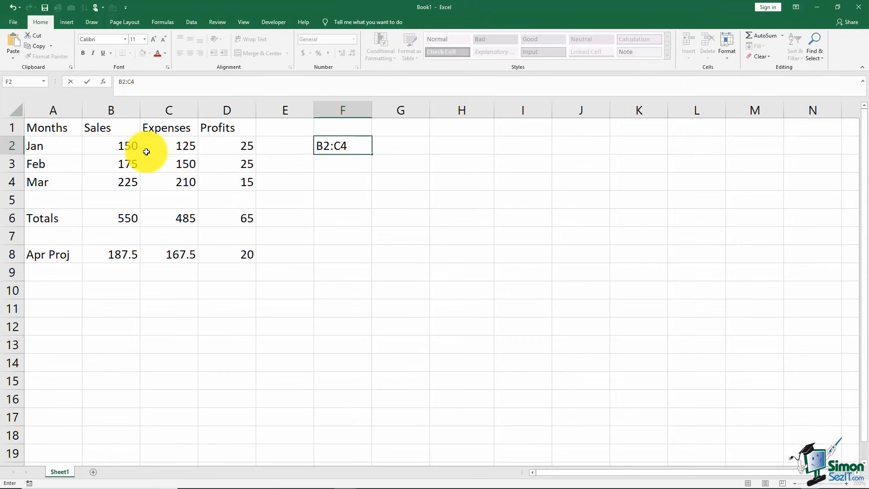
- Select B2:C4 and add Count, Average, Minimum and Numerical Count to the status bar, keeping Sum enabled
{"action": "left_click_drag", "start_coordinate": [114, 144], "coordinate": [181, 182]}
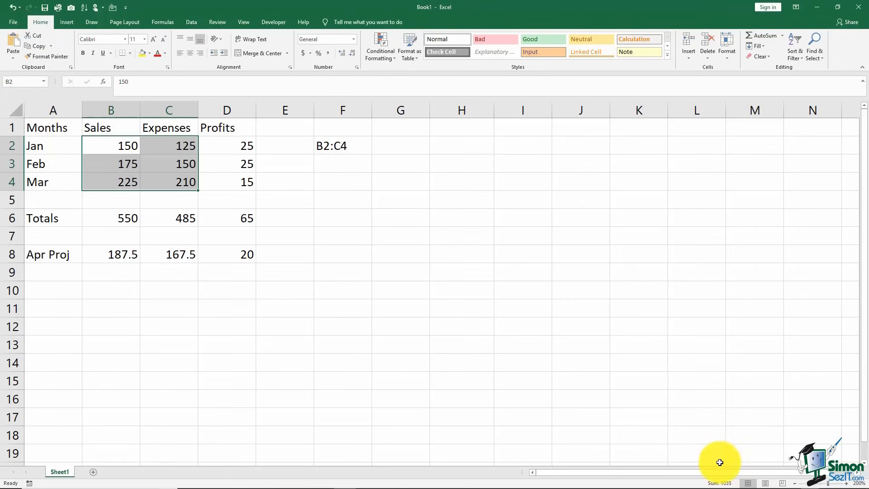
{"action": "right_click", "coordinate": [717, 484]}
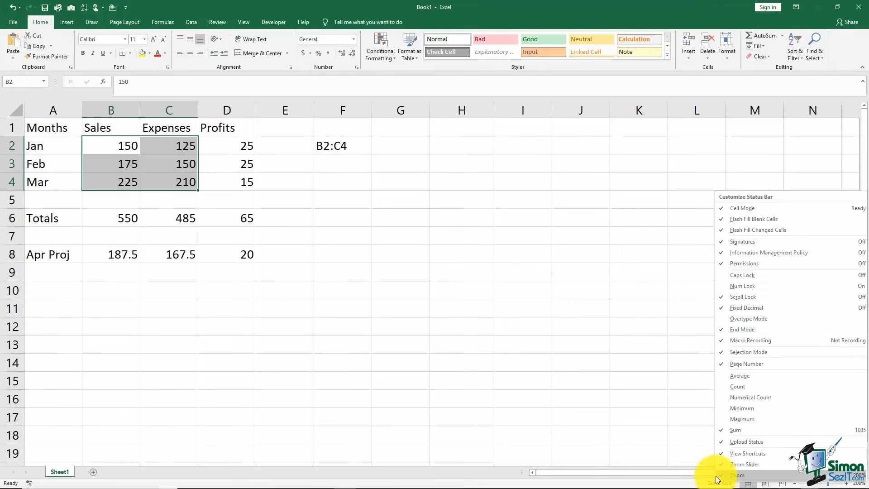
{"action": "left_click", "coordinate": [725, 387]}
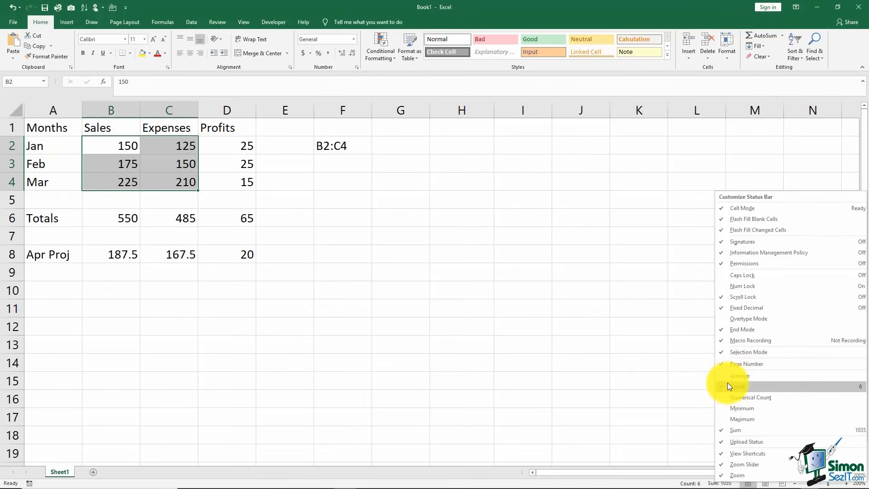
{"action": "left_click", "coordinate": [727, 379]}
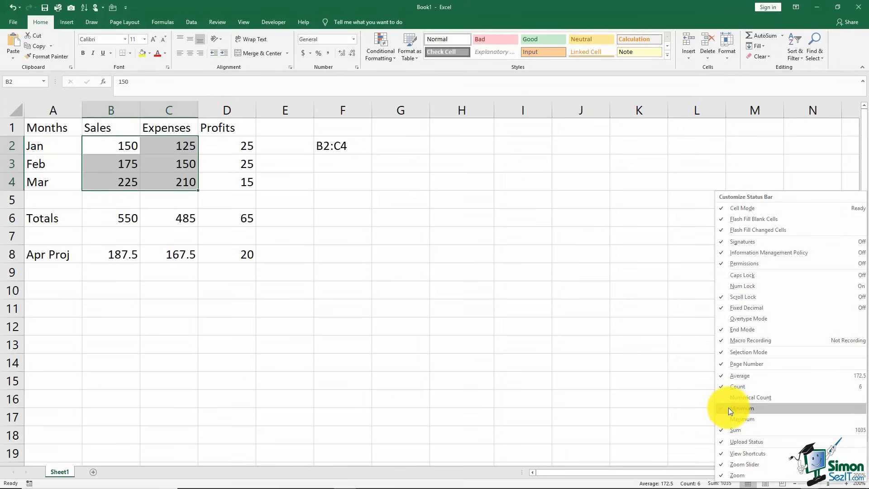
{"action": "left_click", "coordinate": [729, 408]}
{"action": "left_click", "coordinate": [729, 398]}
{"action": "left_click", "coordinate": [676, 411]}
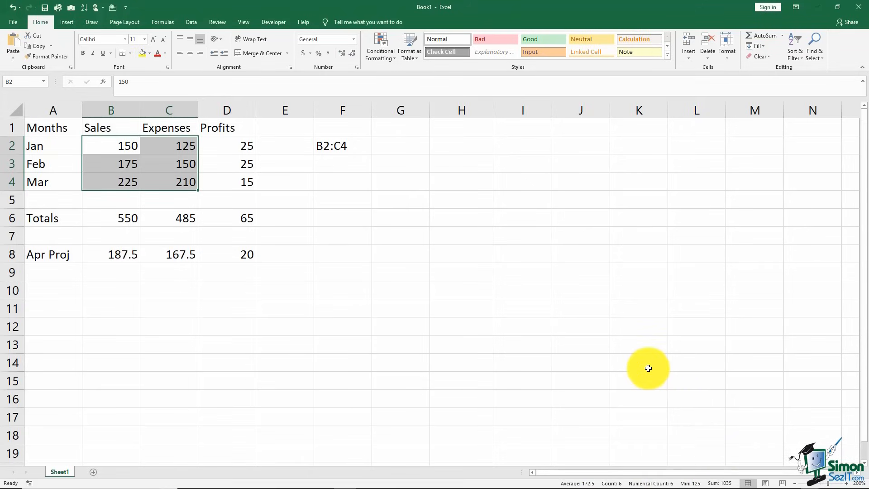
{"action": "left_click", "coordinate": [324, 203]}
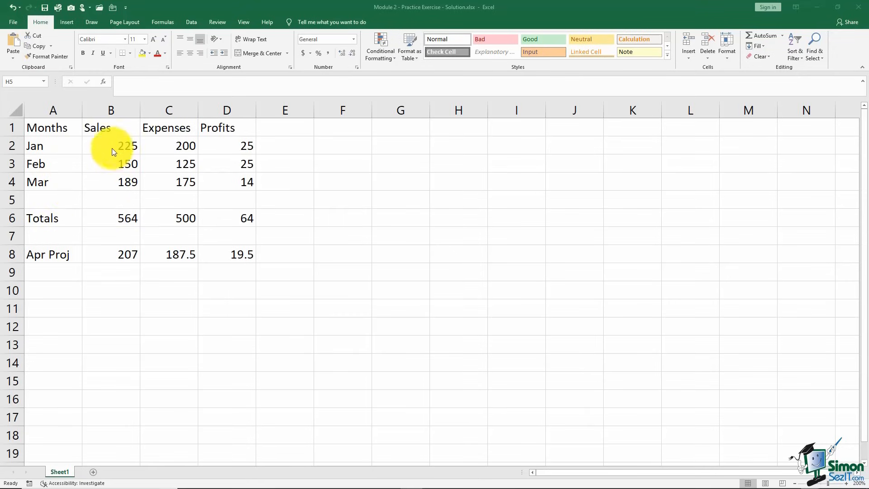
- Examine the Sales and Expenses figures, Profits, Totals and Apr Proj rows in Module 2 - Practice Exercise - Solution.xlsx
{"action": "left_click_drag", "start_coordinate": [107, 142], "coordinate": [171, 182]}
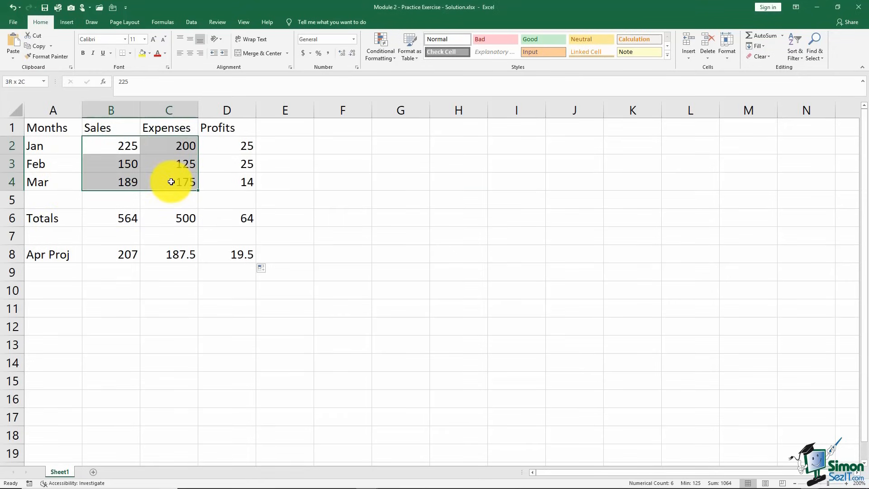
{"action": "left_click_drag", "start_coordinate": [232, 142], "coordinate": [232, 180]}
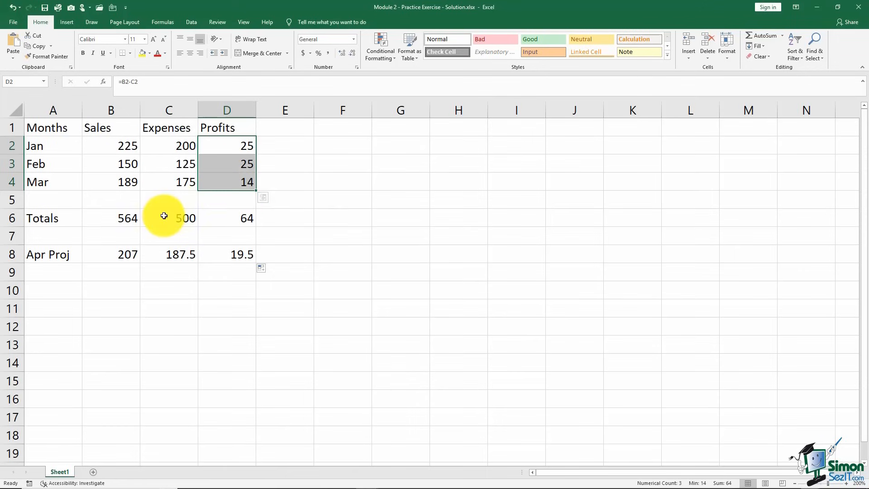
{"action": "left_click", "coordinate": [135, 219]}
{"action": "left_click_drag", "start_coordinate": [158, 218], "coordinate": [240, 219]}
{"action": "left_click_drag", "start_coordinate": [131, 254], "coordinate": [244, 255]}
{"action": "left_click", "coordinate": [285, 216]}
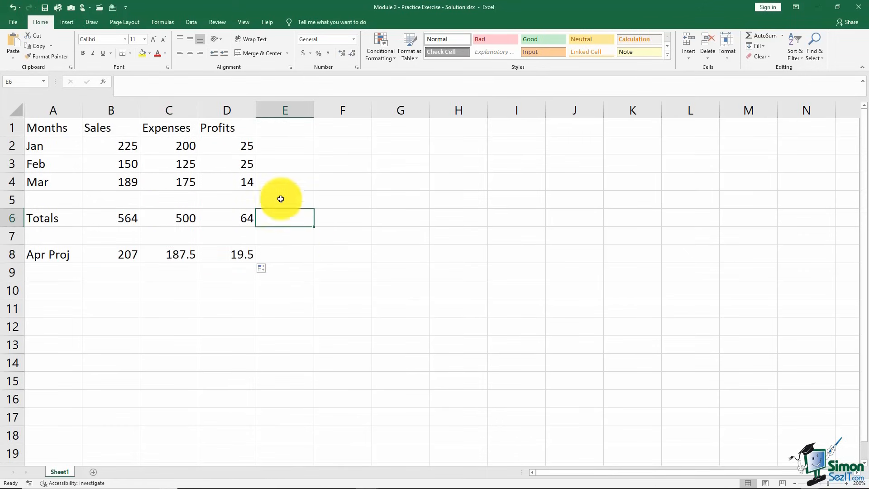
- Examine the January Profits formula in D2, its source cells B2 and C2, and the Sales total in B6
{"action": "left_click", "coordinate": [221, 145]}
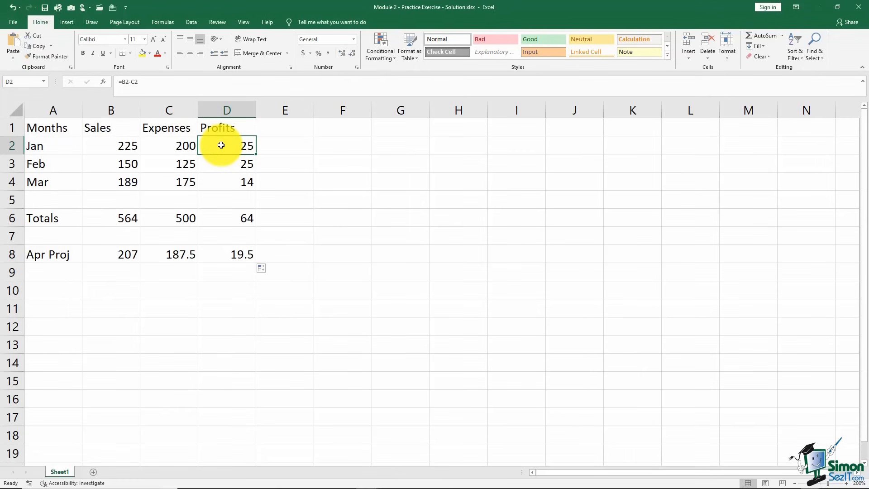
{"action": "left_click", "coordinate": [122, 145]}
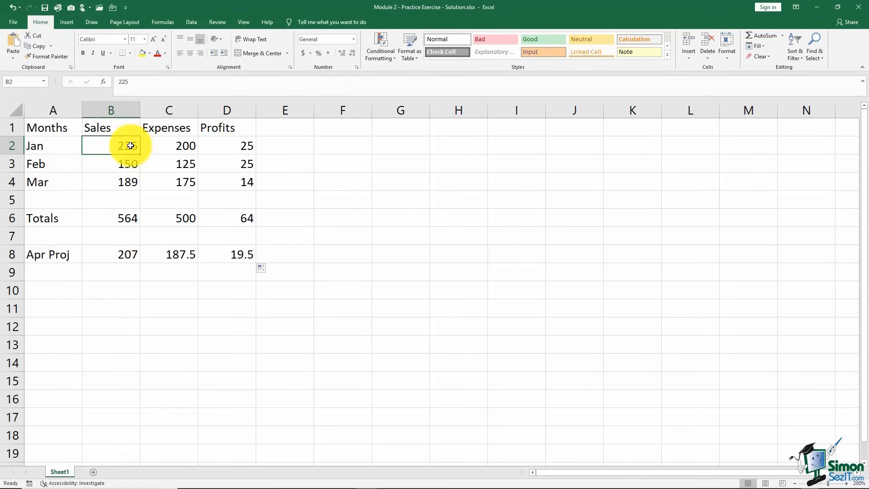
{"action": "left_click", "coordinate": [178, 147]}
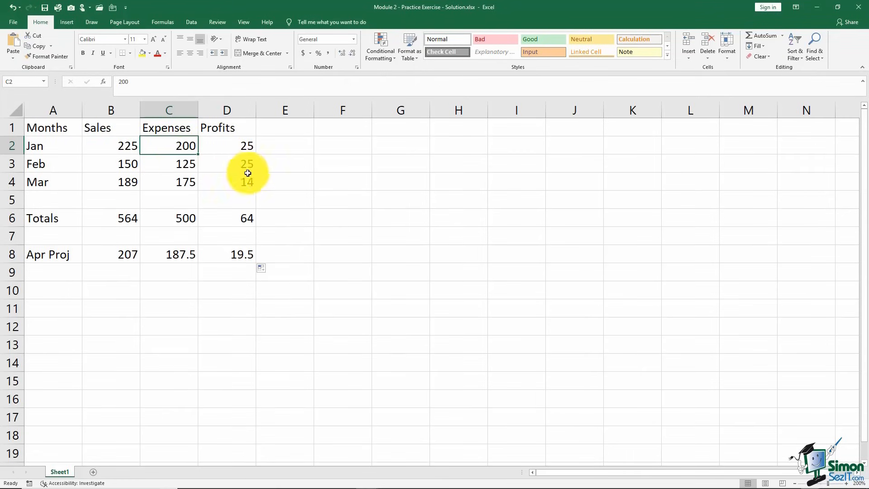
{"action": "left_click", "coordinate": [245, 145]}
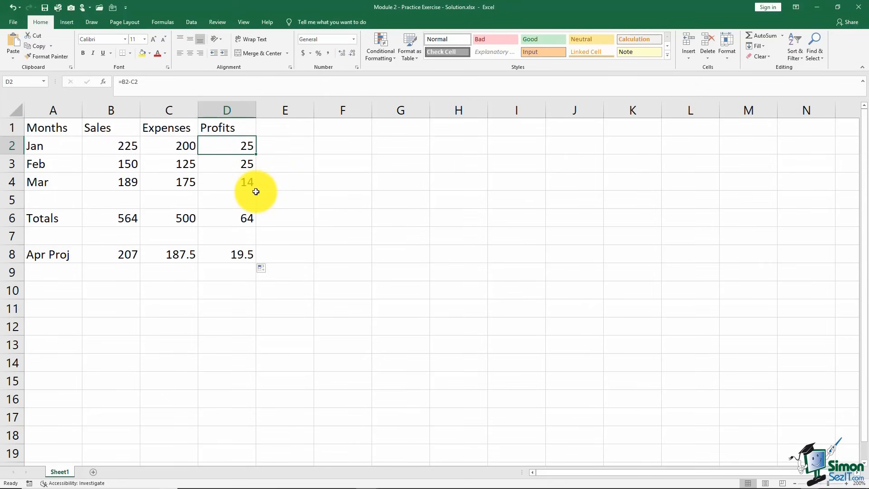
{"action": "left_click", "coordinate": [125, 221]}
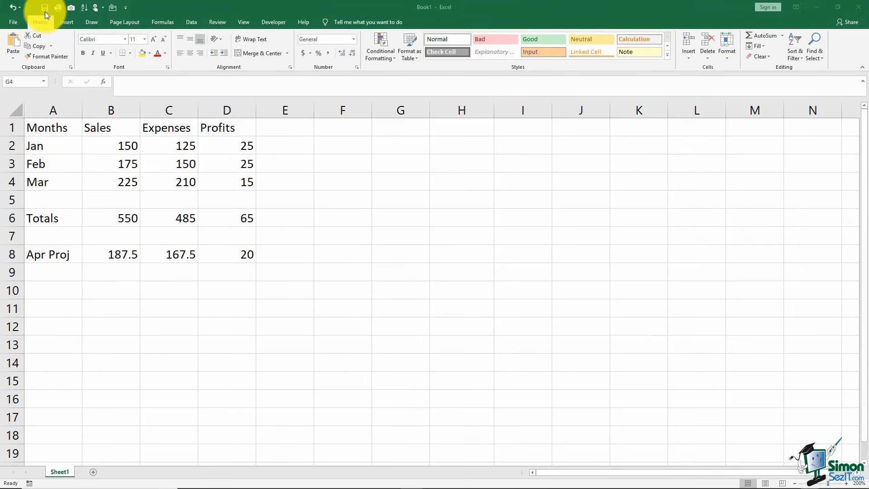
- Start saving the new workbook under Save As and choose the Documents folder as its location
{"action": "left_click", "coordinate": [13, 22]}
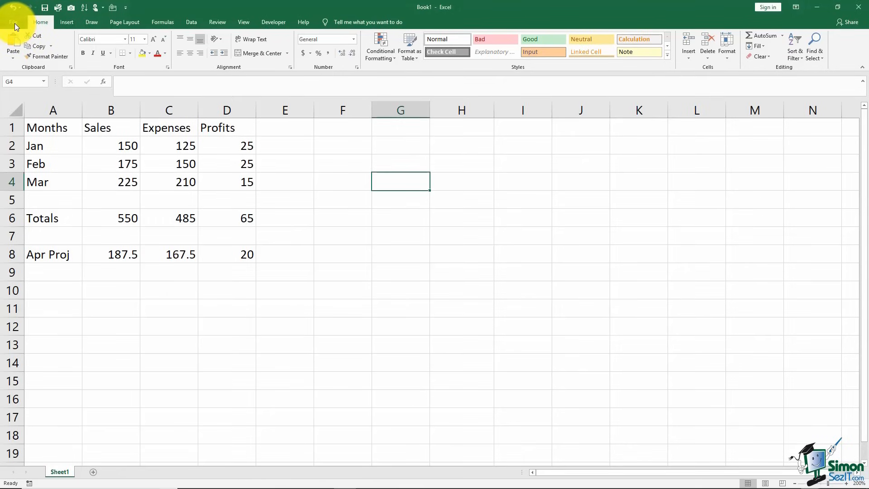
{"action": "left_click", "coordinate": [15, 23]}
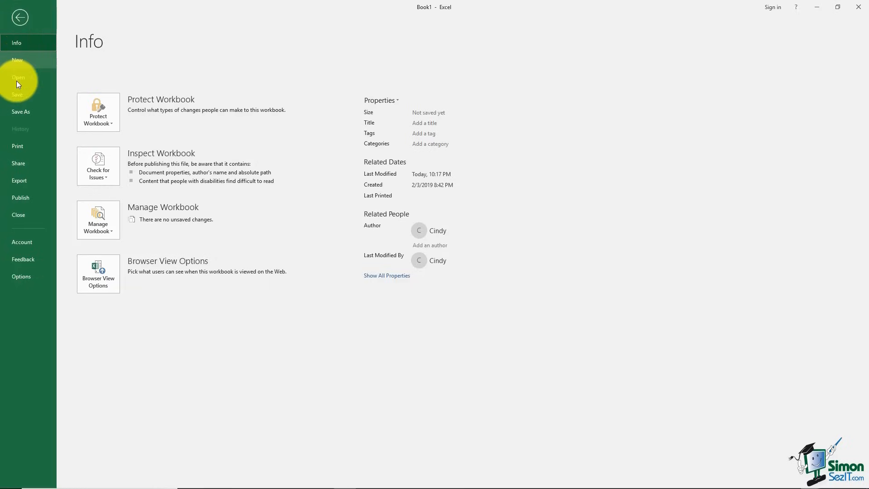
{"action": "left_click", "coordinate": [22, 113]}
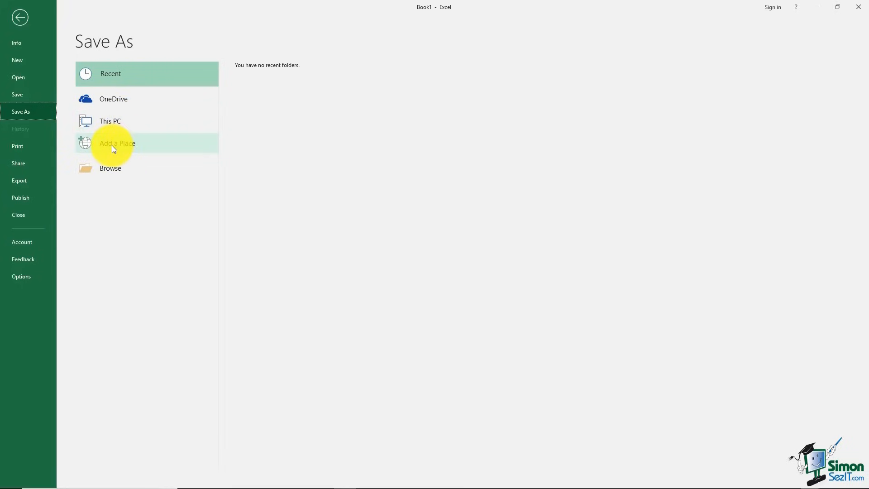
{"action": "left_click", "coordinate": [107, 168]}
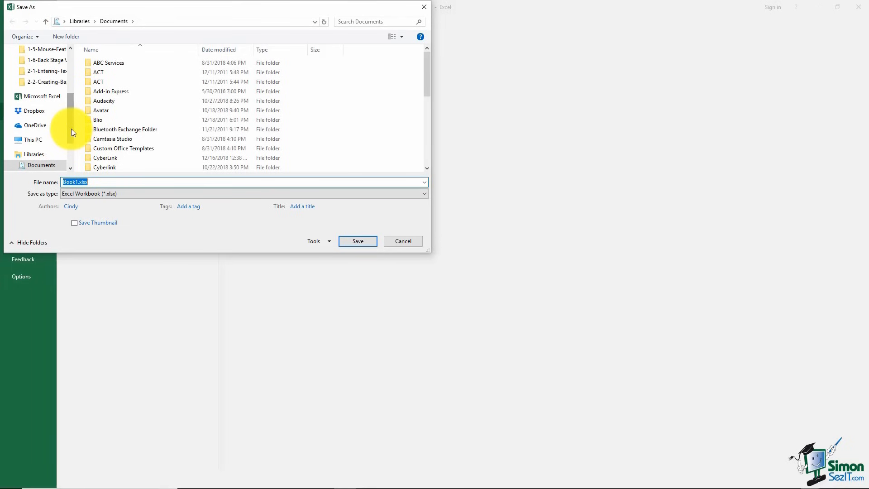
{"action": "left_click_drag", "start_coordinate": [69, 123], "coordinate": [74, 102]}
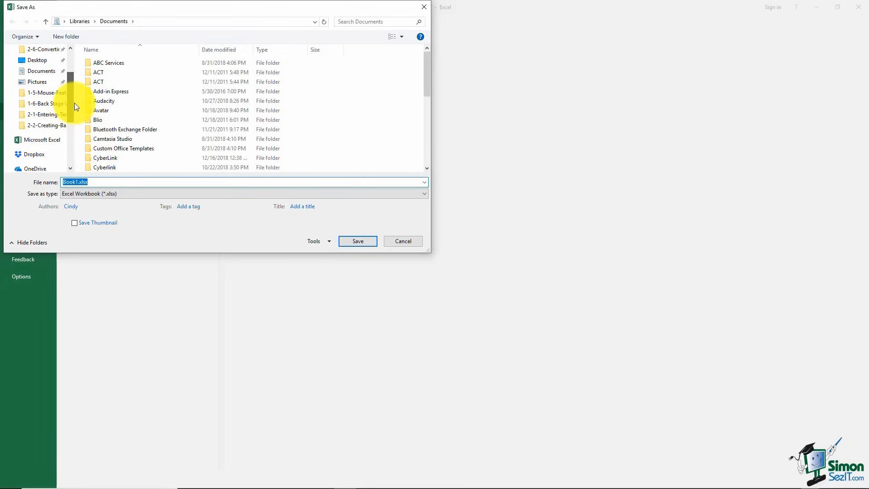
{"action": "left_click", "coordinate": [41, 71]}
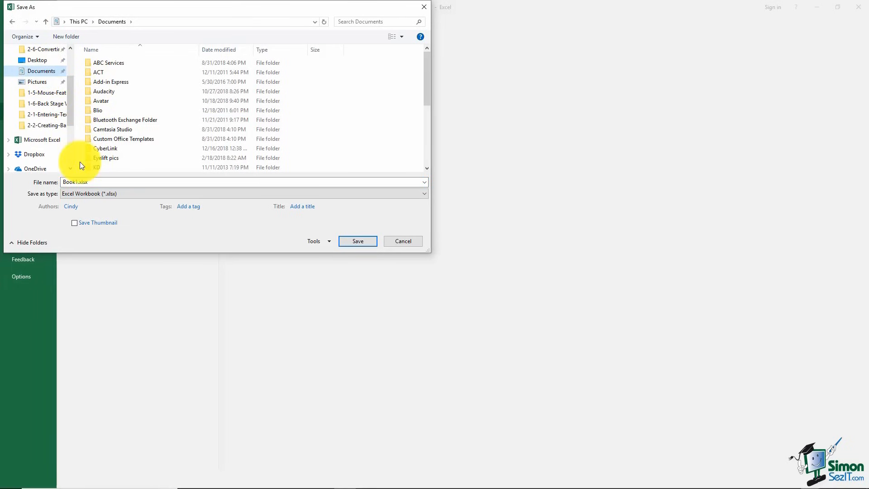
- Name the workbook My Sales Report.xlsx, save it as an Excel Workbook, and save the file once more
{"action": "left_click", "coordinate": [78, 182]}
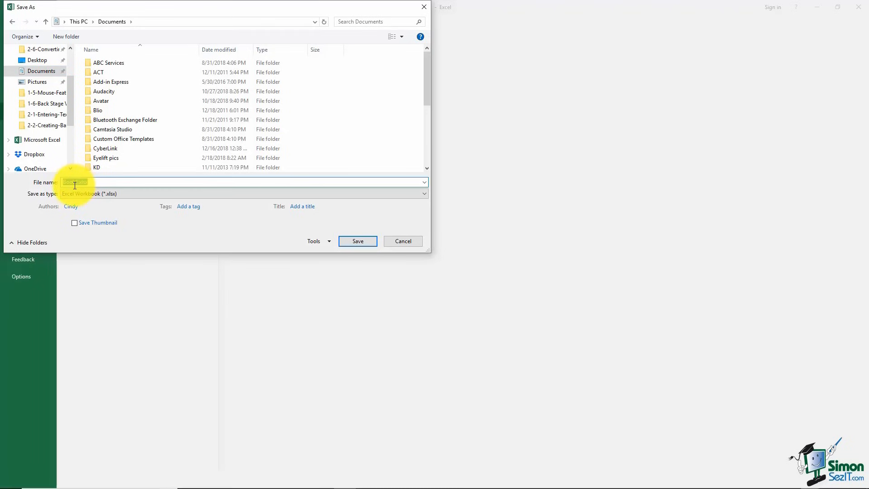
{"action": "left_click_drag", "start_coordinate": [78, 181], "coordinate": [52, 181]}
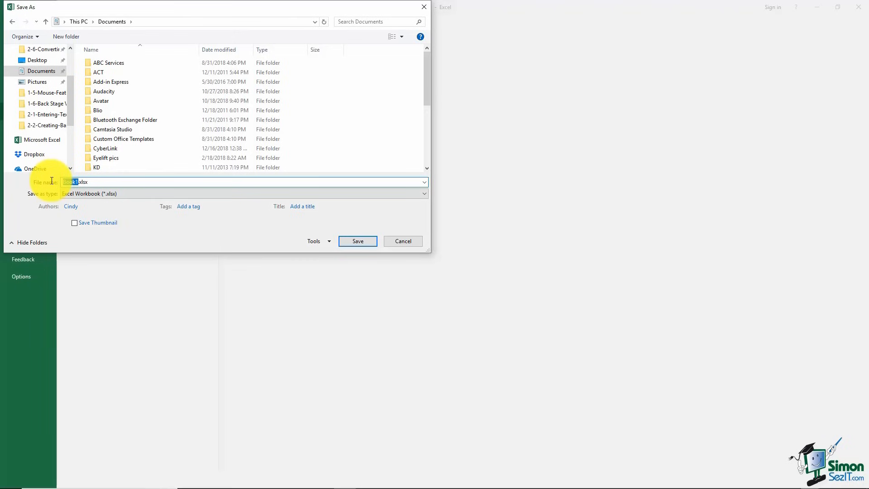
{"action": "type", "text": "My Sales Report"}
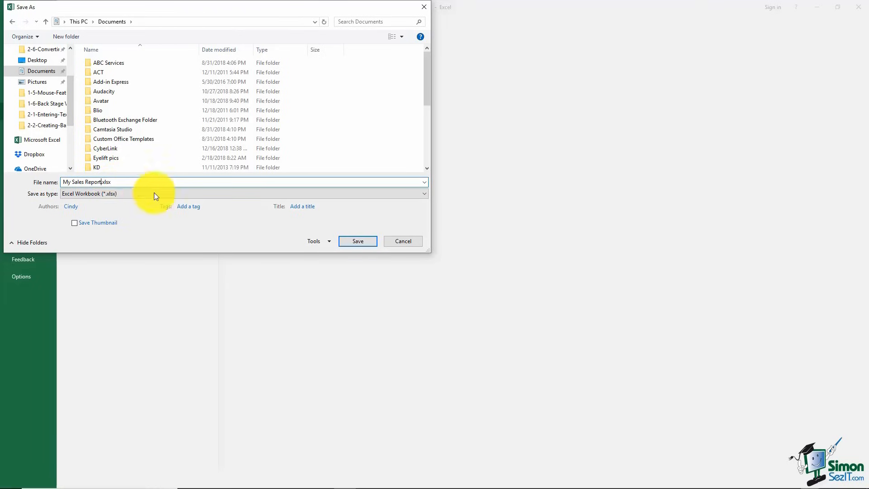
{"action": "left_click", "coordinate": [350, 242]}
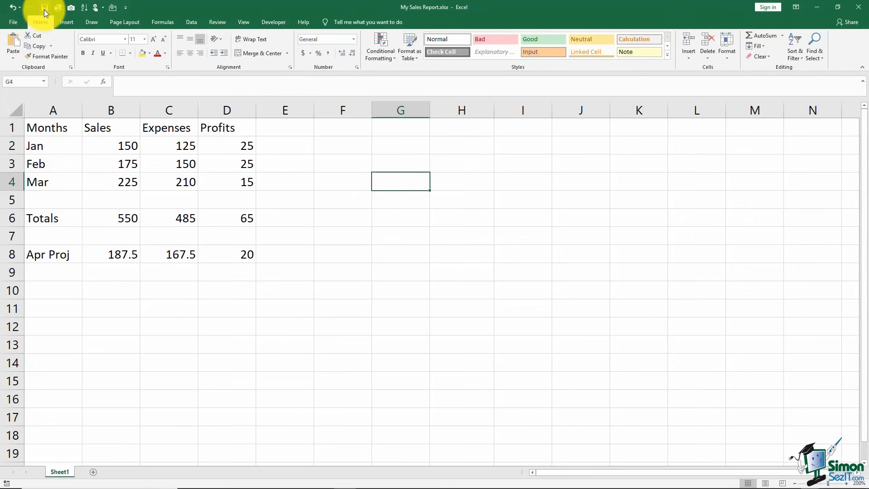
{"action": "left_click", "coordinate": [14, 23]}
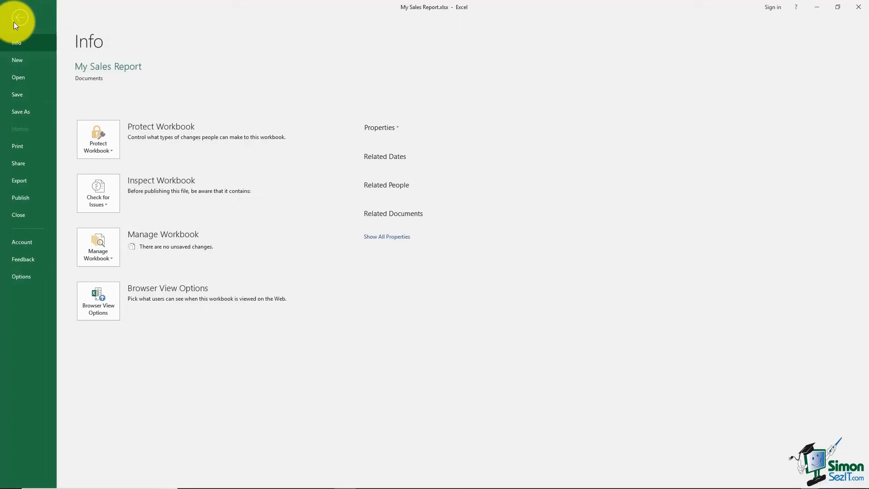
{"action": "left_click", "coordinate": [24, 97]}
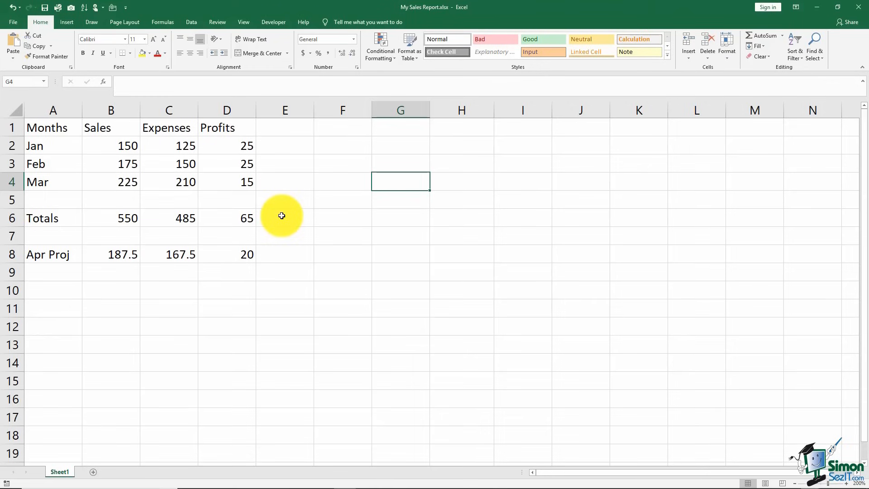
- Examine the file formats offered when saving My Sales Report.xlsx to Documents, leaving the dialog without saving
{"action": "left_click", "coordinate": [15, 22]}
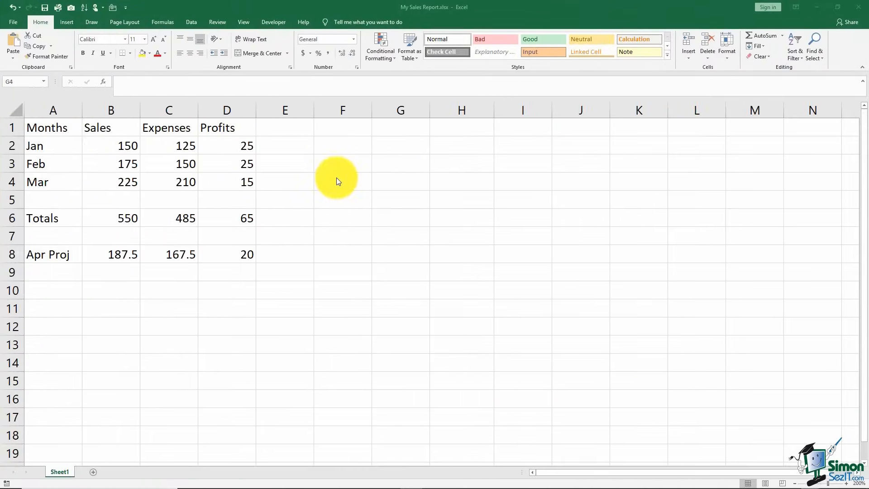
{"action": "left_click", "coordinate": [13, 21]}
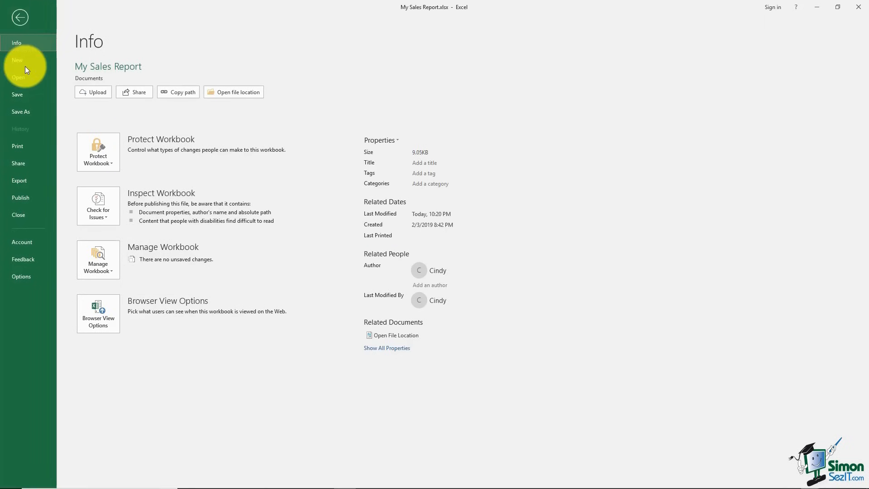
{"action": "left_click", "coordinate": [24, 112]}
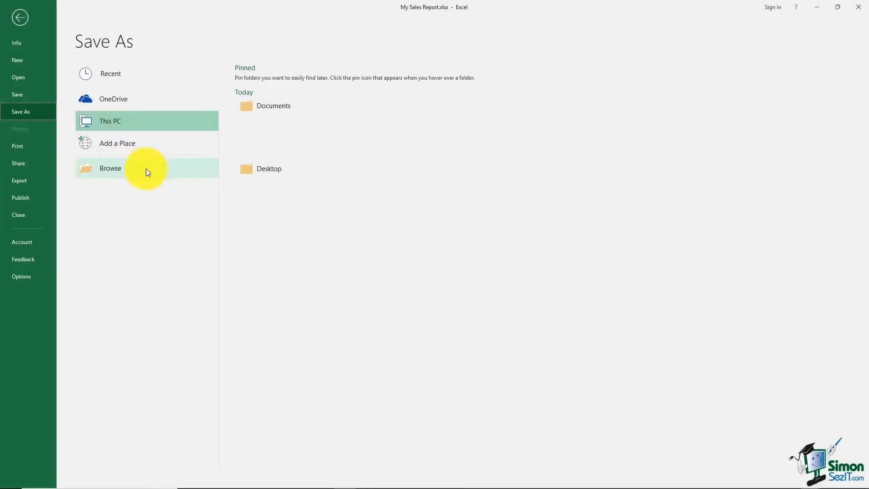
{"action": "left_click", "coordinate": [257, 107]}
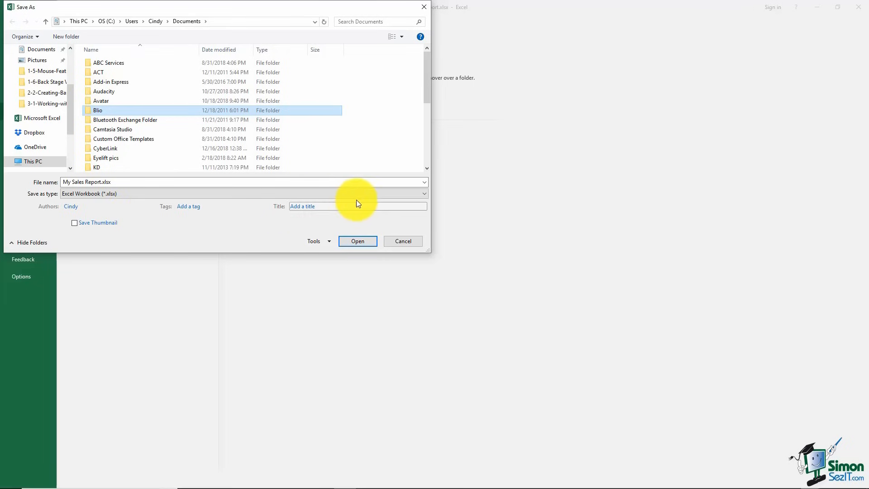
{"action": "left_click", "coordinate": [425, 197]}
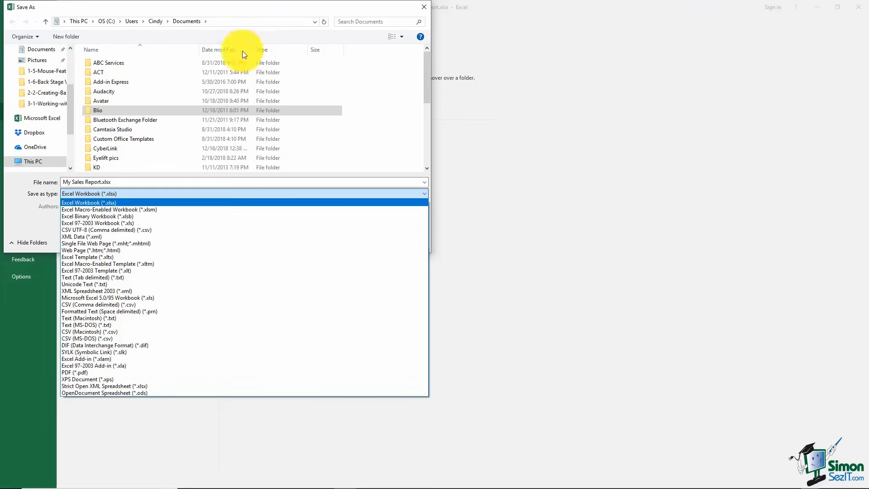
{"action": "left_click", "coordinate": [425, 7]}
{"action": "left_click", "coordinate": [425, 7]}
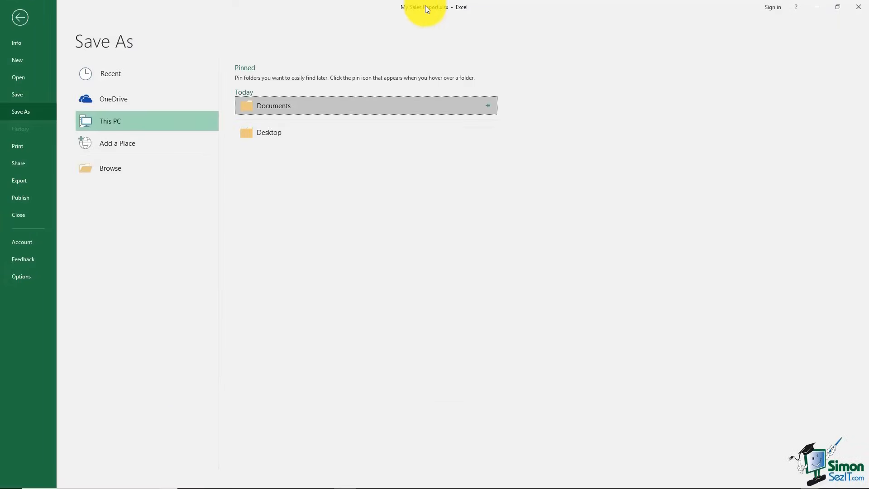
- Examine the Share, Export and Publish options for My Sales Report.xlsx, including the Change File Type formats
{"action": "left_click", "coordinate": [23, 163]}
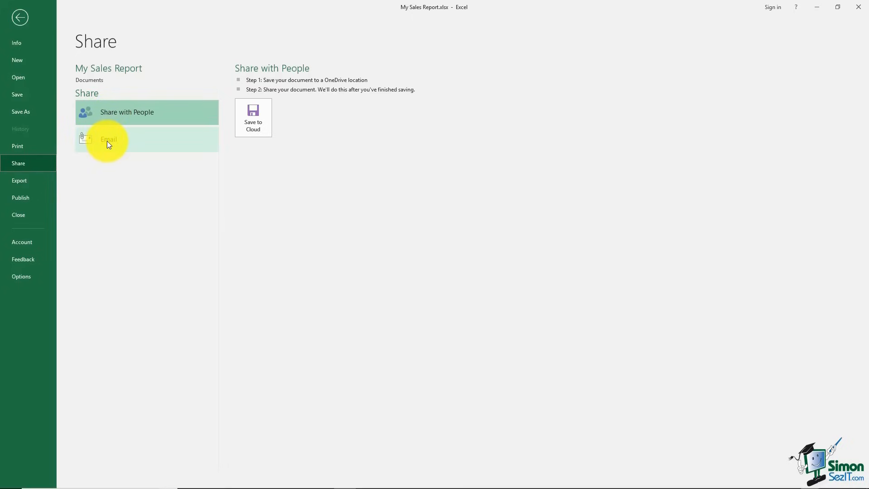
{"action": "left_click", "coordinate": [21, 182]}
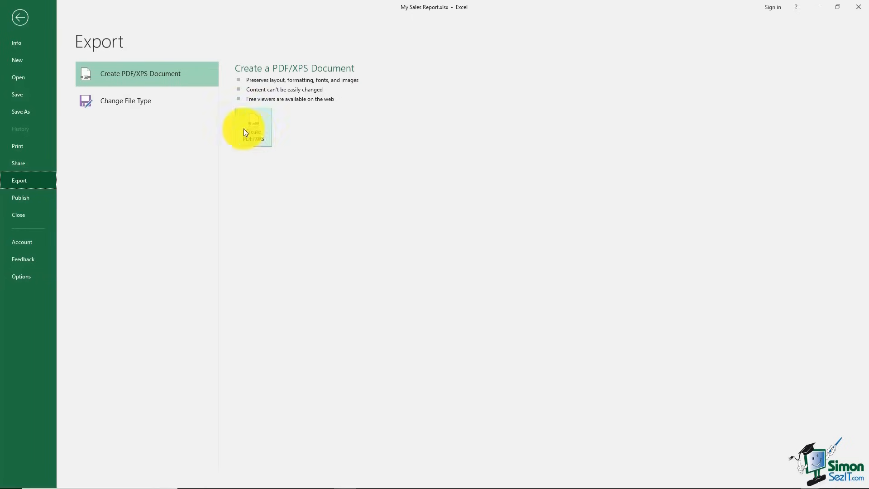
{"action": "left_click", "coordinate": [140, 105]}
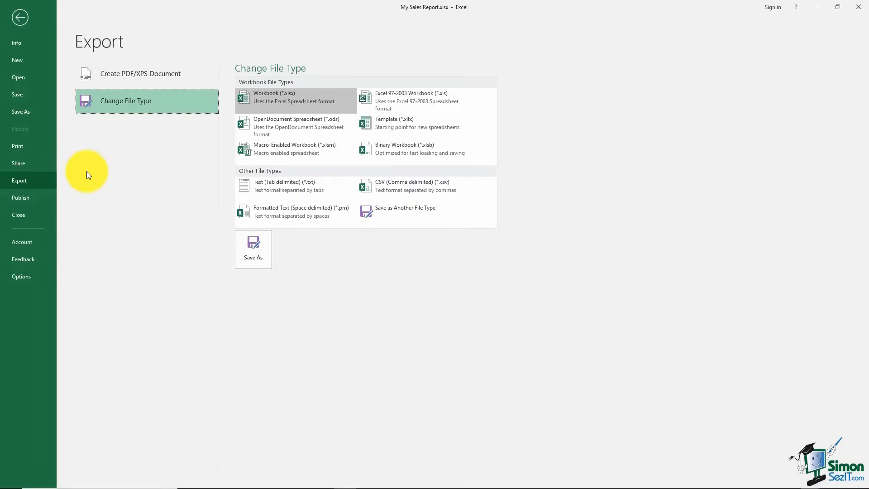
{"action": "left_click", "coordinate": [33, 198]}
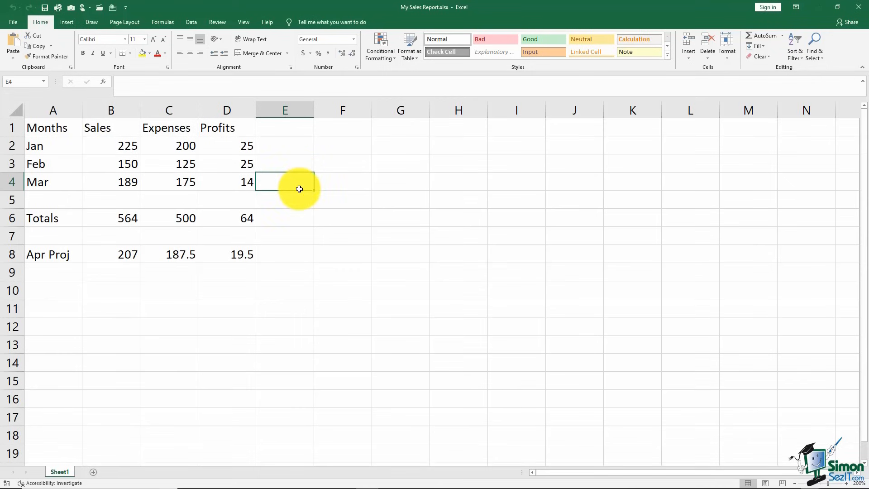
- Pin My Sales Report.xlsx in the list of recent workbooks
{"action": "left_click", "coordinate": [13, 22]}
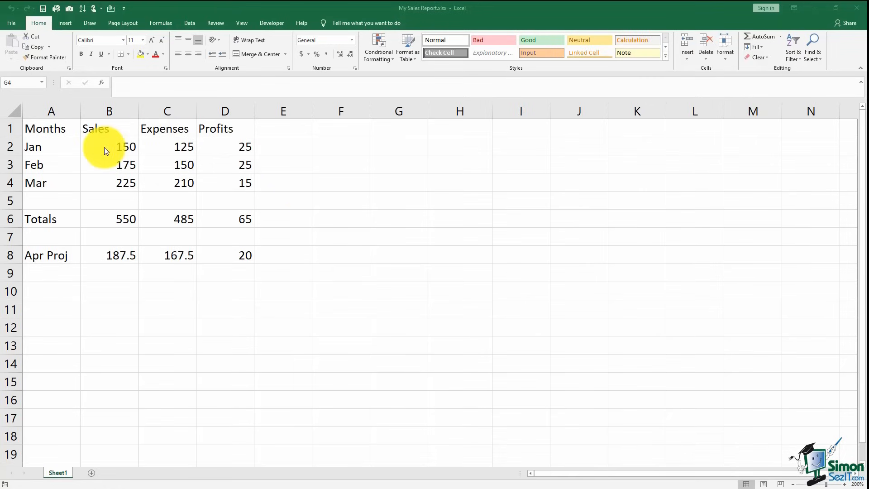
{"action": "left_click", "coordinate": [12, 23]}
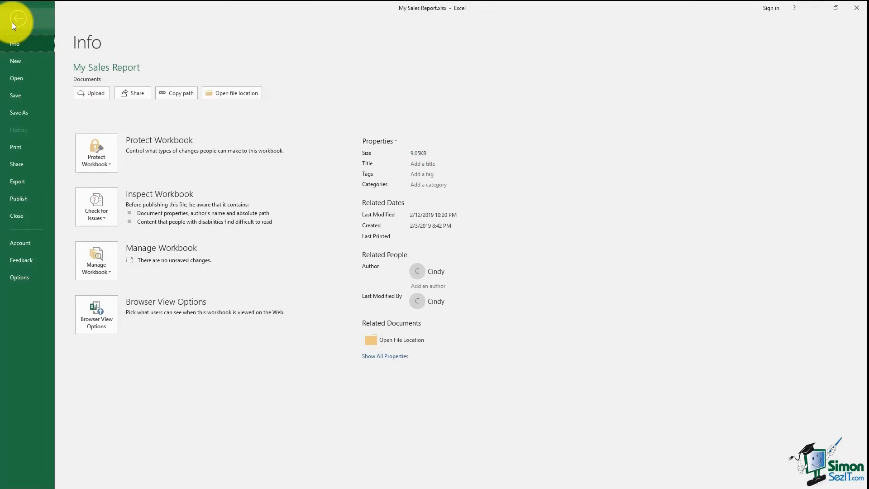
{"action": "left_click", "coordinate": [21, 81]}
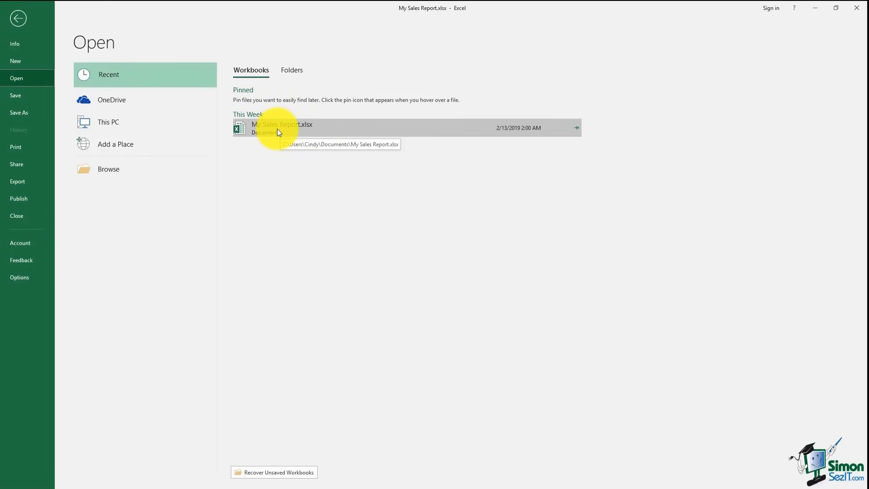
{"action": "left_click", "coordinate": [577, 129]}
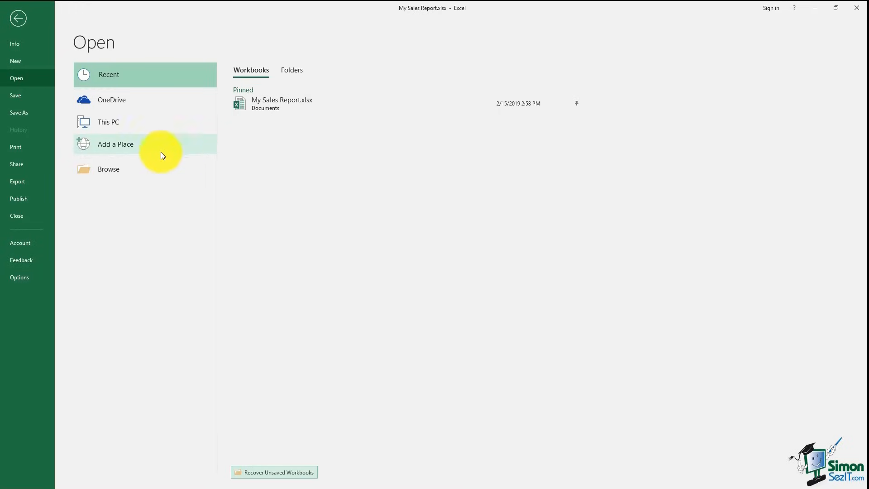
- Browse to the Excel folder inside the Documents library and open Loan Workbook.xlsx
{"action": "left_click", "coordinate": [108, 170]}
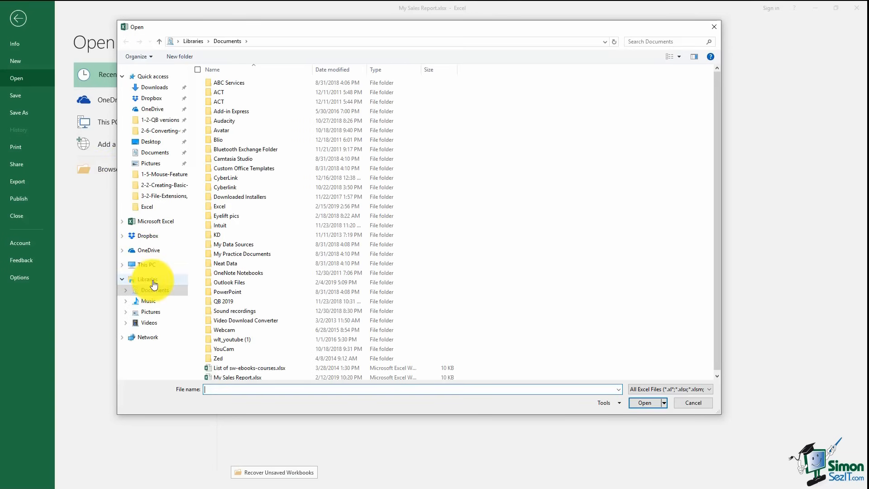
{"action": "left_click", "coordinate": [157, 292]}
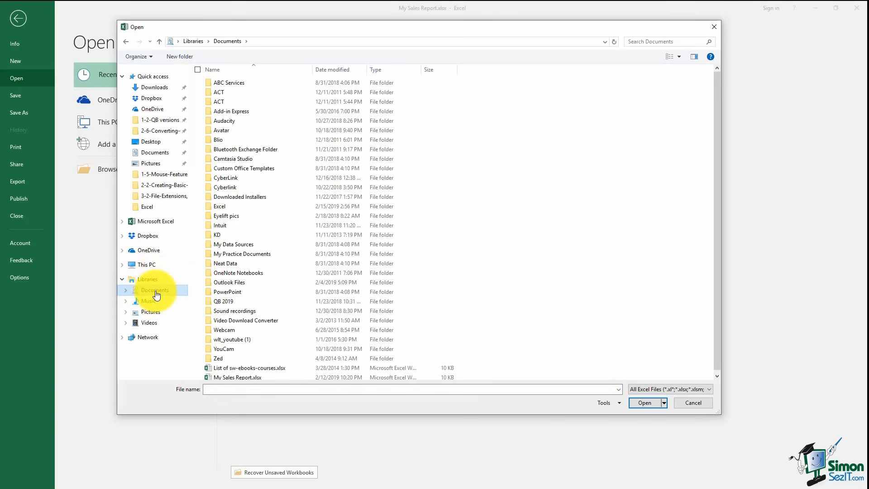
{"action": "left_click", "coordinate": [216, 205]}
{"action": "double_click", "coordinate": [215, 205]}
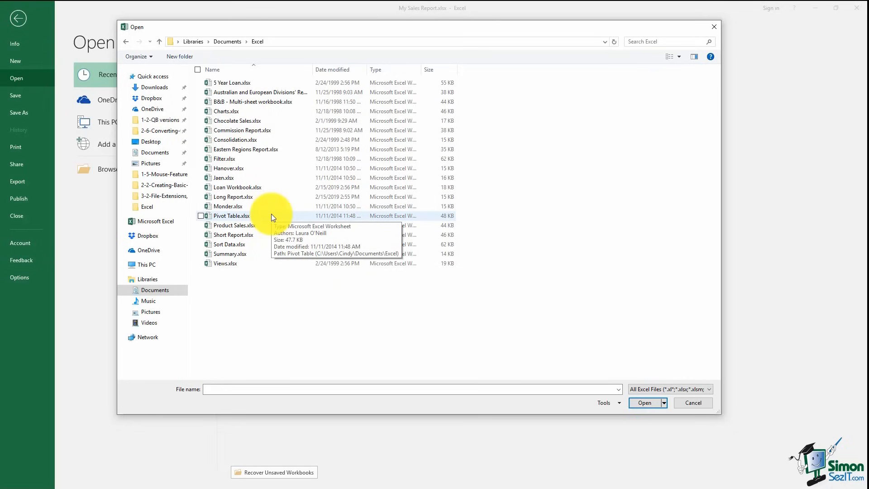
{"action": "left_click", "coordinate": [244, 188]}
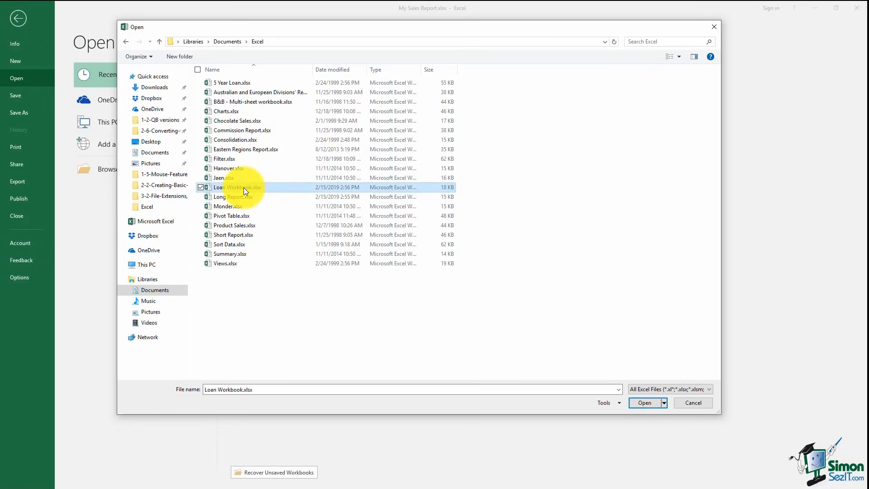
{"action": "left_click", "coordinate": [638, 404]}
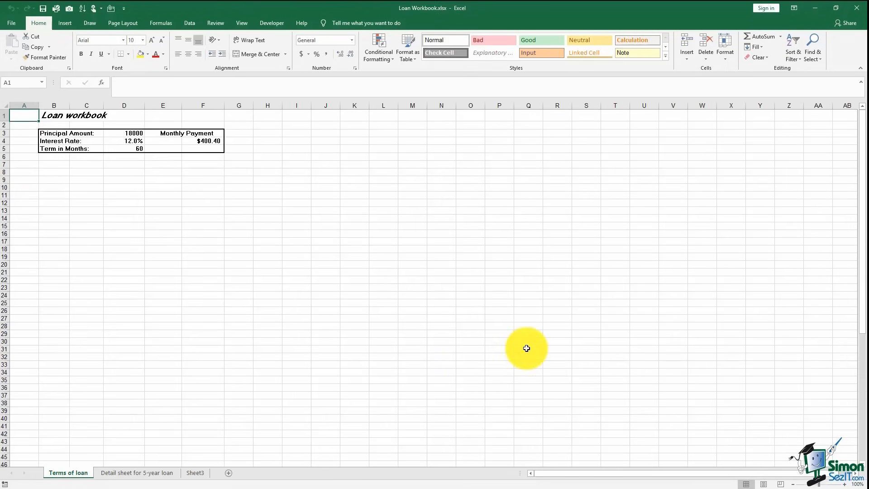
- Examine the Monthly Payment formula in F4 and the Principal Amount in D3 on the Terms of loan sheet
{"action": "left_click", "coordinate": [848, 483]}
{"action": "left_click", "coordinate": [847, 483]}
{"action": "left_click", "coordinate": [848, 482]}
{"action": "left_click", "coordinate": [847, 483]}
{"action": "left_click", "coordinate": [848, 482]}
{"action": "left_click", "coordinate": [845, 483]}
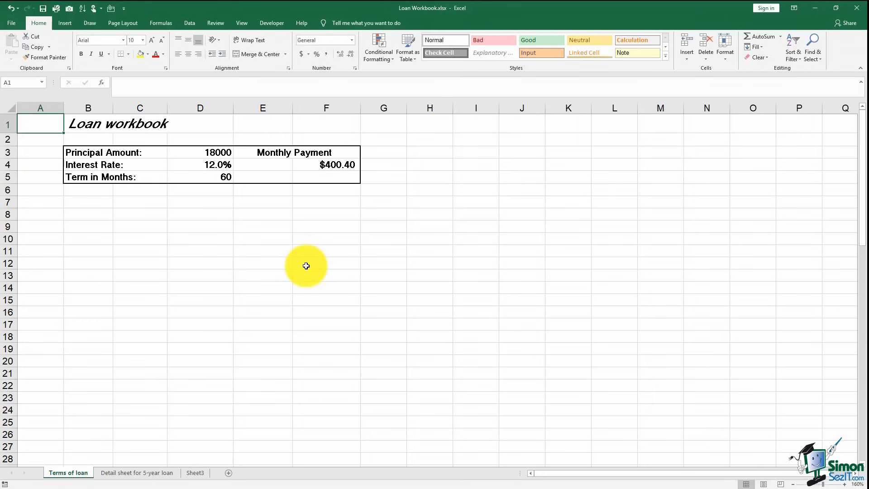
{"action": "left_click", "coordinate": [303, 166]}
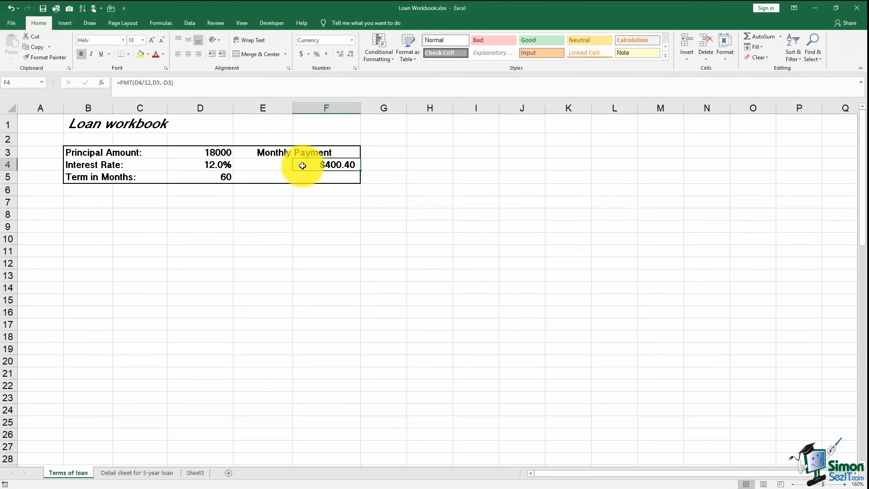
{"action": "left_click", "coordinate": [188, 152]}
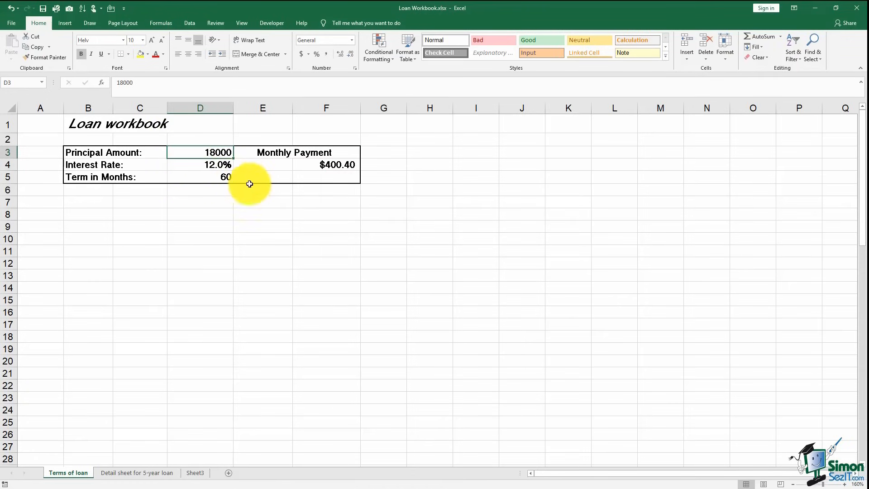
{"action": "left_click", "coordinate": [307, 164]}
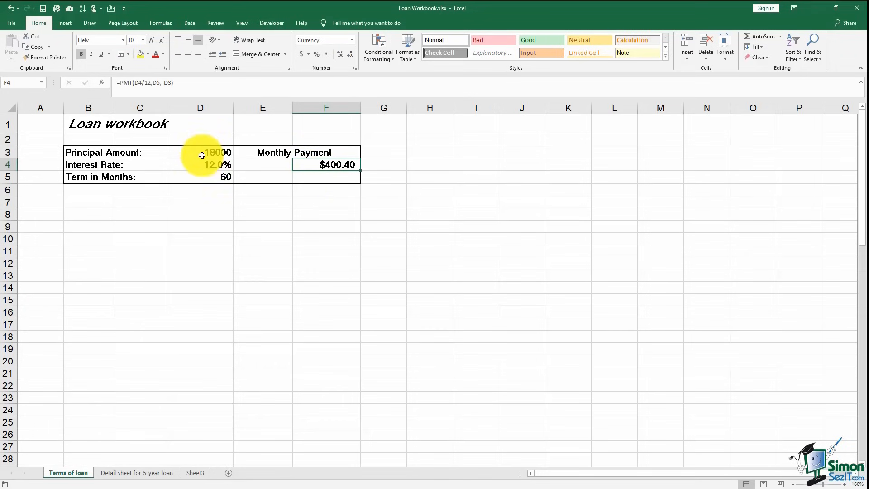
- Set the Principal Amount in D3 on the Terms of loan sheet to 20000
{"action": "left_click_drag", "start_coordinate": [200, 150], "coordinate": [205, 177]}
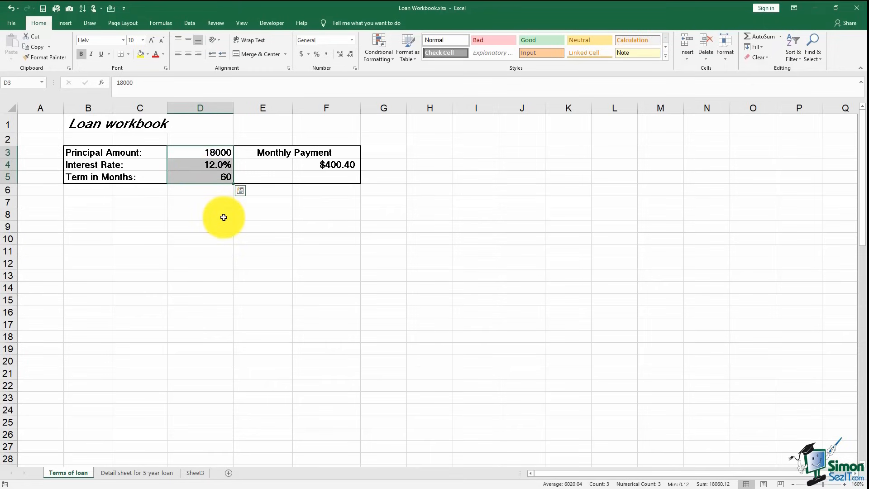
{"action": "left_click", "coordinate": [208, 152]}
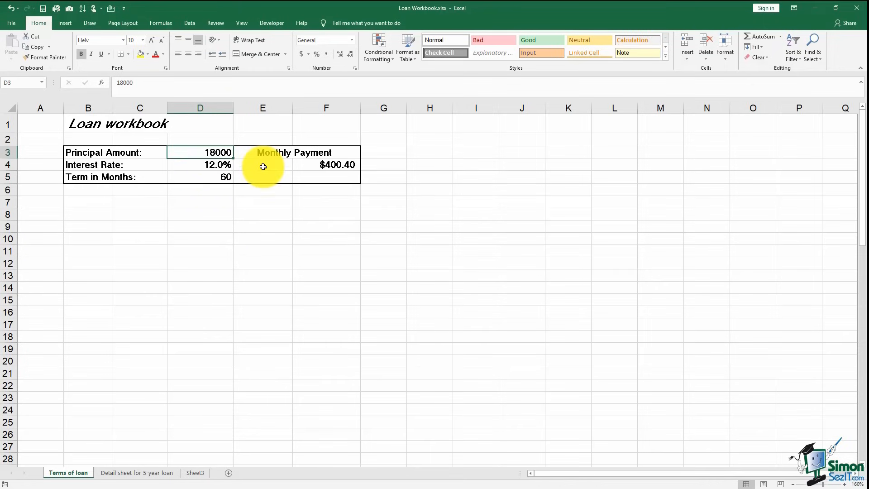
{"action": "type", "text": "200"}
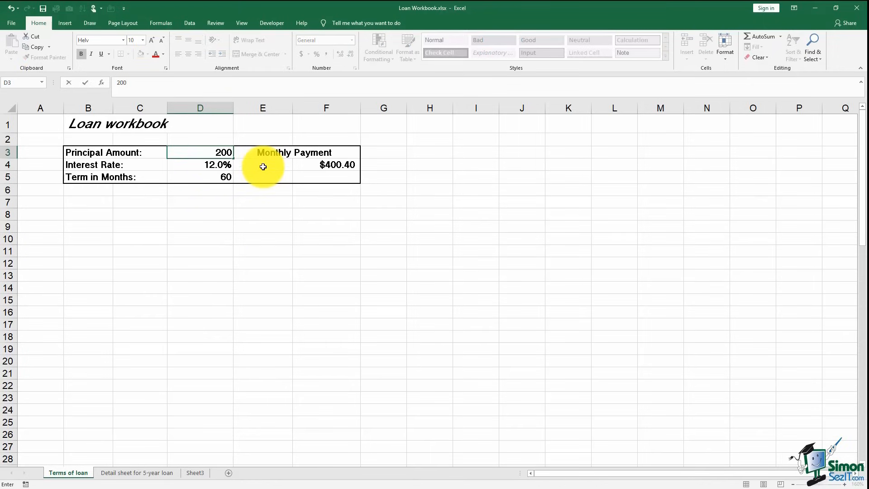
{"action": "type", "text": "00"}
{"action": "key", "text": "Tab"}
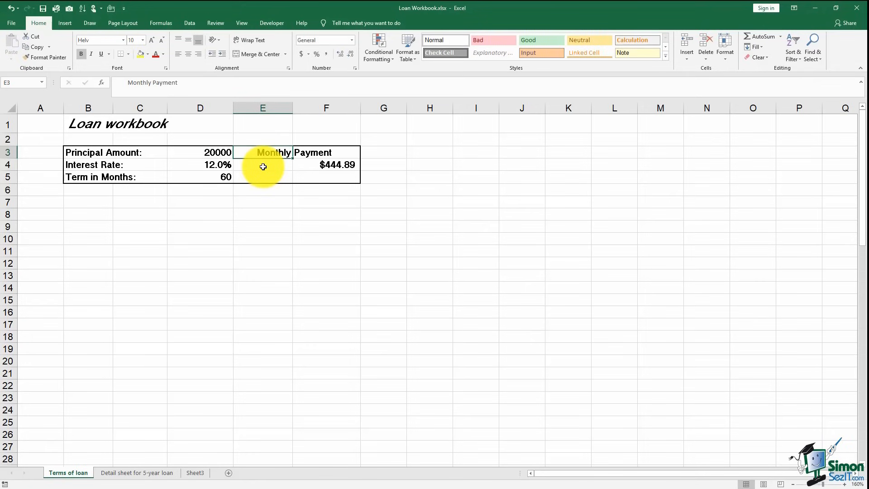
- Set the Interest Rate in D4 to 5.7%
{"action": "left_click", "coordinate": [221, 165]}
{"action": "type", "text": "5.7"}
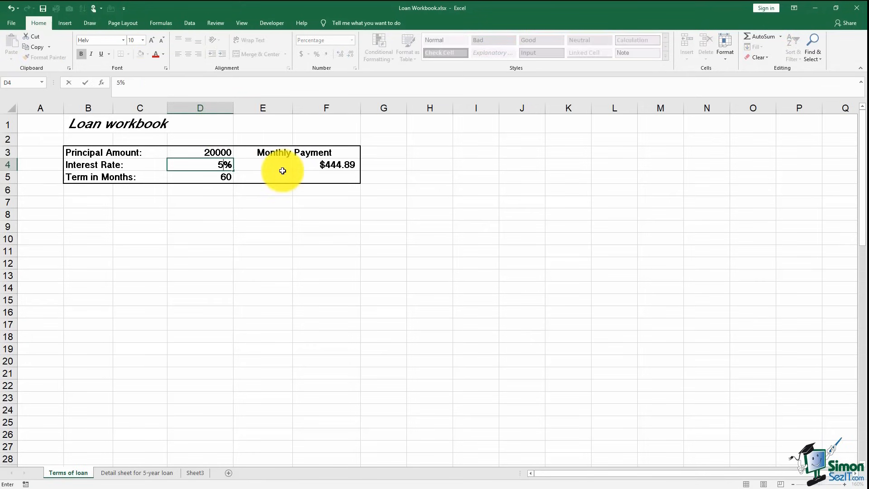
{"action": "left_click", "coordinate": [283, 170]}
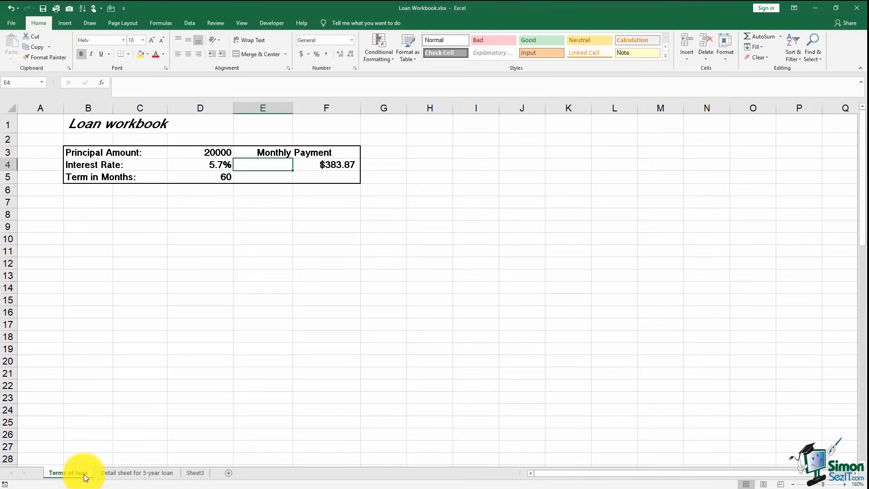
- Open the Detail sheet for 5-year loan and enlarge its view to 150%
{"action": "left_click", "coordinate": [110, 475]}
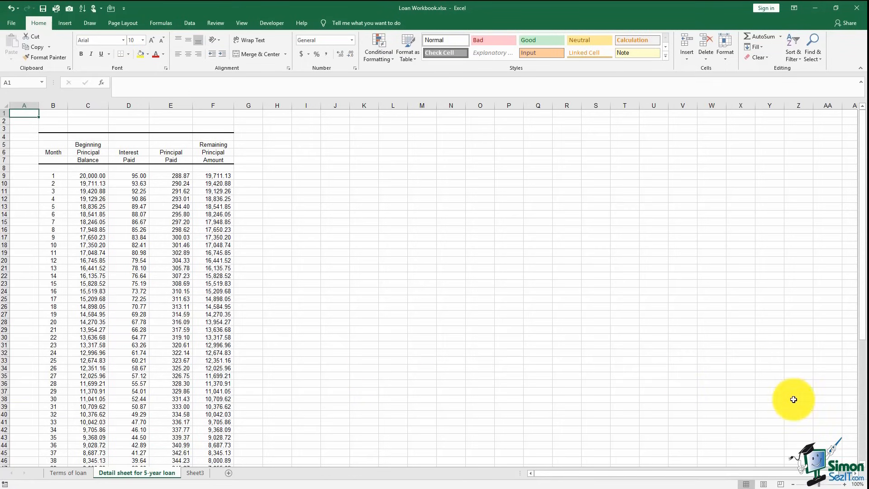
{"action": "left_click", "coordinate": [845, 484]}
{"action": "left_click", "coordinate": [845, 484]}
{"action": "left_click", "coordinate": [845, 484]}
{"action": "left_click", "coordinate": [846, 484]}
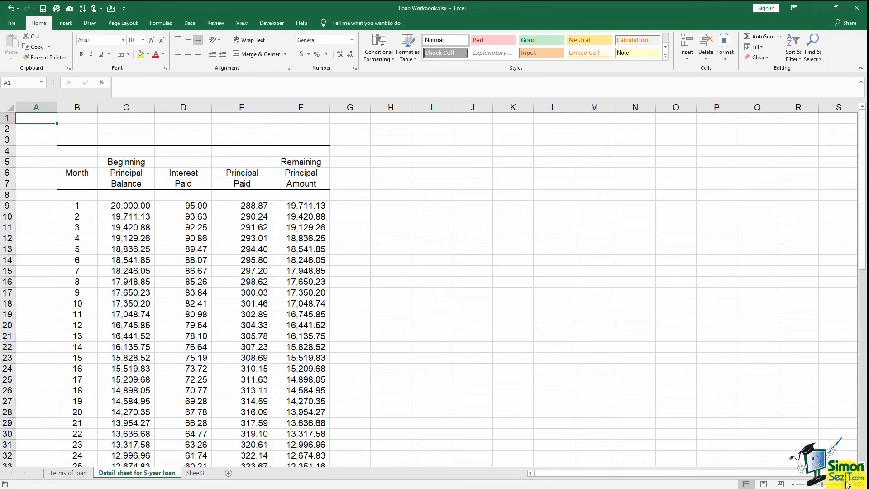
{"action": "left_click", "coordinate": [846, 484]}
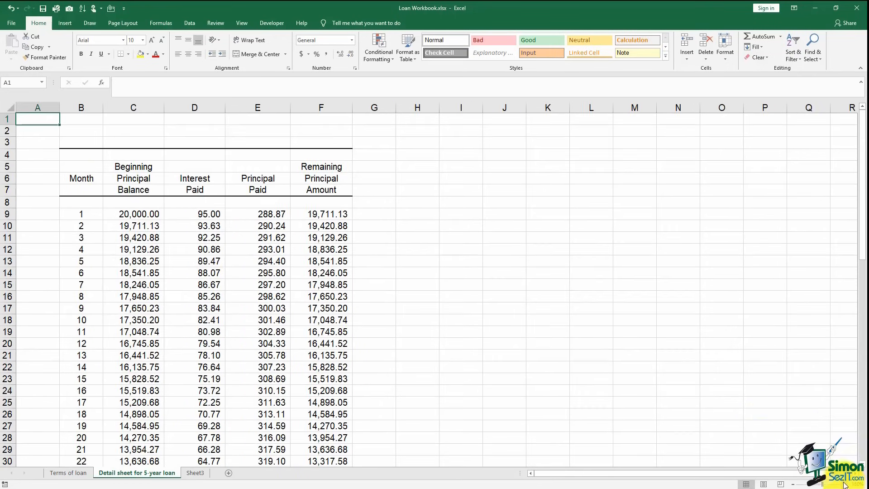
- Compare the month 1 Beginning Principal Balance in C9 with its source, the Principal Amount on the Terms of loan sheet
{"action": "left_click", "coordinate": [143, 215]}
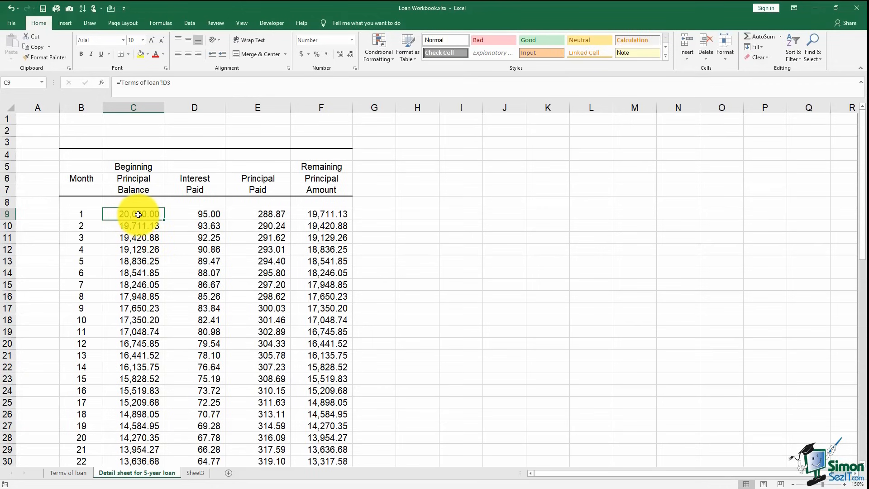
{"action": "left_click", "coordinate": [69, 473]}
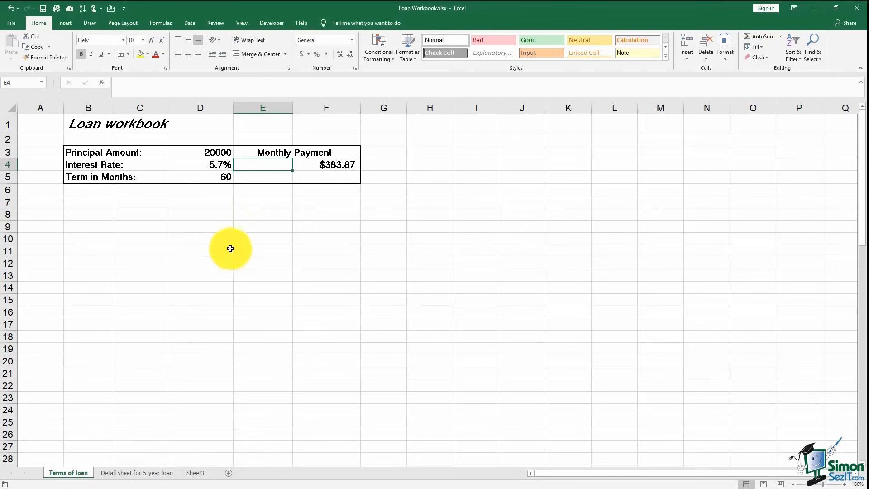
{"action": "left_click", "coordinate": [217, 154]}
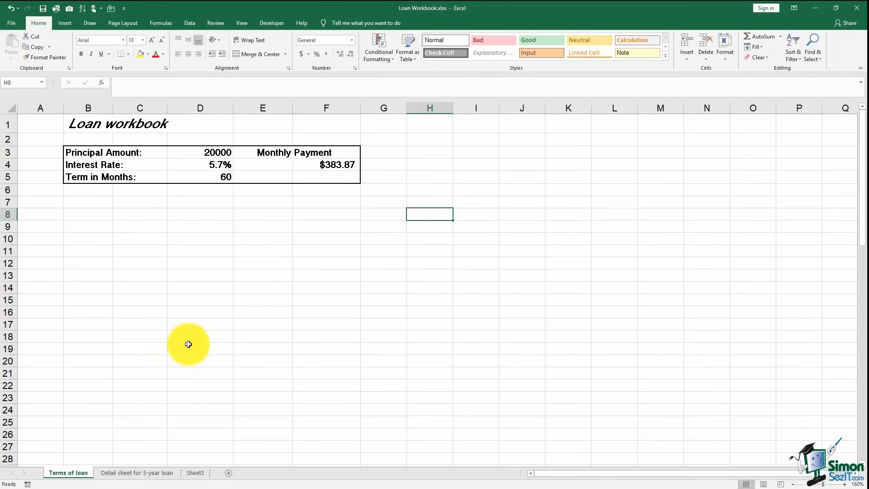
{"action": "left_click", "coordinate": [135, 473]}
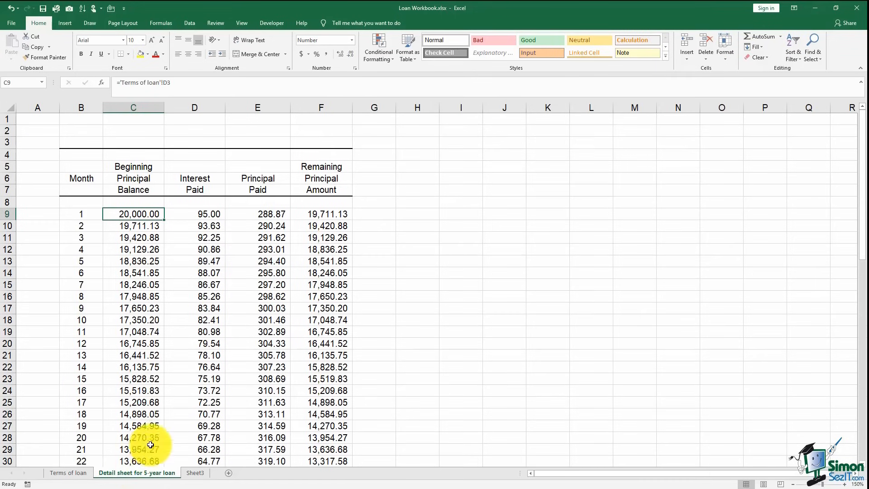
- Link C9 on the detail sheet to the Principal Amount in D3 of the Terms of loan sheet
{"action": "double_click", "coordinate": [141, 214]}
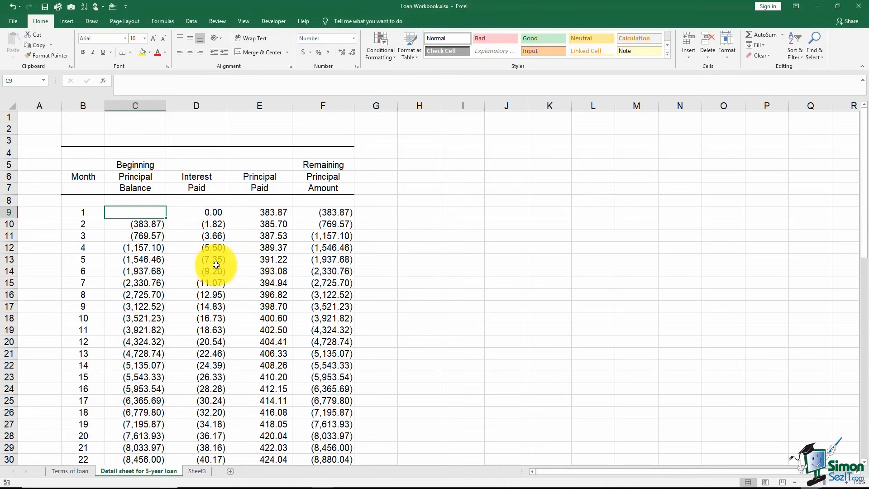
{"action": "type", "text": "="}
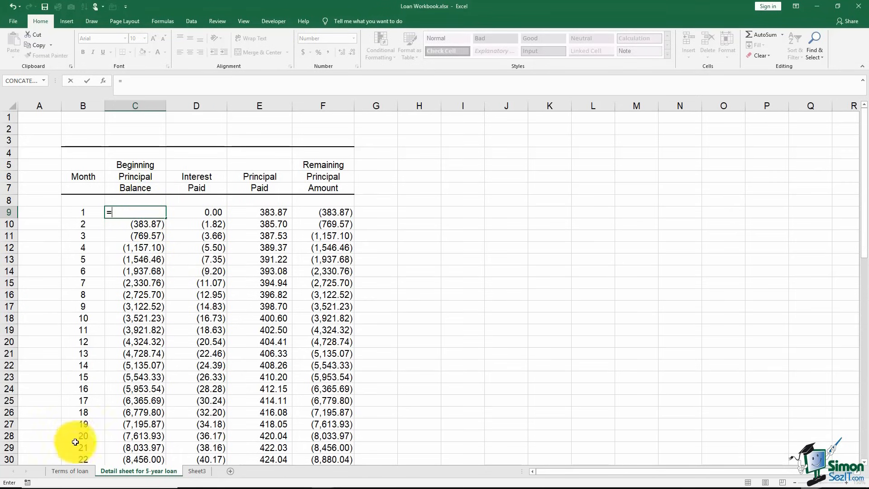
{"action": "left_click", "coordinate": [69, 471]}
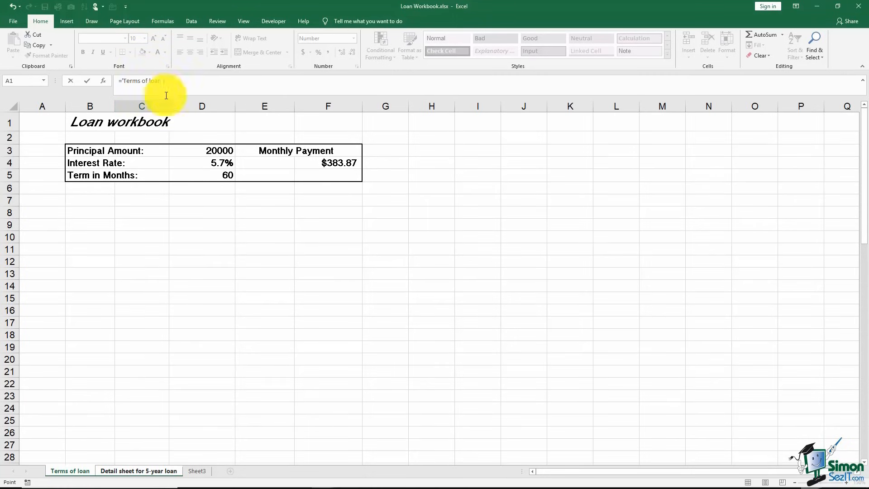
{"action": "left_click", "coordinate": [188, 151]}
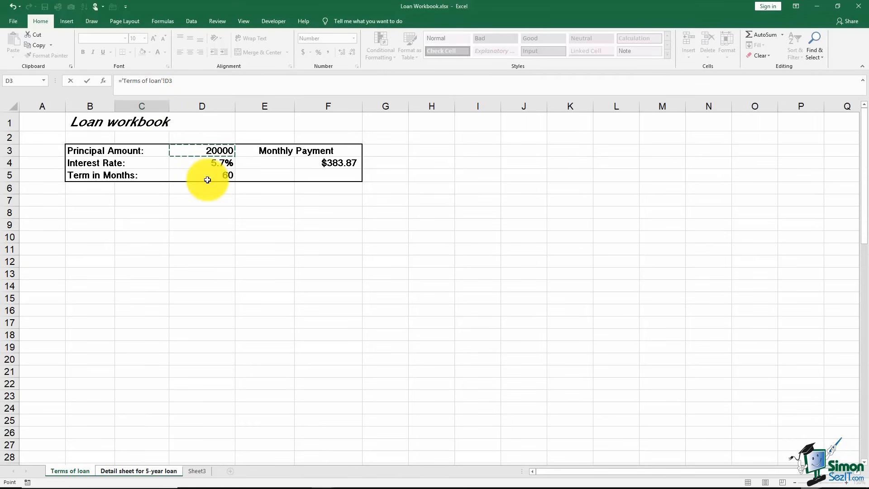
{"action": "key", "text": "Return"}
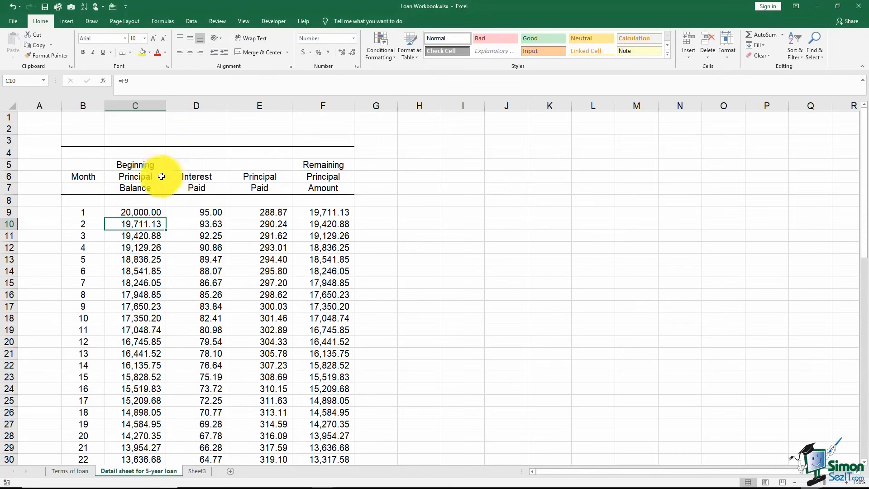
- Clear C9 on the detail sheet, rebuild it as the cross-sheet formula ='Terms of loan'!D3, and review the formula
{"action": "left_click", "coordinate": [162, 212]}
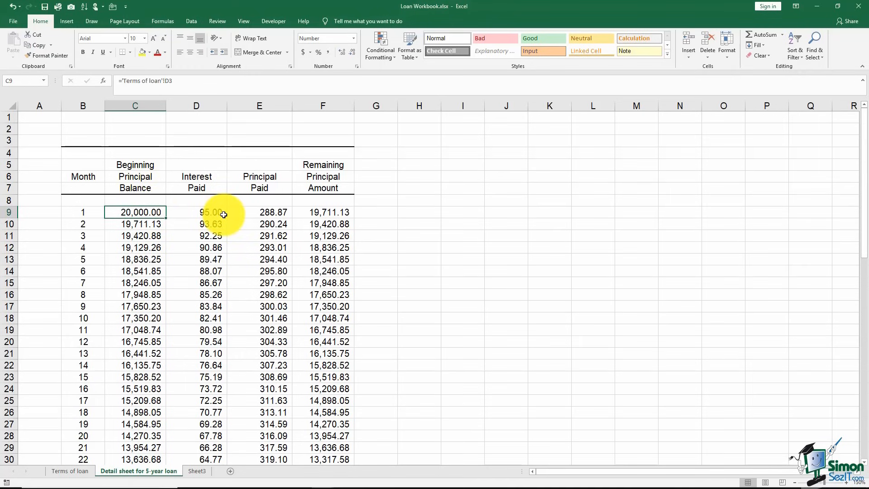
{"action": "key", "text": "Delete"}
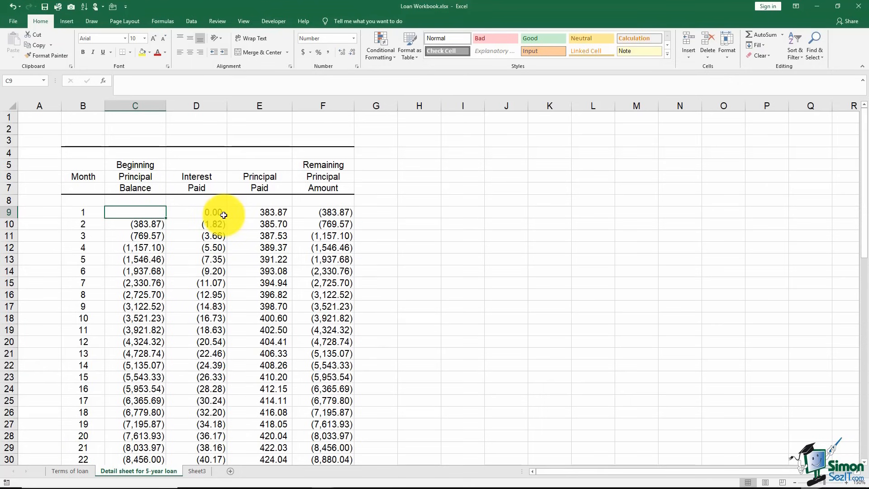
{"action": "type", "text": "="}
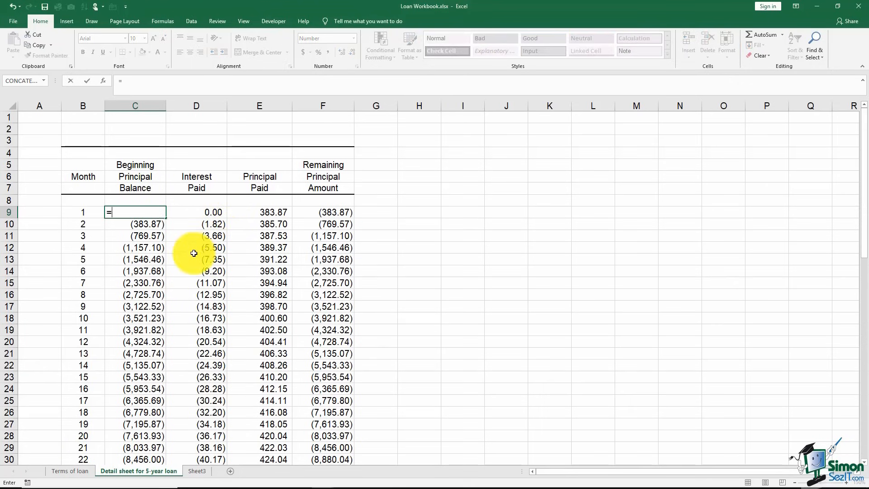
{"action": "left_click", "coordinate": [82, 476]}
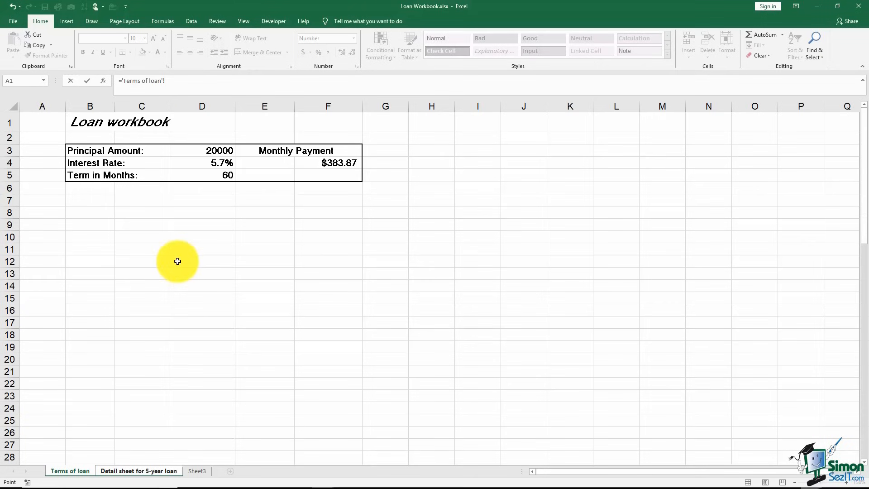
{"action": "left_click", "coordinate": [194, 149]}
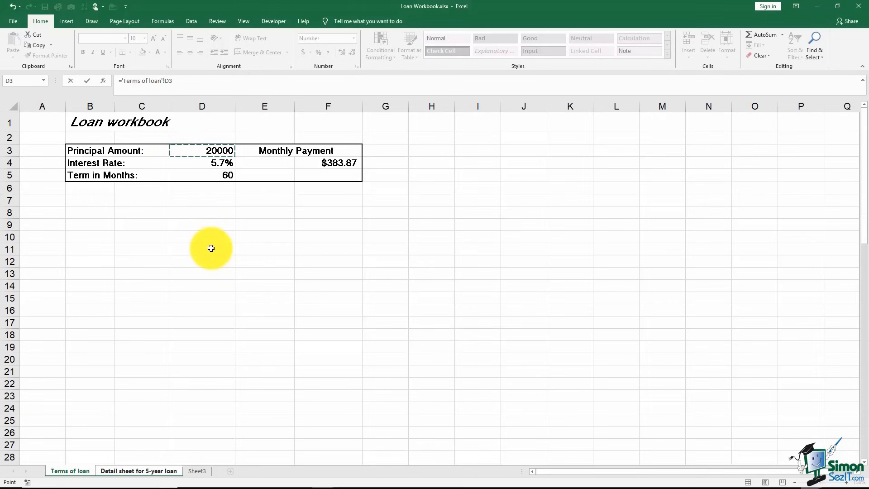
{"action": "key", "text": "Return"}
{"action": "left_click", "coordinate": [147, 212]}
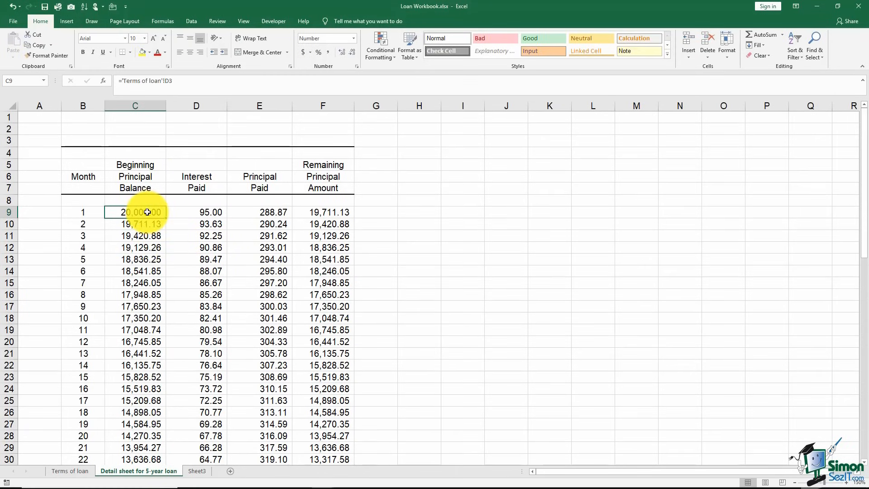
{"action": "double_click", "coordinate": [147, 212]}
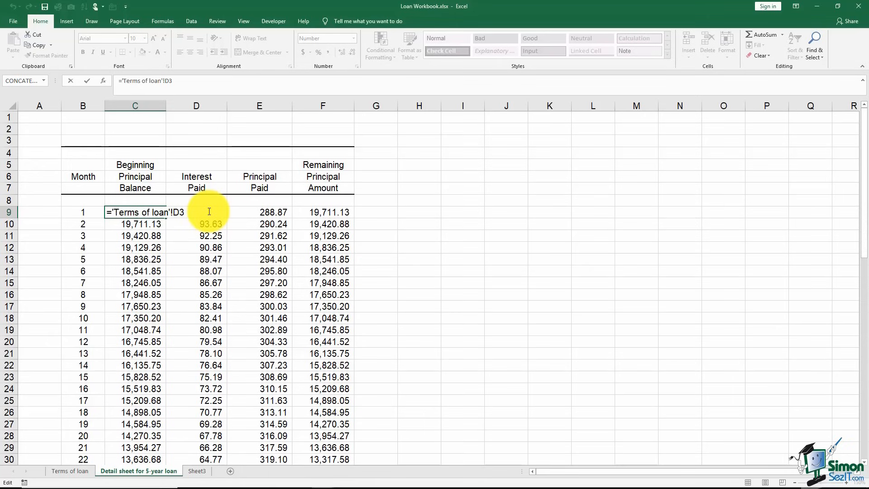
{"action": "key", "text": "ctrl+Return"}
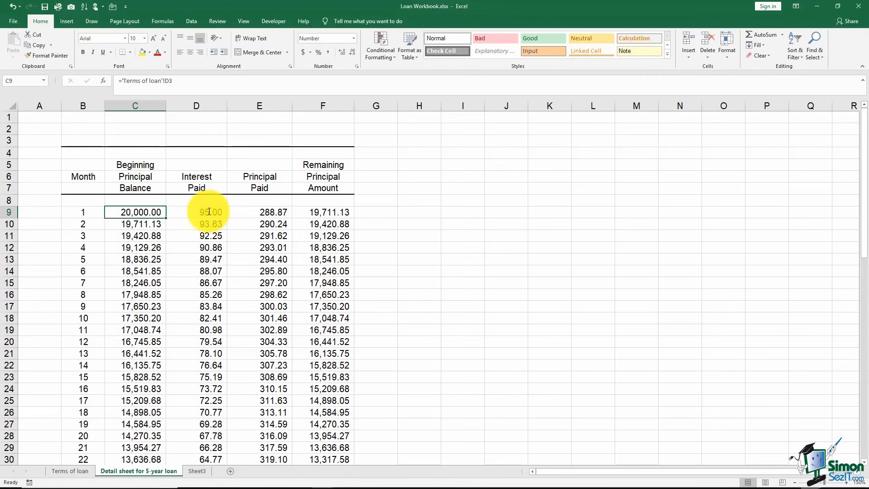
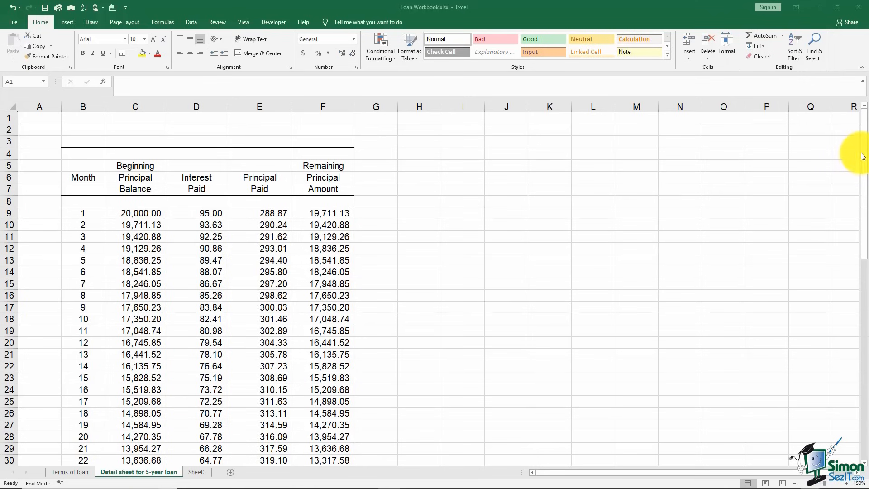
- Examine the 5-year repayment schedule through to its last used cell in the totals row, and return to cell A1
{"action": "mouse_move", "coordinate": [862, 157]}
{"action": "left_mouse_down"}
{"action": "mouse_move", "coordinate": [862, 330]}
{"action": "mouse_move", "coordinate": [858, 150]}
{"action": "left_mouse_up"}
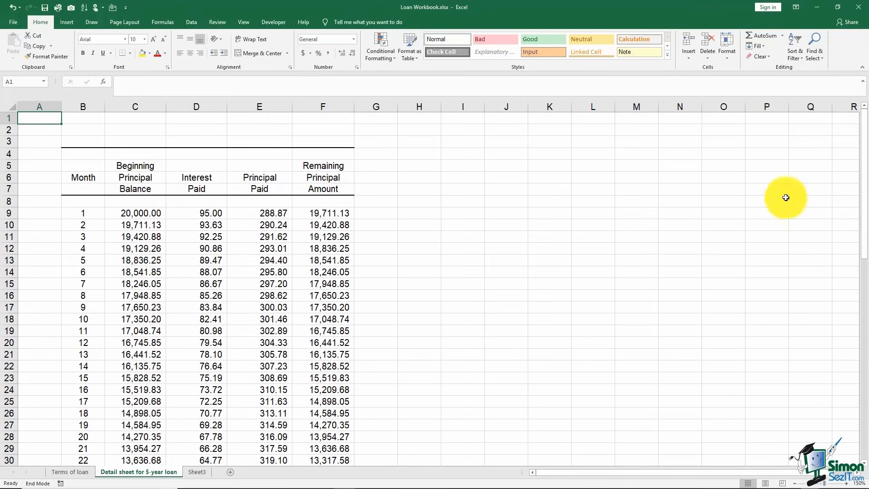
{"action": "scroll", "coordinate": [611, 264], "scroll_direction": "down", "scroll_amount": 16}
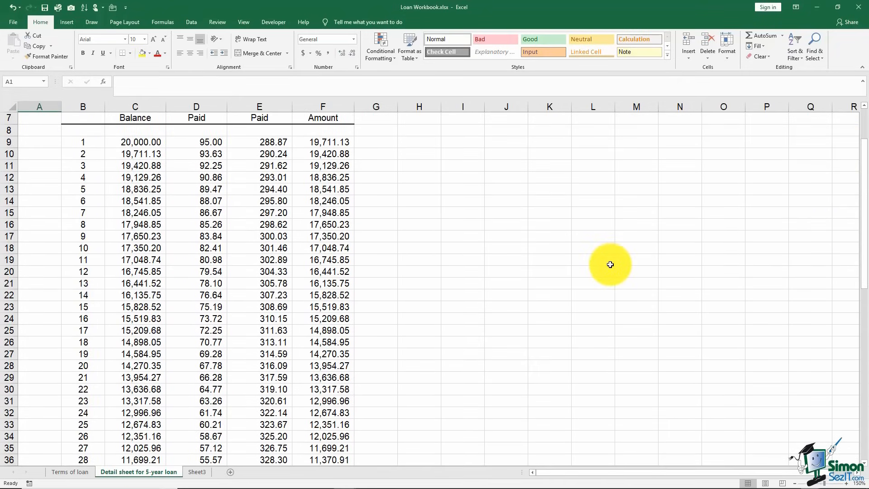
{"action": "scroll", "coordinate": [611, 265], "scroll_direction": "up", "scroll_amount": 4}
{"action": "scroll", "coordinate": [610, 265], "scroll_direction": "up", "scroll_amount": 12}
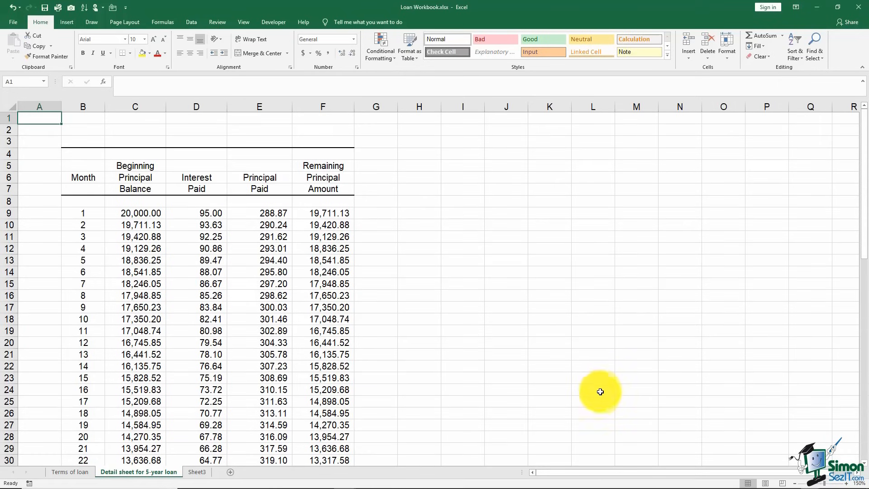
{"action": "left_click_drag", "start_coordinate": [583, 471], "coordinate": [551, 480]}
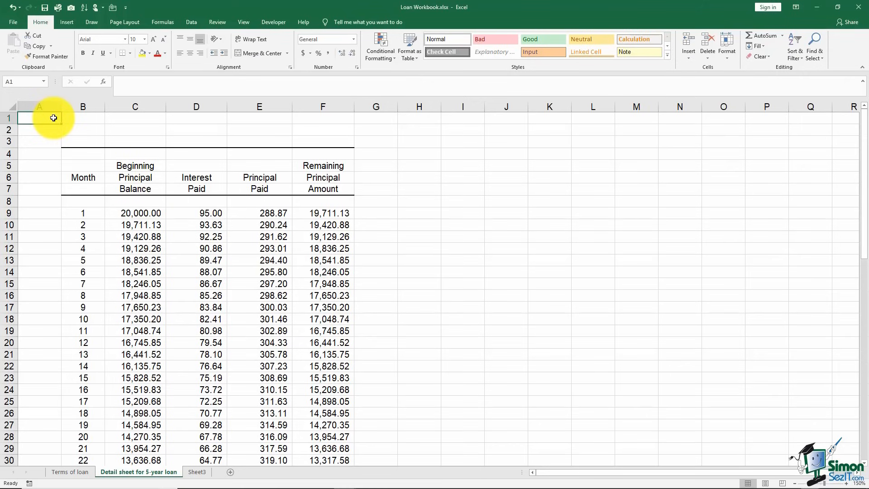
{"action": "key", "text": "ctrl+End"}
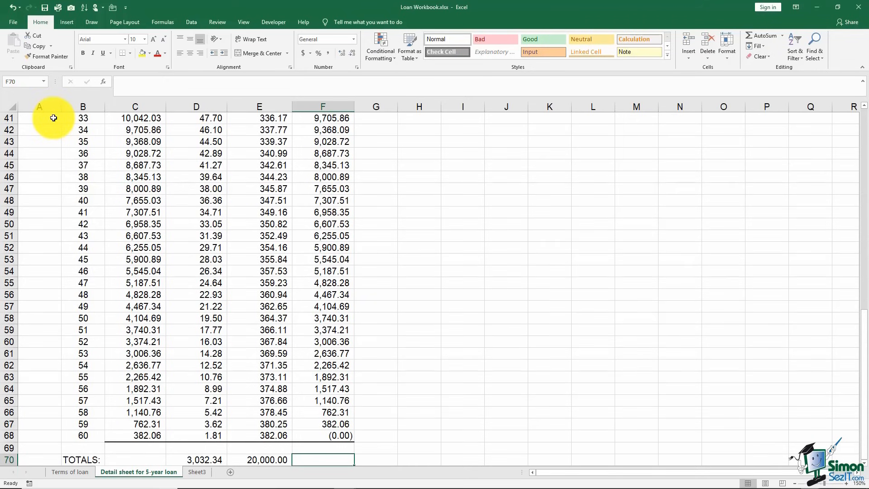
{"action": "key", "text": "ctrl+Home"}
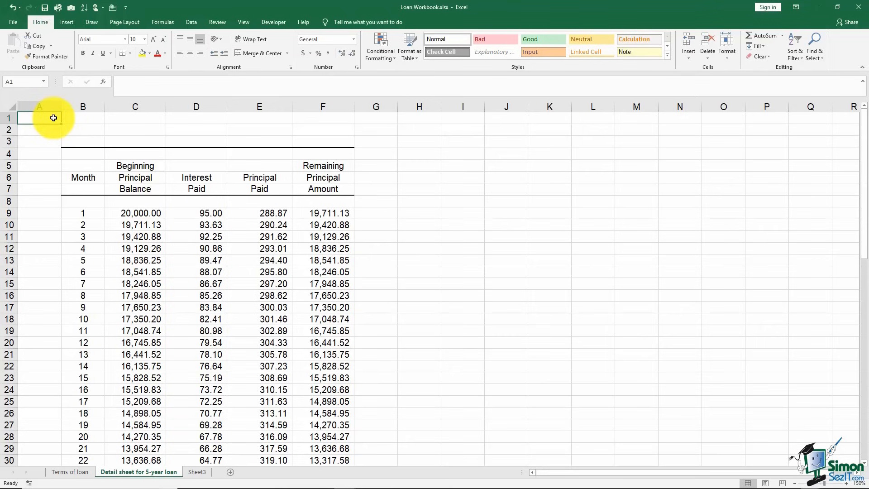
- Jump directly to cell IV65536 on the Detail sheet for 5-year loan and inspect the rows beyond it
{"action": "left_click", "coordinate": [38, 212]}
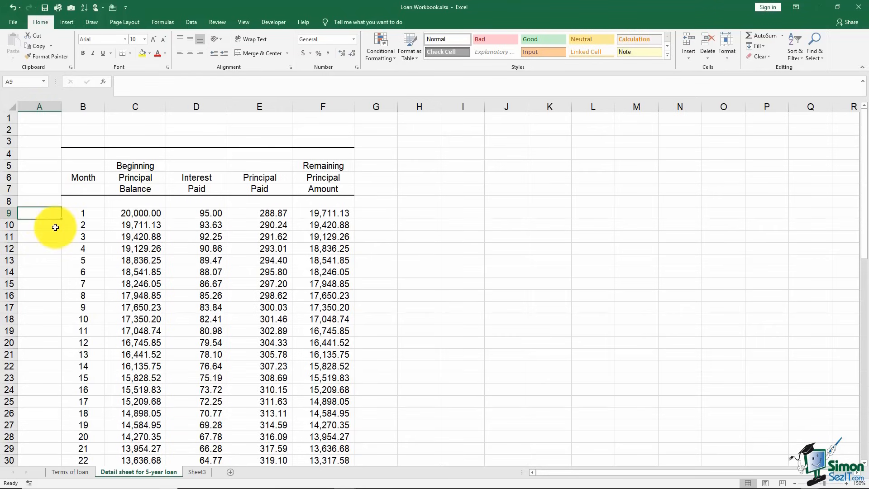
{"action": "key", "text": "End"}
{"action": "left_click", "coordinate": [20, 80]}
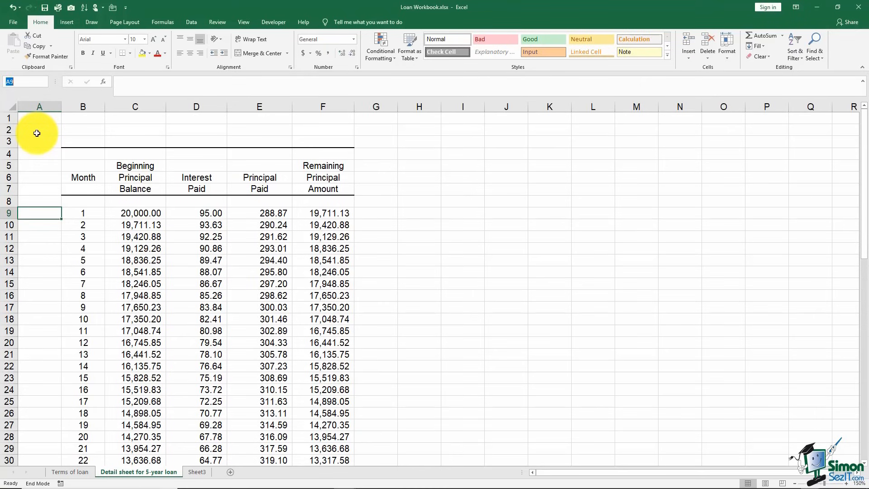
{"action": "type", "text": "iv"}
{"action": "type", "text": "65536"}
{"action": "key", "text": "Return"}
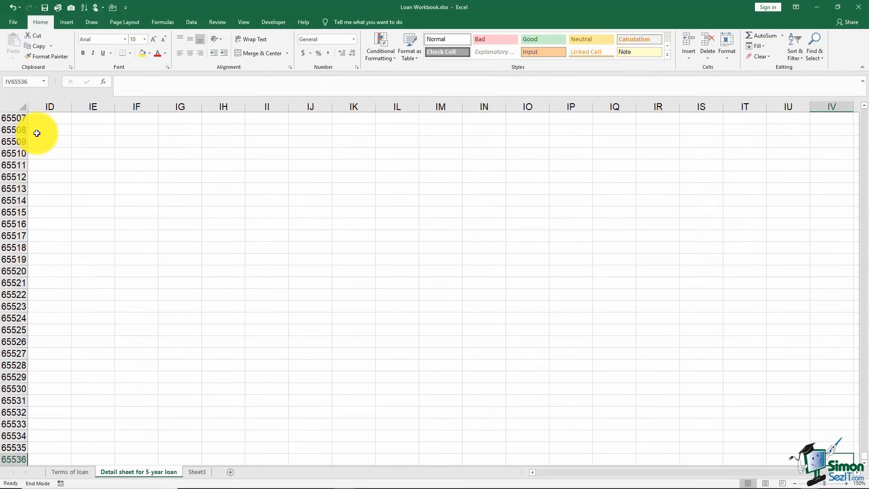
{"action": "scroll", "coordinate": [721, 373], "scroll_direction": "down", "scroll_amount": 2}
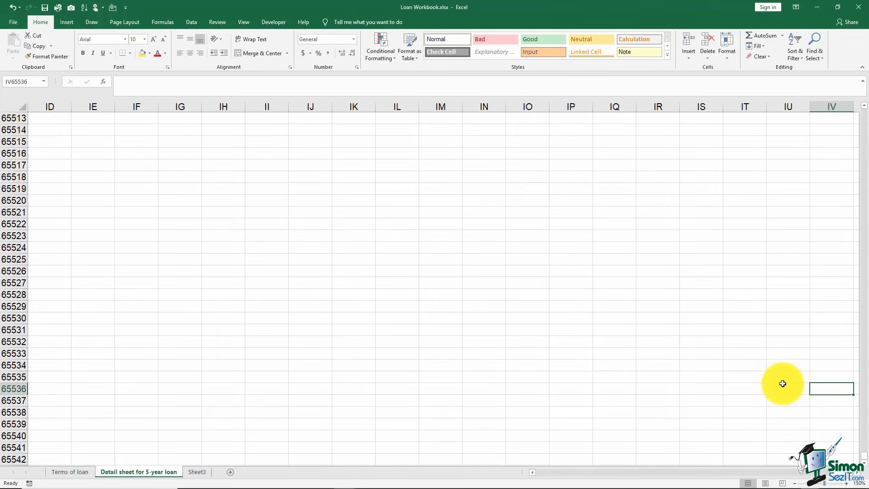
- Return directly to cell A1 of the detail sheet by its cell reference
{"action": "left_click", "coordinate": [35, 81]}
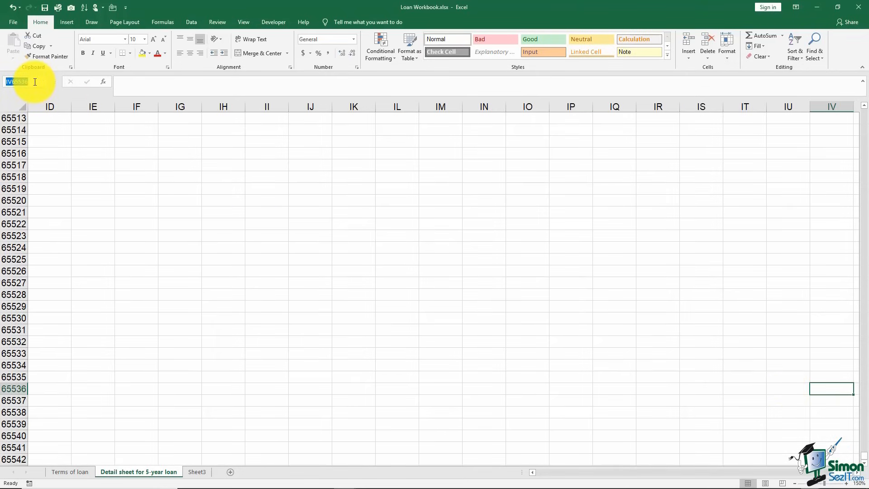
{"action": "type", "text": "a1"}
{"action": "key", "text": "Return"}
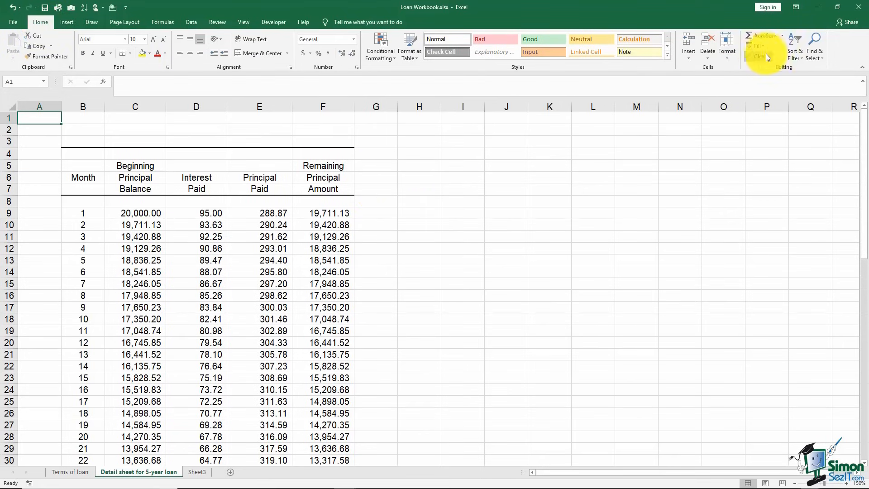
- Search the detail sheet for the value 60, including any further occurrence
{"action": "left_click", "coordinate": [813, 57]}
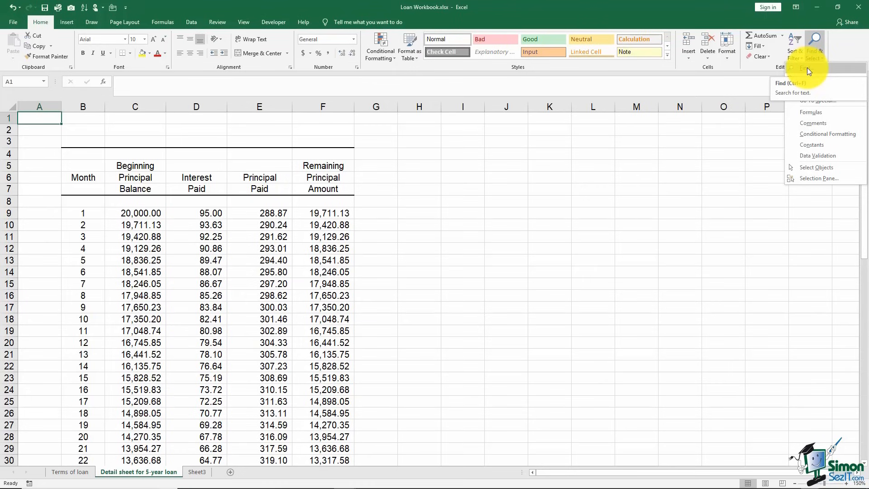
{"action": "left_click", "coordinate": [808, 67]}
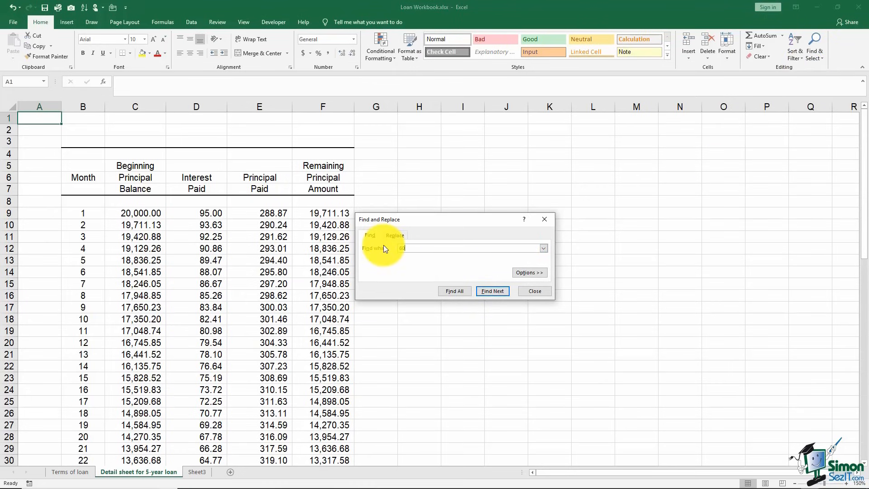
{"action": "left_click", "coordinate": [485, 292]}
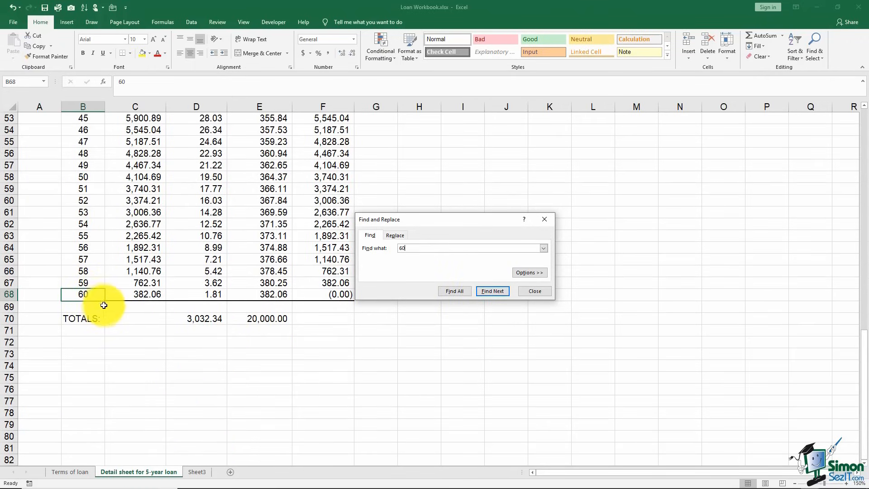
{"action": "left_click", "coordinate": [493, 295]}
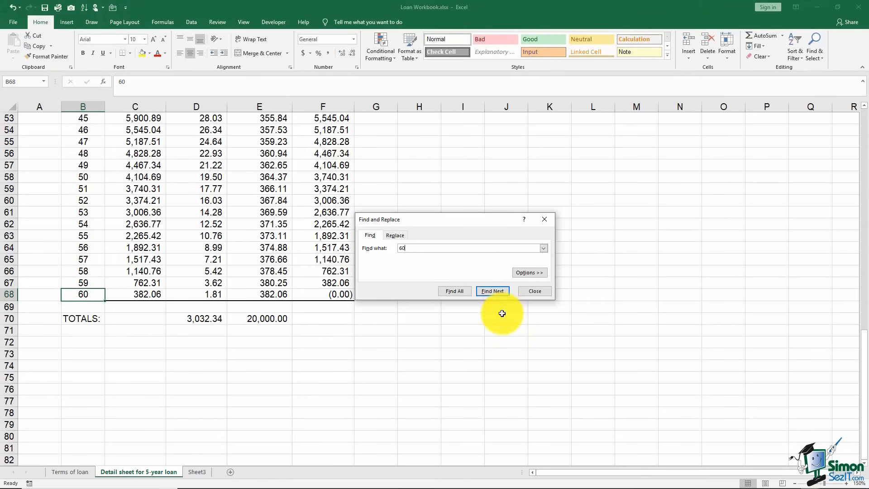
- Expand the search options and review the Within, Search and Look in choices, keeping Sheet, By Rows and Formulas
{"action": "left_click", "coordinate": [530, 274]}
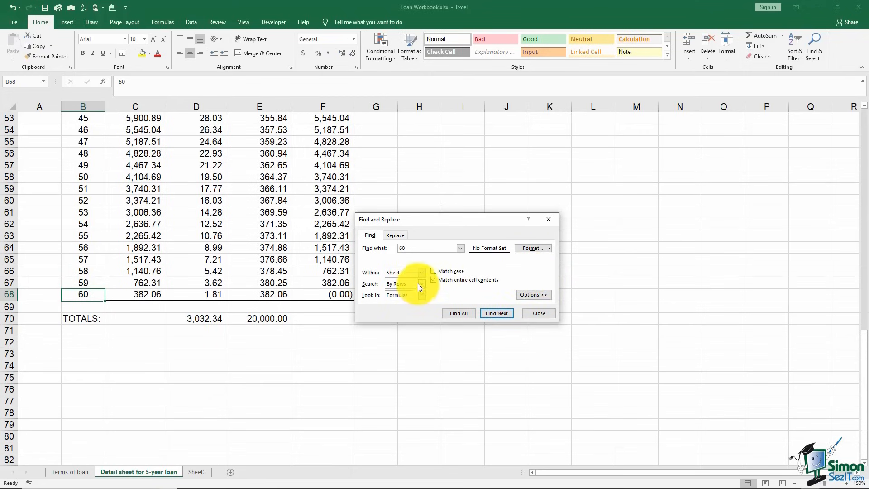
{"action": "left_click", "coordinate": [422, 273]}
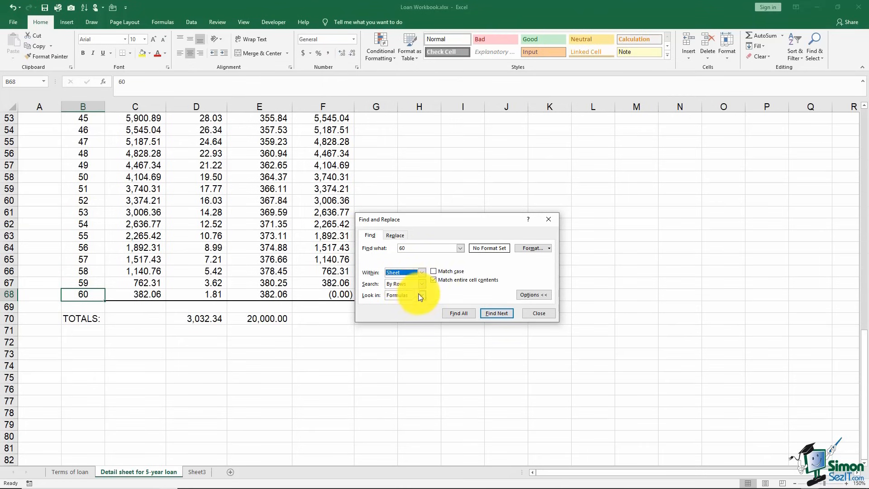
{"action": "left_click", "coordinate": [419, 283]}
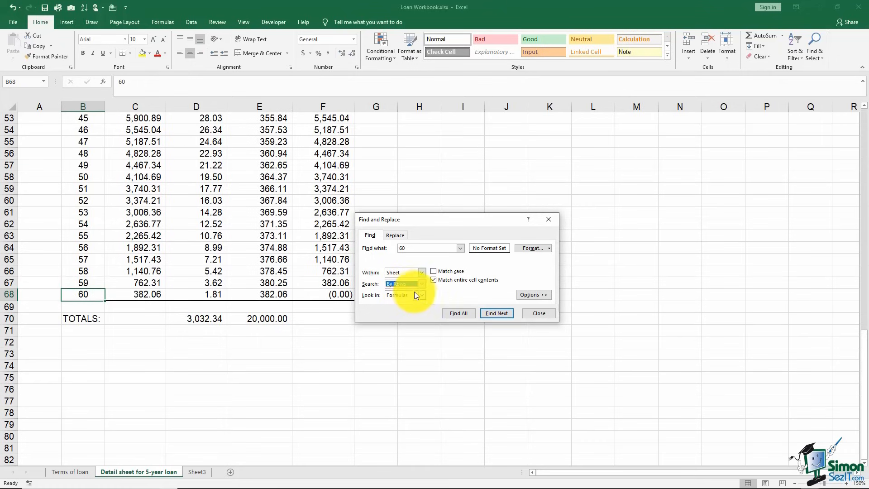
{"action": "left_click", "coordinate": [422, 295]}
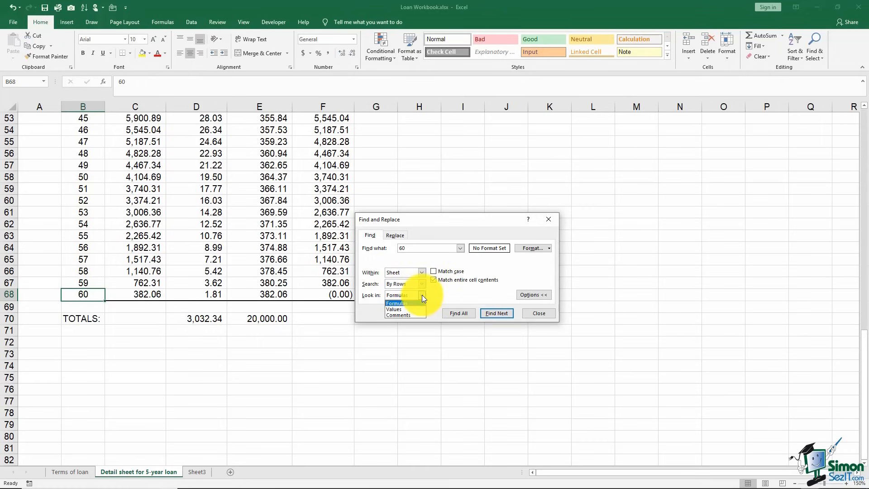
{"action": "left_click", "coordinate": [404, 316]}
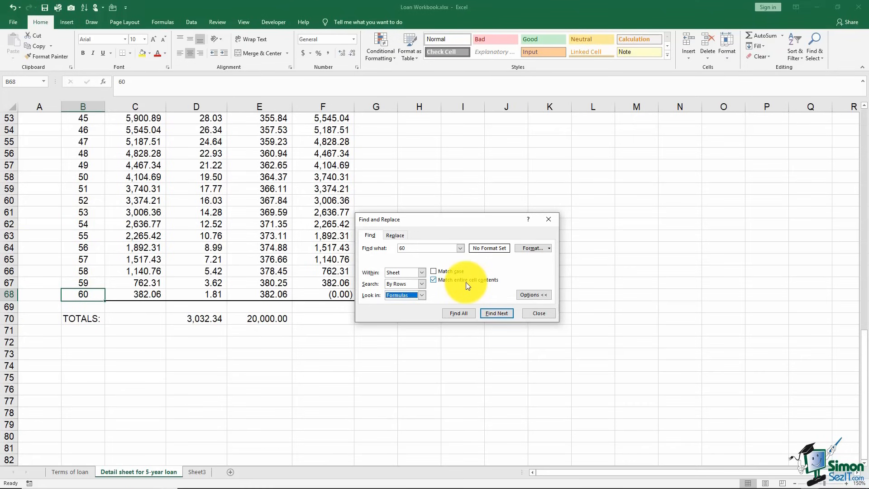
- Review the Replace options for the search value 60, and close Find and Replace without replacing anything
{"action": "left_click", "coordinate": [398, 235]}
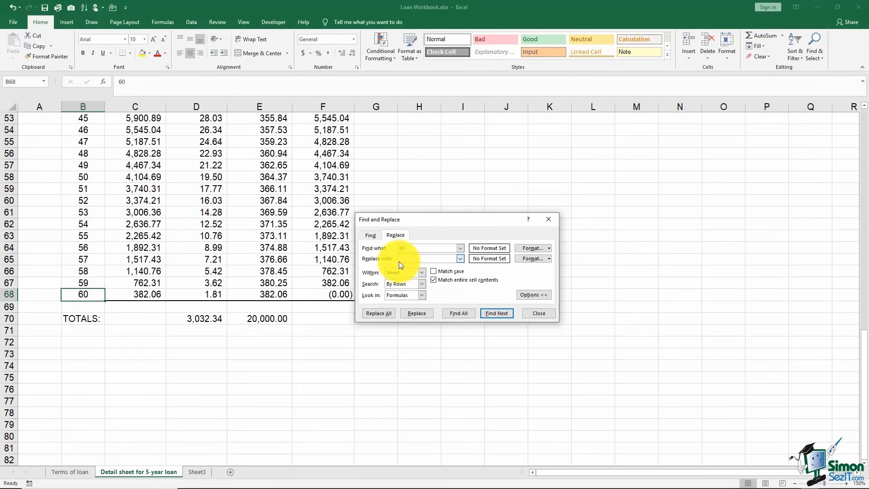
{"action": "left_click", "coordinate": [415, 259]}
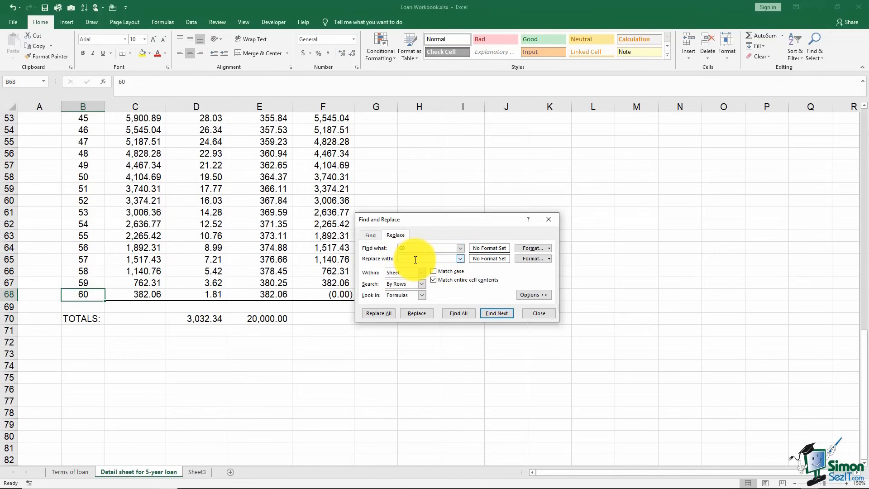
{"action": "left_click", "coordinate": [496, 313]}
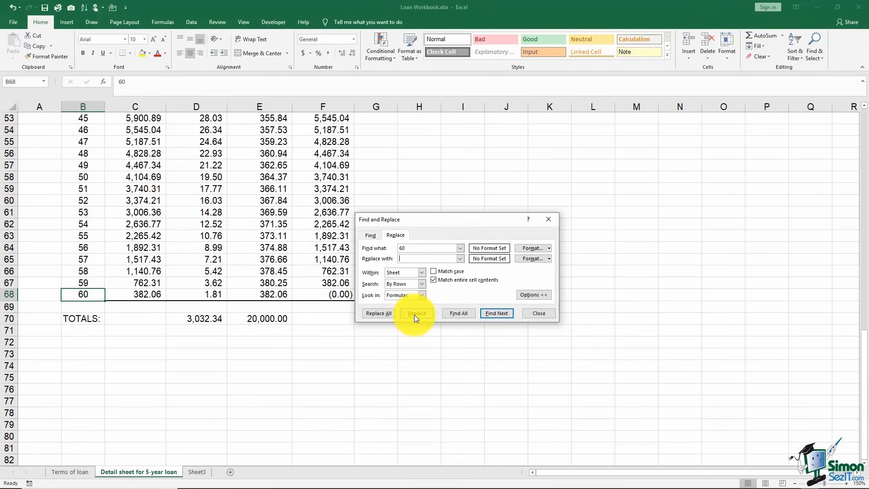
{"action": "left_click", "coordinate": [529, 314]}
- Freeze rows 1 to 7 of the detail sheet, using A8 as the freeze position, so the column headings stay in view
{"action": "scroll", "coordinate": [521, 305], "scroll_direction": "up", "scroll_amount": 17}
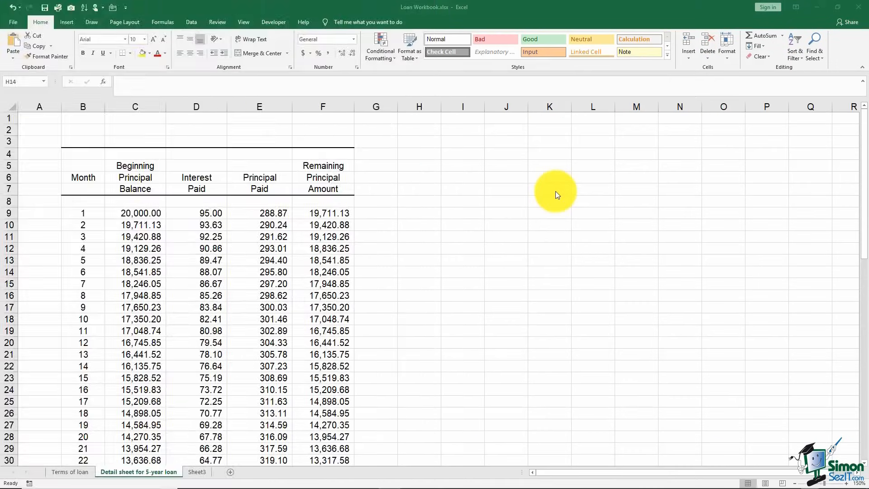
{"action": "left_click", "coordinate": [865, 179]}
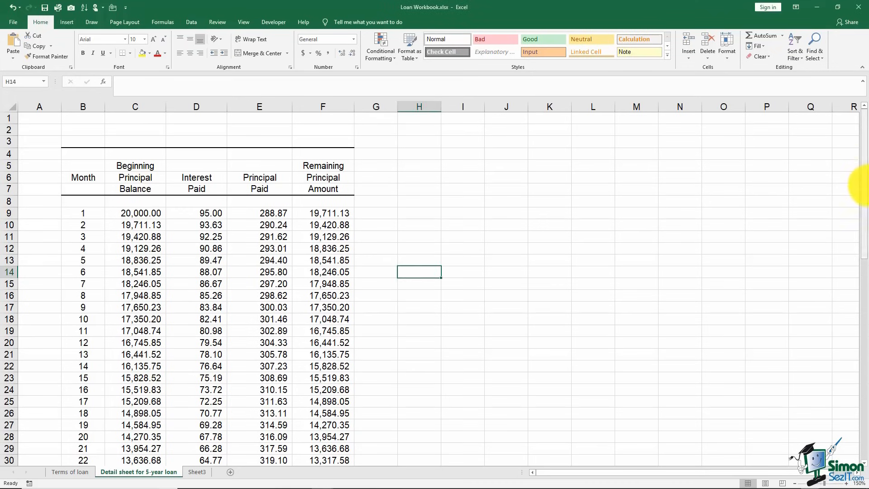
{"action": "left_click_drag", "start_coordinate": [865, 192], "coordinate": [864, 247]}
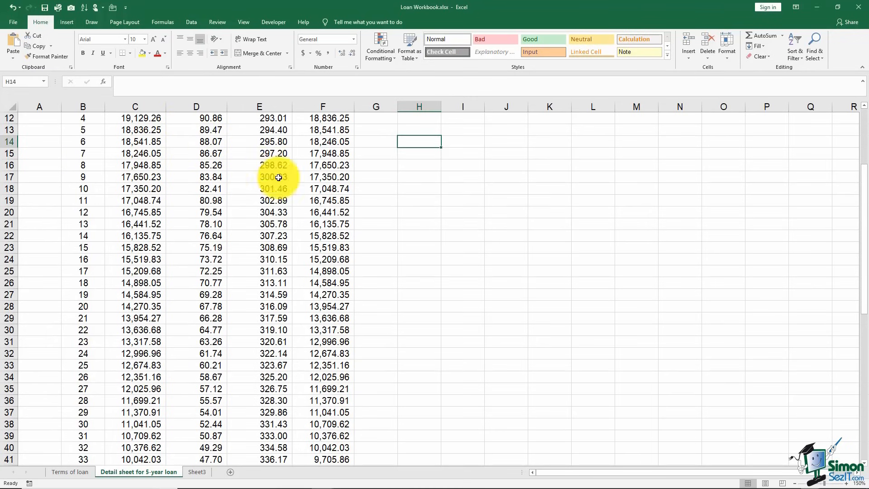
{"action": "scroll", "coordinate": [399, 213], "scroll_direction": "up", "scroll_amount": 4}
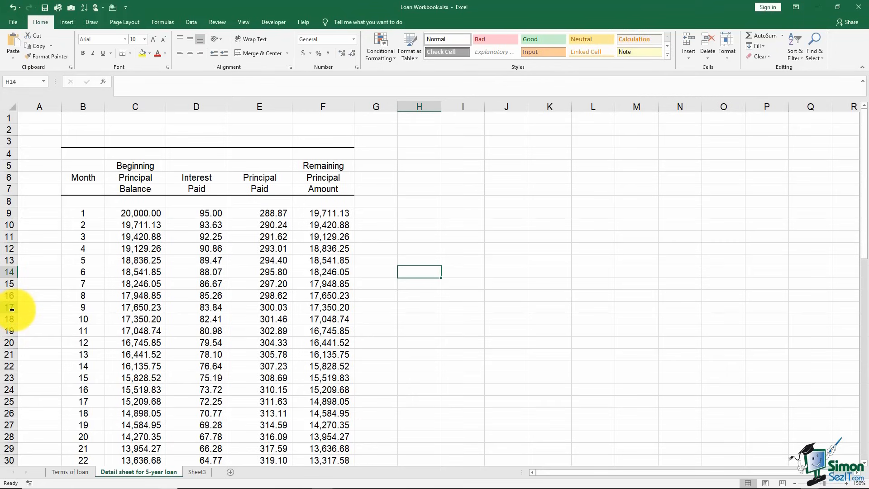
{"action": "left_click", "coordinate": [42, 201]}
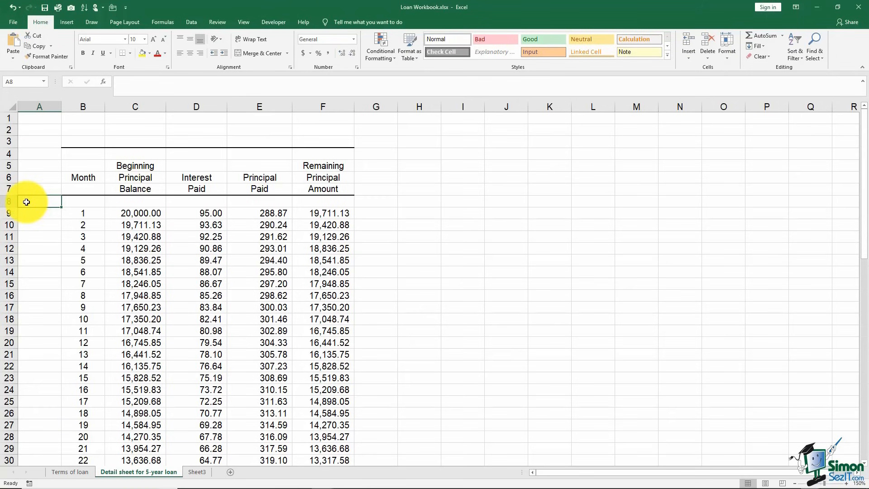
{"action": "left_click", "coordinate": [243, 22]}
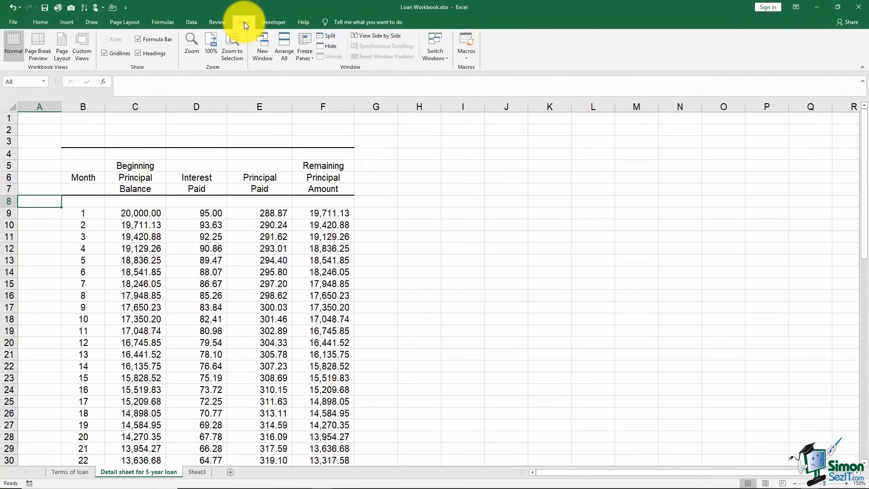
{"action": "left_click", "coordinate": [307, 58]}
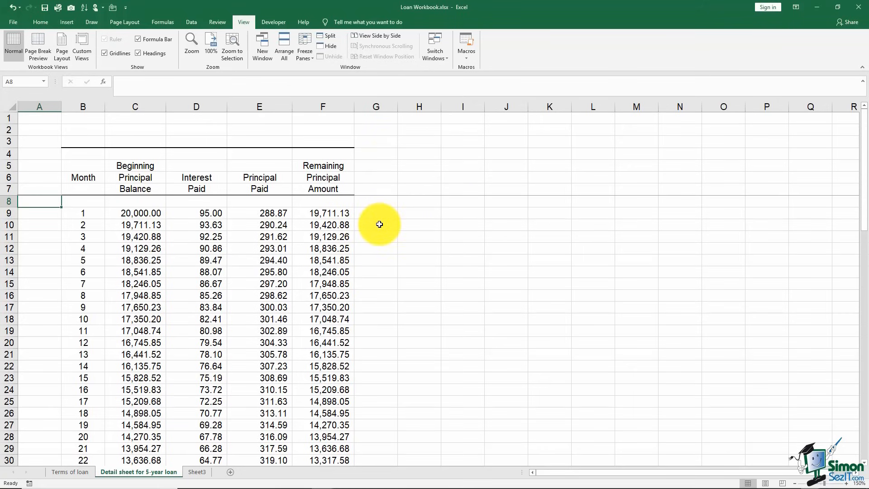
- Check the frozen headings against the schedule down to the totals row, and unfreeze the panes
{"action": "scroll", "coordinate": [379, 224], "scroll_direction": "down", "scroll_amount": 14}
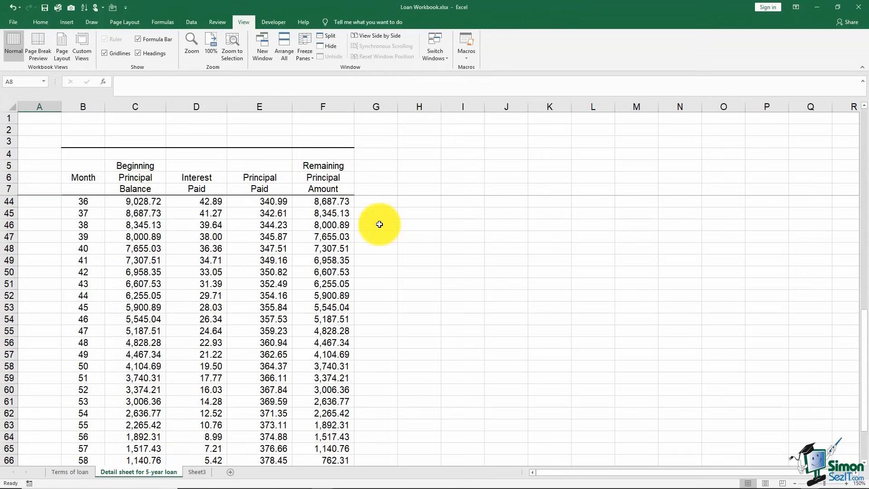
{"action": "scroll", "coordinate": [379, 224], "scroll_direction": "down", "scroll_amount": 4}
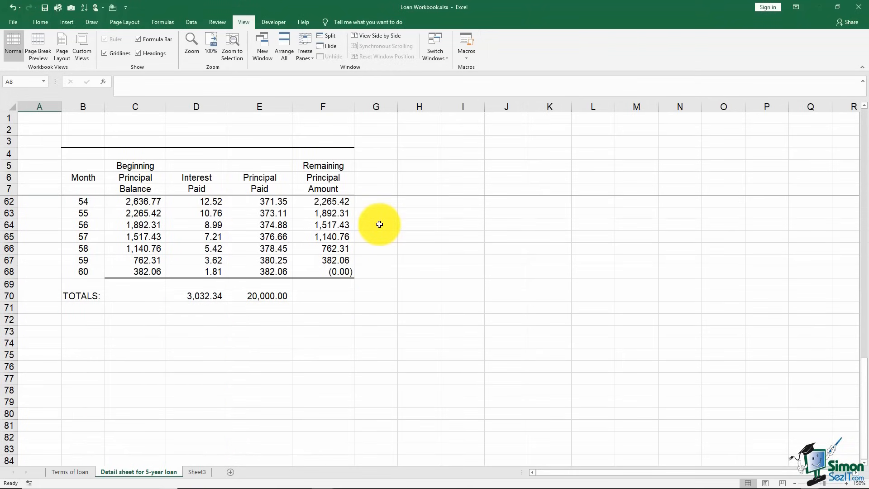
{"action": "scroll", "coordinate": [379, 224], "scroll_direction": "up", "scroll_amount": 2}
{"action": "scroll", "coordinate": [379, 224], "scroll_direction": "up", "scroll_amount": 12}
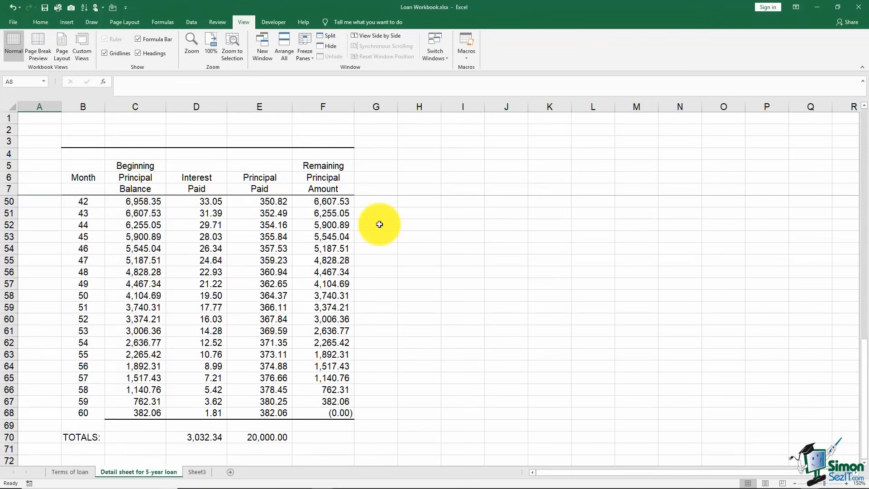
{"action": "scroll", "coordinate": [379, 224], "scroll_direction": "up", "scroll_amount": 4}
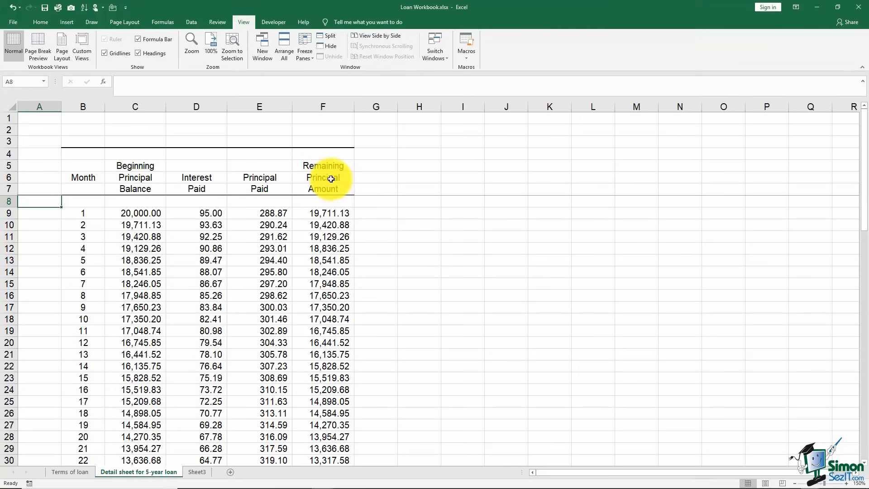
{"action": "left_click", "coordinate": [307, 56]}
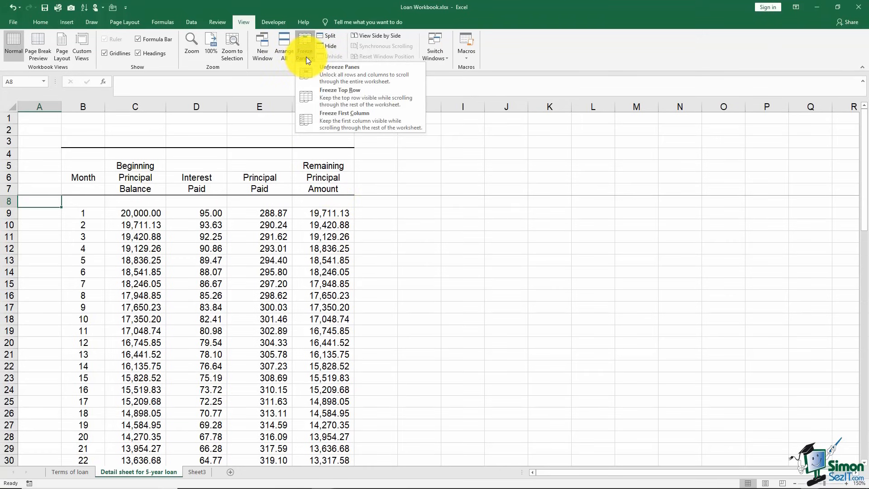
{"action": "left_click", "coordinate": [333, 75]}
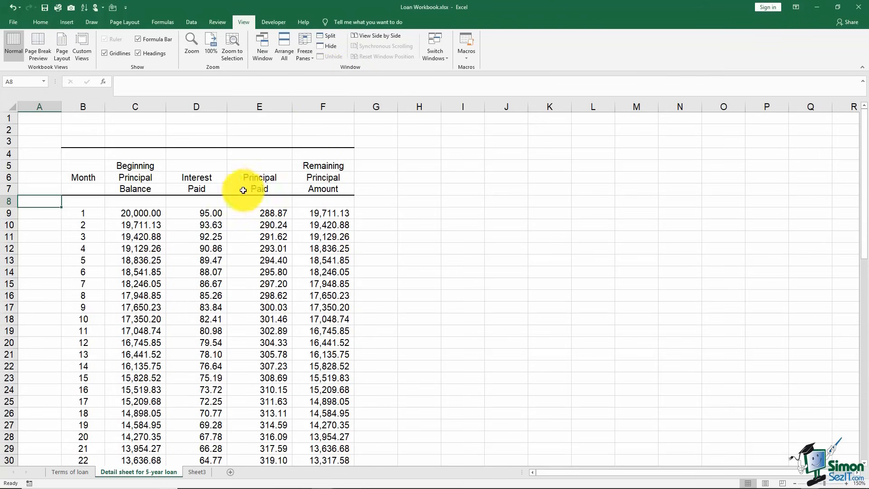
- Freeze the heading rows above row 8 and columns A and B, and check them against the totals at the sheet's end
{"action": "left_click", "coordinate": [121, 200]}
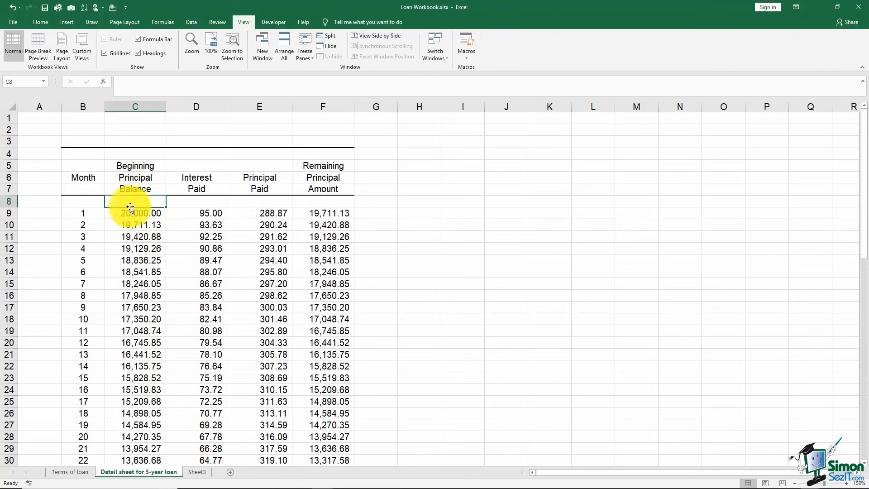
{"action": "left_click", "coordinate": [305, 58]}
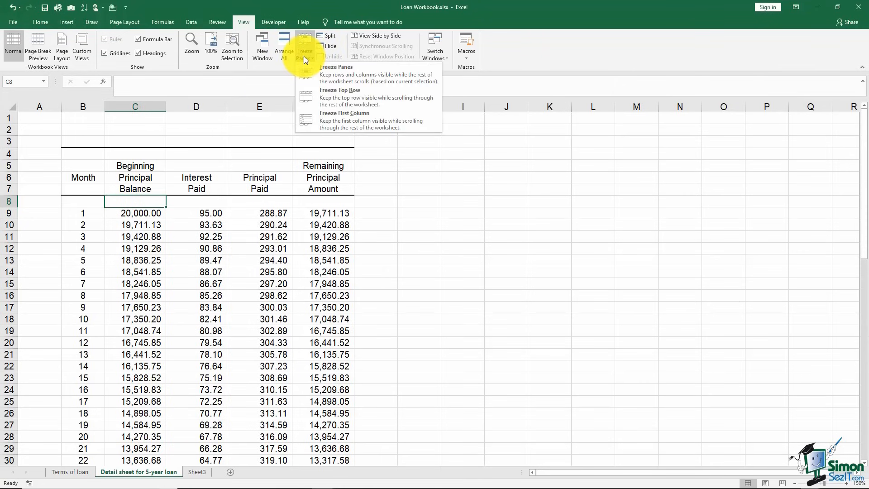
{"action": "left_click", "coordinate": [324, 75]}
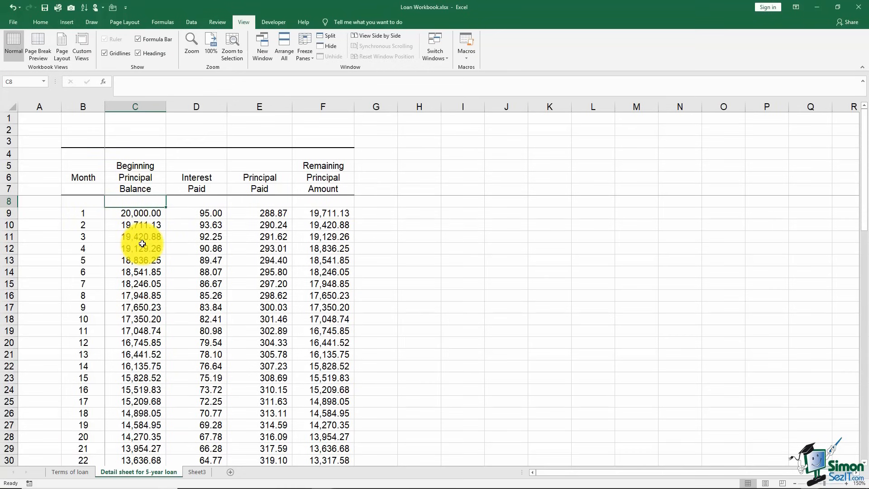
{"action": "scroll", "coordinate": [142, 243], "scroll_direction": "down", "scroll_amount": 8}
{"action": "scroll", "coordinate": [142, 244], "scroll_direction": "down", "scroll_amount": 8}
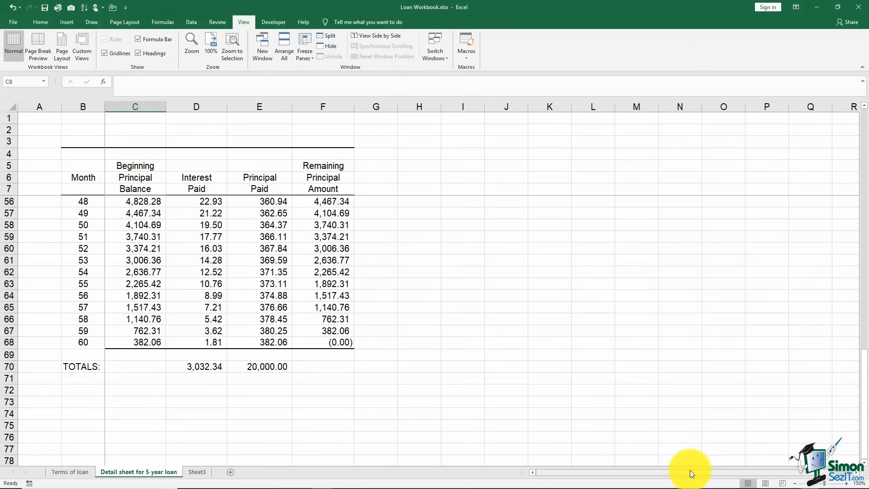
{"action": "mouse_move", "coordinate": [690, 470]}
{"action": "left_mouse_down"}
{"action": "mouse_move", "coordinate": [719, 472]}
{"action": "mouse_move", "coordinate": [675, 474]}
{"action": "left_mouse_up"}
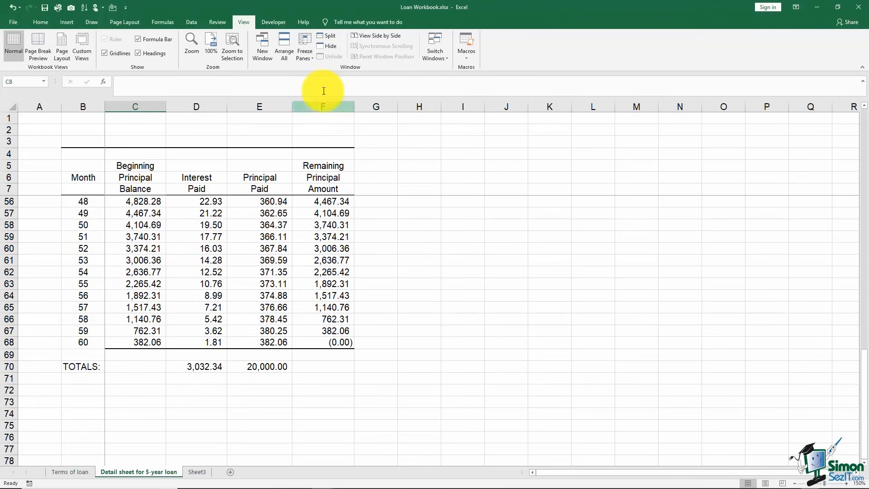
- Unfreeze the panes on the 5-year loan detail sheet
{"action": "left_click", "coordinate": [306, 56]}
{"action": "left_click", "coordinate": [320, 74]}
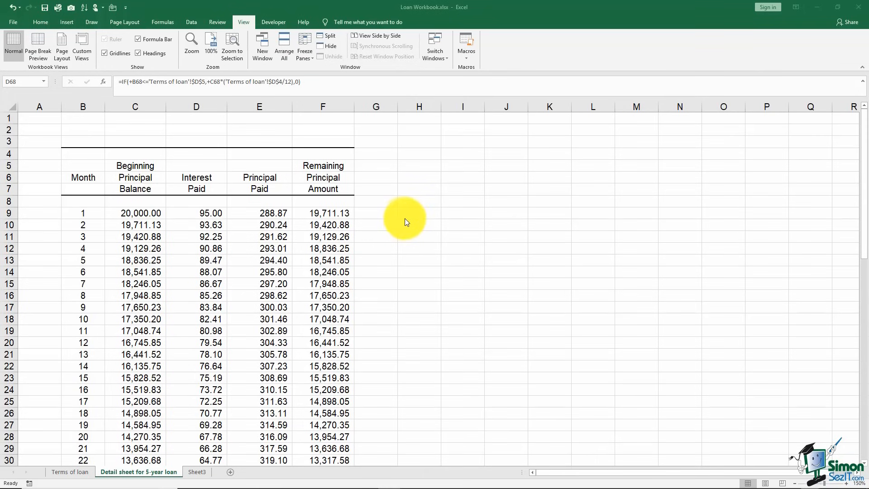
- Compare the Interest Paid formula for month 1 in D9 with the one for month 60 in D68
{"action": "left_click", "coordinate": [10, 212]}
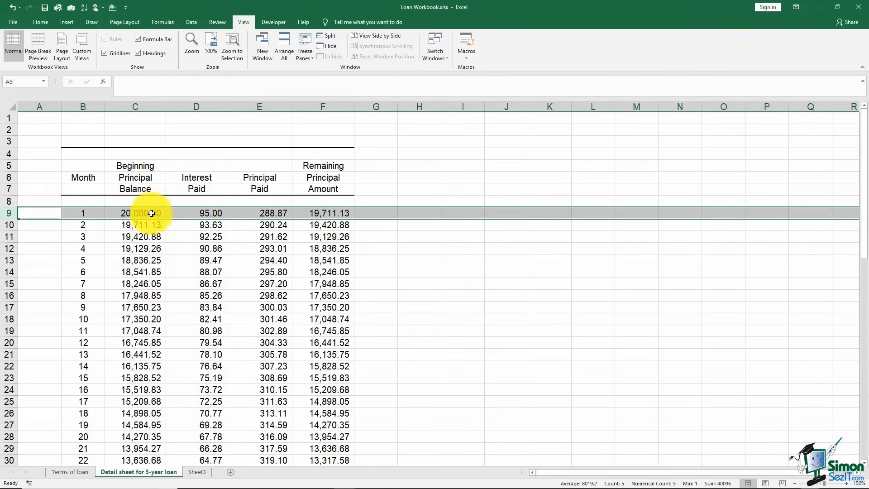
{"action": "left_click", "coordinate": [188, 213]}
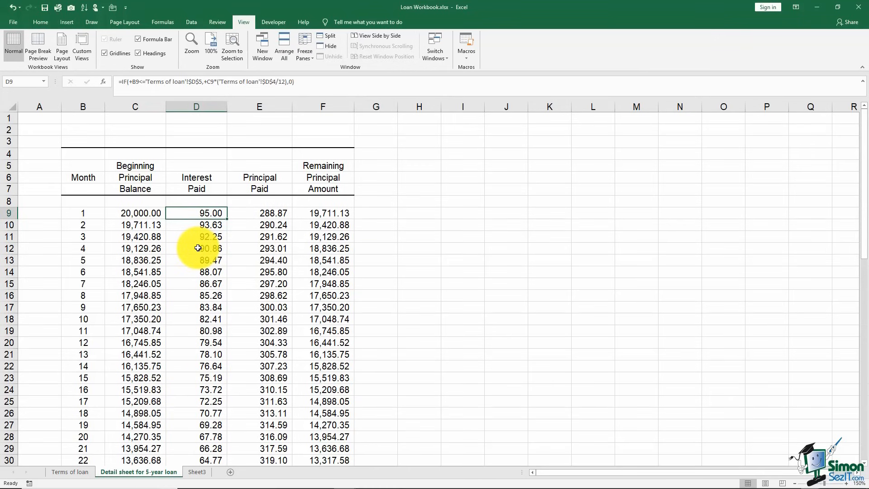
{"action": "scroll", "coordinate": [206, 255], "scroll_direction": "down", "scroll_amount": 12}
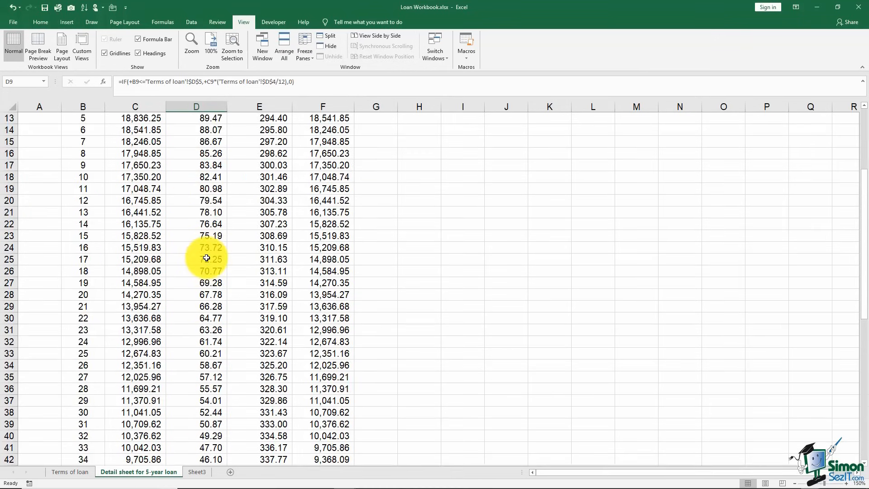
{"action": "scroll", "coordinate": [206, 258], "scroll_direction": "down", "scroll_amount": 6}
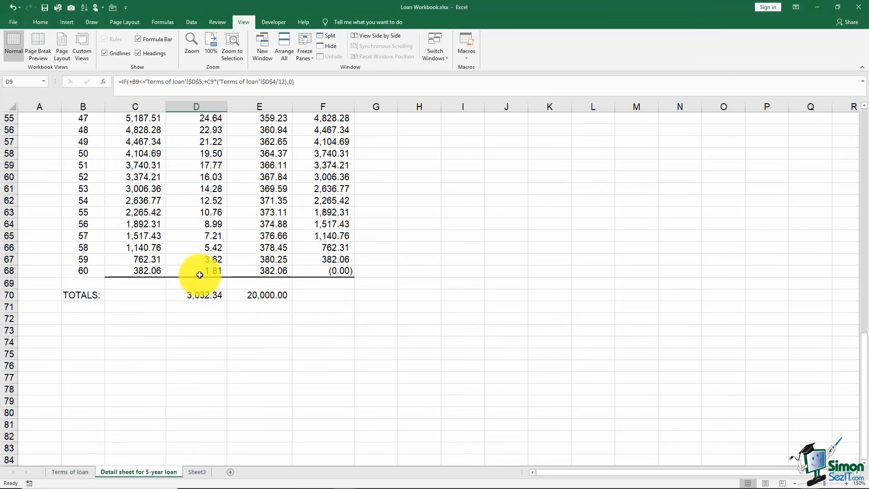
{"action": "left_click", "coordinate": [199, 271]}
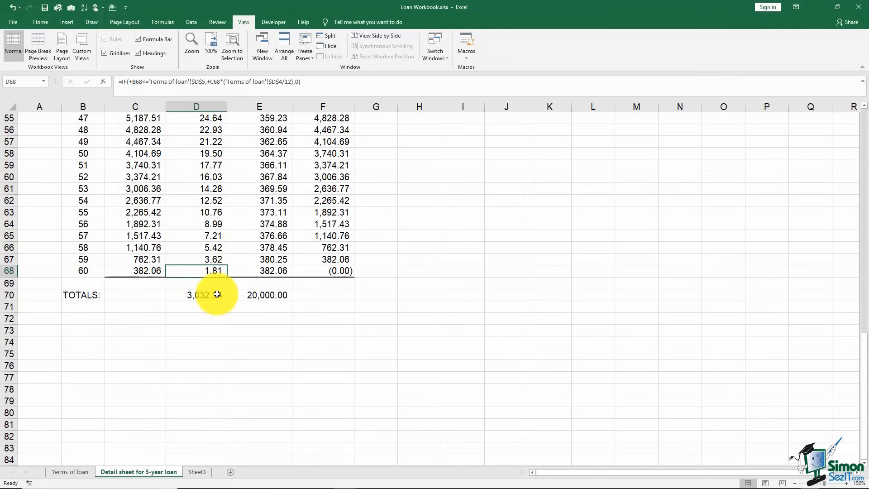
{"action": "scroll", "coordinate": [216, 294], "scroll_direction": "up", "scroll_amount": 12}
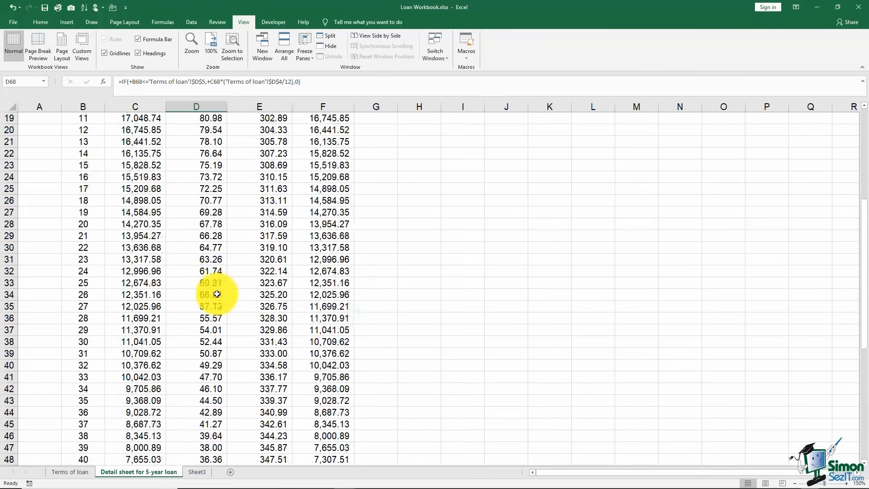
{"action": "scroll", "coordinate": [217, 294], "scroll_direction": "up", "scroll_amount": 6}
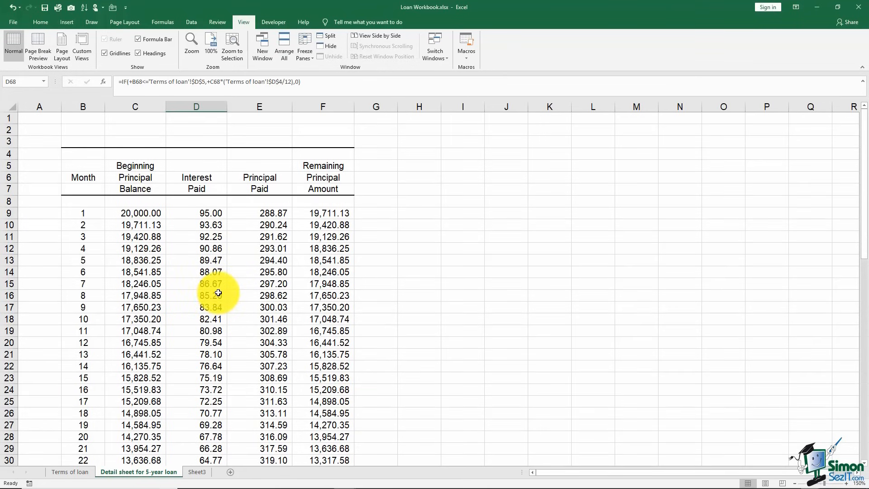
- Split the sheet horizontally above row 8 and move the divider down to just below row 11
{"action": "left_click", "coordinate": [50, 202]}
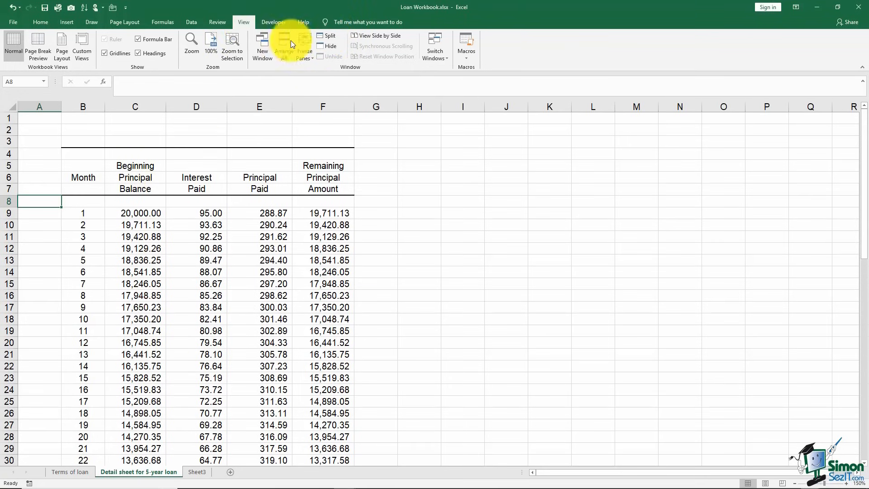
{"action": "left_click", "coordinate": [329, 36]}
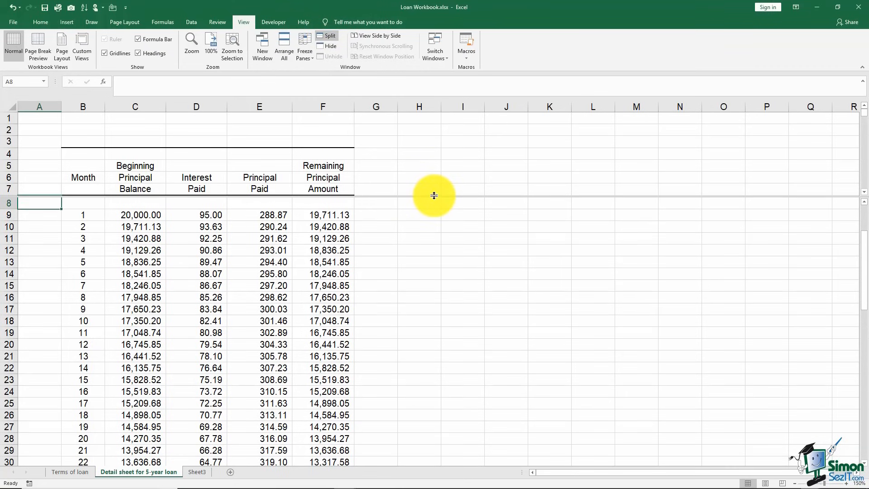
{"action": "left_click_drag", "start_coordinate": [435, 196], "coordinate": [441, 237]}
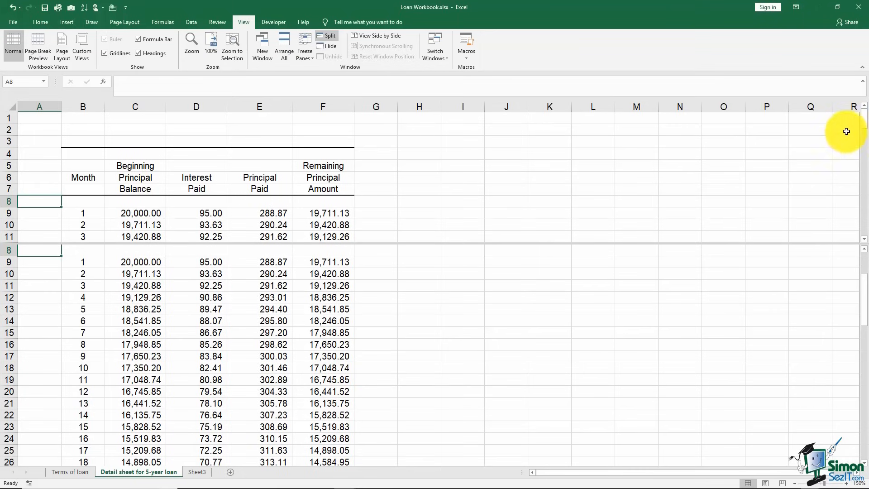
- Bring the totals into view in the lower pane and compare the Interest Paid formulas in D9 and D68
{"action": "mouse_move", "coordinate": [865, 126]}
{"action": "left_mouse_down"}
{"action": "mouse_move", "coordinate": [865, 140]}
{"action": "mouse_move", "coordinate": [864, 122]}
{"action": "left_mouse_up"}
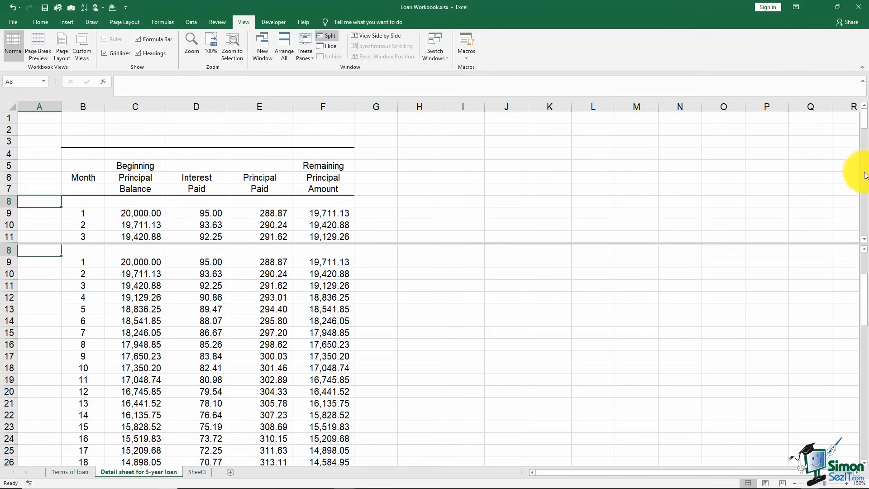
{"action": "left_click_drag", "start_coordinate": [865, 279], "coordinate": [865, 414]}
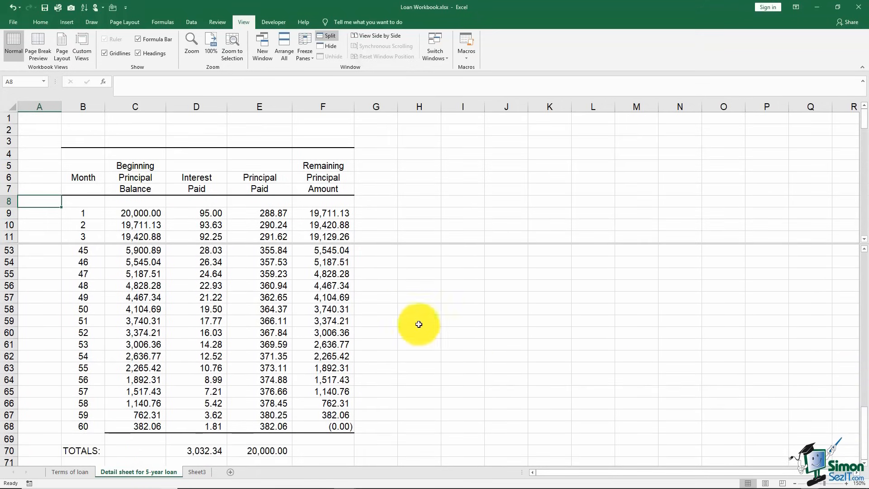
{"action": "scroll", "coordinate": [368, 301], "scroll_direction": "down", "scroll_amount": 2}
{"action": "scroll", "coordinate": [368, 301], "scroll_direction": "down", "scroll_amount": 2}
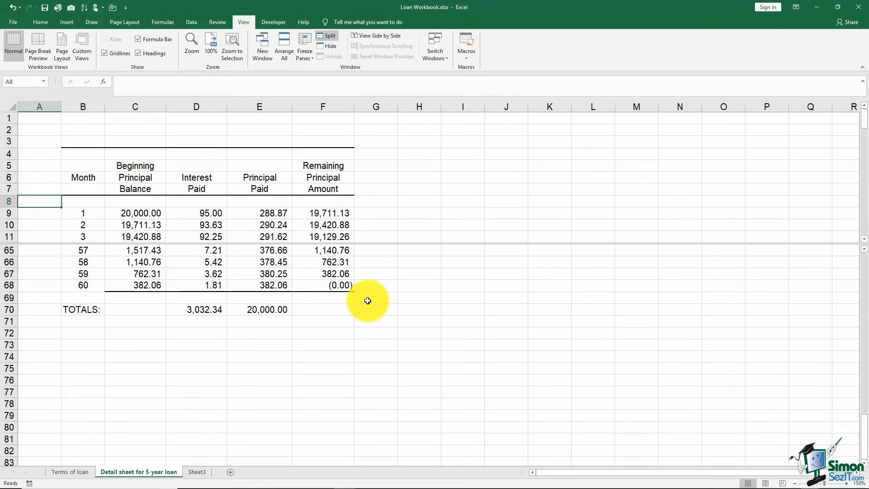
{"action": "left_click", "coordinate": [211, 214]}
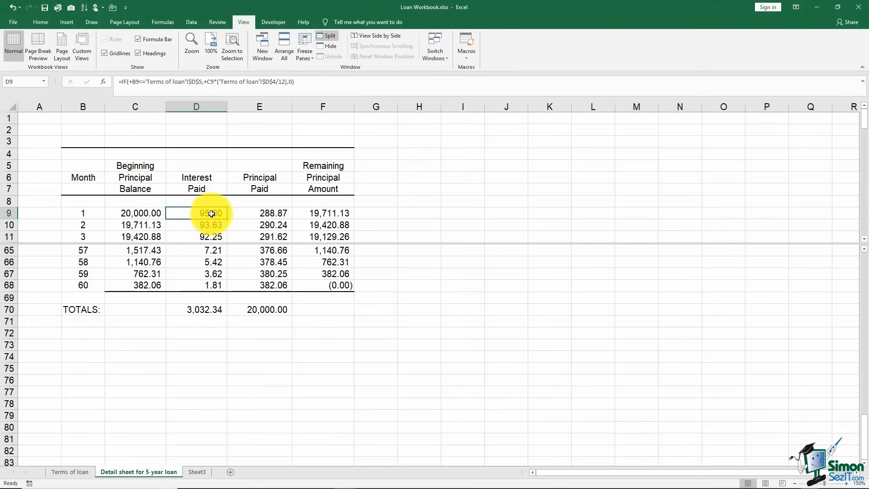
{"action": "left_click", "coordinate": [203, 286]}
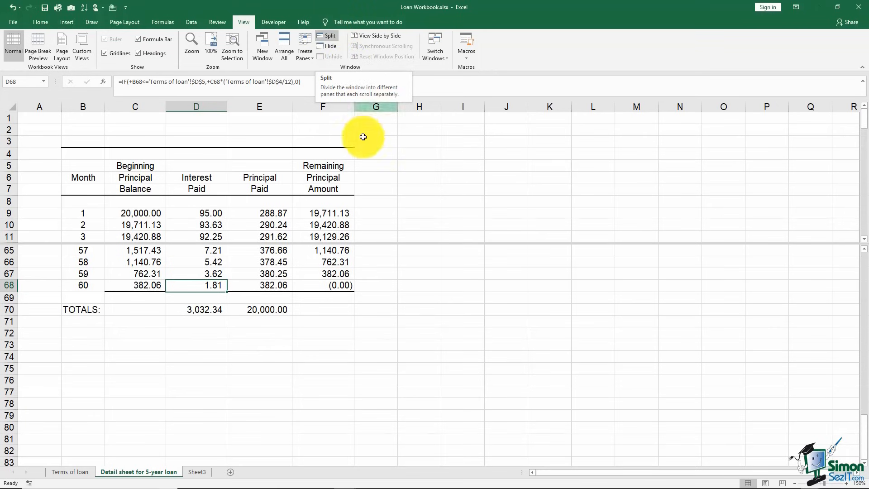
- Replace the horizontal split with a four-pane split at cell C8, placing the horizontal divider below row 10
{"action": "left_click_drag", "start_coordinate": [373, 243], "coordinate": [382, 109]}
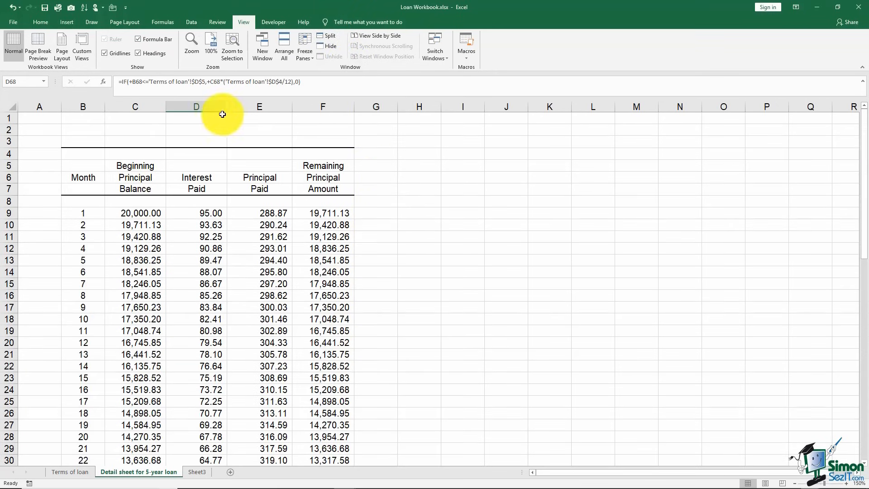
{"action": "left_click", "coordinate": [143, 201]}
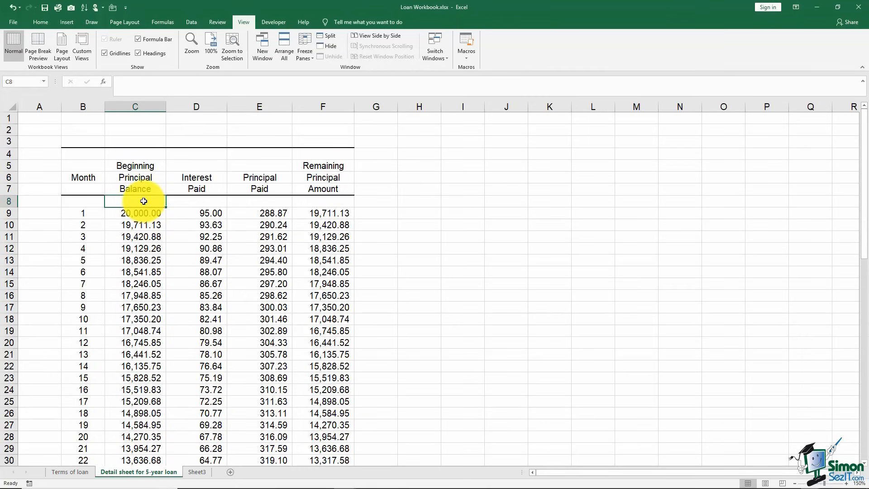
{"action": "left_click", "coordinate": [324, 35]}
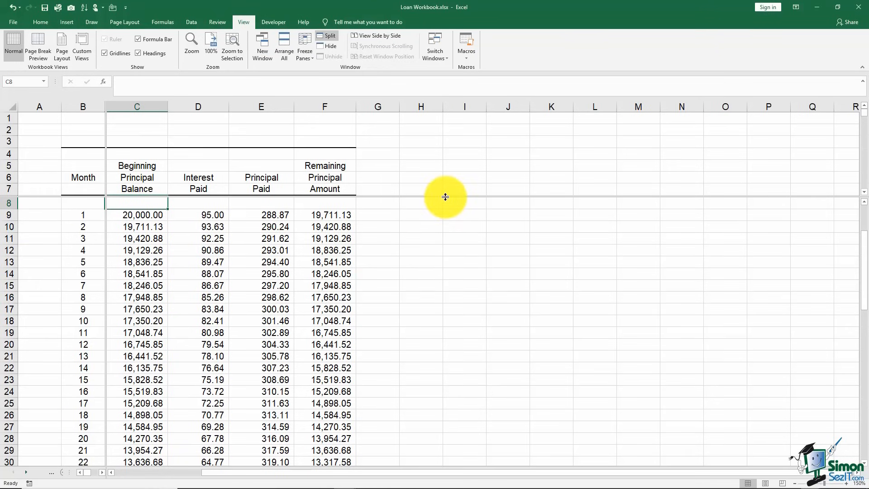
{"action": "left_click_drag", "start_coordinate": [445, 199], "coordinate": [449, 230]}
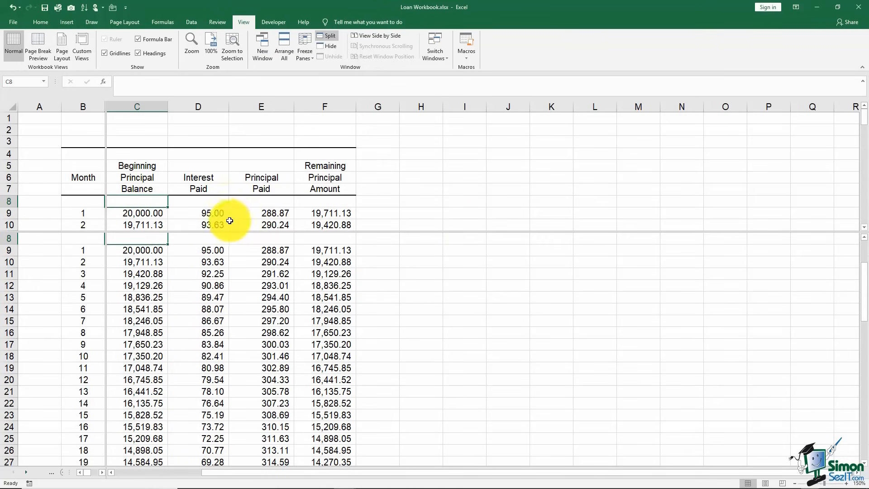
- View the totals and the Remaining Principal Amount column beside the Month column in the split panes, and remove the split
{"action": "scroll", "coordinate": [380, 280], "scroll_direction": "down", "scroll_amount": 2}
{"action": "scroll", "coordinate": [380, 281], "scroll_direction": "down", "scroll_amount": 16}
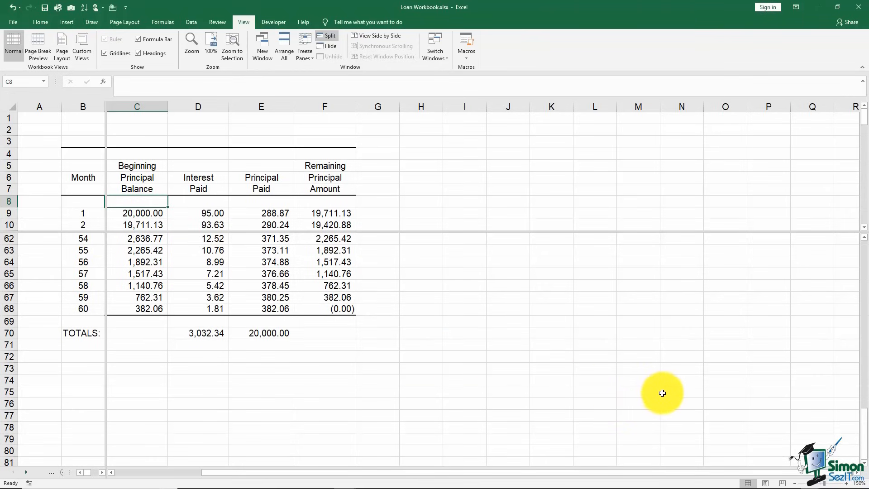
{"action": "left_click", "coordinate": [857, 473]}
{"action": "left_click", "coordinate": [857, 473]}
{"action": "left_click", "coordinate": [857, 473]}
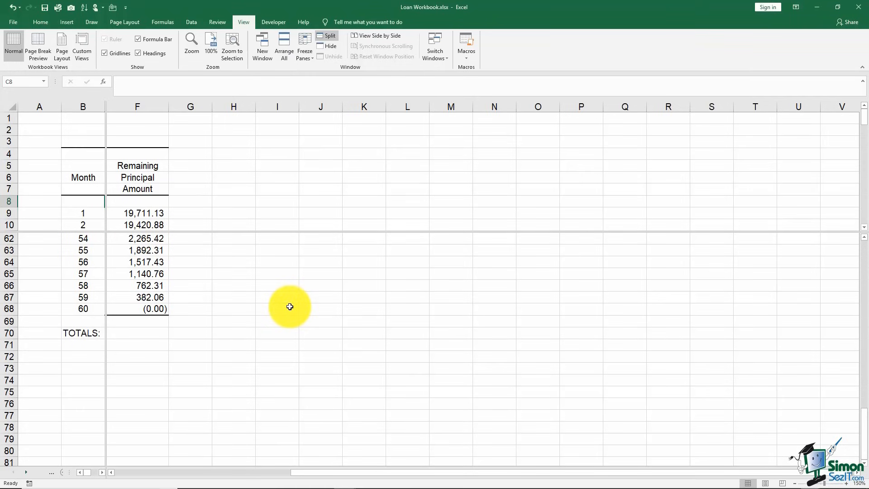
{"action": "left_click", "coordinate": [331, 35]}
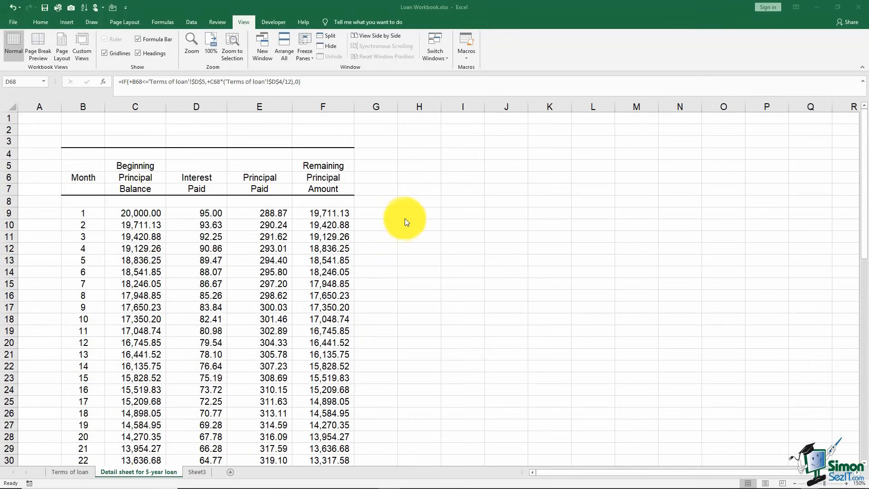
- Check the month 1 interest formula in D9 against the month 60 formula in D68 in the unsplit sheet
{"action": "left_click", "coordinate": [10, 213]}
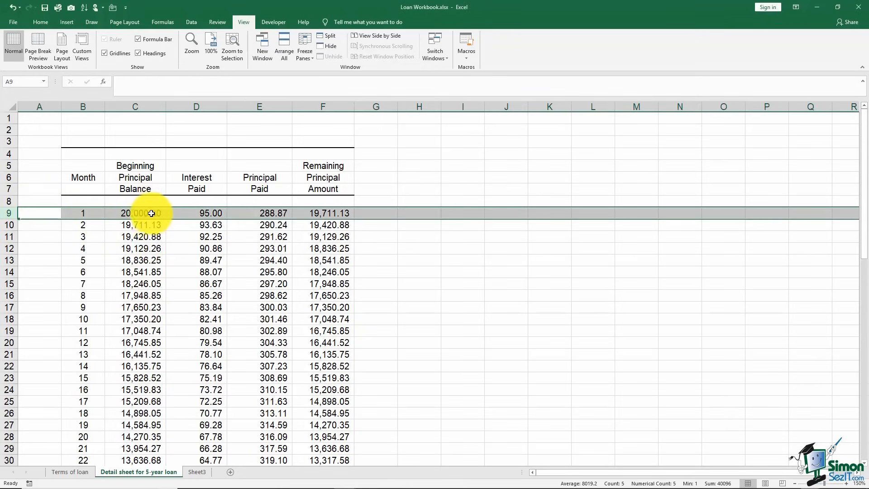
{"action": "left_click", "coordinate": [188, 213]}
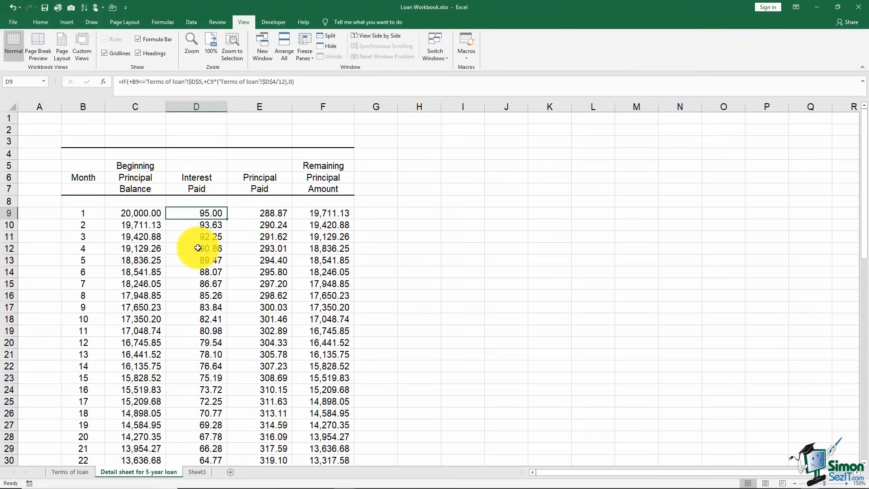
{"action": "scroll", "coordinate": [204, 254], "scroll_direction": "down", "scroll_amount": 12}
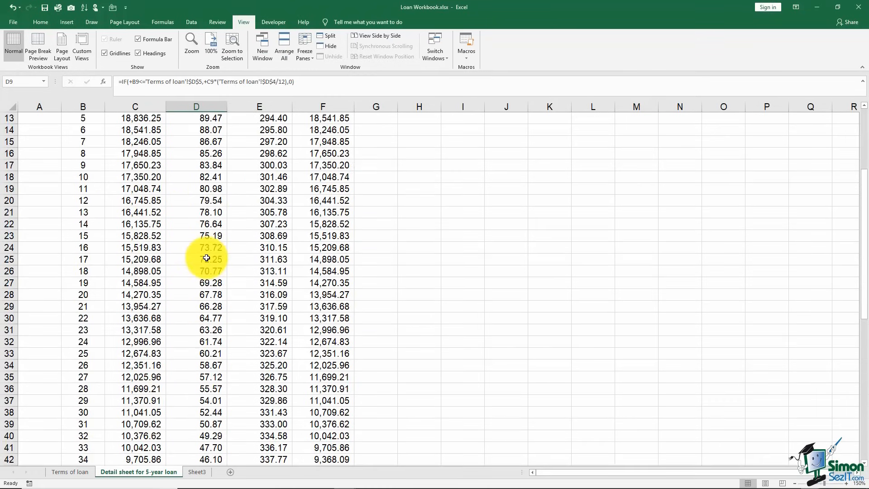
{"action": "scroll", "coordinate": [206, 258], "scroll_direction": "down", "scroll_amount": 6}
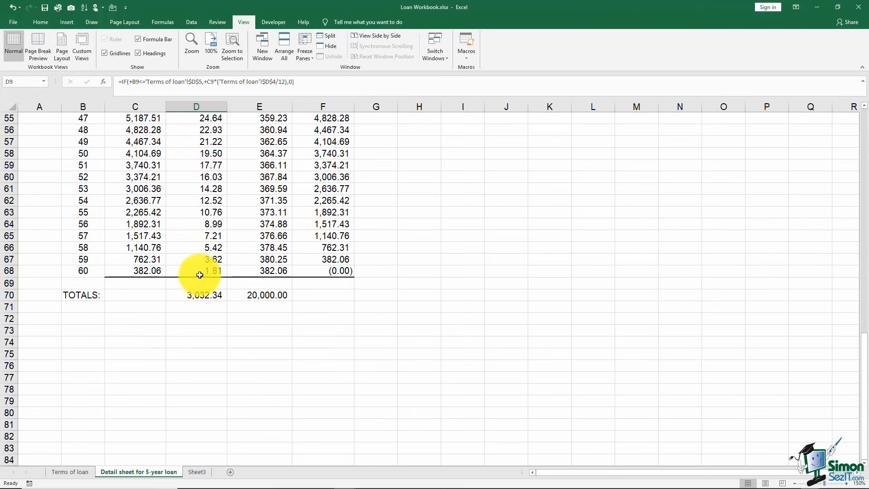
{"action": "left_click", "coordinate": [199, 271]}
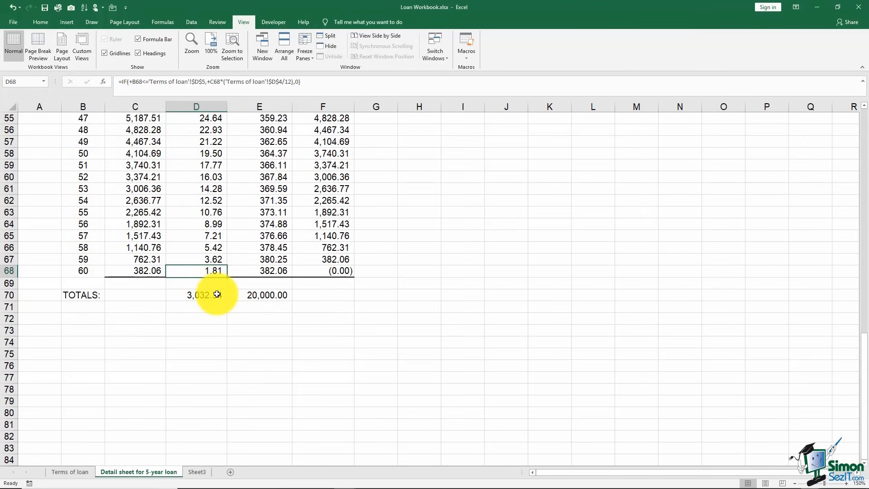
{"action": "scroll", "coordinate": [217, 295], "scroll_direction": "up", "scroll_amount": 18}
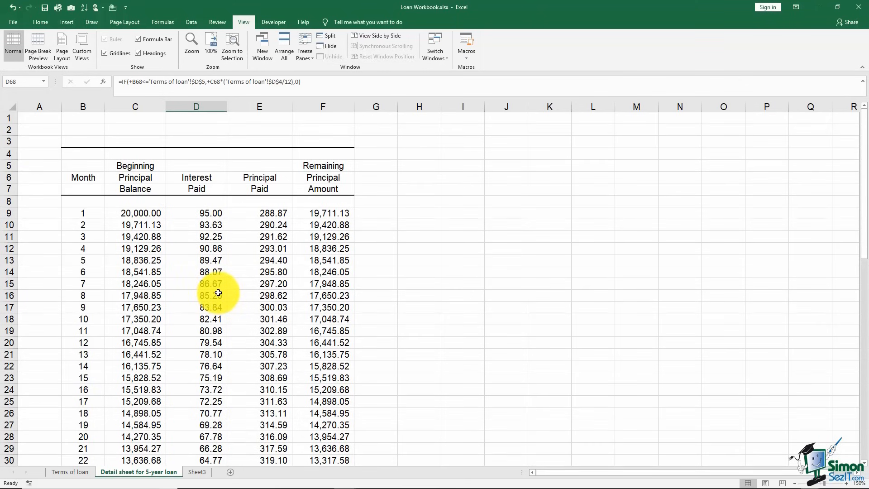
- Split the detail sheet horizontally above row 8 and move the divider to just below row 11
{"action": "left_click", "coordinate": [50, 202]}
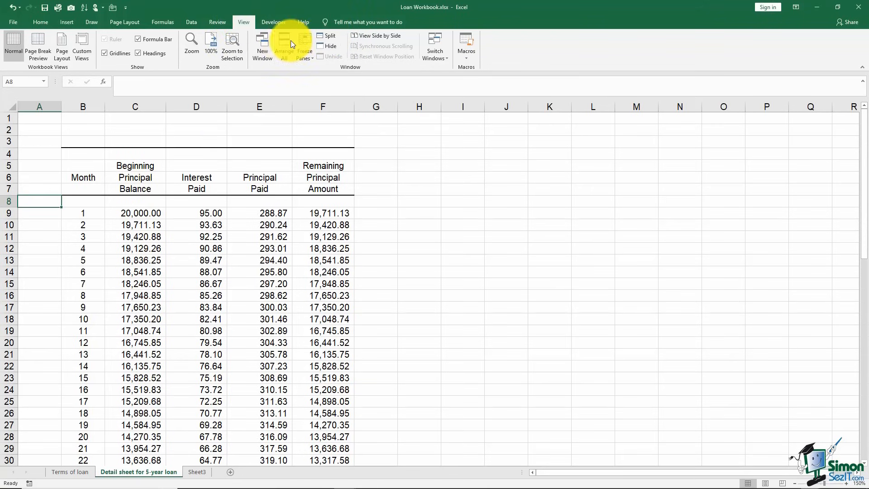
{"action": "left_click", "coordinate": [329, 36]}
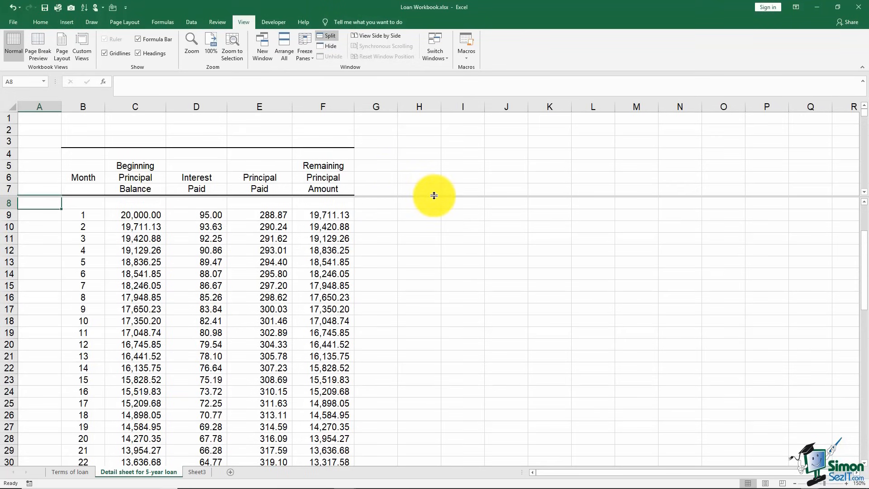
{"action": "left_click_drag", "start_coordinate": [434, 195], "coordinate": [441, 238]}
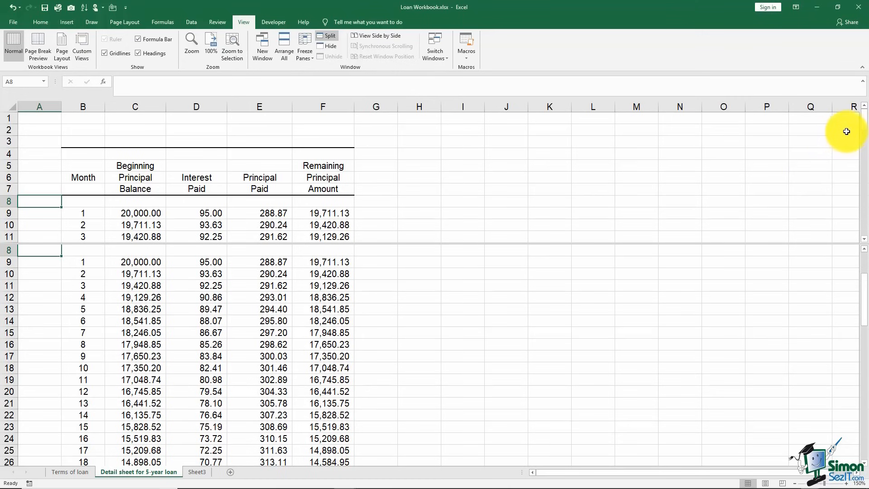
- Show the TOTALS row in the lower pane and compare the Interest Paid formulas for month 1 in D9 and month 60 in D68
{"action": "mouse_move", "coordinate": [865, 126]}
{"action": "left_mouse_down"}
{"action": "mouse_move", "coordinate": [865, 139]}
{"action": "mouse_move", "coordinate": [866, 119]}
{"action": "left_mouse_up"}
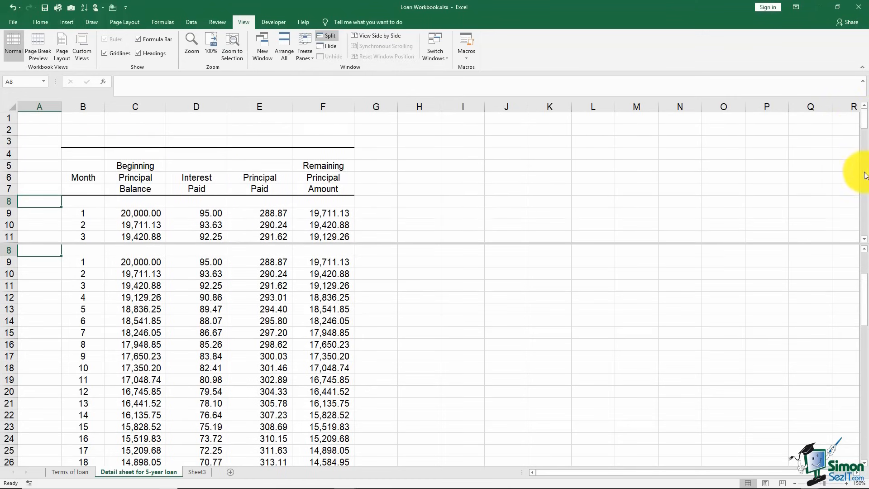
{"action": "left_click_drag", "start_coordinate": [864, 277], "coordinate": [865, 416]}
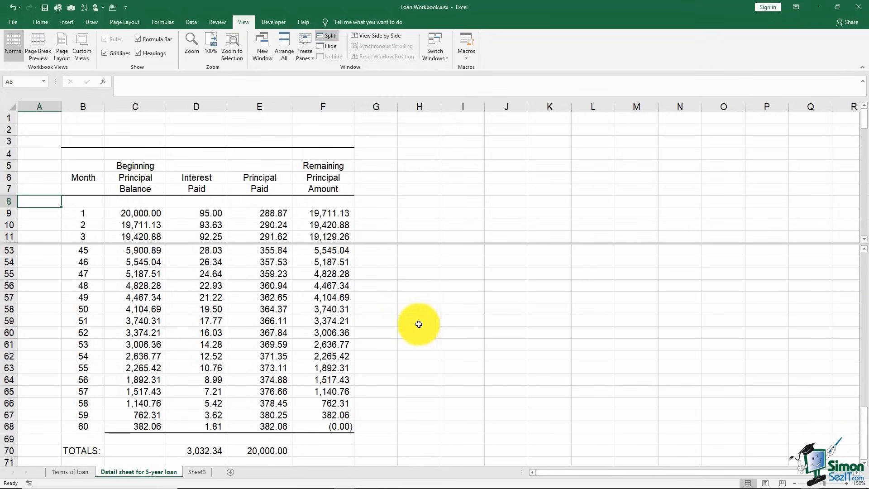
{"action": "scroll", "coordinate": [368, 301], "scroll_direction": "down", "scroll_amount": 2}
{"action": "scroll", "coordinate": [368, 301], "scroll_direction": "down", "scroll_amount": 2}
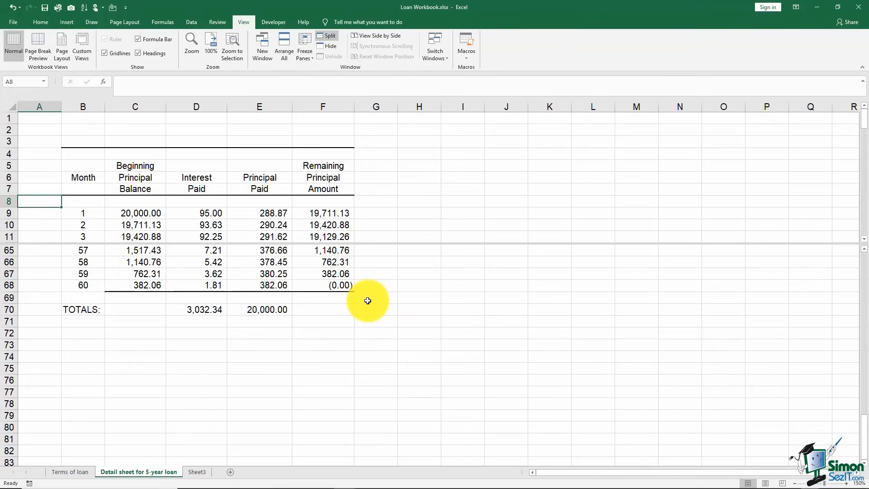
{"action": "left_click", "coordinate": [210, 213]}
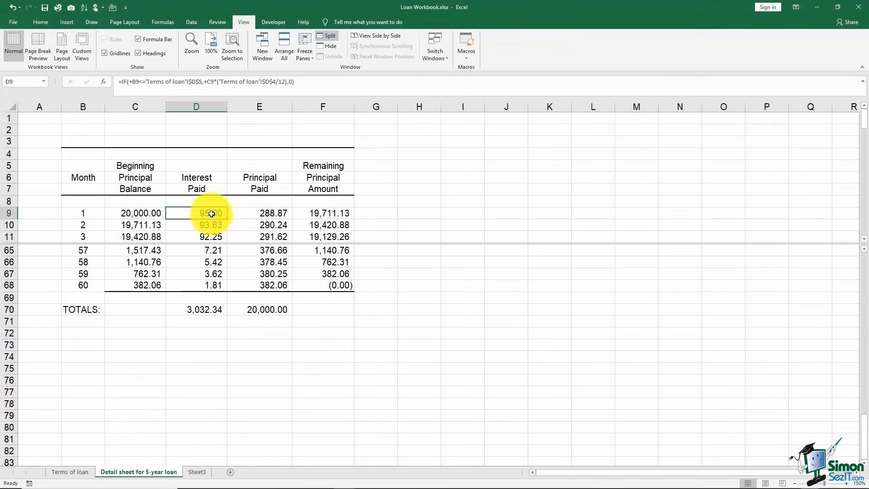
{"action": "left_click", "coordinate": [203, 286]}
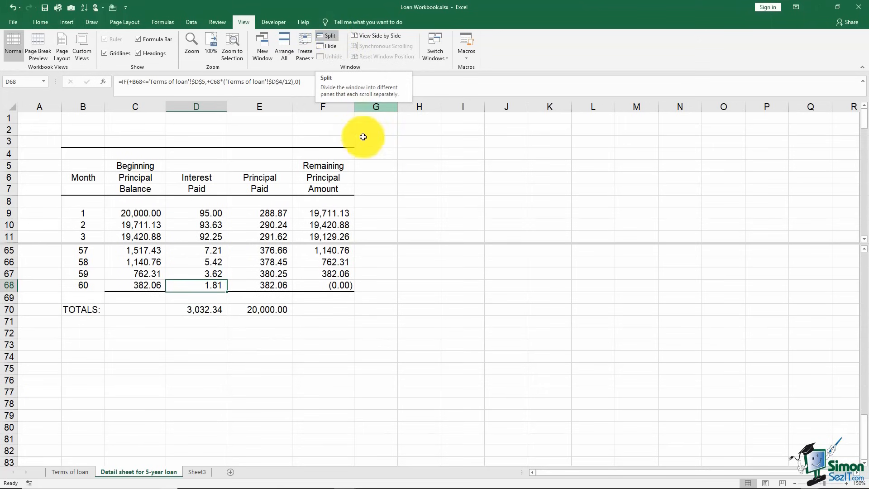
- Replace the horizontal split with a four-pane split at cell C8 and place the horizontal divider below row 10
{"action": "left_click_drag", "start_coordinate": [373, 243], "coordinate": [384, 112]}
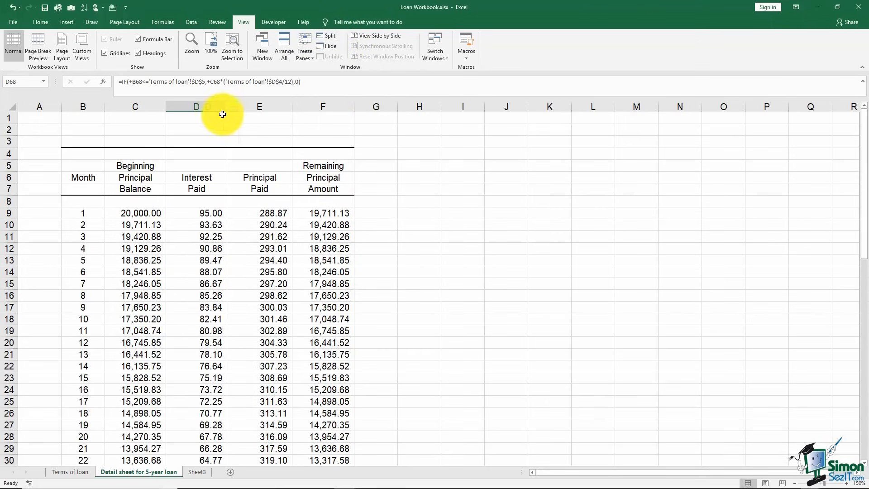
{"action": "left_click", "coordinate": [144, 201]}
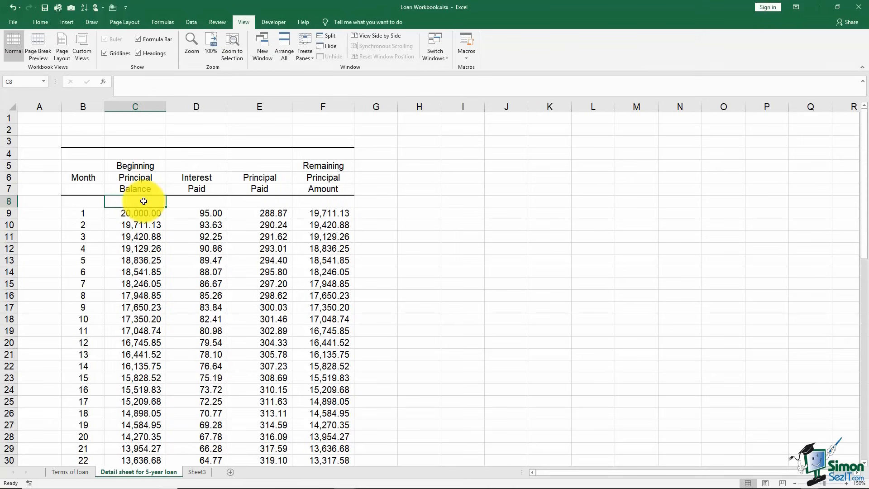
{"action": "left_click", "coordinate": [324, 35]}
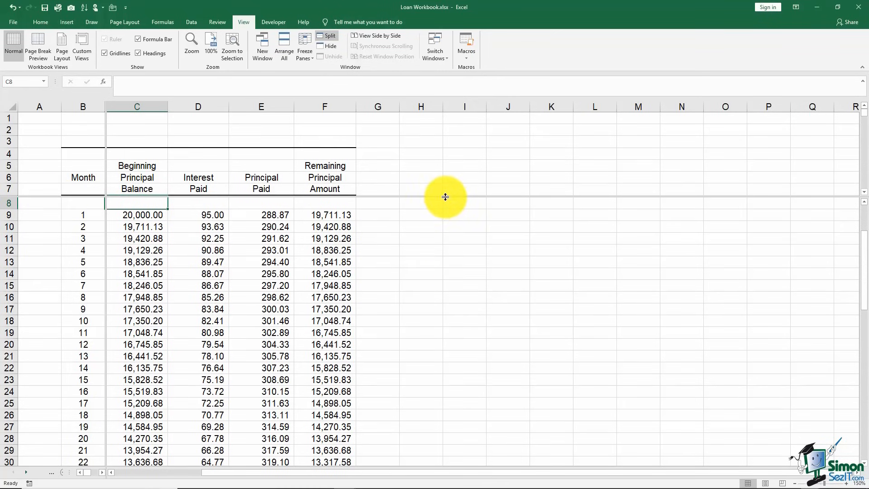
{"action": "left_click_drag", "start_coordinate": [444, 196], "coordinate": [448, 230]}
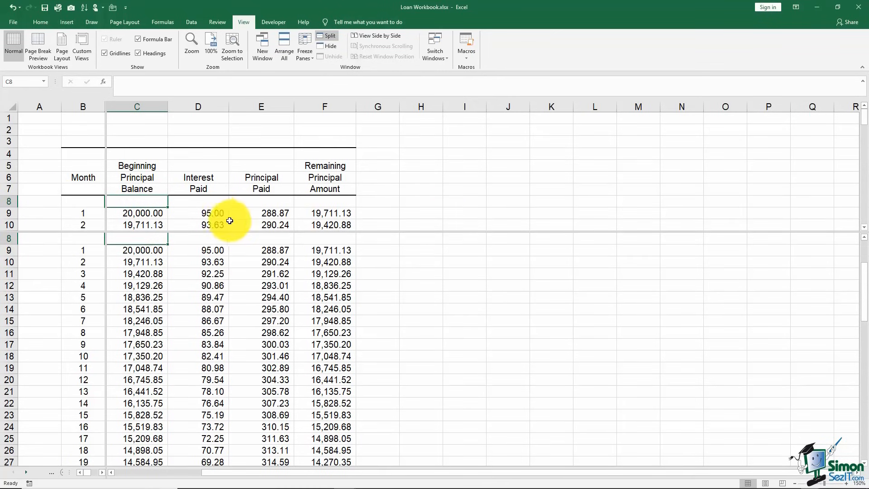
- View the totals and the Remaining Principal Amount column beside the Month column in the four panes, and remove the split
{"action": "scroll", "coordinate": [380, 280], "scroll_direction": "down", "scroll_amount": 2}
{"action": "scroll", "coordinate": [380, 280], "scroll_direction": "down", "scroll_amount": 16}
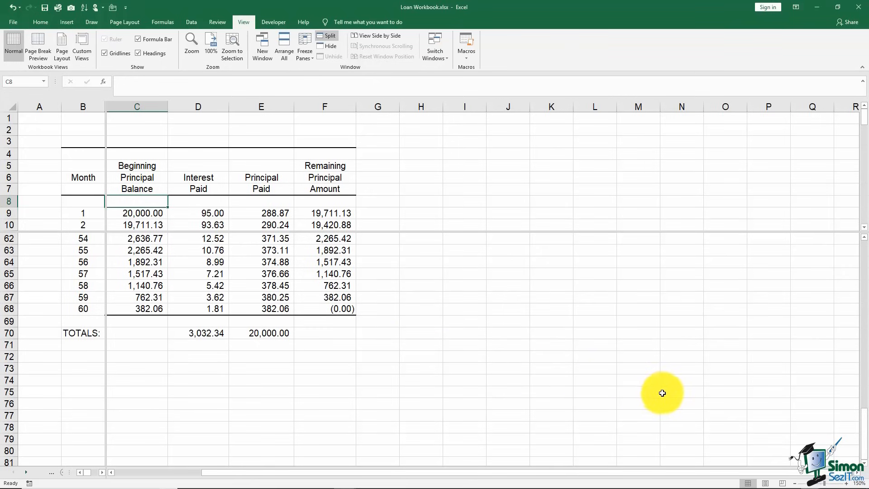
{"action": "left_click", "coordinate": [857, 473]}
{"action": "left_click", "coordinate": [858, 472]}
{"action": "left_click", "coordinate": [857, 472]}
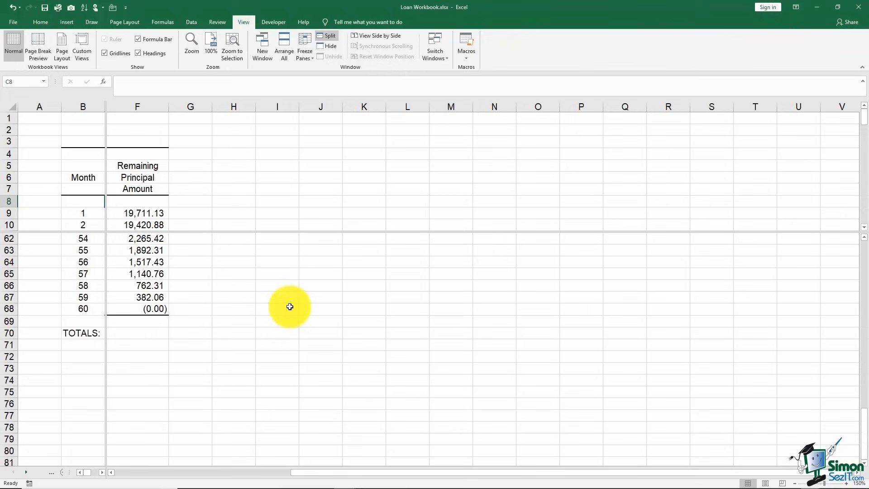
{"action": "left_click", "coordinate": [330, 35]}
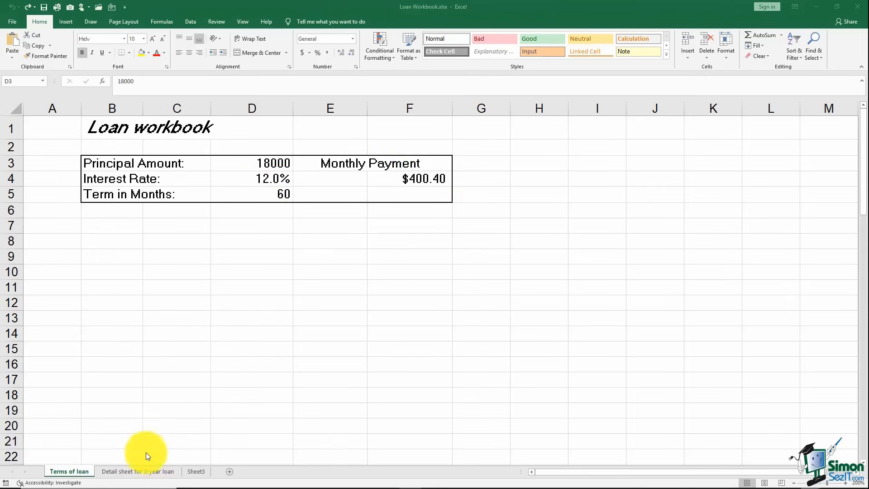
- Review the detail sheet for the 5-year loan from the column headings down to the TOTALS row
{"action": "left_click", "coordinate": [151, 471]}
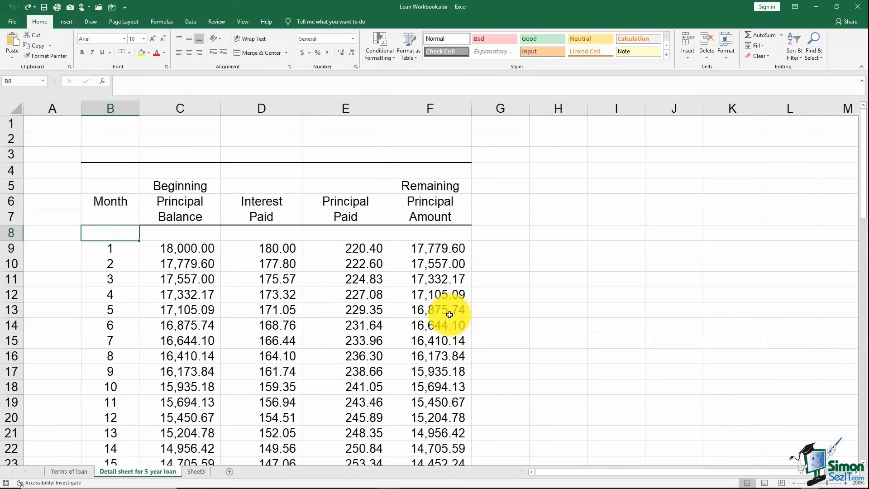
{"action": "scroll", "coordinate": [449, 315], "scroll_direction": "down", "scroll_amount": 20}
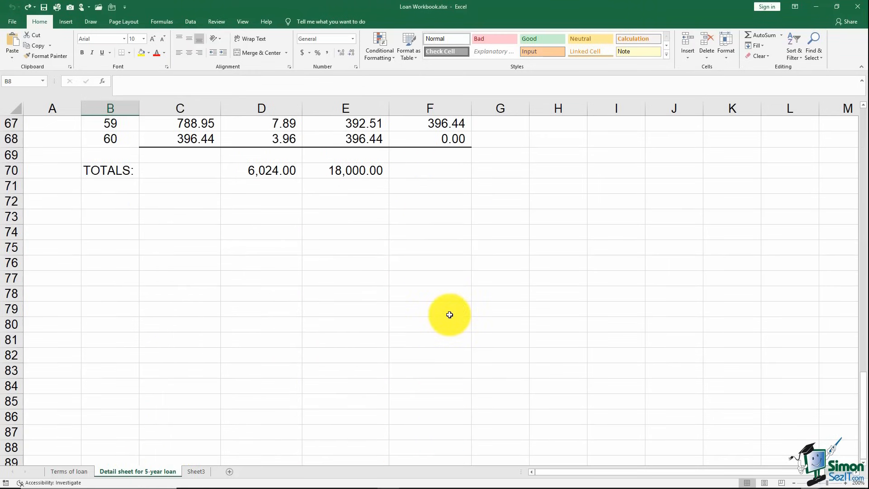
{"action": "left_click", "coordinate": [425, 171]}
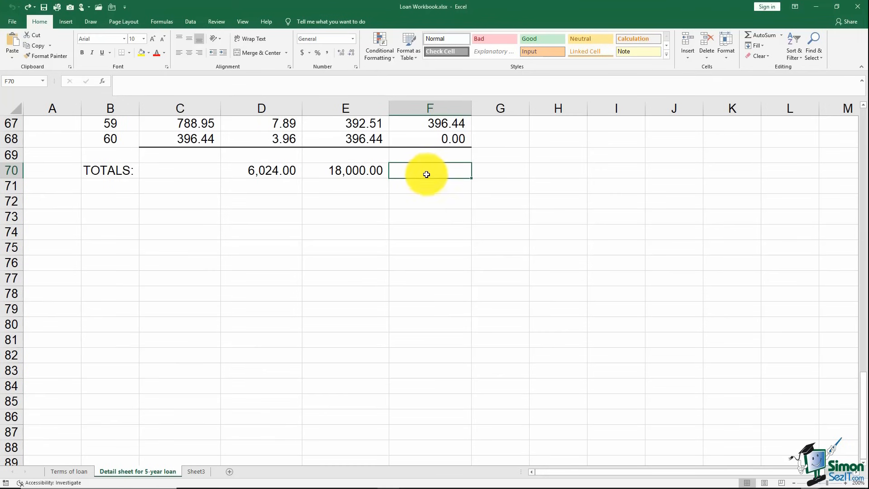
{"action": "scroll", "coordinate": [437, 242], "scroll_direction": "up", "scroll_amount": 20}
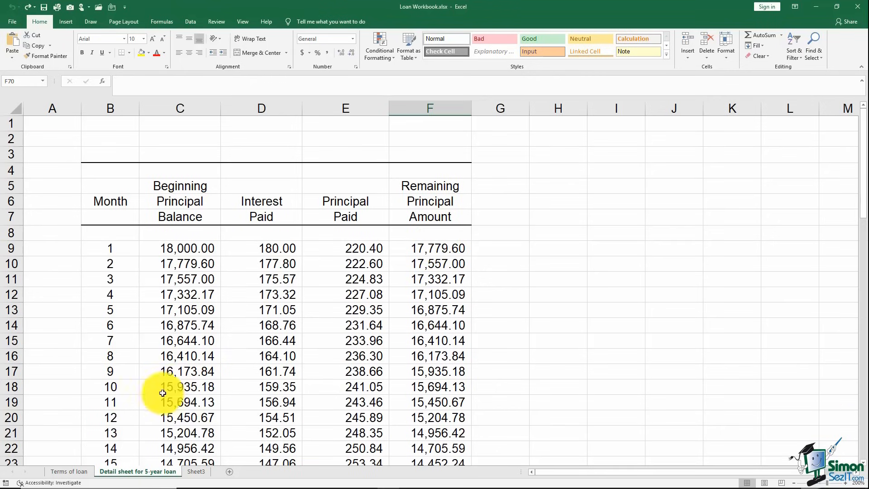
- Compare the month 1 beginning balance in C9 of the detail sheet with its source on the Terms of loan sheet
{"action": "left_click", "coordinate": [193, 250]}
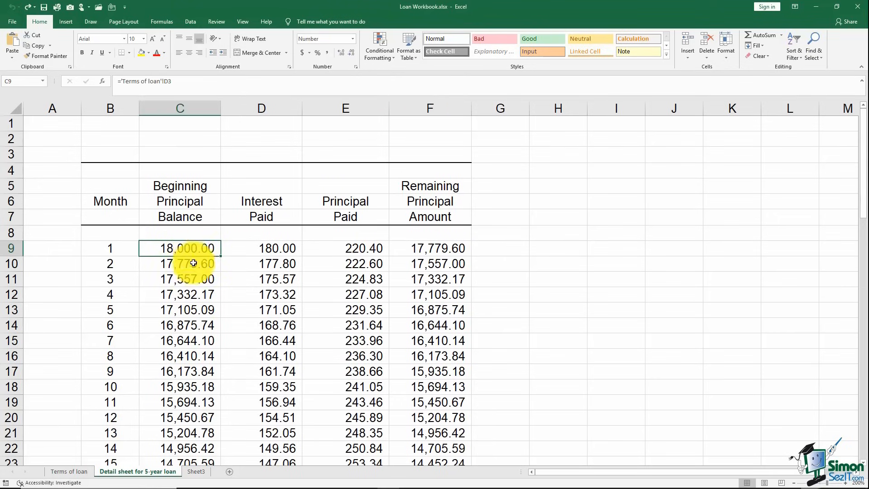
{"action": "left_click", "coordinate": [82, 473]}
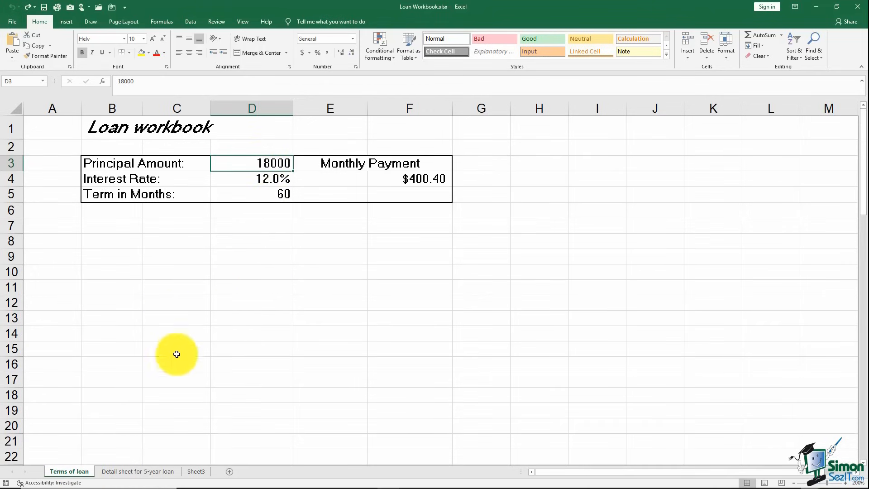
{"action": "left_click", "coordinate": [152, 472]}
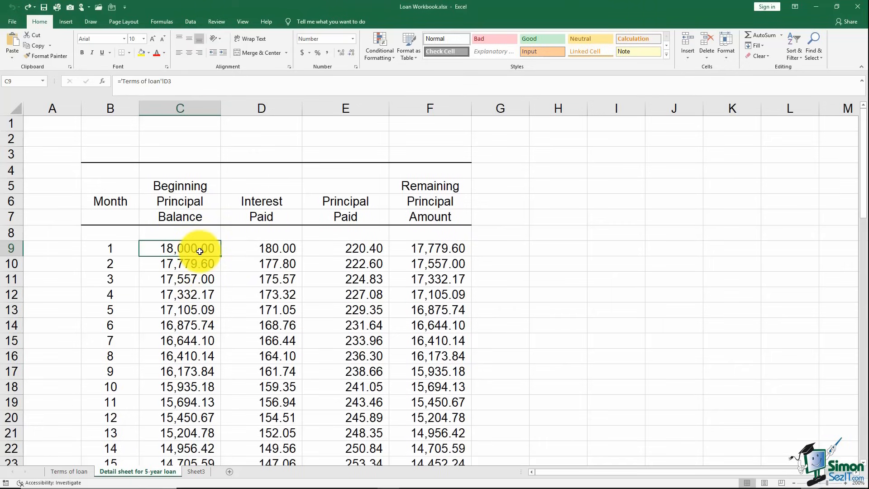
{"action": "left_click", "coordinate": [69, 470]}
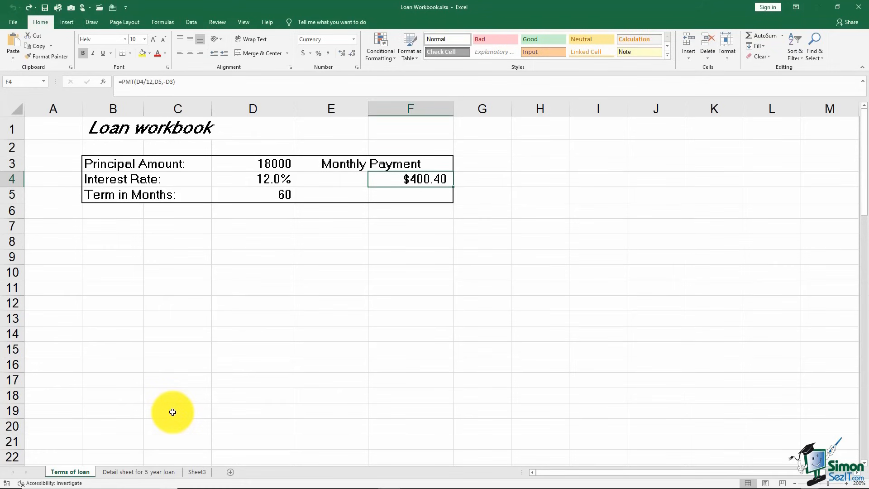
- Display the detail sheet for the 5-year loan in Page Layout view
{"action": "left_click", "coordinate": [139, 473]}
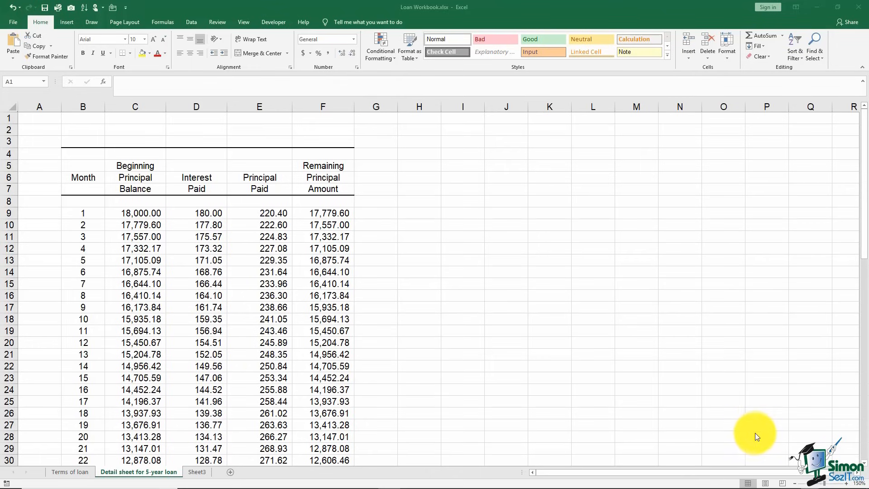
{"action": "left_click", "coordinate": [765, 484]}
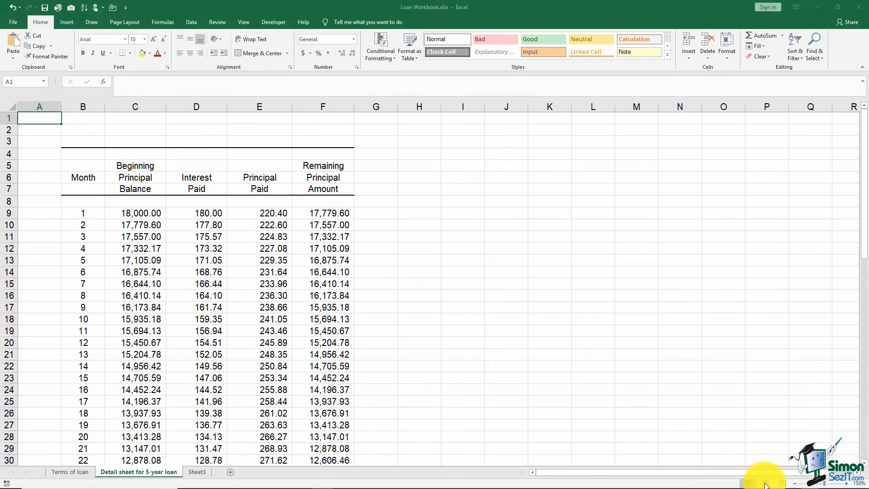
{"action": "left_click", "coordinate": [765, 484]}
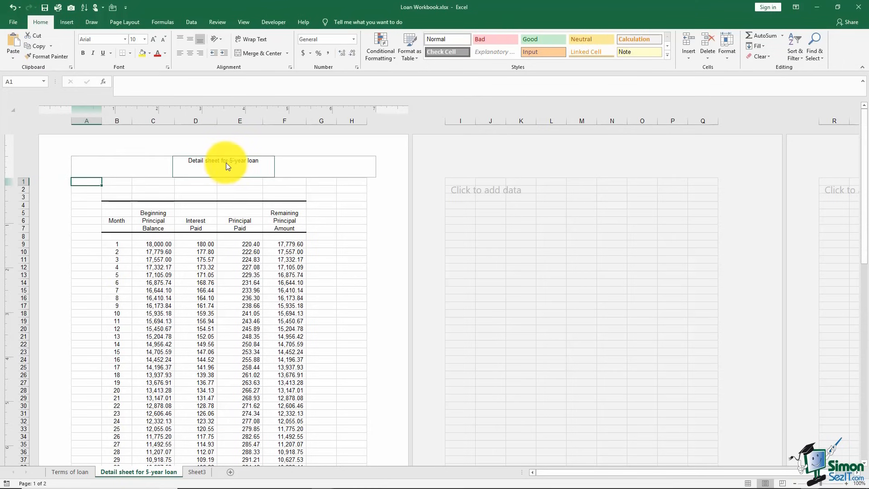
- Examine the header and footer on the printed pages of the detail sheet
{"action": "scroll", "coordinate": [254, 313], "scroll_direction": "down", "scroll_amount": 8}
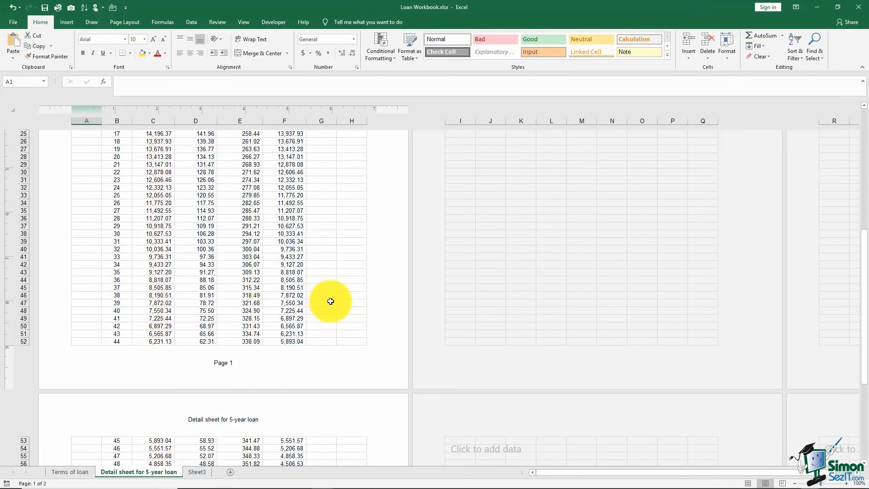
{"action": "scroll", "coordinate": [330, 301], "scroll_direction": "up", "scroll_amount": 4}
{"action": "scroll", "coordinate": [331, 301], "scroll_direction": "up", "scroll_amount": 5}
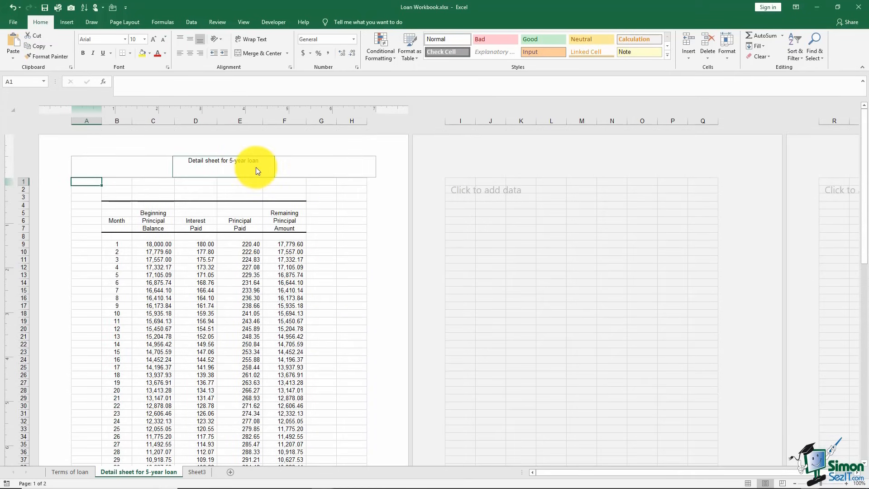
{"action": "scroll", "coordinate": [271, 335], "scroll_direction": "down", "scroll_amount": 6}
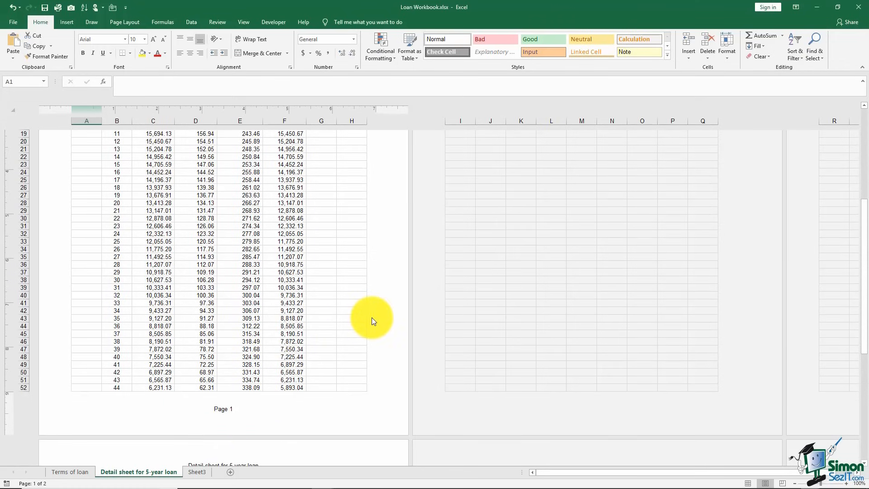
{"action": "scroll", "coordinate": [371, 319], "scroll_direction": "up", "scroll_amount": 7}
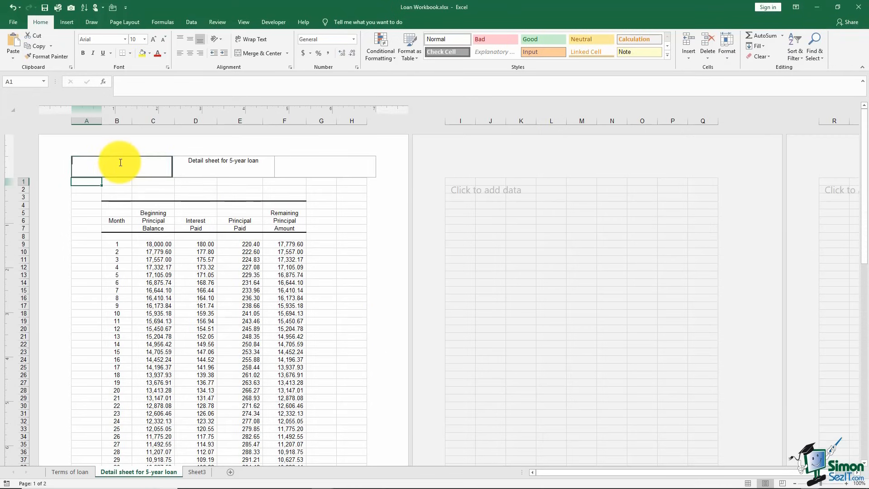
- Inspect the left, center and right header sections of page 1, and check the page-number footer
{"action": "left_click", "coordinate": [120, 163]}
{"action": "left_click", "coordinate": [204, 164]}
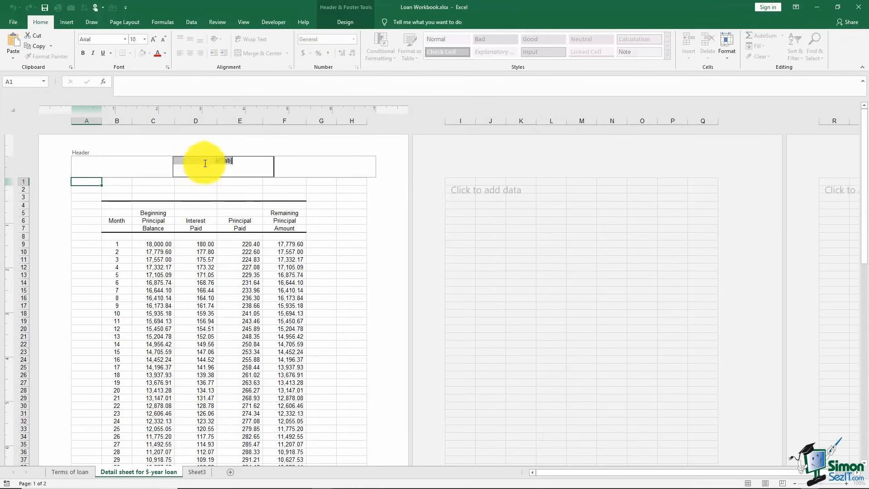
{"action": "left_click", "coordinate": [294, 165]}
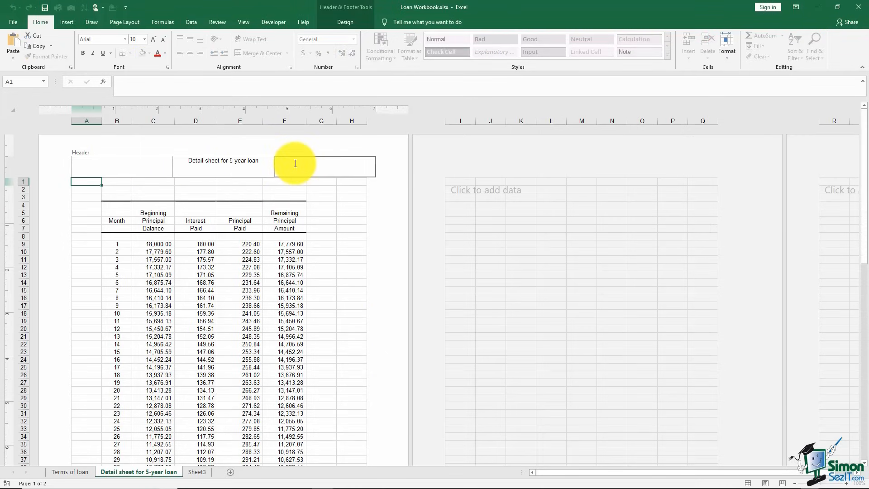
{"action": "left_click", "coordinate": [392, 259]}
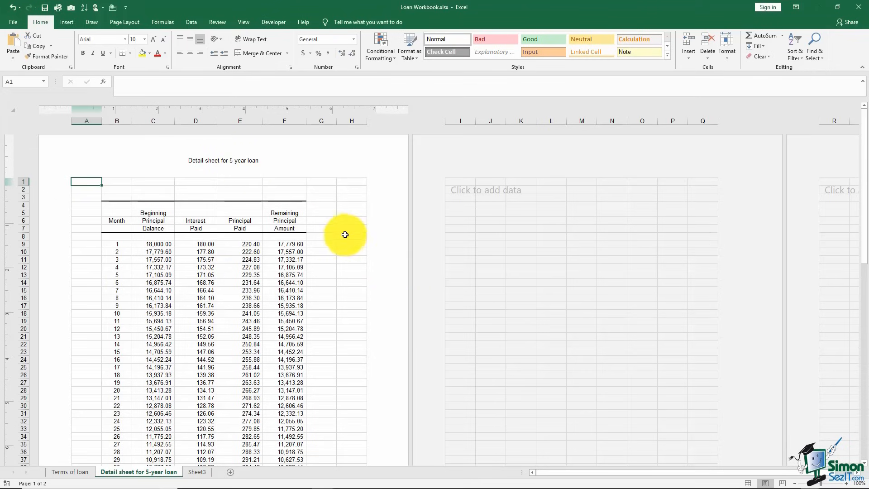
{"action": "scroll", "coordinate": [339, 274], "scroll_direction": "down", "scroll_amount": 6}
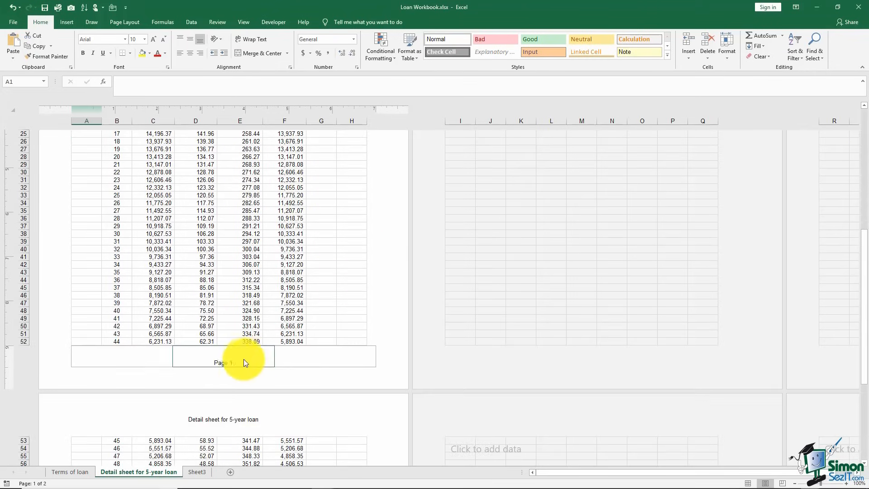
{"action": "scroll", "coordinate": [335, 335], "scroll_direction": "down", "scroll_amount": 6}
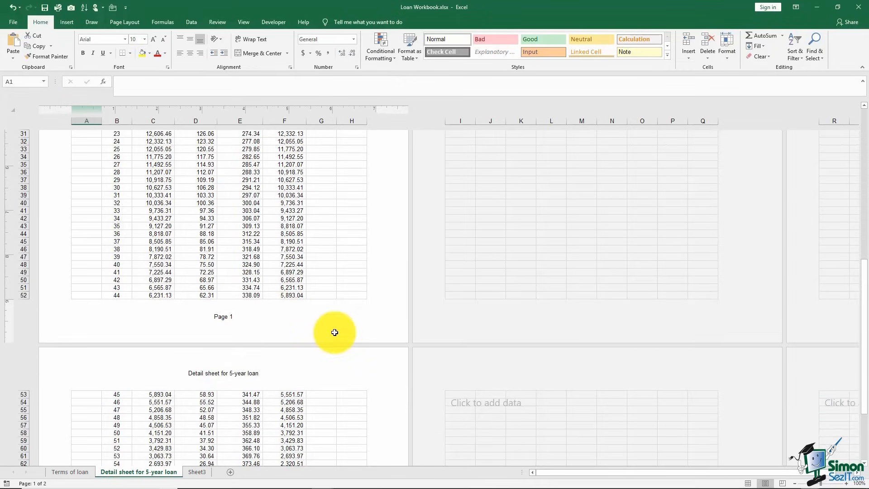
- Check the header and the page-number footer on page 2 of the detail sheet
{"action": "scroll", "coordinate": [335, 333], "scroll_direction": "down", "scroll_amount": 2}
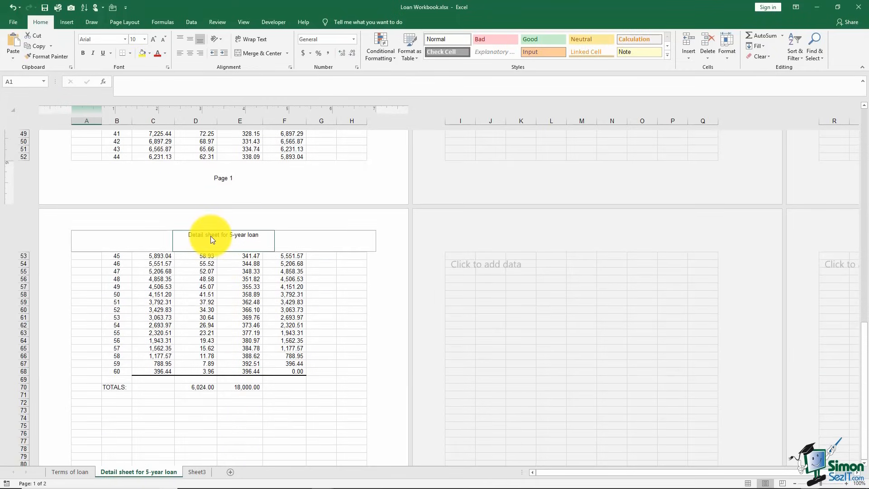
{"action": "scroll", "coordinate": [228, 392], "scroll_direction": "down", "scroll_amount": 6}
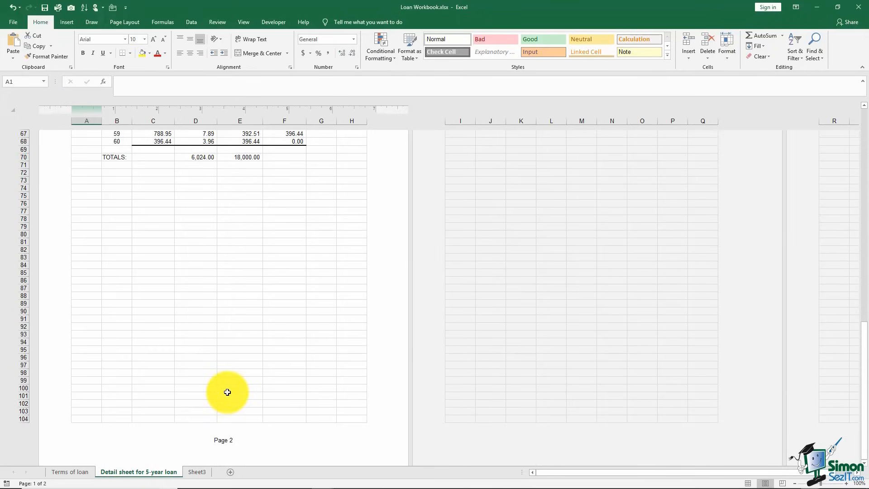
{"action": "scroll", "coordinate": [228, 392], "scroll_direction": "down", "scroll_amount": 4}
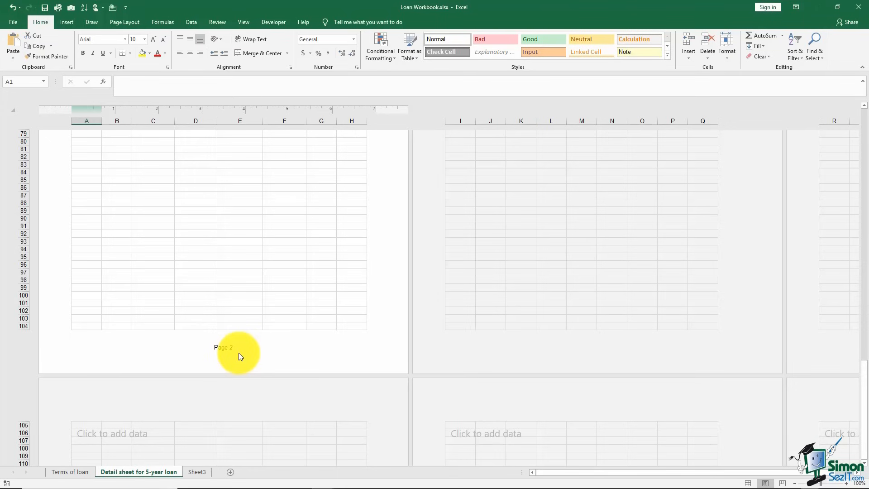
{"action": "scroll", "coordinate": [238, 353], "scroll_direction": "up", "scroll_amount": 10}
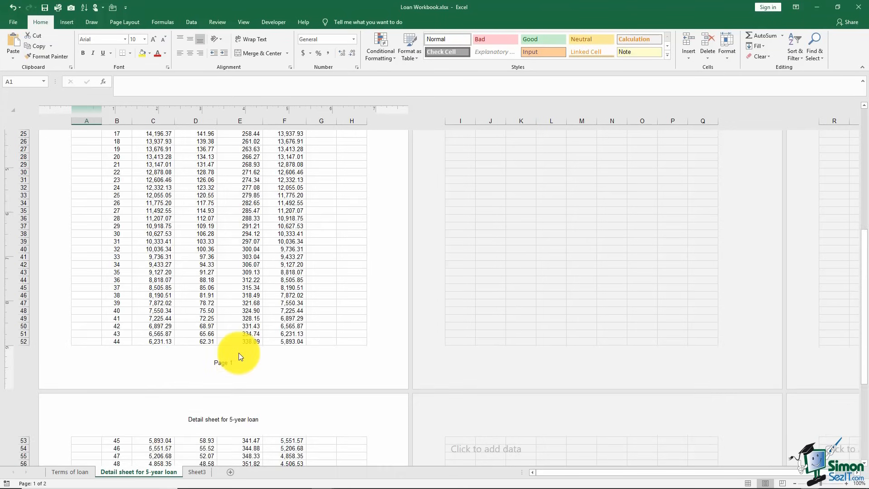
{"action": "scroll", "coordinate": [238, 352], "scroll_direction": "up", "scroll_amount": 6}
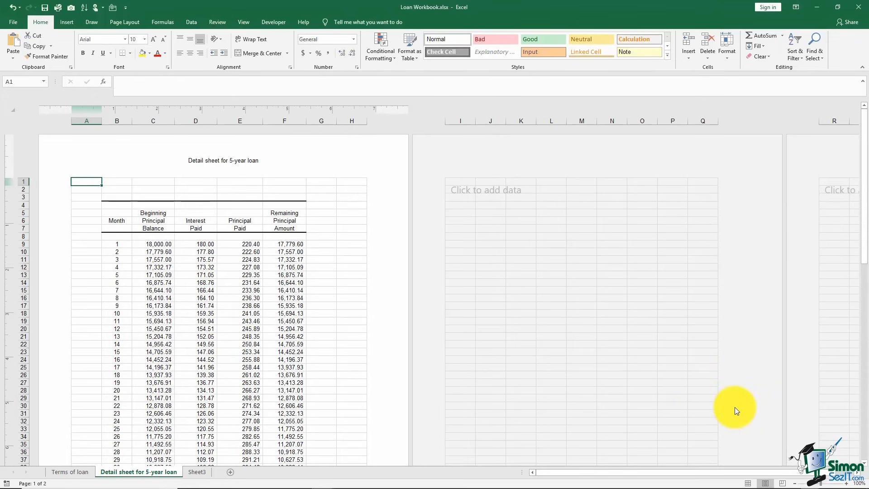
- Return the sheet to Normal view, reopen its page header with the Header & Footer command, and leave the header
{"action": "left_click", "coordinate": [748, 484]}
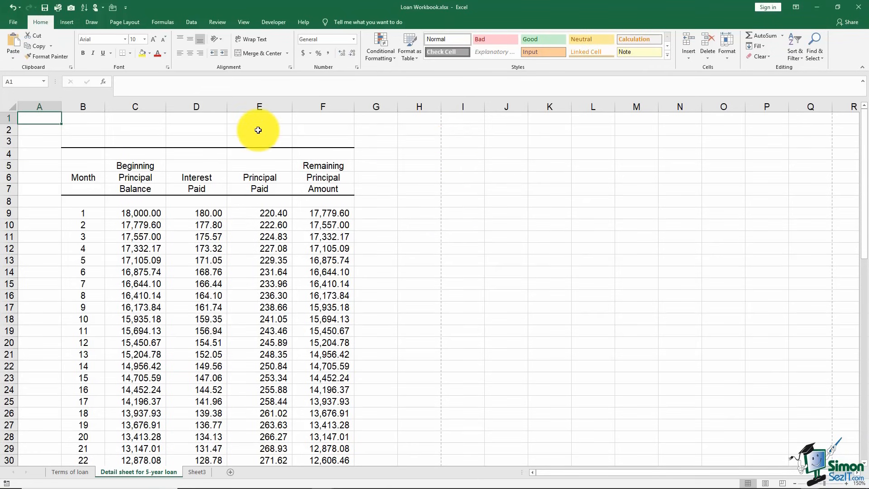
{"action": "left_click", "coordinate": [67, 22]}
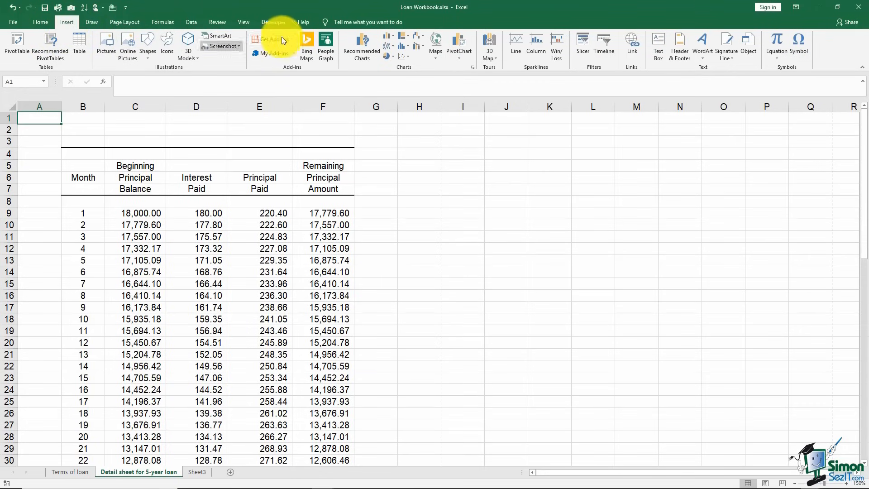
{"action": "left_click", "coordinate": [683, 55]}
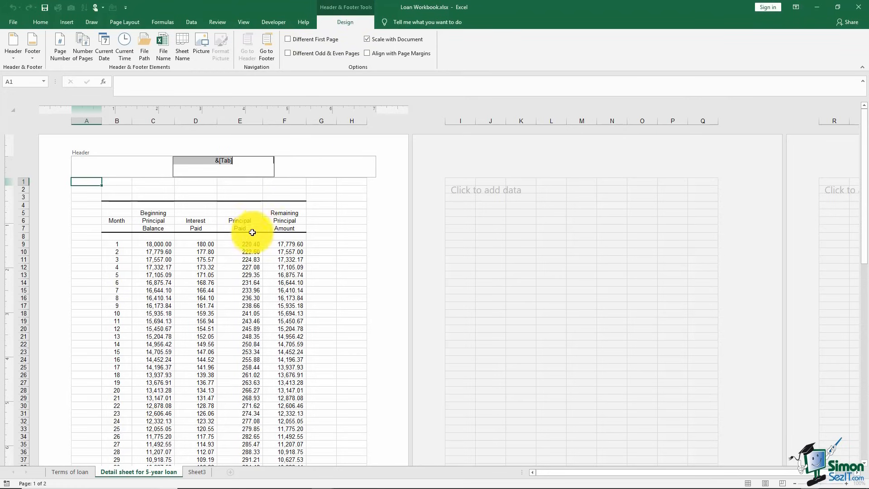
{"action": "left_click", "coordinate": [248, 246]}
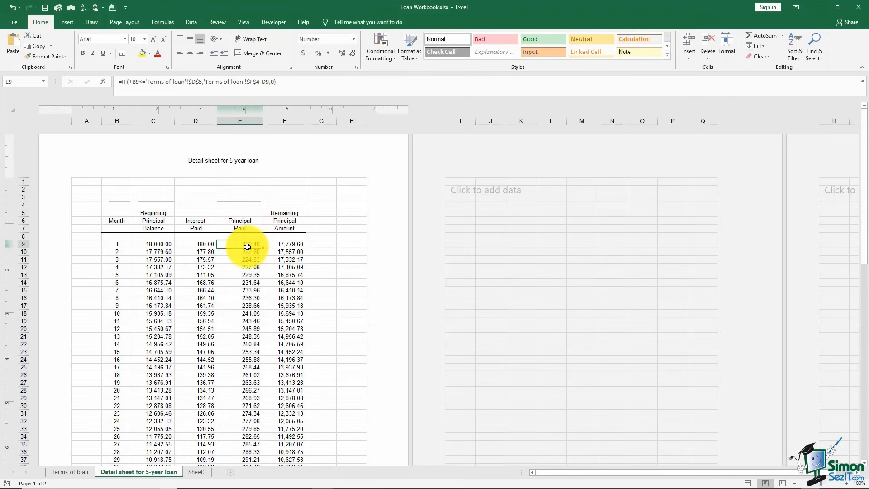
- Delete the sheet-name code from the center header section and insert the current date and time codes, separated by a space, in the left section
{"action": "left_click", "coordinate": [243, 160]}
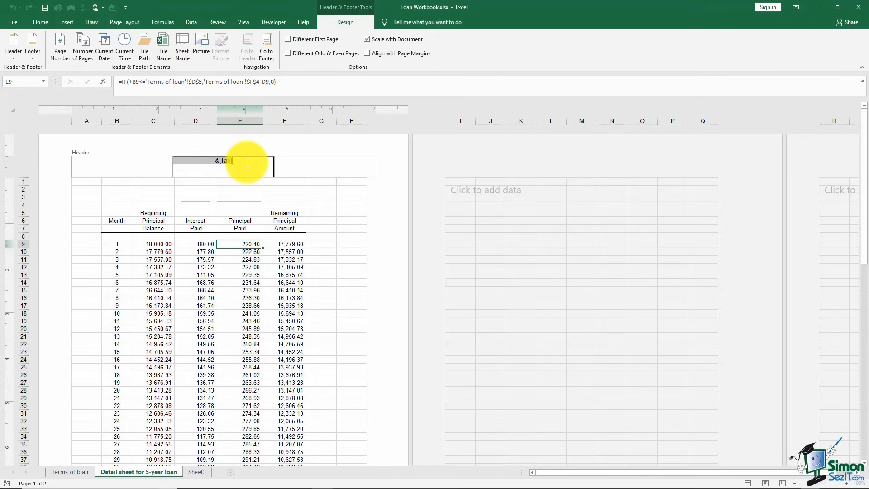
{"action": "key", "text": "Delete"}
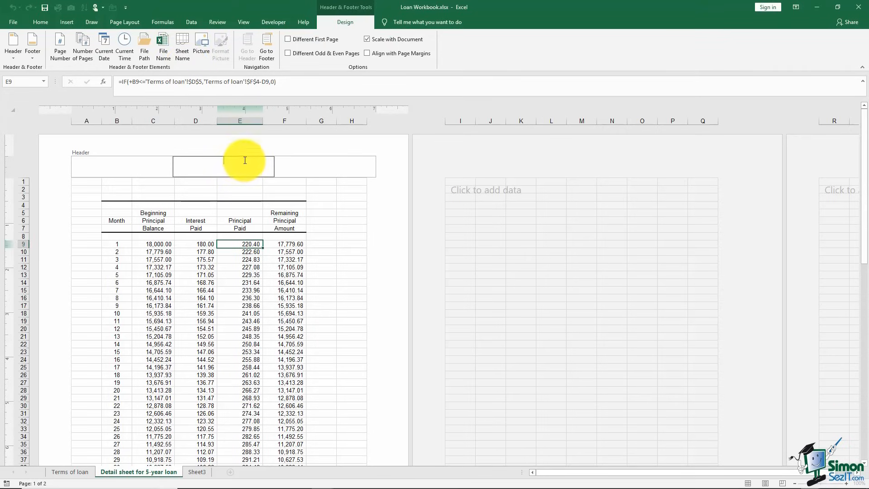
{"action": "left_click", "coordinate": [123, 164]}
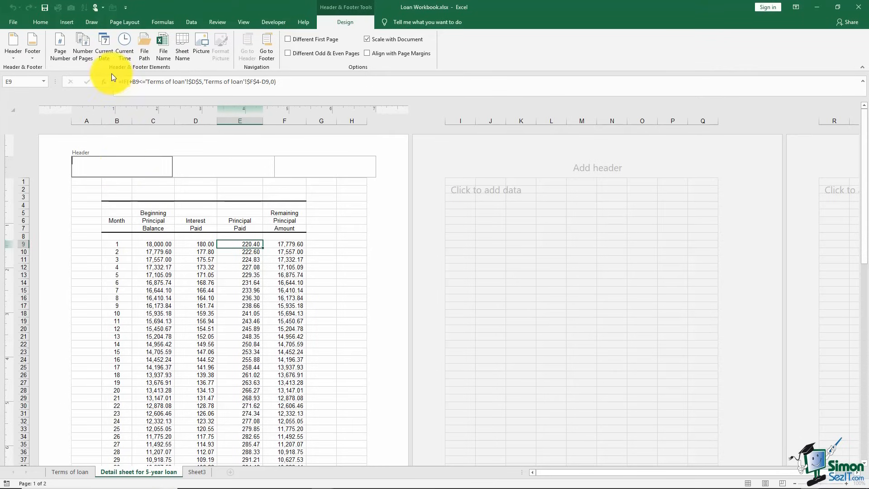
{"action": "left_click", "coordinate": [107, 56]}
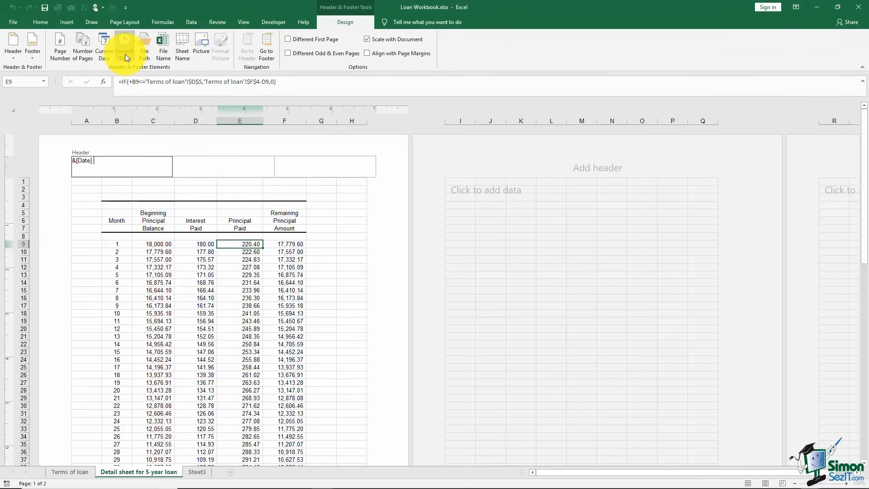
{"action": "left_click", "coordinate": [125, 54]}
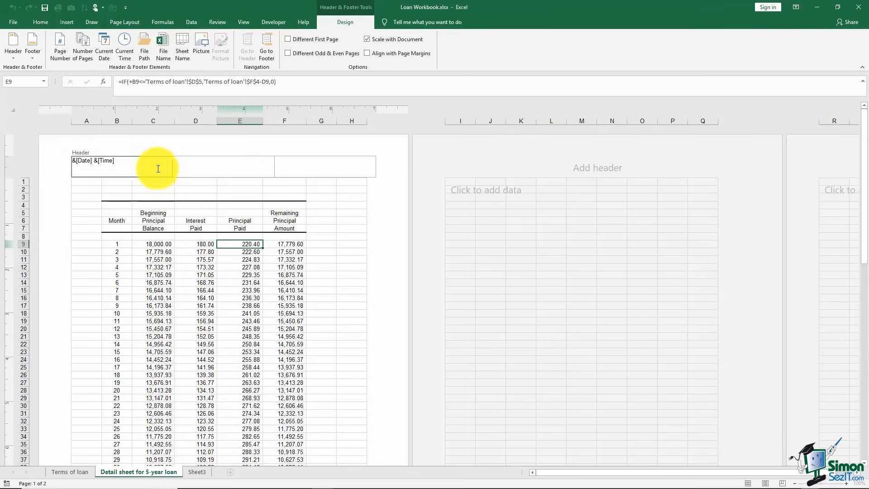
- Enter the author's name in the right header section and finish editing the header
{"action": "left_click", "coordinate": [212, 172]}
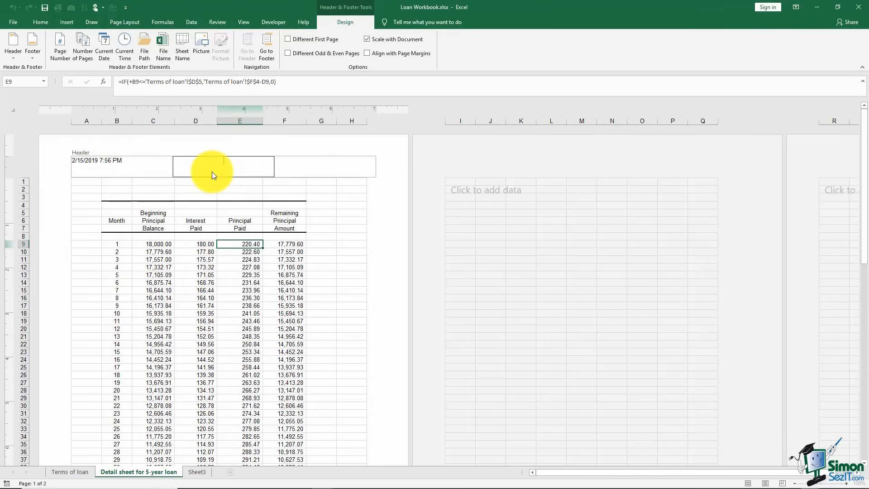
{"action": "key", "text": "Tab"}
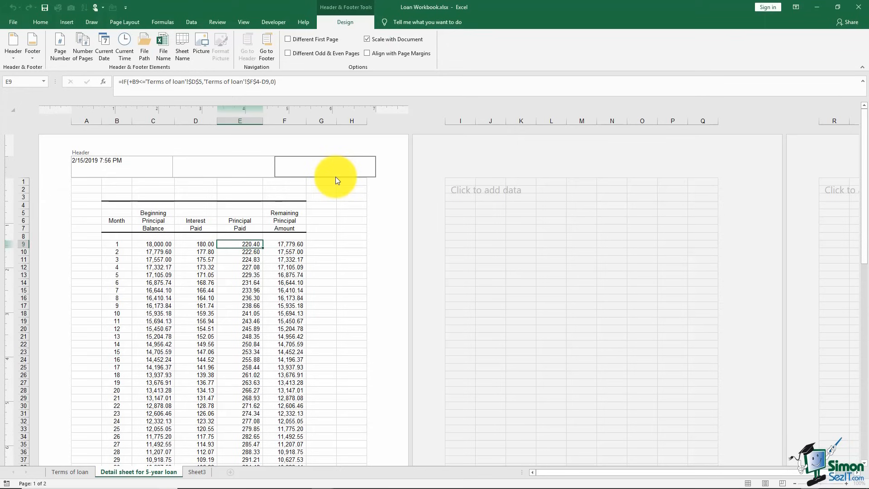
{"action": "type", "text": "Cindy Mc"}
{"action": "left_click", "coordinate": [284, 274]}
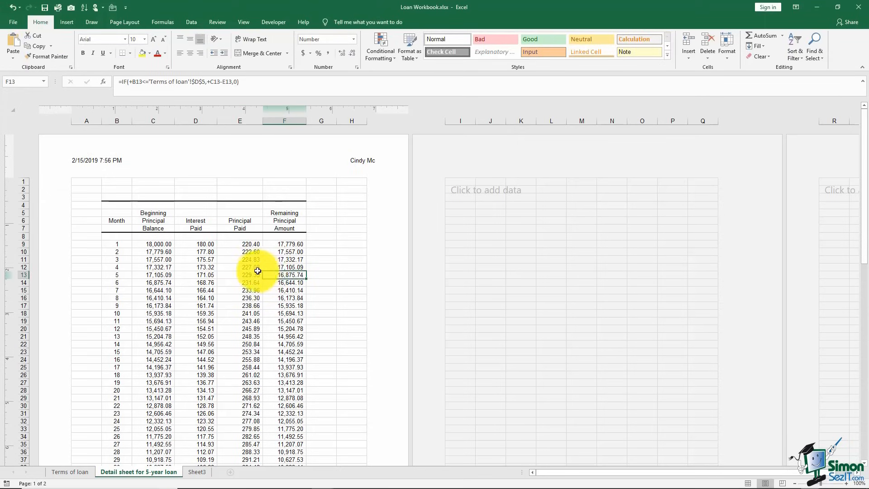
- Extend the center footer to "Page &[Page] of &[Pages]" using the number-of-pages code, and check it on page 2
{"action": "scroll", "coordinate": [258, 271], "scroll_direction": "down", "scroll_amount": 14}
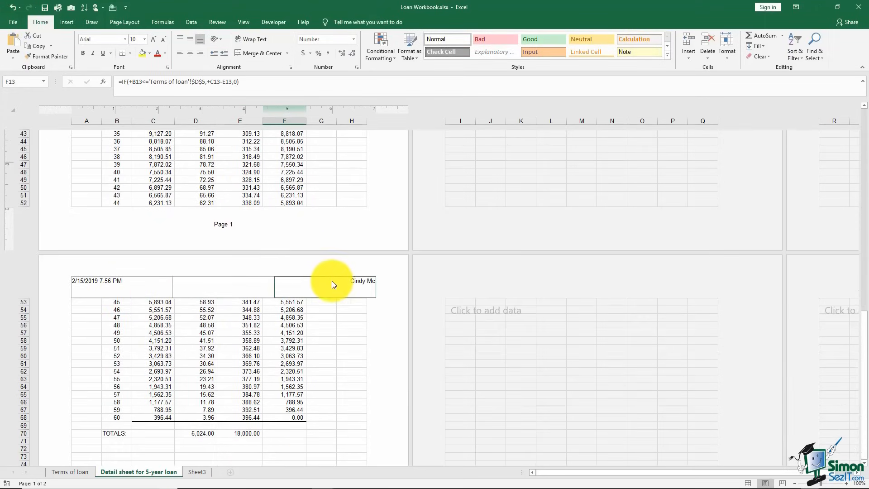
{"action": "scroll", "coordinate": [333, 281], "scroll_direction": "up", "scroll_amount": 4}
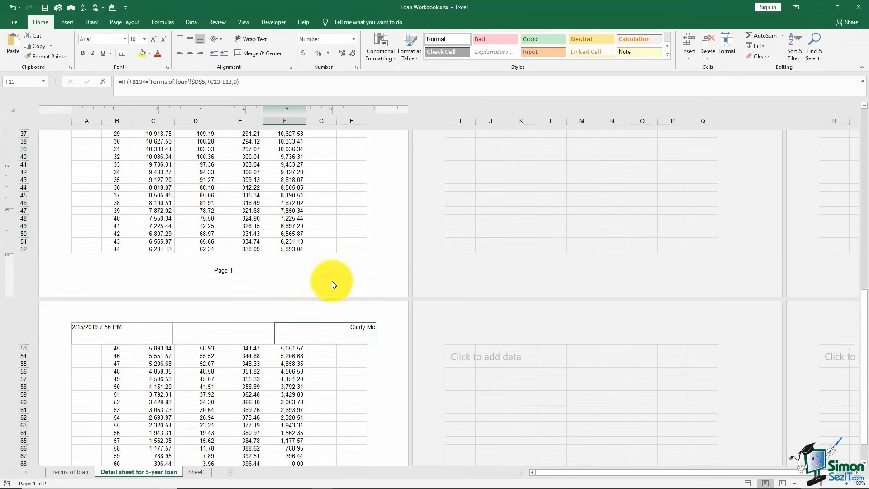
{"action": "scroll", "coordinate": [332, 281], "scroll_direction": "down", "scroll_amount": 2}
{"action": "left_click", "coordinate": [219, 271]}
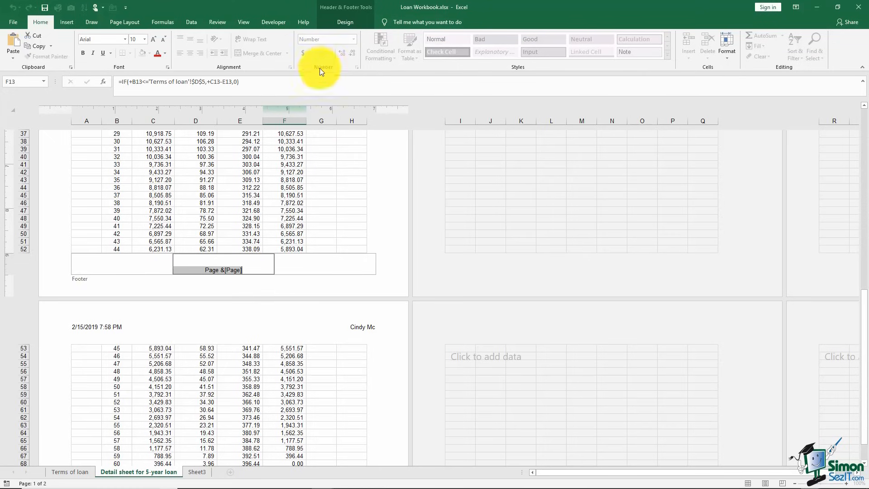
{"action": "left_click", "coordinate": [330, 7]}
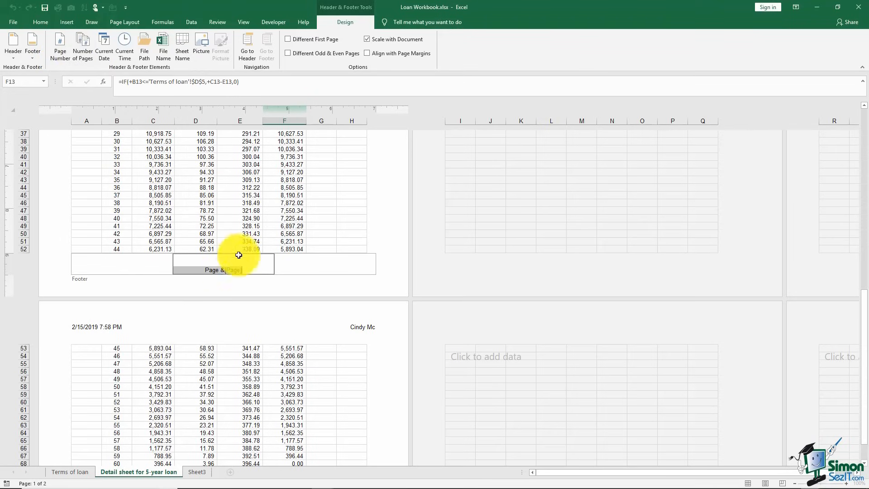
{"action": "left_click", "coordinate": [243, 271]}
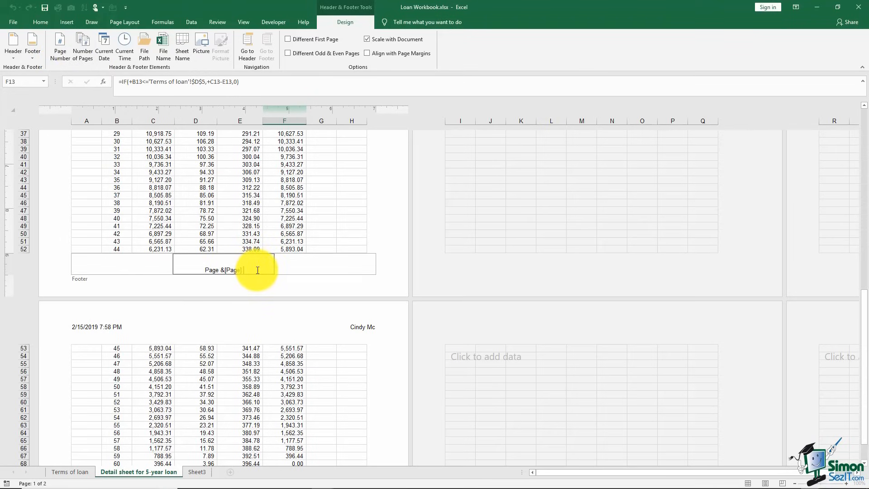
{"action": "type", "text": "of"}
{"action": "left_click", "coordinate": [87, 54]}
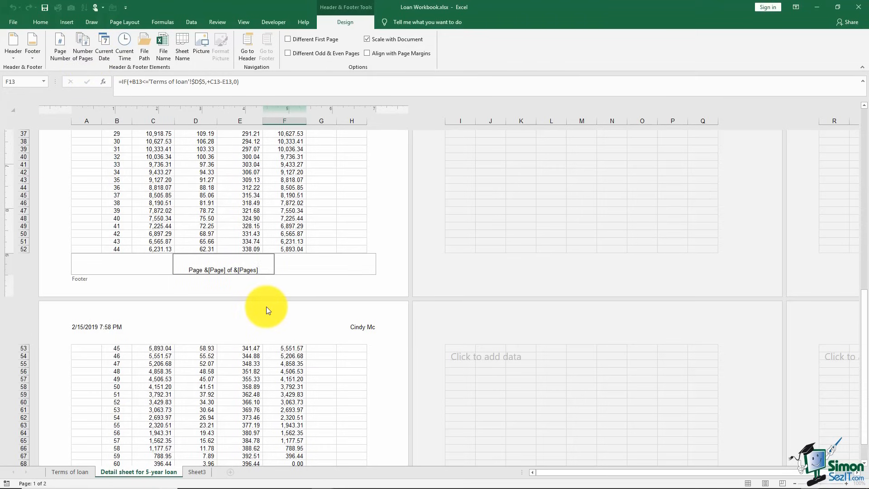
{"action": "left_click", "coordinate": [286, 219]}
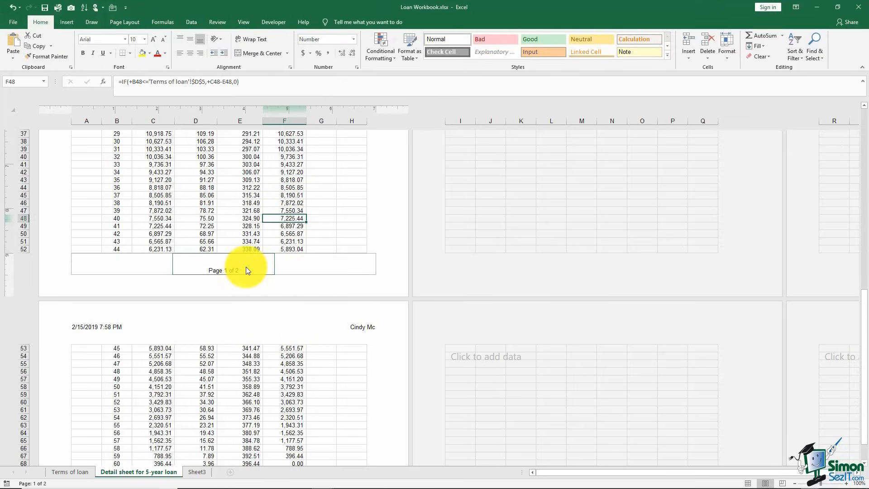
{"action": "scroll", "coordinate": [246, 270], "scroll_direction": "down", "scroll_amount": 14}
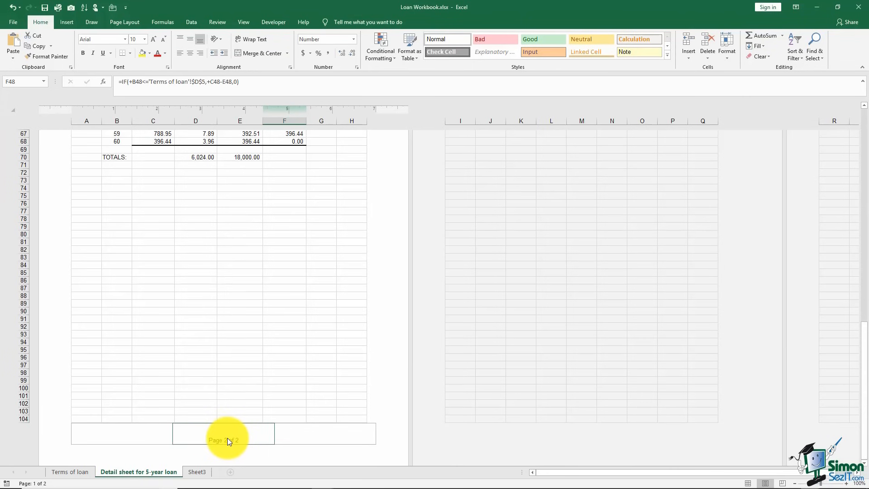
- Replace the sheet's header with the preset "Loan Workbook.xlsx, Page 1"
{"action": "scroll", "coordinate": [248, 357], "scroll_direction": "up", "scroll_amount": 20}
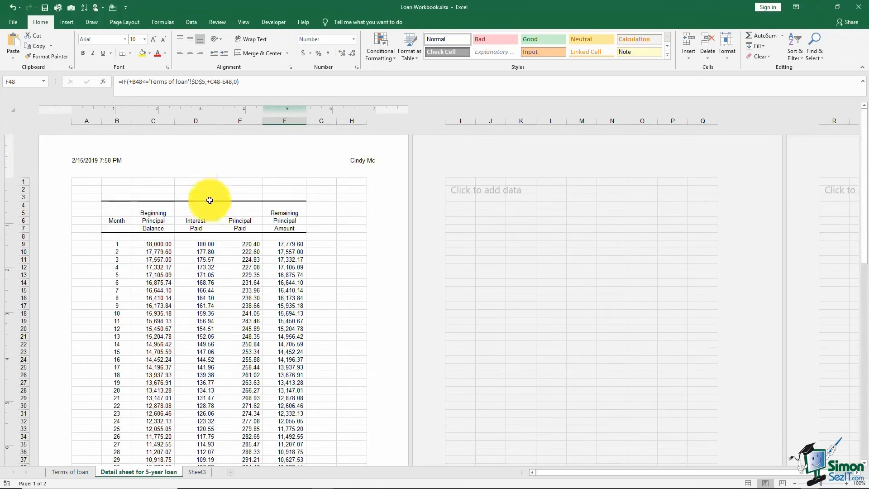
{"action": "left_click", "coordinate": [117, 158]}
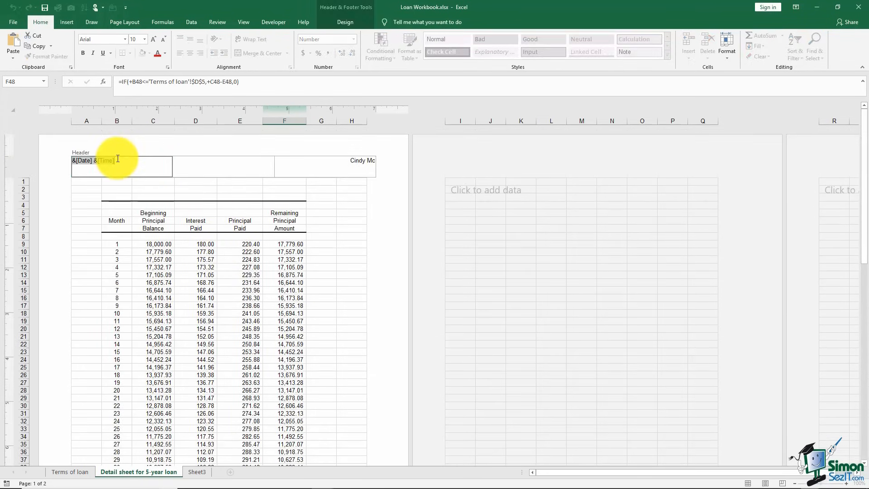
{"action": "left_click", "coordinate": [117, 158]}
{"action": "left_click", "coordinate": [334, 6]}
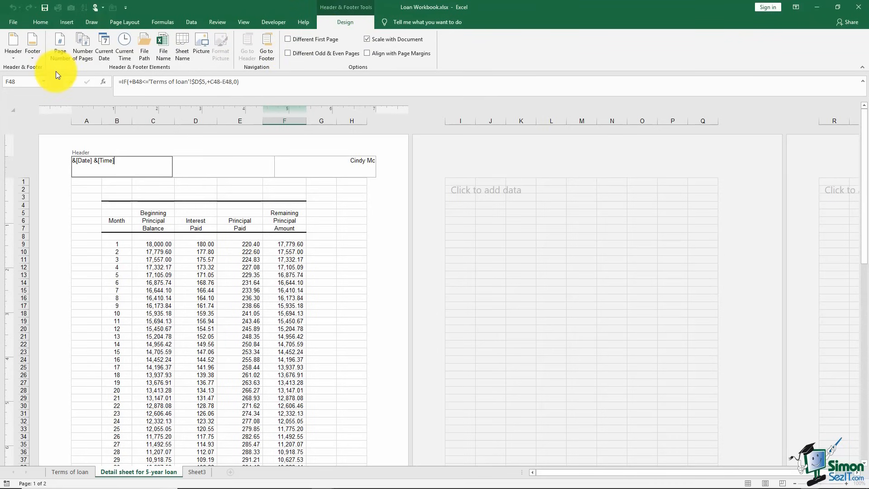
{"action": "left_click", "coordinate": [12, 51]}
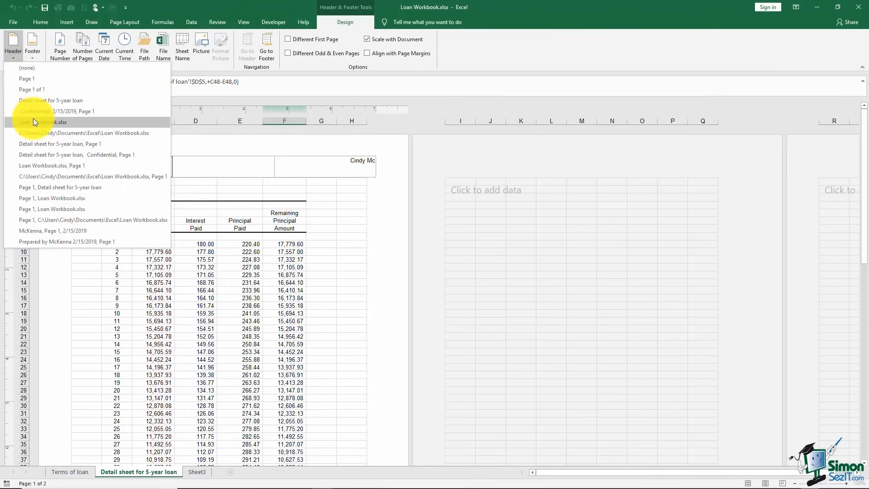
{"action": "left_click", "coordinate": [45, 164]}
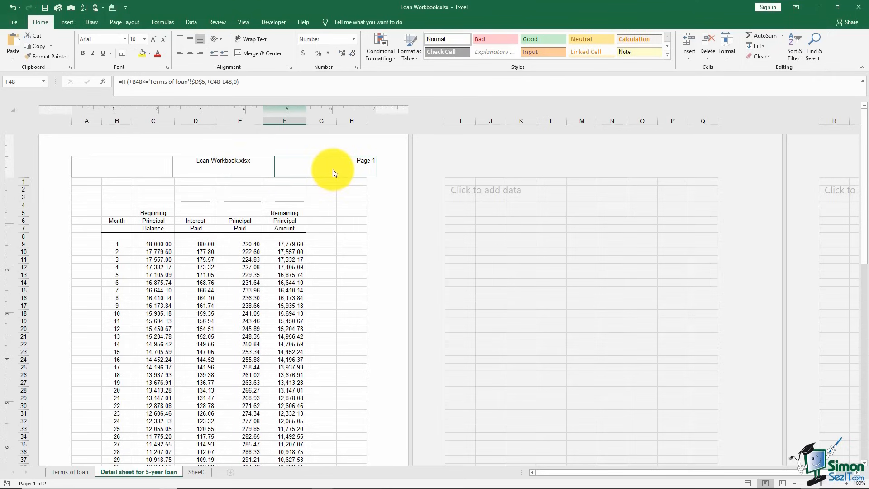
- Replace the sheet's footer with the preset "Prepared by" entry combining the preparer's name, date and page number, and check it on page 1
{"action": "left_click", "coordinate": [236, 161]}
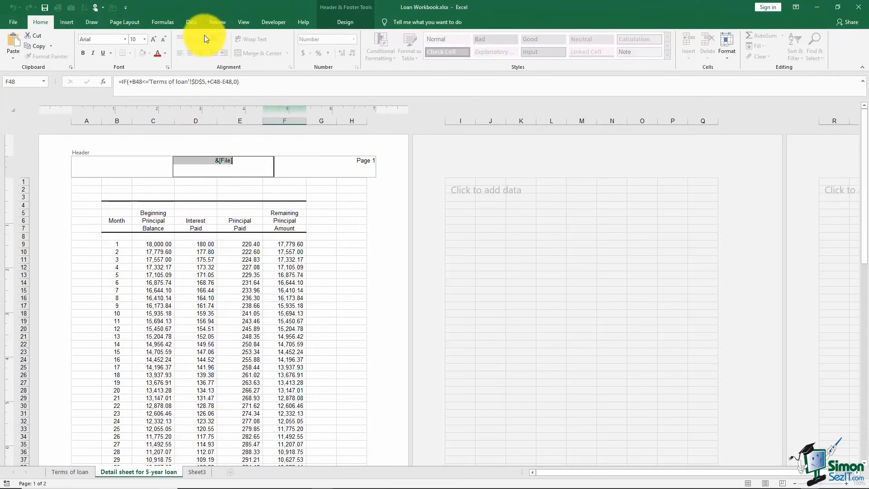
{"action": "left_click", "coordinate": [333, 20]}
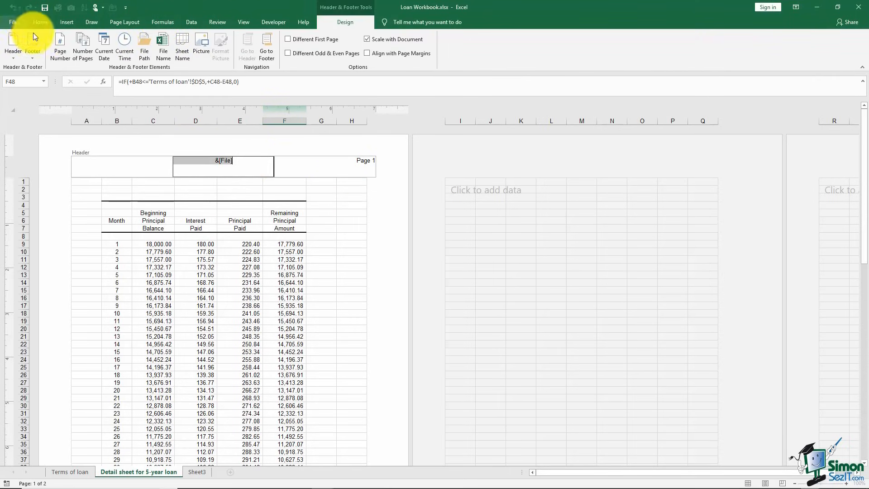
{"action": "left_click", "coordinate": [31, 58]}
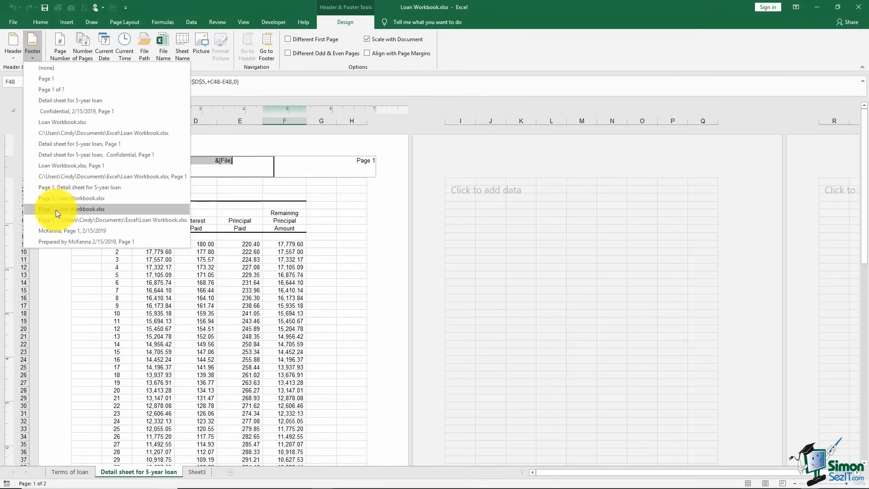
{"action": "left_click", "coordinate": [55, 242]}
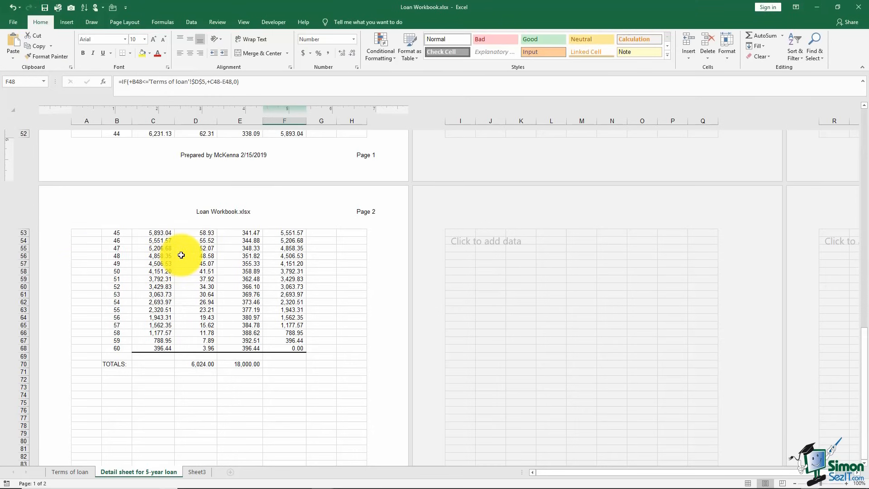
{"action": "scroll", "coordinate": [181, 256], "scroll_direction": "up", "scroll_amount": 2}
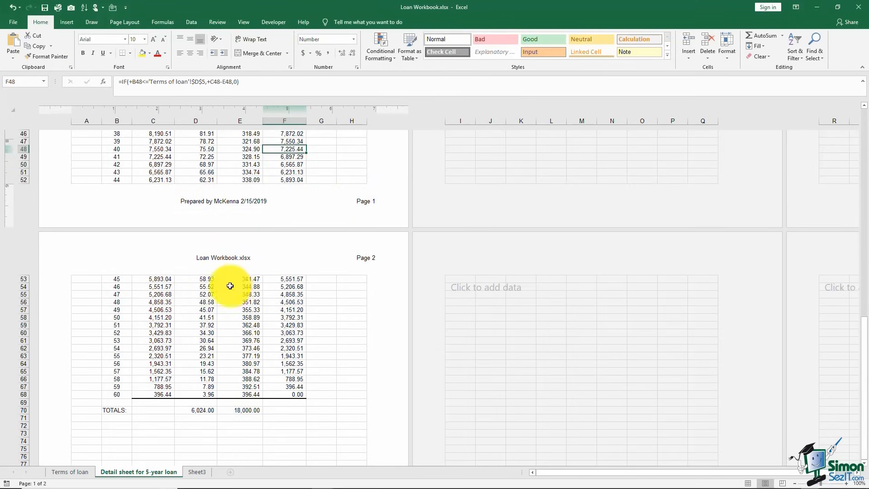
- Check the preset header and footer on page 2 of the detail sheet, and return to page 1
{"action": "scroll", "coordinate": [231, 289], "scroll_direction": "down", "scroll_amount": 5}
{"action": "scroll", "coordinate": [231, 289], "scroll_direction": "down", "scroll_amount": 6}
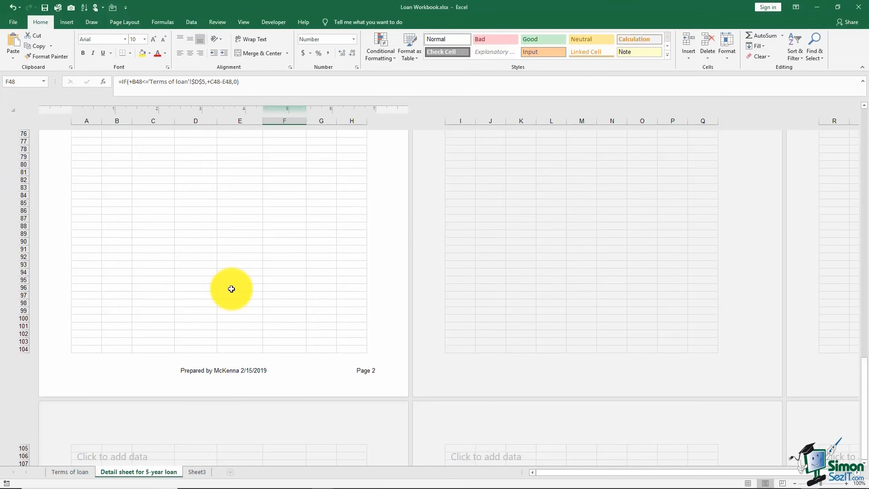
{"action": "scroll", "coordinate": [232, 289], "scroll_direction": "up", "scroll_amount": 20}
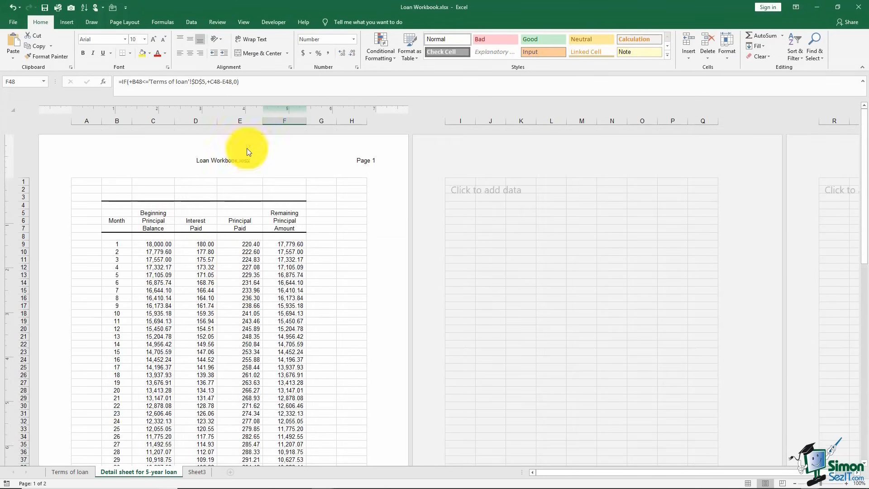
- Turn on Different First Page for the sheet's header and footer, and check both pages
{"action": "left_click", "coordinate": [217, 159]}
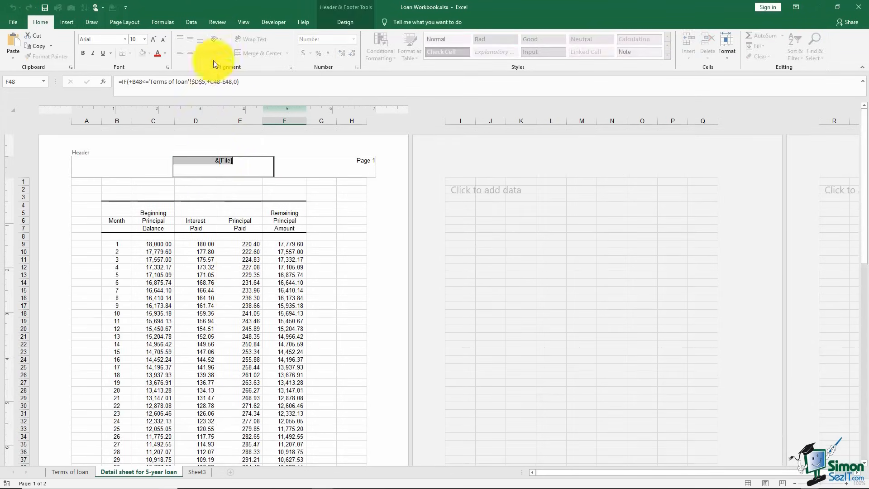
{"action": "left_click", "coordinate": [342, 21]}
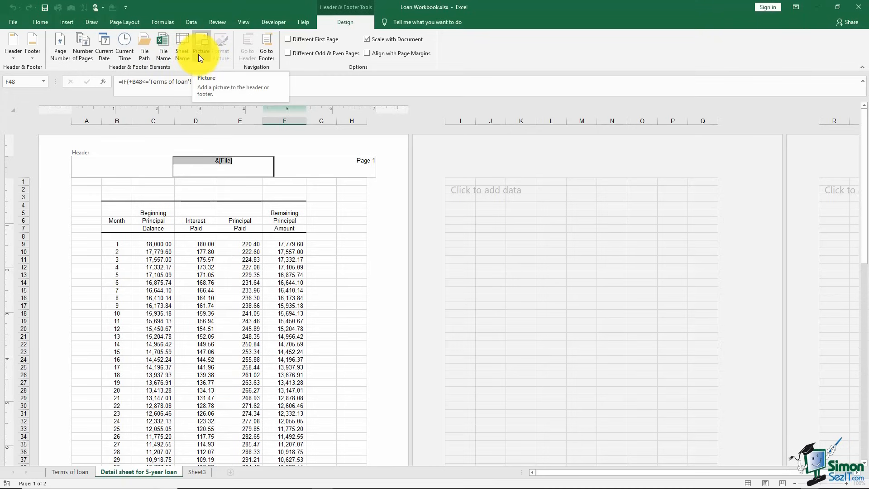
{"action": "left_click", "coordinate": [267, 56]}
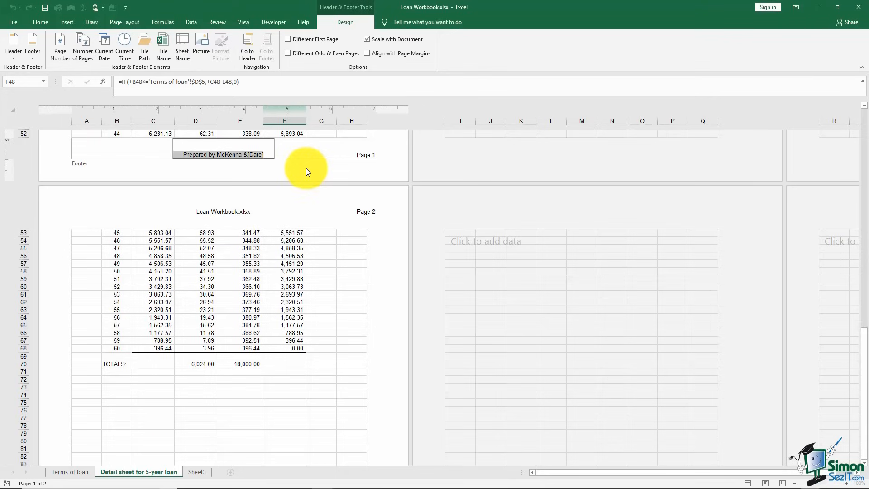
{"action": "left_click", "coordinate": [288, 40]}
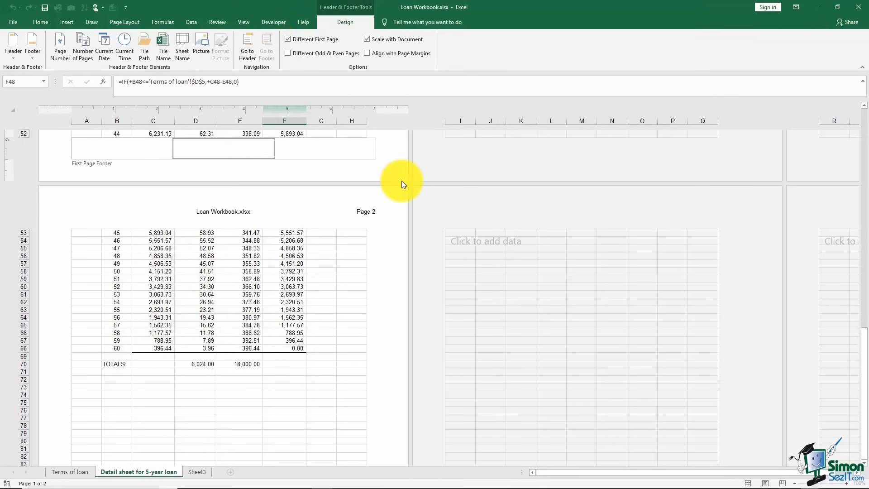
{"action": "left_click", "coordinate": [376, 161]}
{"action": "scroll", "coordinate": [373, 161], "scroll_direction": "up", "scroll_amount": 2}
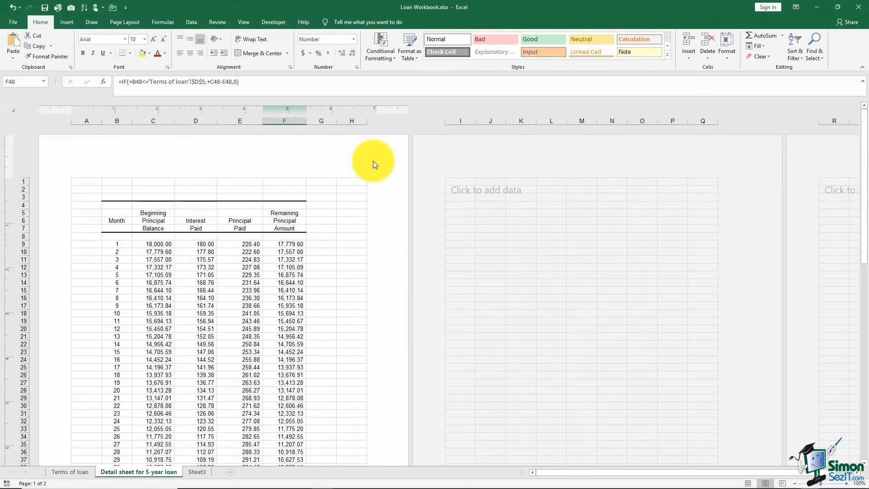
{"action": "scroll", "coordinate": [371, 162], "scroll_direction": "down", "scroll_amount": 10}
{"action": "scroll", "coordinate": [371, 163], "scroll_direction": "up", "scroll_amount": 4}
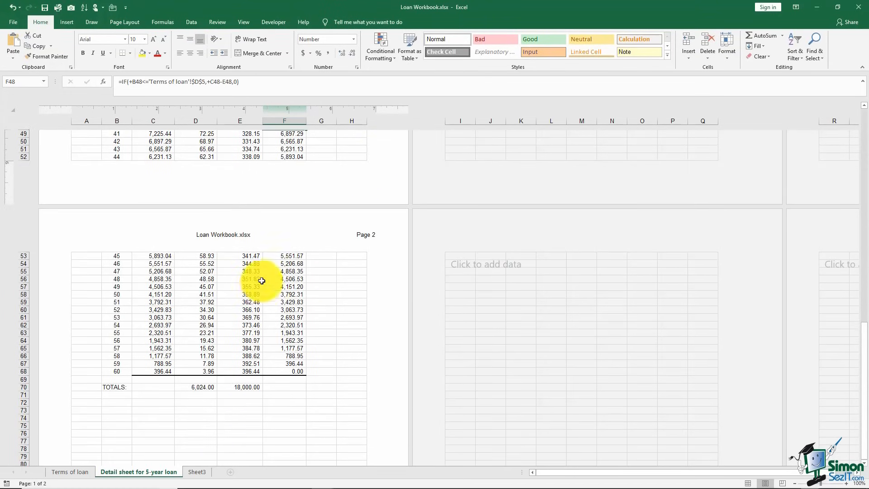
{"action": "scroll", "coordinate": [263, 261], "scroll_direction": "down", "scroll_amount": 10}
{"action": "scroll", "coordinate": [263, 260], "scroll_direction": "down", "scroll_amount": 4}
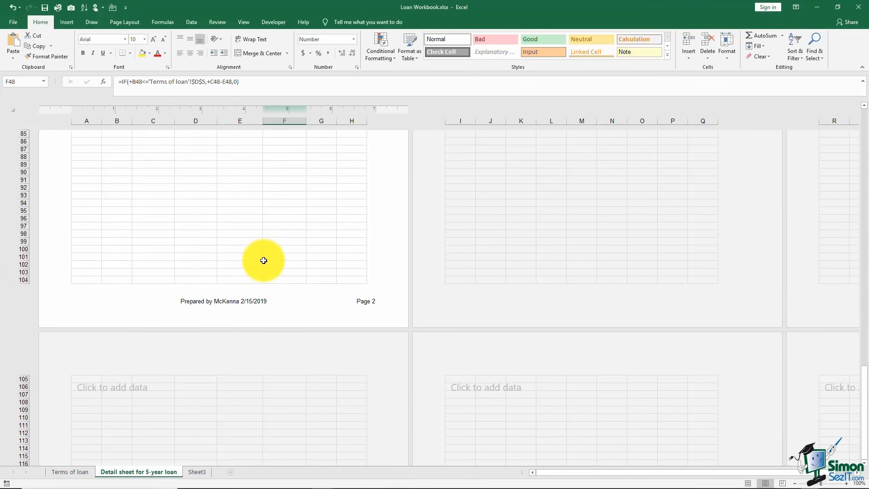
{"action": "scroll", "coordinate": [263, 260], "scroll_direction": "up", "scroll_amount": 20}
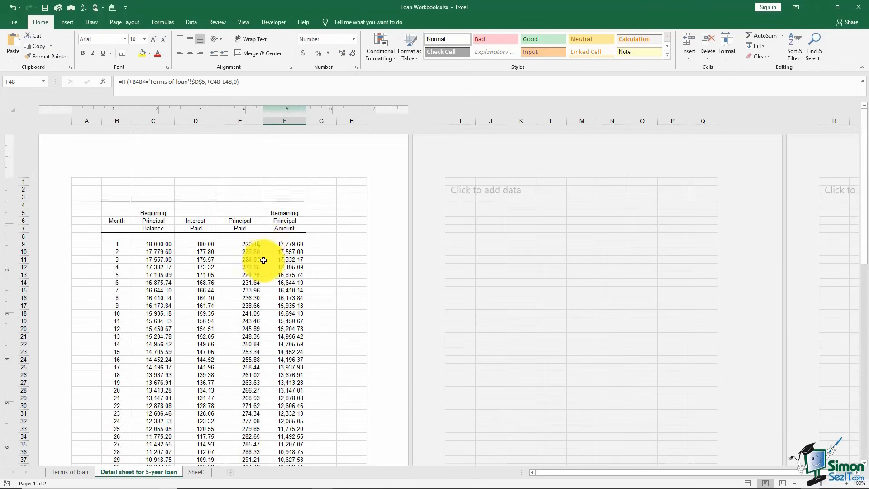
- Try aligning the header and footer with the page margins, turn the option back off, and finish editing the first-page header
{"action": "left_click", "coordinate": [250, 156]}
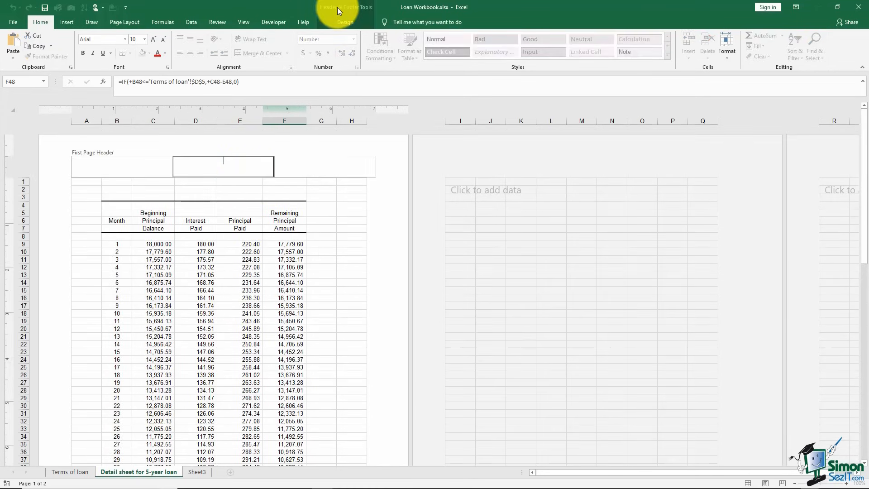
{"action": "left_click", "coordinate": [345, 22]}
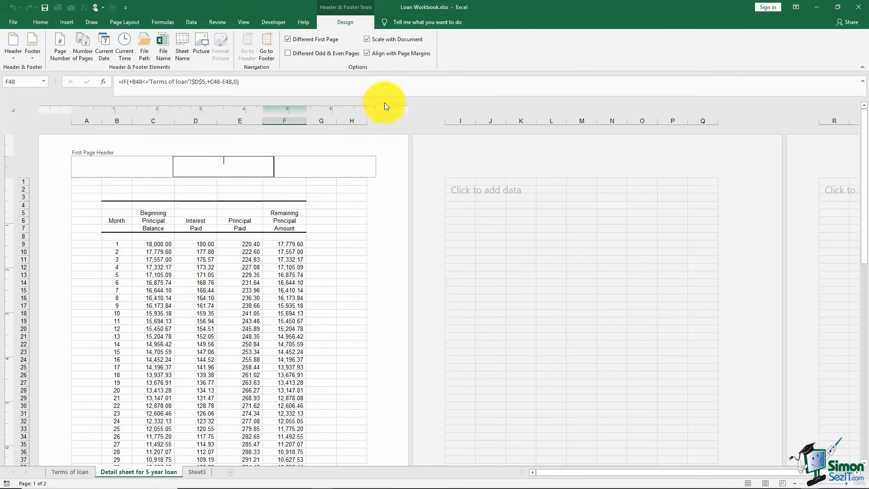
{"action": "left_click", "coordinate": [367, 53]}
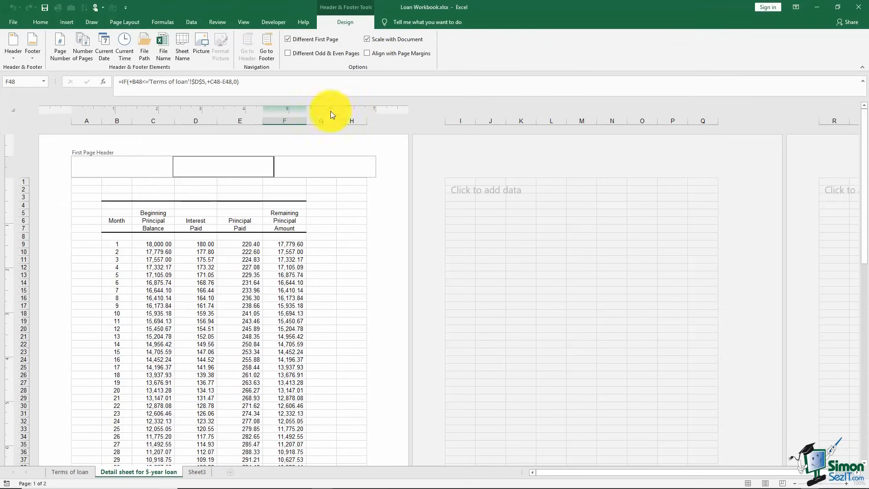
{"action": "left_click", "coordinate": [273, 282]}
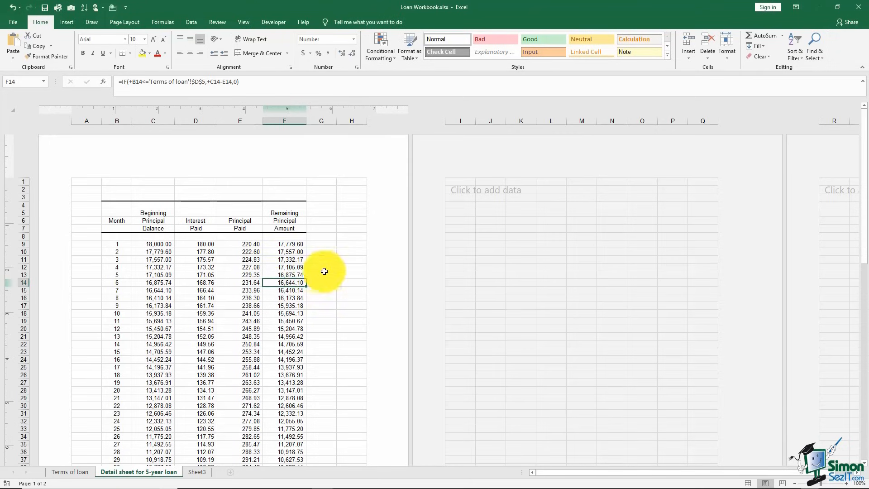
- Examine how the loan table breaks onto page 2 in Page Layout view, and return the sheet to Normal view
{"action": "left_click", "coordinate": [748, 483]}
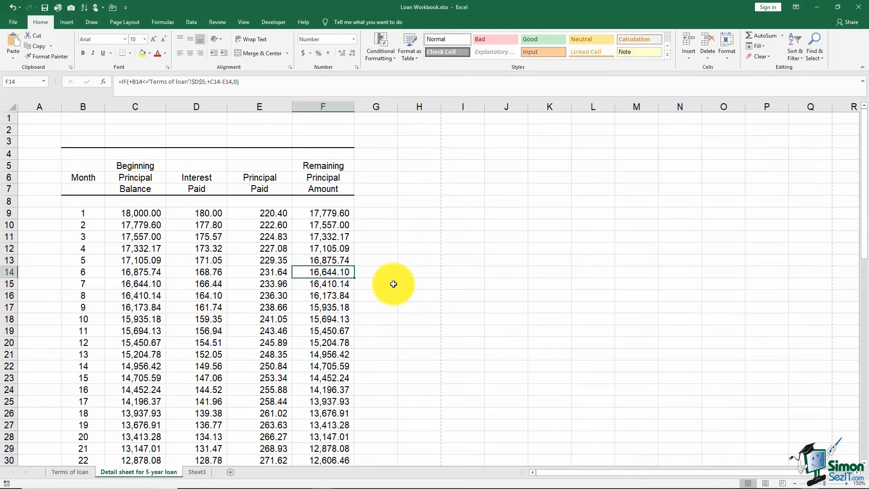
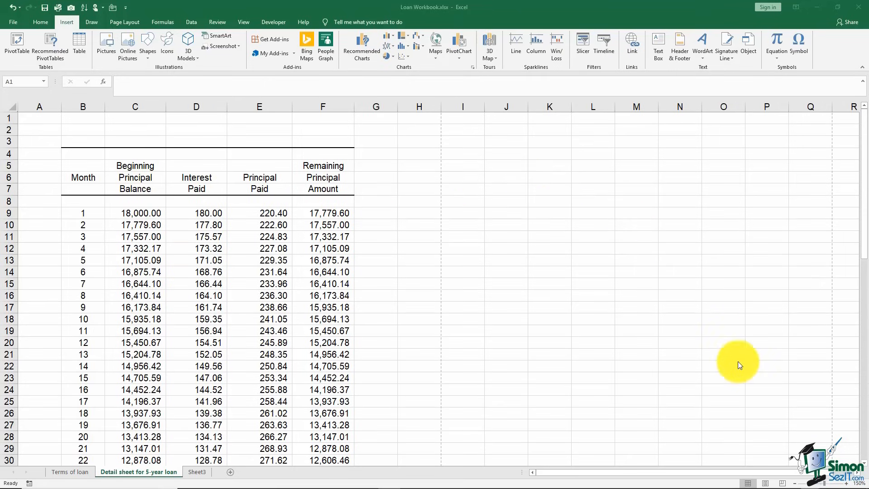
{"action": "left_click", "coordinate": [767, 484]}
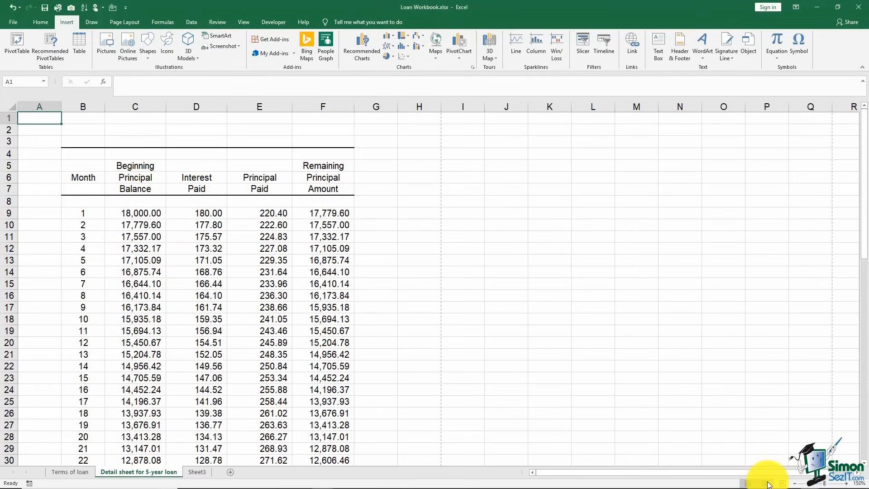
{"action": "left_click", "coordinate": [768, 483]}
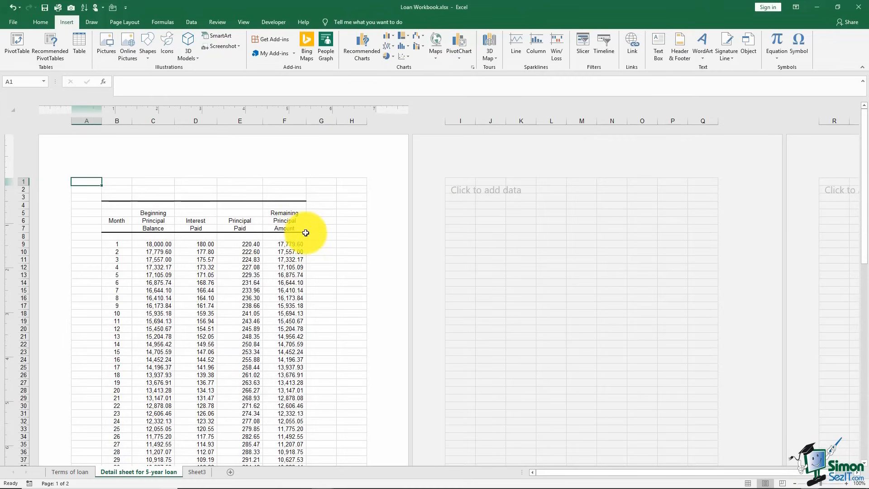
{"action": "scroll", "coordinate": [351, 289], "scroll_direction": "down", "scroll_amount": 14}
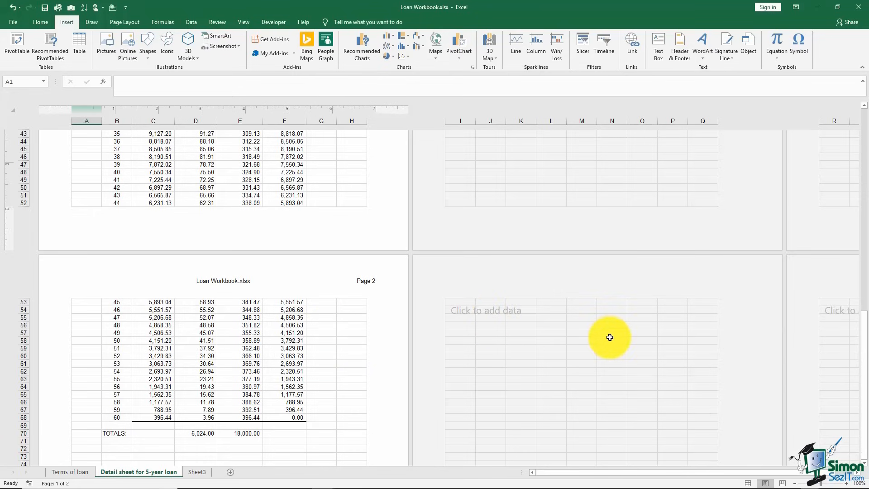
{"action": "left_click", "coordinate": [748, 483]}
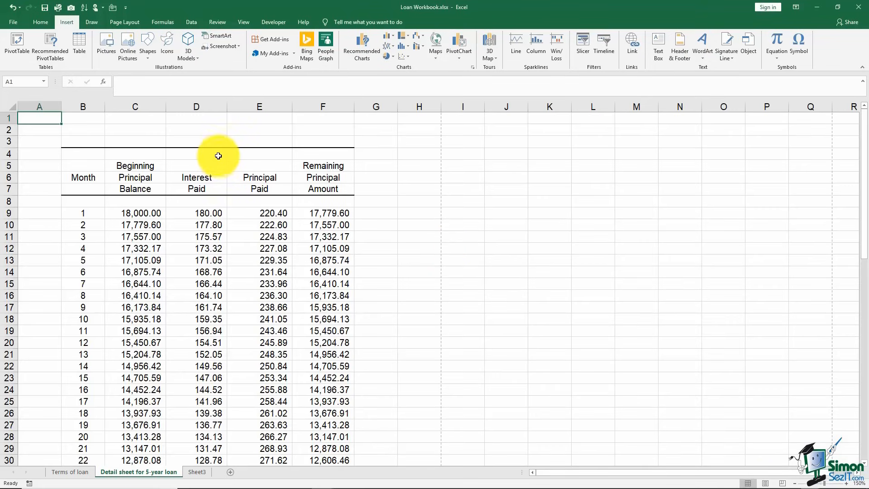
- Set heading rows 4 to 7 ($4:$7) as the print title rows to repeat at the top of every page
{"action": "left_click", "coordinate": [130, 23]}
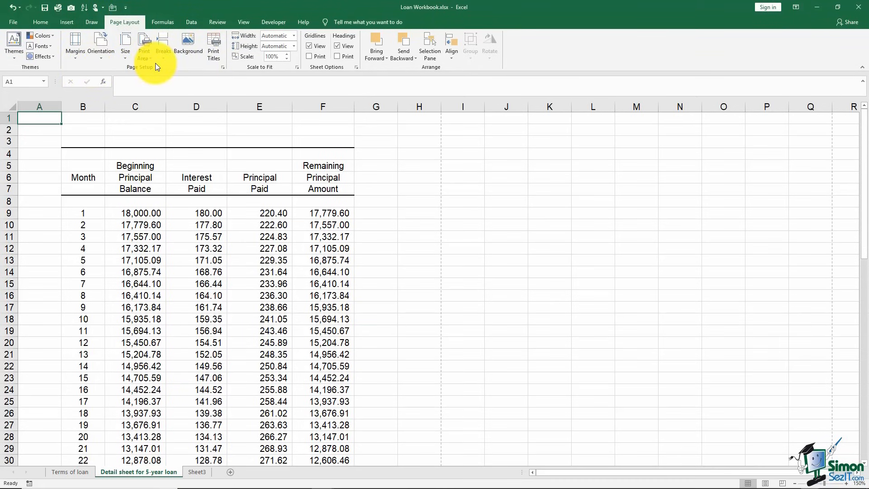
{"action": "left_click", "coordinate": [213, 57]}
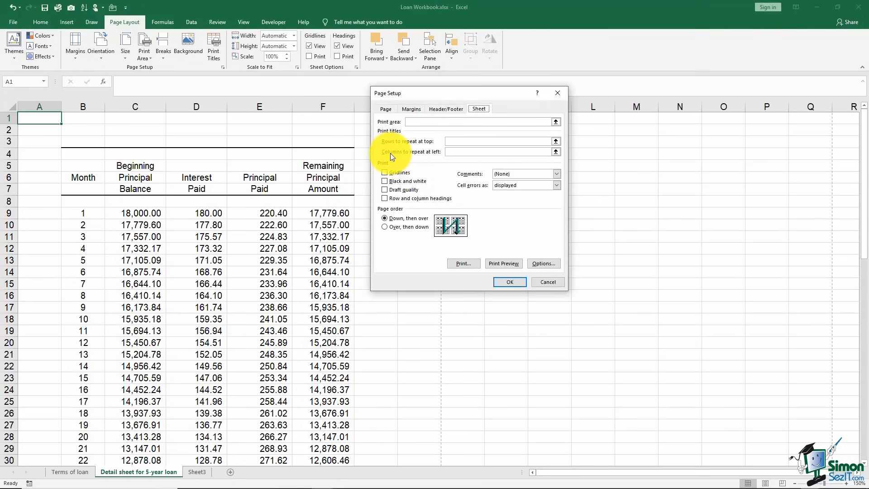
{"action": "left_click", "coordinate": [450, 141]}
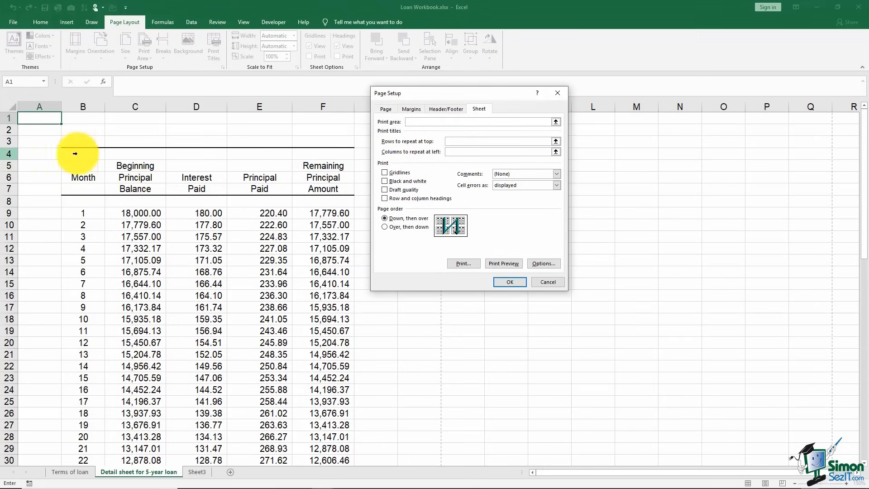
{"action": "left_click", "coordinate": [10, 153]}
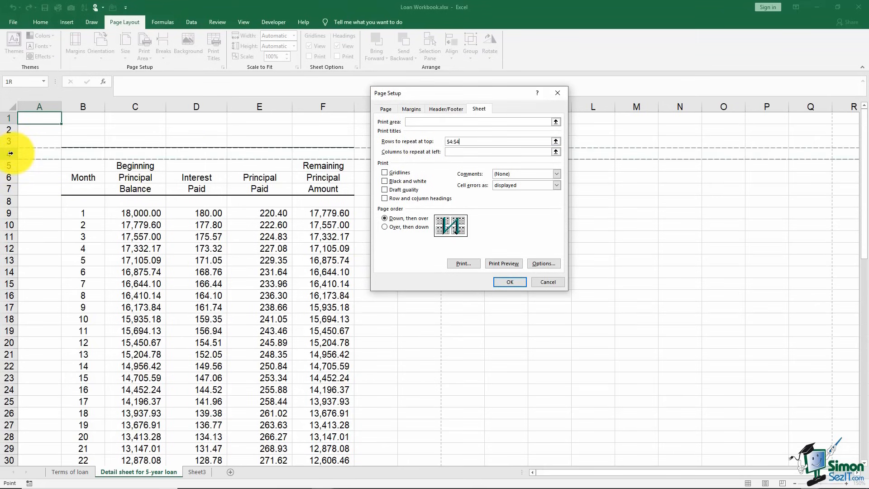
{"action": "left_click_drag", "start_coordinate": [10, 153], "coordinate": [16, 188]}
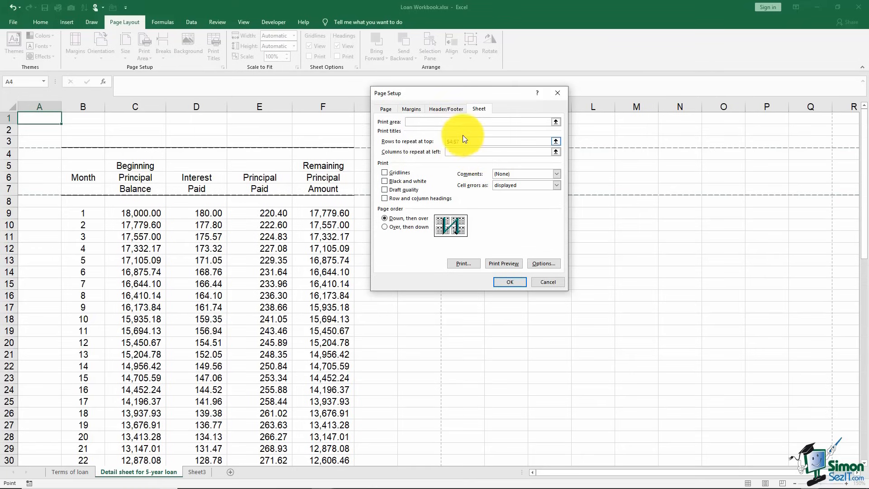
{"action": "left_click", "coordinate": [471, 150]}
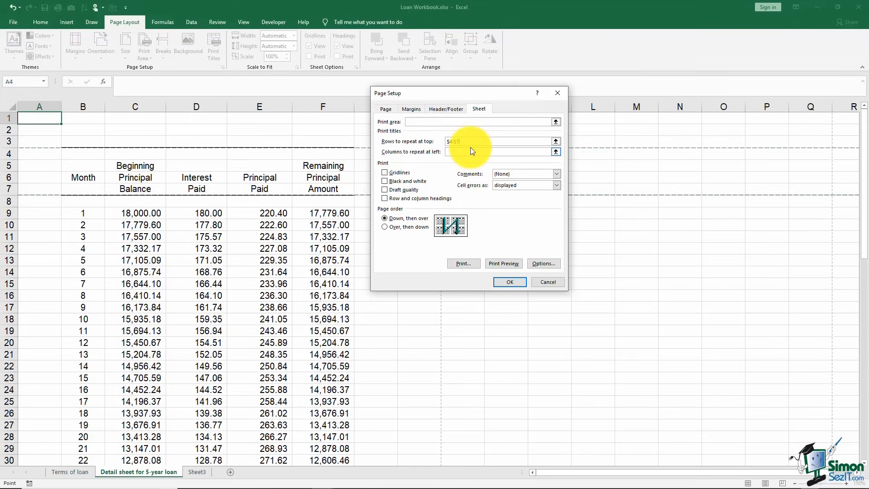
- Preview the printout with the repeated title rows, check page 2, and return to the worksheet
{"action": "left_click", "coordinate": [501, 265]}
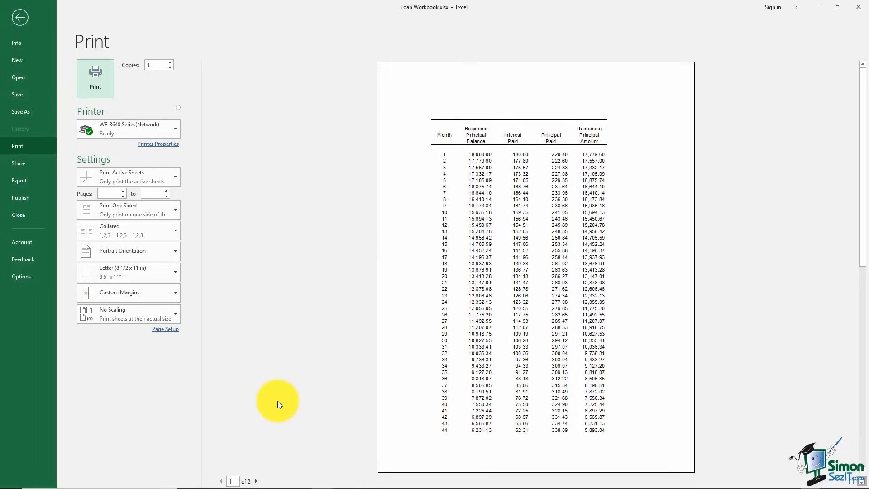
{"action": "left_click", "coordinate": [256, 482]}
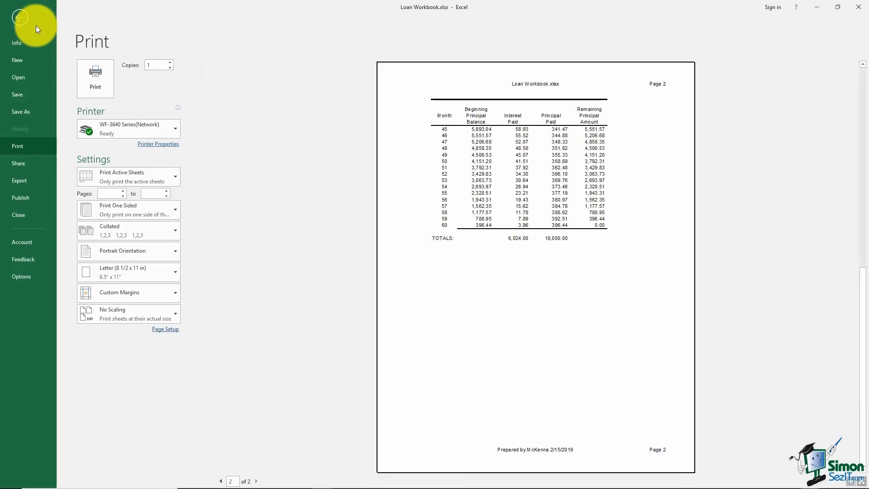
{"action": "left_click", "coordinate": [21, 18]}
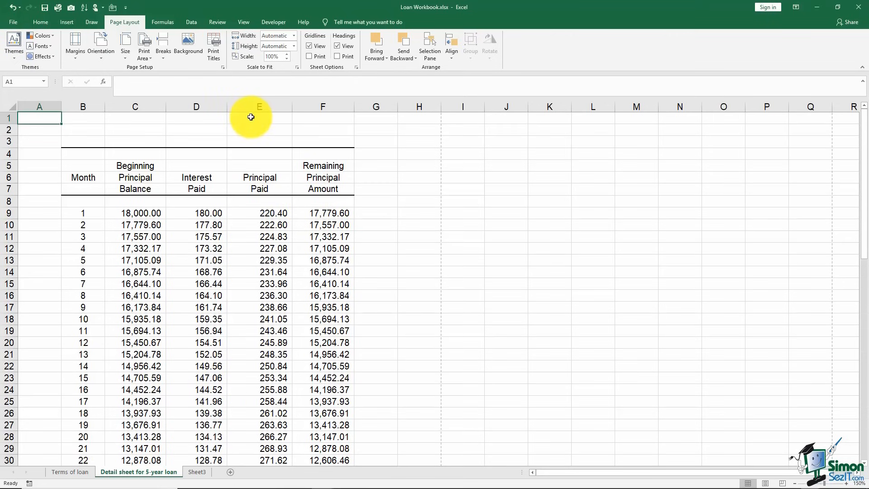
- Try setting columns A and B to repeat at left as print titles, clear the entry, and close the page setup
{"action": "left_click", "coordinate": [217, 58]}
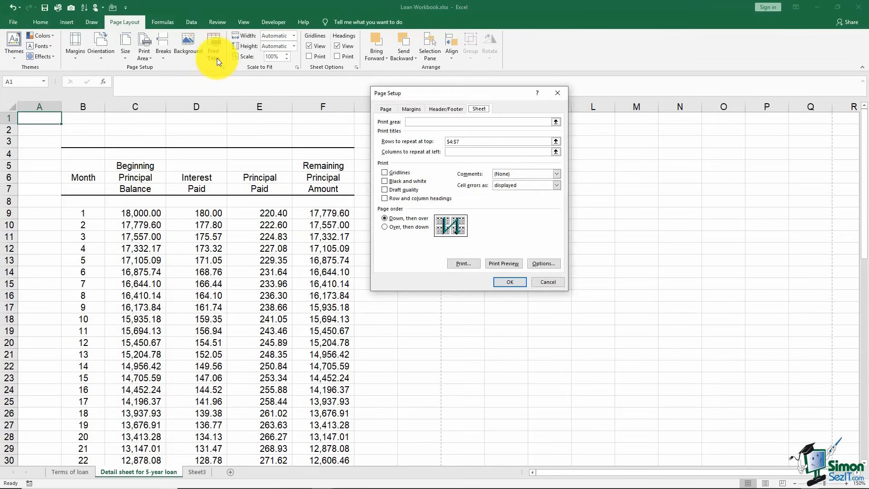
{"action": "left_click", "coordinate": [449, 152]}
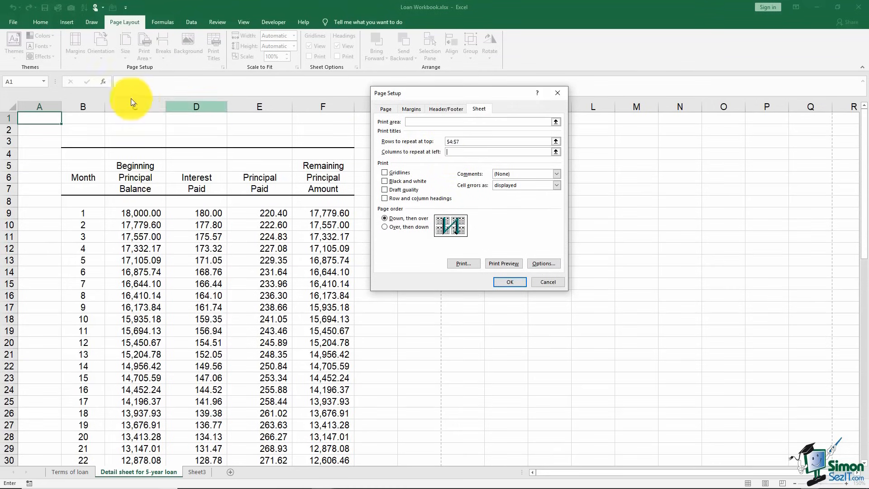
{"action": "left_click", "coordinate": [55, 108]}
{"action": "left_click_drag", "start_coordinate": [55, 107], "coordinate": [94, 105]}
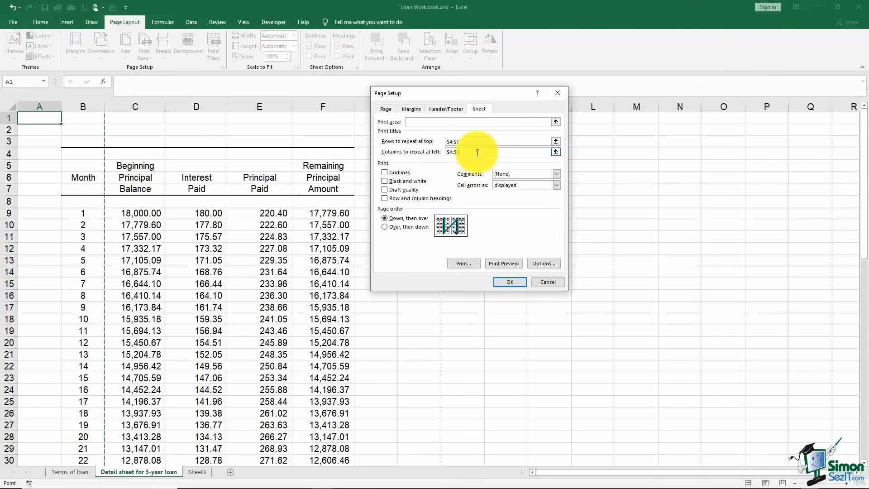
{"action": "left_click_drag", "start_coordinate": [477, 150], "coordinate": [425, 149]}
{"action": "key", "text": "Delete"}
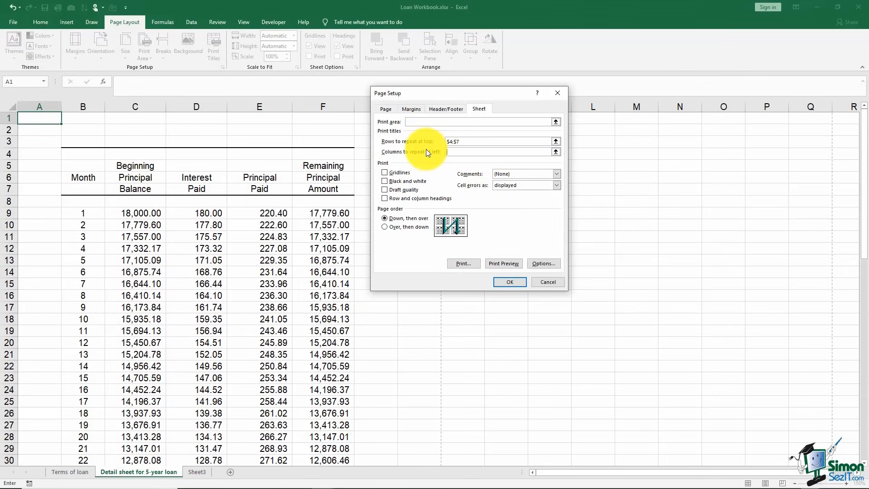
{"action": "left_click", "coordinate": [501, 282]}
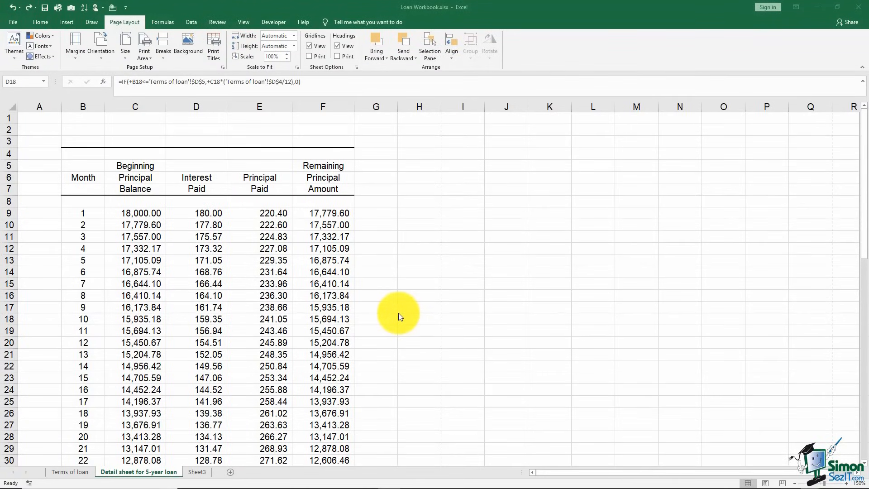
- Insert a comment on the month 11 interest cell D19 and remove the author name from its box
{"action": "left_click", "coordinate": [208, 330]}
{"action": "left_click", "coordinate": [208, 331]}
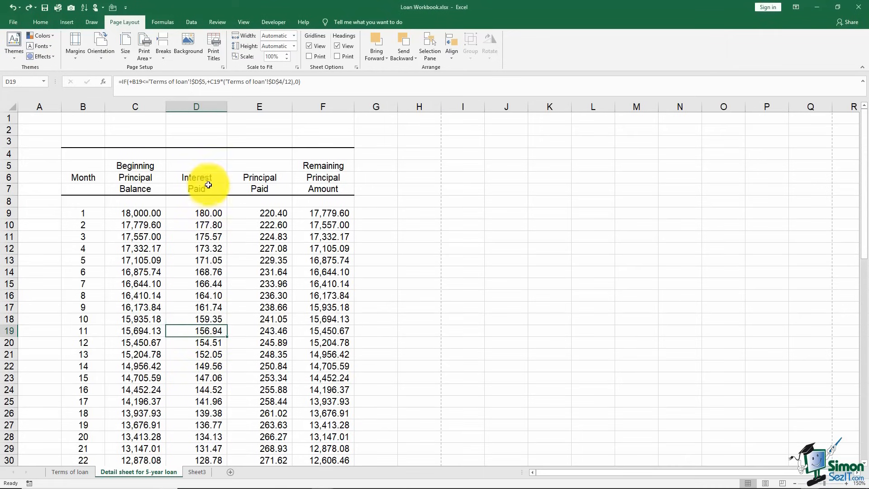
{"action": "right_click", "coordinate": [192, 332]}
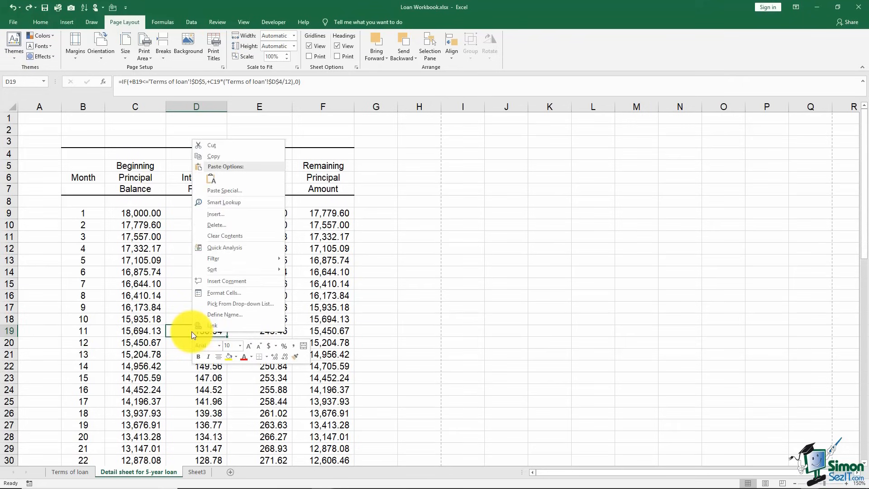
{"action": "left_click", "coordinate": [223, 281]}
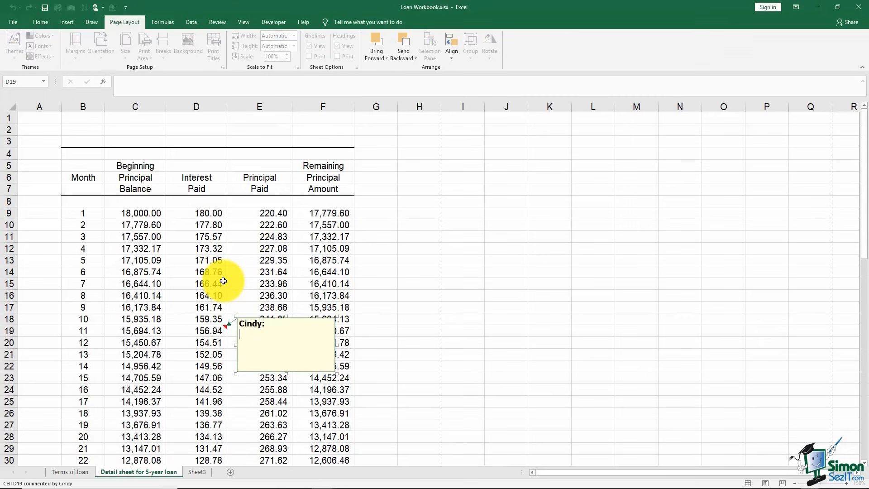
{"action": "left_click", "coordinate": [284, 345]}
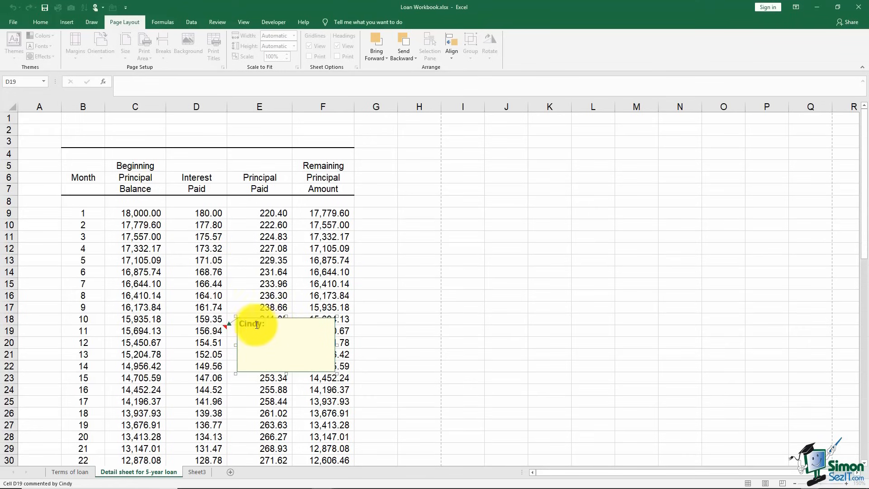
{"action": "left_click", "coordinate": [236, 325]}
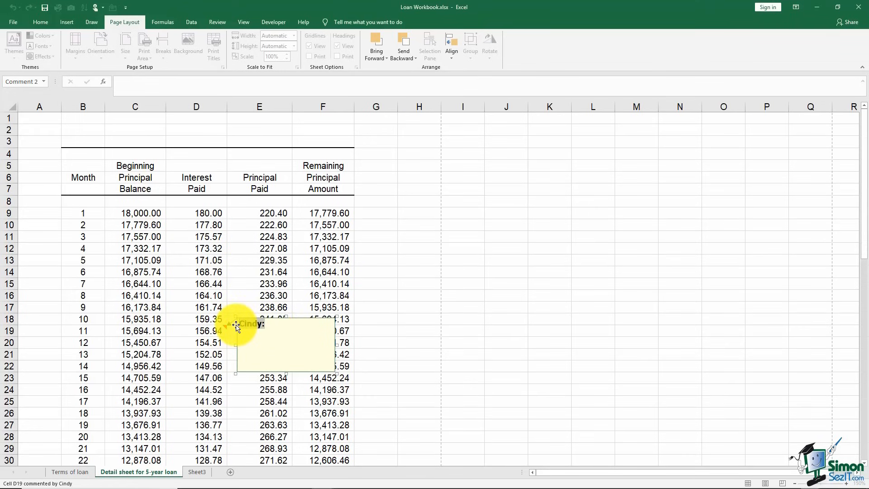
{"action": "key", "text": "Delete"}
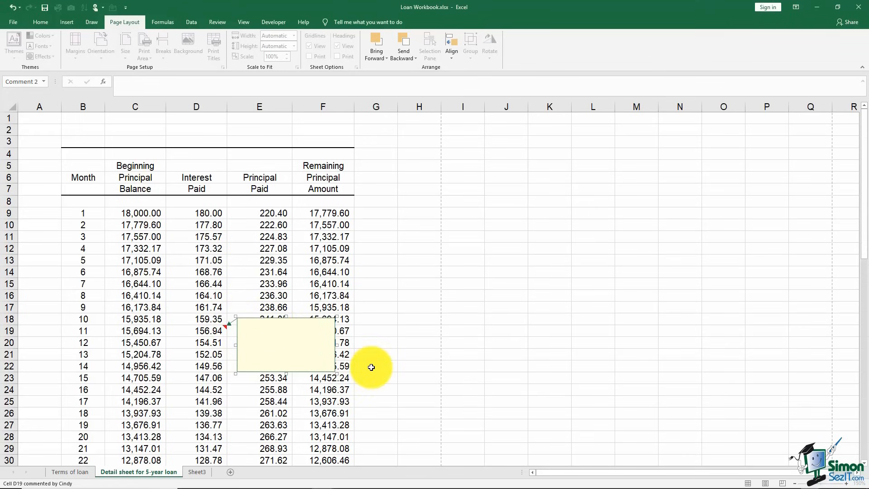
- Write the comment "See about a rate reduction. This may change the rest of the Interest paid cells." and finish it
{"action": "type", "text": "See about a rate reduction"}
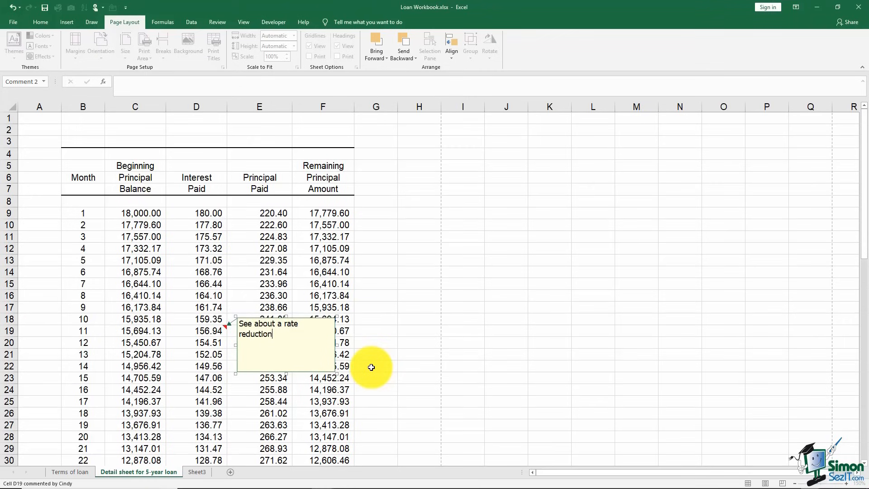
{"action": "type", "text": ". This may change the rest of the"}
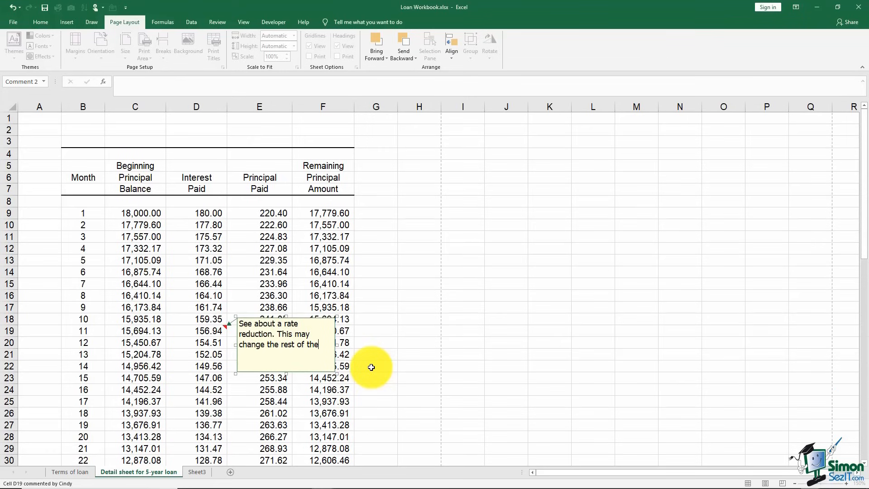
{"action": "type", "text": " Interest paid cells."}
{"action": "left_click", "coordinate": [401, 328]}
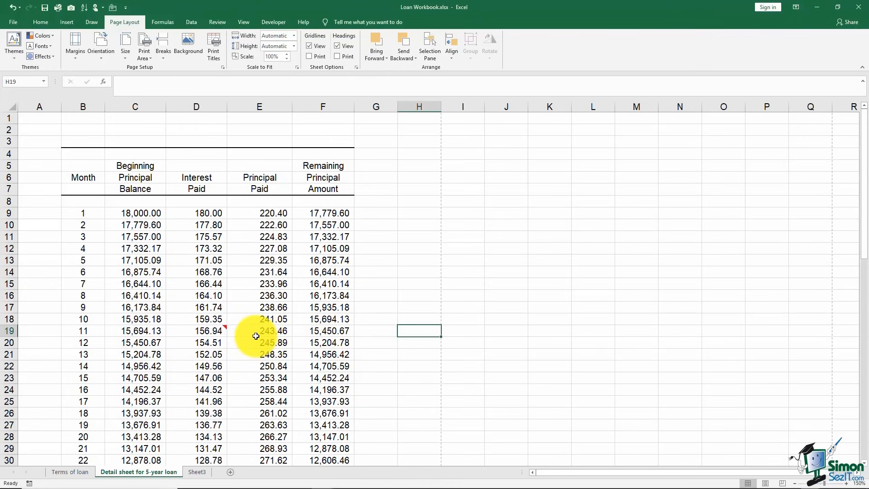
- Edit the D19 comment, widening its box into column G and reducing its height to fit three lines of text
{"action": "mouse_move", "coordinate": [219, 331]}
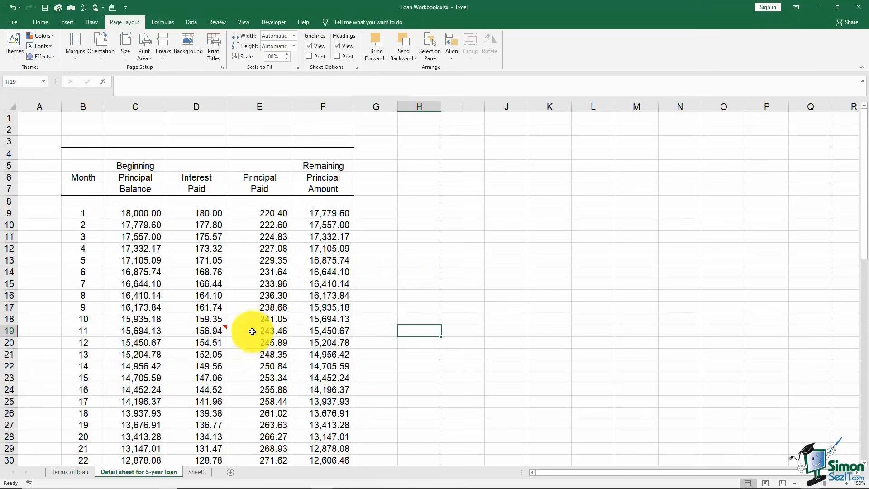
{"action": "left_click", "coordinate": [217, 332]}
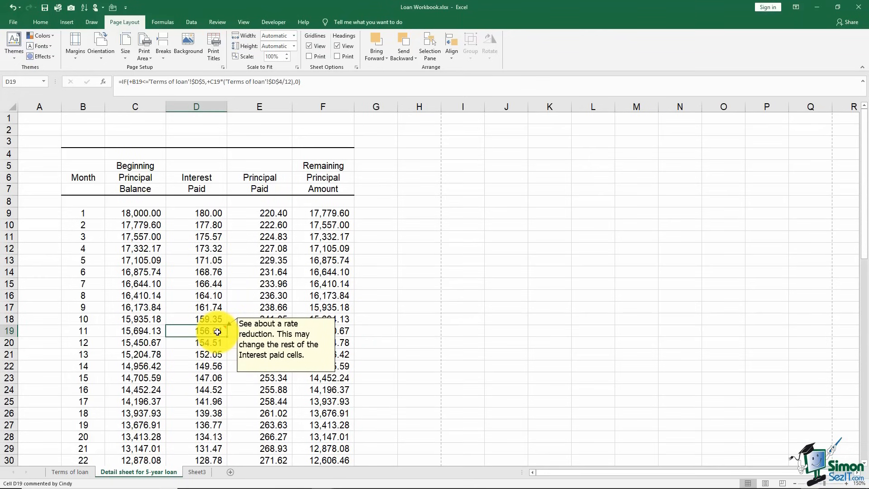
{"action": "right_click", "coordinate": [217, 332]}
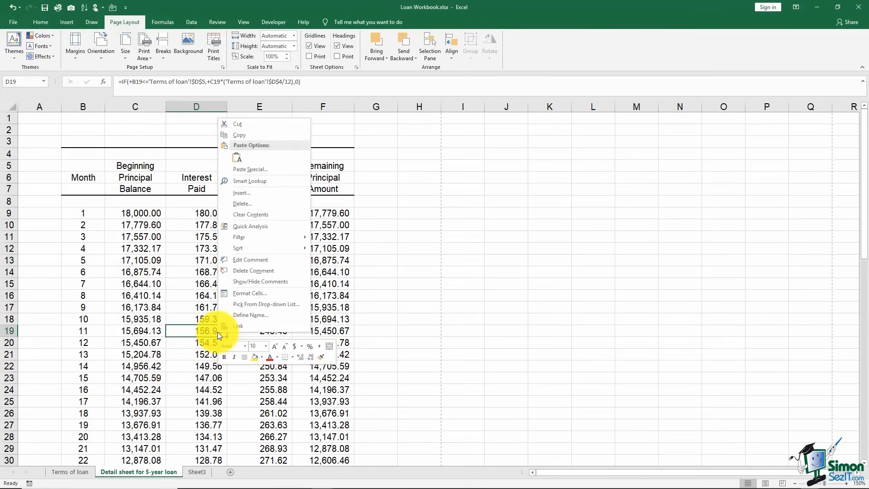
{"action": "left_click", "coordinate": [247, 260]}
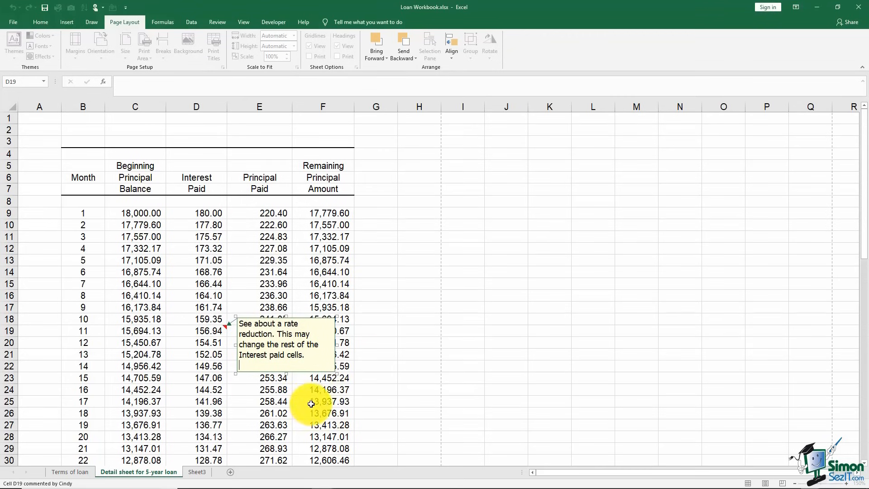
{"action": "key", "text": "Return"}
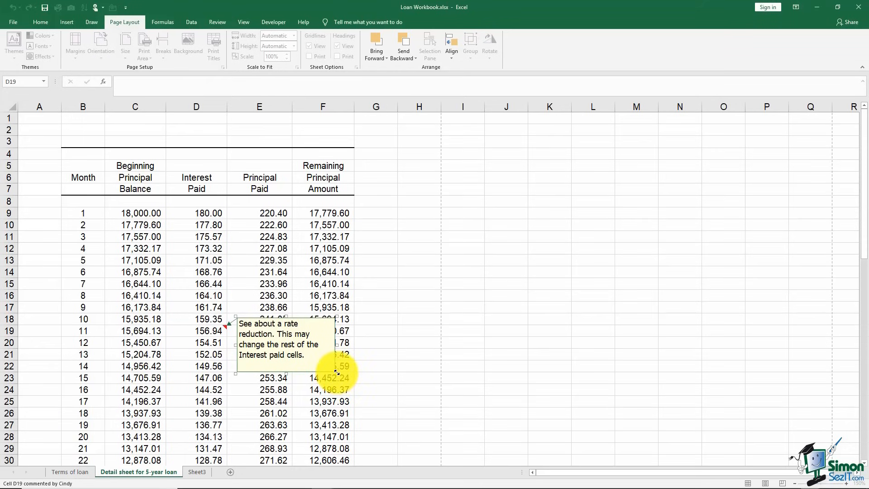
{"action": "left_click_drag", "start_coordinate": [336, 317], "coordinate": [375, 306]}
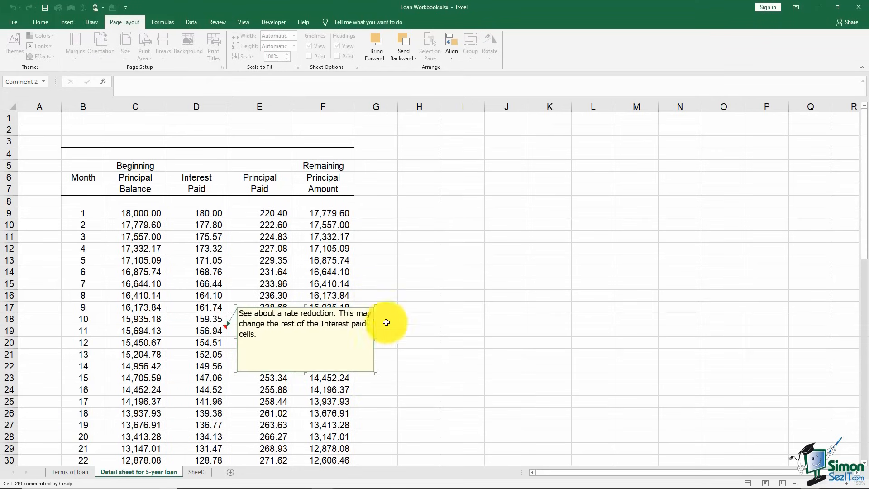
{"action": "left_click_drag", "start_coordinate": [375, 373], "coordinate": [378, 345]}
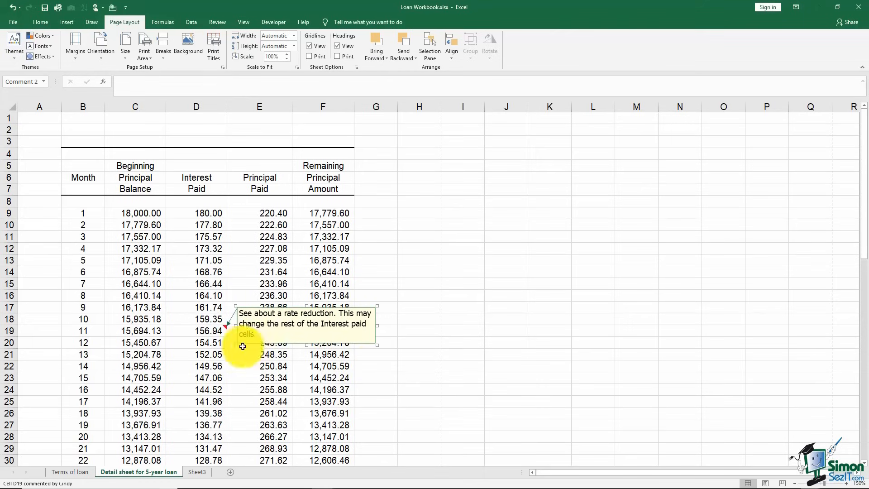
- Turn on Show/Hide Comment for cell D19 so its comment stays displayed on the sheet
{"action": "left_click", "coordinate": [211, 330]}
{"action": "right_click", "coordinate": [211, 330]}
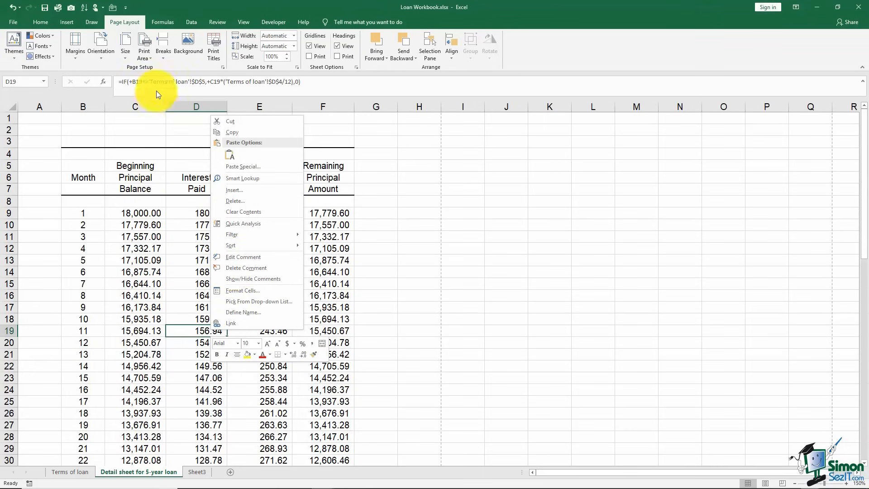
{"action": "left_click", "coordinate": [218, 21]}
{"action": "left_click", "coordinate": [218, 21]}
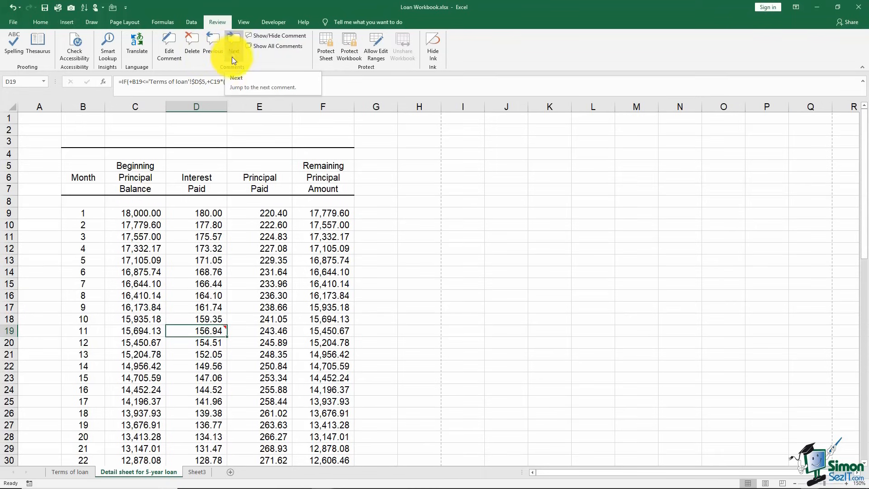
{"action": "left_click", "coordinate": [284, 37]}
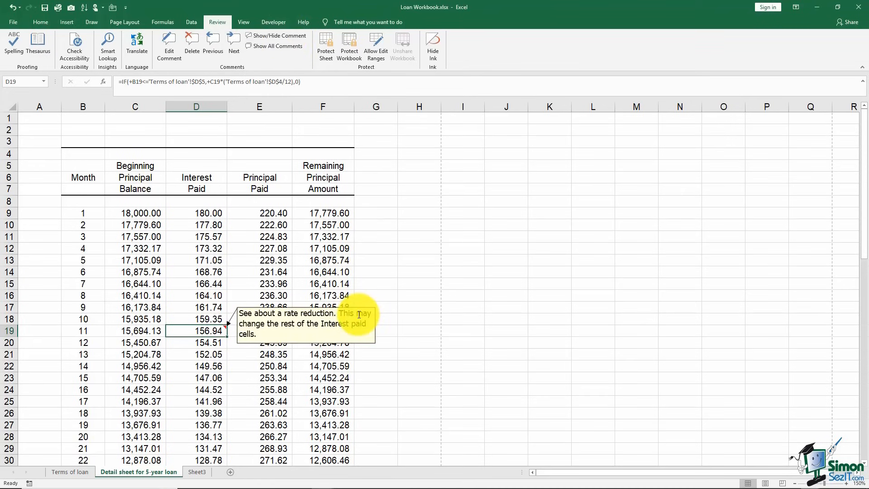
{"action": "left_click", "coordinate": [414, 296]}
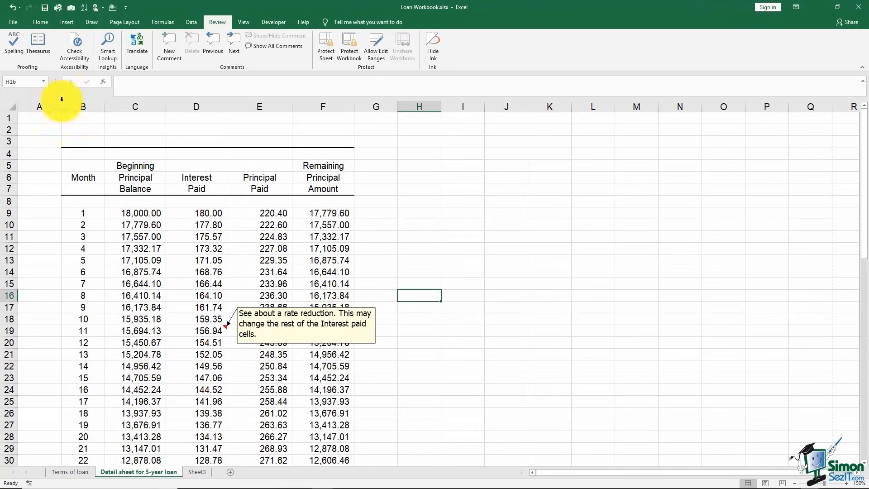
- Set the sheet's page setup to print comments at the end of the sheet
{"action": "left_click", "coordinate": [122, 23]}
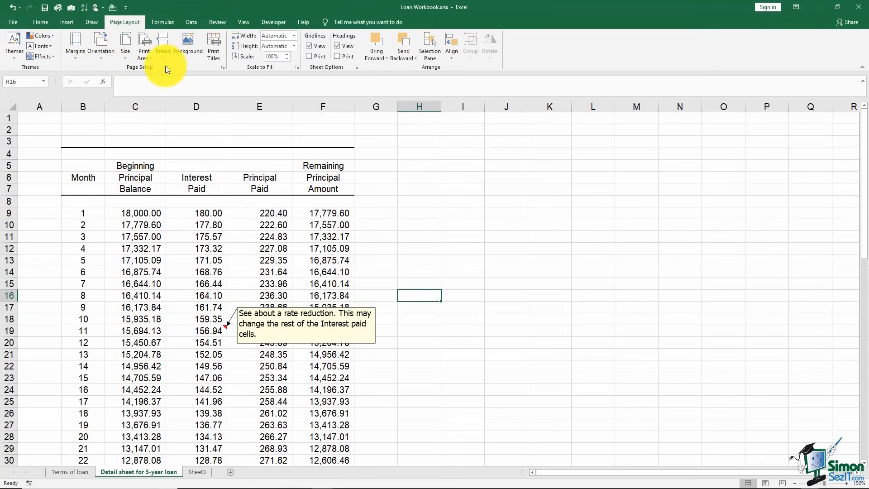
{"action": "left_click", "coordinate": [222, 68]}
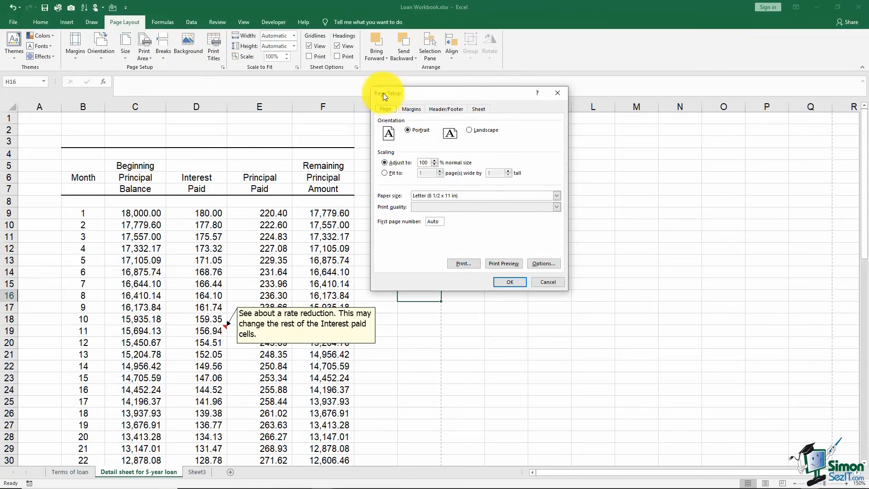
{"action": "left_click", "coordinate": [482, 110]}
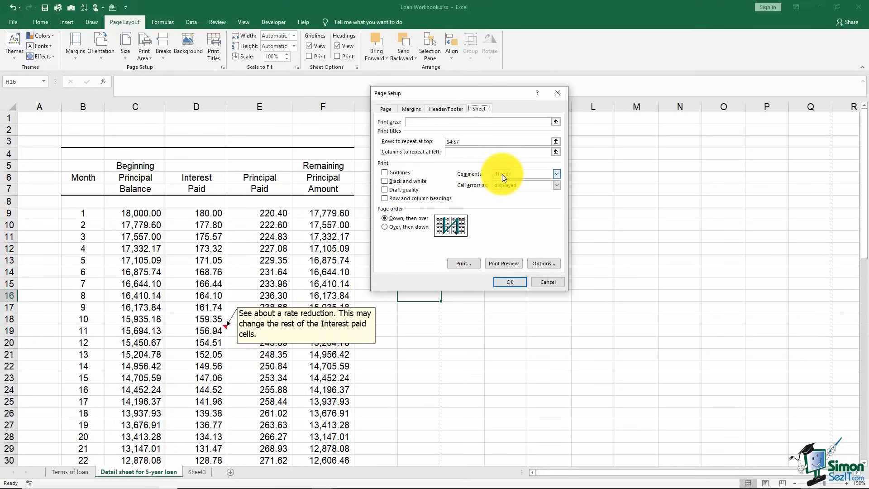
{"action": "left_click", "coordinate": [556, 176]}
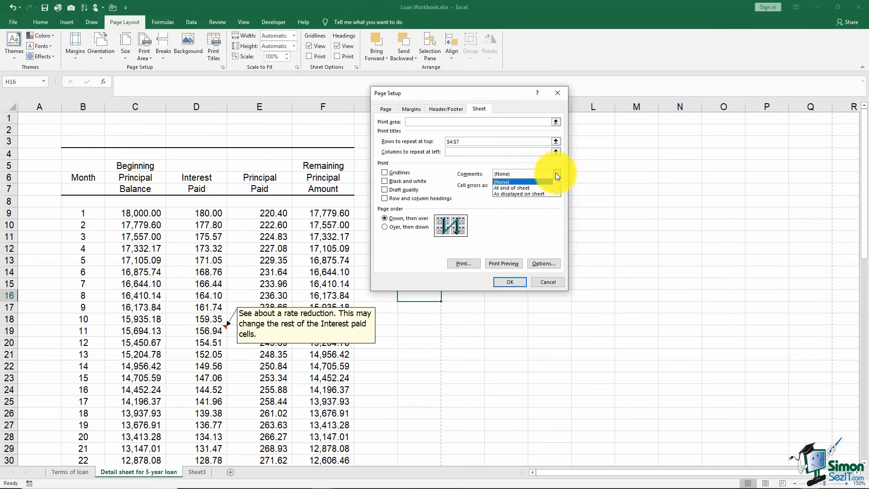
{"action": "left_click", "coordinate": [521, 187]}
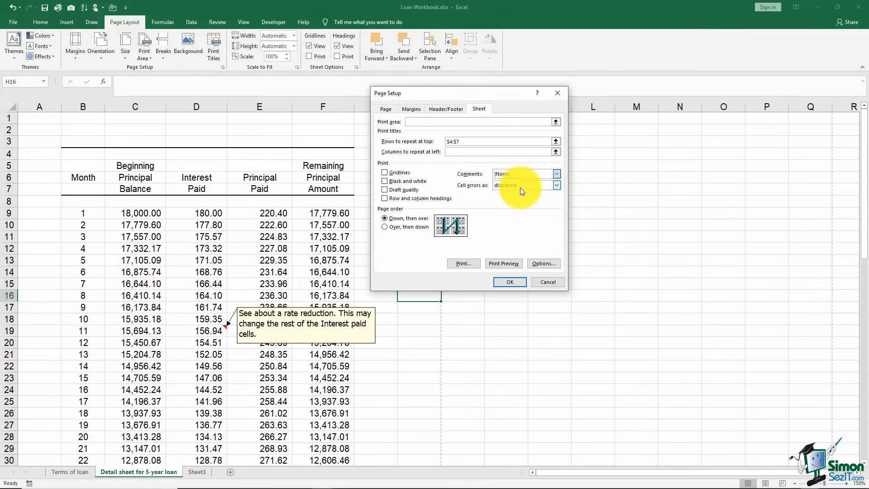
{"action": "left_click", "coordinate": [551, 176]}
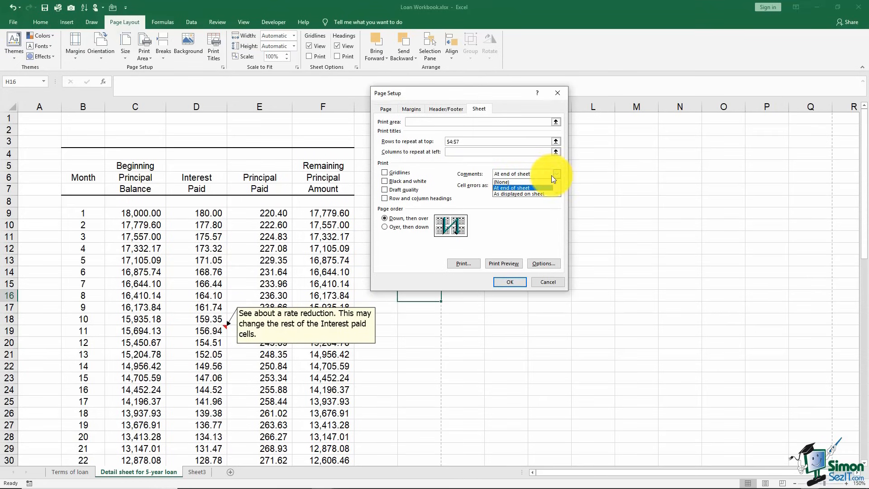
{"action": "left_click", "coordinate": [514, 187]}
- Preview the printout through page 3 to check the comment listing, and return to the worksheet
{"action": "left_click", "coordinate": [509, 265]}
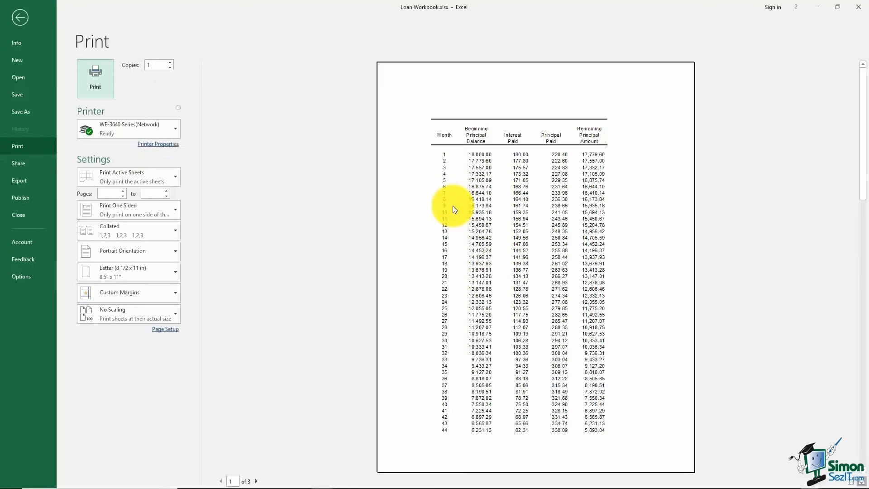
{"action": "scroll", "coordinate": [496, 222], "scroll_direction": "down", "scroll_amount": 2}
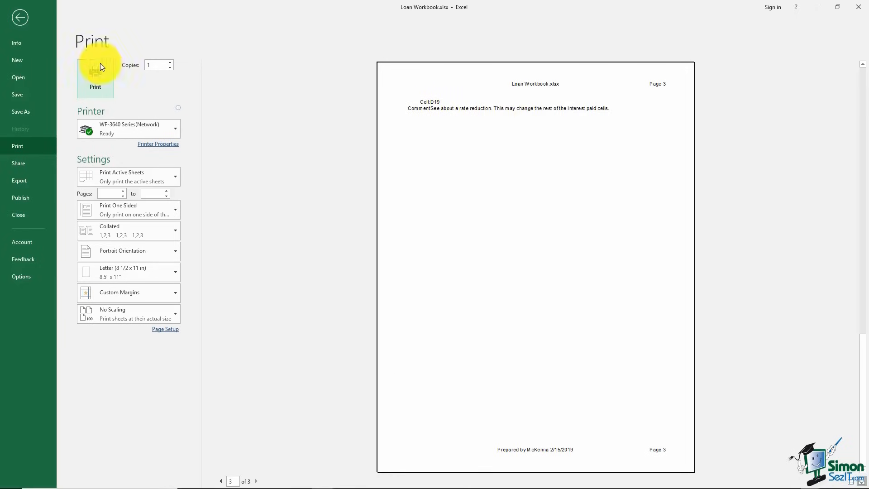
{"action": "left_click", "coordinate": [20, 19]}
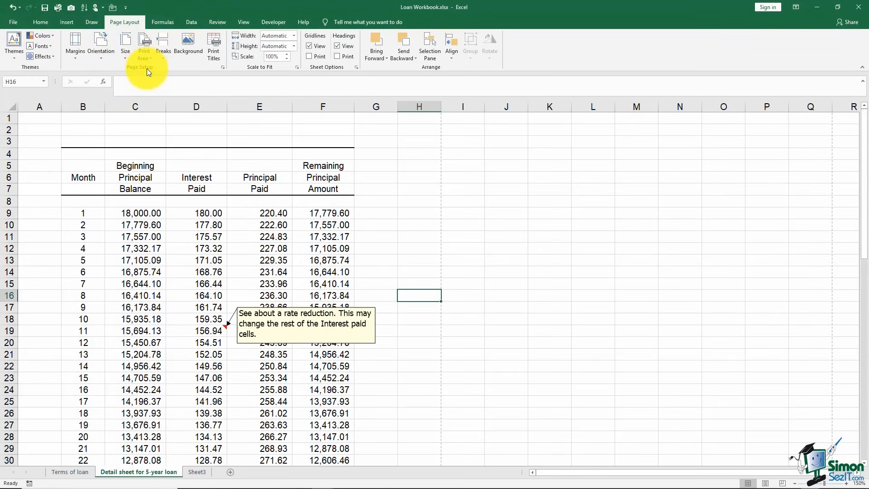
- Set comments to print as displayed on the sheet, preview the printout, and return to the worksheet
{"action": "left_click", "coordinate": [224, 67]}
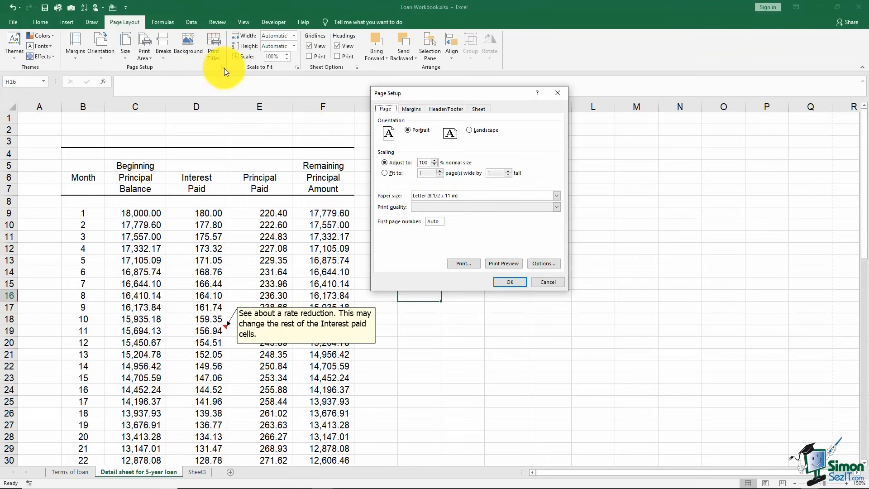
{"action": "left_click", "coordinate": [479, 109]}
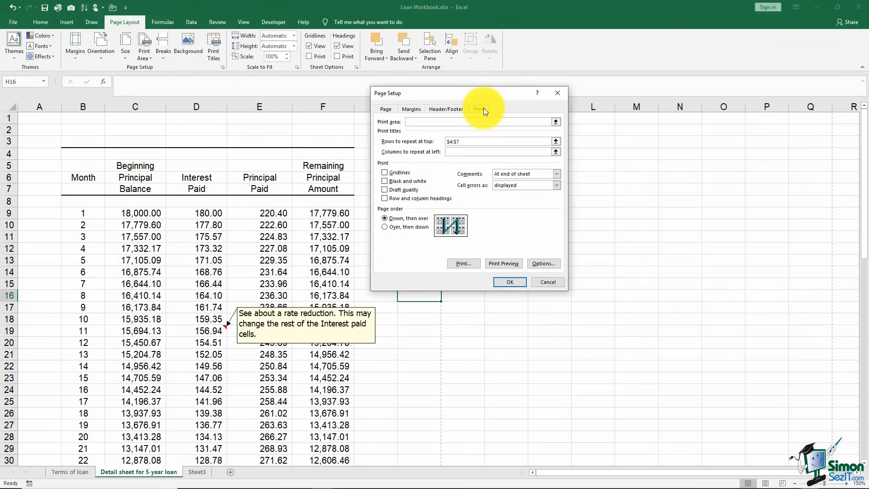
{"action": "left_click", "coordinate": [557, 175]}
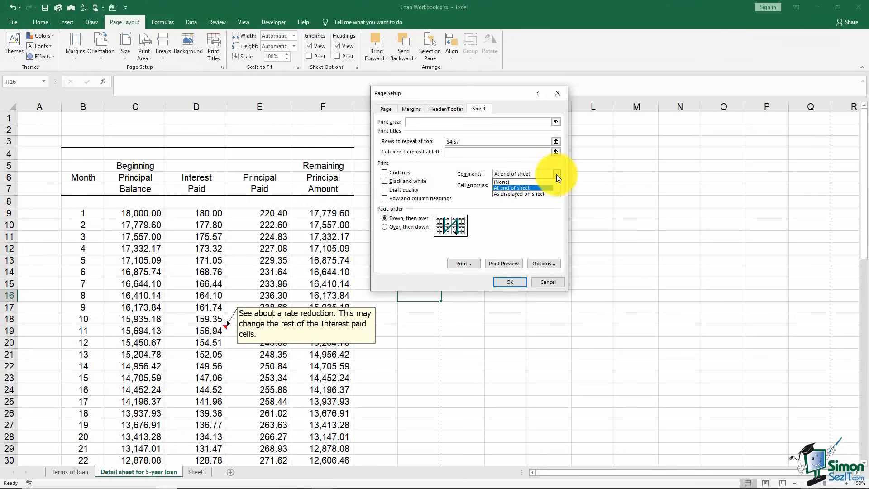
{"action": "left_click", "coordinate": [521, 192]}
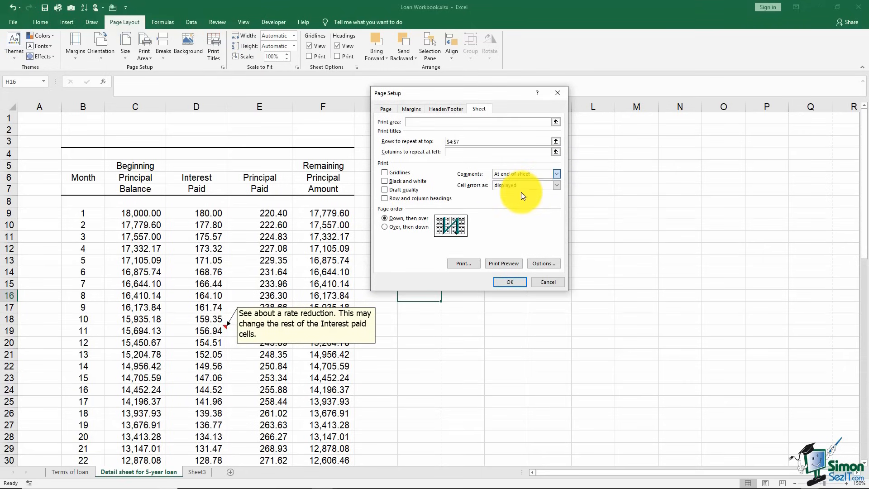
{"action": "left_click", "coordinate": [507, 266]}
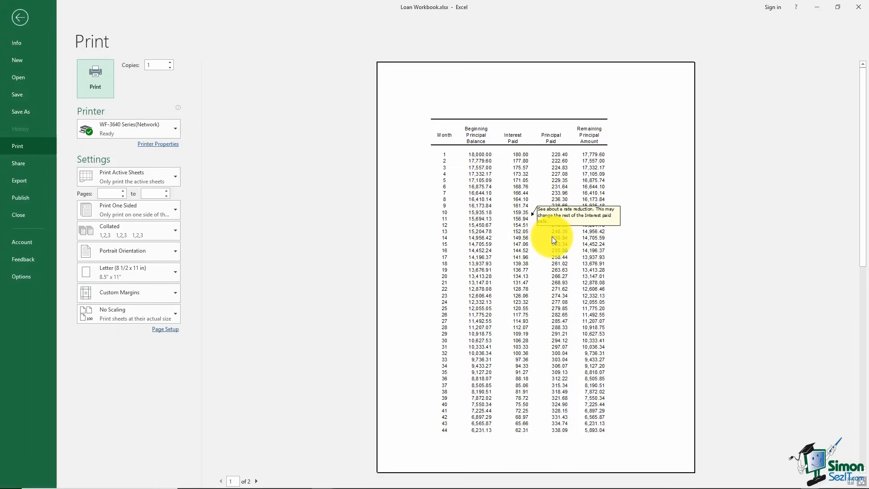
{"action": "left_click", "coordinate": [20, 18]}
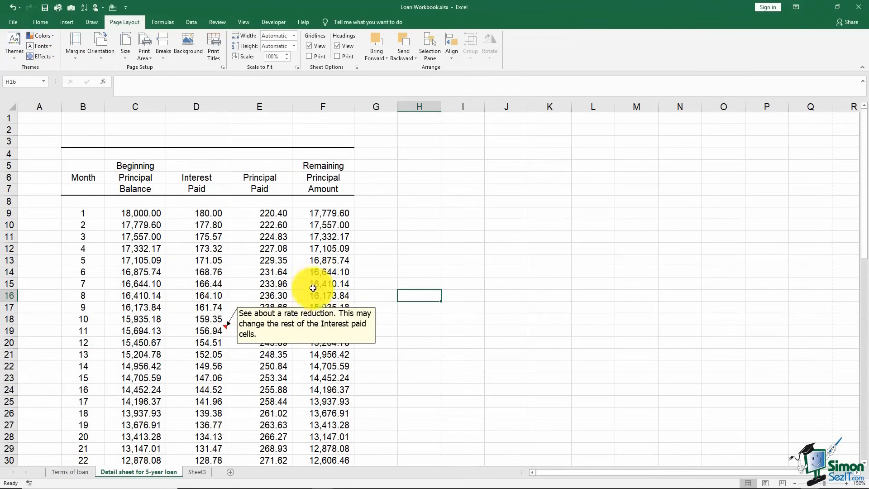
- Move the displayed comment box of cell D19 off the loan table into the empty cells beside it
{"action": "left_click", "coordinate": [300, 326]}
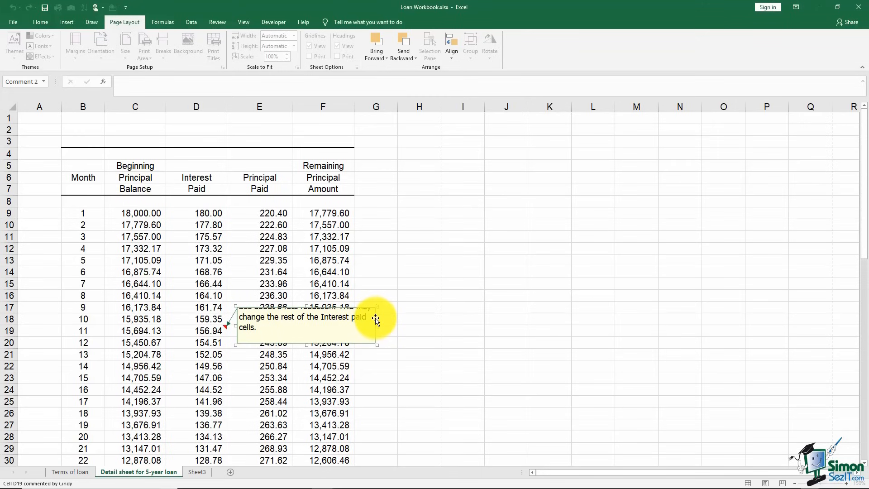
{"action": "left_click_drag", "start_coordinate": [376, 320], "coordinate": [503, 250]}
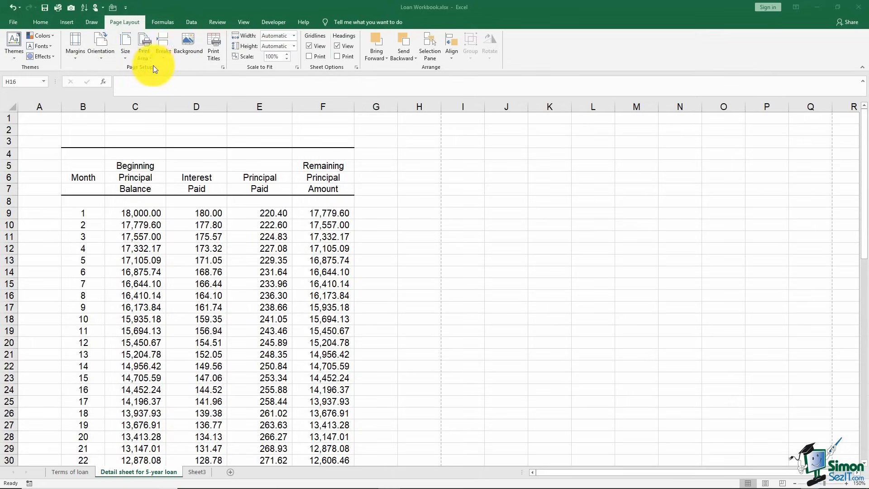
- Centre the sheet horizontally on the printed page through the custom margin settings, leaving vertical centring off
{"action": "left_click", "coordinate": [75, 59]}
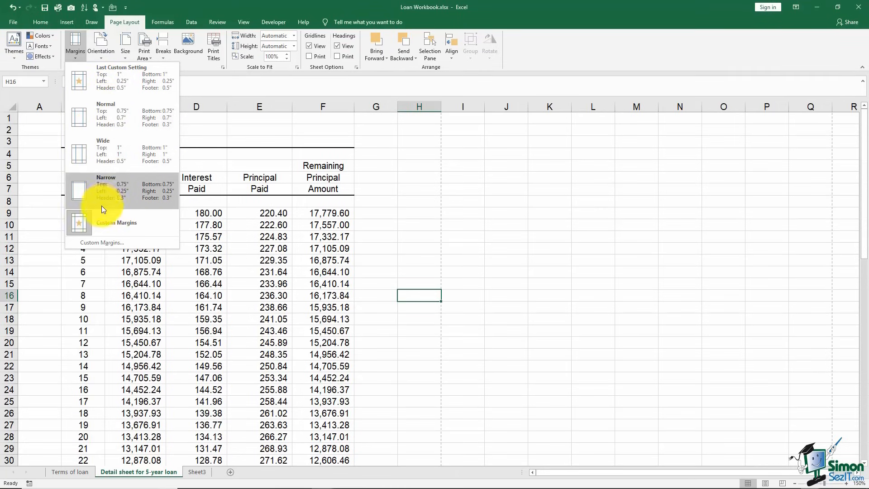
{"action": "left_click", "coordinate": [102, 243]}
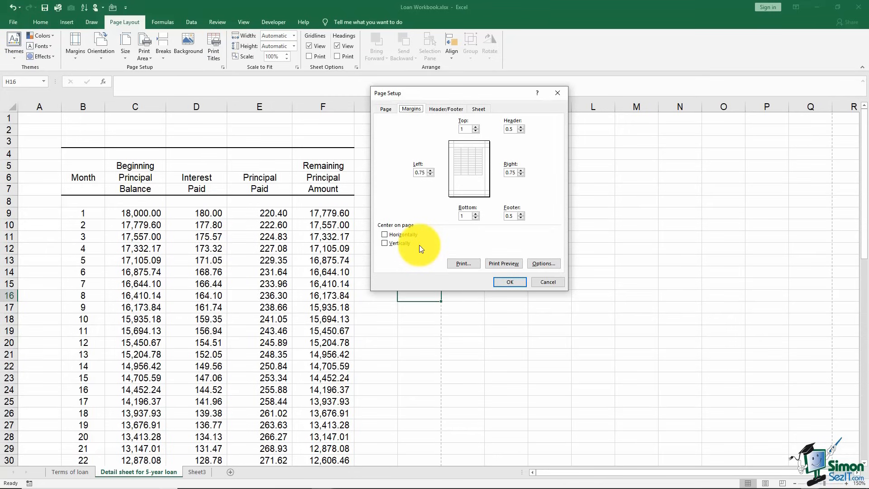
{"action": "left_click", "coordinate": [385, 235]}
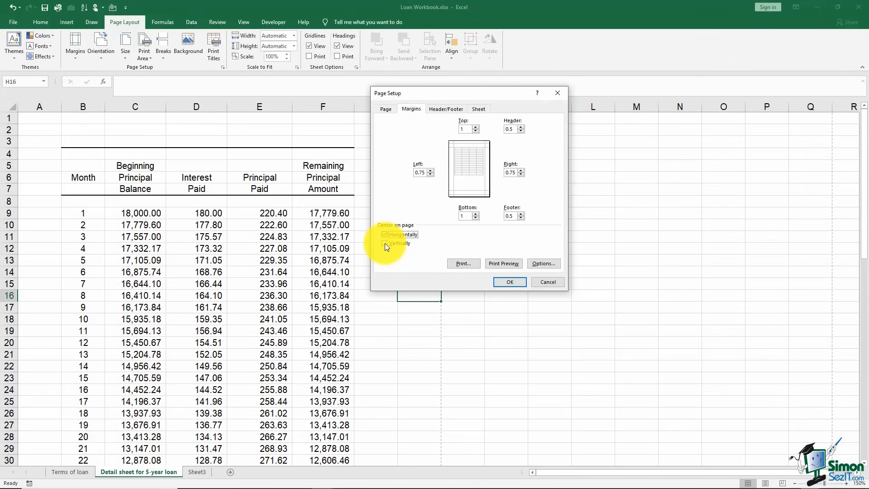
{"action": "left_click", "coordinate": [384, 243]}
{"action": "left_click", "coordinate": [385, 243]}
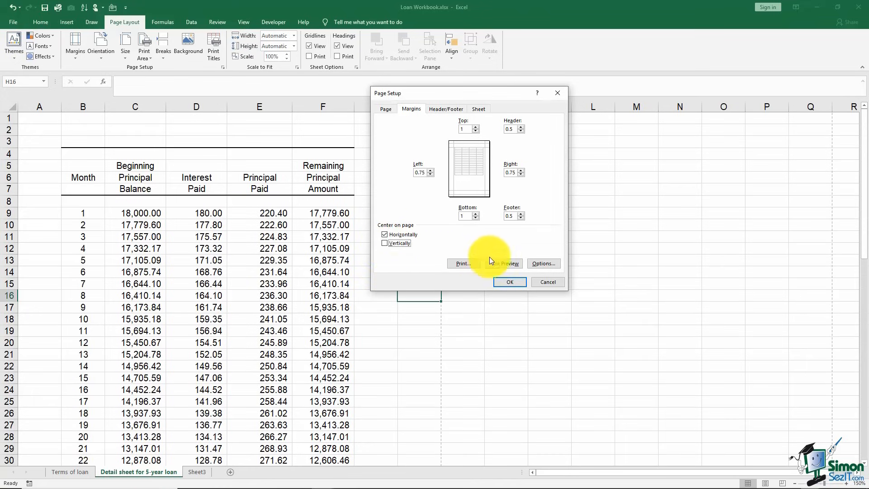
{"action": "left_click", "coordinate": [510, 282]}
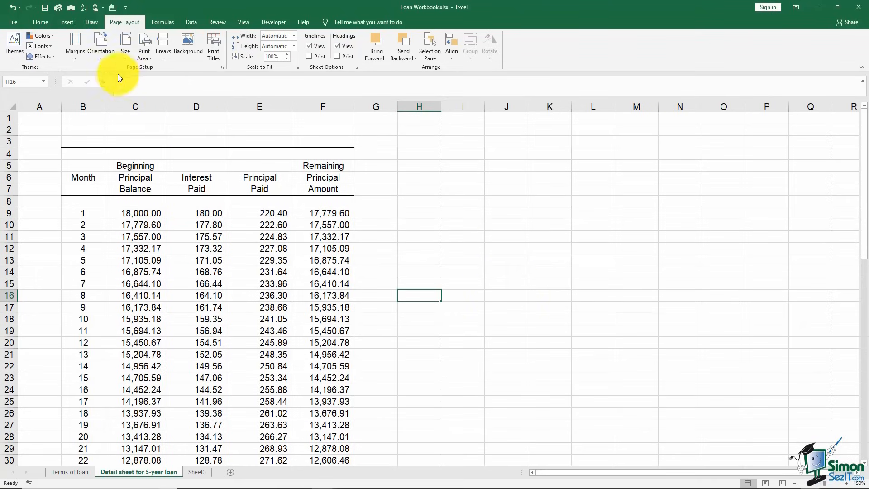
{"action": "left_click", "coordinate": [103, 60]}
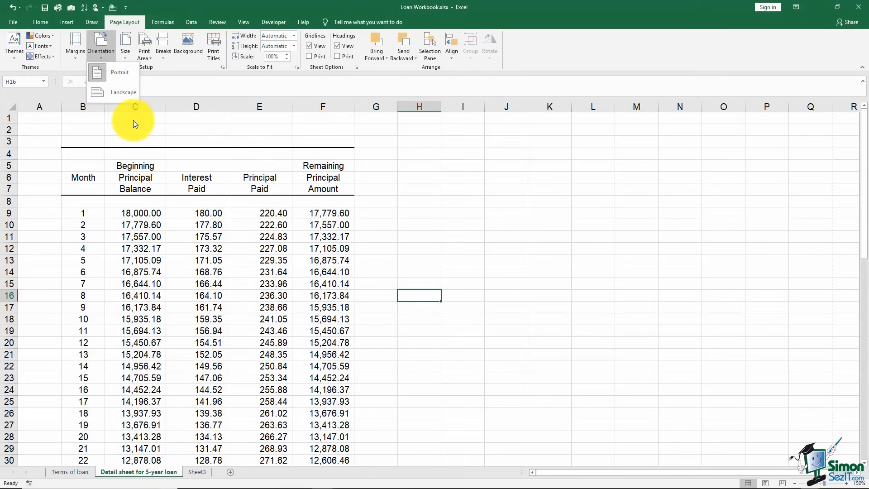
{"action": "left_click", "coordinate": [126, 56]}
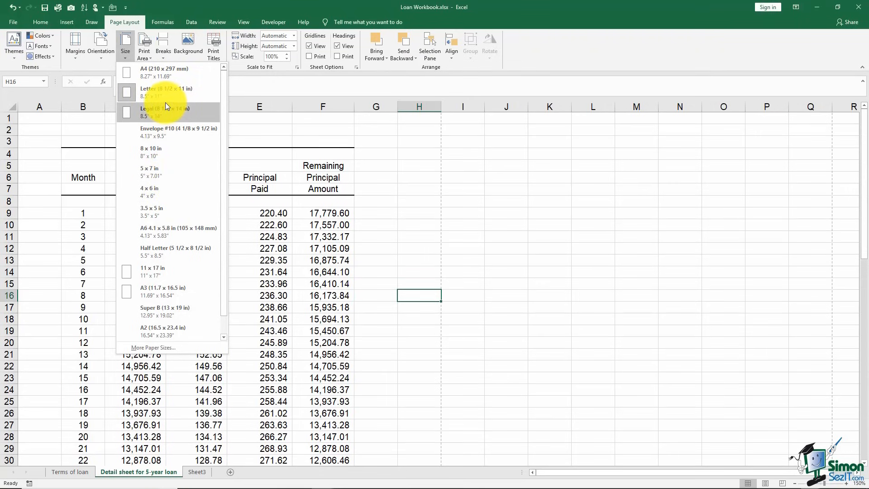
- Set the single cell H16 as the sheet's print area
{"action": "left_click", "coordinate": [150, 57]}
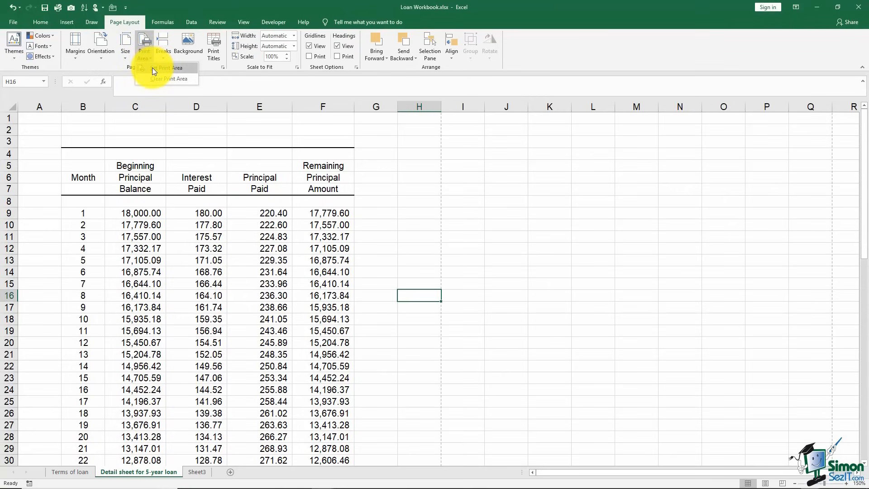
{"action": "left_click", "coordinate": [152, 67]}
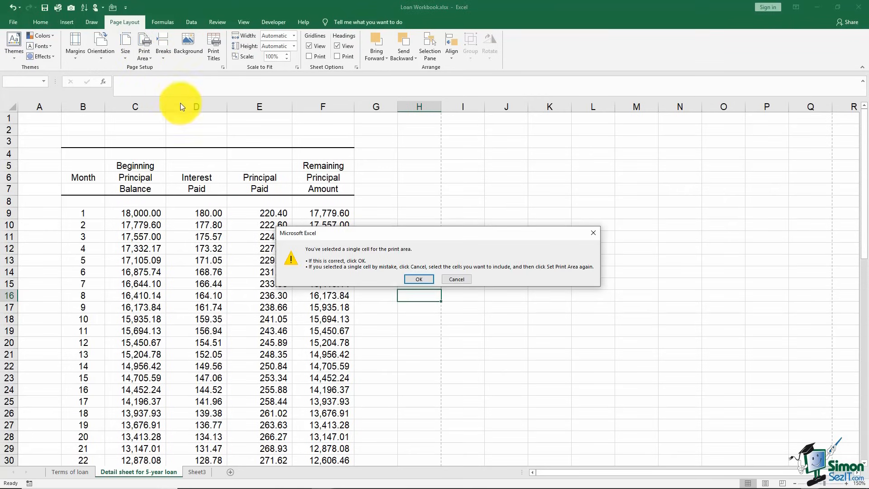
{"action": "left_click", "coordinate": [417, 280]}
- Set the range B4:F15 as the print area, and clear the print area again
{"action": "left_click_drag", "start_coordinate": [78, 150], "coordinate": [307, 284]}
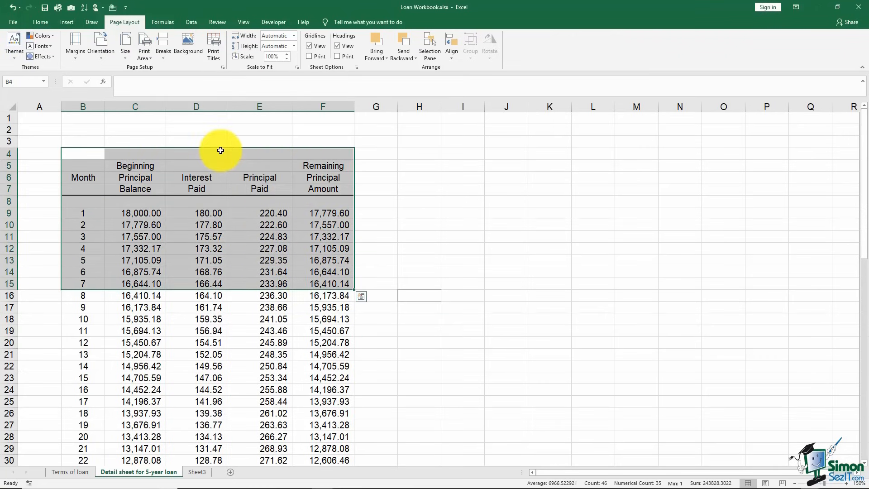
{"action": "left_click", "coordinate": [148, 56]}
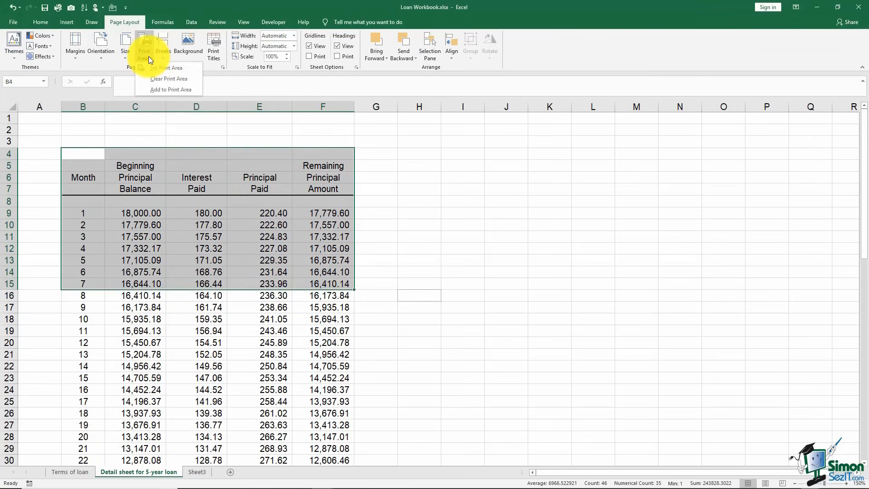
{"action": "left_click", "coordinate": [158, 69]}
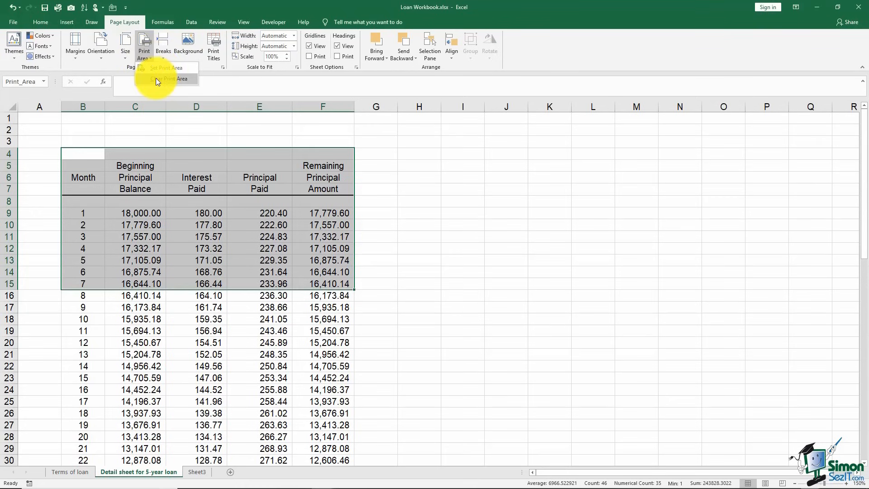
{"action": "left_click", "coordinate": [156, 78]}
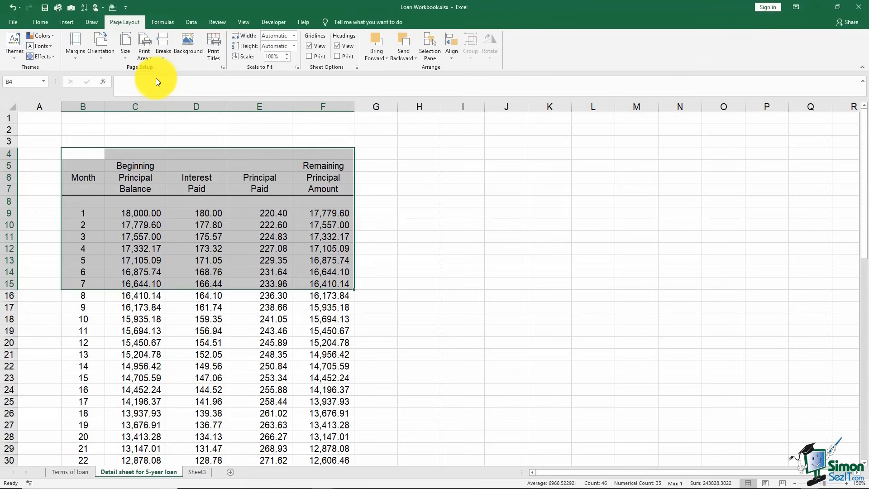
{"action": "left_click", "coordinate": [173, 136]}
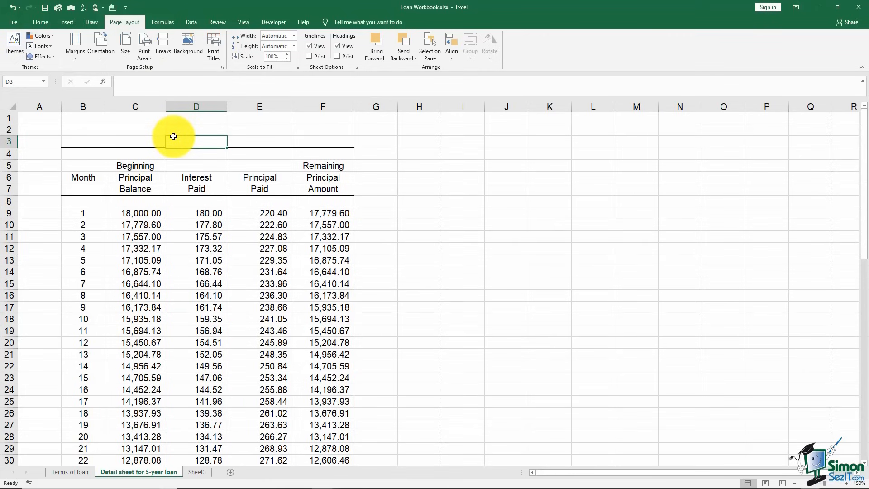
- Insert a manual page break above row 49 of the loan detail table
{"action": "left_click", "coordinate": [163, 59]}
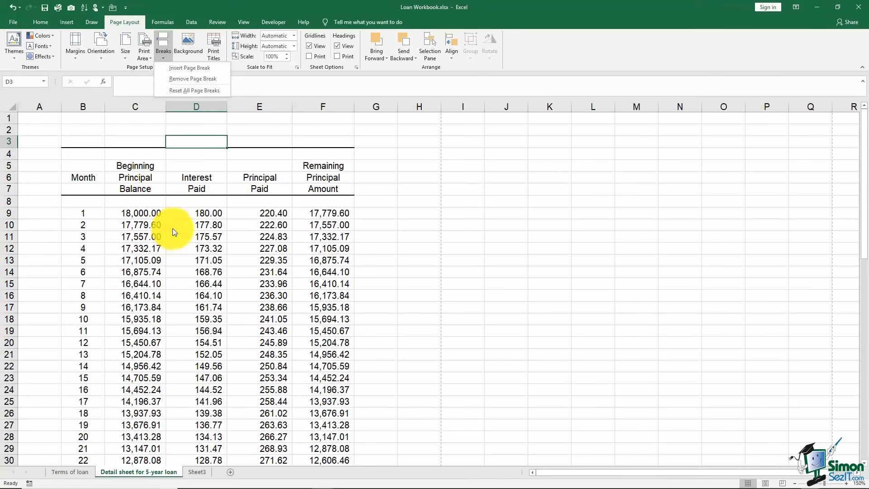
{"action": "left_click", "coordinate": [224, 235]}
{"action": "scroll", "coordinate": [223, 235], "scroll_direction": "down", "scroll_amount": 10}
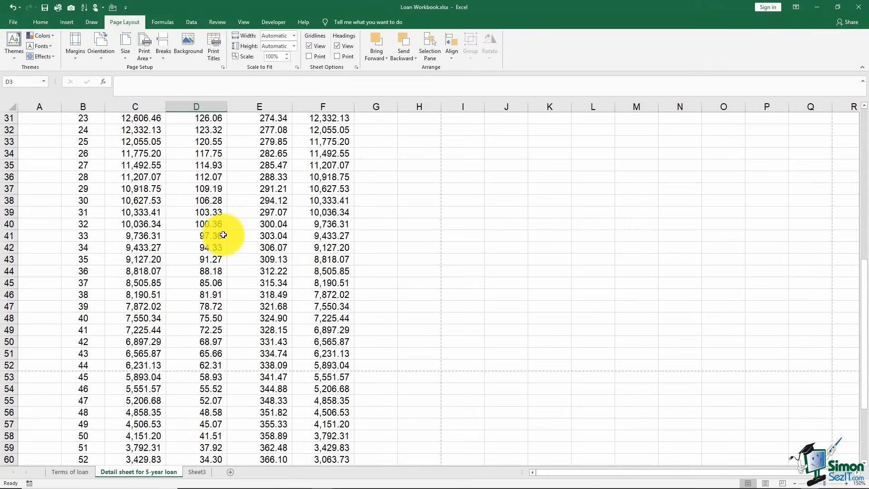
{"action": "scroll", "coordinate": [224, 234], "scroll_direction": "down", "scroll_amount": 6}
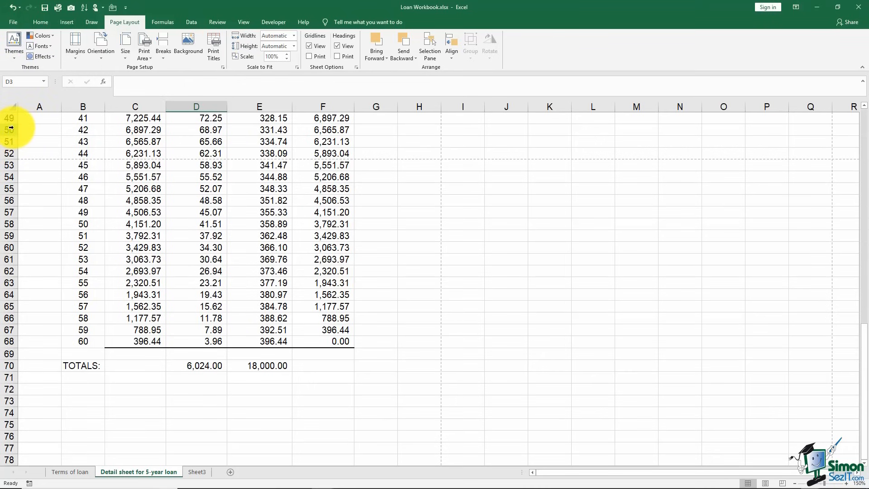
{"action": "scroll", "coordinate": [18, 148], "scroll_direction": "up", "scroll_amount": 2}
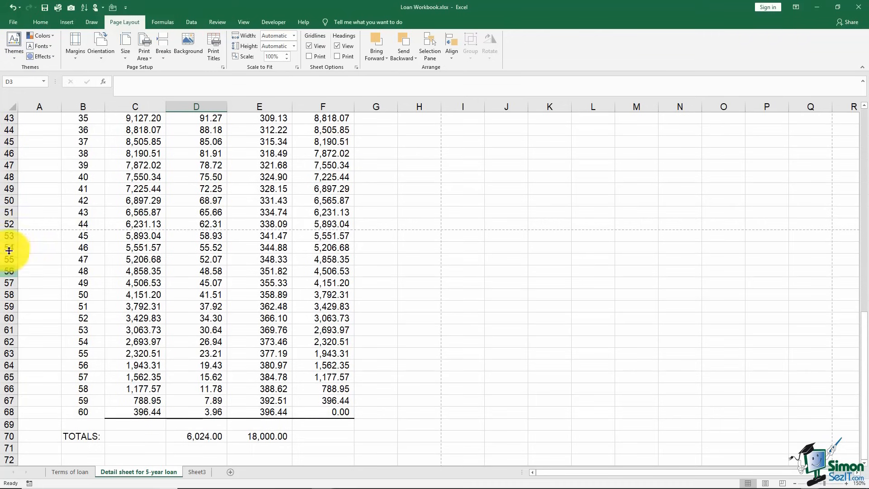
{"action": "left_click", "coordinate": [9, 190]}
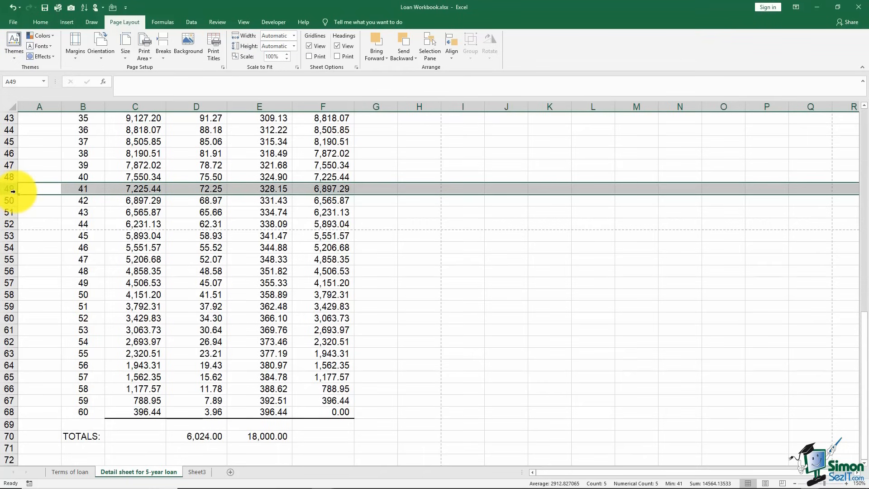
{"action": "left_click", "coordinate": [162, 56]}
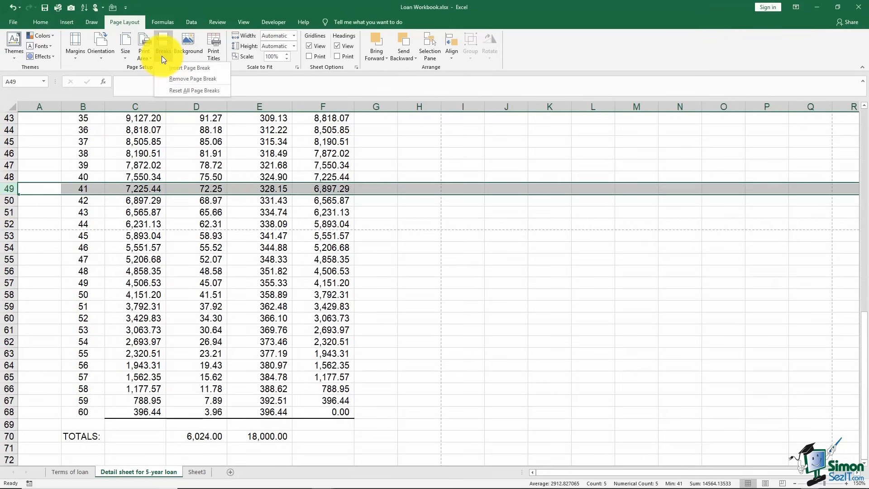
{"action": "left_click", "coordinate": [168, 67]}
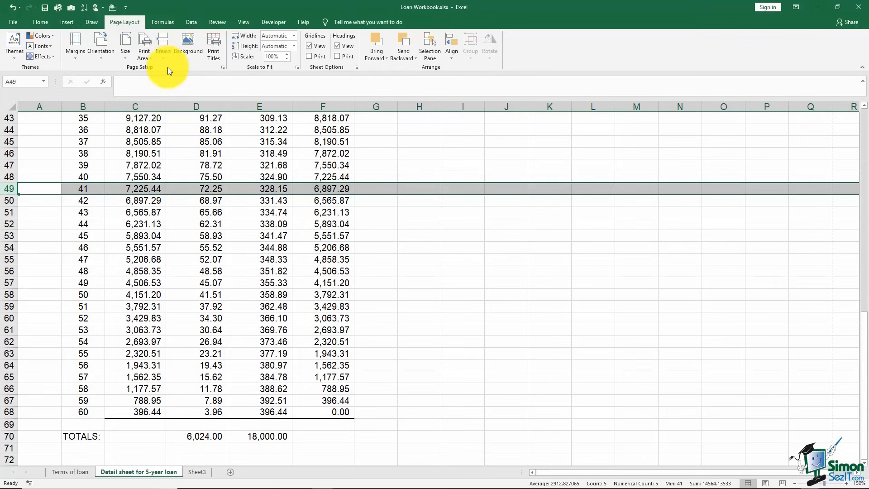
{"action": "left_click", "coordinate": [126, 214]}
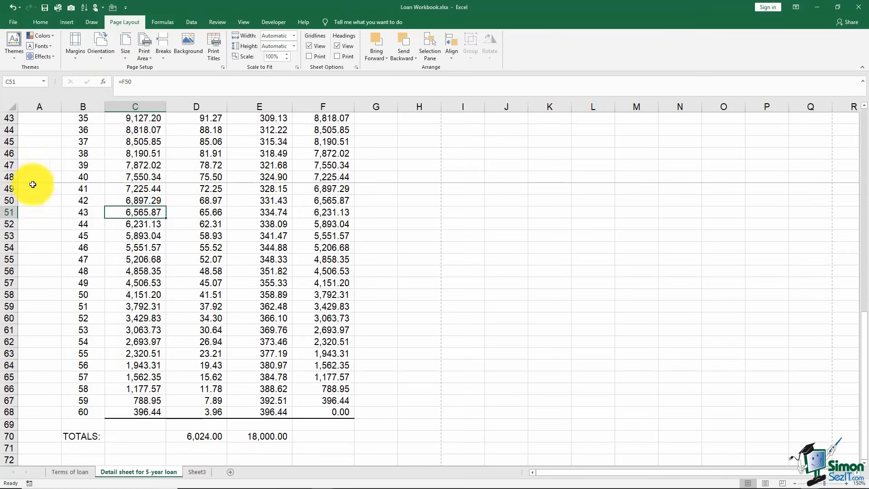
- Try to remove the page break between rows 48 and 49 with both rows selected
{"action": "left_click_drag", "start_coordinate": [9, 178], "coordinate": [9, 189]}
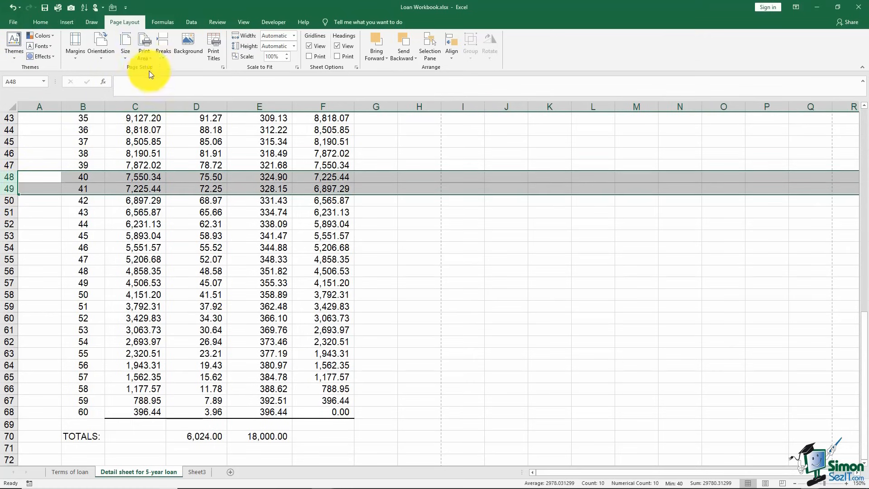
{"action": "left_click", "coordinate": [164, 57]}
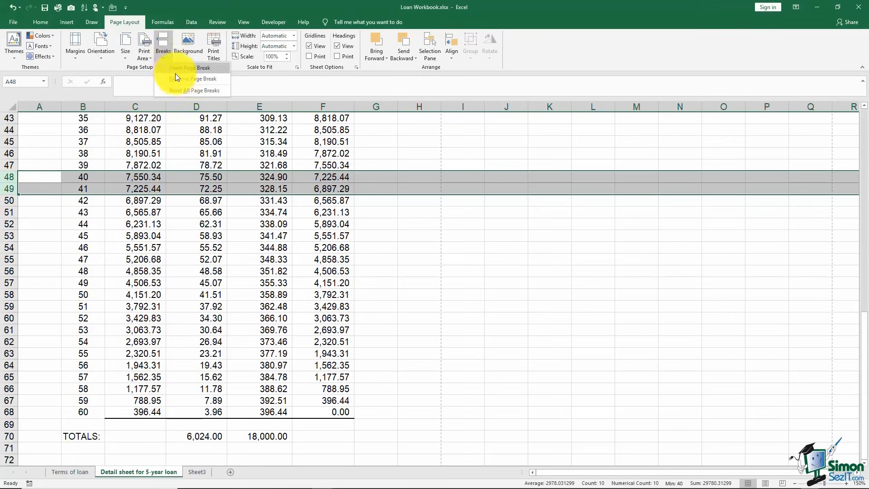
{"action": "left_click", "coordinate": [177, 78]}
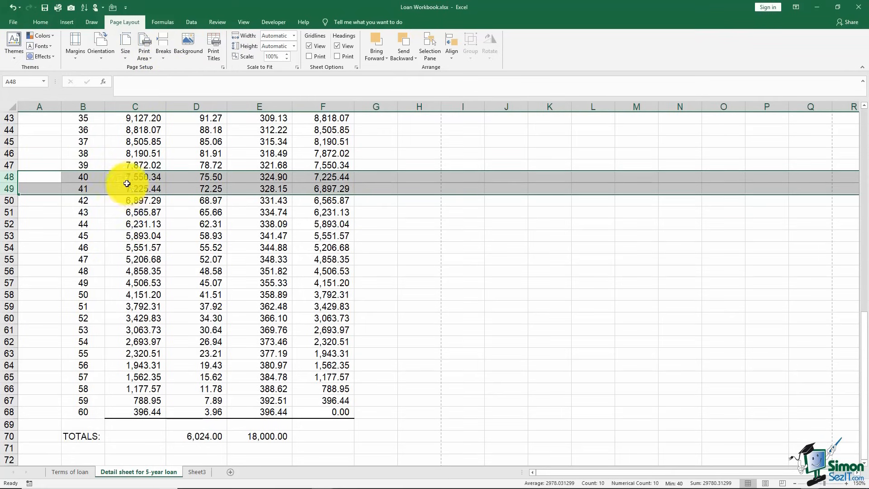
- Search Bing images for "Money", set the picture of piled dollar bundles as the sheet background, and look over the tiled result
{"action": "left_click", "coordinate": [185, 53]}
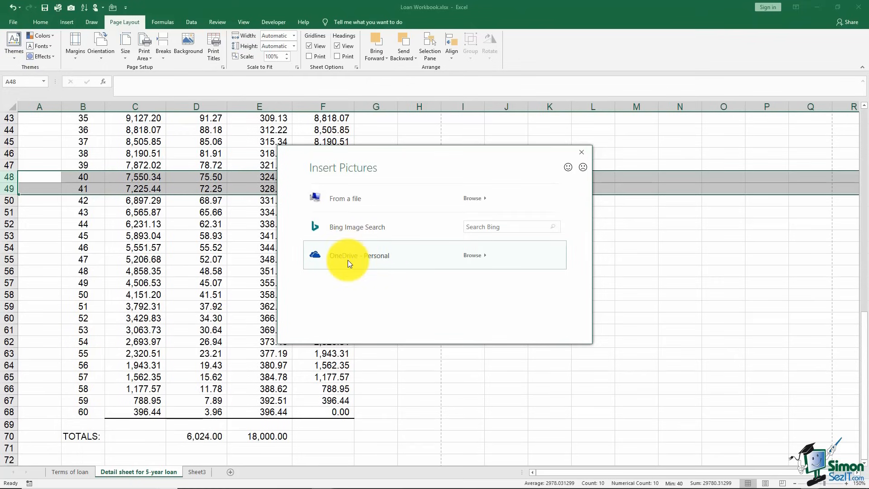
{"action": "left_click", "coordinate": [479, 227]}
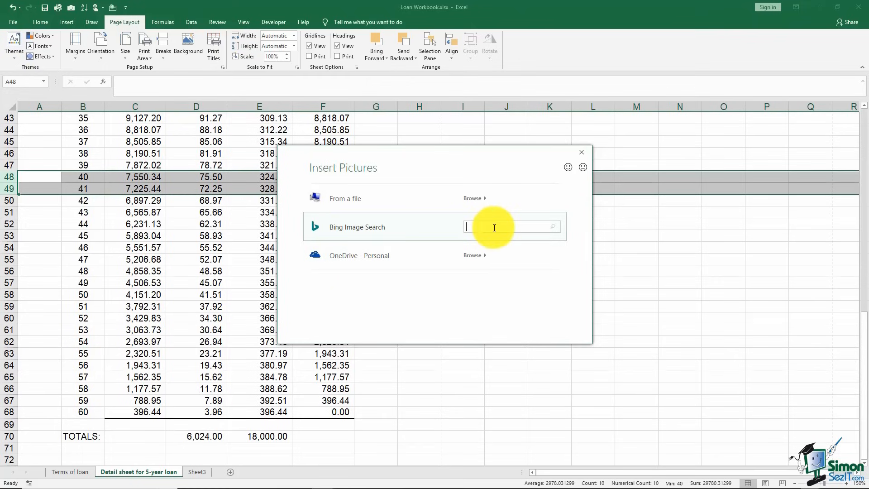
{"action": "type", "text": "Money"}
{"action": "key", "text": "Return"}
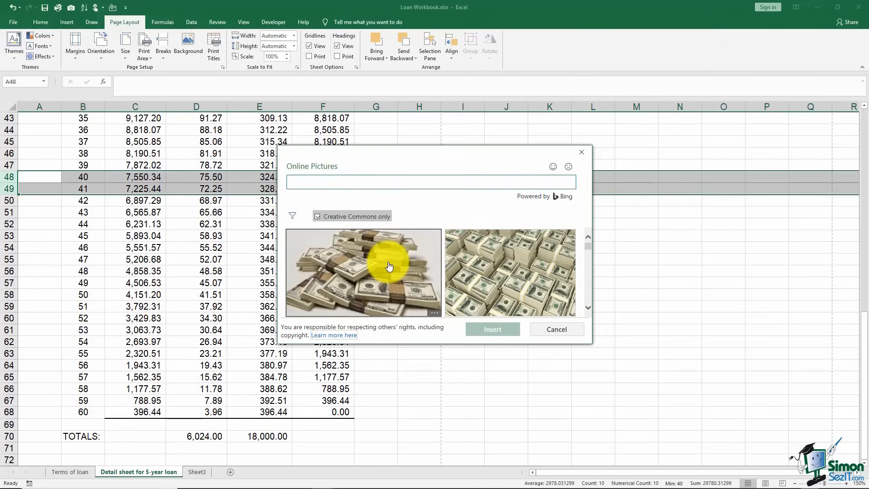
{"action": "left_click", "coordinate": [387, 262]}
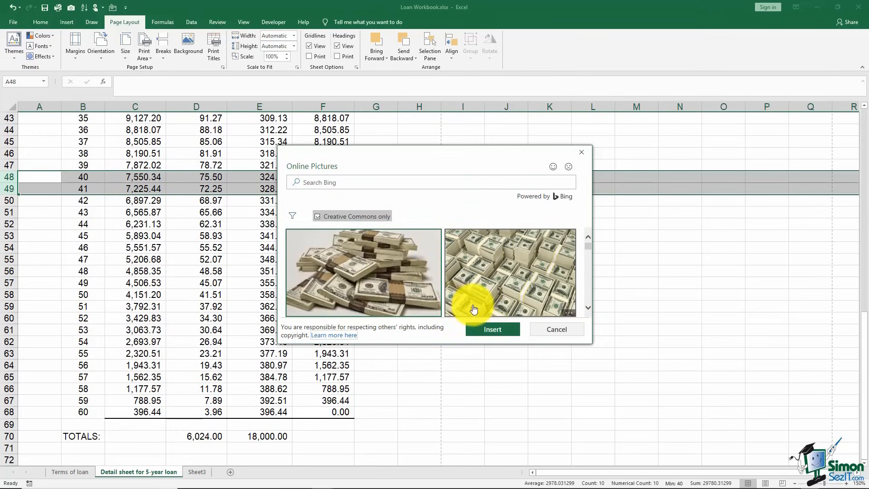
{"action": "left_click", "coordinate": [491, 333]}
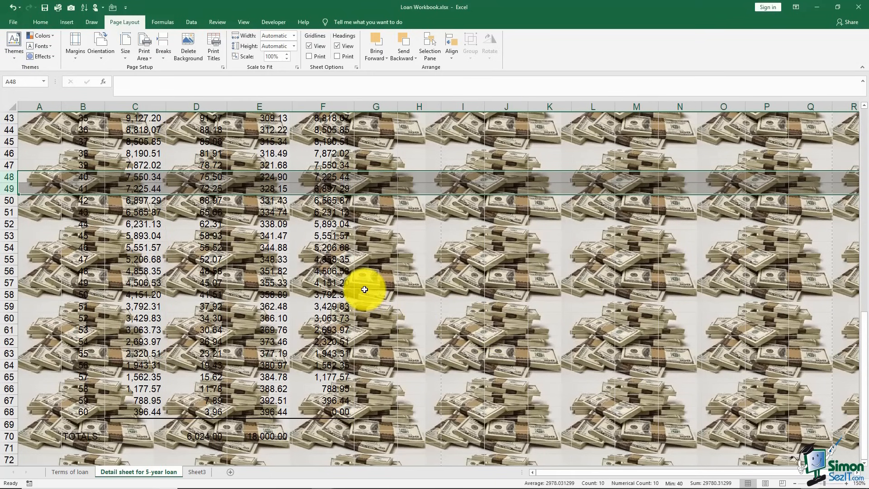
{"action": "scroll", "coordinate": [364, 290], "scroll_direction": "down", "scroll_amount": 18}
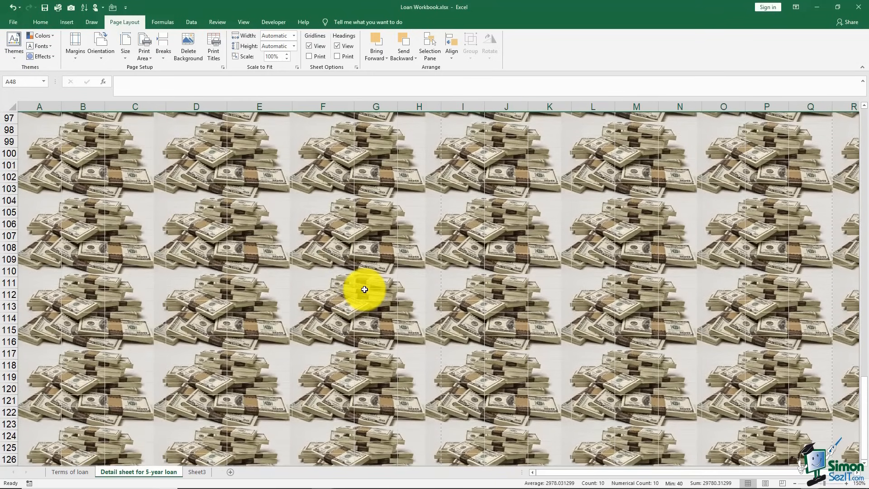
{"action": "scroll", "coordinate": [365, 289], "scroll_direction": "up", "scroll_amount": 20}
{"action": "scroll", "coordinate": [365, 289], "scroll_direction": "down", "scroll_amount": 20}
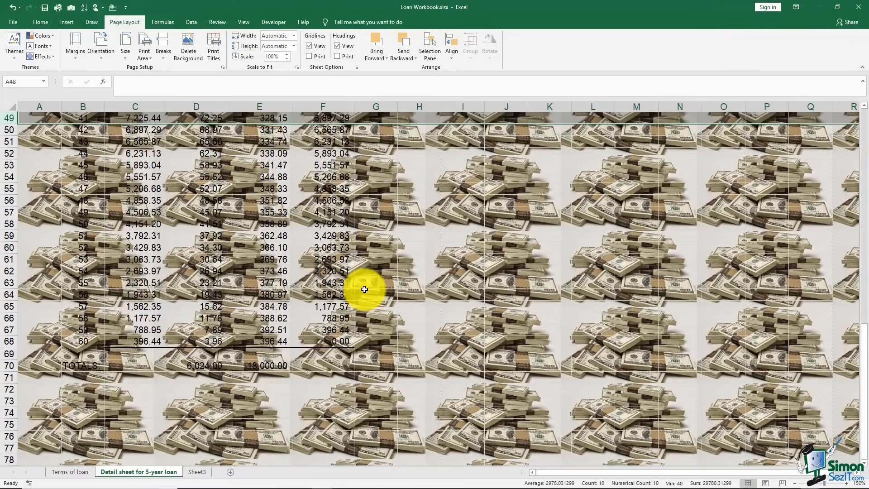
{"action": "scroll", "coordinate": [364, 289], "scroll_direction": "down", "scroll_amount": 20}
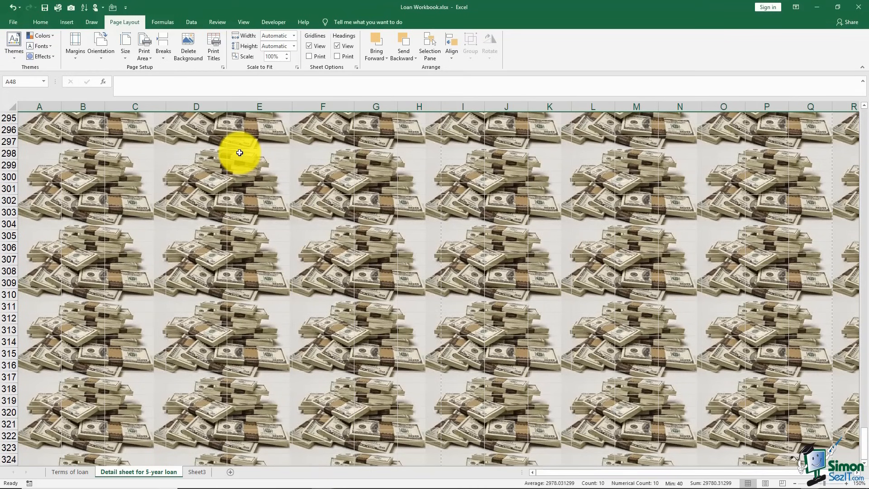
- Delete the money picture background from the loan detail sheet and return to the top of the table
{"action": "scroll", "coordinate": [236, 191], "scroll_direction": "up", "scroll_amount": 2}
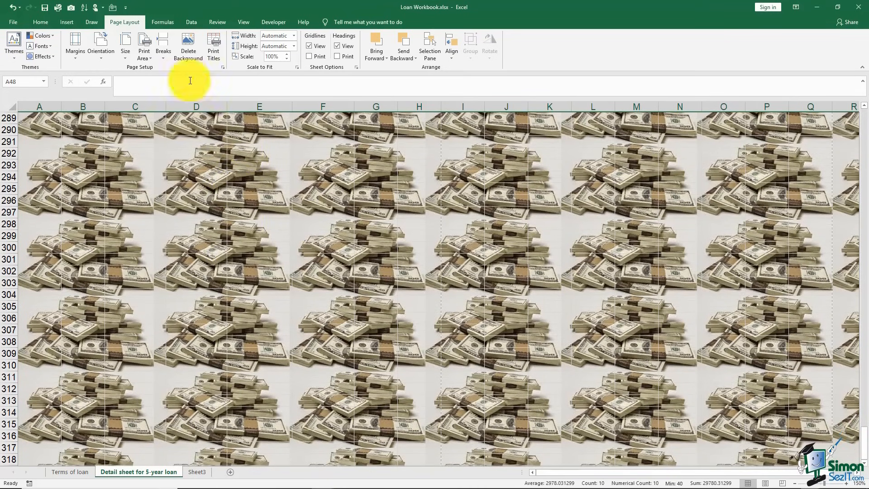
{"action": "left_click", "coordinate": [189, 52]}
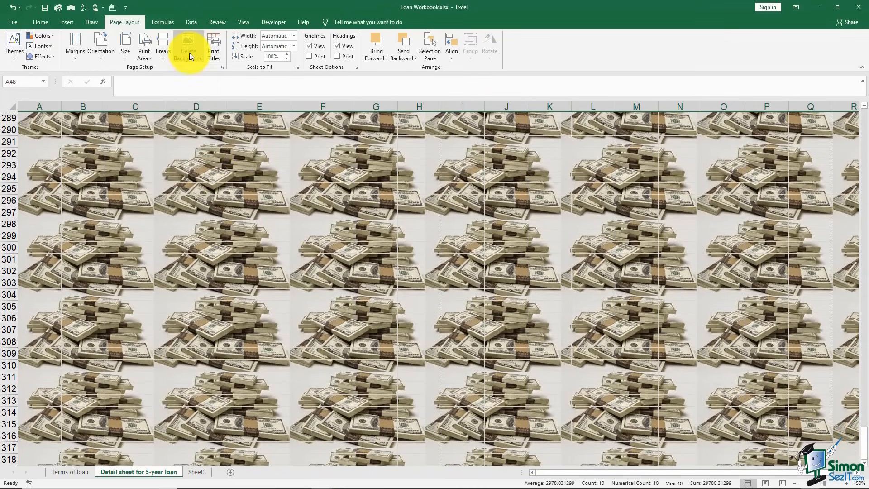
{"action": "scroll", "coordinate": [214, 178], "scroll_direction": "up", "scroll_amount": 20}
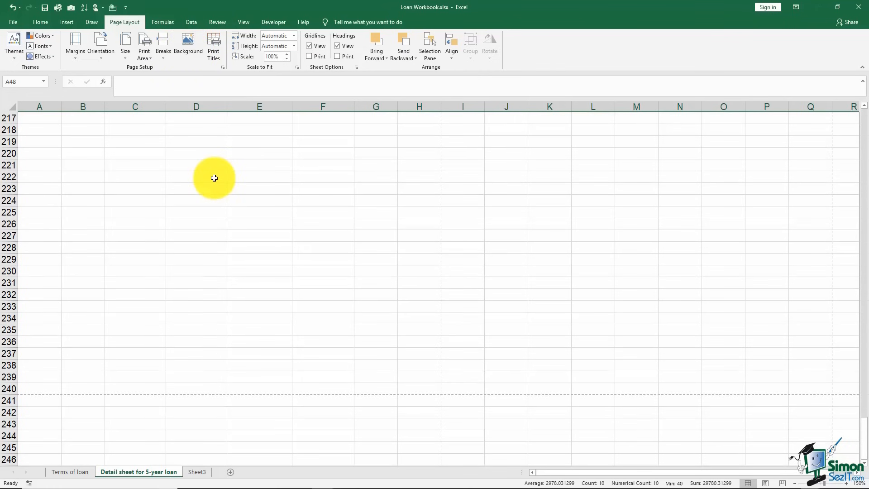
{"action": "scroll", "coordinate": [214, 178], "scroll_direction": "up", "scroll_amount": 4}
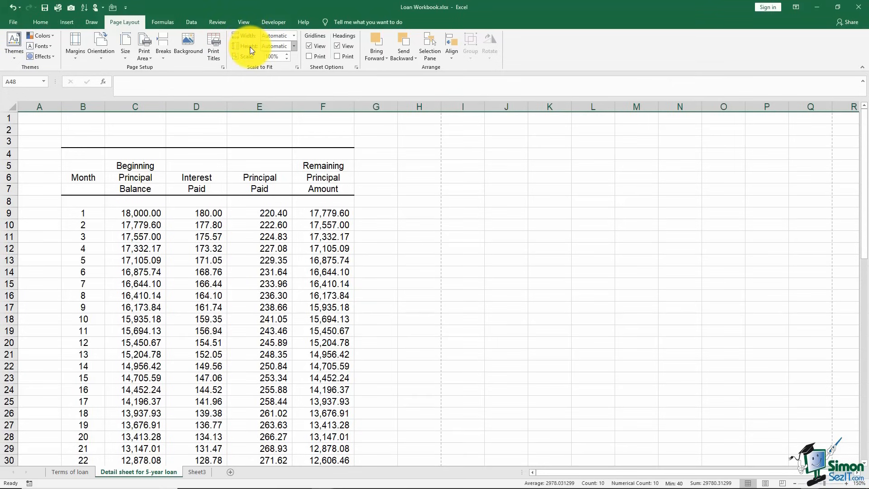
- Set the page scaling to fit 1 page wide by 1 tall, and review the margin, header/footer and sheet print settings
{"action": "left_click", "coordinate": [293, 35]}
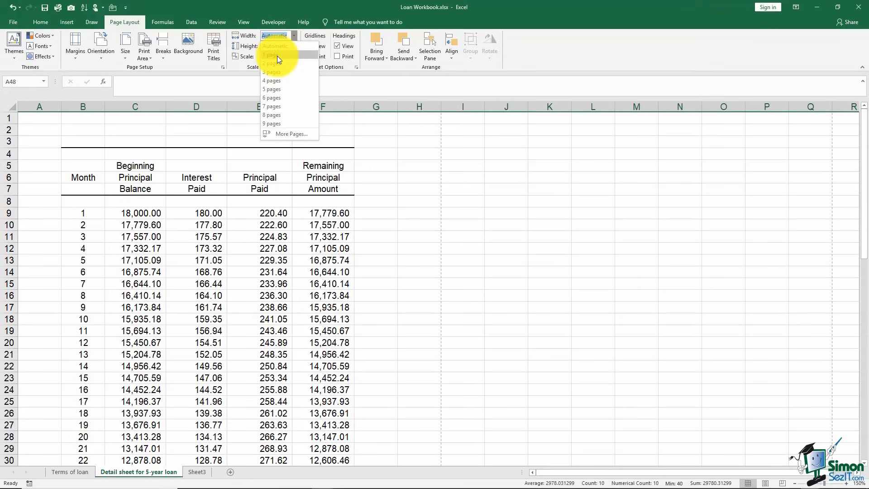
{"action": "left_click", "coordinate": [248, 88]}
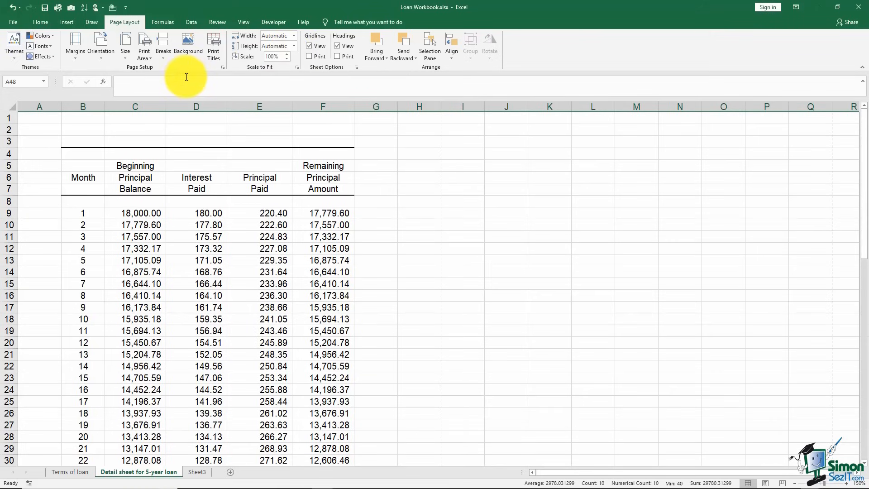
{"action": "left_click", "coordinate": [223, 67]}
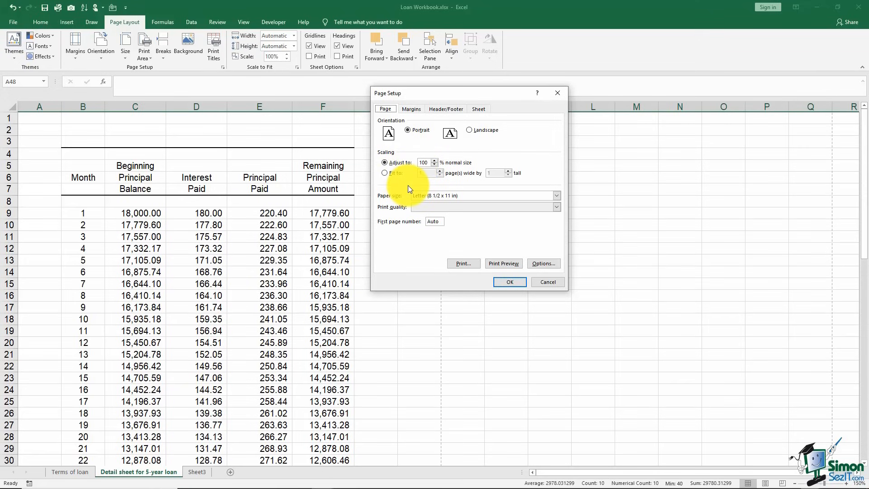
{"action": "left_click", "coordinate": [385, 173]}
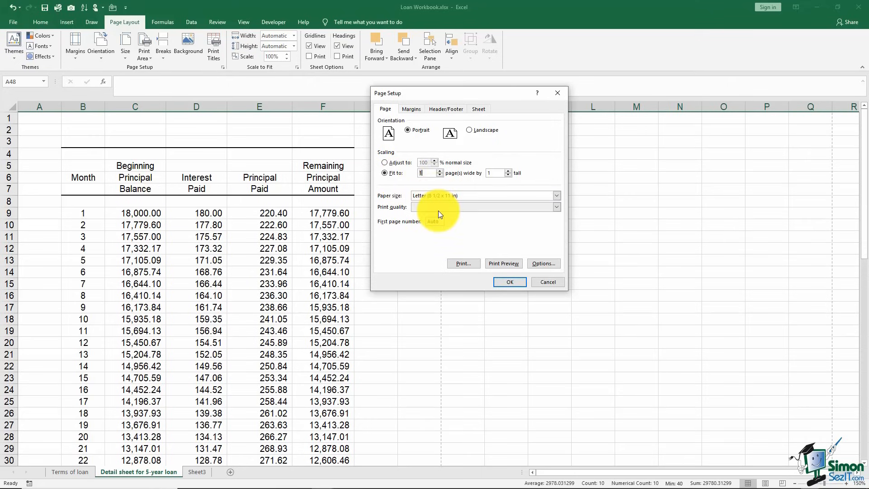
{"action": "left_click", "coordinate": [410, 109]}
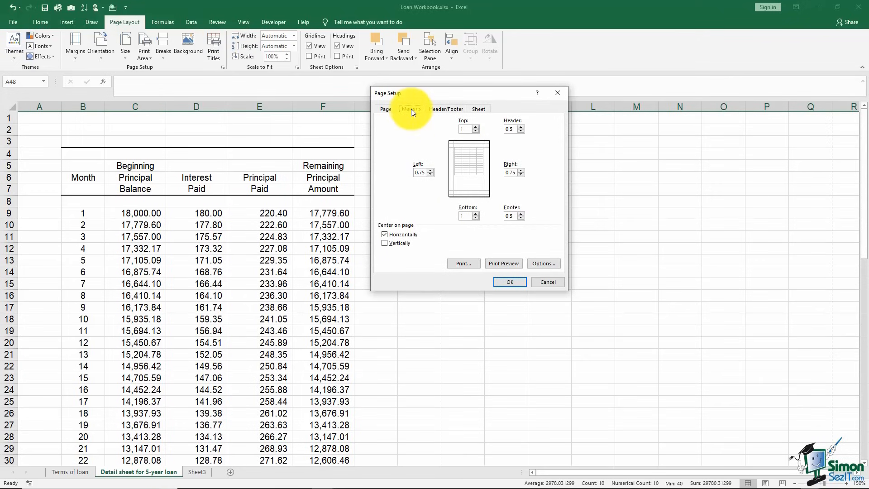
{"action": "left_click", "coordinate": [450, 108]}
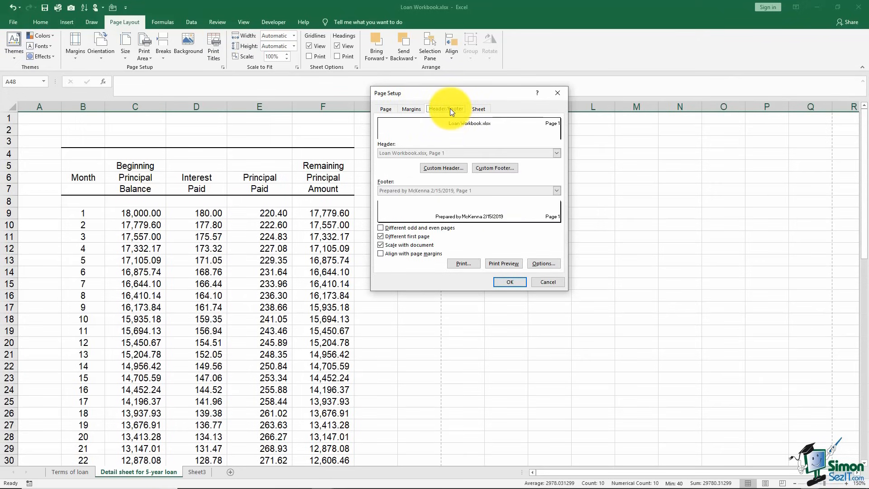
{"action": "left_click", "coordinate": [481, 110]}
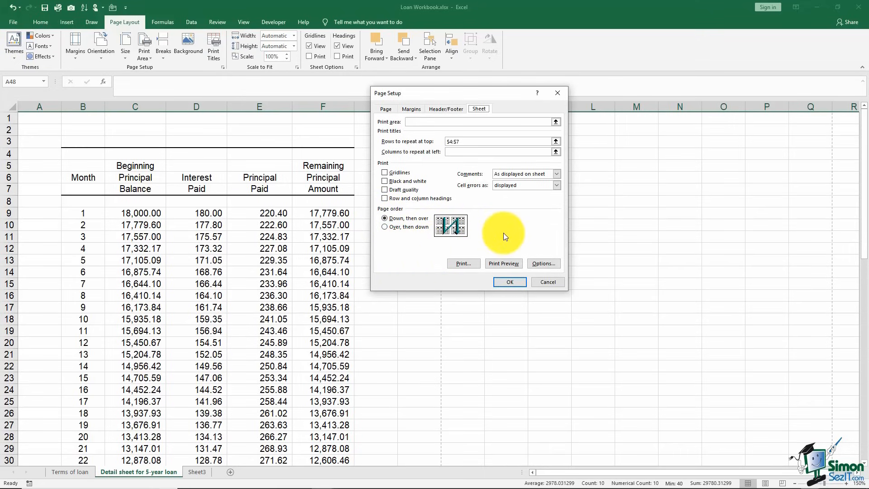
{"action": "left_click", "coordinate": [509, 281]}
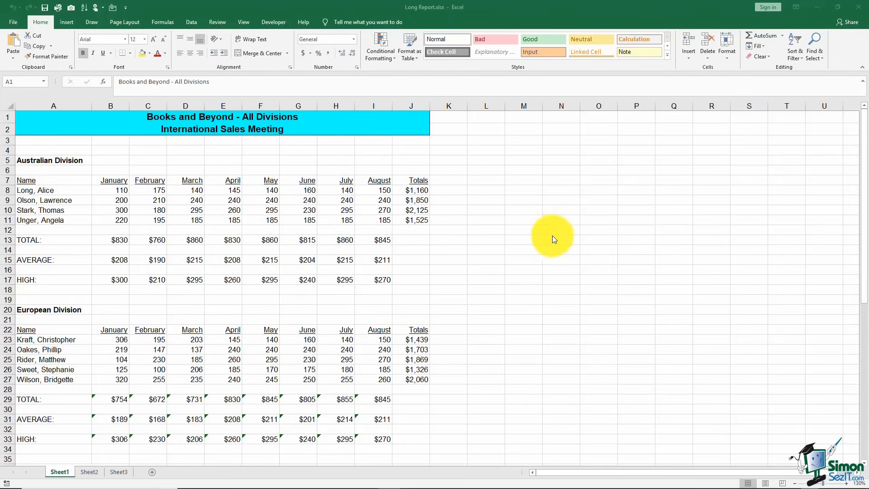
- Check how the Long Report sheet splits across pages in Page Layout view, and return to Normal view
{"action": "left_click", "coordinate": [766, 485]}
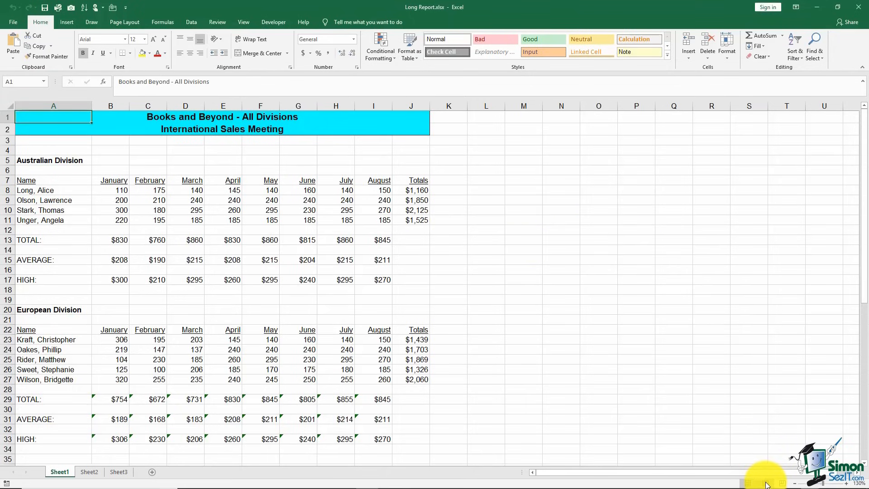
{"action": "left_click", "coordinate": [766, 485]}
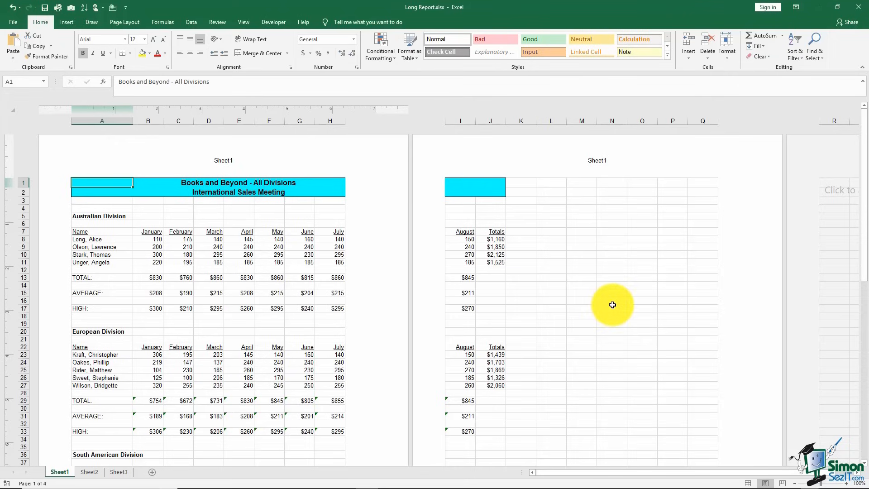
{"action": "left_click", "coordinate": [749, 484]}
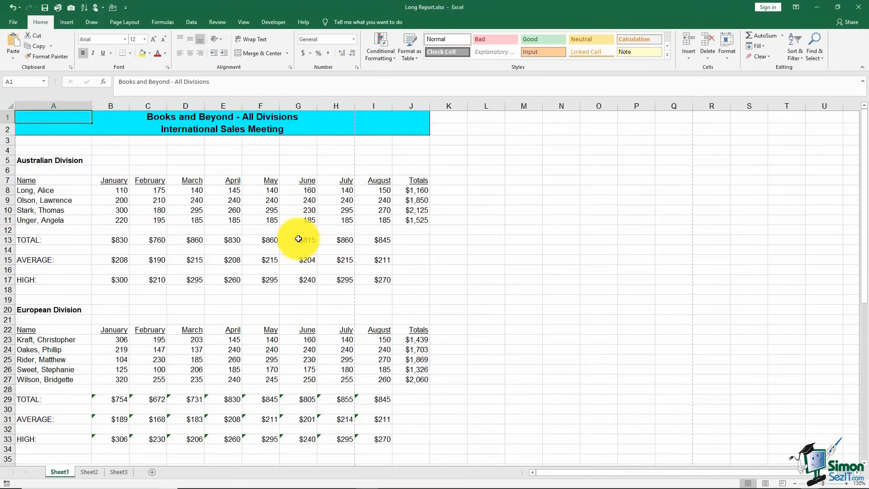
- Try landscape orientation for the report and check its pages in Page Layout view, ending in Normal view
{"action": "left_click", "coordinate": [123, 22]}
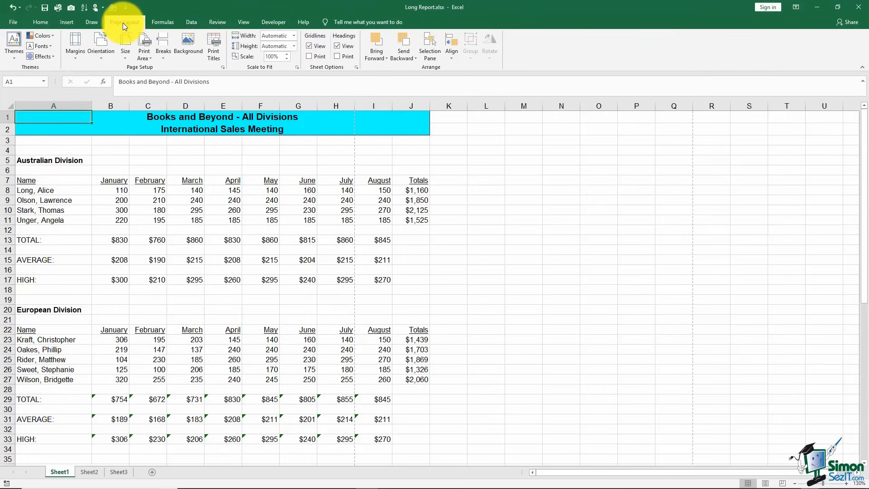
{"action": "left_click", "coordinate": [101, 57]}
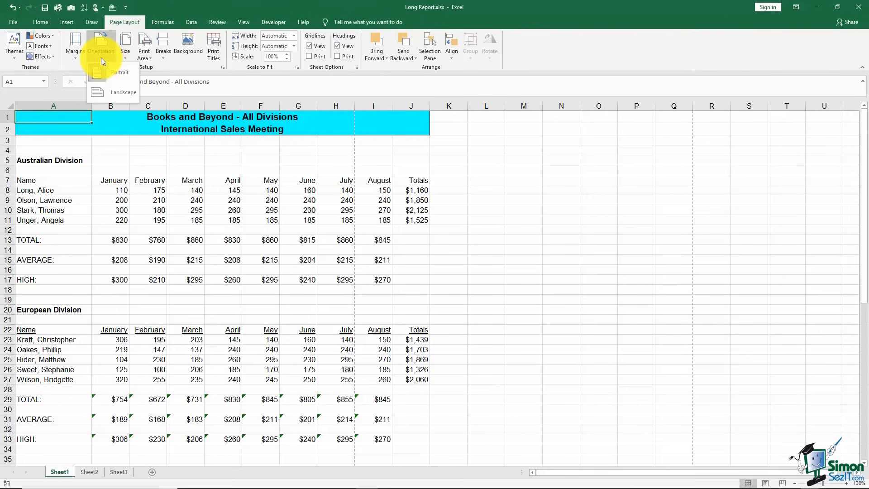
{"action": "left_click", "coordinate": [106, 94]}
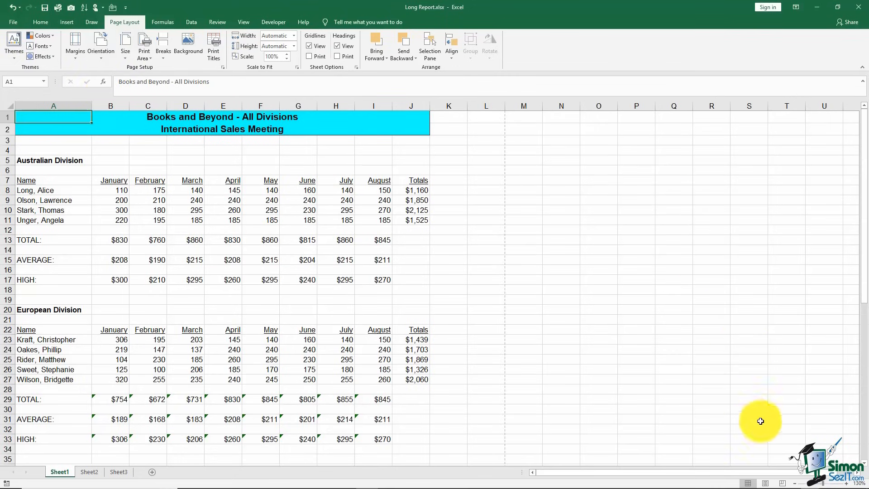
{"action": "left_click", "coordinate": [766, 483]}
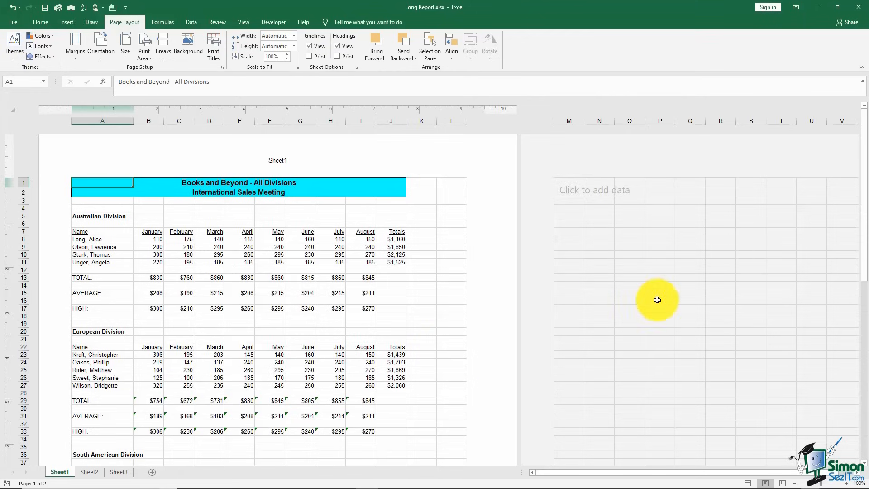
{"action": "left_click", "coordinate": [749, 483]}
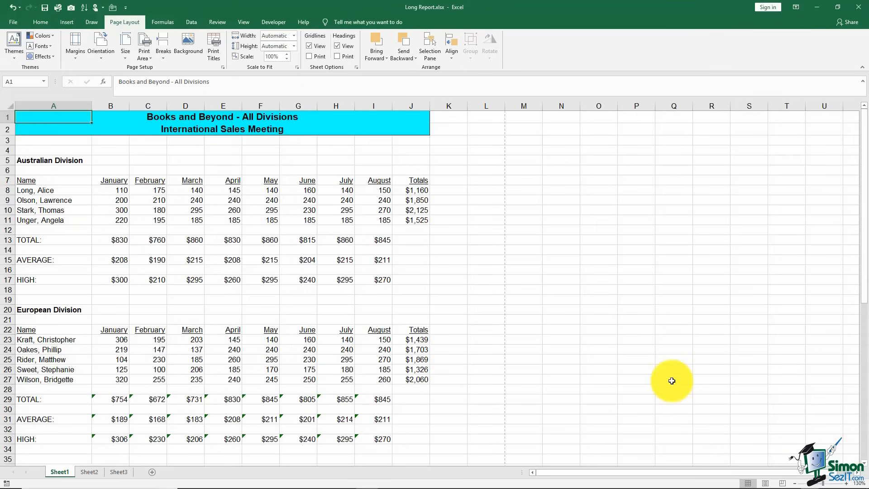
- Return the report to portrait orientation, and try a reduced print scale before restoring it to 100%
{"action": "left_click", "coordinate": [101, 59]}
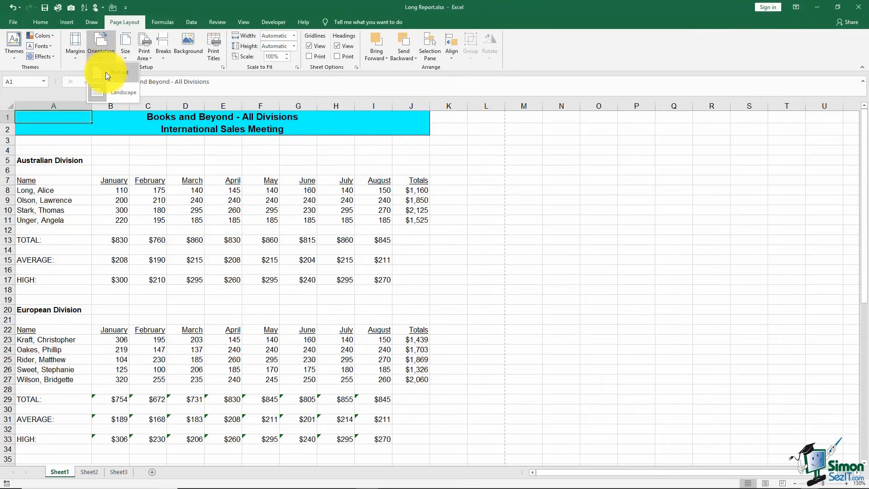
{"action": "left_click", "coordinate": [105, 72]}
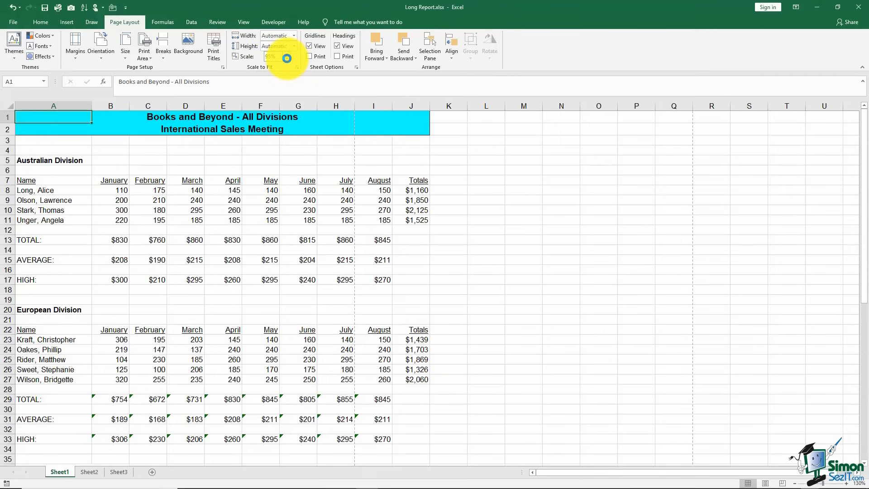
{"action": "left_click", "coordinate": [286, 58]}
{"action": "left_click", "coordinate": [286, 58]}
{"action": "left_click", "coordinate": [287, 54]}
{"action": "left_click", "coordinate": [287, 54]}
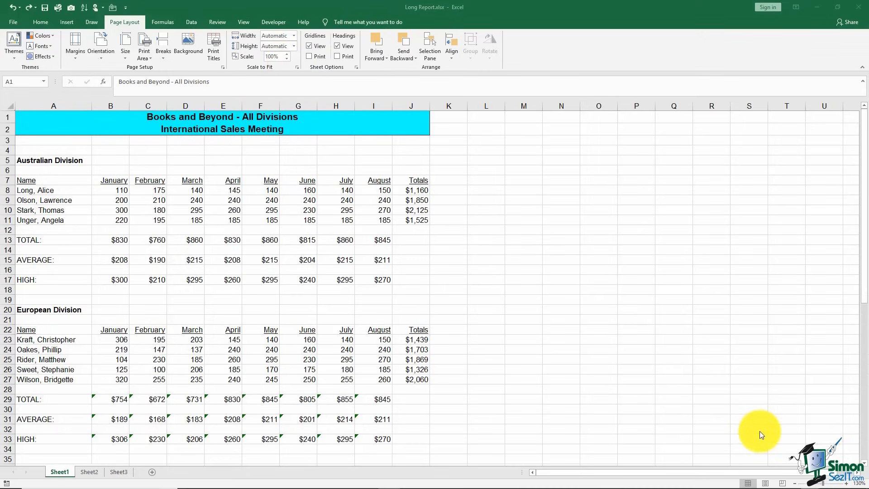
- In Page Break Preview, move the vertical page break out to the edge of the Totals column so all columns share one page
{"action": "left_click", "coordinate": [785, 486]}
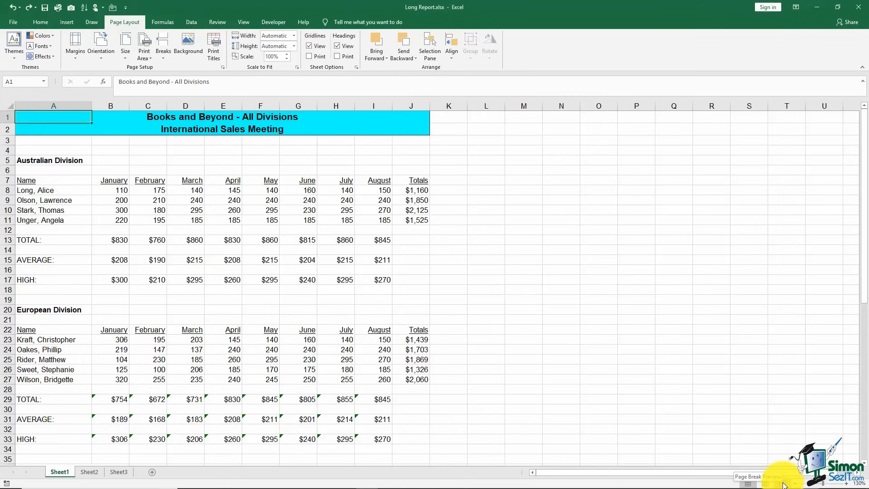
{"action": "left_click", "coordinate": [785, 486]}
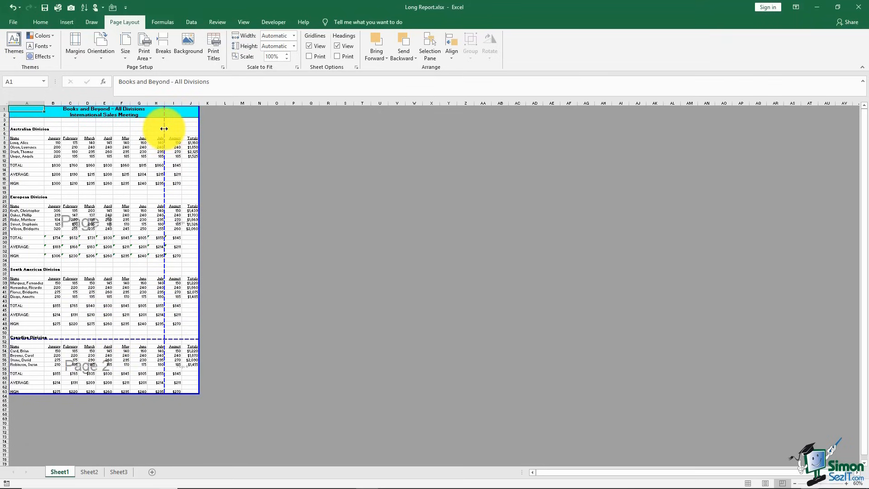
{"action": "left_click_drag", "start_coordinate": [164, 128], "coordinate": [198, 130]}
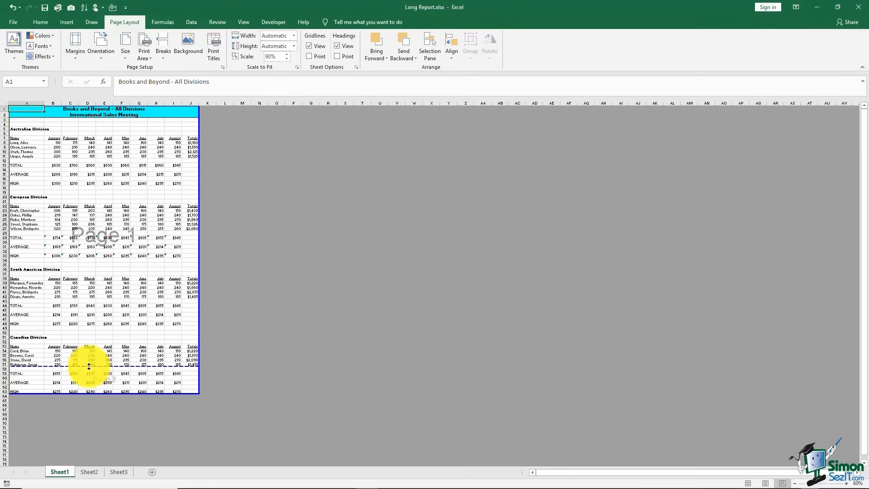
- Try moving the horizontal page break down, then place it just above the Canadian Division section and return to Normal view
{"action": "left_click_drag", "start_coordinate": [51, 367], "coordinate": [47, 384]}
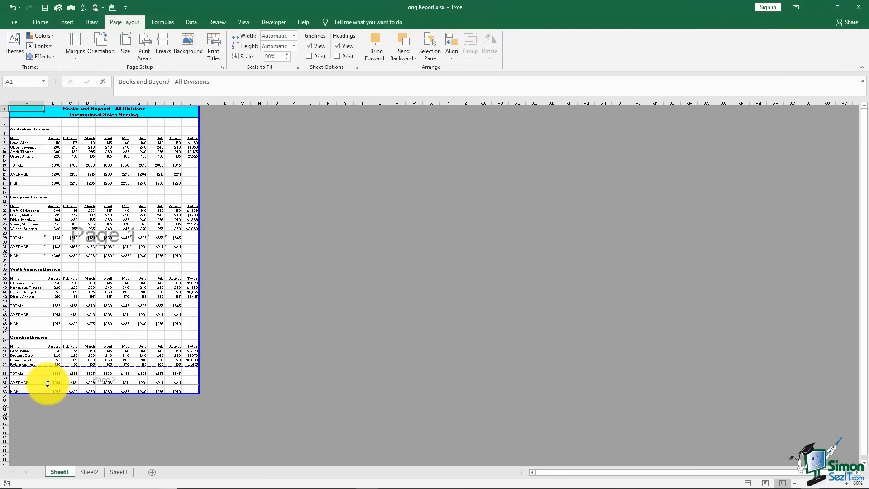
{"action": "left_click_drag", "start_coordinate": [48, 384], "coordinate": [60, 330]}
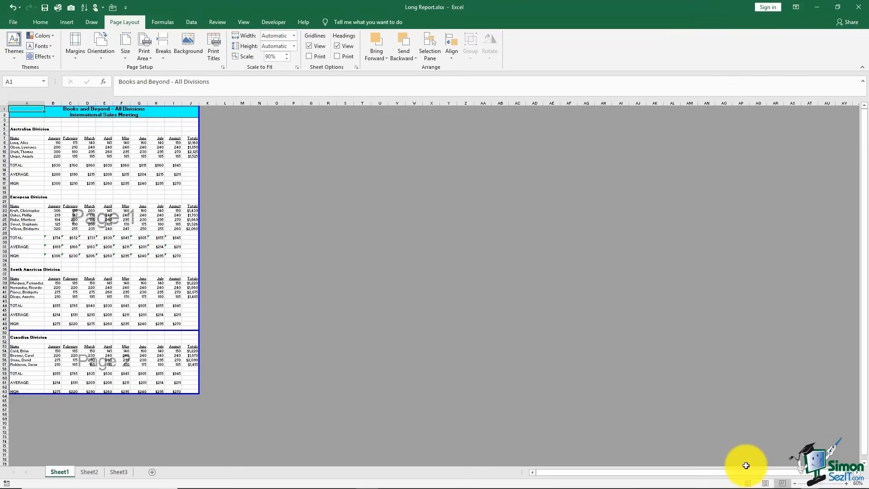
{"action": "left_click", "coordinate": [748, 483]}
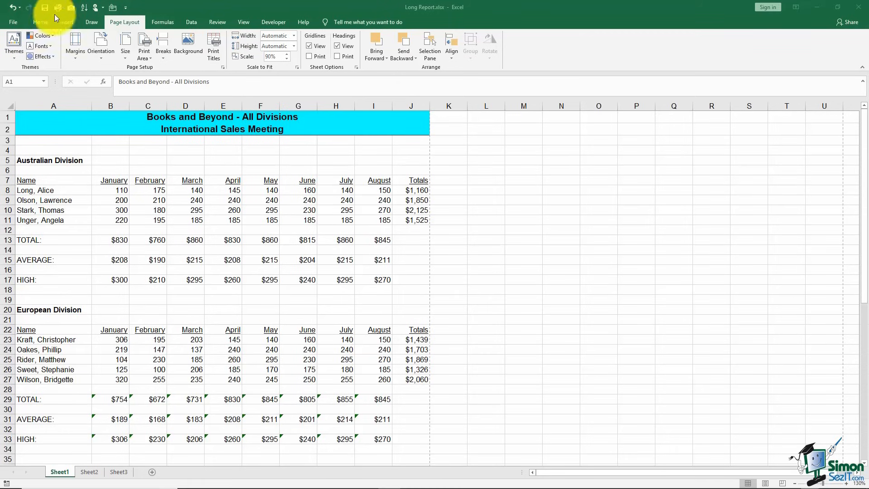
- Examine both pages of the report in the print preview, and open Page Setup from there
{"action": "left_click", "coordinate": [12, 21]}
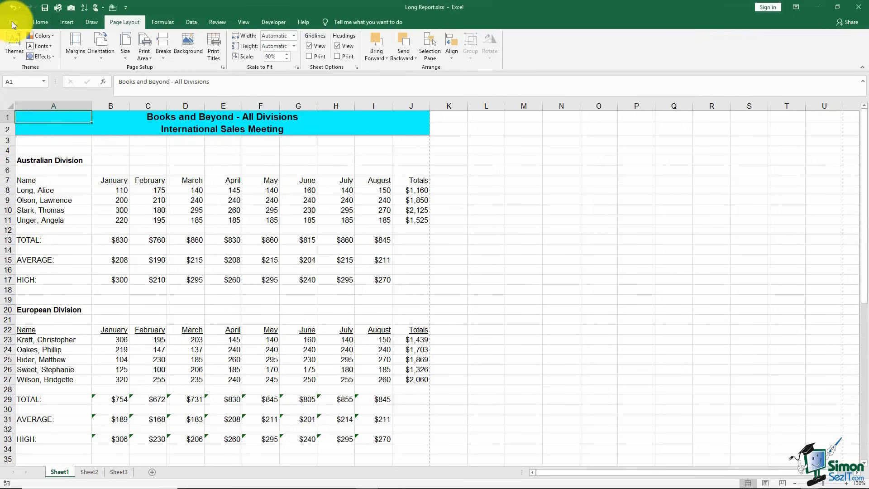
{"action": "left_click", "coordinate": [11, 21]}
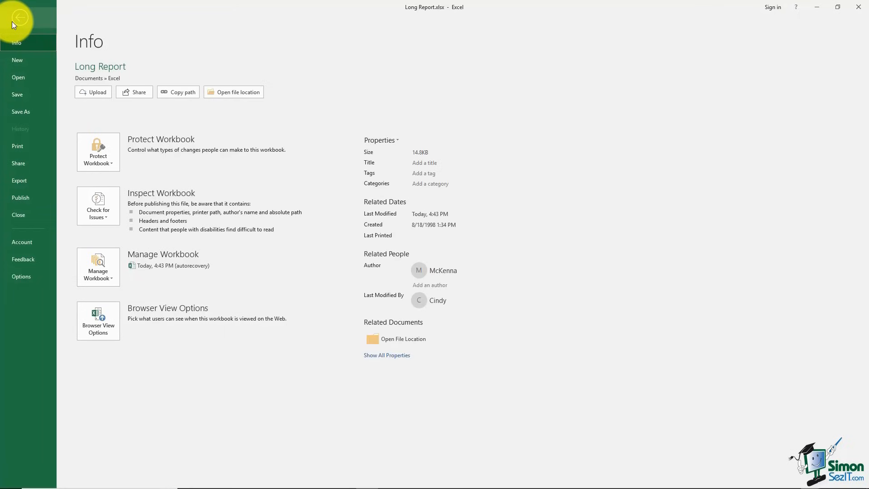
{"action": "left_click", "coordinate": [20, 148]}
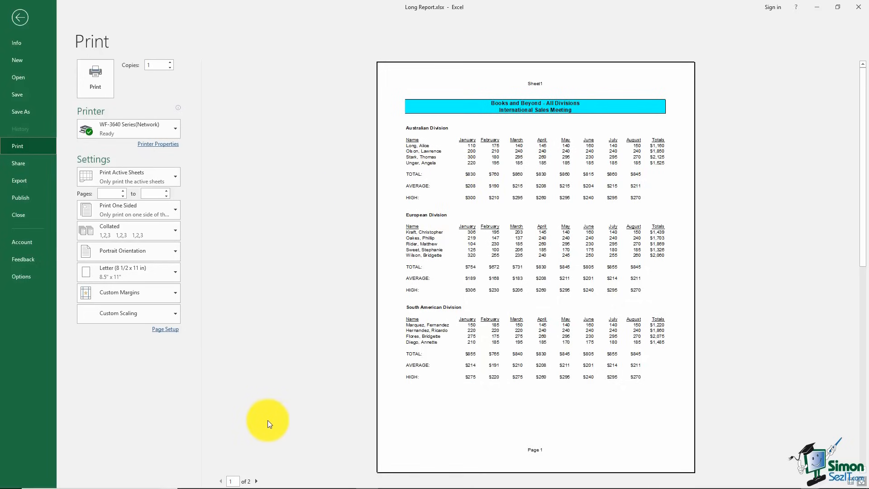
{"action": "left_click", "coordinate": [257, 481]}
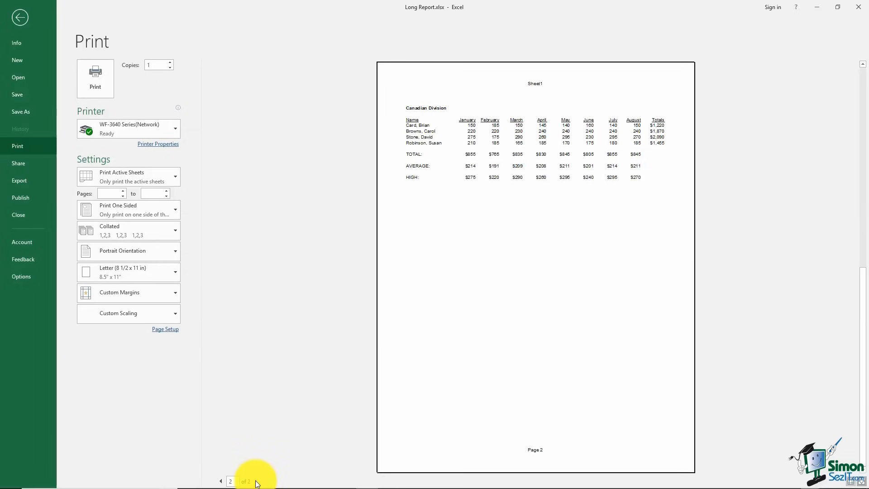
{"action": "left_click", "coordinate": [220, 481]}
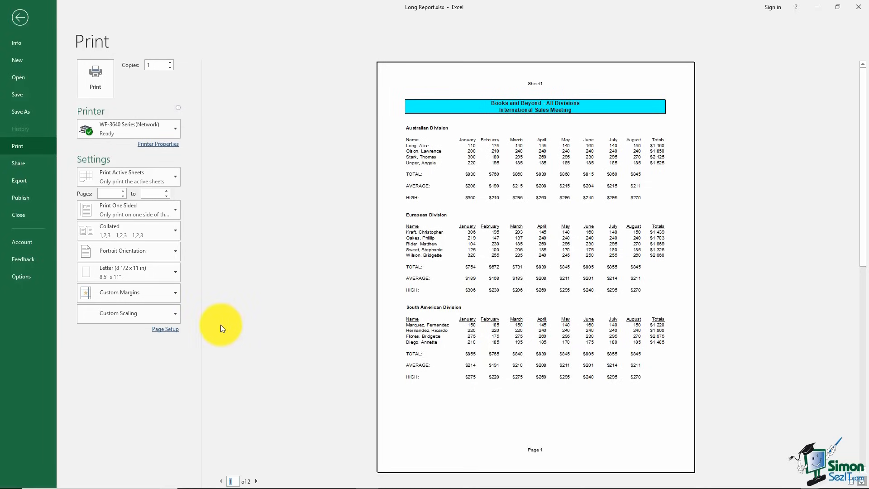
{"action": "left_click", "coordinate": [166, 331]}
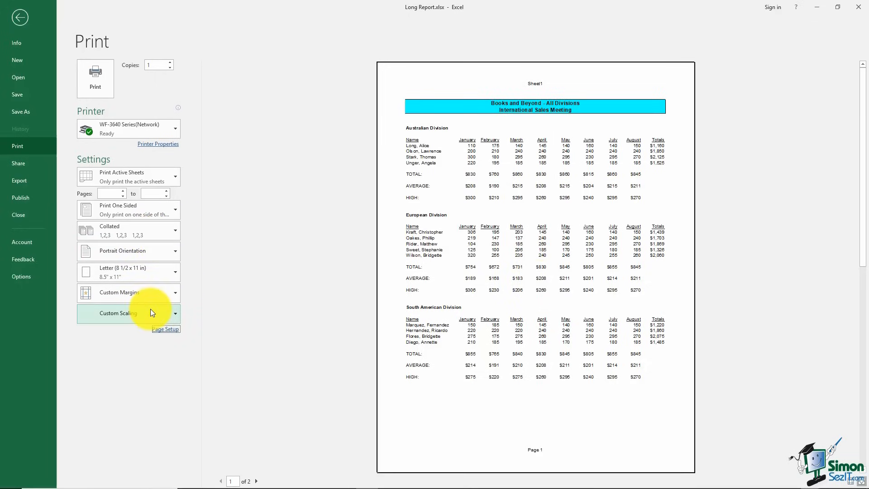
- Review the scaling, margin, paper size and orientation options in the print settings without changing them
{"action": "left_click", "coordinate": [175, 317]}
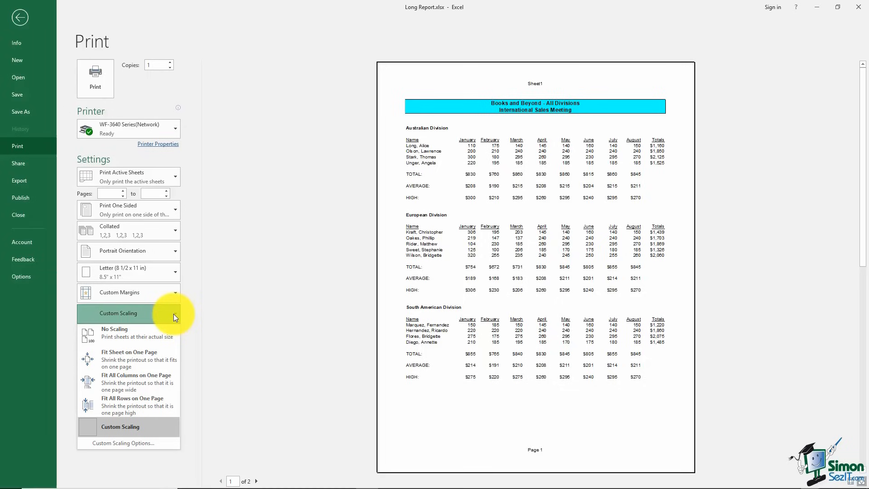
{"action": "left_click", "coordinate": [173, 292]}
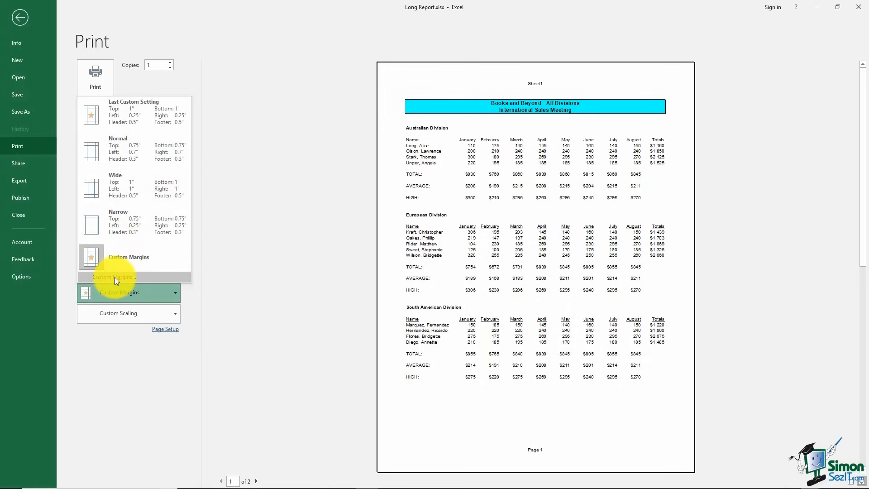
{"action": "left_click", "coordinate": [208, 286]}
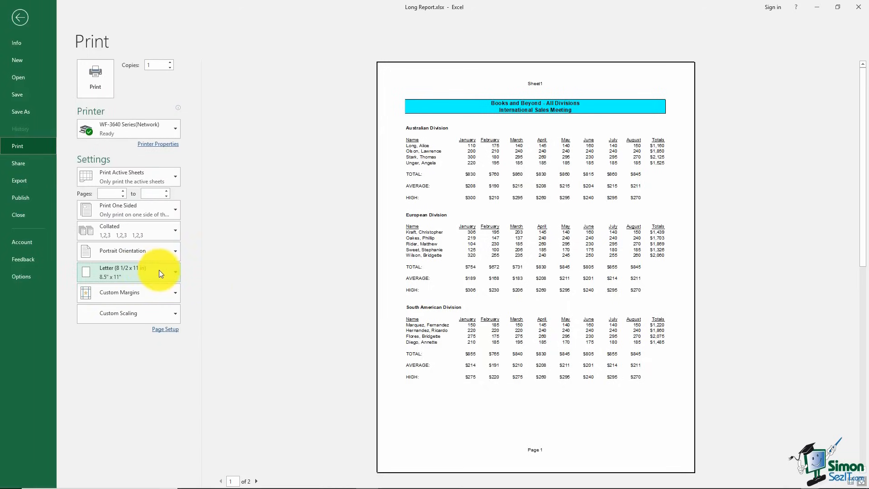
{"action": "left_click", "coordinate": [175, 275]}
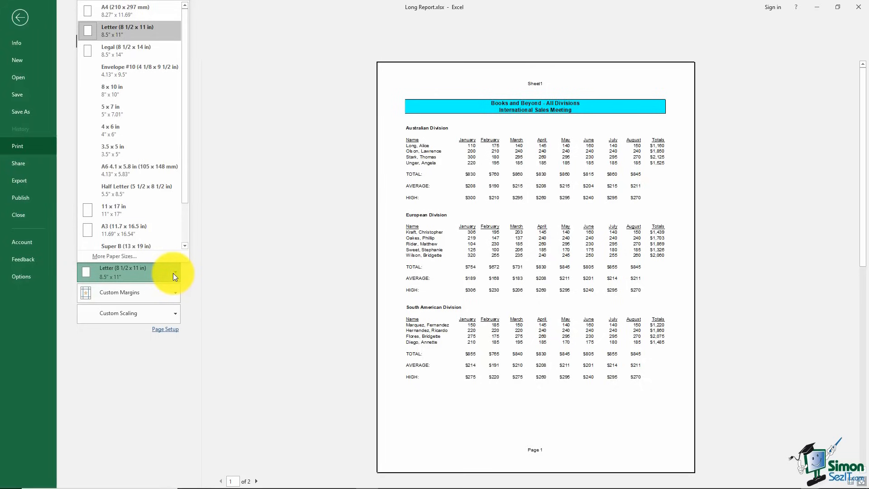
{"action": "left_click", "coordinate": [210, 243]}
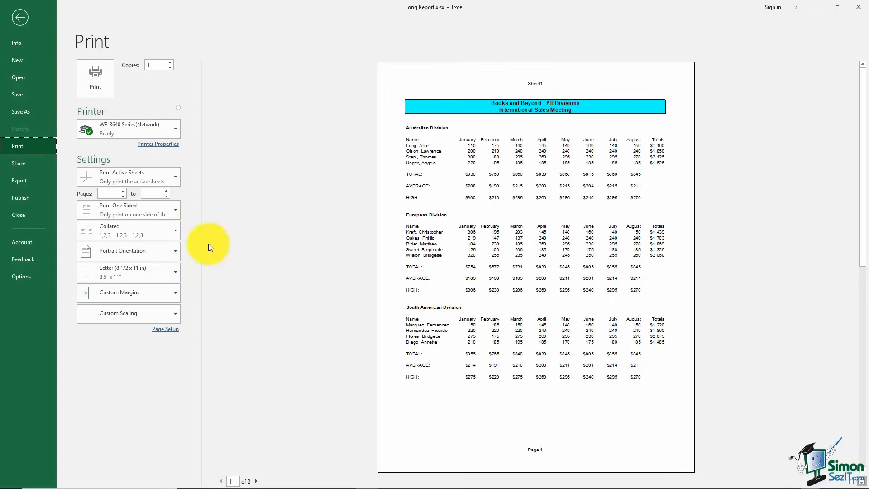
{"action": "left_click", "coordinate": [172, 254]}
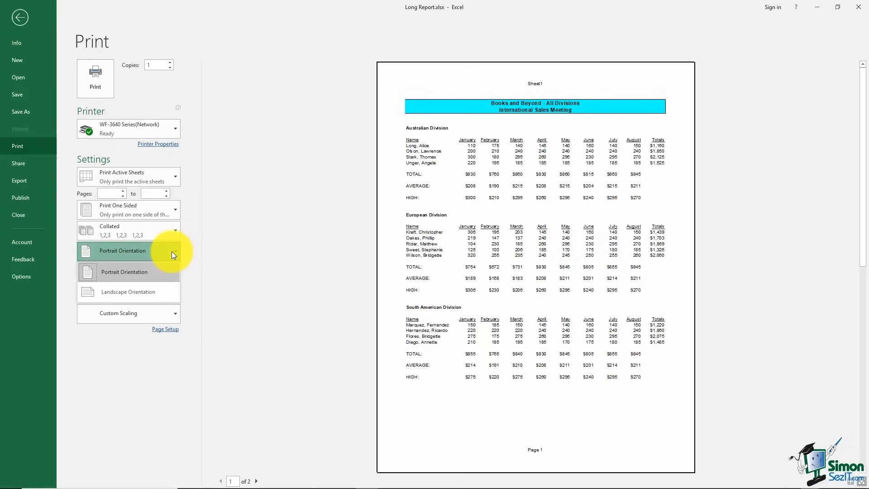
{"action": "left_click", "coordinate": [172, 251]}
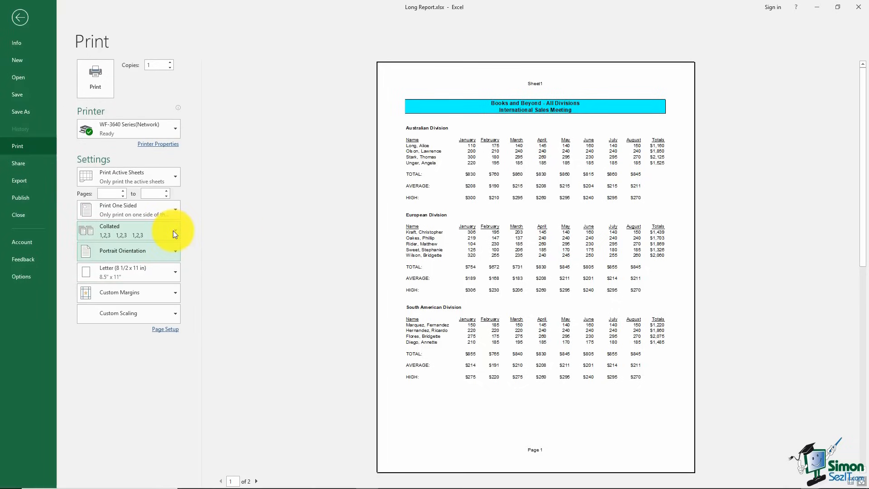
- Review the collated and uncollated choices and the one-sided and double-sided printing options
{"action": "left_click", "coordinate": [174, 234]}
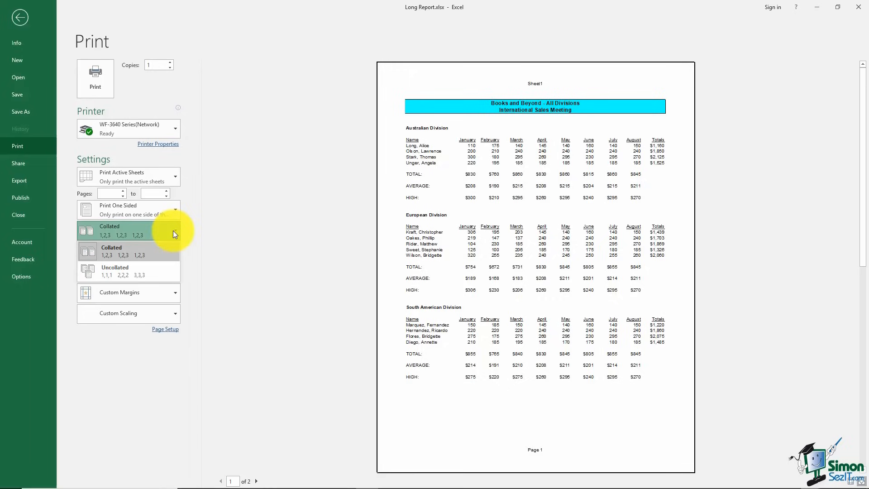
{"action": "left_click", "coordinate": [173, 231]}
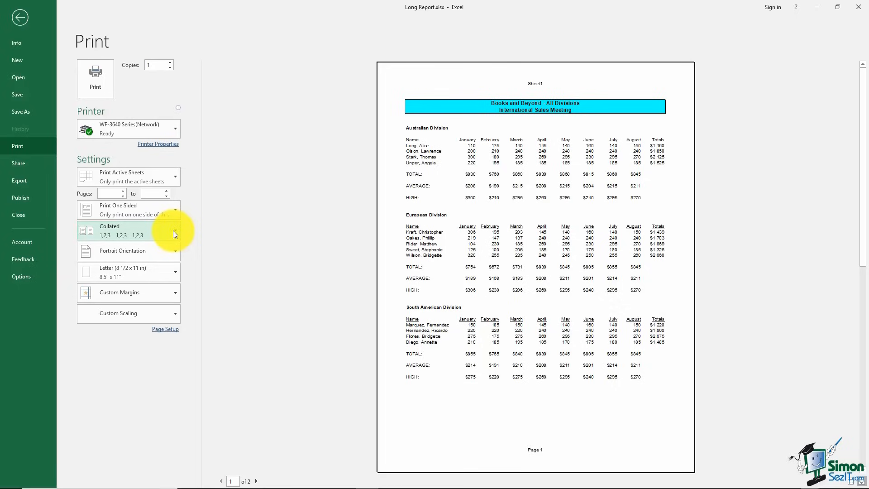
{"action": "left_click", "coordinate": [173, 232]}
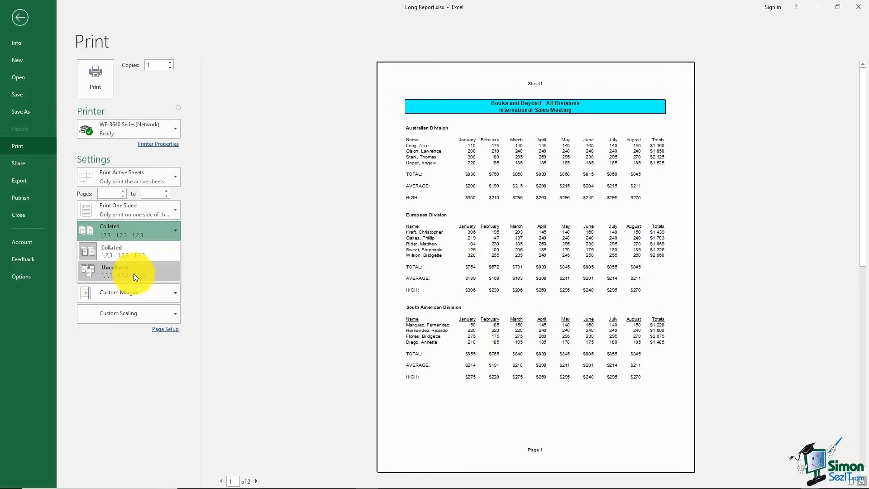
{"action": "left_click", "coordinate": [219, 230]}
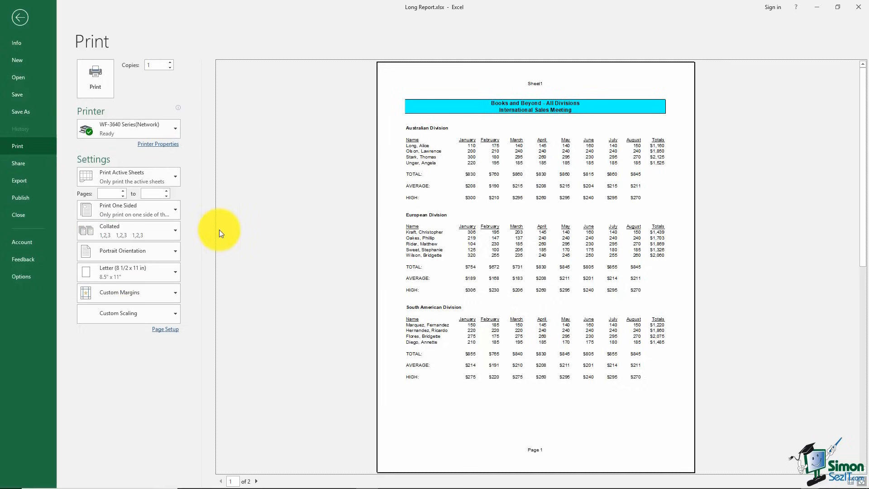
{"action": "left_click", "coordinate": [173, 213]}
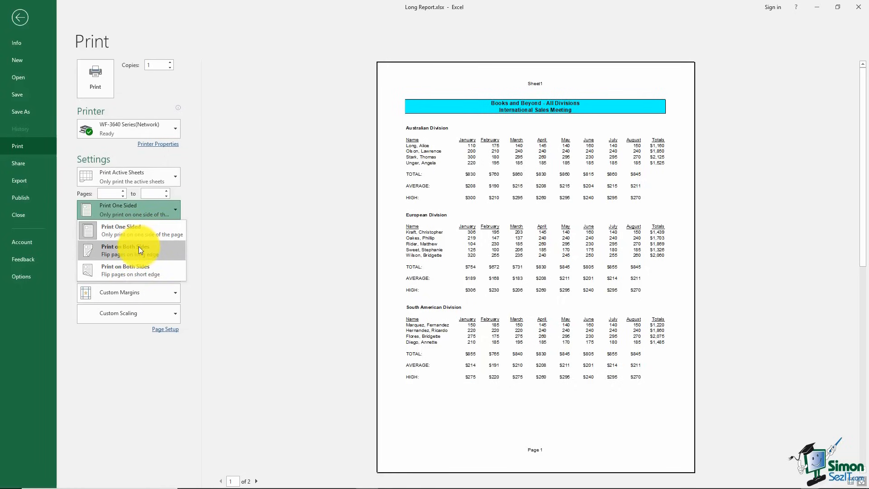
{"action": "left_click", "coordinate": [206, 191]}
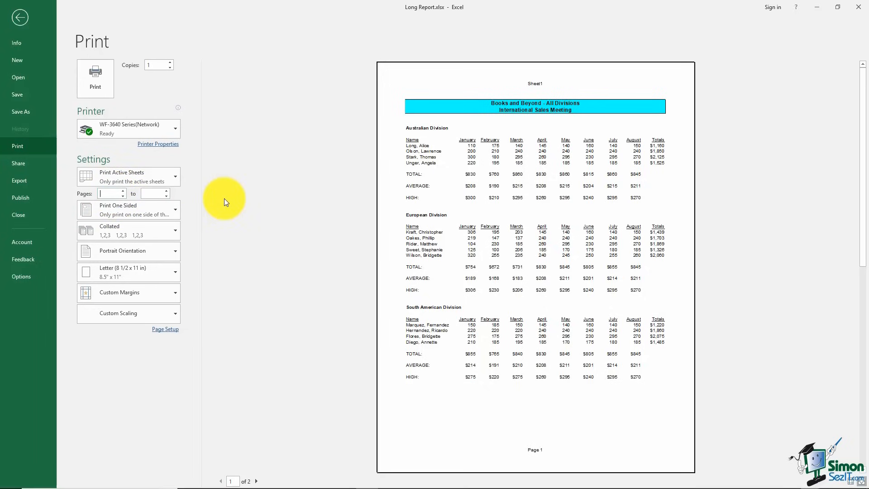
- Check the page range fields and the options for printing active sheets, the entire workbook or a selection
{"action": "key", "text": "Tab"}
{"action": "type", "text": "2"}
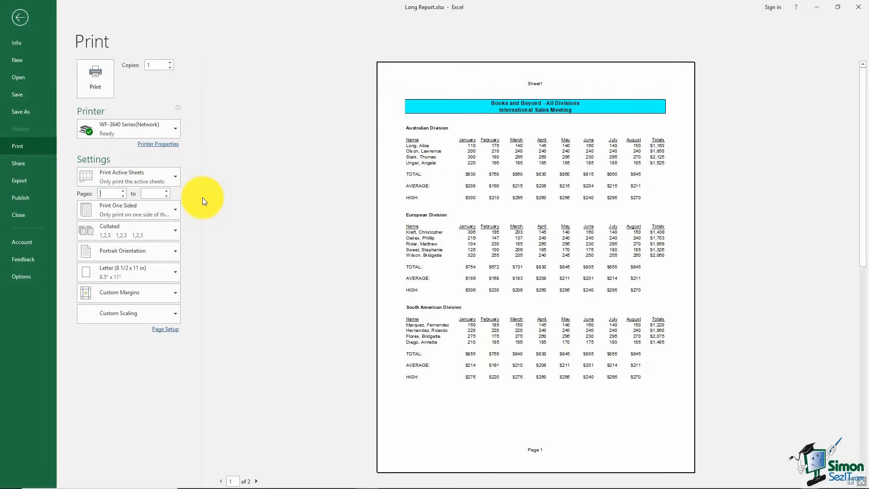
{"action": "left_click", "coordinate": [175, 177]}
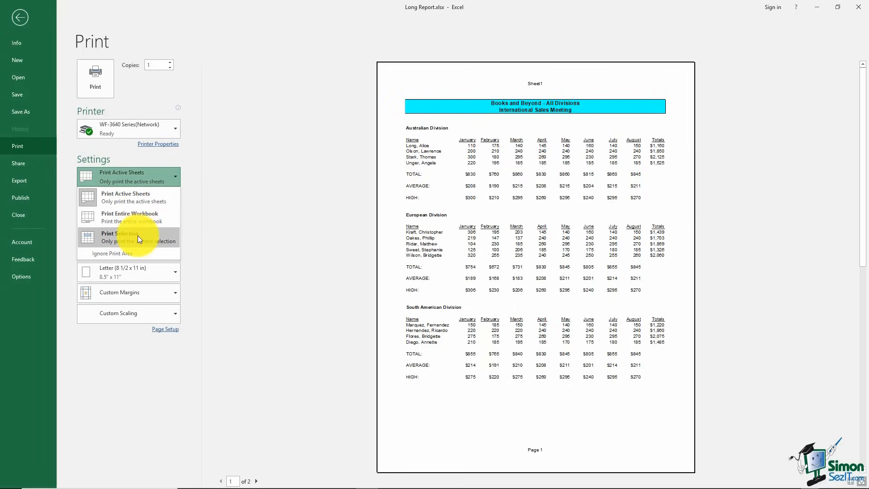
{"action": "left_click", "coordinate": [222, 134]}
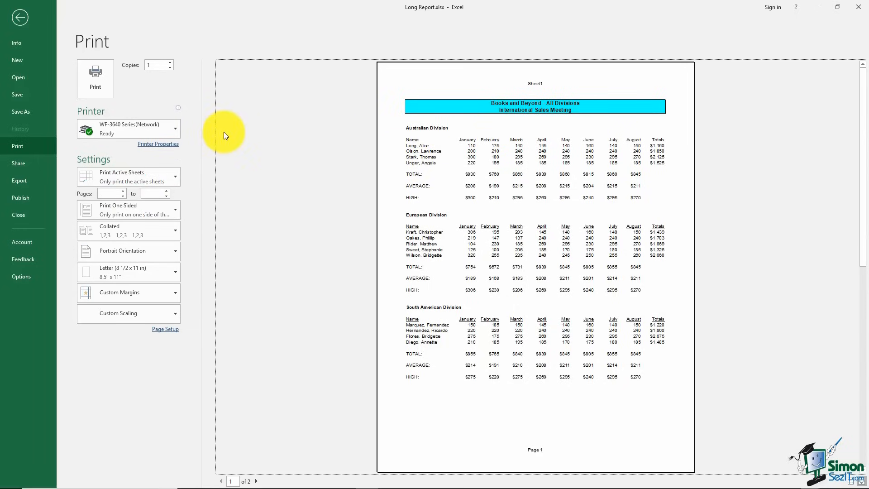
- Review the list of available printers and try out the number-of-copies setting
{"action": "left_click", "coordinate": [175, 129]}
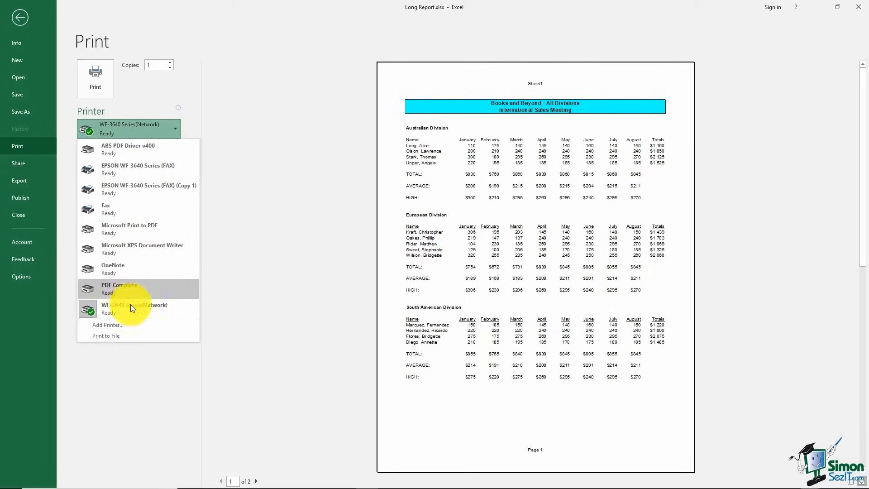
{"action": "left_click", "coordinate": [208, 89]}
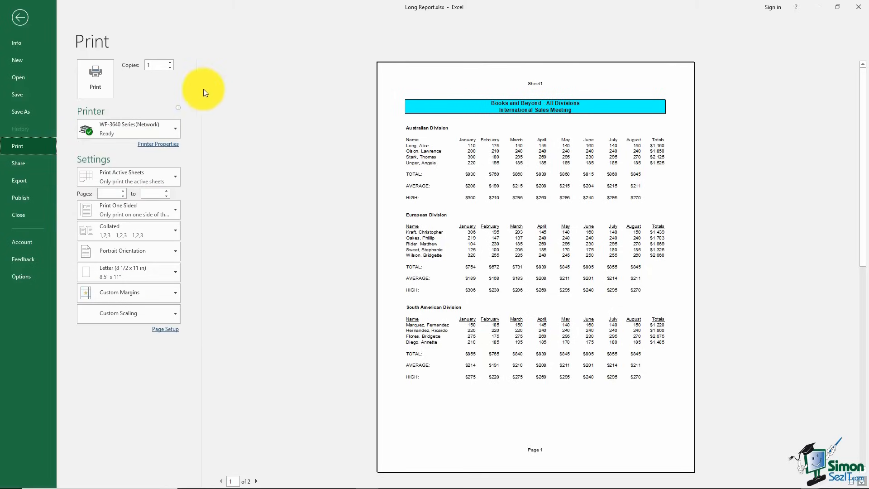
{"action": "left_click", "coordinate": [169, 63]}
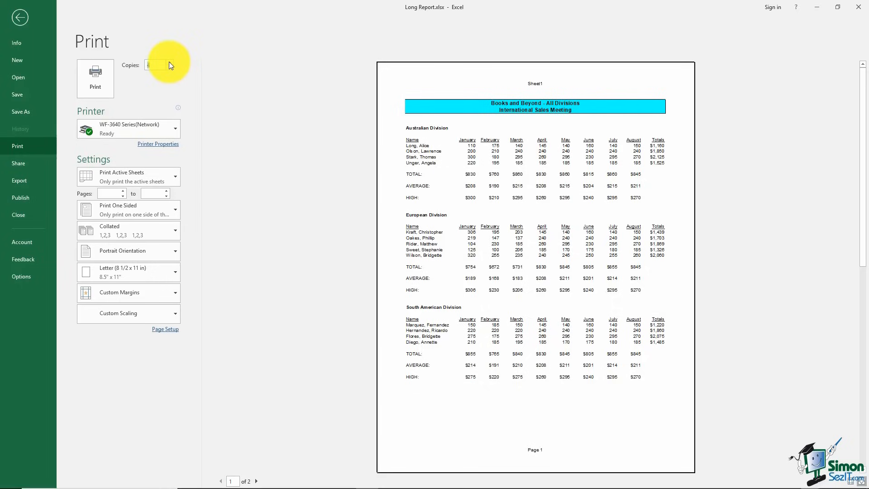
{"action": "left_click", "coordinate": [170, 63]}
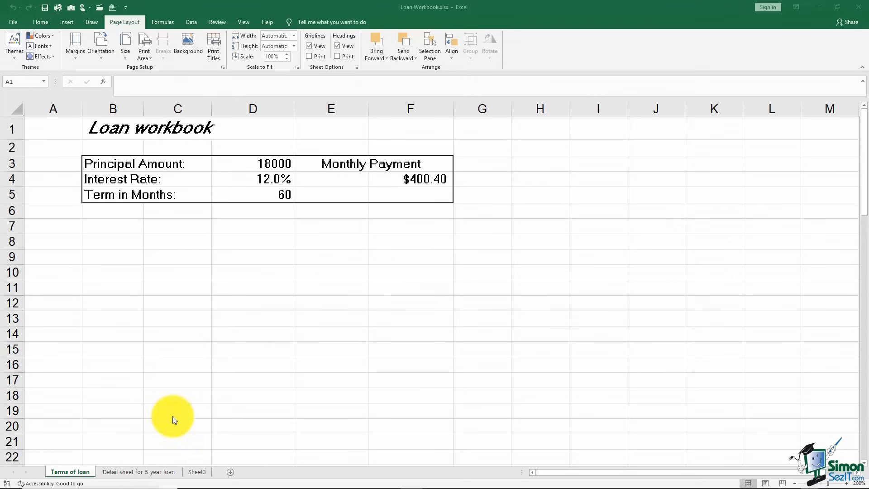
- In Loan Workbook.xlsx, show the Detail sheet for 5-year loan in Page Layout view and inspect its header sections and page footer
{"action": "left_click", "coordinate": [156, 471]}
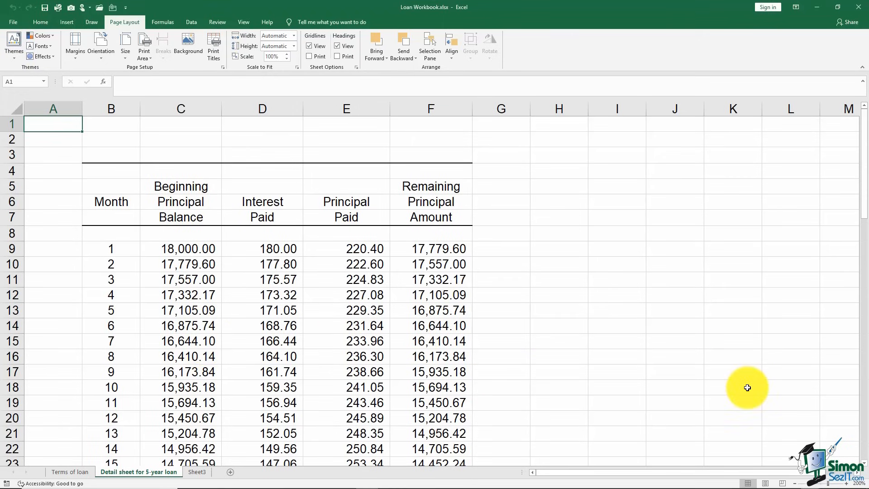
{"action": "left_click", "coordinate": [766, 483]}
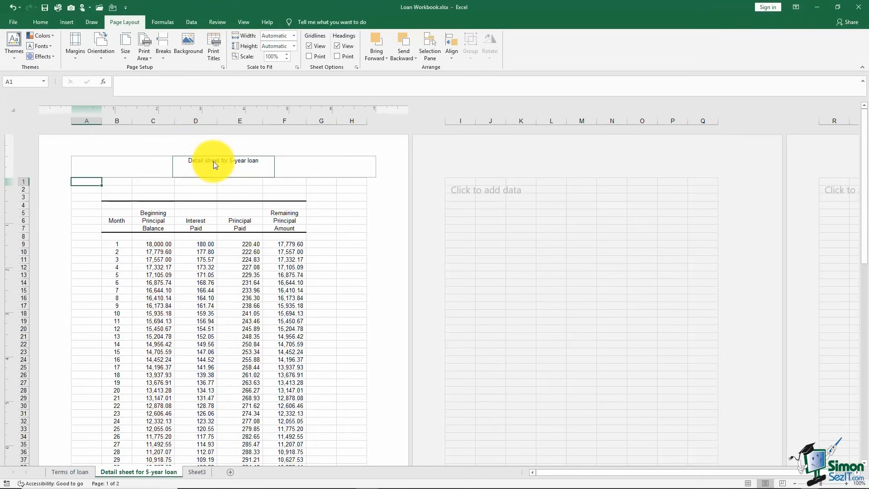
{"action": "left_click", "coordinate": [257, 168]}
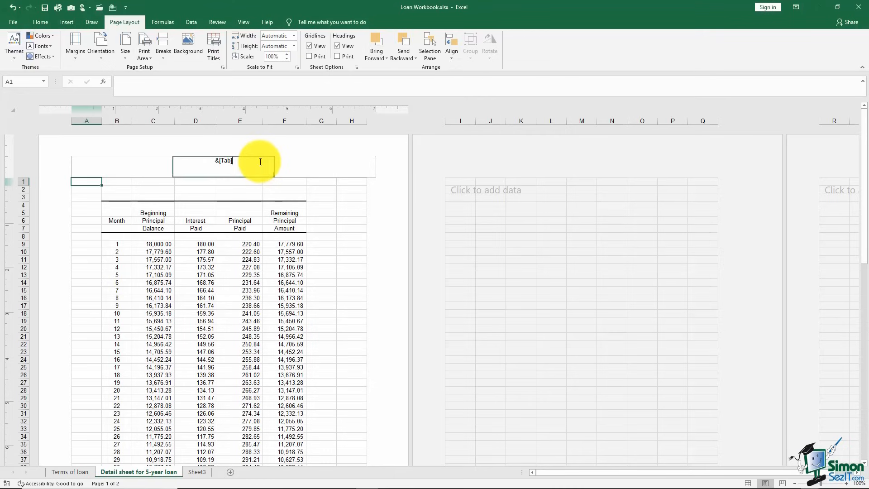
{"action": "left_click", "coordinate": [288, 166]}
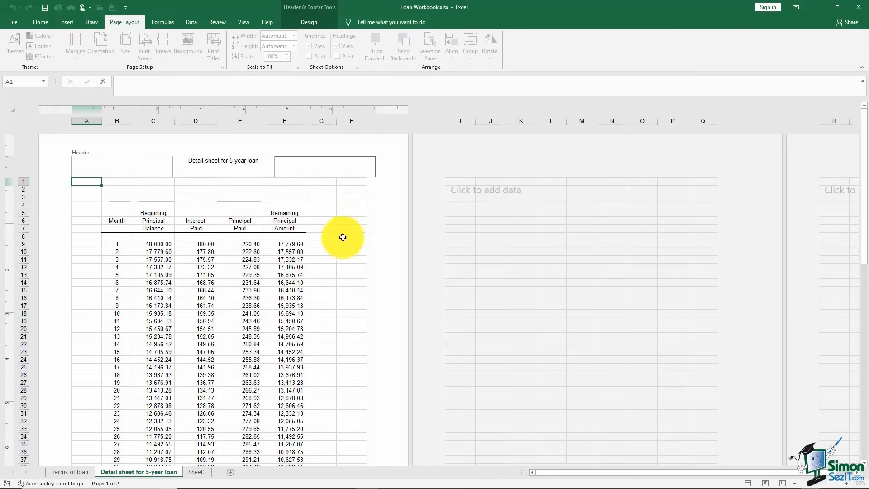
{"action": "left_click", "coordinate": [329, 272]}
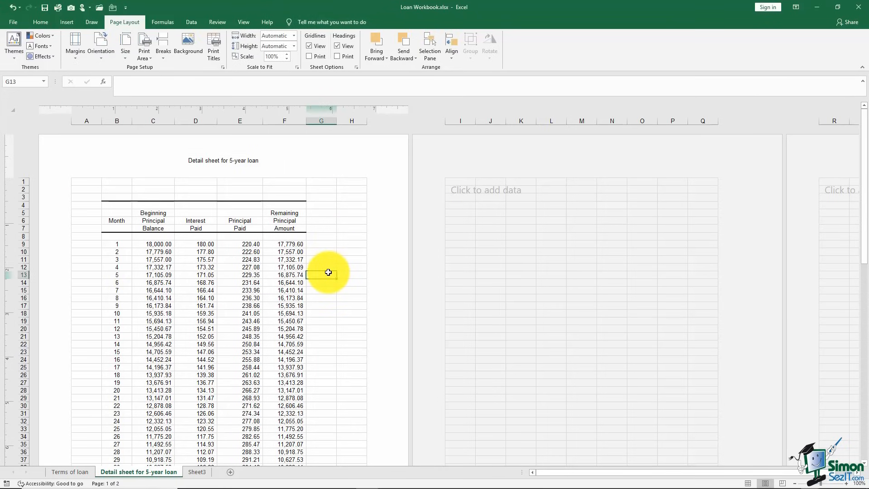
{"action": "scroll", "coordinate": [328, 272], "scroll_direction": "down", "scroll_amount": 10}
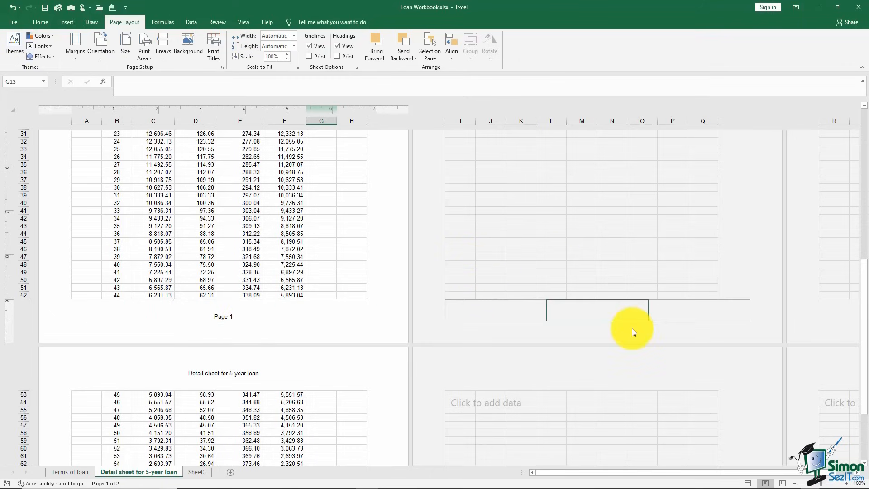
- Return the detail sheet to Normal view and inspect the formula in C9 for the first month's Beginning Principal Balance
{"action": "left_click", "coordinate": [748, 484]}
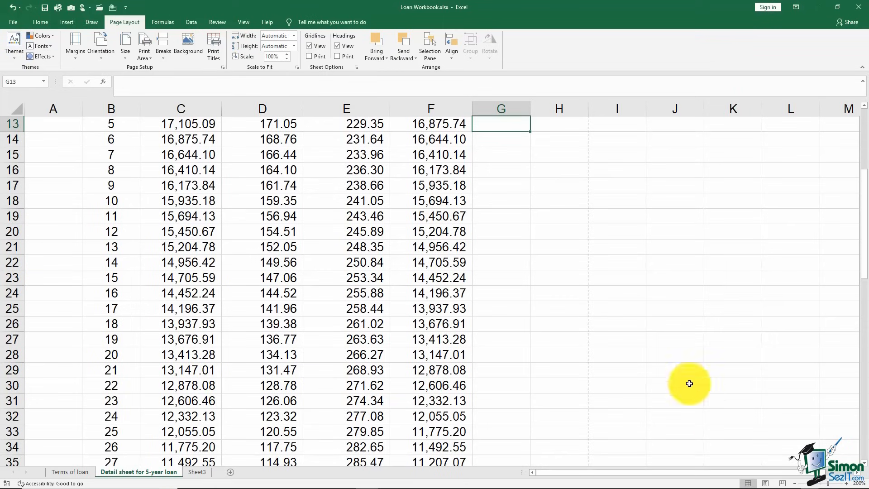
{"action": "scroll", "coordinate": [575, 280], "scroll_direction": "up", "scroll_amount": 7}
{"action": "scroll", "coordinate": [575, 280], "scroll_direction": "up", "scroll_amount": 4}
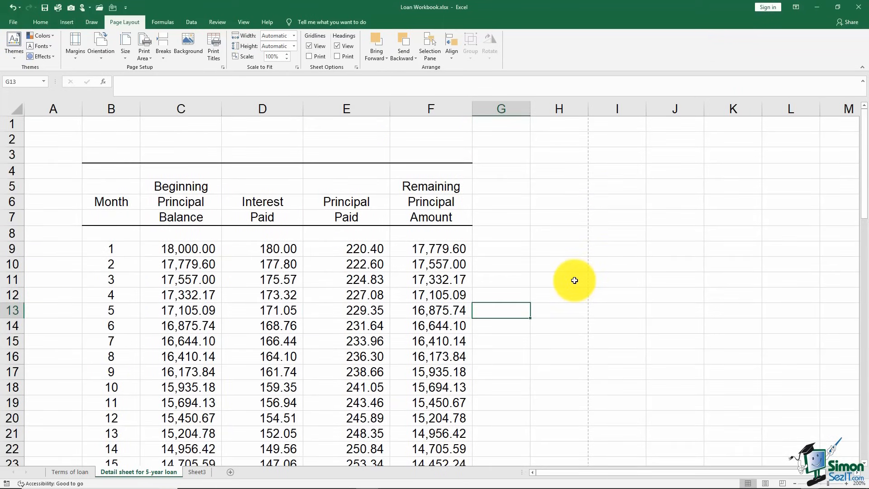
{"action": "left_click", "coordinate": [192, 249]}
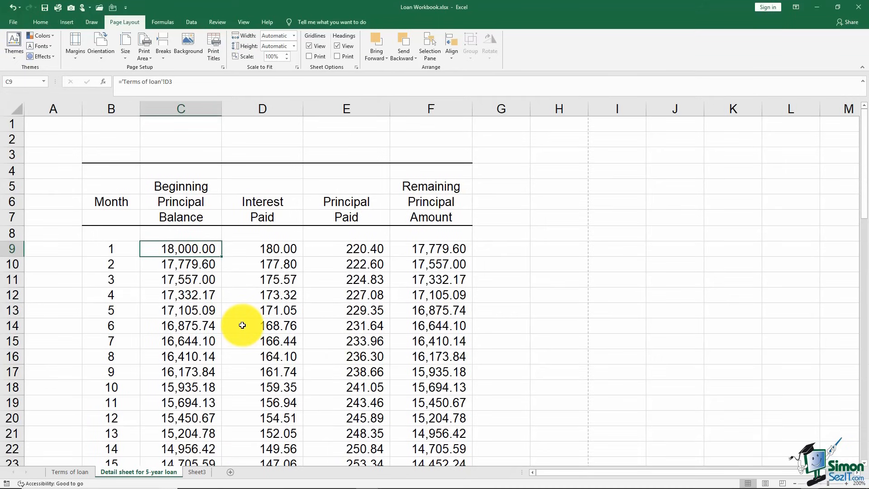
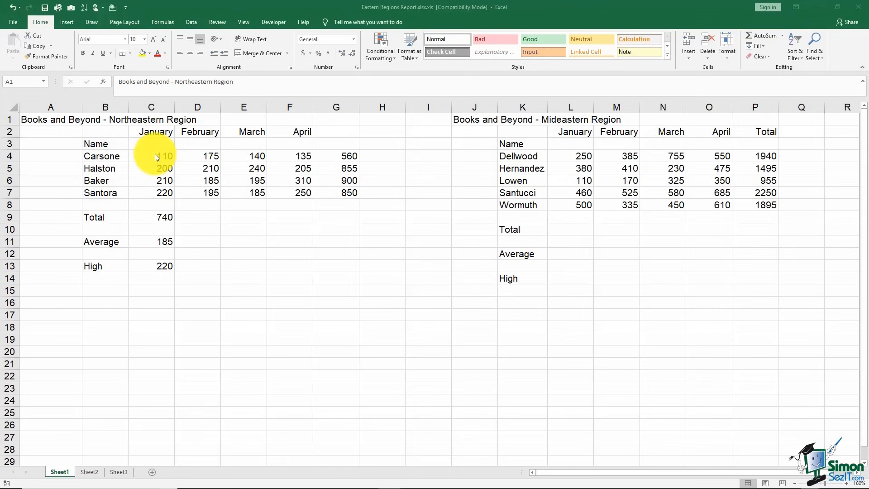
- In the Eastern Regions Report, inspect the January Total, Average and High formulas in C9, C11 and C13, and select title cell A1
{"action": "left_click", "coordinate": [154, 219]}
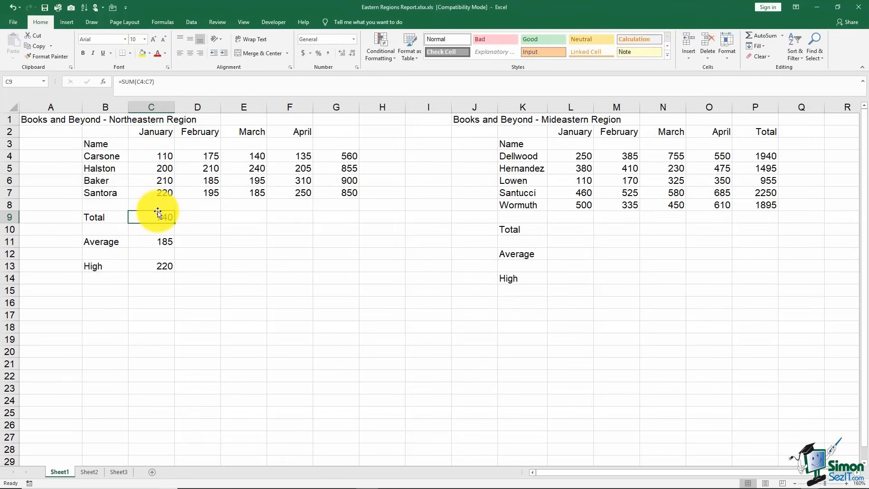
{"action": "left_click", "coordinate": [152, 243]}
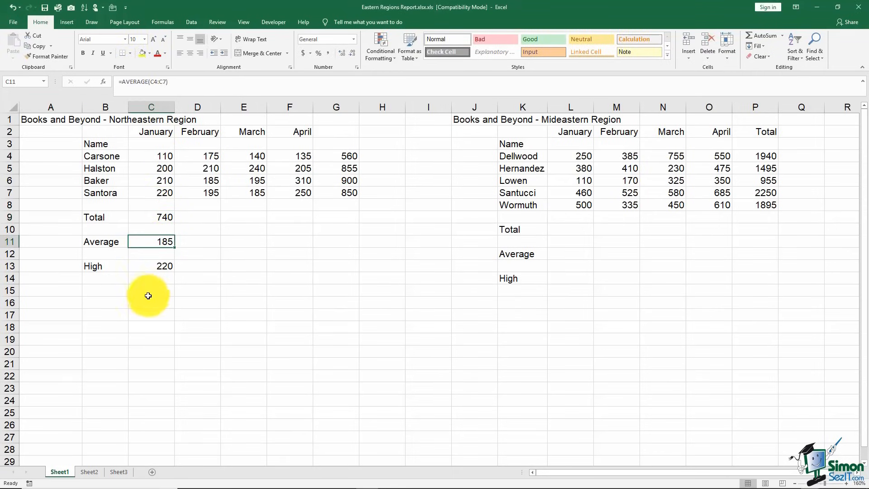
{"action": "left_click", "coordinate": [144, 269]}
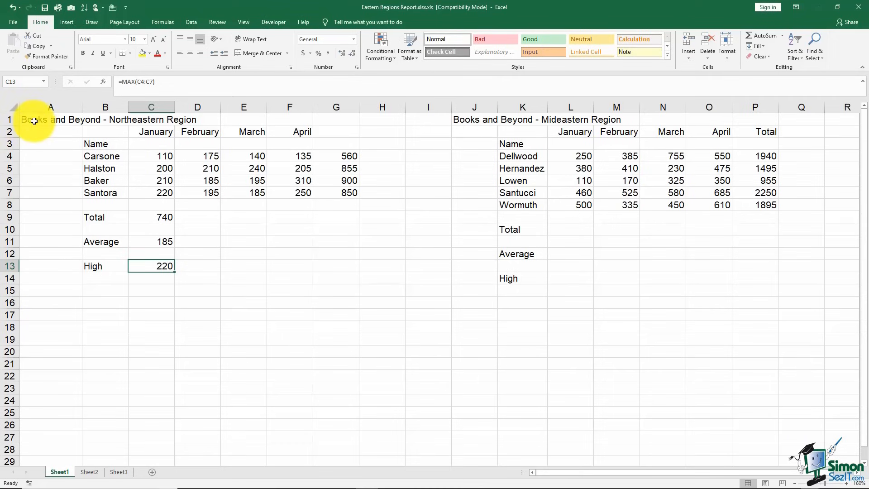
{"action": "left_click", "coordinate": [9, 119]}
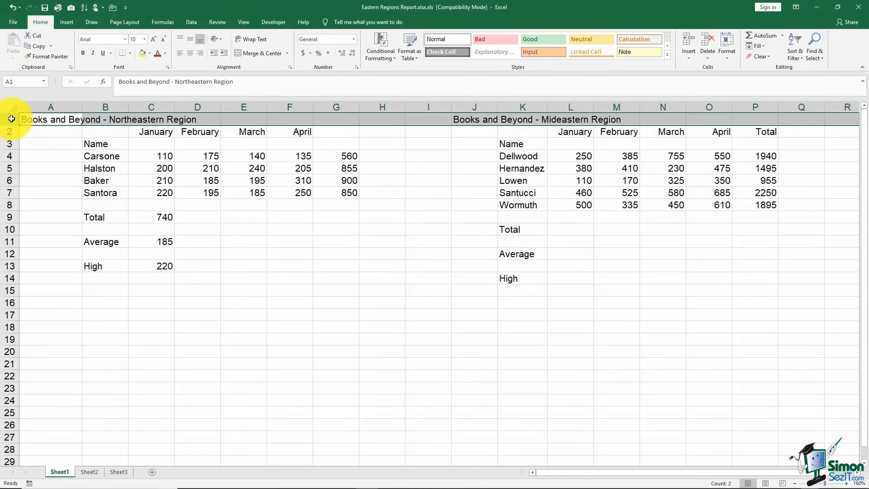
{"action": "left_click", "coordinate": [22, 120]}
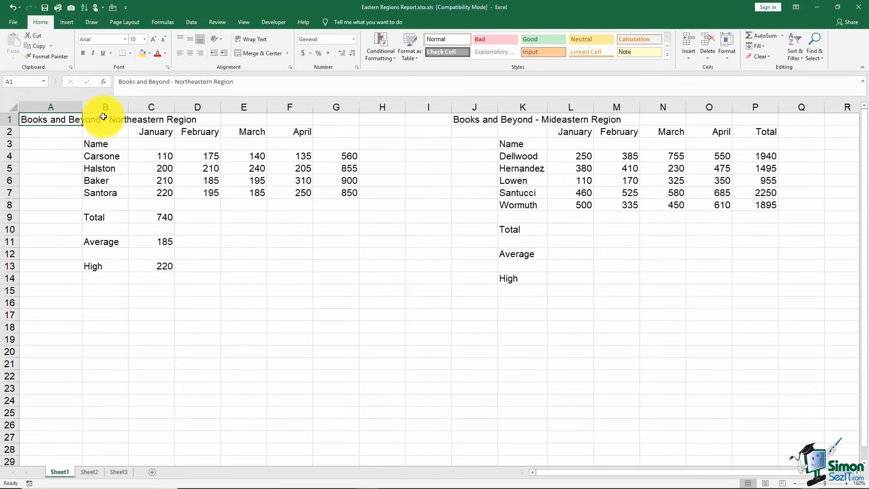
- Insert two blank sheet rows above the Books and Beyond region titles on Sheet1
{"action": "left_click_drag", "start_coordinate": [103, 117], "coordinate": [437, 124]}
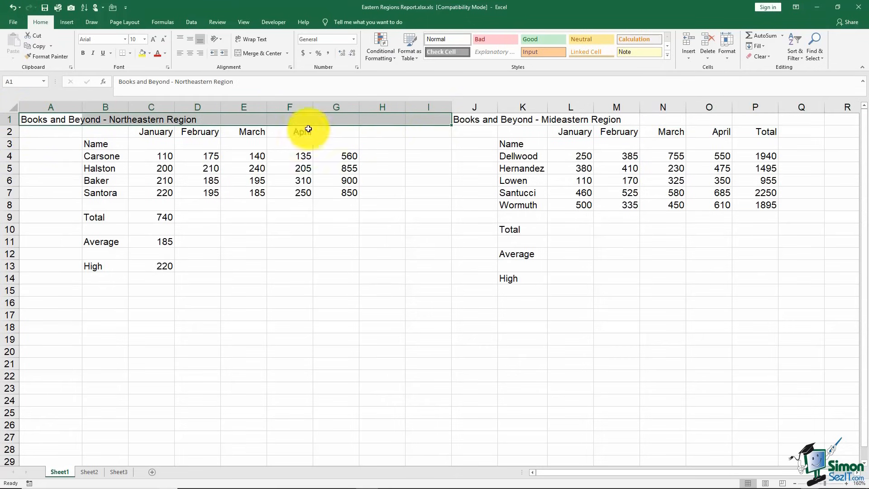
{"action": "left_click", "coordinate": [6, 120]}
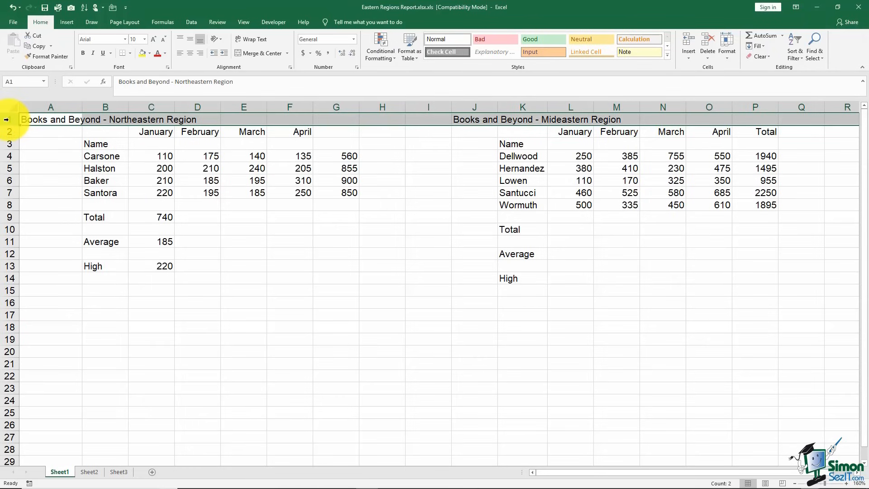
{"action": "left_click_drag", "start_coordinate": [7, 120], "coordinate": [8, 134]}
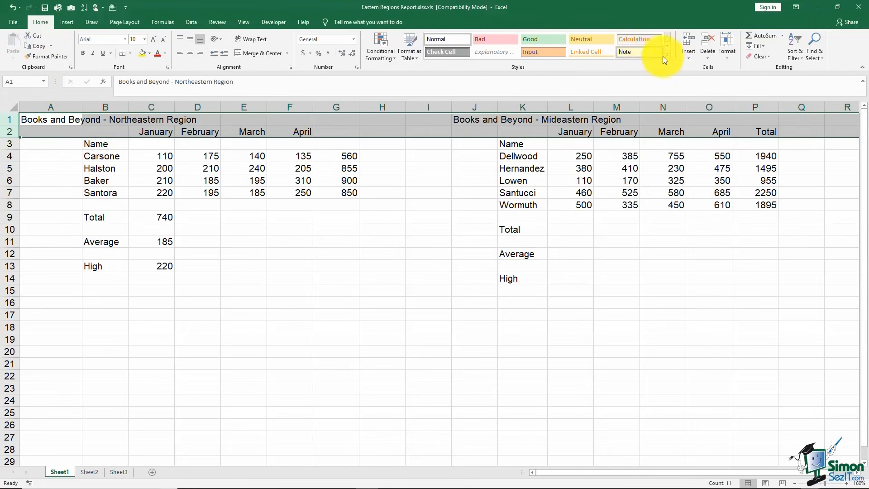
{"action": "left_click", "coordinate": [688, 57]}
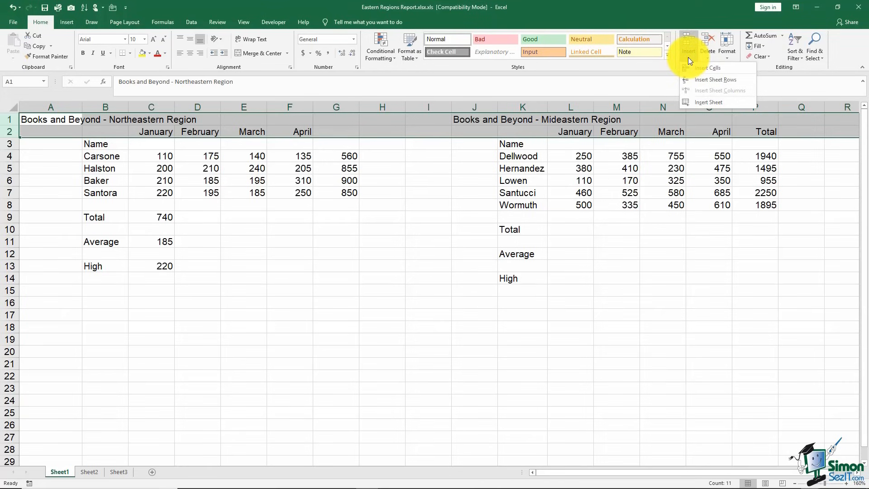
{"action": "left_click", "coordinate": [700, 80]}
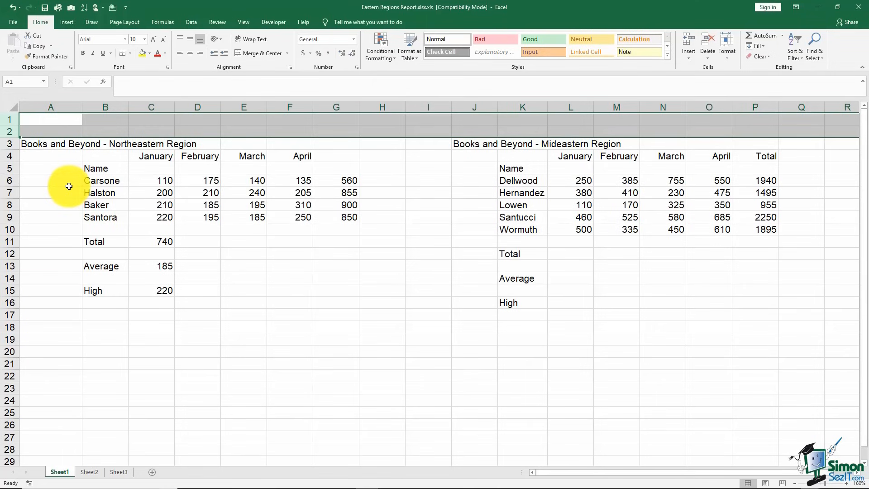
{"action": "left_click", "coordinate": [55, 157]}
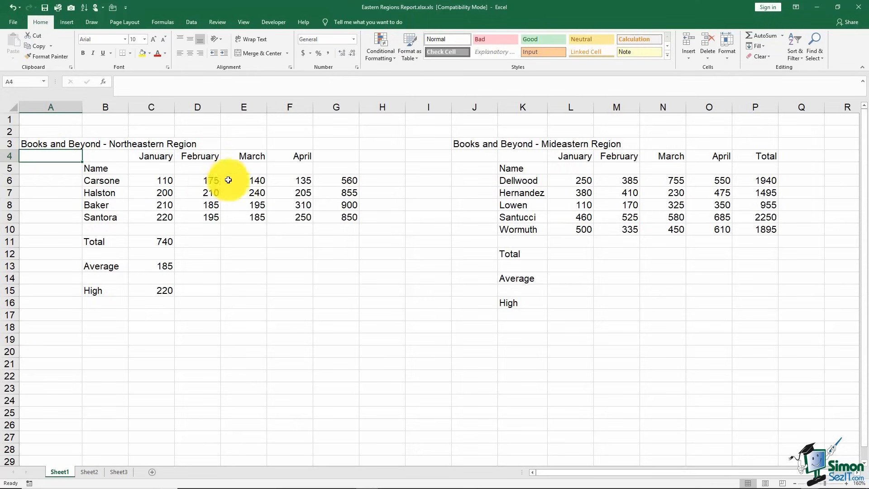
- Insert a blank sheet column before column G, which holds the Northeastern Region row totals
{"action": "left_click", "coordinate": [328, 108]}
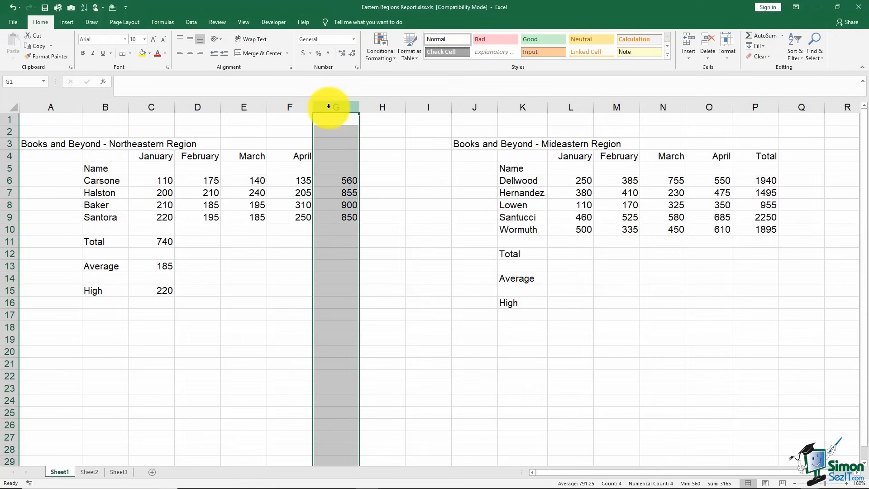
{"action": "left_click_drag", "start_coordinate": [328, 106], "coordinate": [347, 107]}
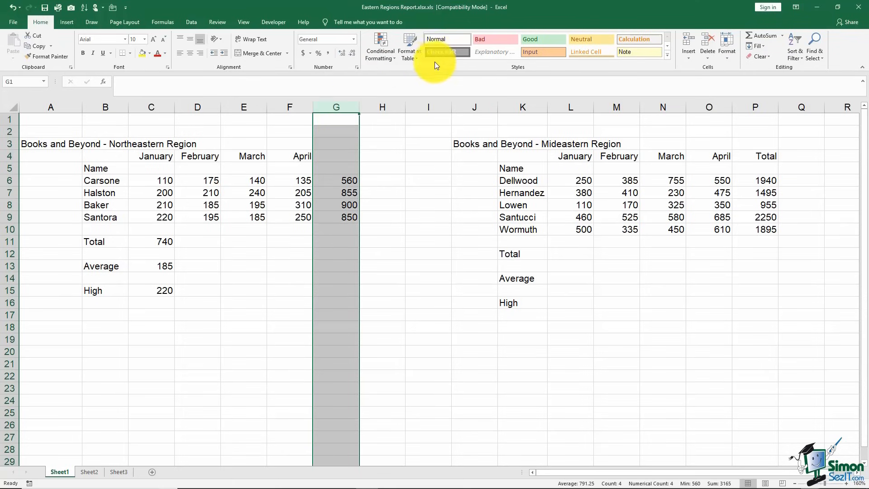
{"action": "left_click", "coordinate": [687, 61]}
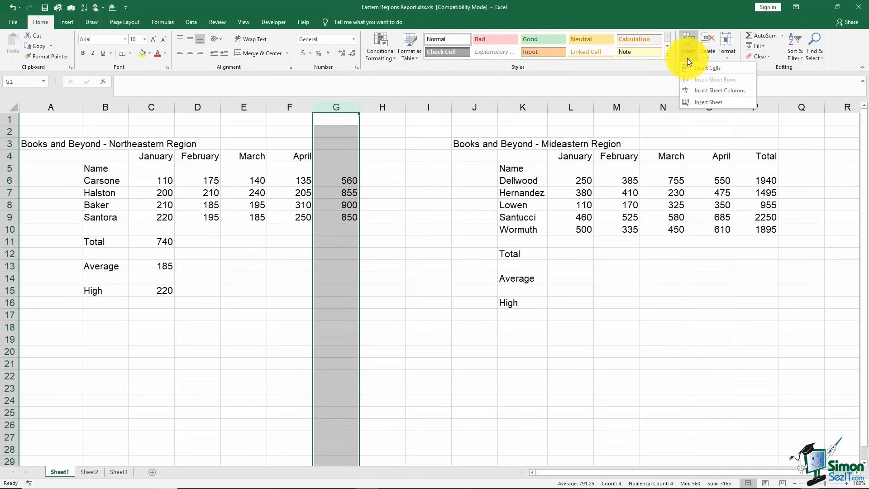
{"action": "left_click", "coordinate": [704, 94]}
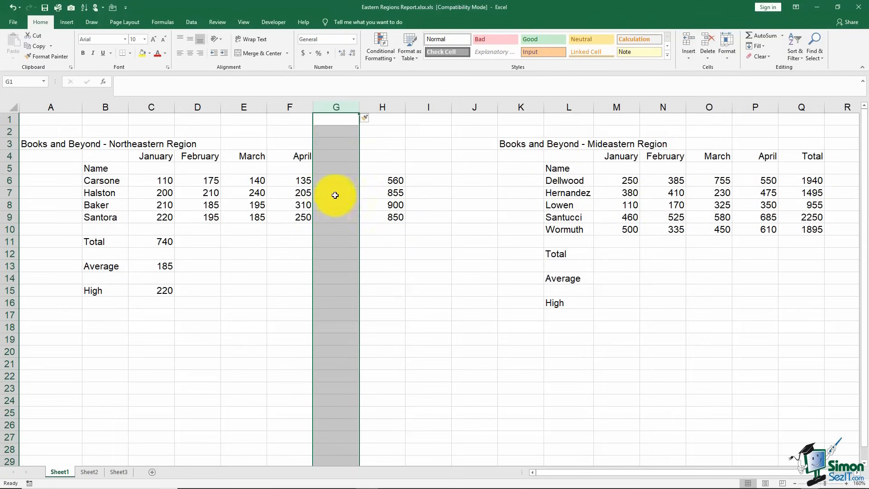
{"action": "right_click", "coordinate": [331, 164]}
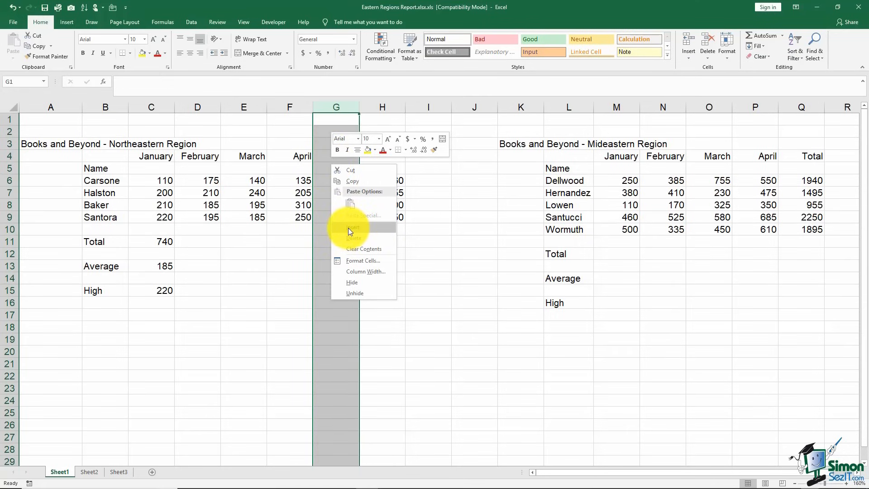
{"action": "left_click", "coordinate": [417, 198]}
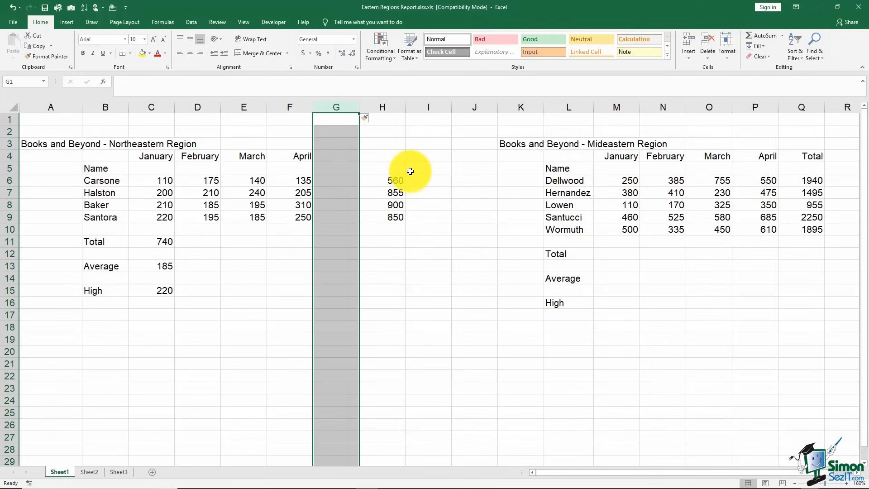
- Delete the blank sheet column G between the April figures and the Northeastern row totals
{"action": "right_click", "coordinate": [336, 164]}
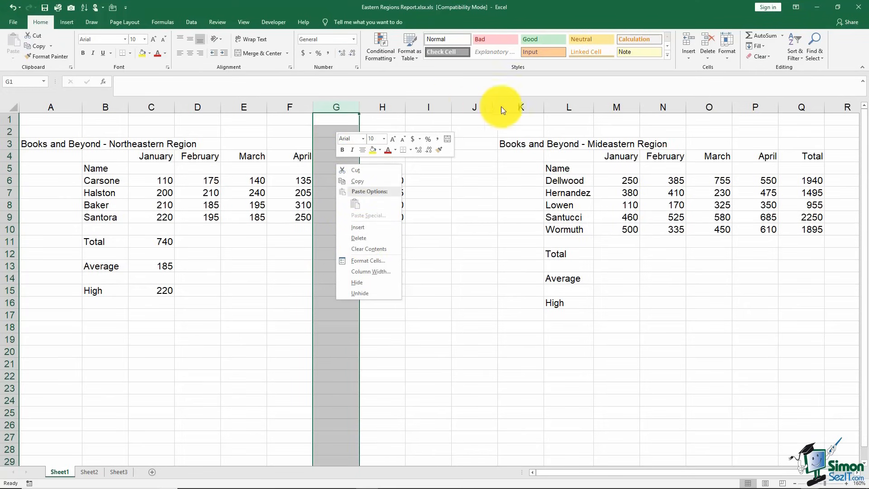
{"action": "left_click", "coordinate": [708, 58]}
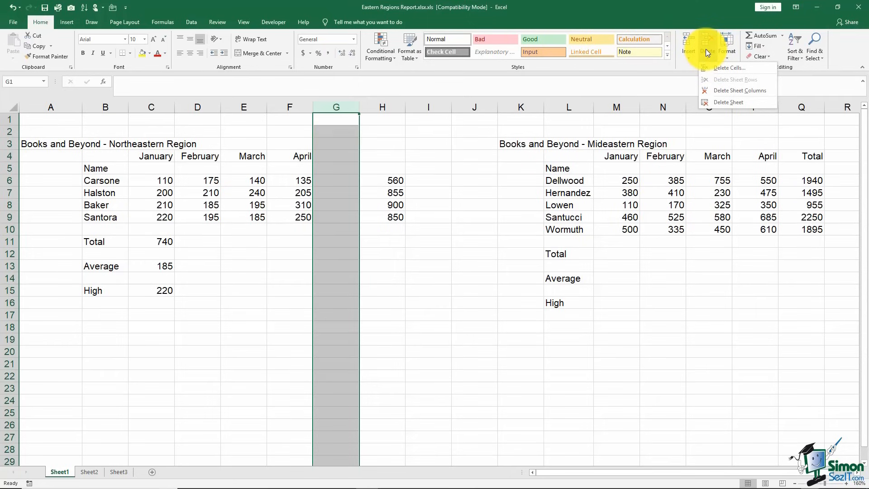
{"action": "left_click", "coordinate": [733, 91]}
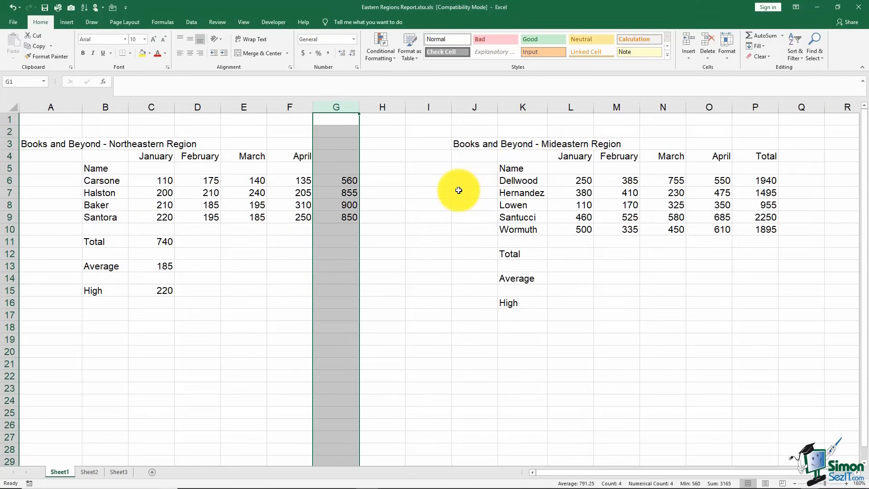
{"action": "left_click", "coordinate": [389, 181]}
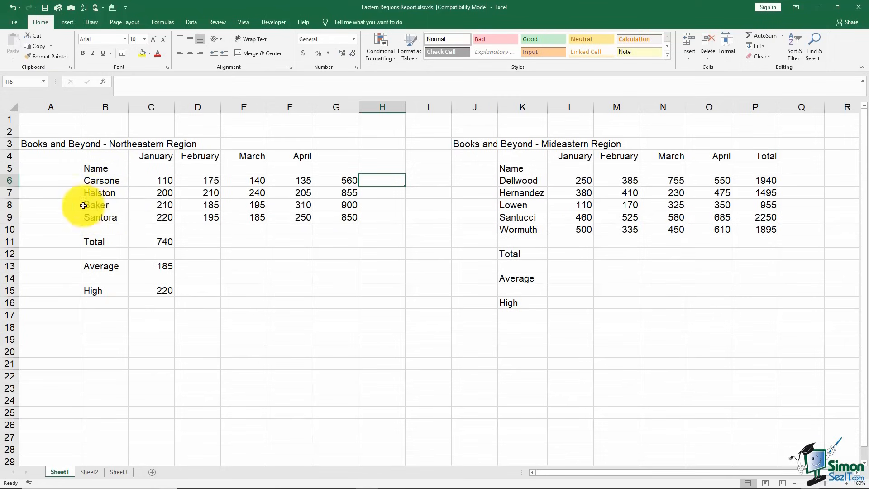
- Insert an entire blank sheet row above row 8, across both regions' tables
{"action": "left_click", "coordinate": [19, 206]}
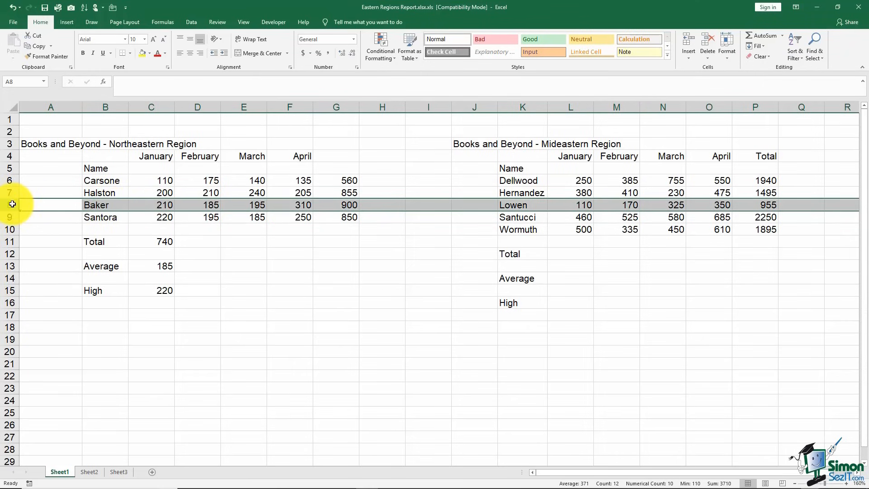
{"action": "right_click", "coordinate": [33, 206]}
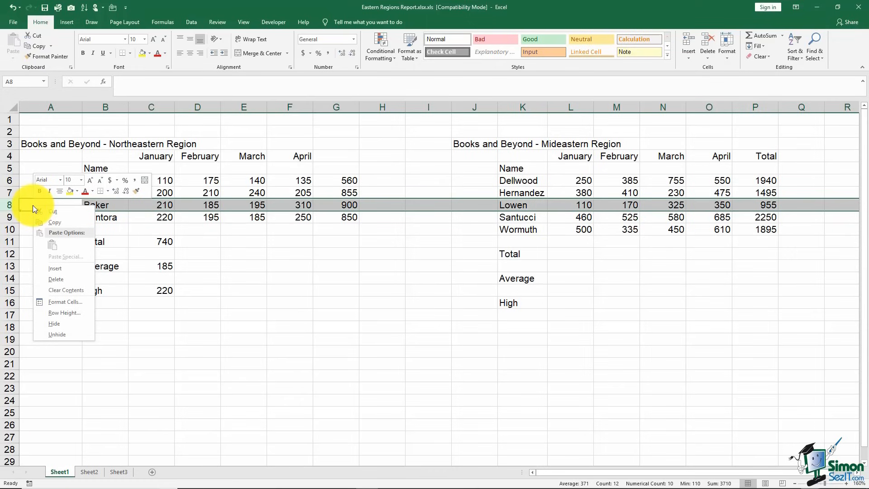
{"action": "left_click", "coordinate": [54, 268]}
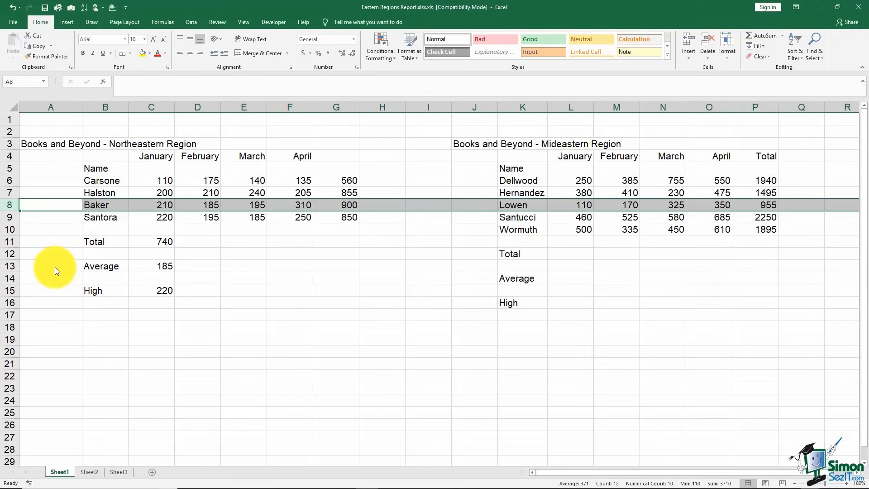
{"action": "left_click", "coordinate": [226, 252]}
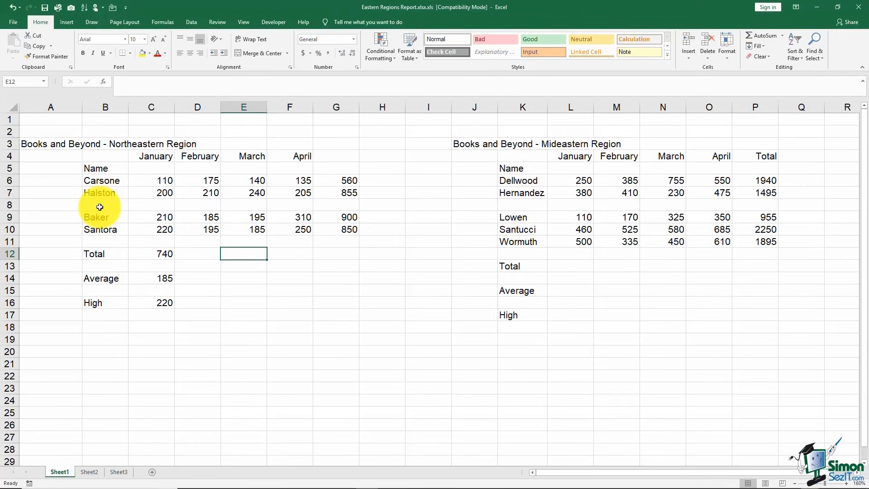
- Delete the blank sheet row 8 that runs through both regions' tables
{"action": "left_click", "coordinate": [10, 205]}
{"action": "right_click", "coordinate": [11, 205]}
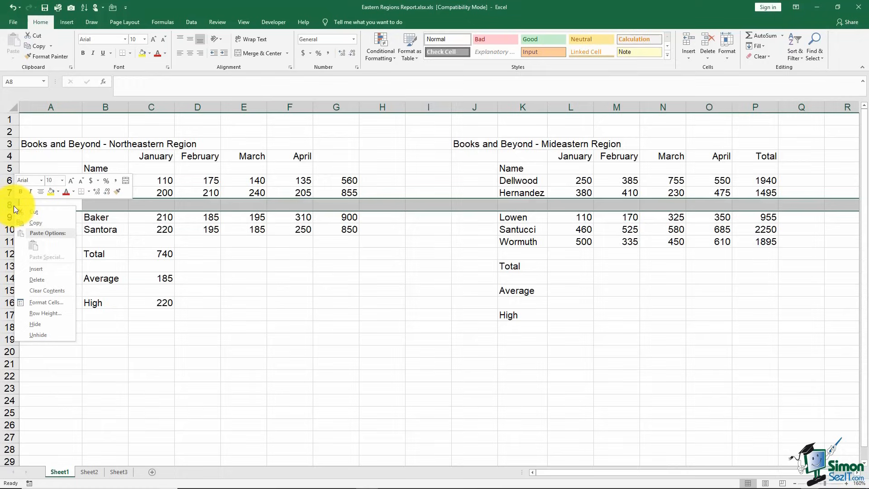
{"action": "left_click", "coordinate": [42, 278]}
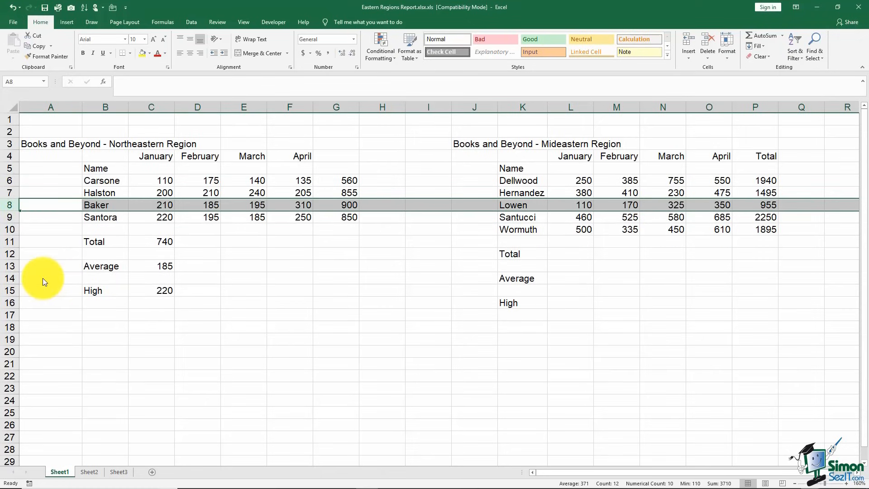
{"action": "left_click", "coordinate": [94, 227]}
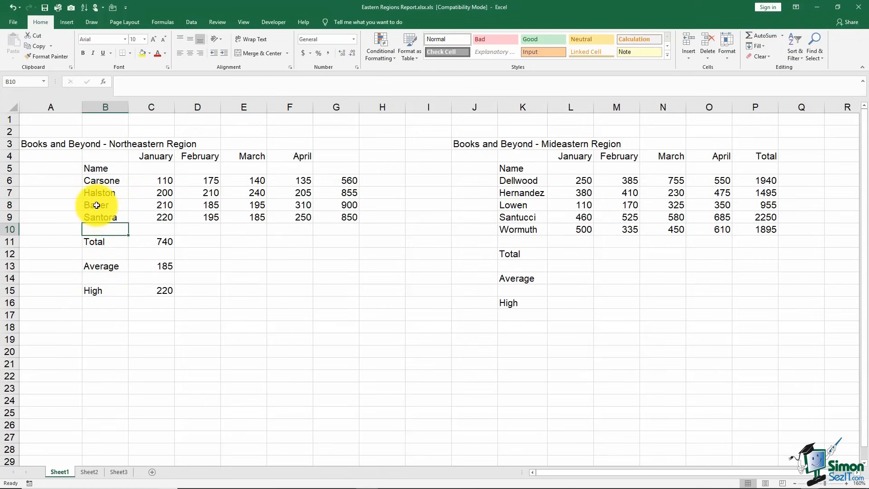
- Insert blank cells at B8:G8 in the Northeastern table only, shifting the existing cells down
{"action": "left_click", "coordinate": [97, 205]}
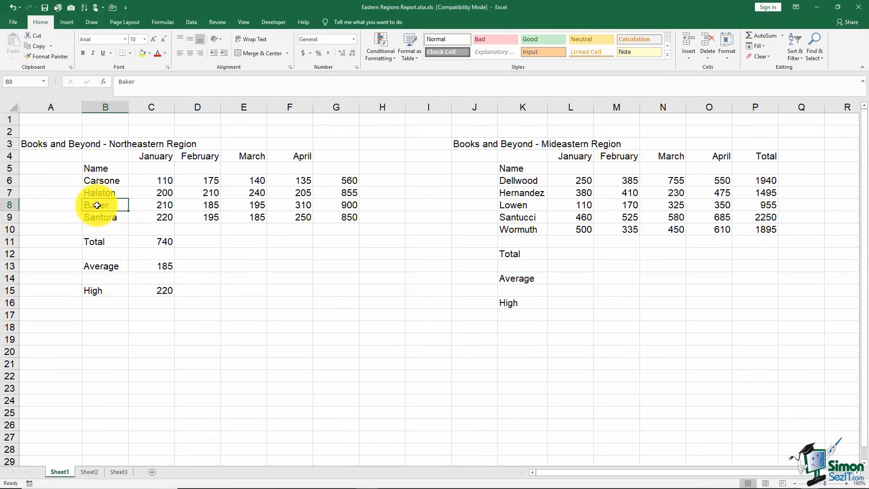
{"action": "left_click", "coordinate": [332, 205], "text": "shift"}
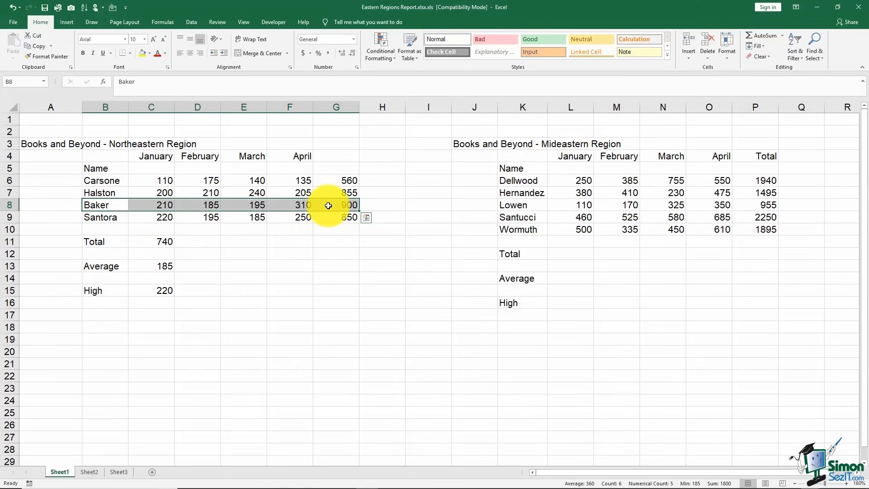
{"action": "right_click", "coordinate": [329, 205]}
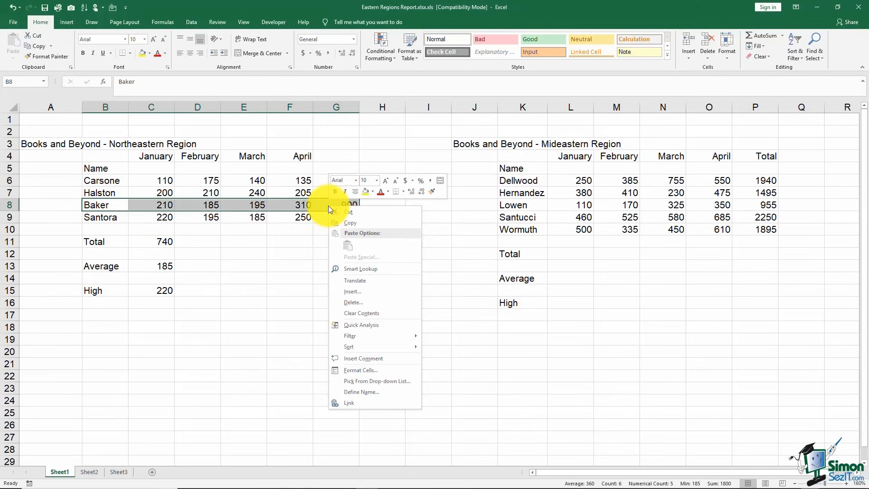
{"action": "left_click", "coordinate": [354, 292]}
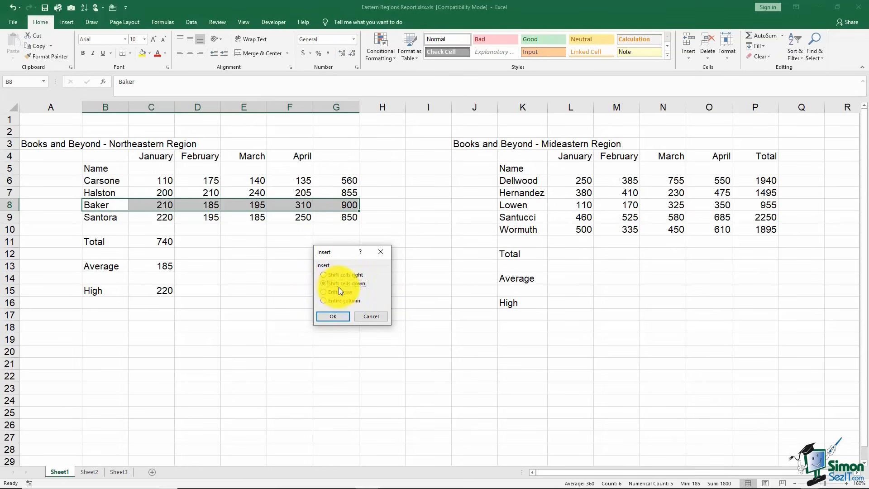
{"action": "left_click", "coordinate": [341, 317]}
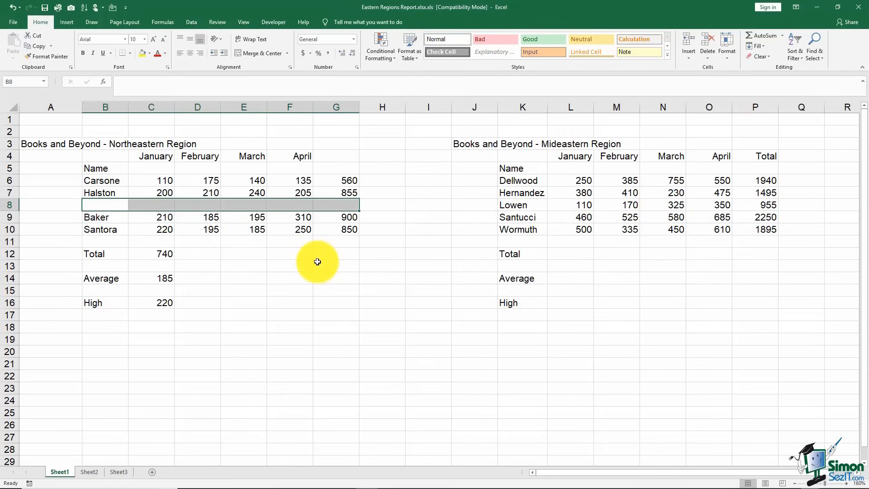
- Fill in row 8 with the new person's surname in B8 and January to April values 150, 200, 125 and 275
{"action": "left_click", "coordinate": [119, 207]}
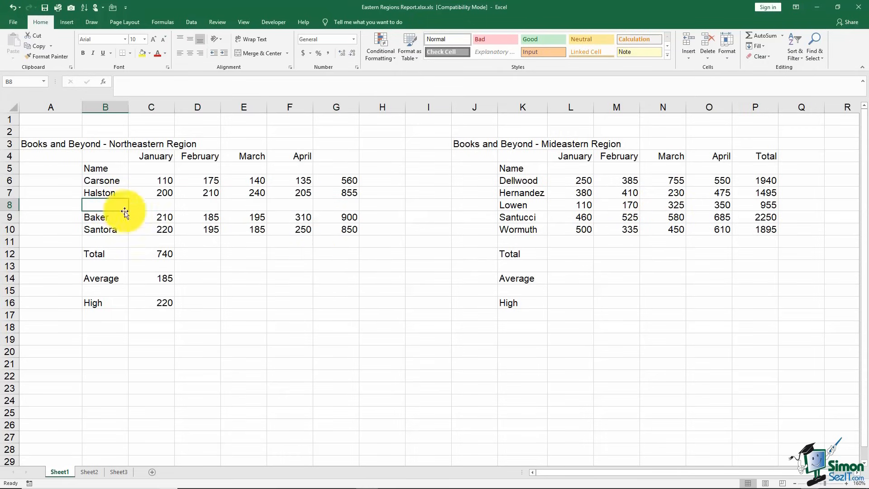
{"action": "type", "text": "New"}
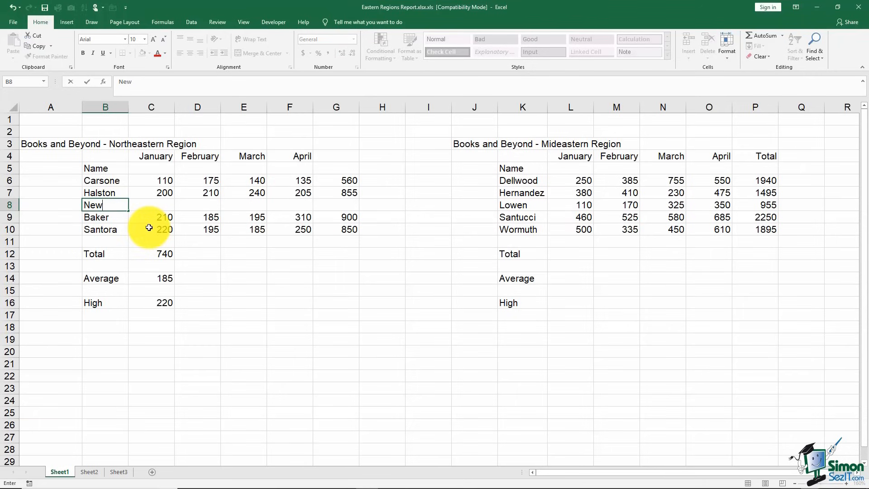
{"action": "type", "text": "berry"}
{"action": "key", "text": "Tab"}
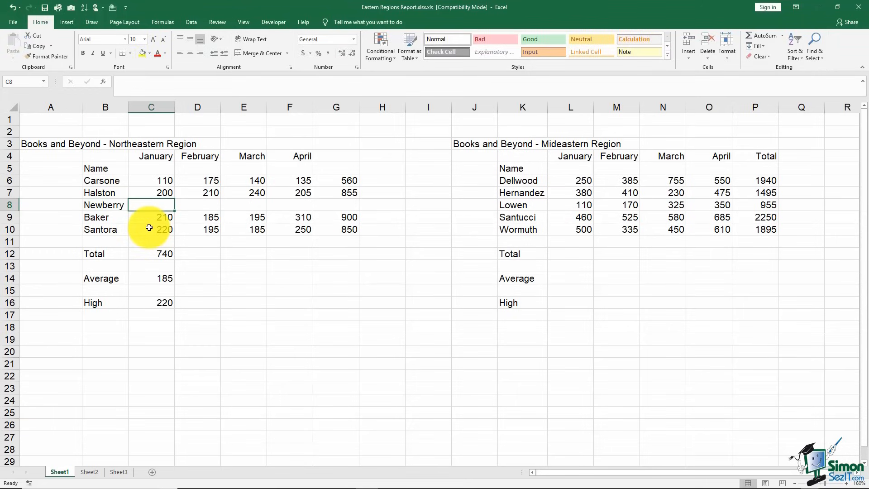
{"action": "type", "text": "150"}
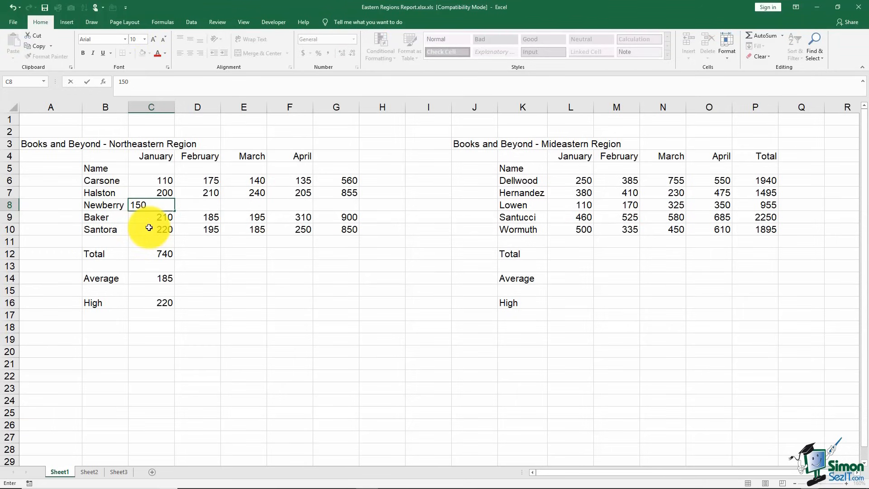
{"action": "key", "text": "Tab"}
{"action": "type", "text": "0"}
{"action": "key", "text": "Tab"}
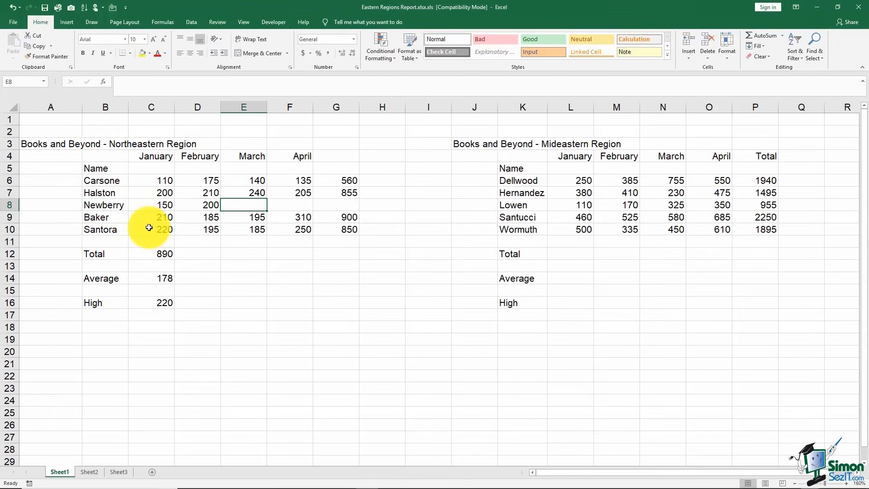
{"action": "type", "text": "125"}
{"action": "key", "text": "Tab"}
{"action": "type", "text": "275"}
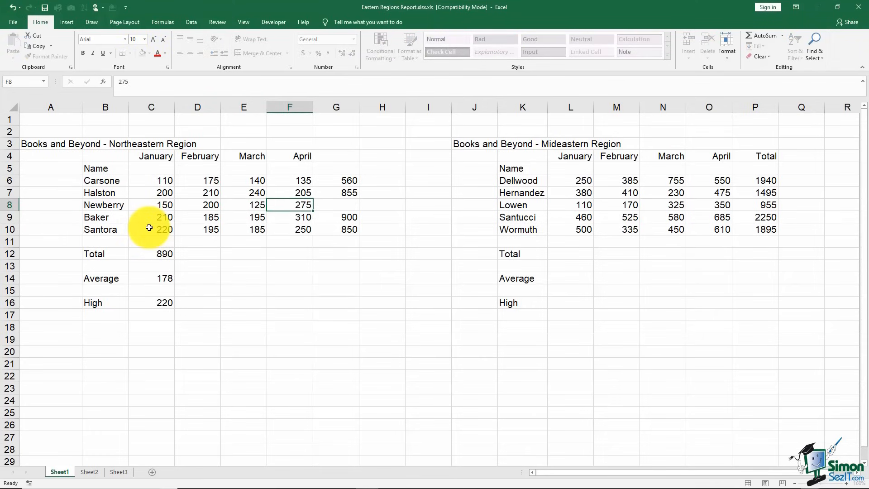
{"action": "key", "text": "Tab"}
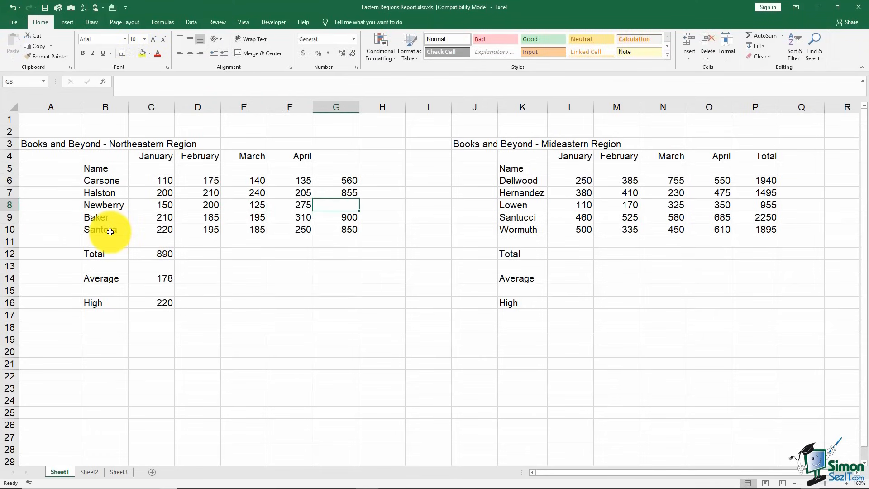
- Fill the row total formula from G7 down into G8
{"action": "left_click", "coordinate": [323, 194]}
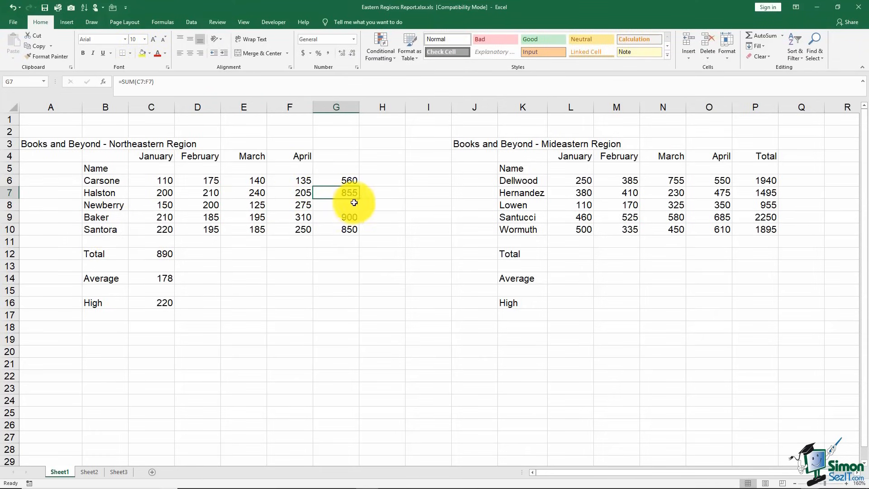
{"action": "left_click_drag", "start_coordinate": [359, 199], "coordinate": [360, 210]}
{"action": "left_click", "coordinate": [349, 267]}
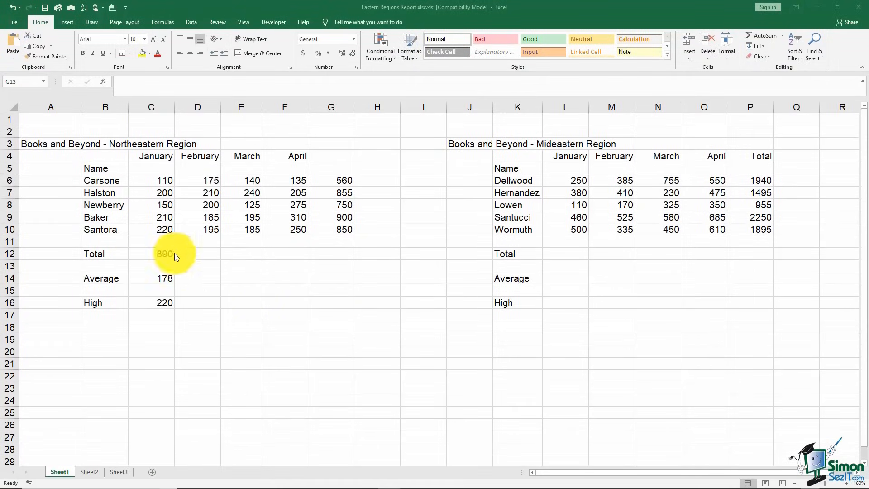
- Compare the contents of A3 and B3 under the Northeastern title, and enter 5 in B3
{"action": "left_click", "coordinate": [66, 144]}
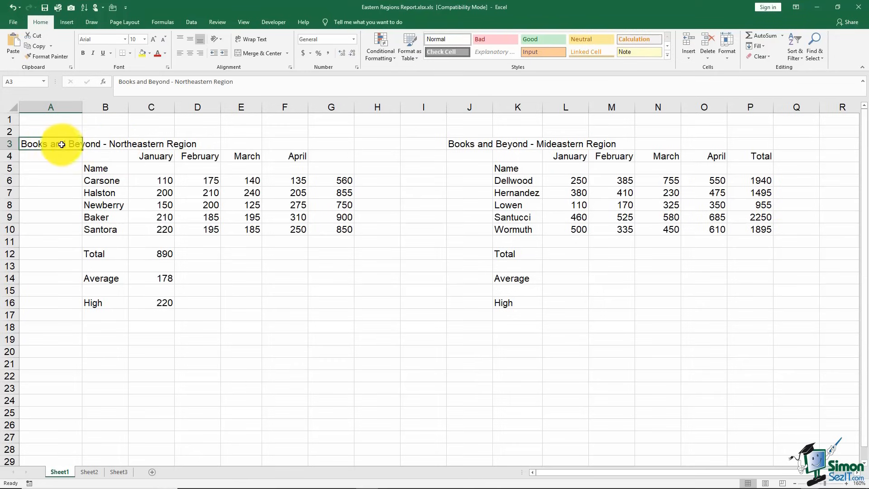
{"action": "left_click", "coordinate": [96, 144]}
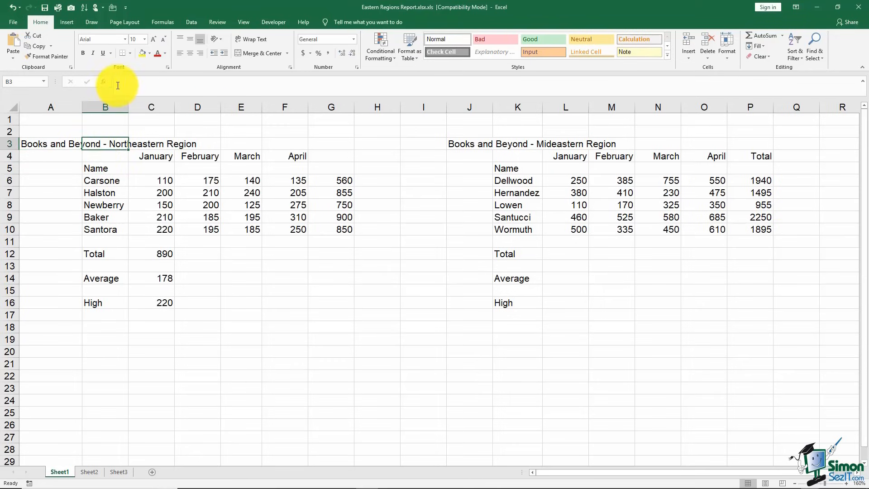
{"action": "left_click", "coordinate": [64, 145]}
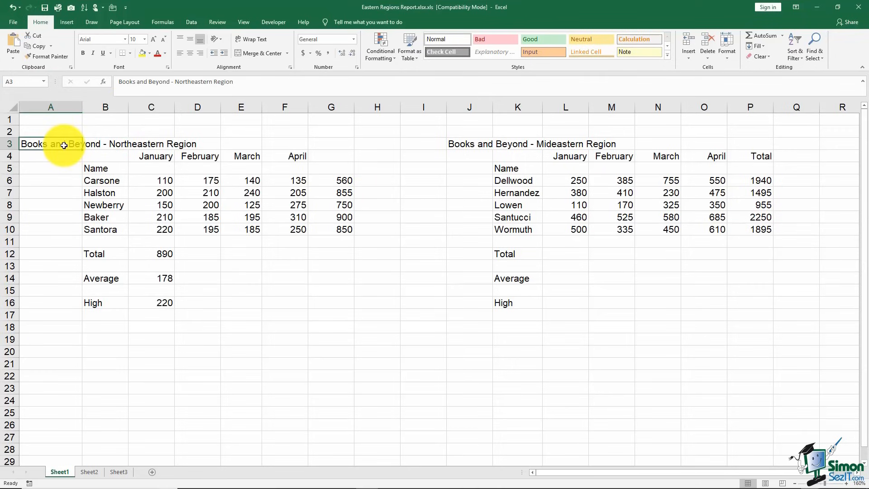
{"action": "left_click", "coordinate": [98, 145]}
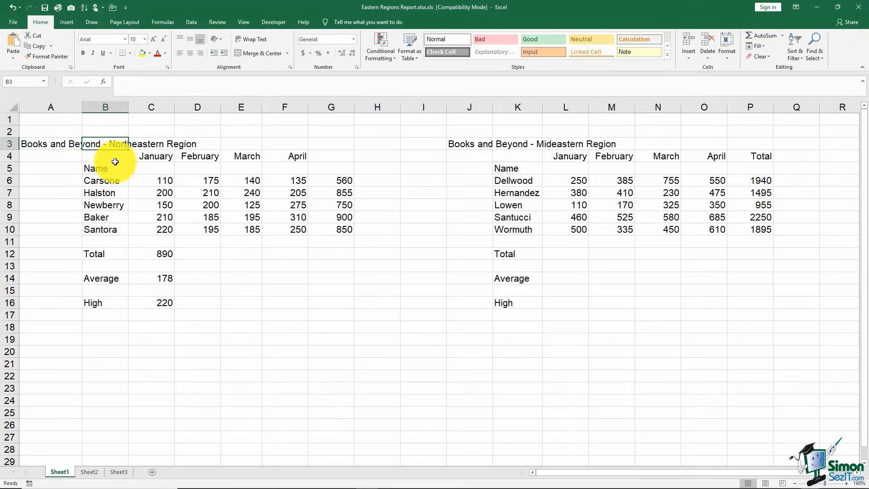
{"action": "type", "text": "5"}
{"action": "key", "text": "Return"}
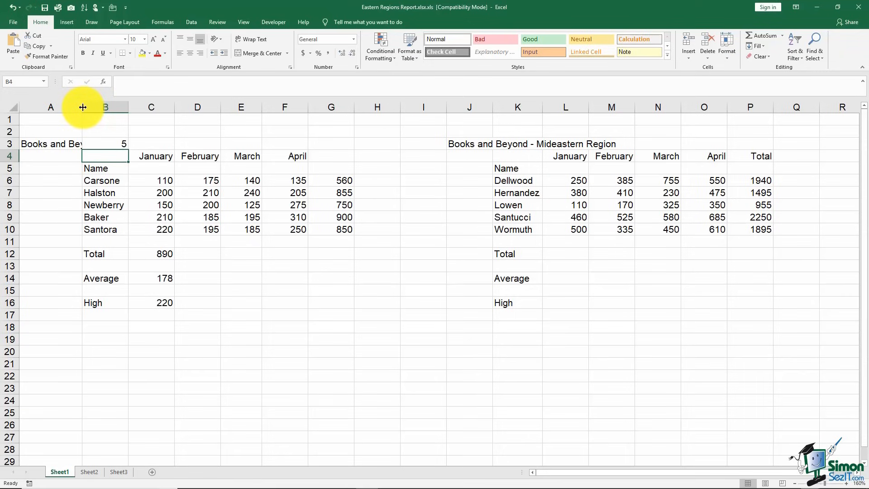
- Widen column A to fit the full Northeastern title, and clear the number from B3
{"action": "left_click_drag", "start_coordinate": [83, 107], "coordinate": [206, 110]}
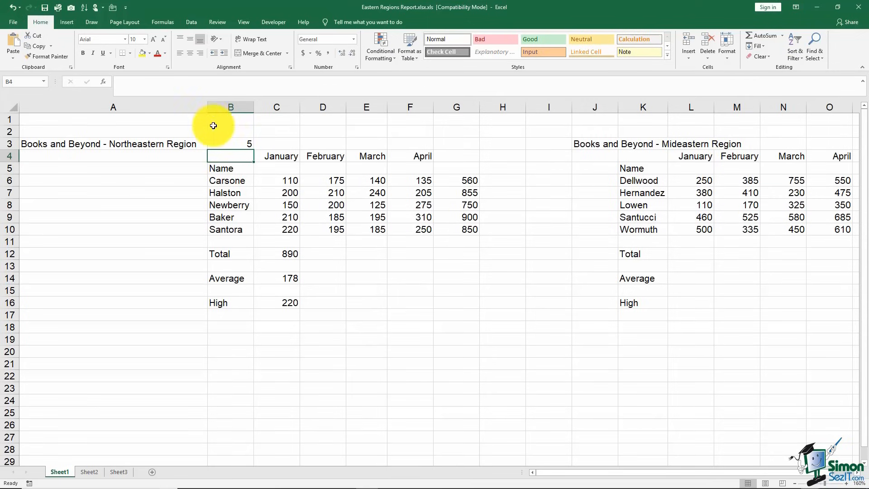
{"action": "left_click", "coordinate": [225, 145]}
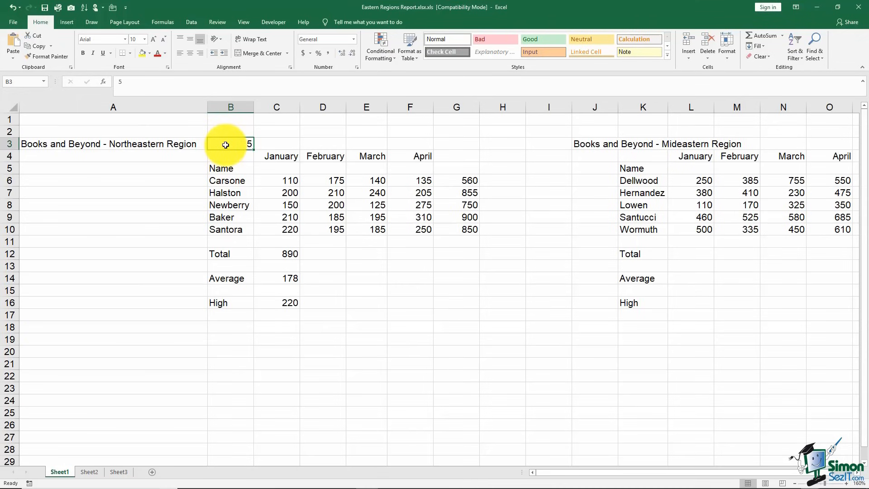
{"action": "key", "text": "Delete"}
- AutoFit columns A and C through F to their contents, then narrow column A so the title overflows into column B
{"action": "left_click_drag", "start_coordinate": [208, 111], "coordinate": [101, 115]}
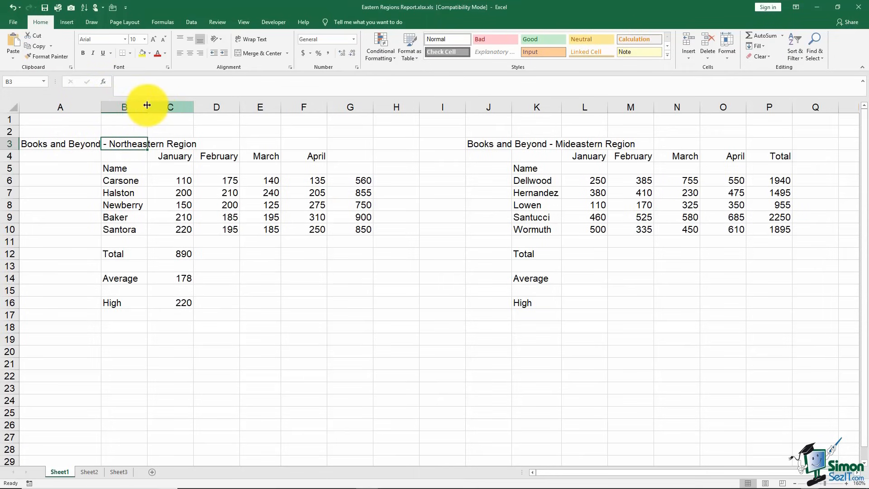
{"action": "double_click", "coordinate": [100, 107]}
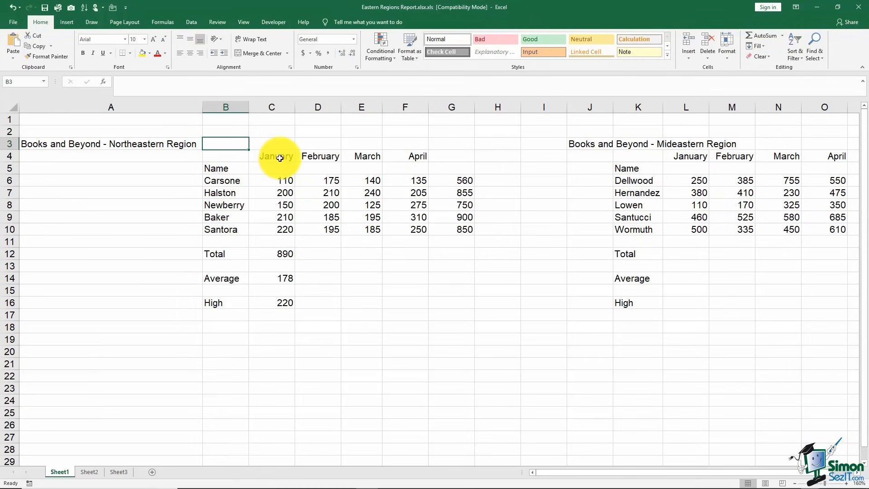
{"action": "double_click", "coordinate": [340, 106]}
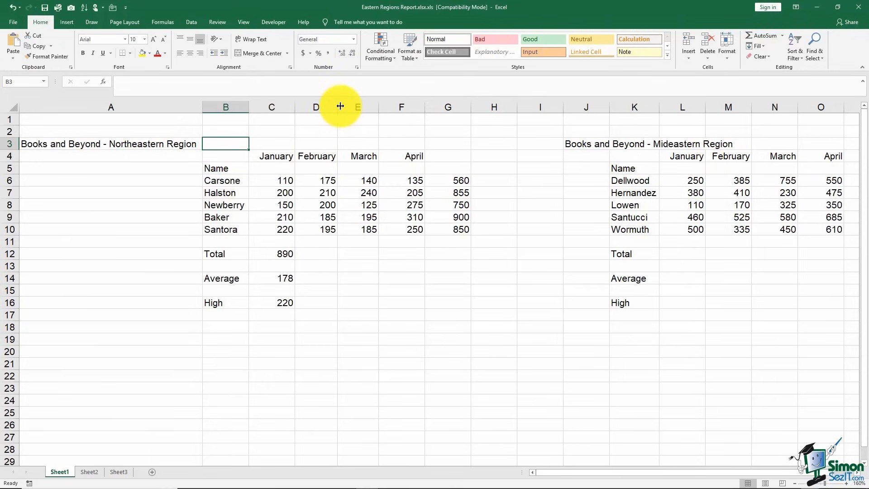
{"action": "double_click", "coordinate": [295, 106]}
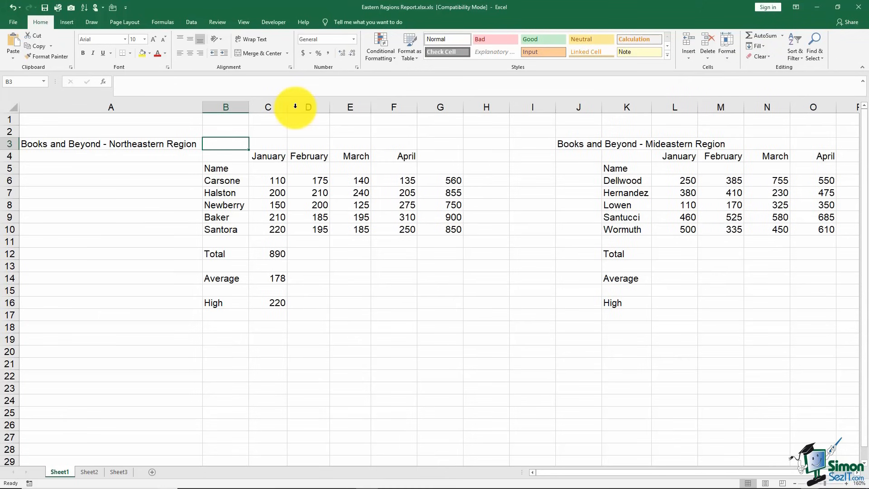
{"action": "double_click", "coordinate": [372, 107]}
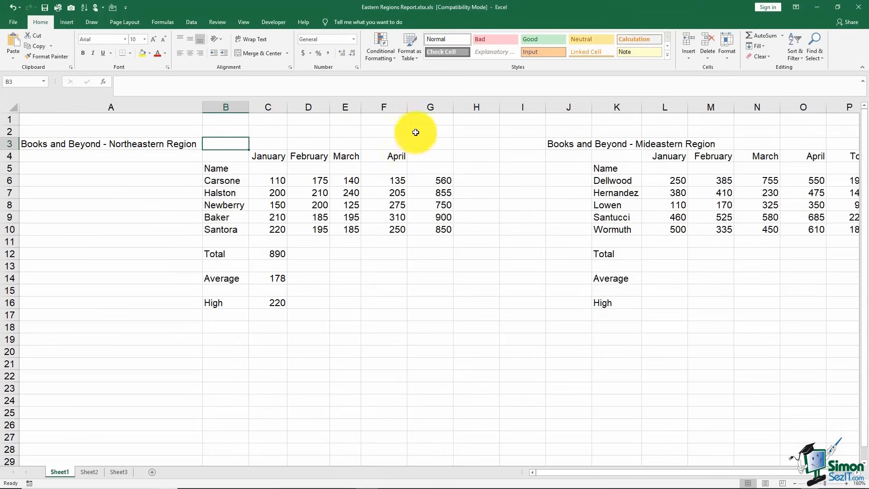
{"action": "double_click", "coordinate": [407, 108]}
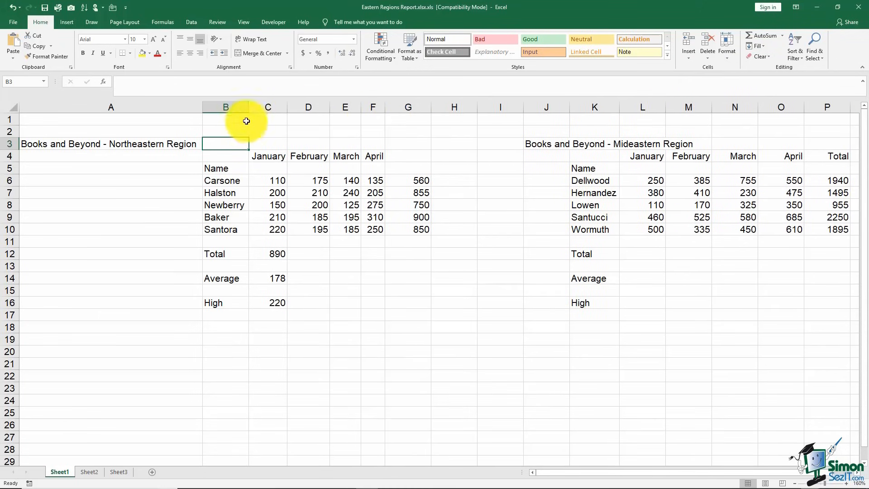
{"action": "left_click_drag", "start_coordinate": [203, 108], "coordinate": [81, 122]}
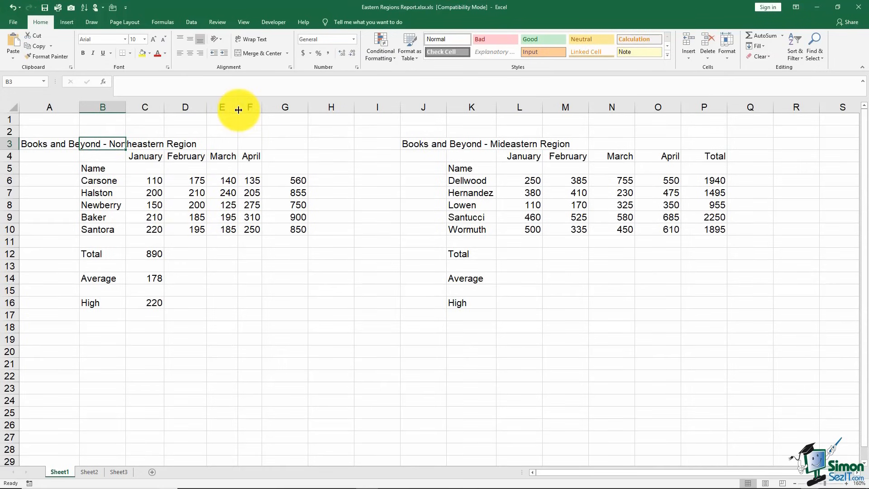
- Narrow column E until its March numbers no longer fit, and clear the April value in F6
{"action": "left_click_drag", "start_coordinate": [238, 109], "coordinate": [224, 107]}
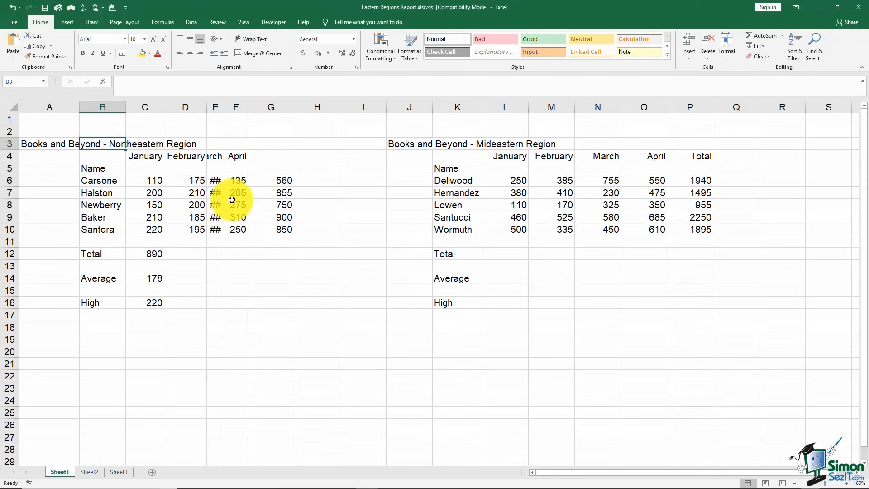
{"action": "left_click", "coordinate": [237, 181]}
{"action": "key", "text": "BackSpace"}
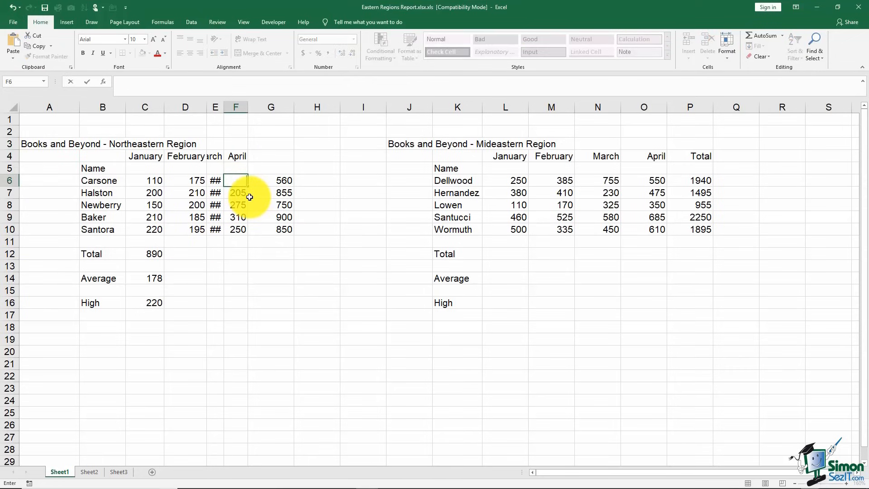
{"action": "left_click", "coordinate": [251, 214]}
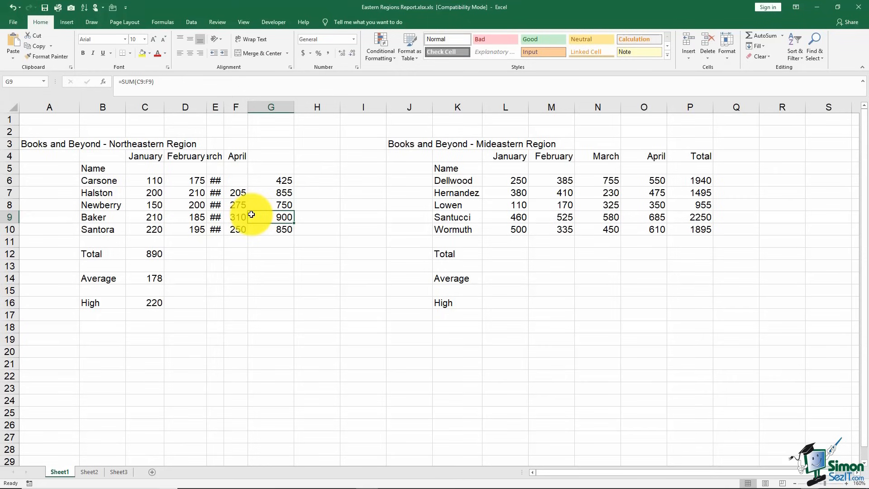
- Undo the clearing of F6 and AutoFit column E to its contents
{"action": "left_click", "coordinate": [13, 8]}
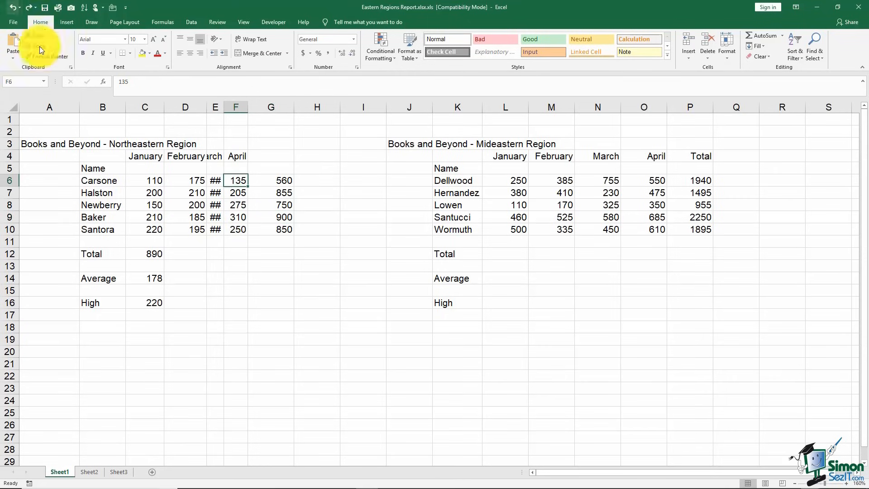
{"action": "double_click", "coordinate": [224, 108]}
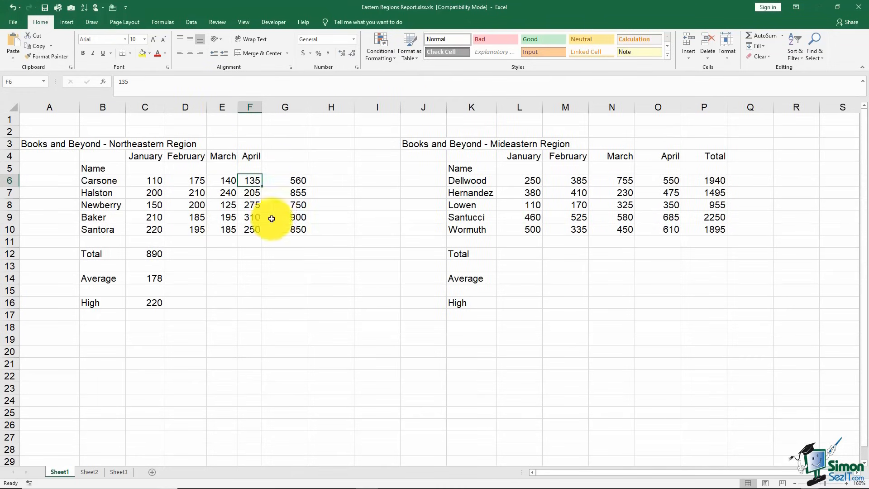
{"action": "left_click", "coordinate": [250, 284]}
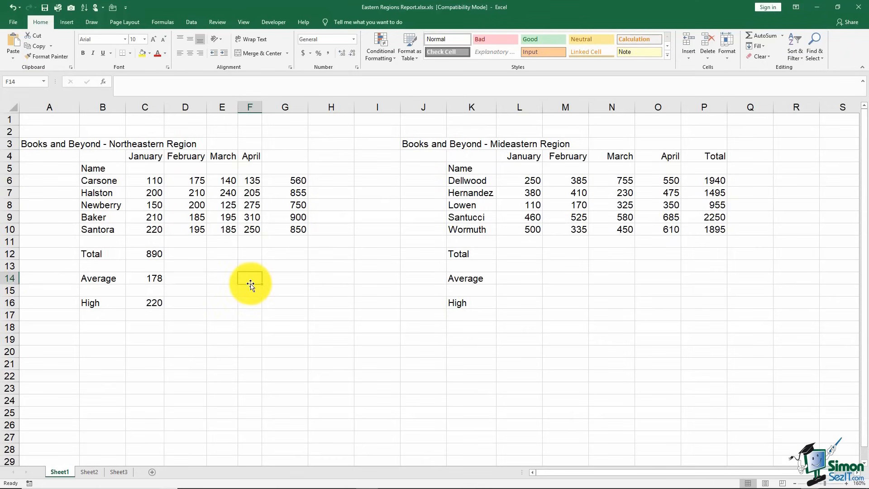
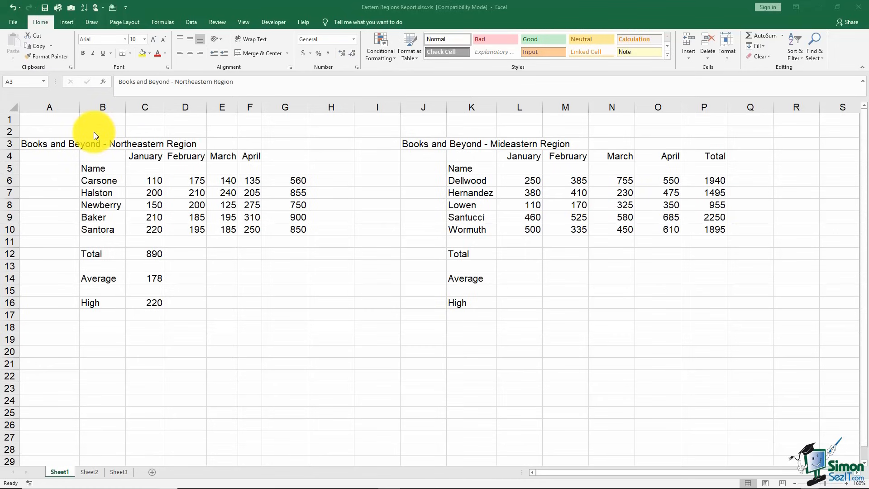
- Move the Northeastern title from A3 to B2 and the Mideastern title from J3 to K2
{"action": "left_click", "coordinate": [50, 144]}
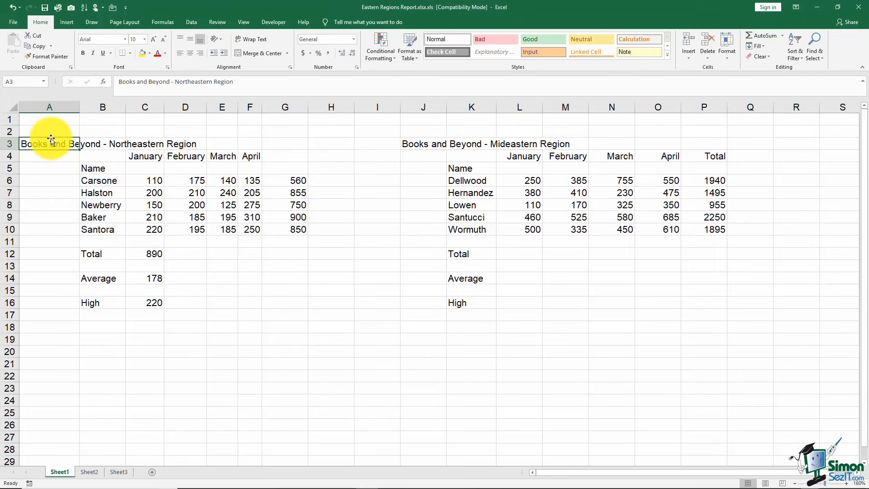
{"action": "left_click_drag", "start_coordinate": [52, 140], "coordinate": [97, 131]}
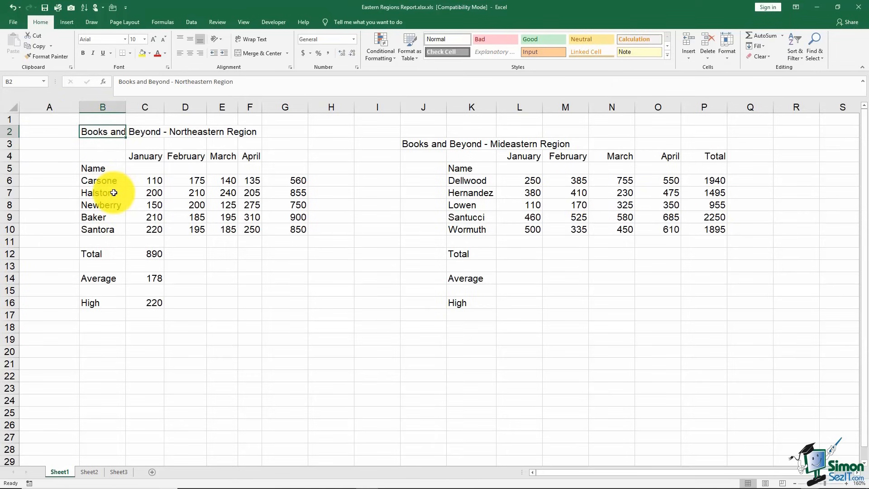
{"action": "left_click", "coordinate": [420, 143]}
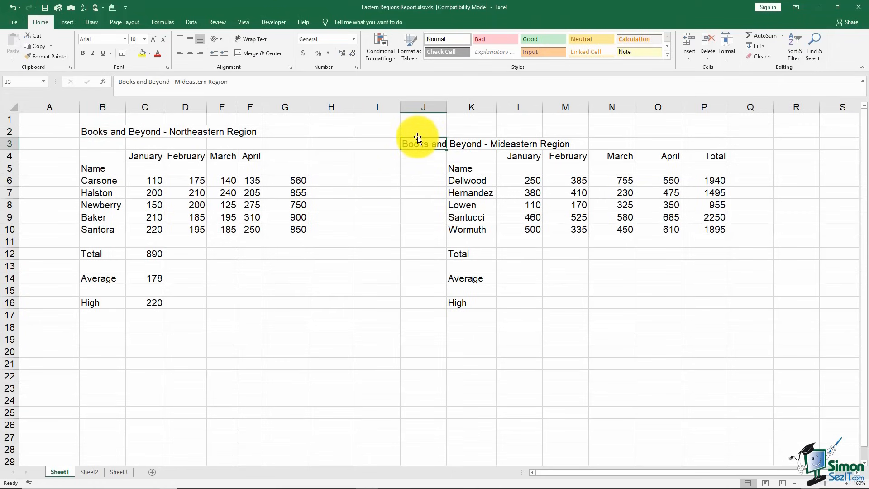
{"action": "left_click_drag", "start_coordinate": [417, 139], "coordinate": [462, 133]}
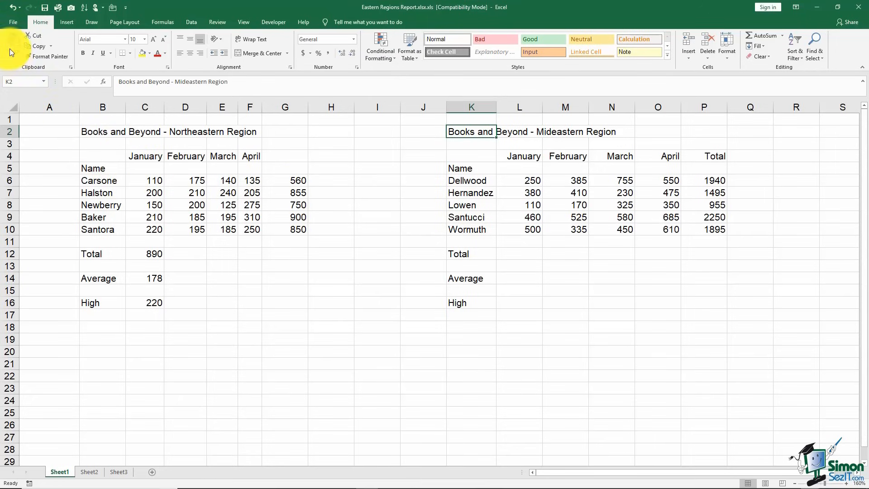
- Show the Office Clipboard and cut the whole Mideastern table, K2:P16
{"action": "left_click", "coordinate": [70, 68]}
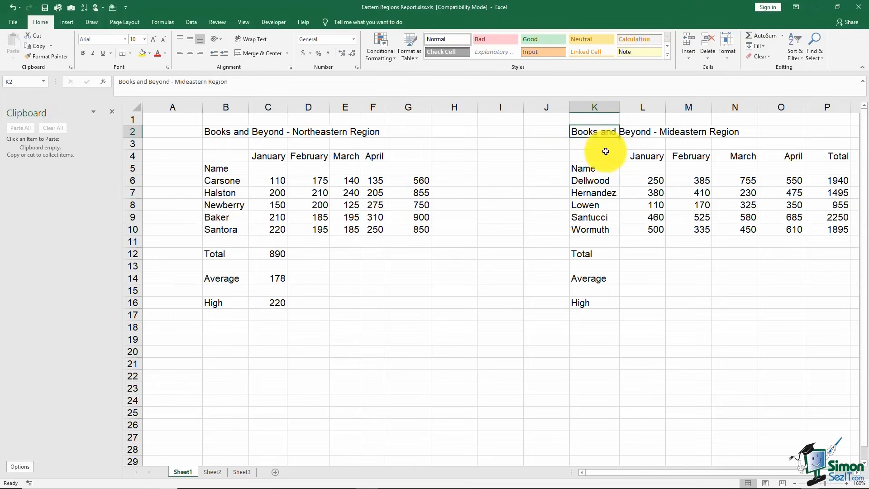
{"action": "left_click", "coordinate": [829, 303], "text": "shift"}
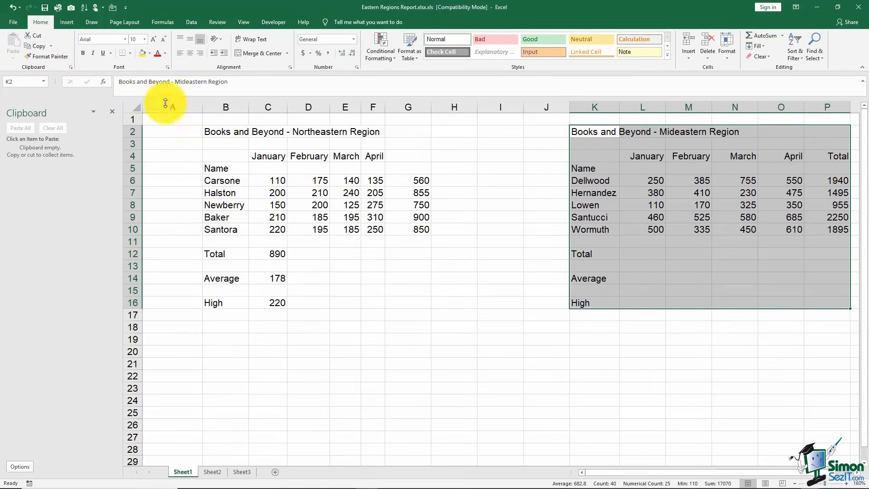
{"action": "right_click", "coordinate": [622, 192]}
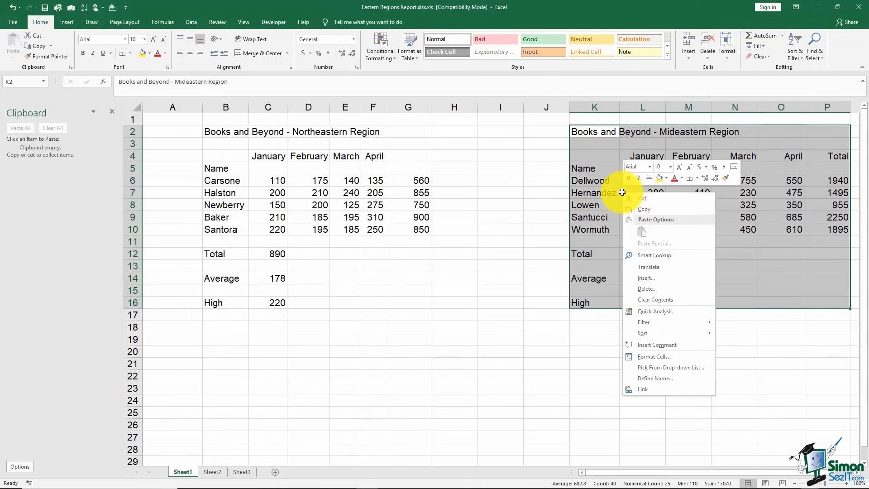
{"action": "left_click", "coordinate": [645, 199]}
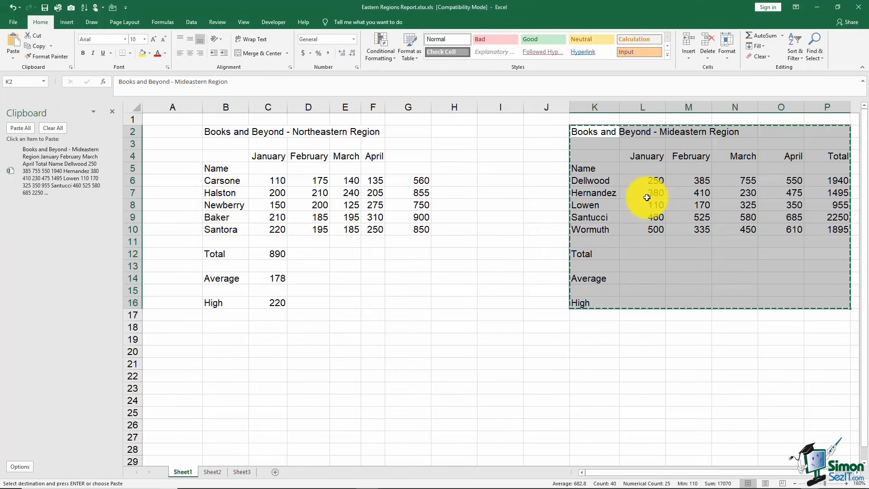
- Paste the cut Mideastern table below the Northeastern table, starting at B18
{"action": "left_click", "coordinate": [231, 329]}
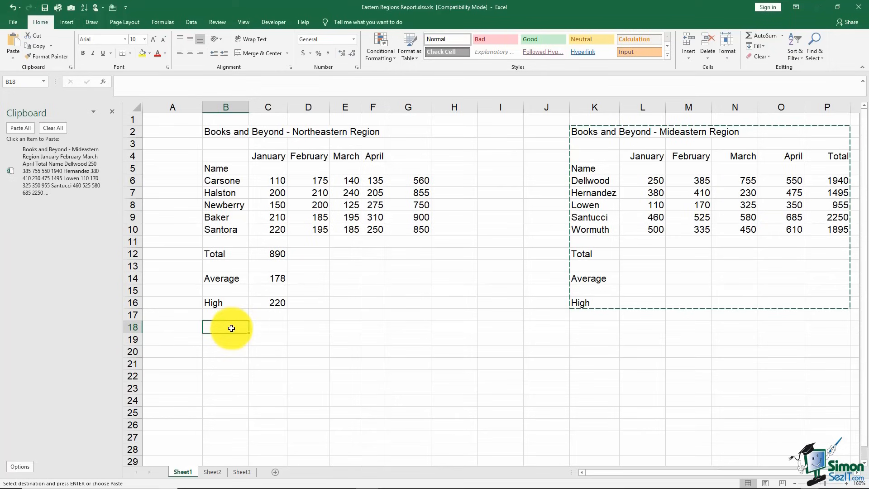
{"action": "right_click", "coordinate": [232, 328]}
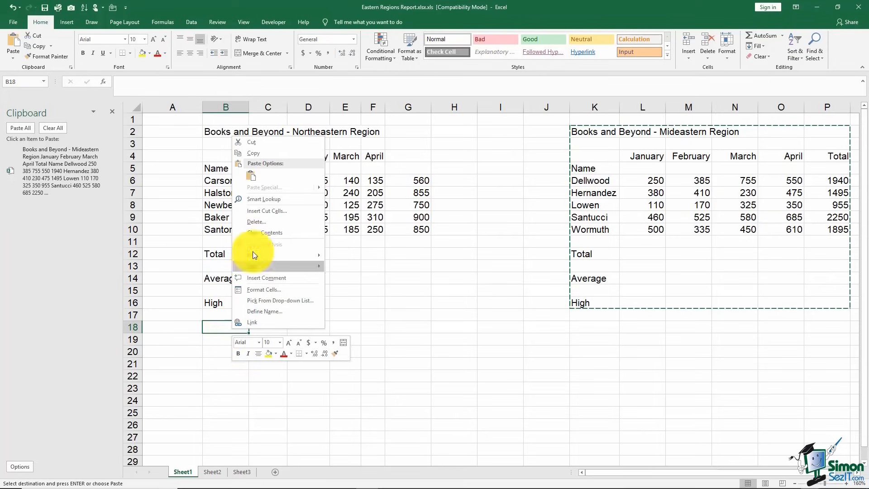
{"action": "left_click", "coordinate": [251, 179]}
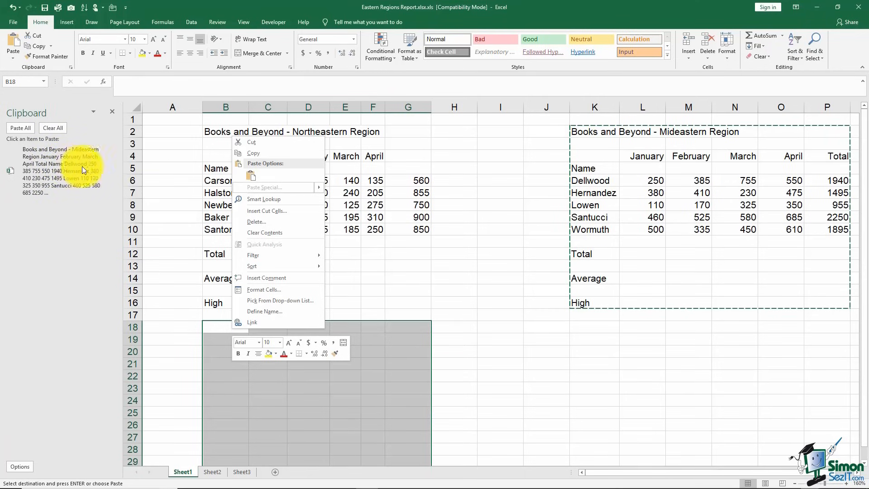
{"action": "left_click", "coordinate": [251, 177]}
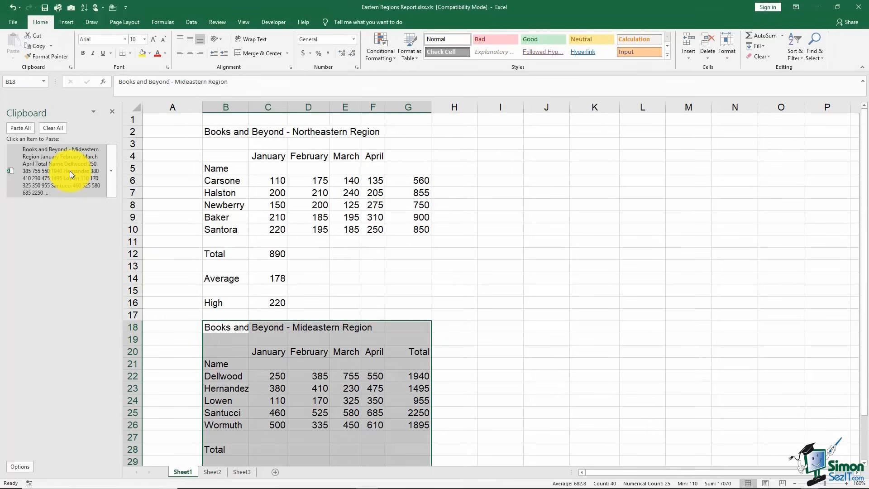
- View the options for the Mideastern item on the Office Clipboard, then switch to Word and show the Clipboard there
{"action": "left_click", "coordinate": [111, 173]}
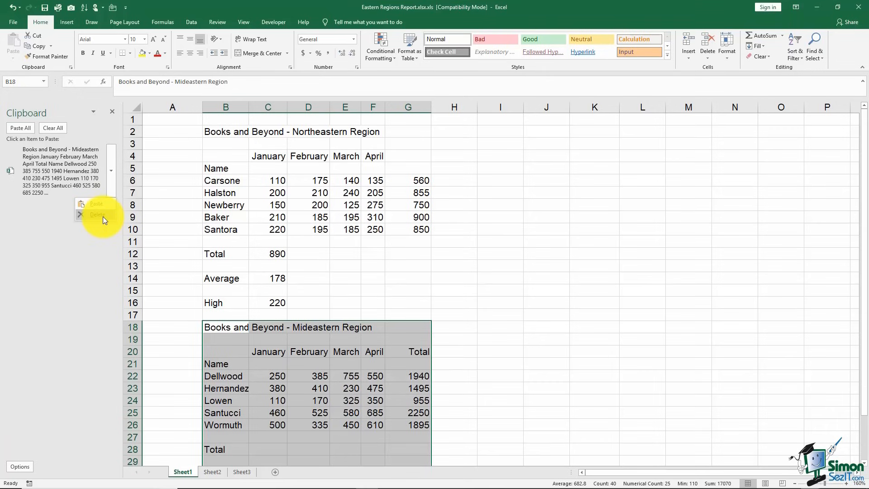
{"action": "left_click", "coordinate": [92, 255]}
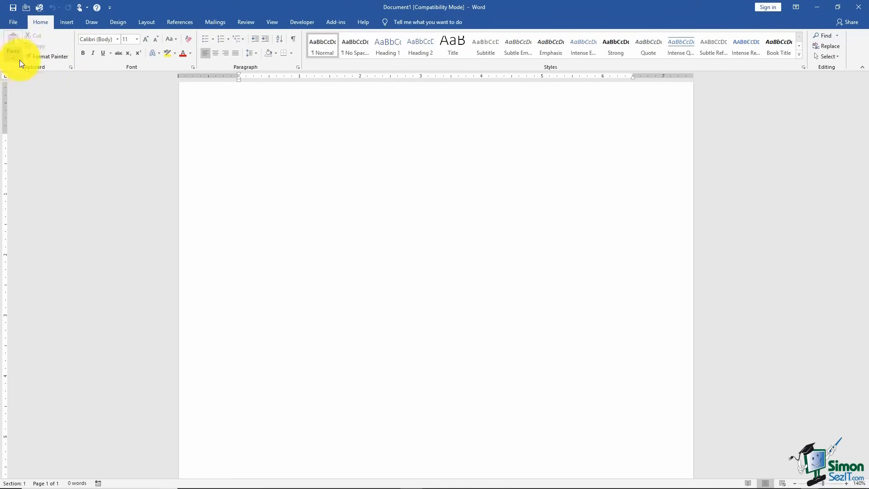
{"action": "left_click", "coordinate": [72, 67]}
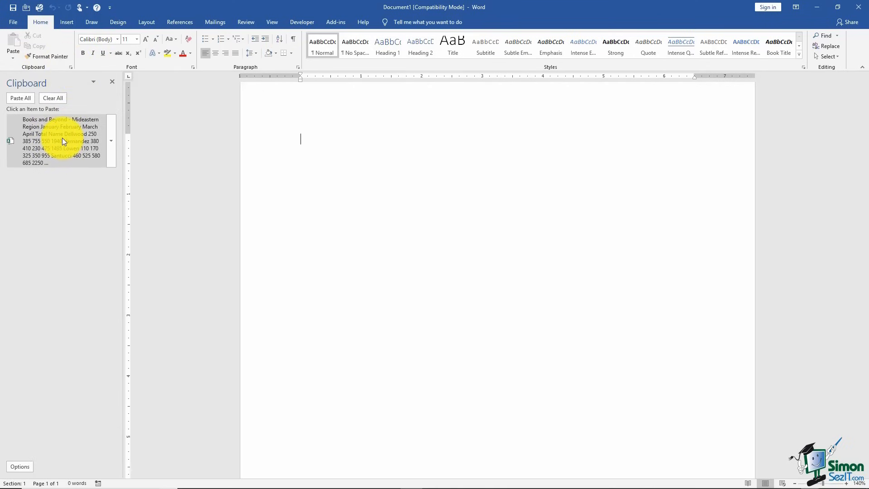
{"action": "left_click", "coordinate": [61, 137]}
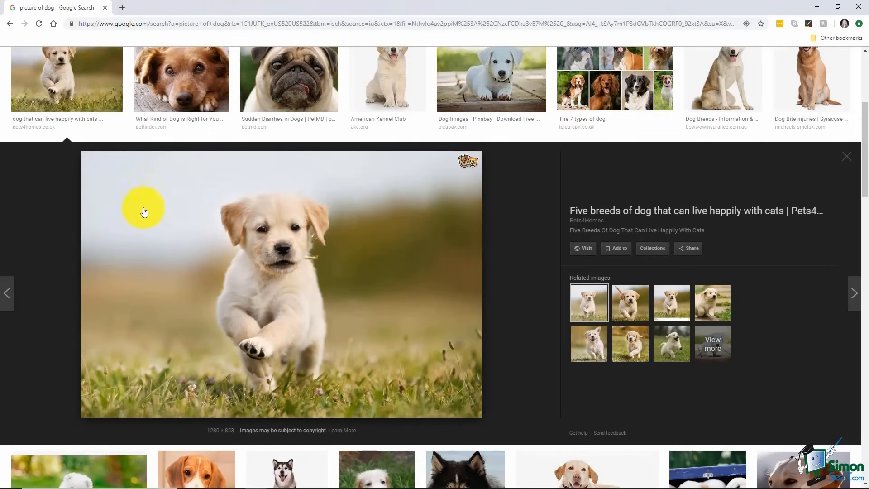
- Copy the enlarged puppy picture from the Google image results and paste it into Sheet1 of the Excel workbook at I5
{"action": "right_click", "coordinate": [235, 259]}
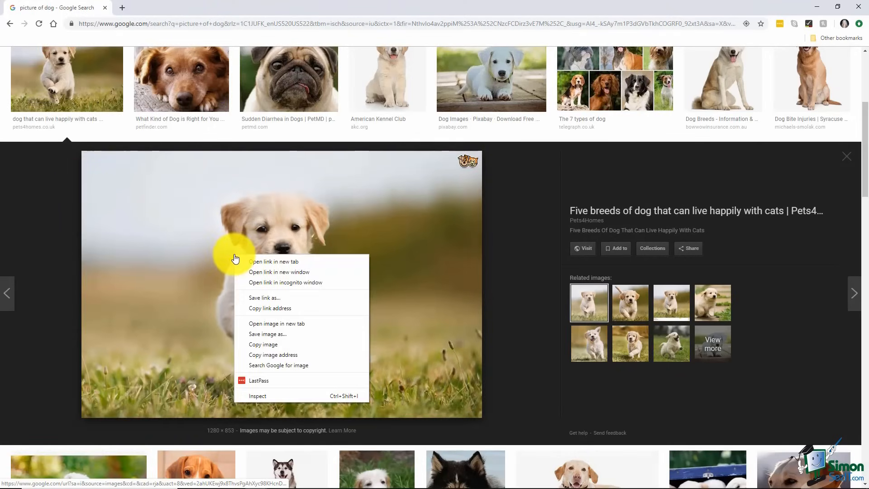
{"action": "left_click", "coordinate": [267, 344]}
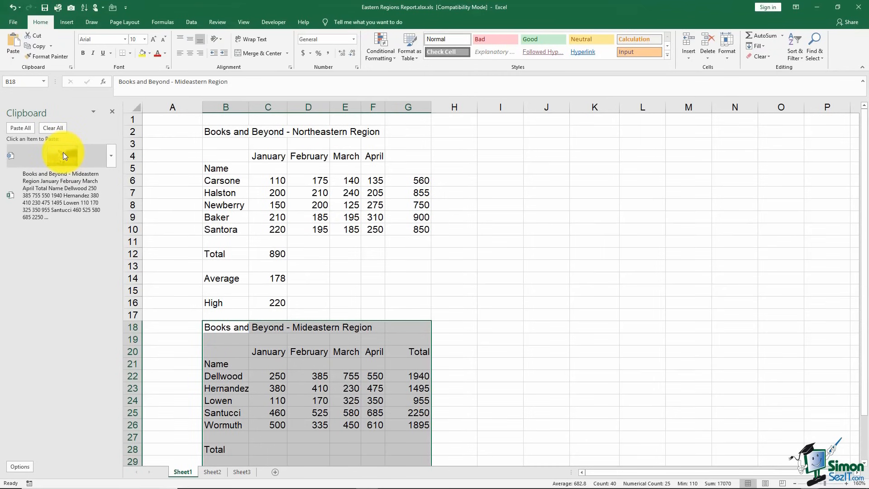
{"action": "left_click", "coordinate": [501, 166]}
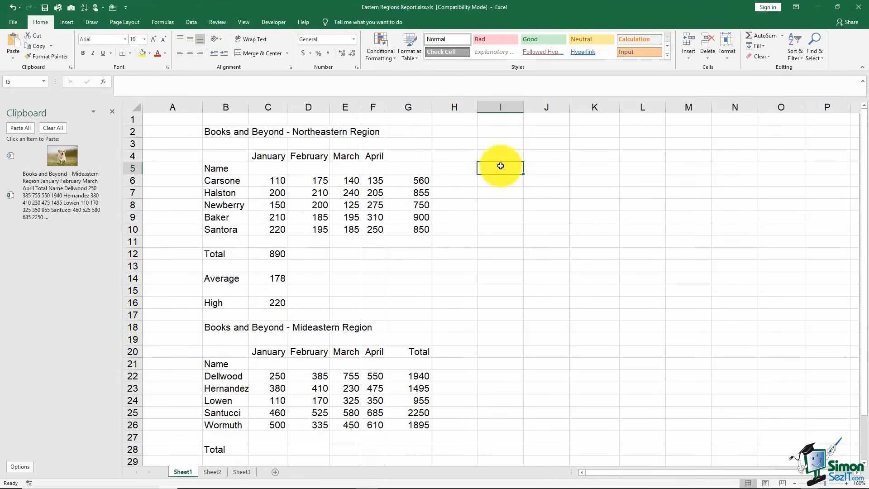
{"action": "left_click", "coordinate": [71, 155]}
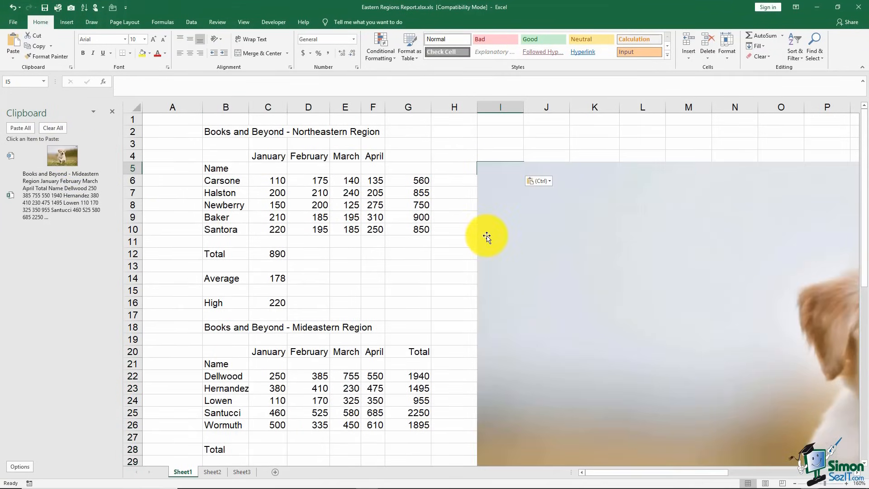
- Shrink the pasted puppy picture and place it beside the tables, covering about columns I to P and rows 4 to 23
{"action": "left_click", "coordinate": [496, 194]}
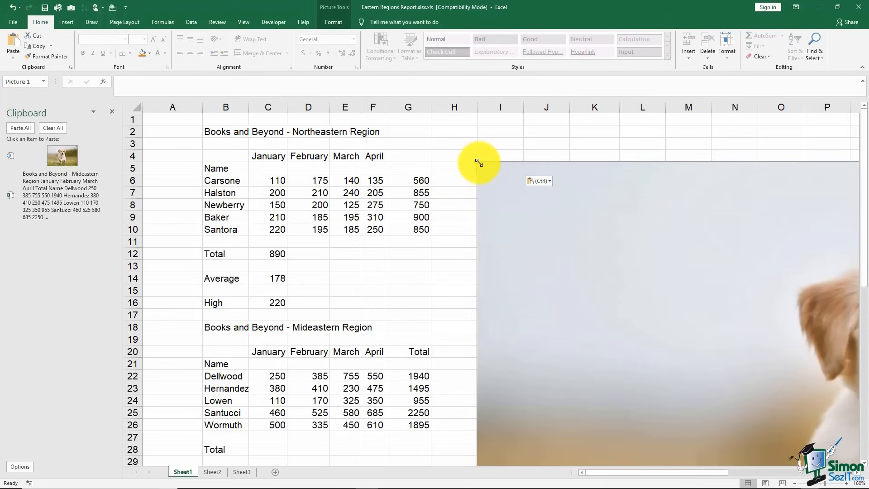
{"action": "left_click_drag", "start_coordinate": [478, 161], "coordinate": [541, 179]}
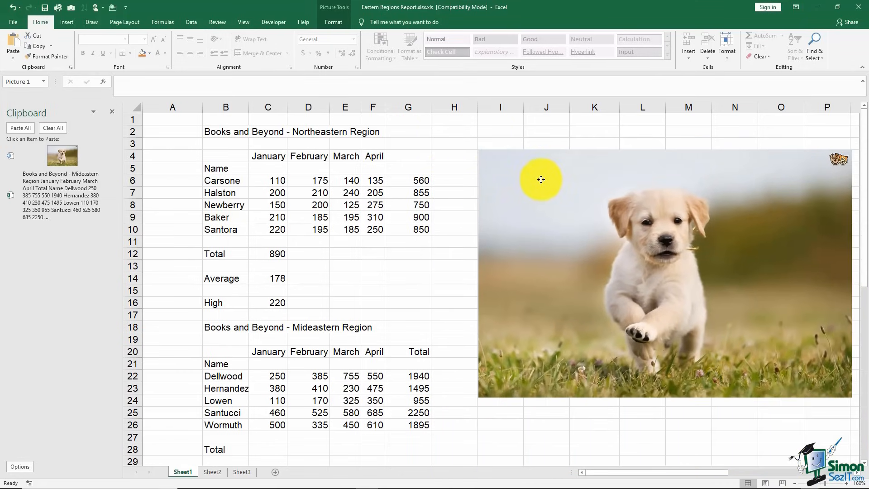
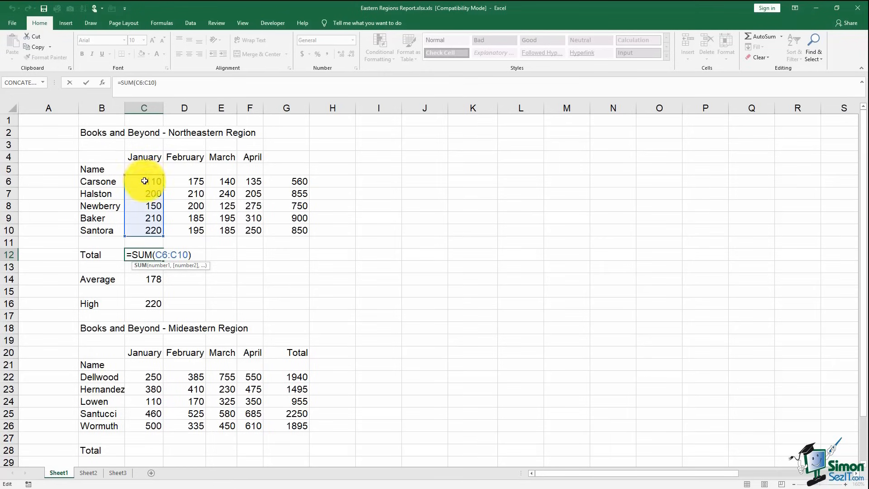
- Examine the range C6:C10 used by the January total formula in C12 and the matching February figures in D6:D10
{"action": "left_click_drag", "start_coordinate": [144, 178], "coordinate": [148, 231]}
{"action": "key", "text": "ctrl+Return"}
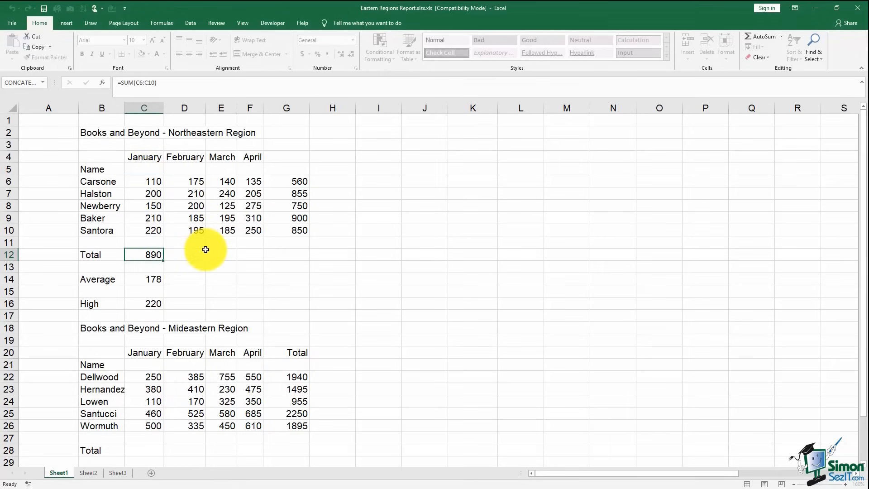
{"action": "left_click_drag", "start_coordinate": [184, 181], "coordinate": [185, 228]}
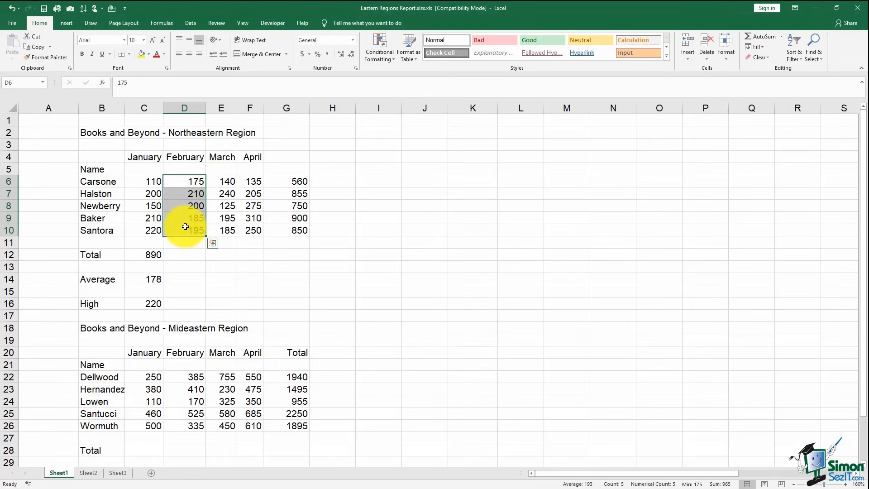
- Fill the January total formula from C12 across D12:G12 and open the formula in D12 to check its range
{"action": "left_click", "coordinate": [154, 255]}
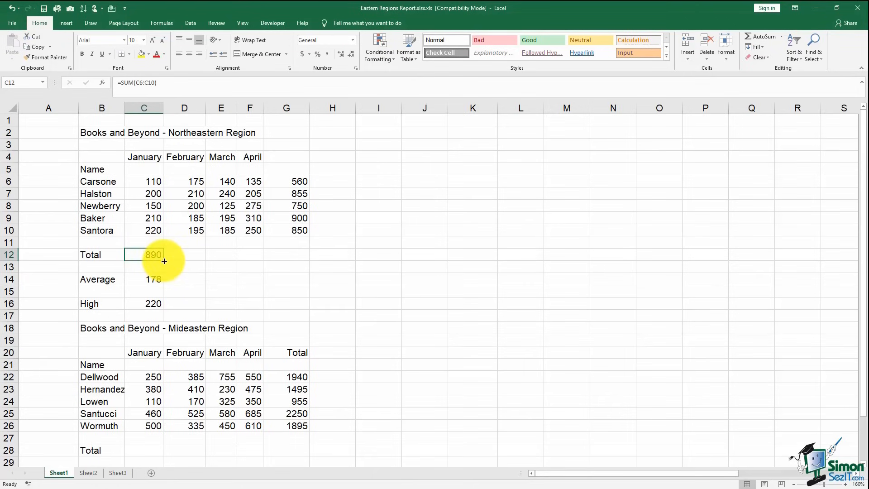
{"action": "left_click_drag", "start_coordinate": [164, 261], "coordinate": [298, 280]}
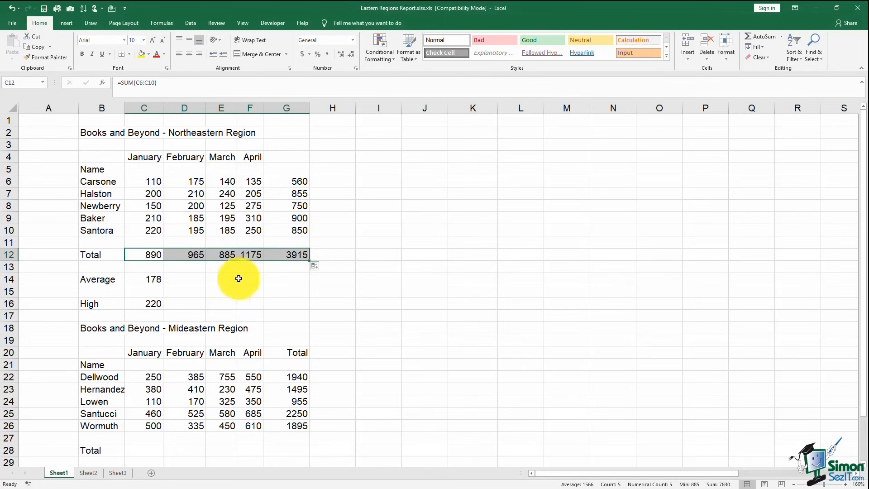
{"action": "left_click", "coordinate": [189, 255]}
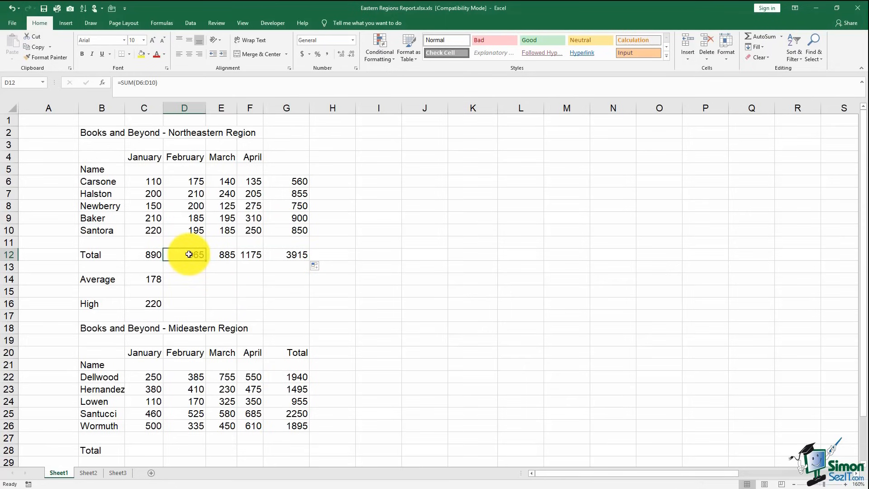
{"action": "double_click", "coordinate": [189, 254]}
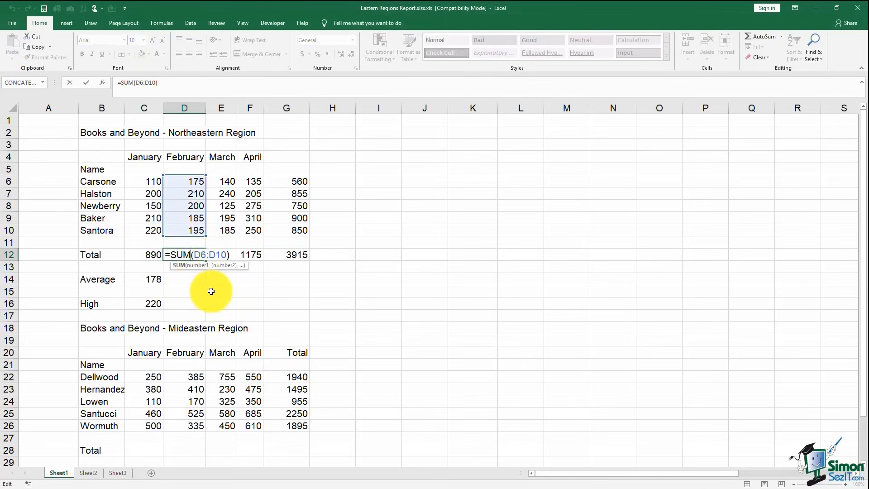
- Inspect the March total formula in E12 and its referenced range, leaving the formula as it is
{"action": "left_click", "coordinate": [221, 256]}
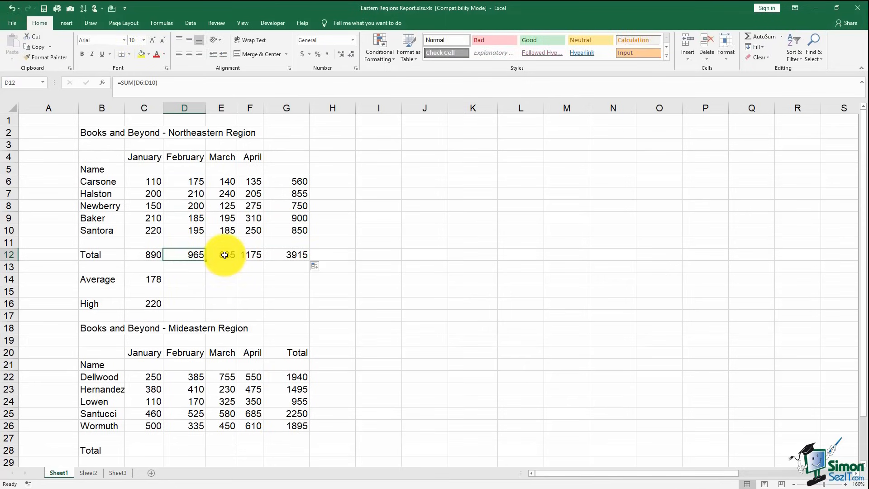
{"action": "double_click", "coordinate": [222, 257]}
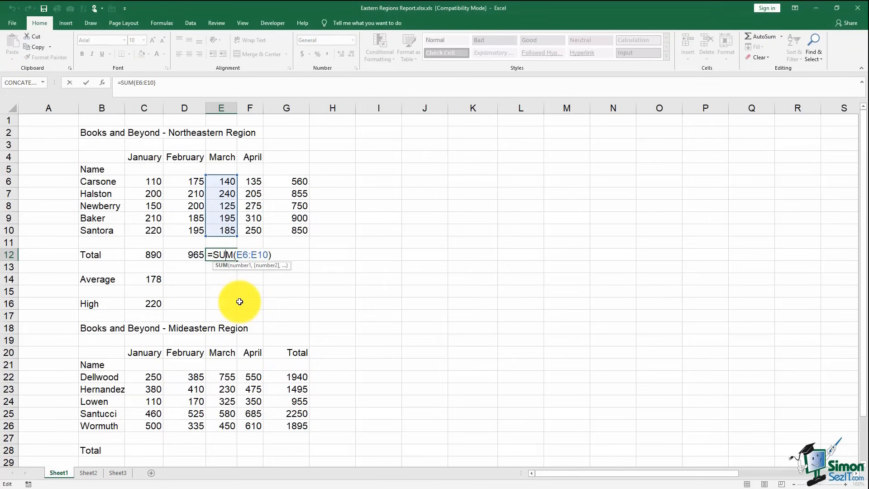
{"action": "key", "text": "Escape"}
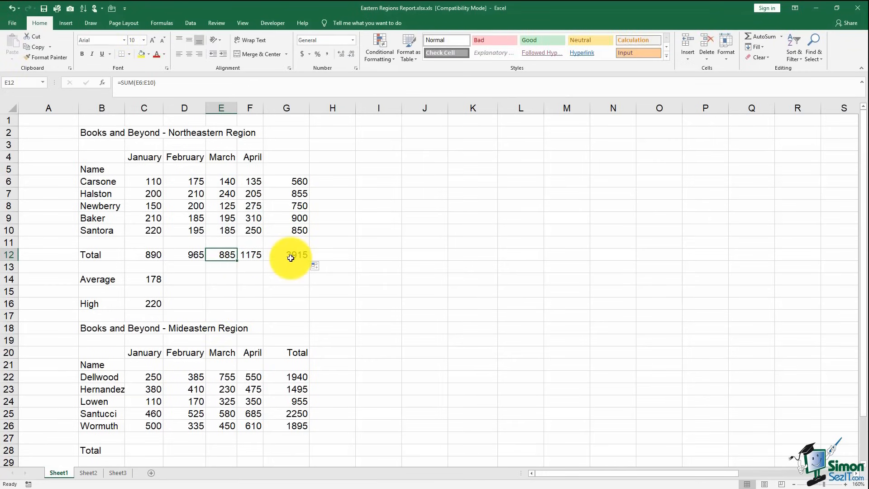
- Fill the January Average formula in C14 and the High formula in C16 across through column G
{"action": "left_click", "coordinate": [158, 280]}
{"action": "left_click_drag", "start_coordinate": [164, 286], "coordinate": [299, 286]}
{"action": "left_click", "coordinate": [167, 303]}
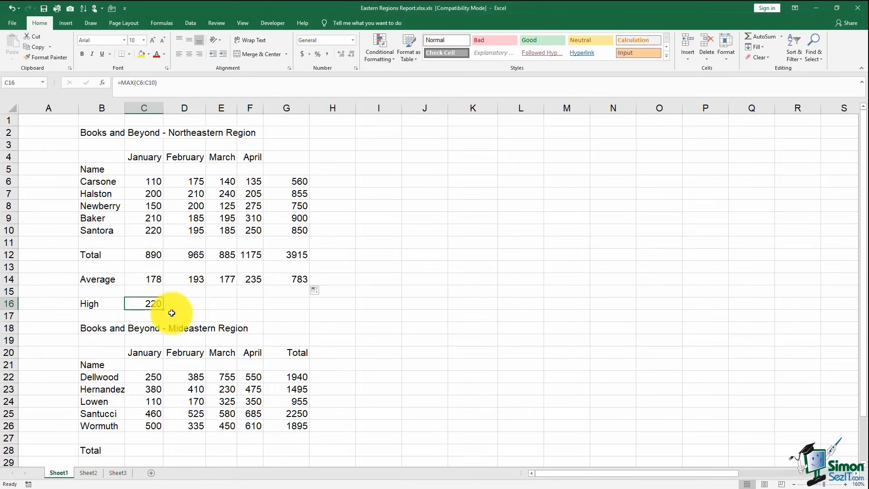
{"action": "left_click_drag", "start_coordinate": [164, 309], "coordinate": [336, 310]}
{"action": "left_click", "coordinate": [351, 301]}
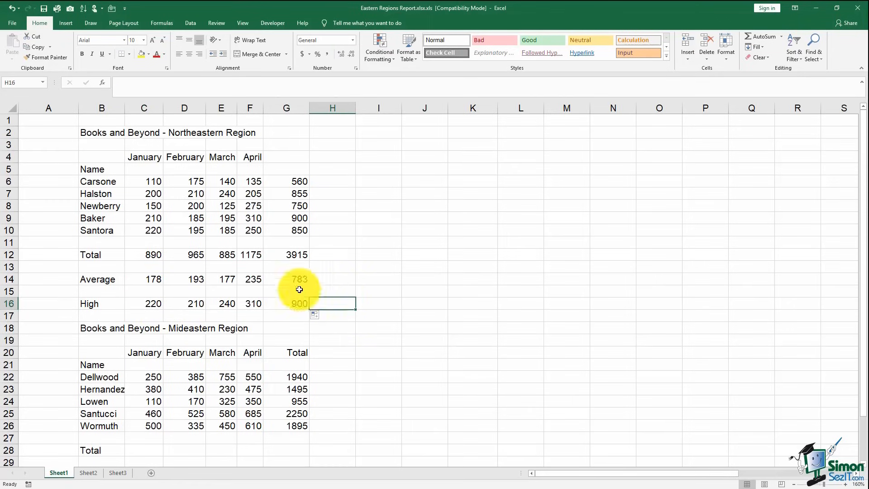
- Compare the cell ranges used by the January, February and March total formulas in C12, D12 and E12
{"action": "left_click", "coordinate": [154, 256]}
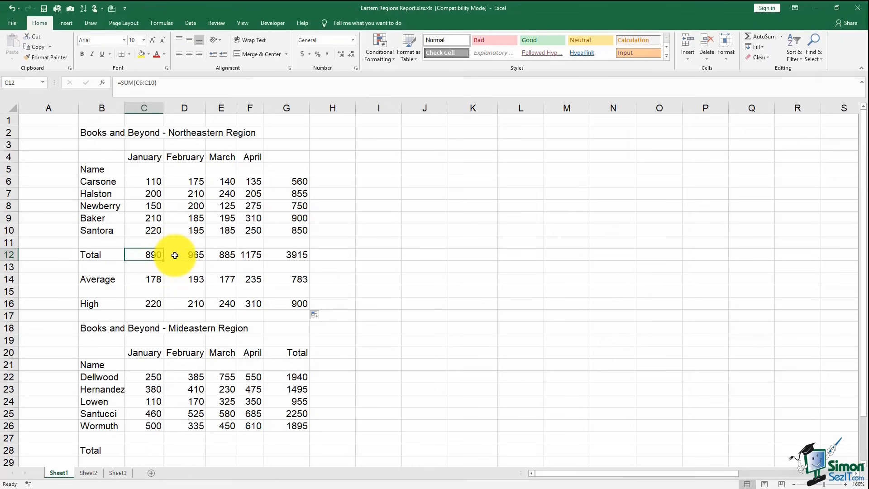
{"action": "left_click", "coordinate": [174, 255]}
{"action": "double_click", "coordinate": [175, 255]}
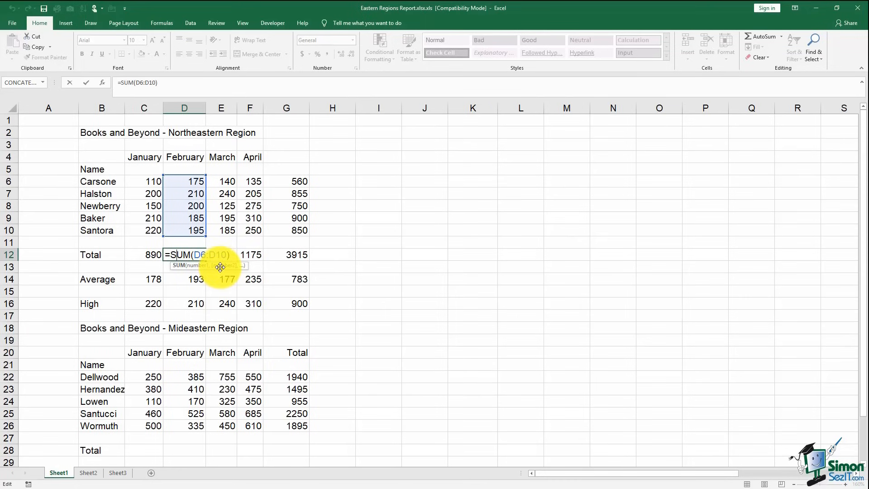
{"action": "left_click", "coordinate": [231, 257]}
{"action": "double_click", "coordinate": [232, 257]}
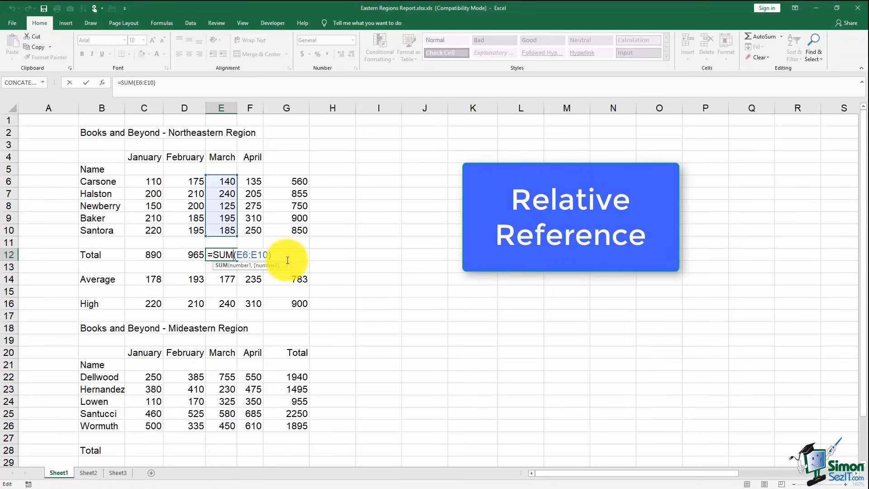
{"action": "key", "text": "ctrl+Return"}
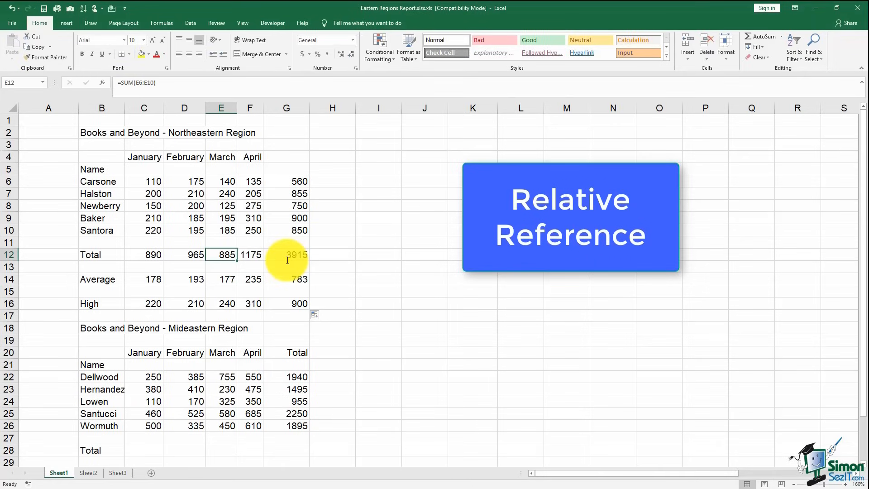
- Examine the row total formulas for Carsone in G6 and Halston in G7 to compare their referenced ranges
{"action": "left_click", "coordinate": [282, 181]}
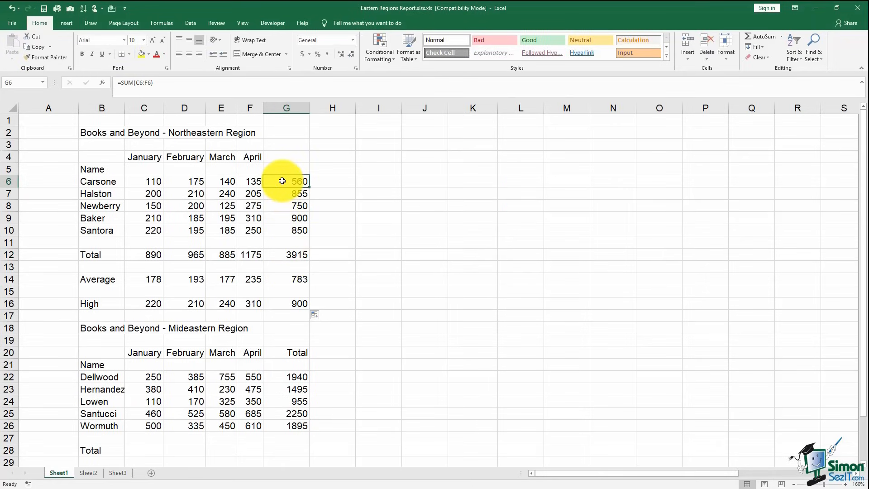
{"action": "double_click", "coordinate": [283, 181]}
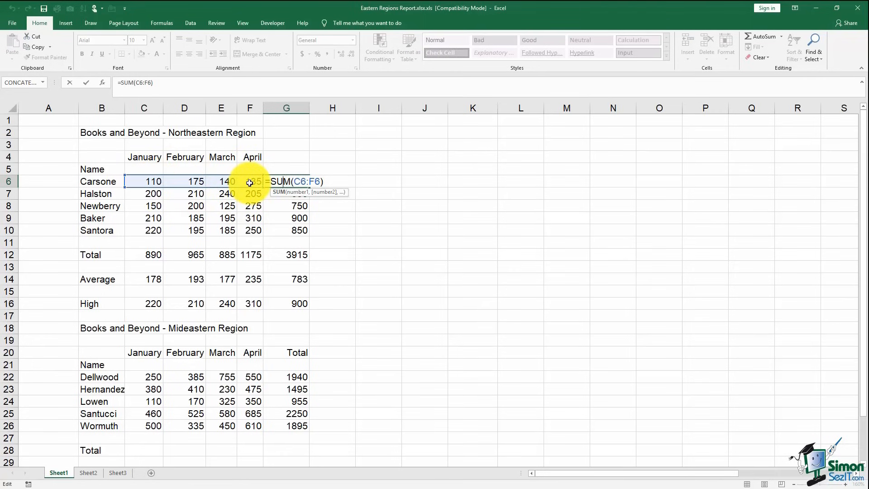
{"action": "key", "text": "Escape"}
{"action": "double_click", "coordinate": [270, 194]}
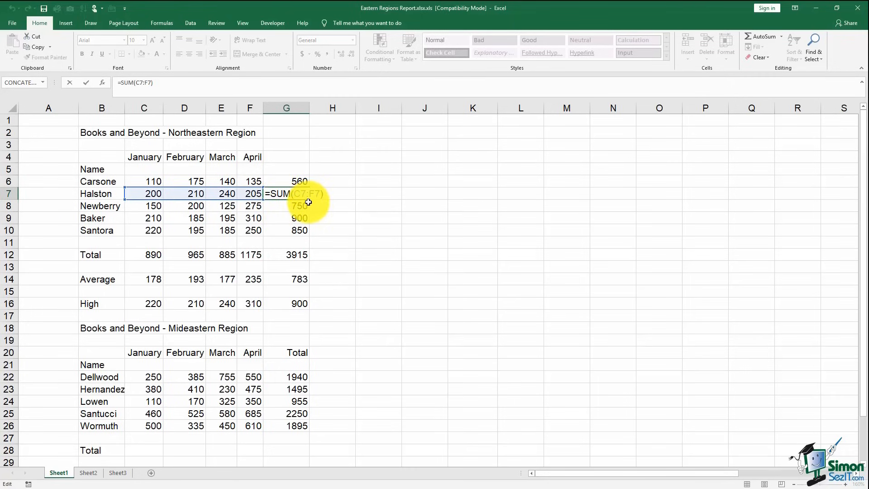
{"action": "key", "text": "Escape"}
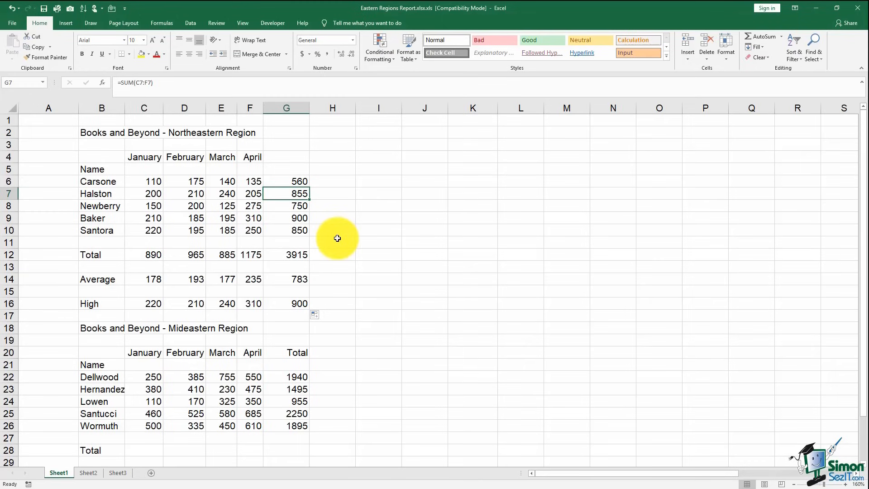
- Clear the February total in D12
{"action": "left_click", "coordinate": [194, 256]}
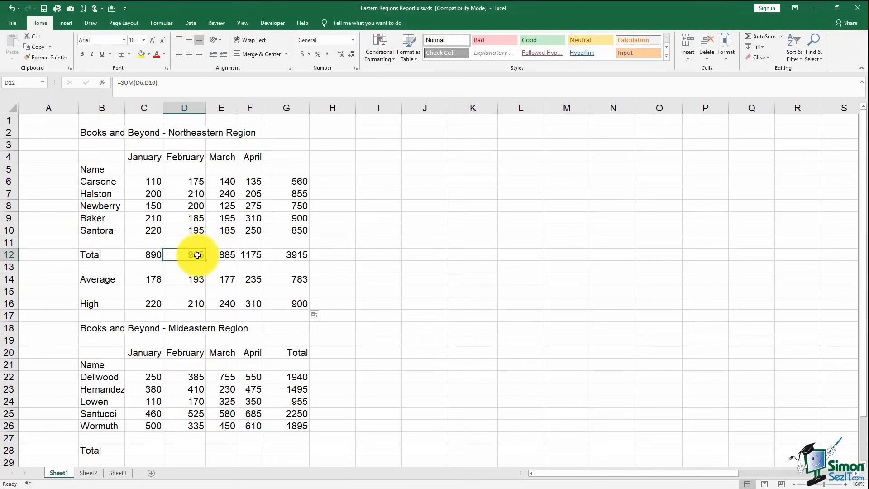
{"action": "key", "text": "BackSpace"}
{"action": "key", "text": "Return"}
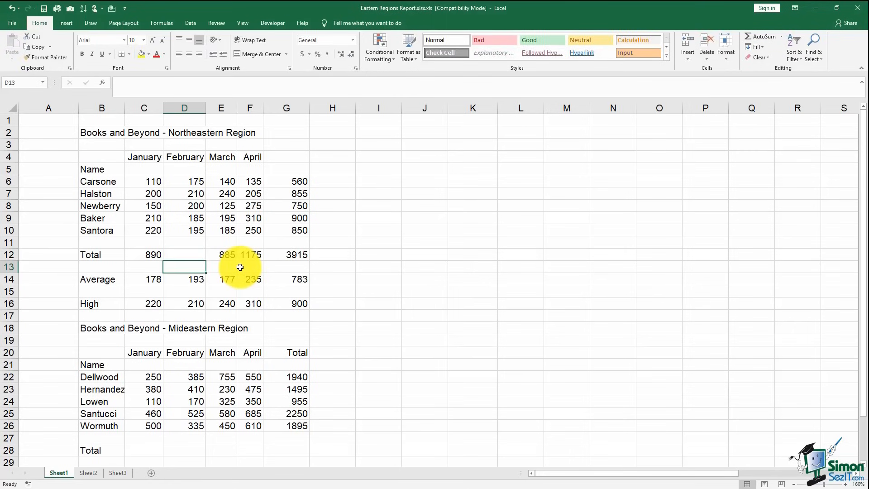
- Copy the January total formula from C12 and paste it into the February total cell D12
{"action": "left_click", "coordinate": [183, 255]}
{"action": "left_click", "coordinate": [148, 254]}
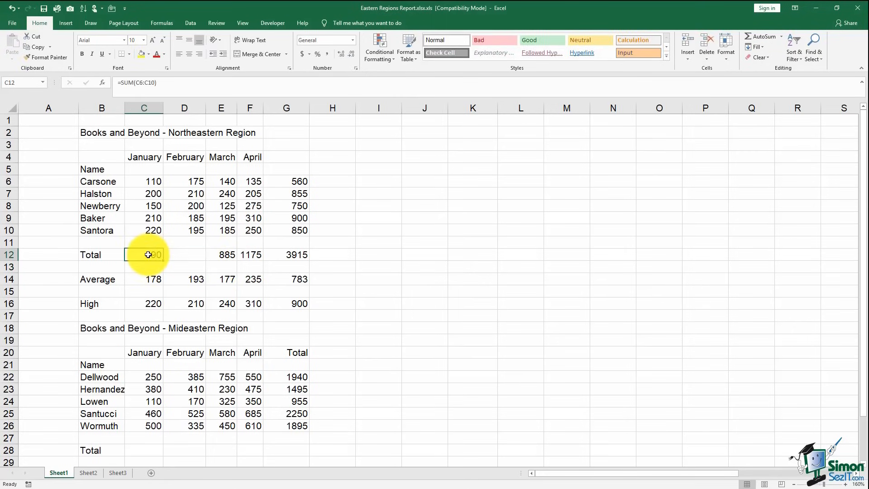
{"action": "right_click", "coordinate": [149, 254]}
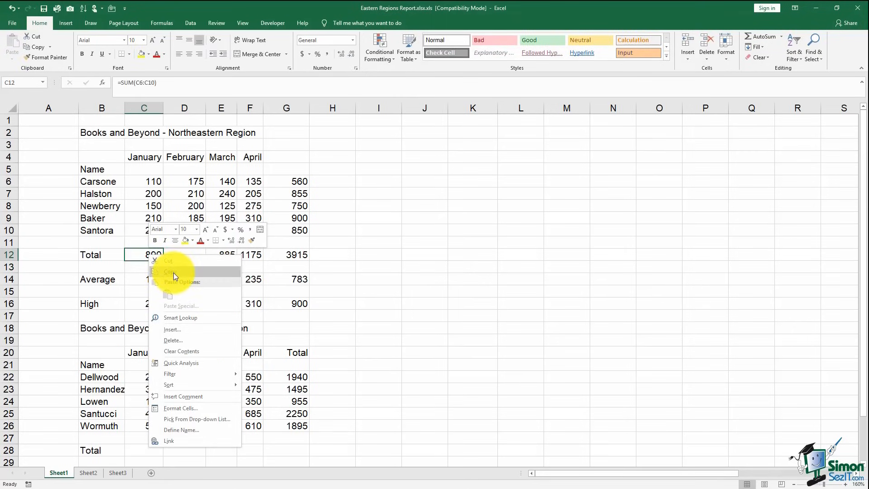
{"action": "left_click", "coordinate": [175, 276]}
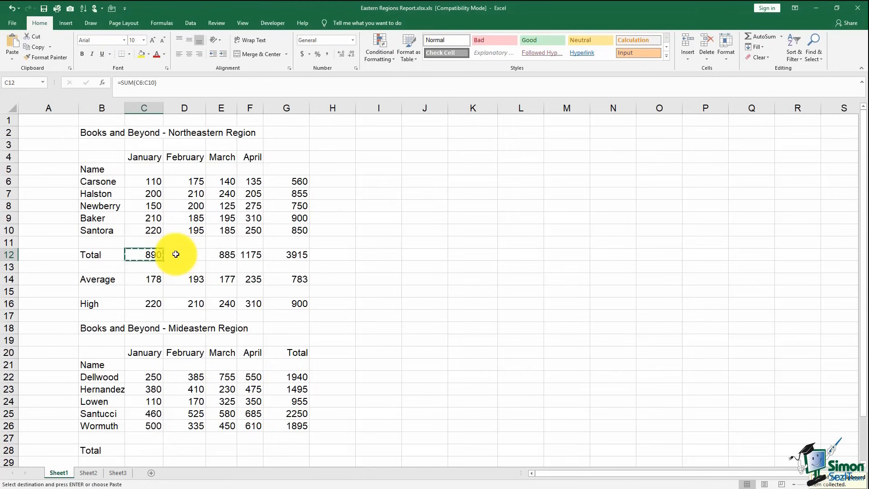
{"action": "left_click", "coordinate": [176, 254]}
{"action": "right_click", "coordinate": [176, 254]}
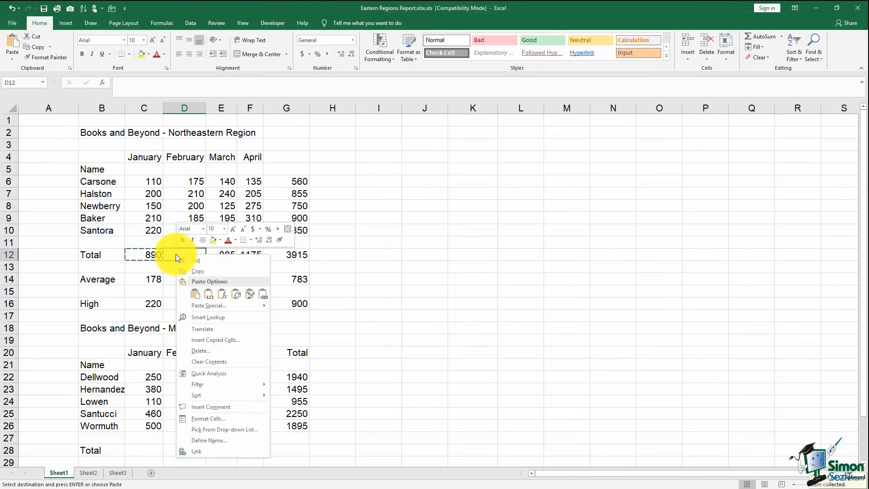
{"action": "left_click", "coordinate": [197, 294]}
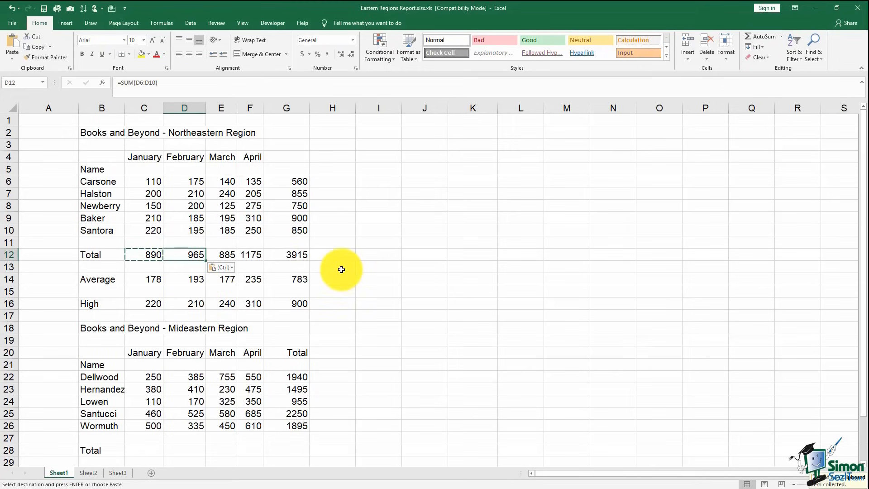
{"action": "key", "text": "Escape"}
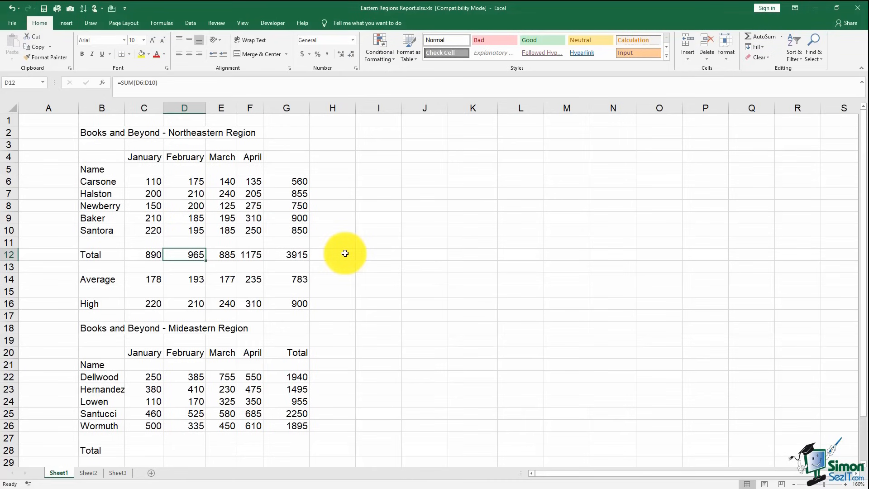
- Copy the Northeastern Region table B4:G16 and paste it as values only starting at I4
{"action": "left_click_drag", "start_coordinate": [108, 158], "coordinate": [295, 302]}
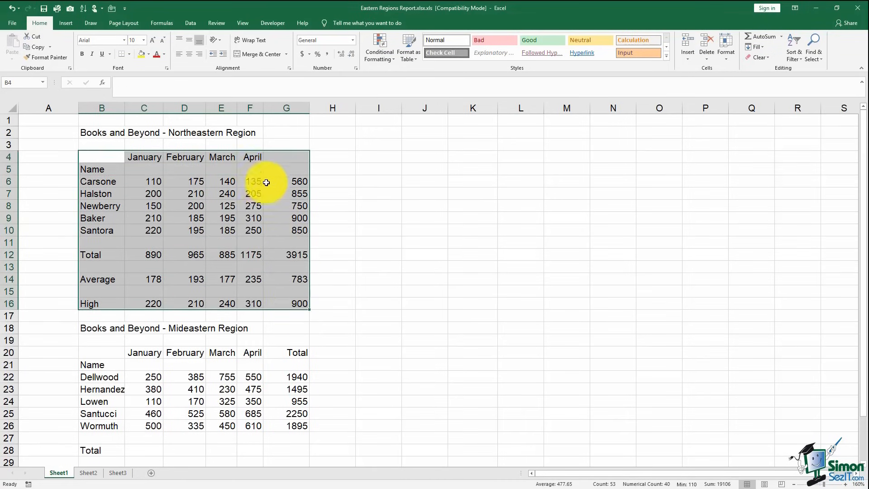
{"action": "right_click", "coordinate": [275, 163]}
{"action": "left_click", "coordinate": [284, 180]}
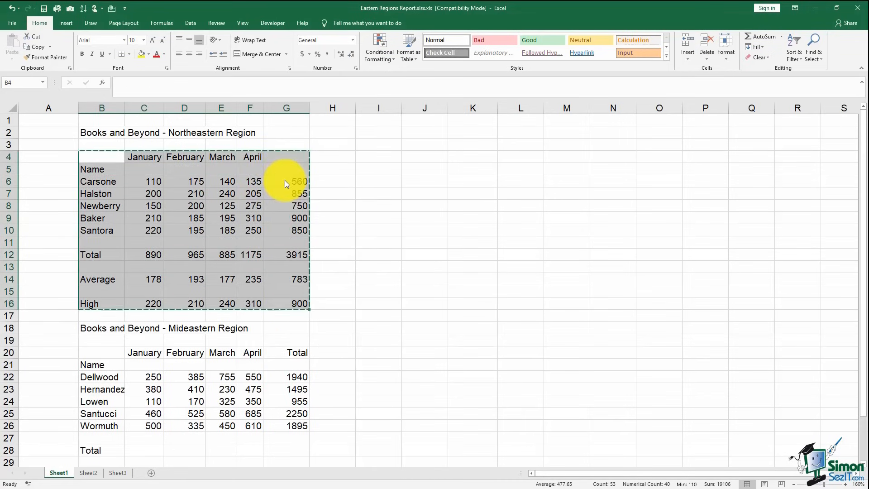
{"action": "left_click", "coordinate": [364, 156]}
{"action": "right_click", "coordinate": [364, 157]}
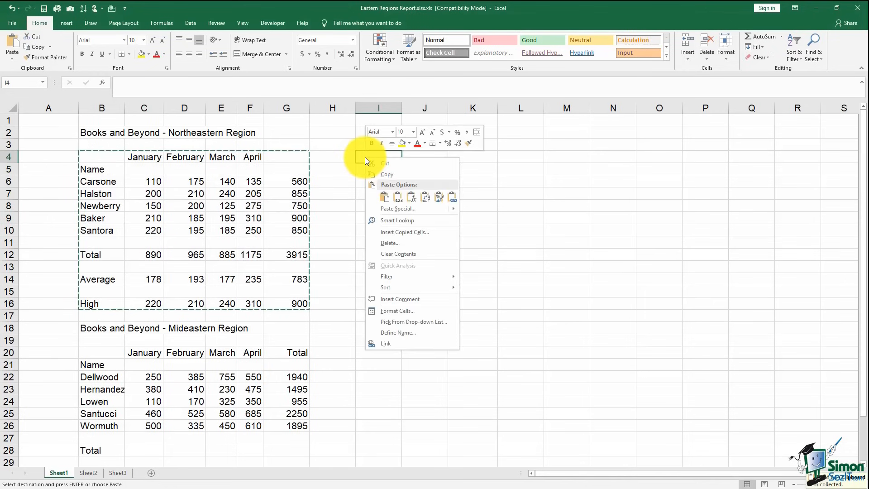
{"action": "left_click", "coordinate": [385, 198]}
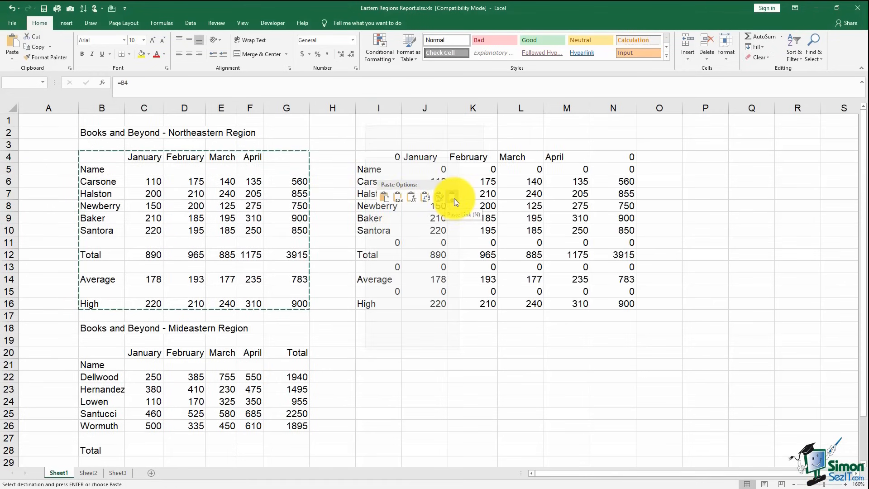
{"action": "left_click", "coordinate": [396, 198]}
{"action": "left_click", "coordinate": [404, 351]}
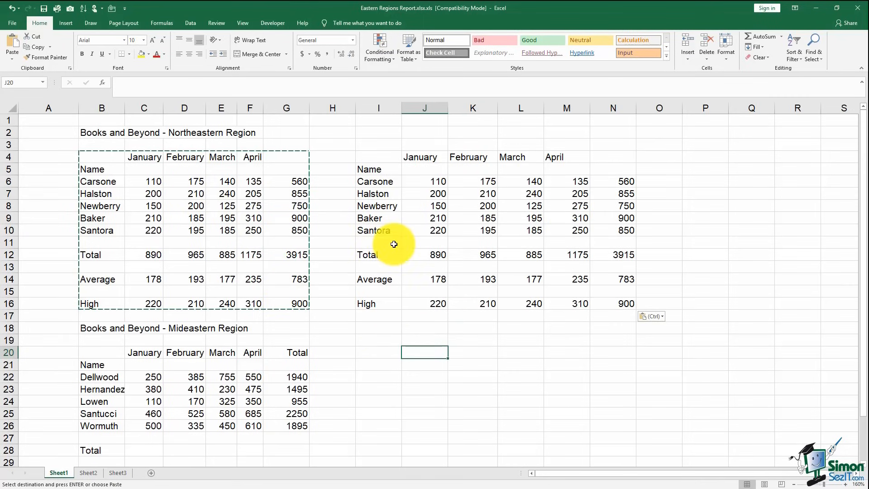
{"action": "key", "text": "Escape"}
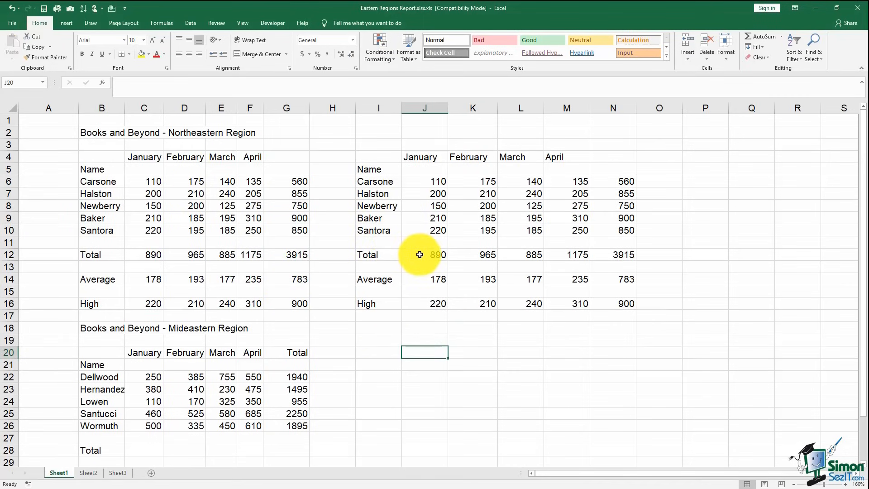
- Compare the contents of the pasted totals in J12 and K12 with the original January total in C12
{"action": "left_click", "coordinate": [422, 254]}
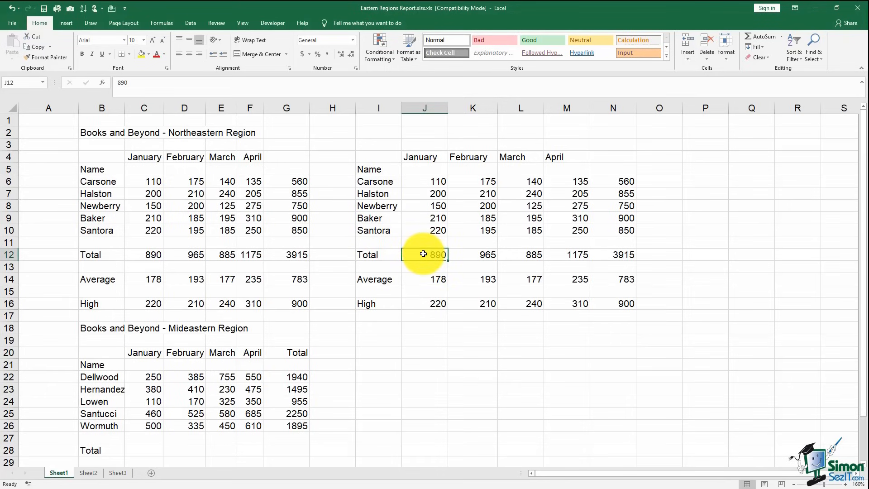
{"action": "double_click", "coordinate": [423, 254]}
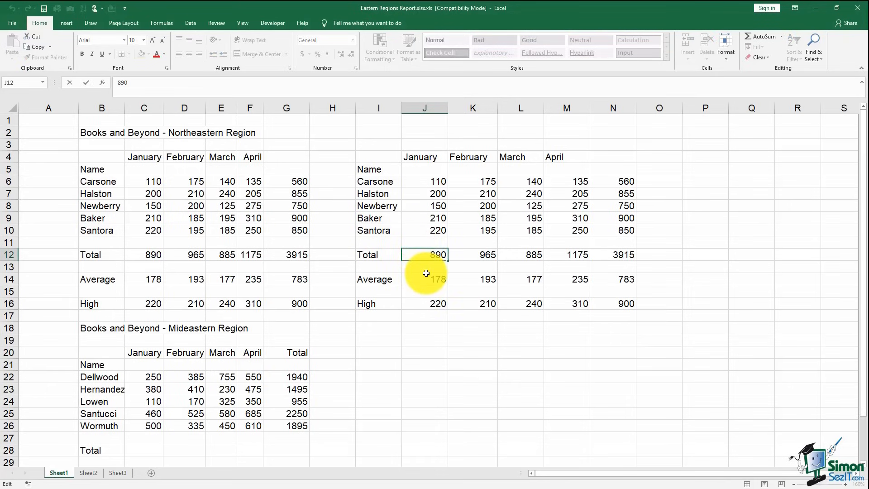
{"action": "left_click", "coordinate": [161, 257]}
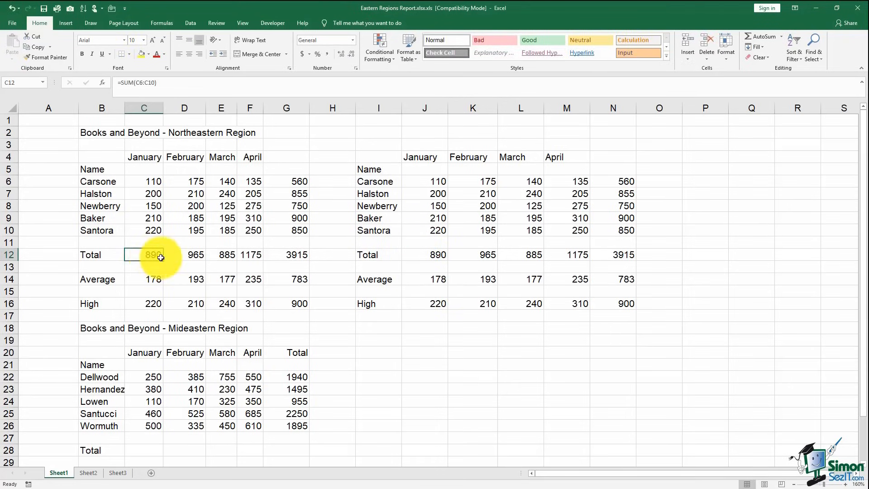
{"action": "left_click", "coordinate": [464, 255]}
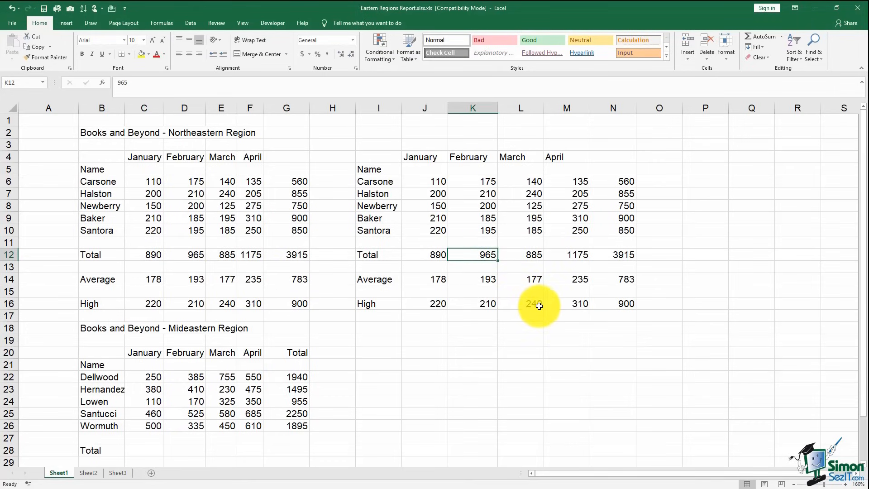
- Copy the Northeastern Region table B4:G16 and paste it transposed starting at P4
{"action": "left_click_drag", "start_coordinate": [109, 156], "coordinate": [287, 300]}
{"action": "right_click", "coordinate": [287, 161]}
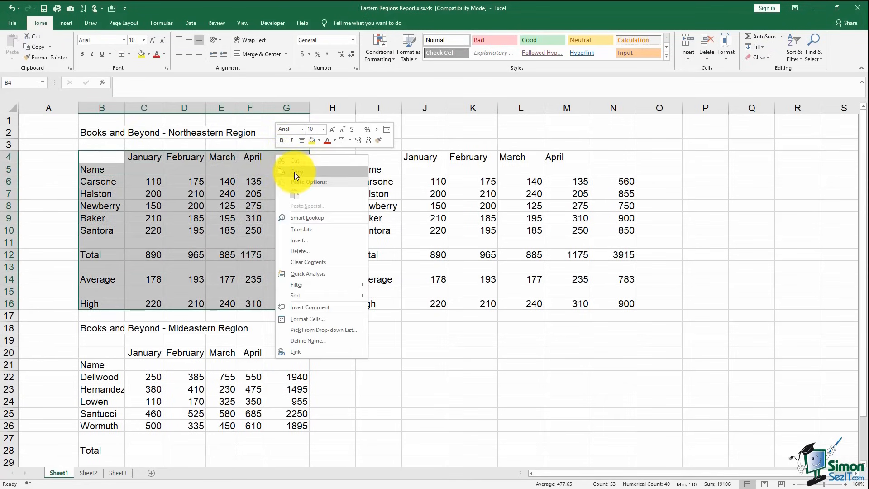
{"action": "left_click", "coordinate": [297, 172]}
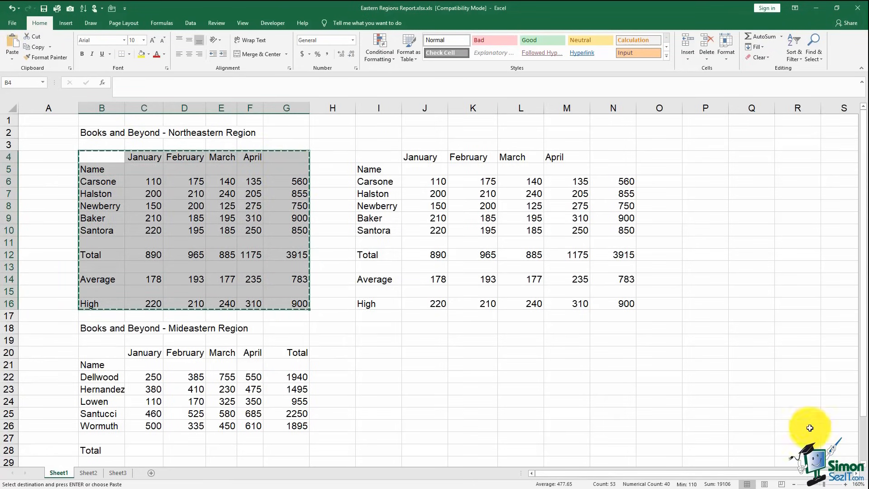
{"action": "scroll", "coordinate": [685, 372], "scroll_direction": "right", "scroll_amount": 4}
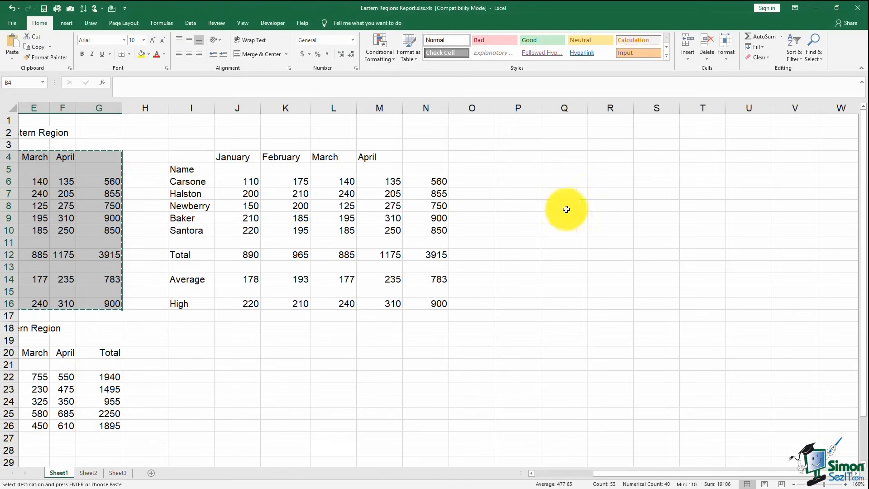
{"action": "left_click", "coordinate": [517, 157]}
{"action": "right_click", "coordinate": [519, 159]}
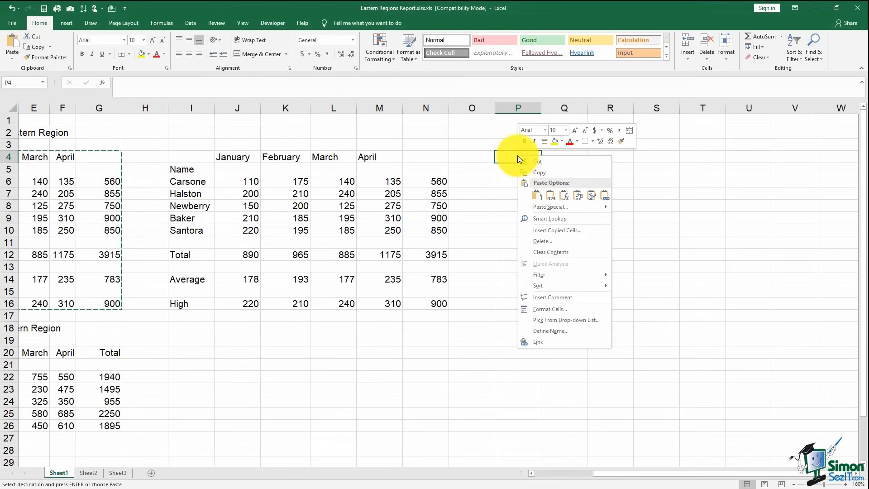
{"action": "left_click", "coordinate": [565, 198]}
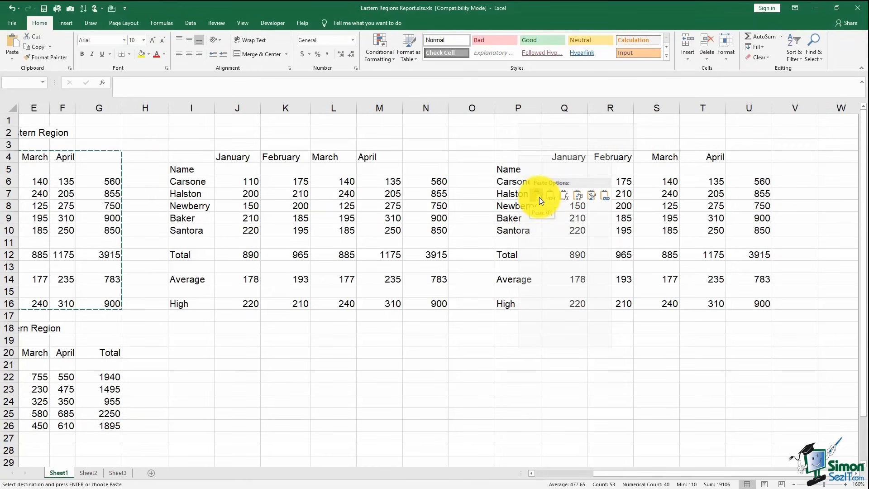
{"action": "left_click", "coordinate": [576, 199]}
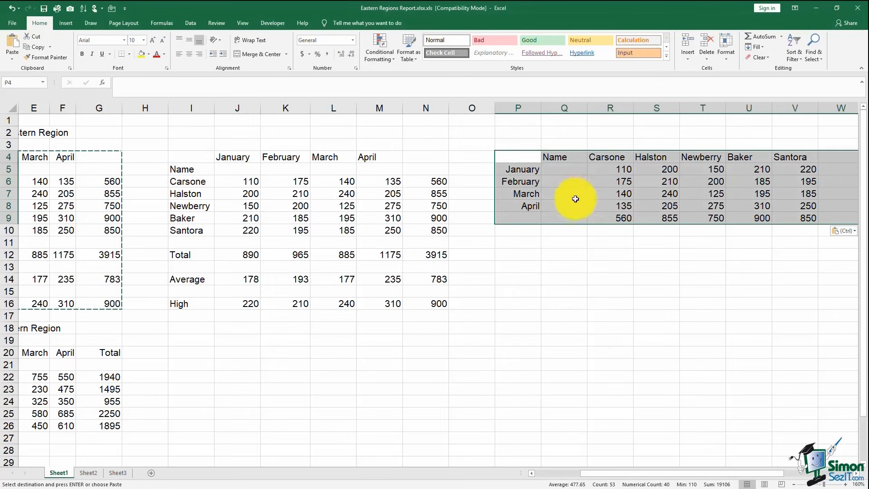
- Compare the month and name headings in the values-only copy at I4 with those in the transposed copy at P4
{"action": "left_click_drag", "start_coordinate": [249, 157], "coordinate": [431, 163]}
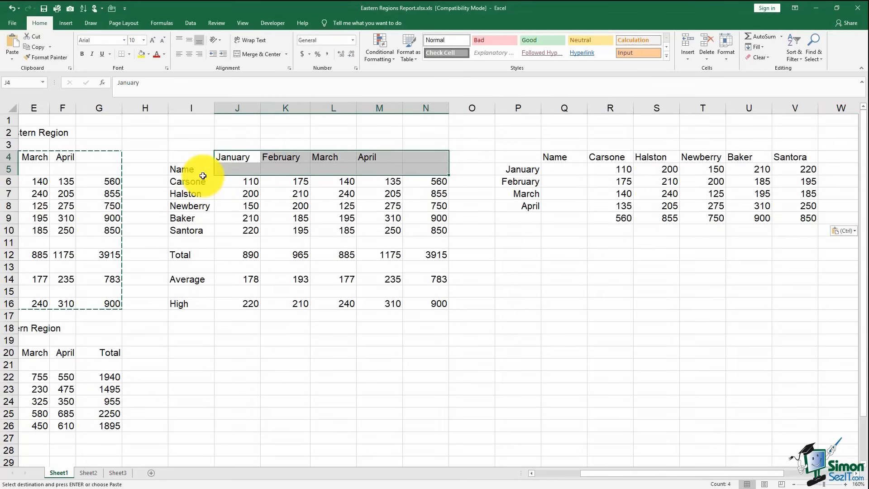
{"action": "left_click_drag", "start_coordinate": [202, 181], "coordinate": [210, 235]}
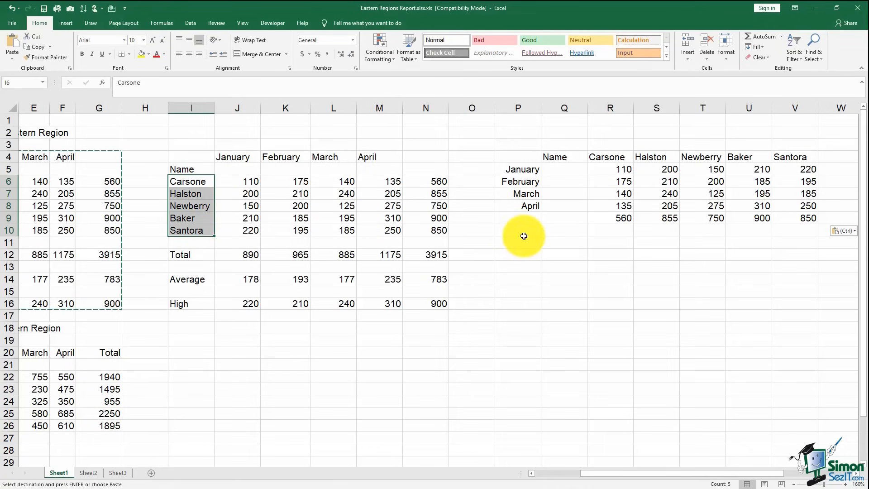
{"action": "left_click_drag", "start_coordinate": [521, 169], "coordinate": [525, 212]}
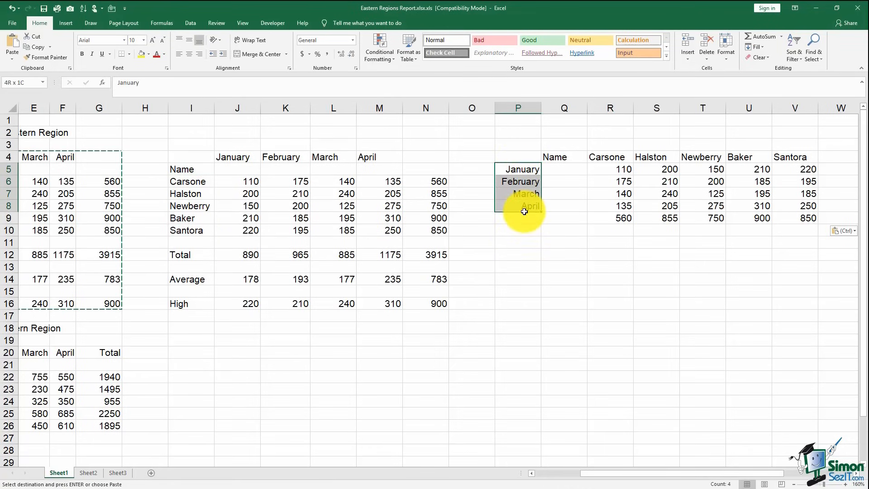
{"action": "left_click_drag", "start_coordinate": [566, 158], "coordinate": [804, 158]}
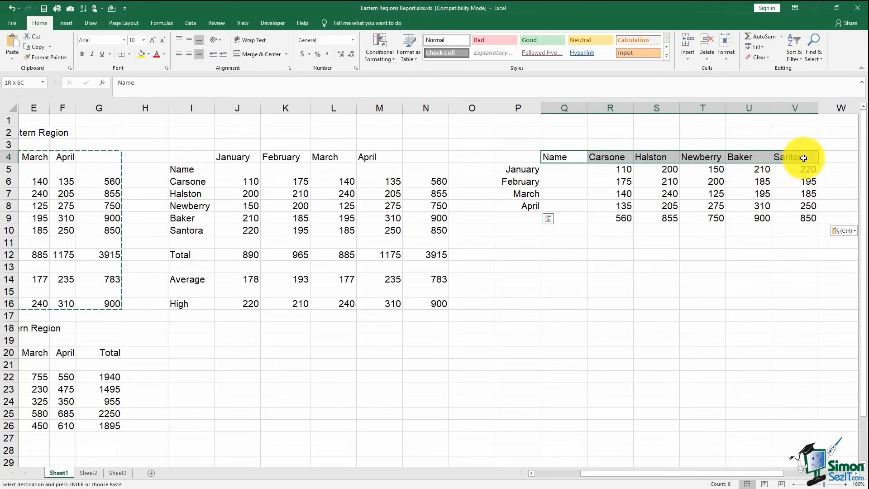
{"action": "left_click", "coordinate": [553, 260]}
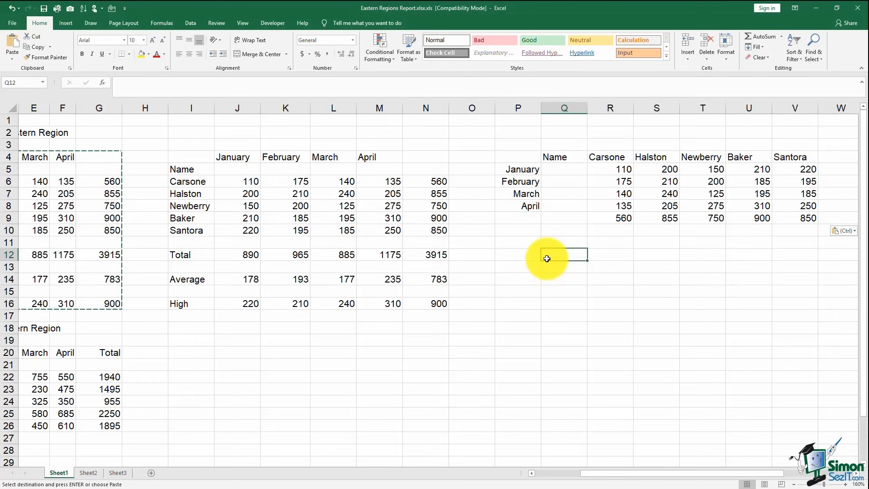
{"action": "left_click", "coordinate": [197, 156]}
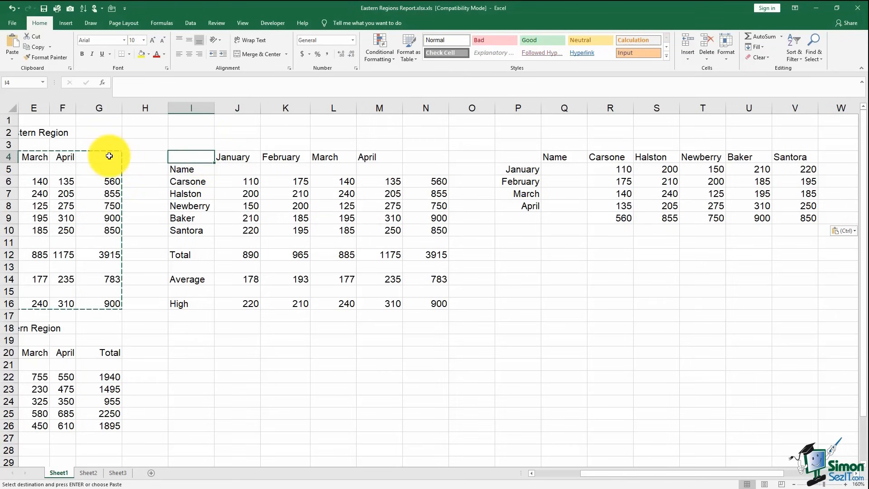
- Reselect the Northeastern Region table B4:G16 and review the paste options available at P12 without pasting
{"action": "left_click_drag", "start_coordinate": [111, 157], "coordinate": [291, 299]}
{"action": "right_click", "coordinate": [283, 167]}
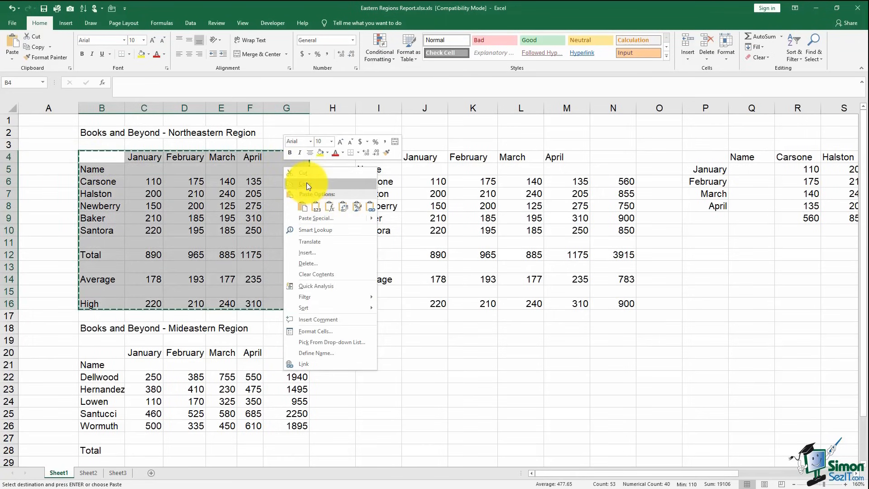
{"action": "key", "text": "Escape"}
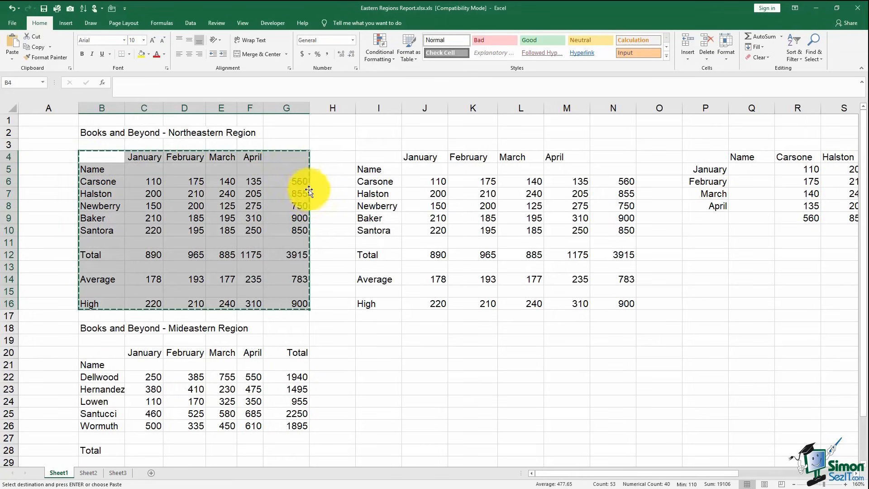
{"action": "left_click", "coordinate": [856, 473]}
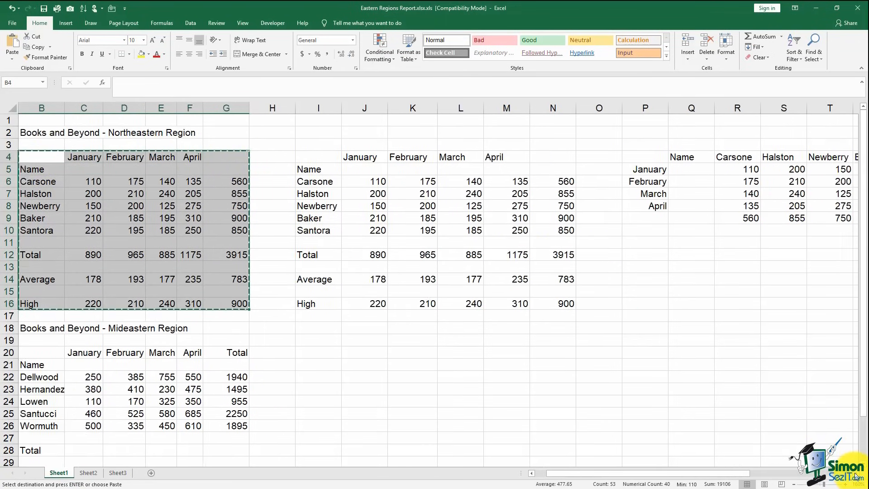
{"action": "left_click", "coordinate": [856, 473]}
{"action": "left_click", "coordinate": [562, 254]}
{"action": "right_click", "coordinate": [566, 256]}
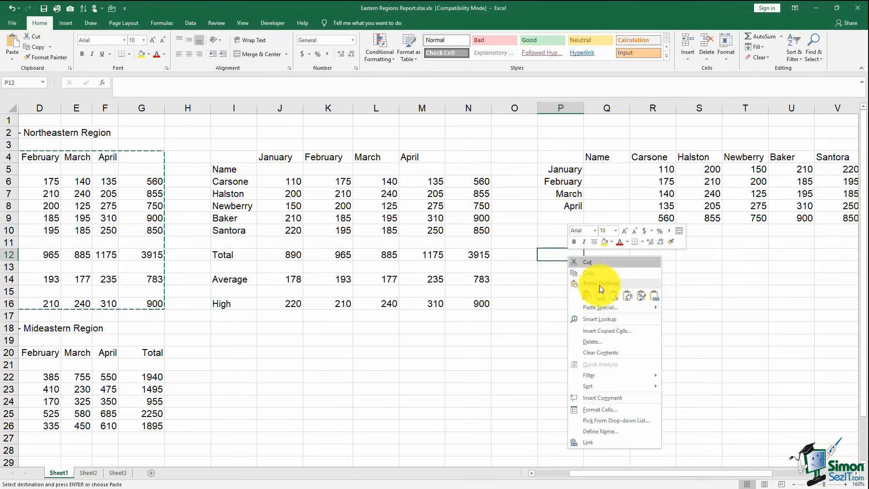
{"action": "left_click", "coordinate": [641, 298]}
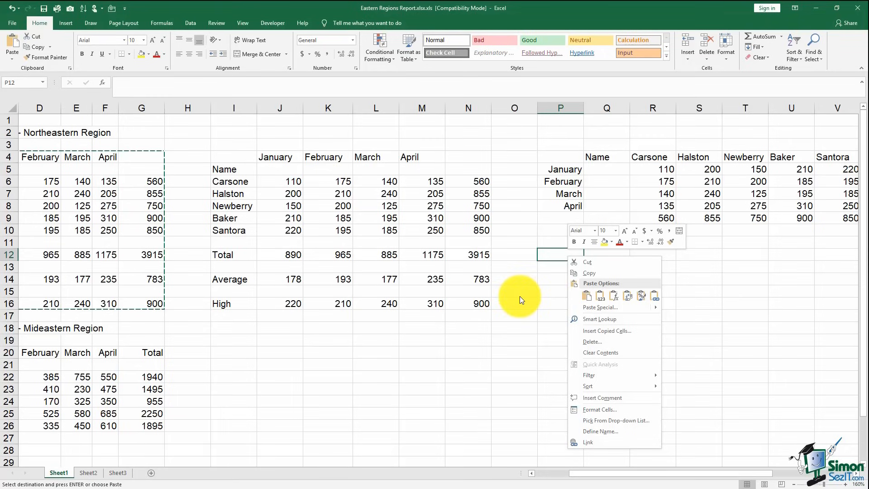
{"action": "key", "text": "Escape"}
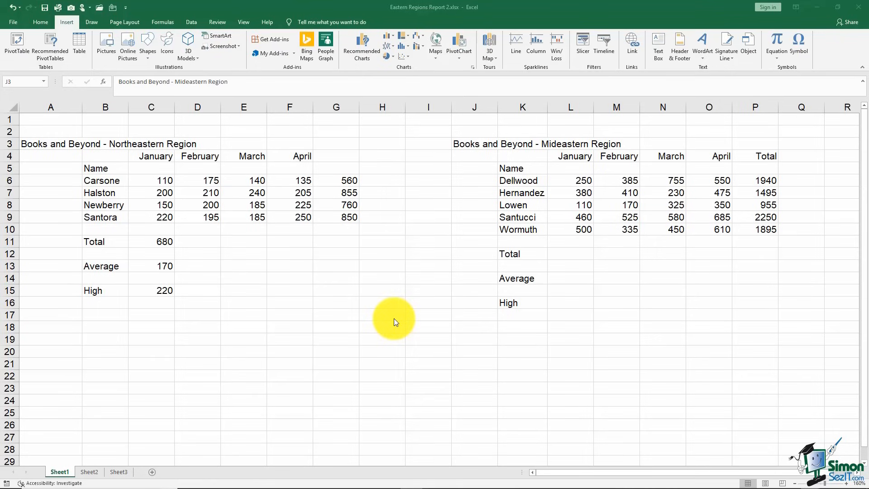
{"action": "left_click", "coordinate": [473, 143]}
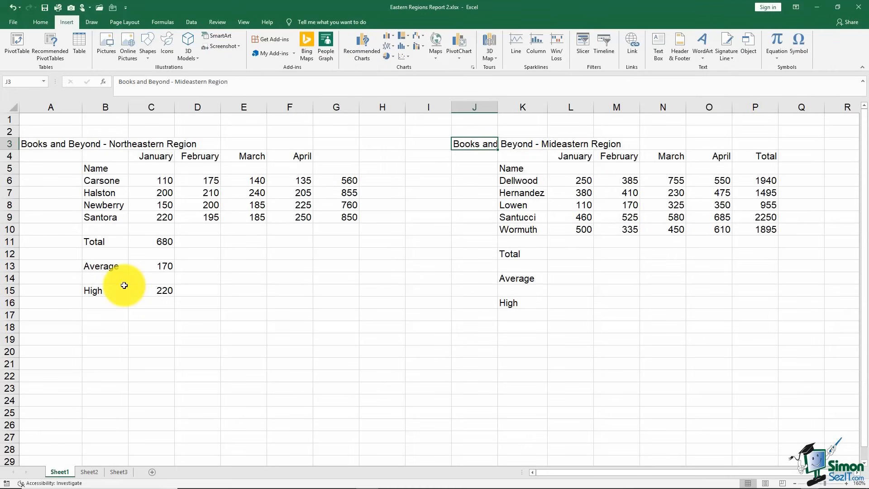
{"action": "left_click", "coordinate": [113, 326]}
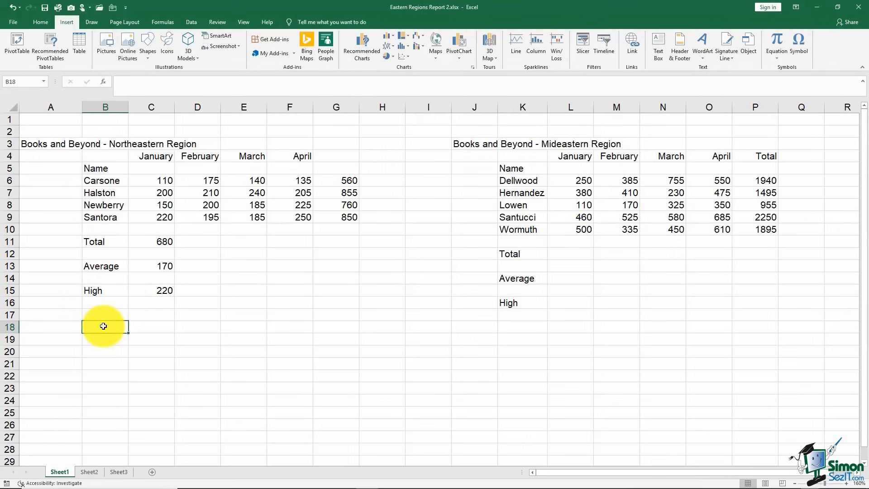
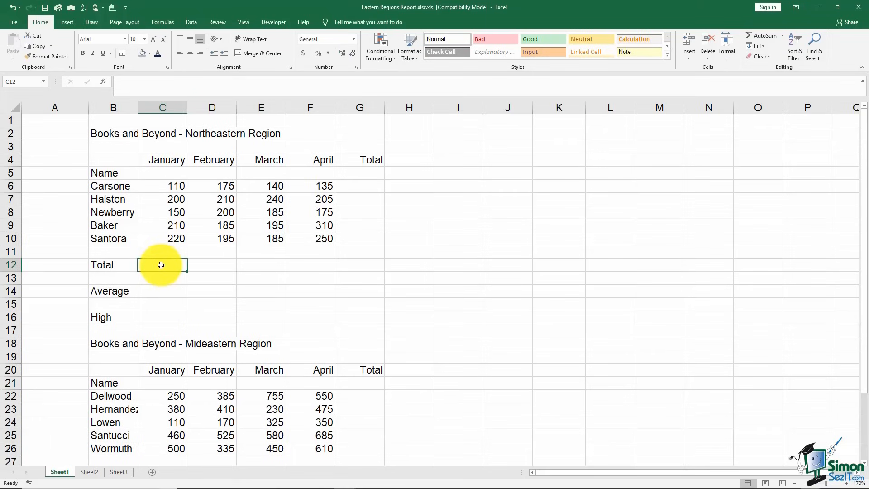
- Enter the January total formula =C6+C7+C8+C9+C10 in C12 of the Northeastern Region table and check the stored formula
{"action": "type", "text": "="}
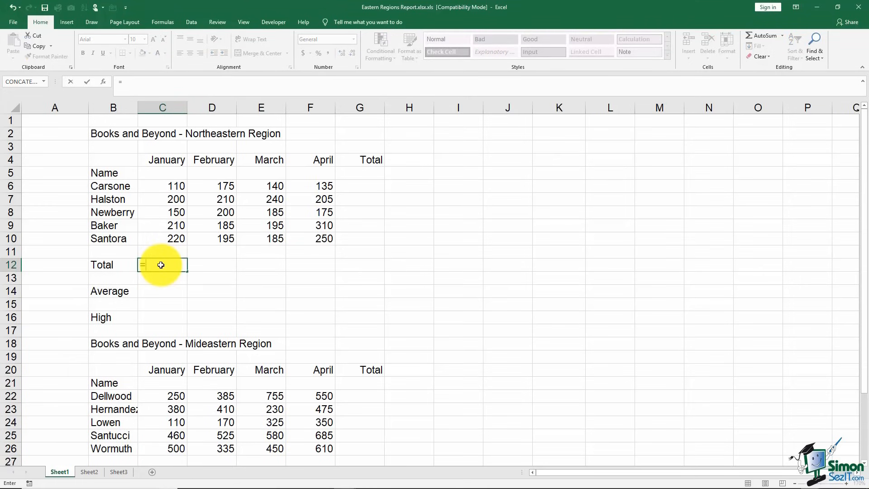
{"action": "left_click", "coordinate": [172, 189]}
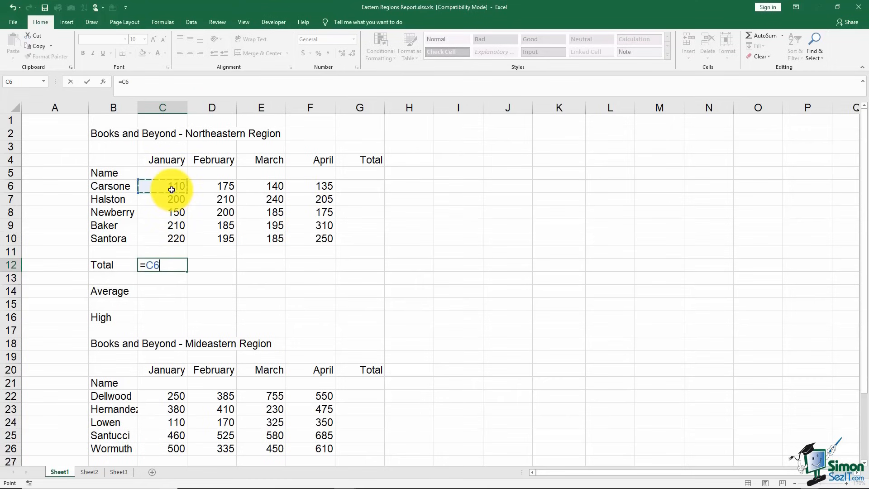
{"action": "type", "text": "+"}
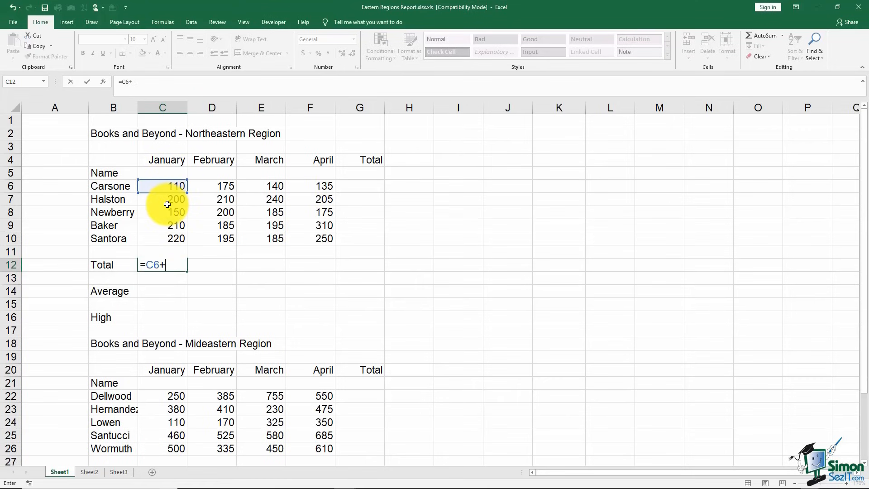
{"action": "left_click", "coordinate": [167, 202]}
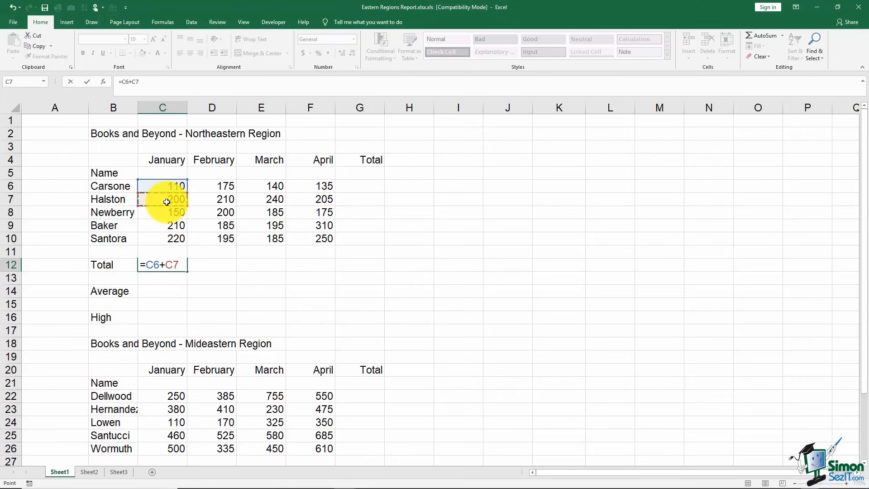
{"action": "type", "text": "+"}
{"action": "left_click", "coordinate": [163, 213]}
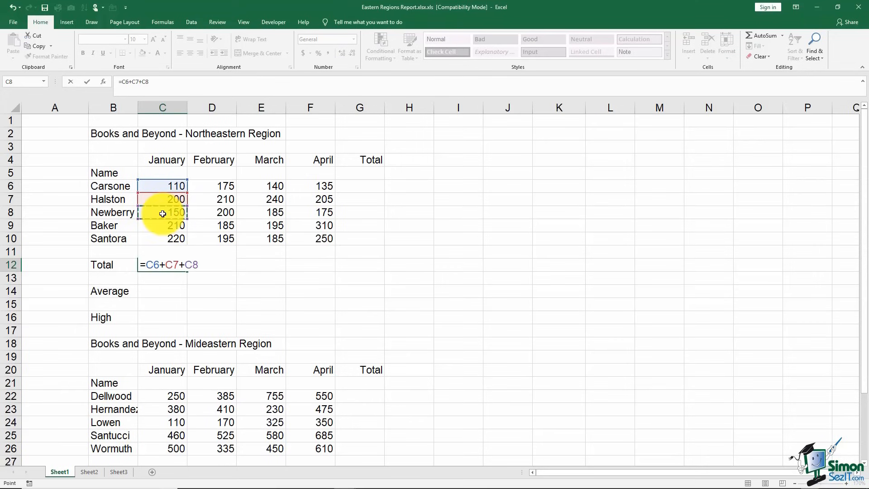
{"action": "type", "text": "+"}
{"action": "left_click", "coordinate": [163, 226]}
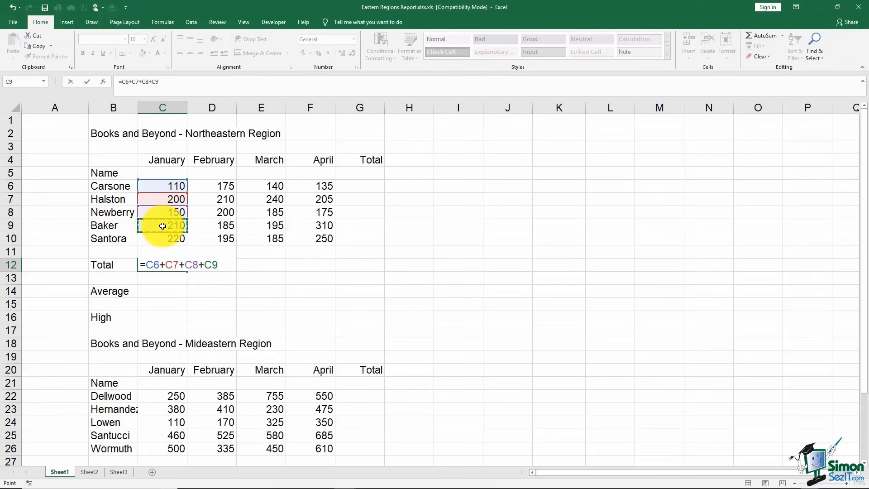
{"action": "type", "text": "+"}
{"action": "left_click", "coordinate": [166, 239]}
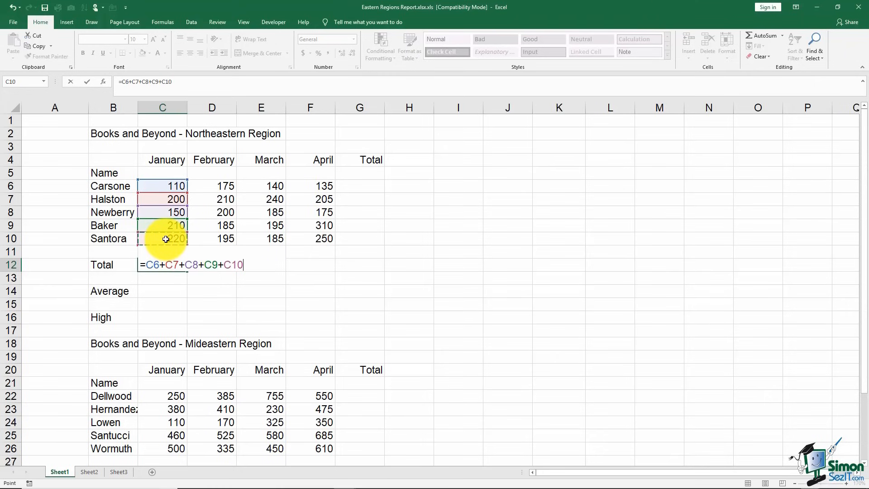
{"action": "key", "text": "Return"}
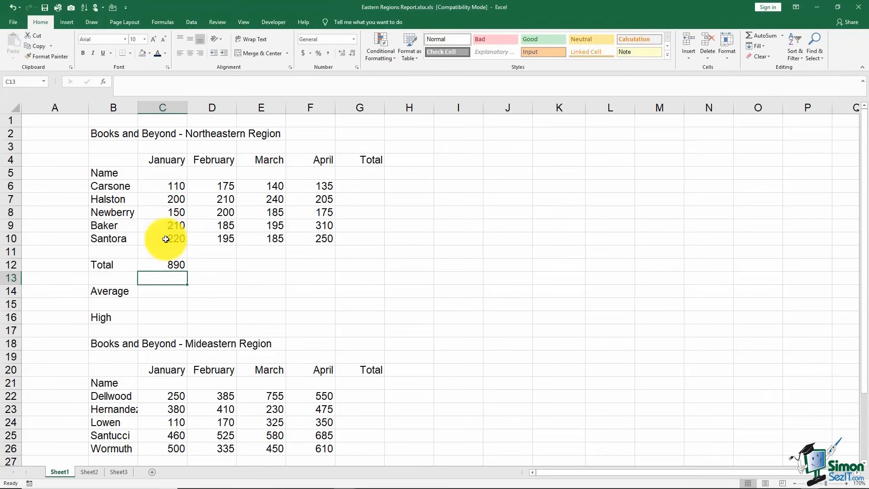
{"action": "left_click", "coordinate": [165, 266]}
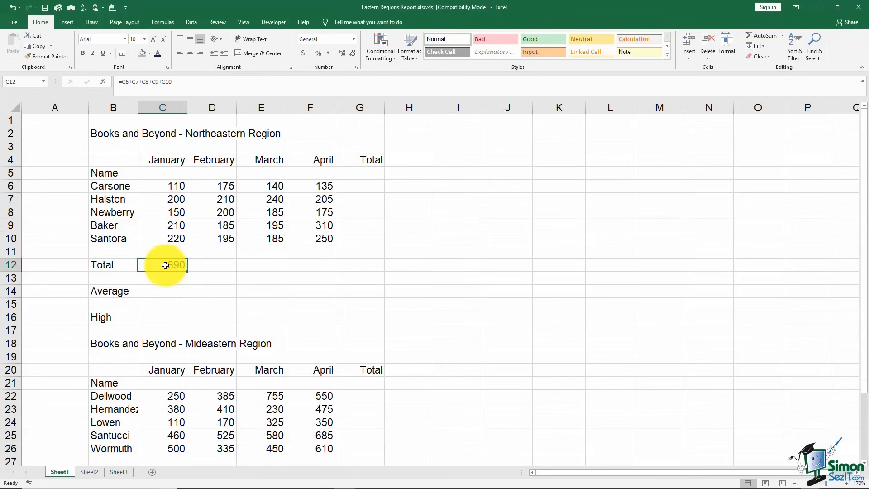
- Enter the first salesperson's row total formula =C6+D6+E6+F6 in G6 of the Northeastern Region table
{"action": "left_click", "coordinate": [355, 186]}
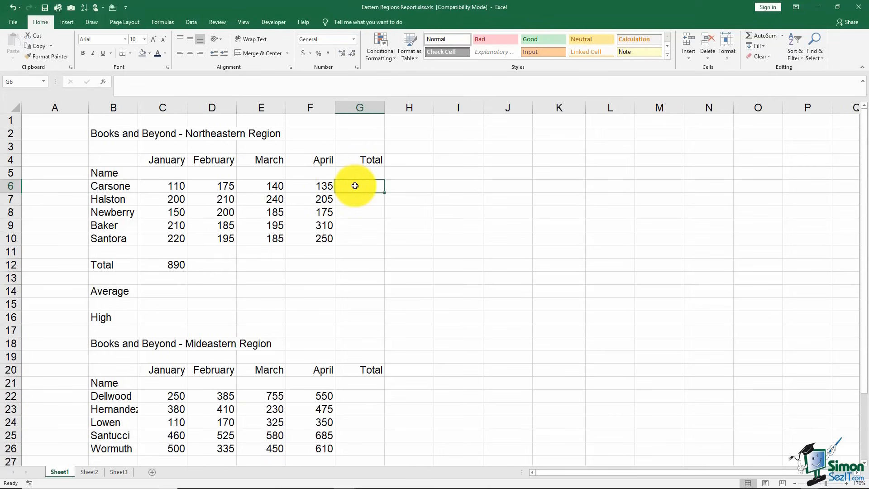
{"action": "type", "text": "="}
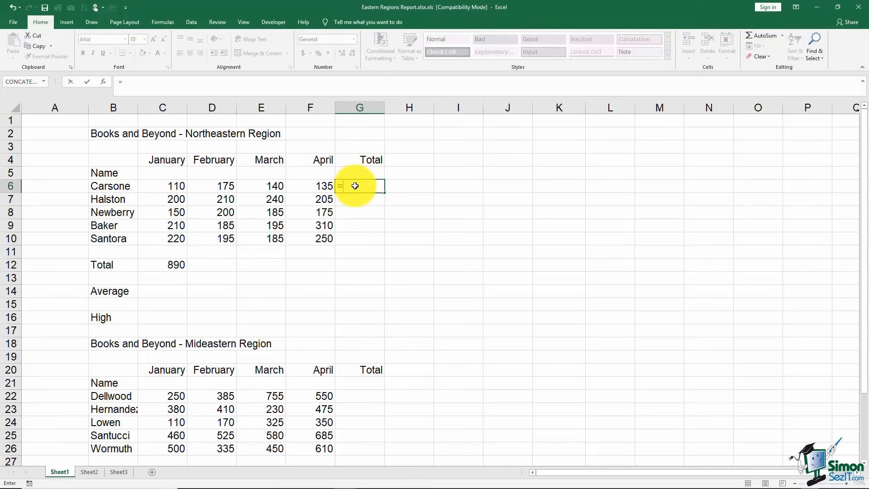
{"action": "left_click", "coordinate": [176, 188]}
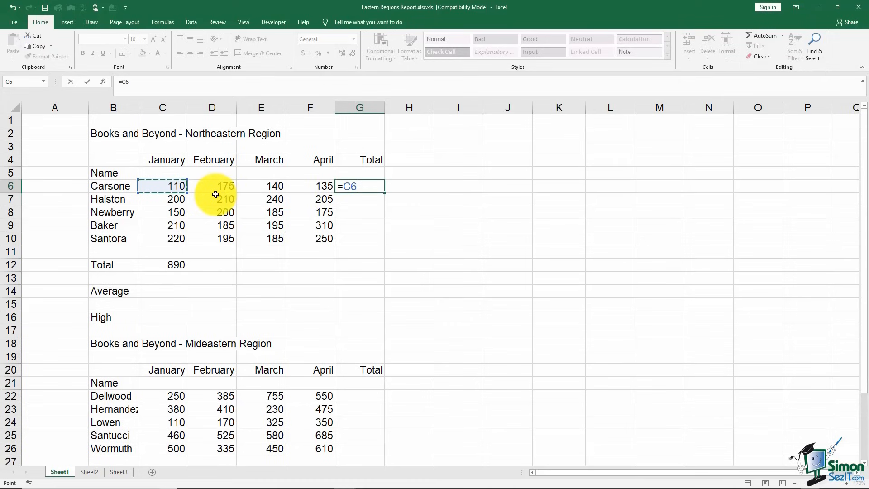
{"action": "type", "text": "+"}
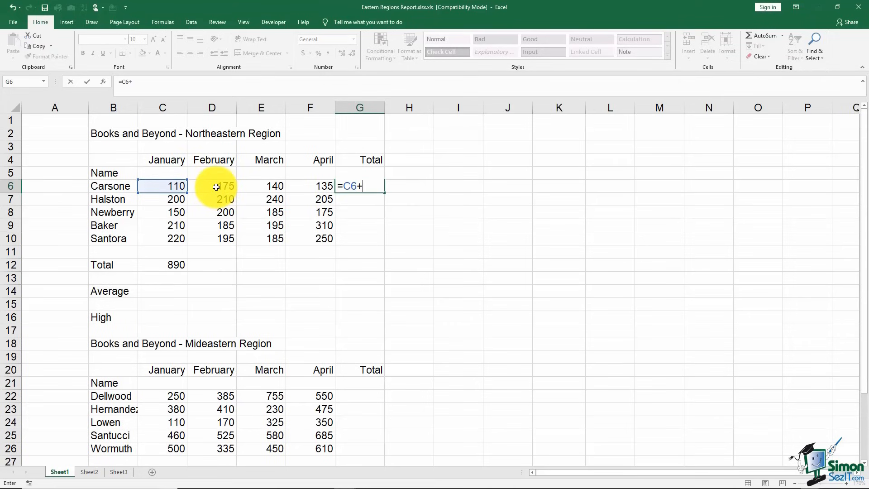
{"action": "left_click", "coordinate": [216, 187]}
{"action": "type", "text": "+"}
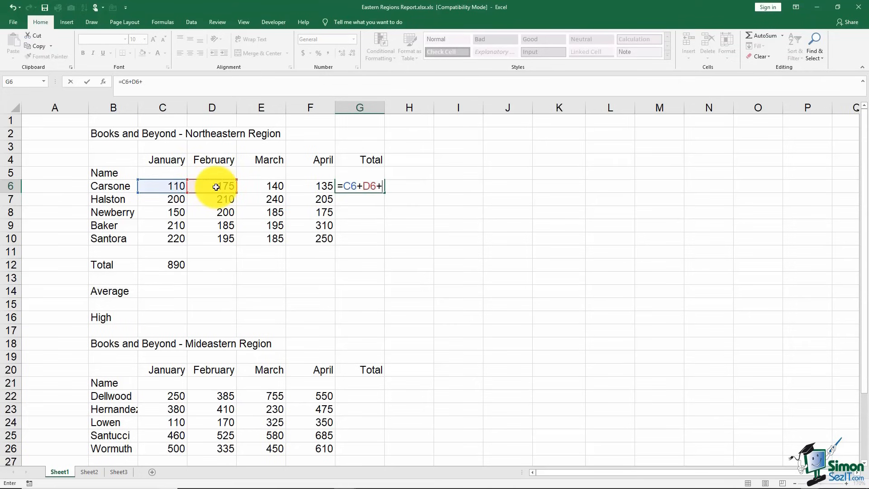
{"action": "left_click", "coordinate": [252, 188]}
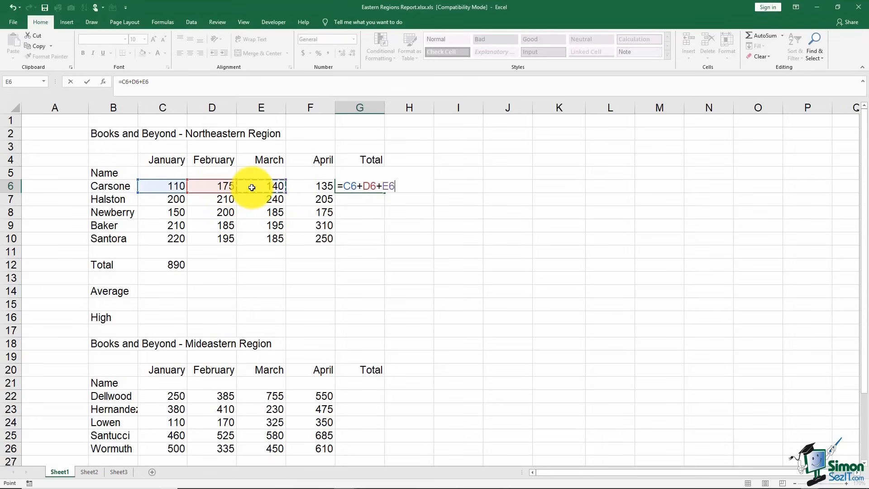
{"action": "type", "text": "+"}
{"action": "left_click", "coordinate": [319, 187]}
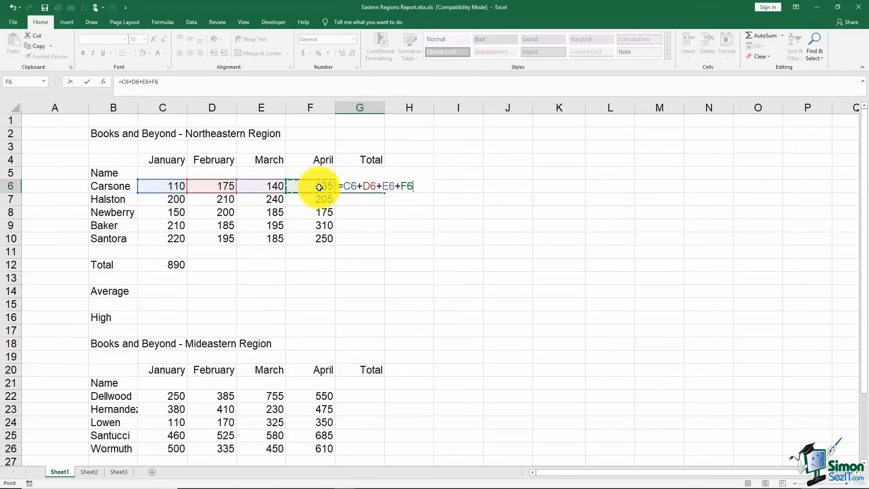
{"action": "key", "text": "Return"}
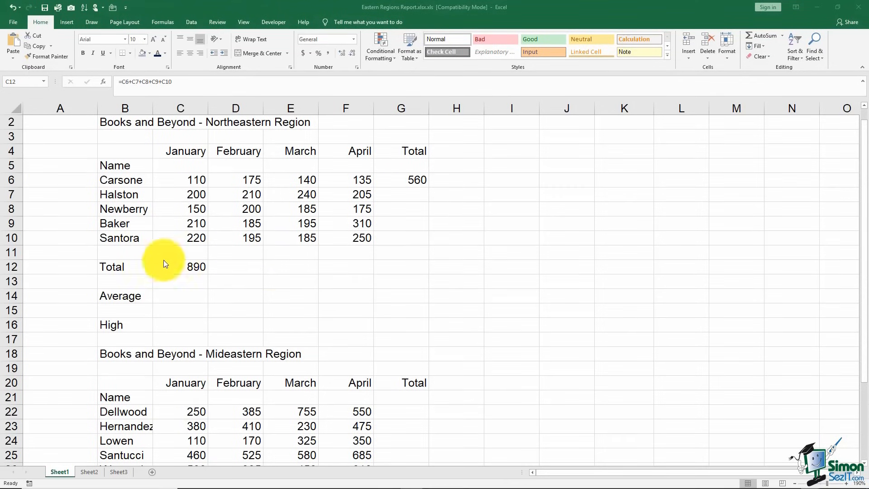
- Replace the January total in C12 with an AutoSum formula, =SUM(C6:C10), and check the stored formula
{"action": "left_click", "coordinate": [178, 267]}
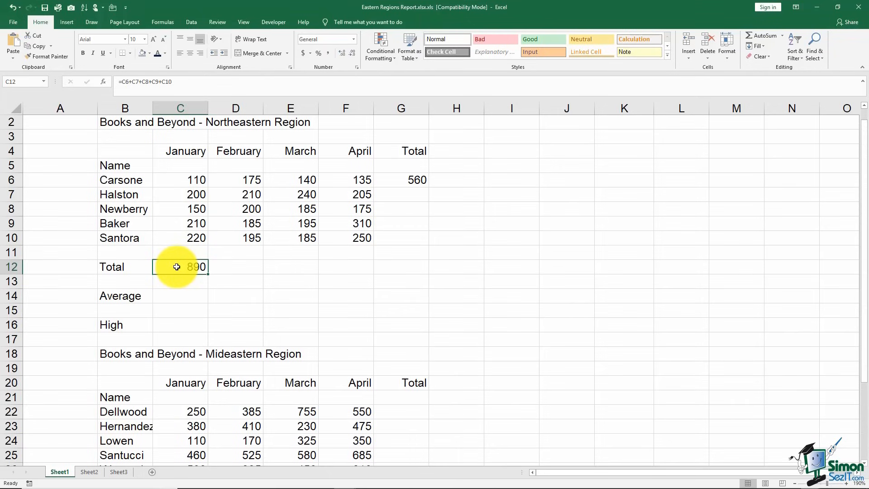
{"action": "key", "text": "Delete"}
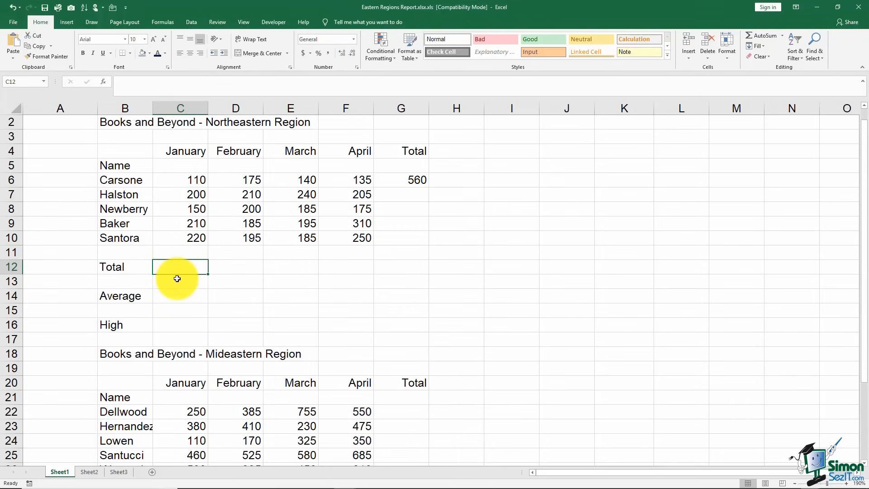
{"action": "scroll", "coordinate": [177, 278], "scroll_direction": "up", "scroll_amount": 1}
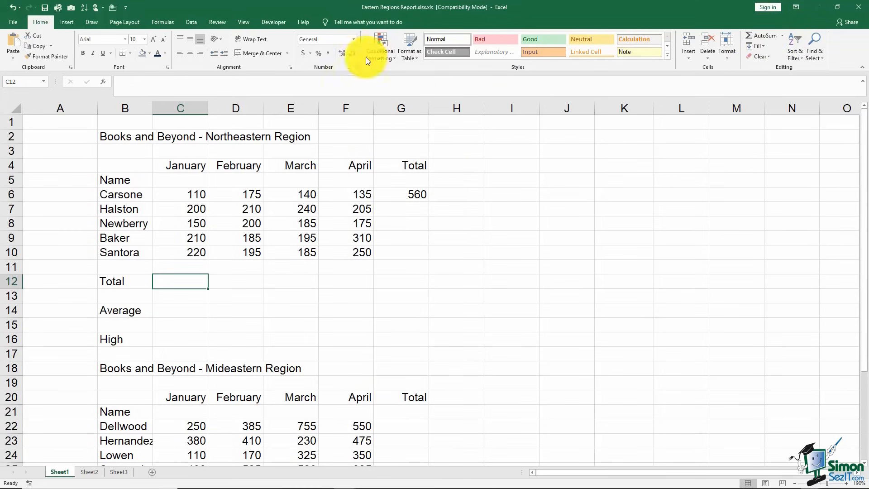
{"action": "left_click", "coordinate": [159, 23]}
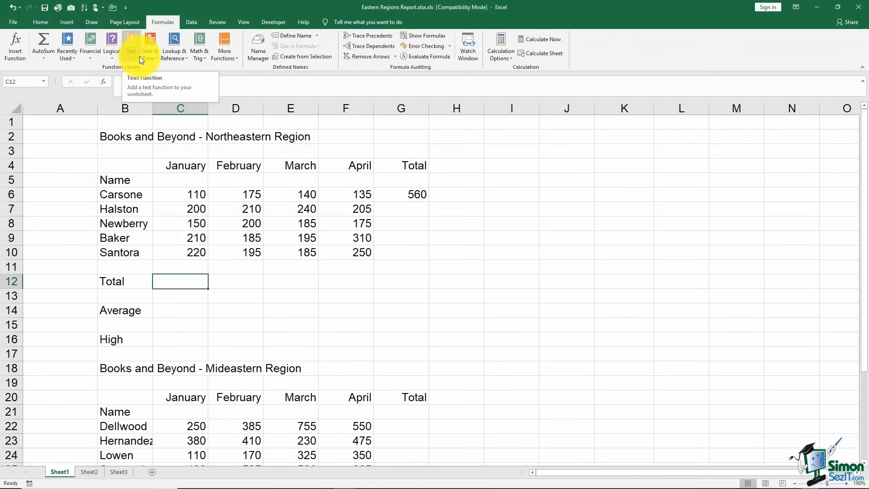
{"action": "left_click", "coordinate": [45, 40]}
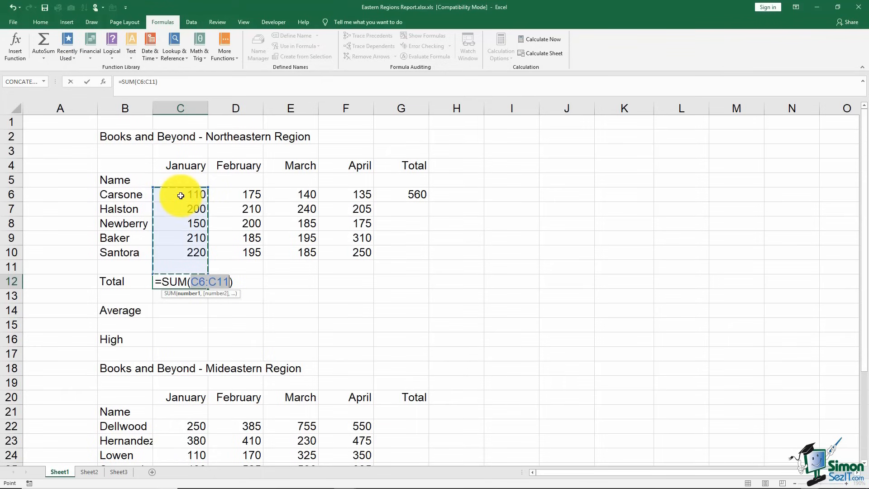
{"action": "left_click_drag", "start_coordinate": [180, 195], "coordinate": [177, 252]}
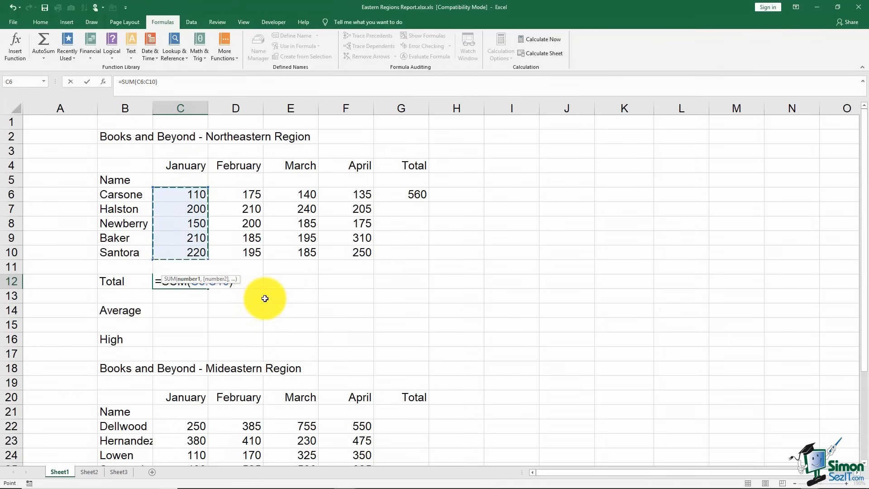
{"action": "key", "text": "Return"}
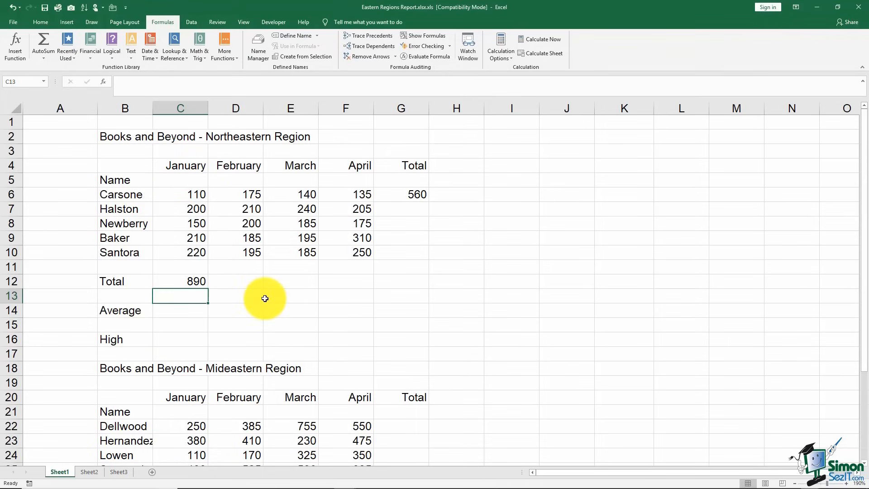
{"action": "double_click", "coordinate": [197, 281]}
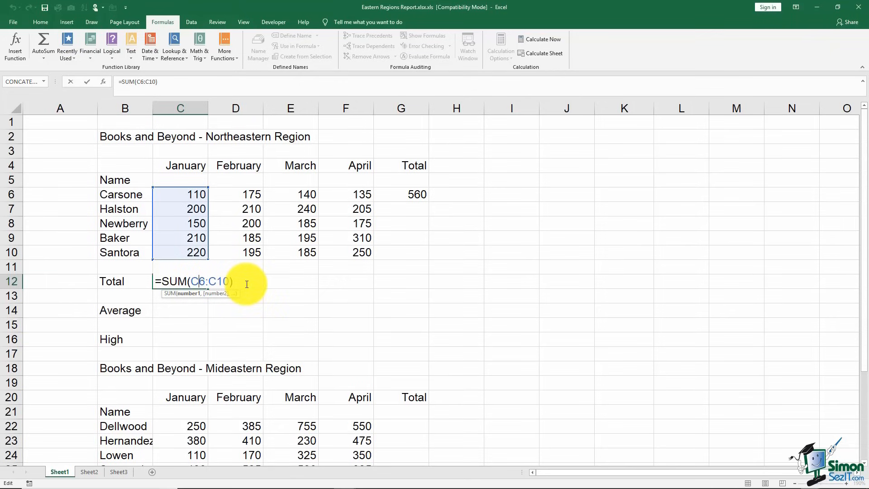
{"action": "key", "text": "Return"}
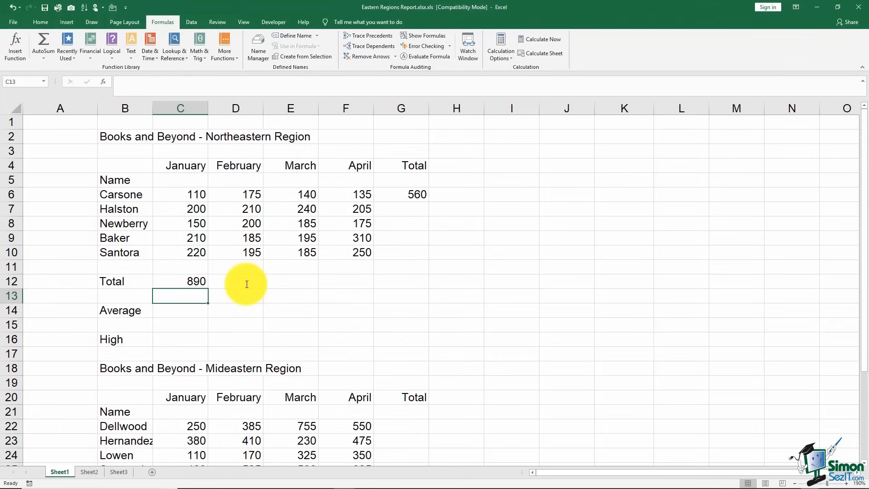
- Total February in D12 with AutoSum, accepting the suggested range D6:D11
{"action": "left_click", "coordinate": [243, 282]}
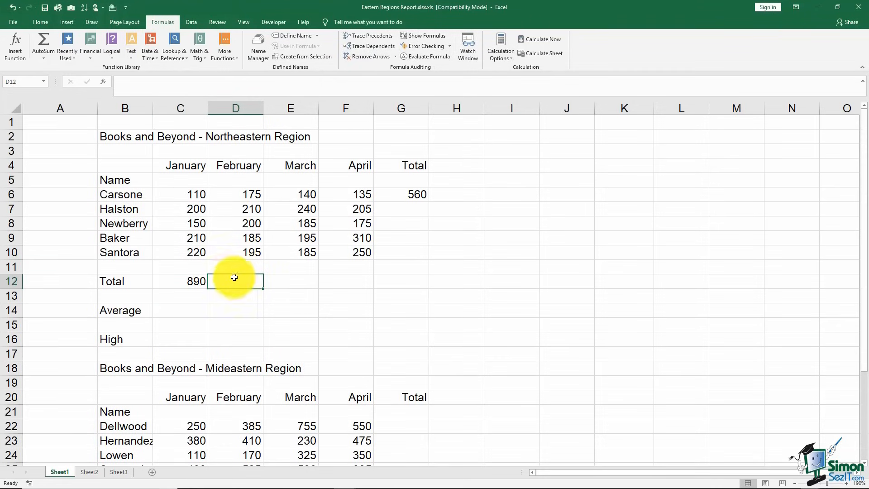
{"action": "left_click", "coordinate": [38, 36]}
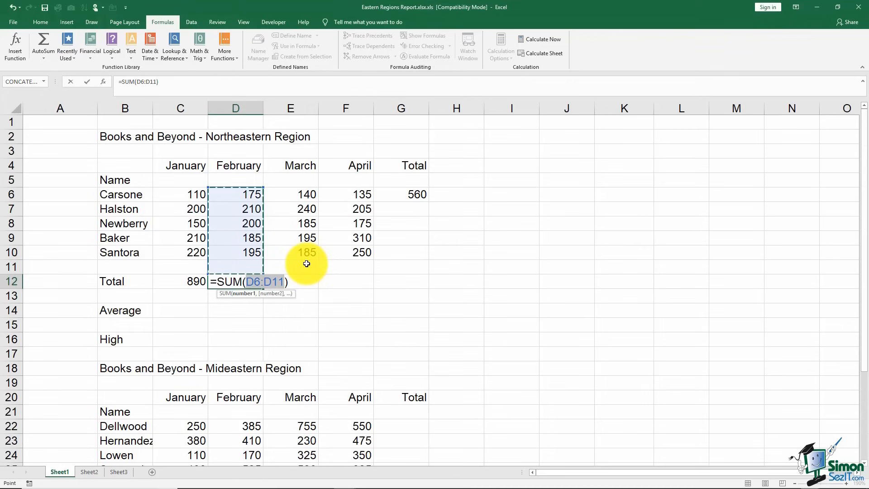
{"action": "key", "text": "Return"}
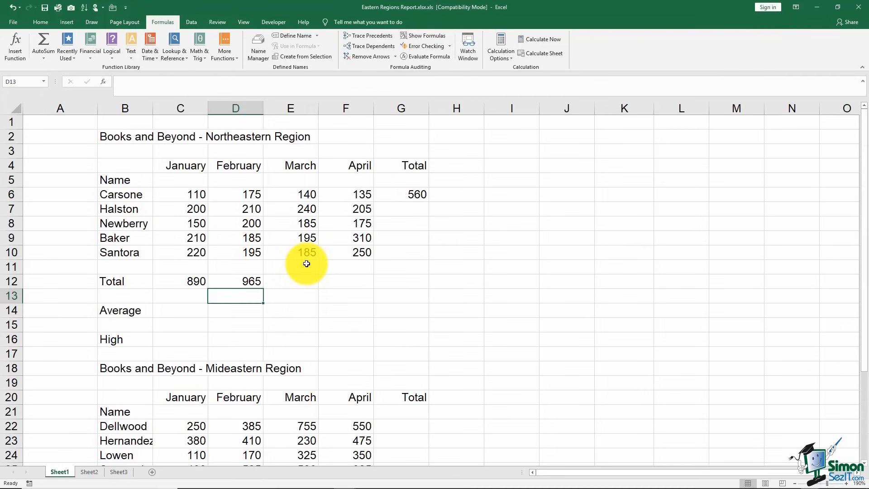
- Total March in E12 with AutoSum, changing the summed range to E6:E10
{"action": "left_click", "coordinate": [289, 282]}
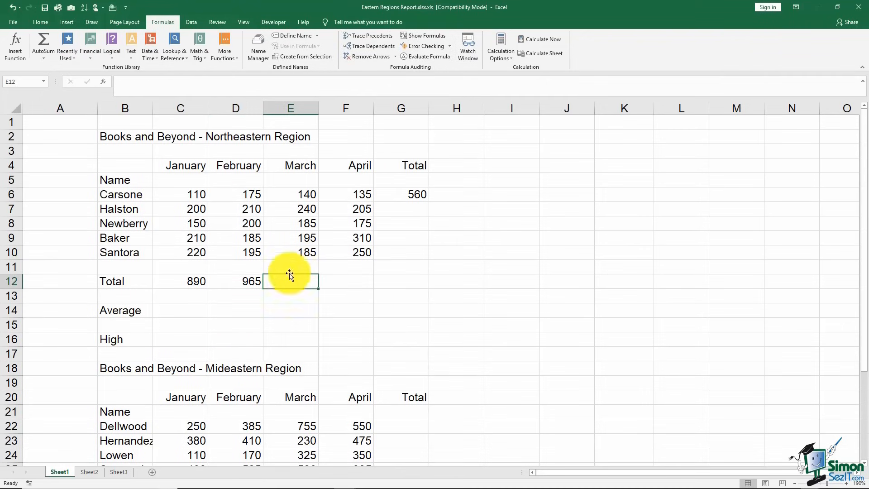
{"action": "left_click", "coordinate": [49, 41]}
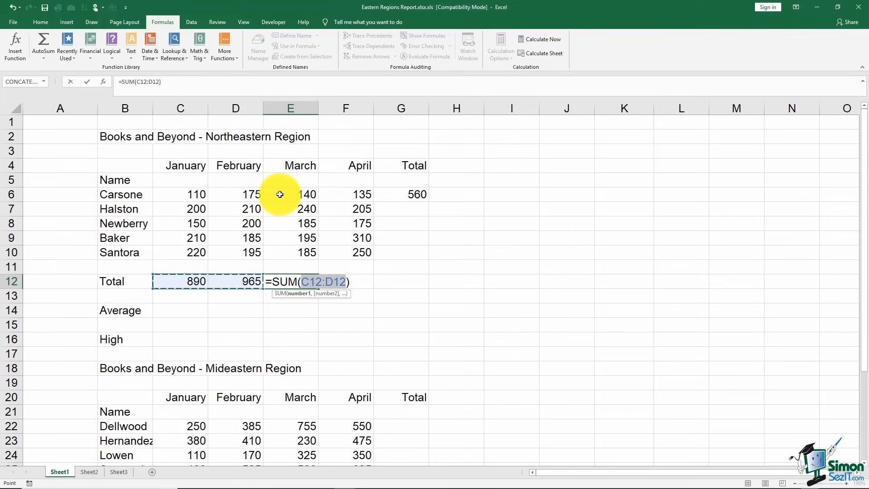
{"action": "left_click_drag", "start_coordinate": [280, 195], "coordinate": [285, 249]}
{"action": "key", "text": "Return"}
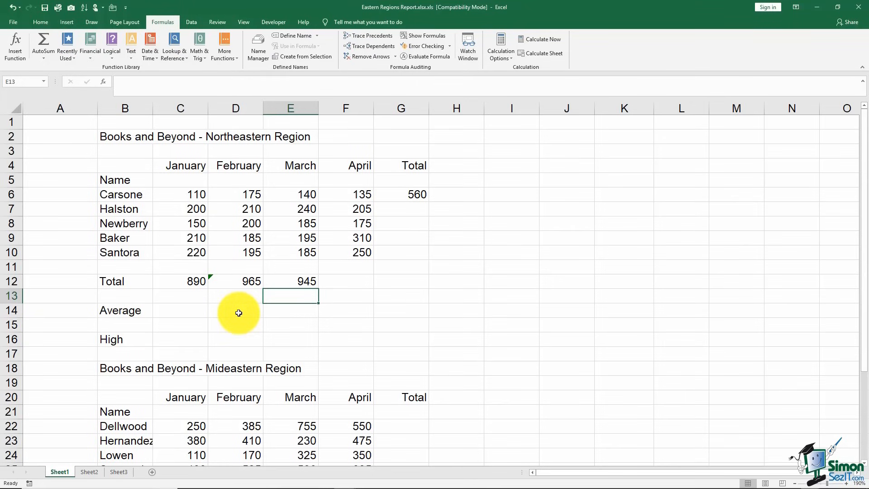
- Examine the error flag on the February total in D12 and compare its summed range with the January total in C12
{"action": "left_click", "coordinate": [237, 283]}
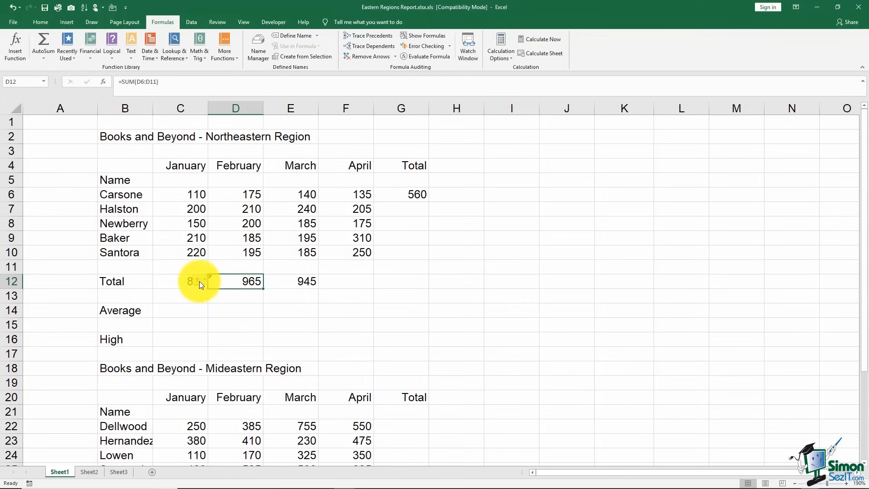
{"action": "mouse_move", "coordinate": [204, 282]}
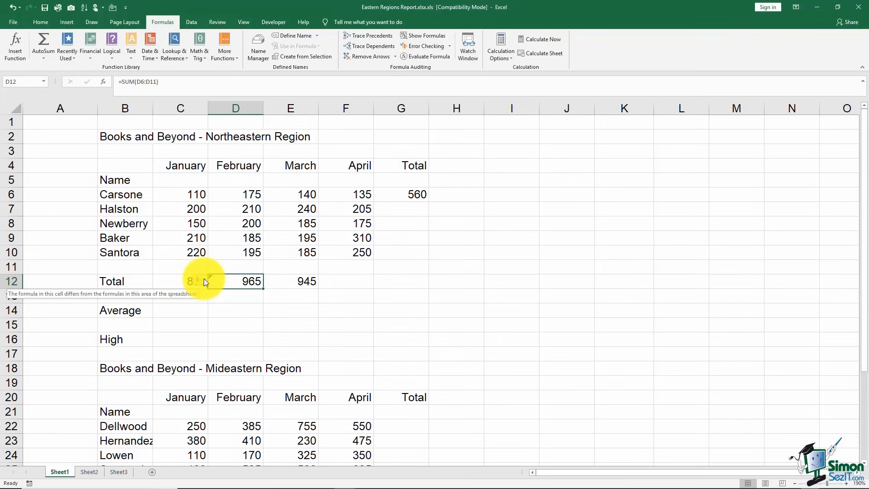
{"action": "left_click", "coordinate": [184, 278]}
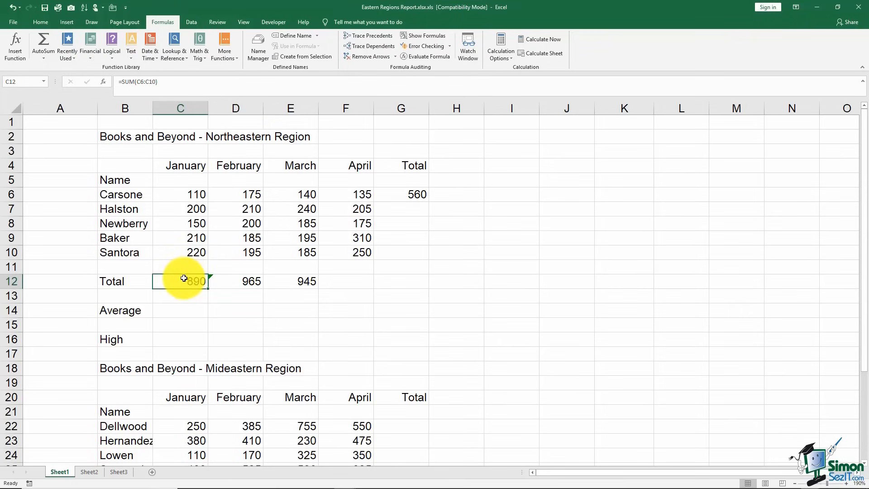
{"action": "double_click", "coordinate": [184, 279]}
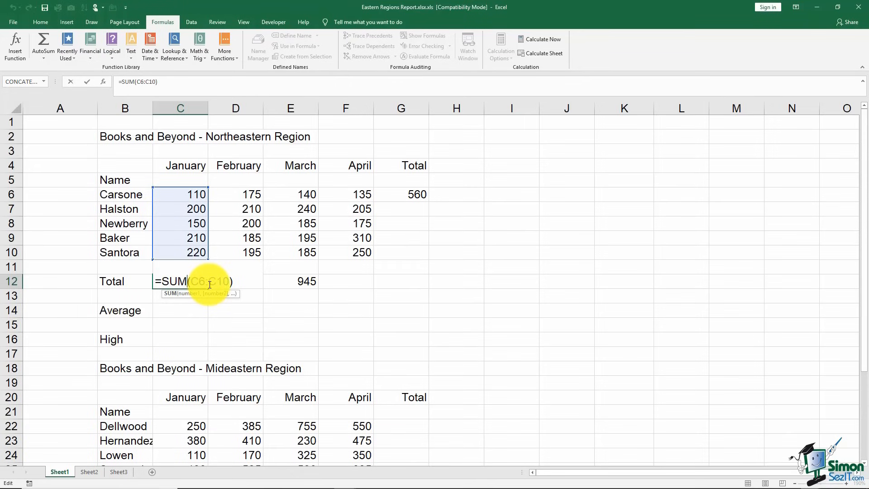
{"action": "key", "text": "Escape"}
{"action": "double_click", "coordinate": [238, 283]}
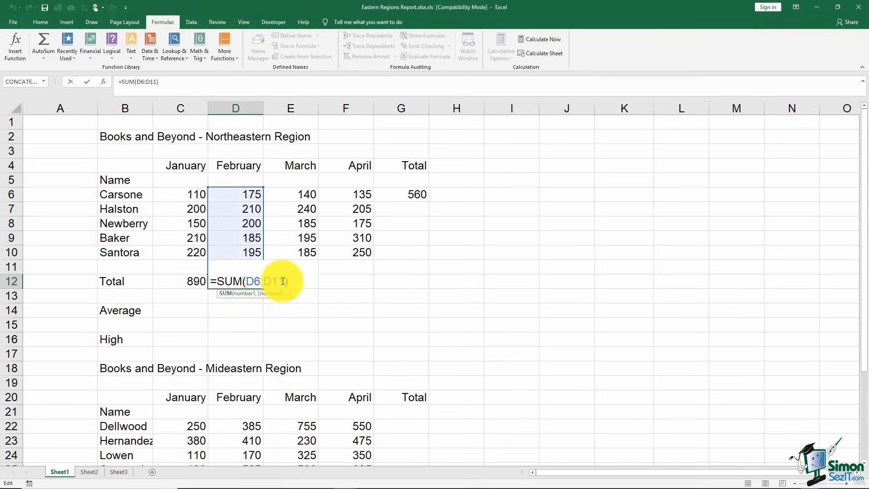
{"action": "key", "text": "Escape"}
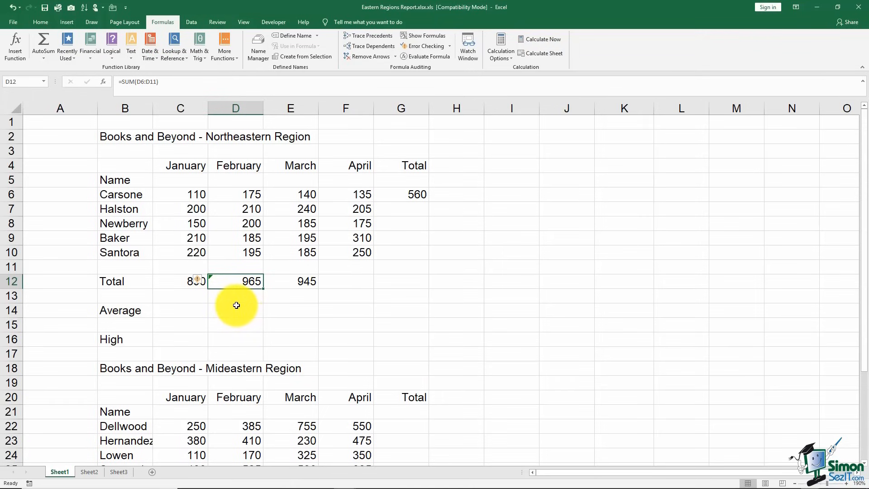
- Resolve the inconsistent formula in D12 by copying the formula from the left, and check that it reads =SUM(D6:D10)
{"action": "left_click", "coordinate": [203, 279]}
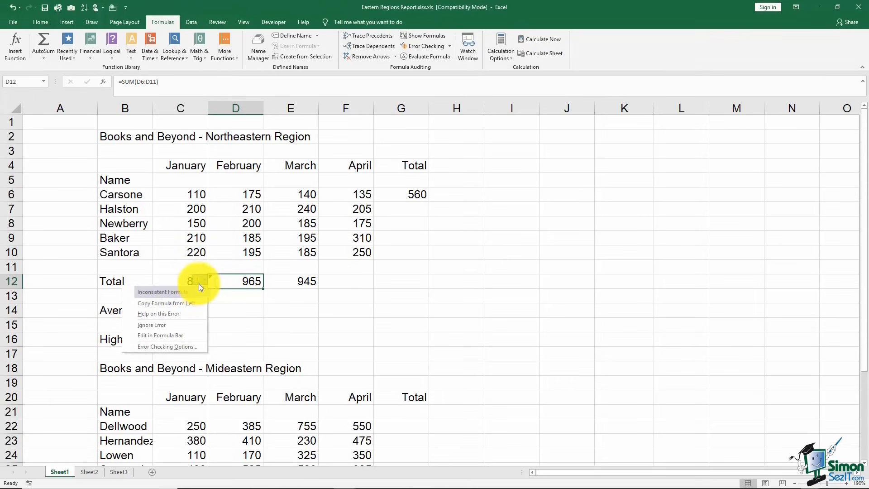
{"action": "left_click", "coordinate": [167, 303]}
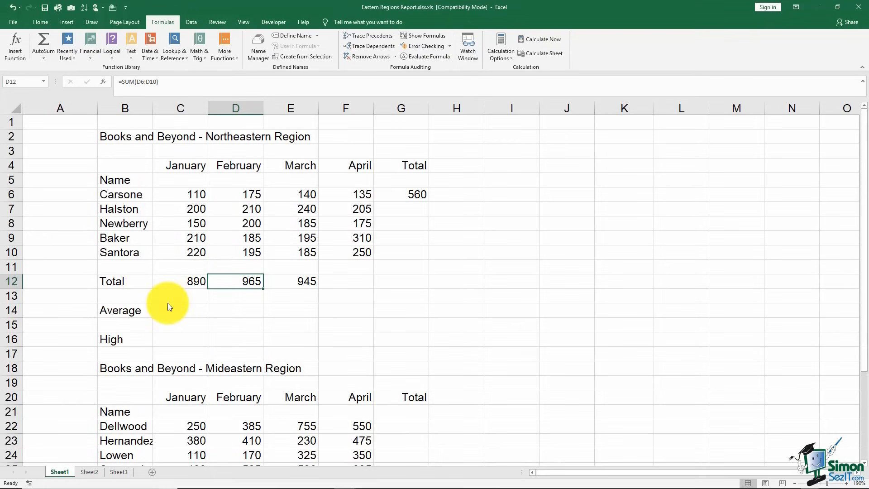
{"action": "left_click", "coordinate": [237, 319]}
{"action": "left_click", "coordinate": [245, 283]}
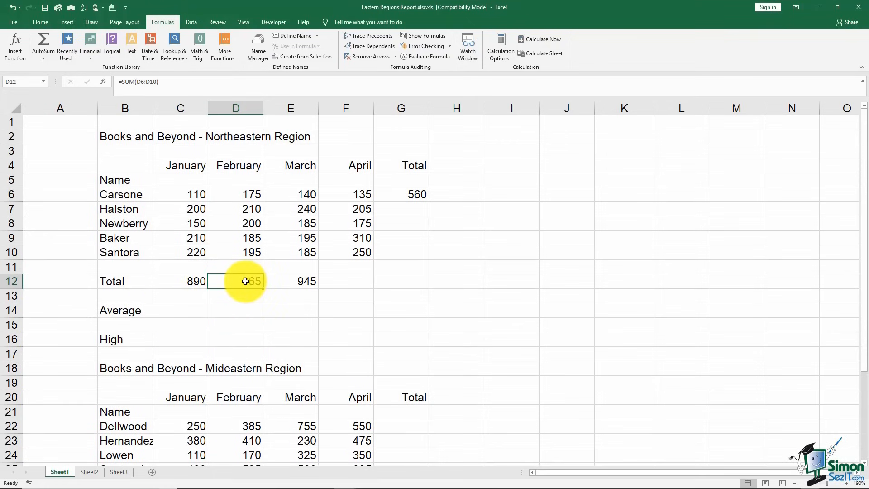
{"action": "double_click", "coordinate": [245, 281]}
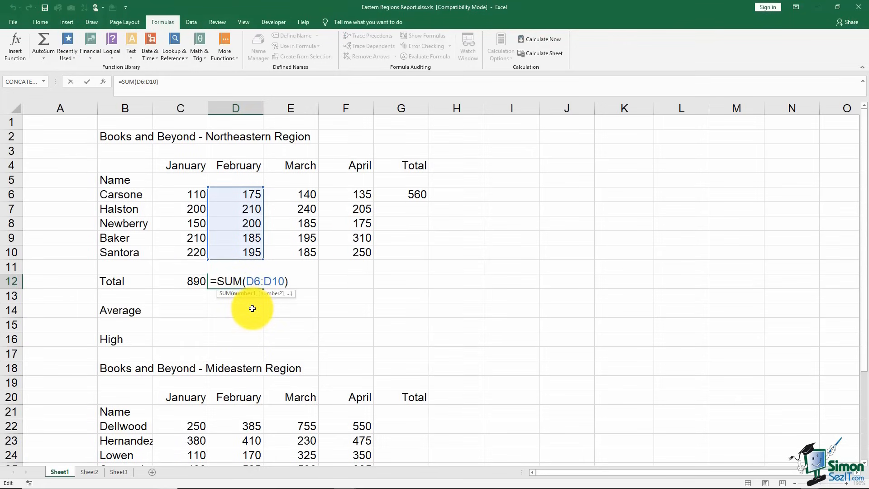
{"action": "key", "text": "Escape"}
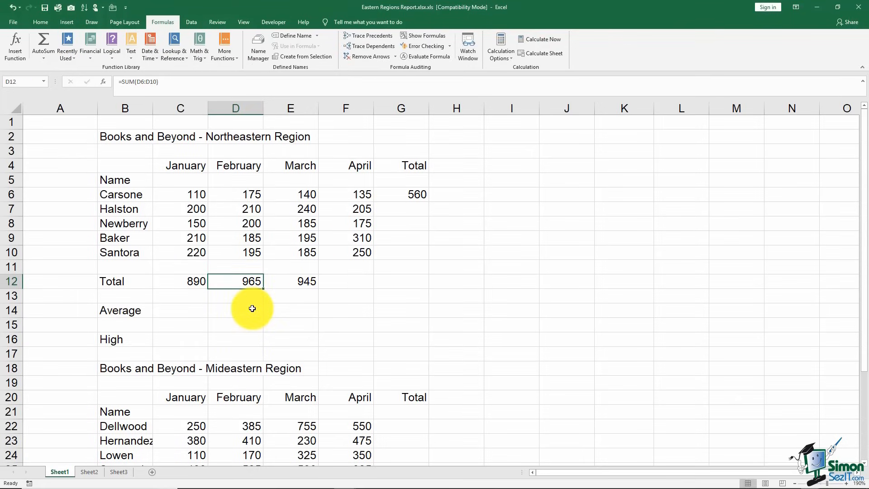
- Total April in F12 by applying AutoSum to the range F6:F12
{"action": "left_click", "coordinate": [330, 281]}
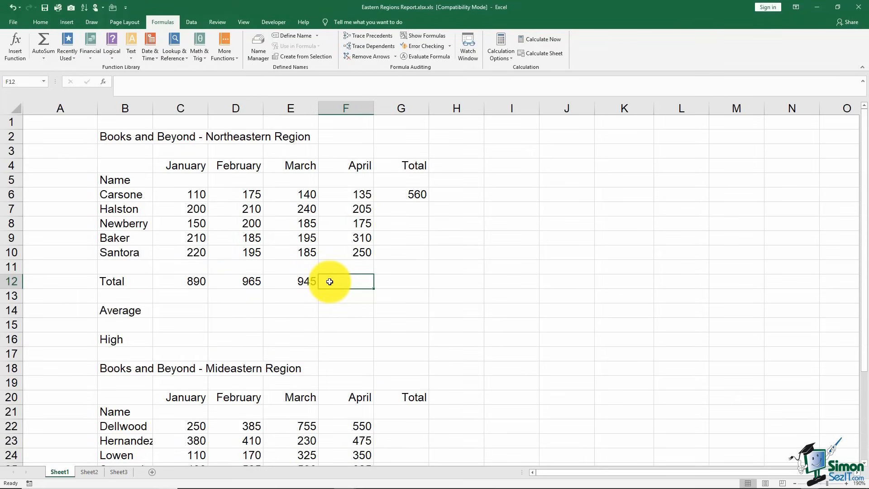
{"action": "left_click", "coordinate": [337, 193]}
{"action": "left_click_drag", "start_coordinate": [337, 194], "coordinate": [341, 284]}
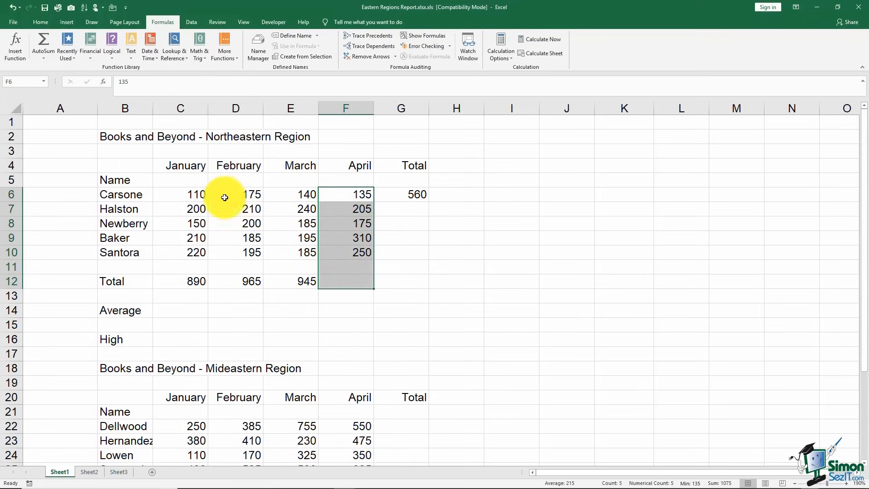
{"action": "left_click", "coordinate": [46, 42]}
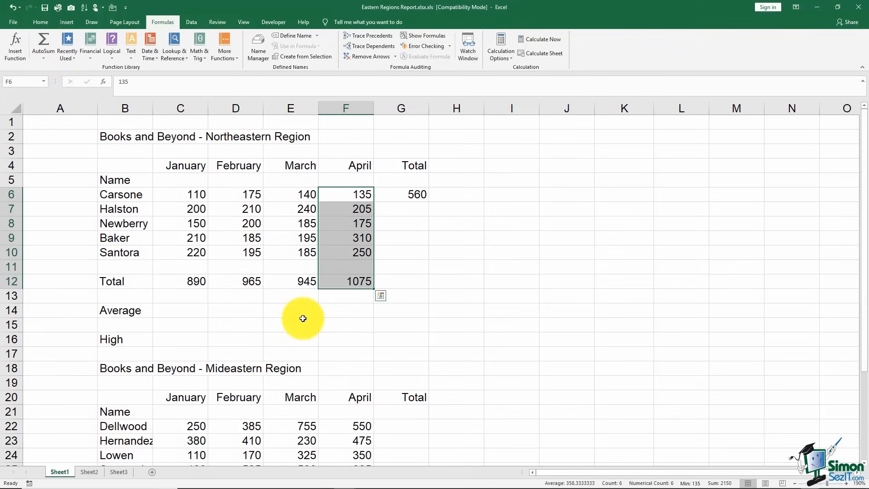
- Total the rows for Halston through Santora in G7:G10 at once by applying AutoSum to C7:G10
{"action": "left_click", "coordinate": [326, 311]}
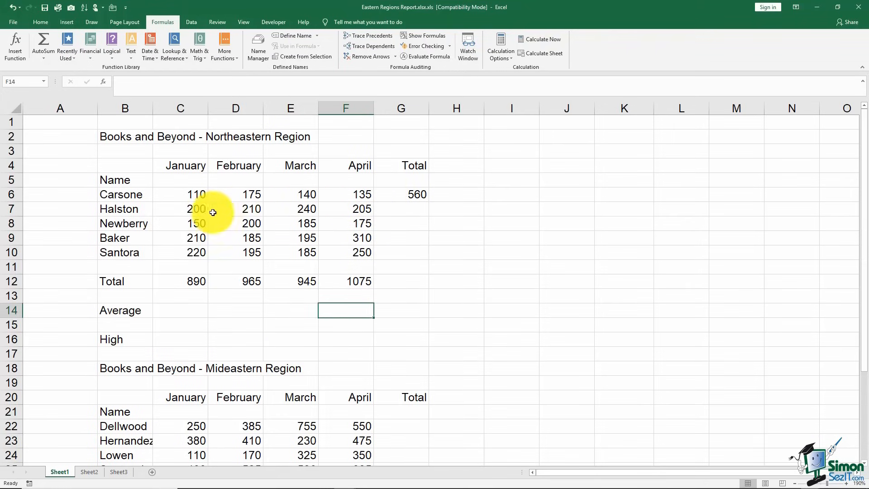
{"action": "left_click_drag", "start_coordinate": [195, 208], "coordinate": [401, 251]}
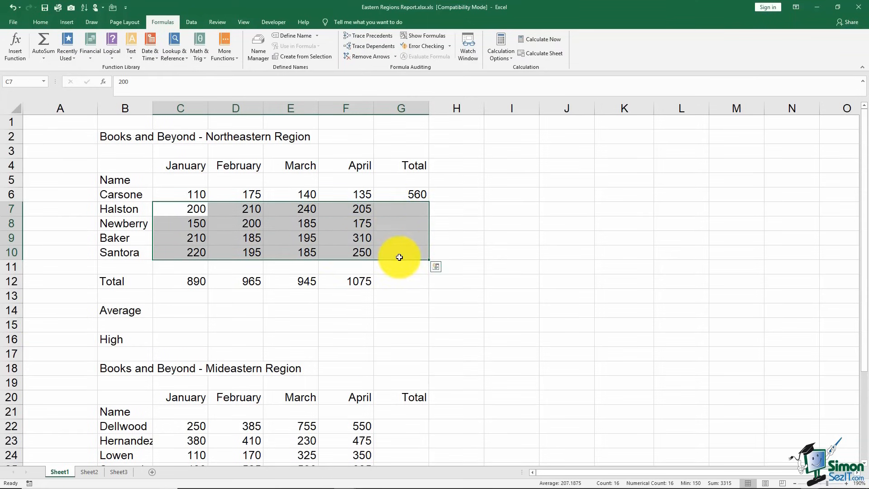
{"action": "left_click", "coordinate": [49, 44]}
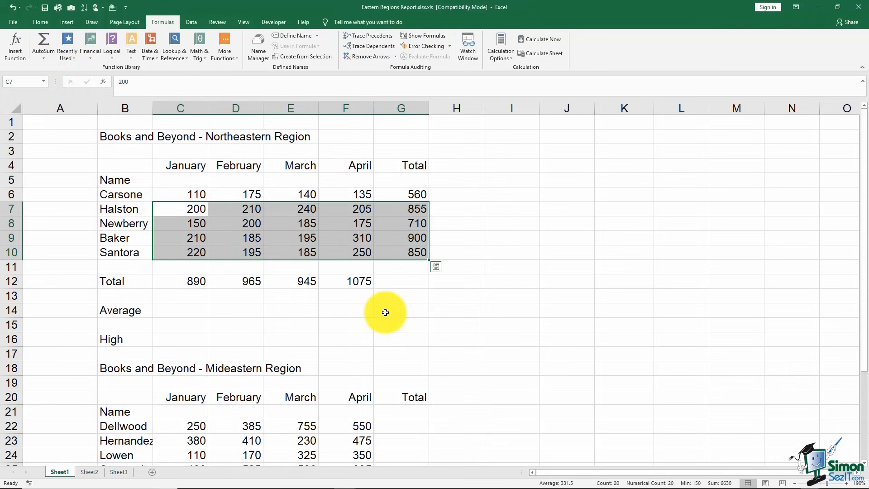
- Fill the April total formula from F12 across into G12, and check the copied formula in G12
{"action": "left_click", "coordinate": [402, 283]}
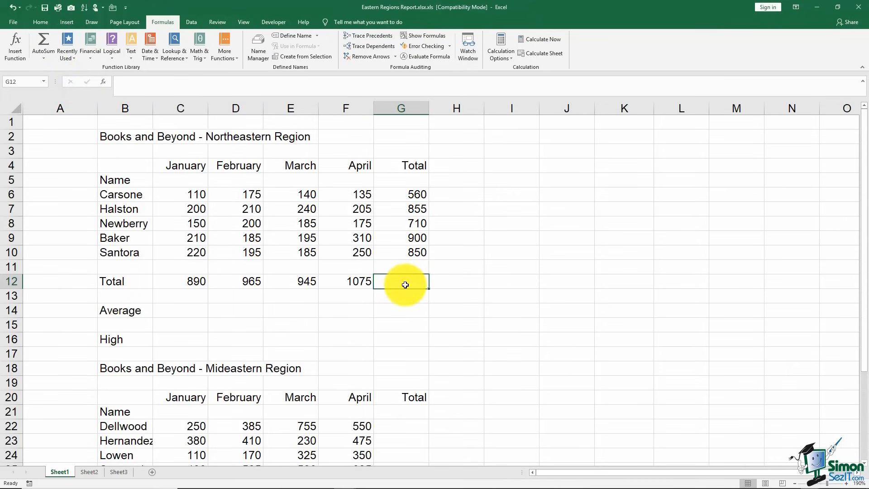
{"action": "left_click", "coordinate": [364, 283]}
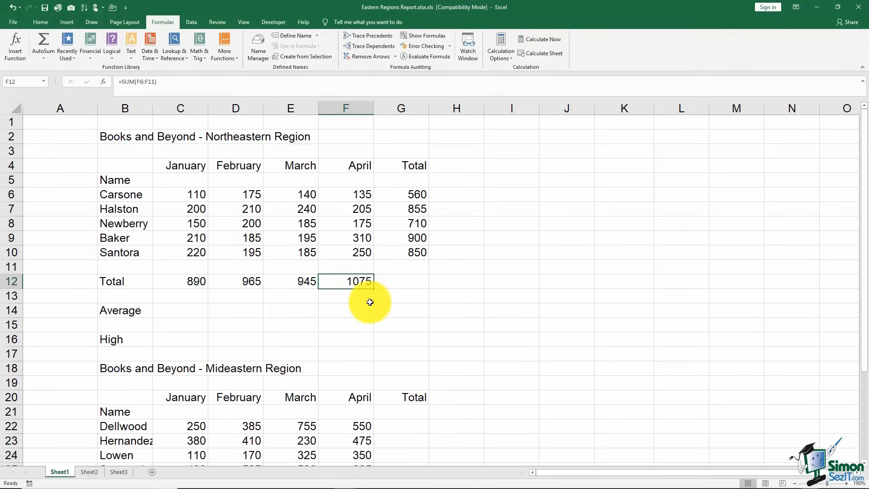
{"action": "left_click_drag", "start_coordinate": [374, 288], "coordinate": [423, 287]}
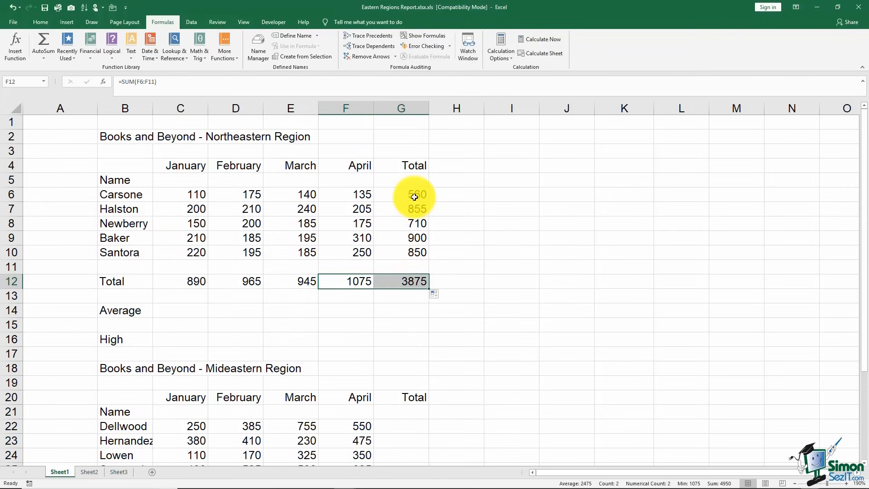
{"action": "left_click", "coordinate": [419, 282]}
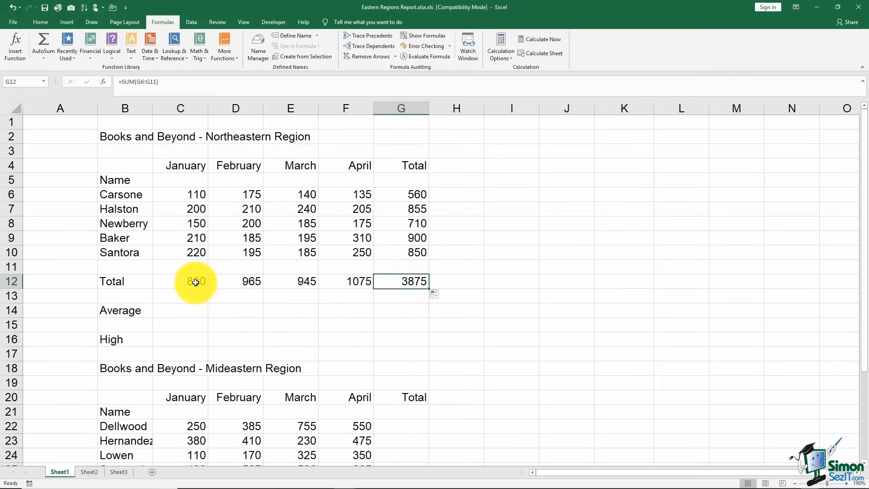
- Calculate the January average in C14 with the AVERAGE function over C6:C10
{"action": "left_click", "coordinate": [193, 312]}
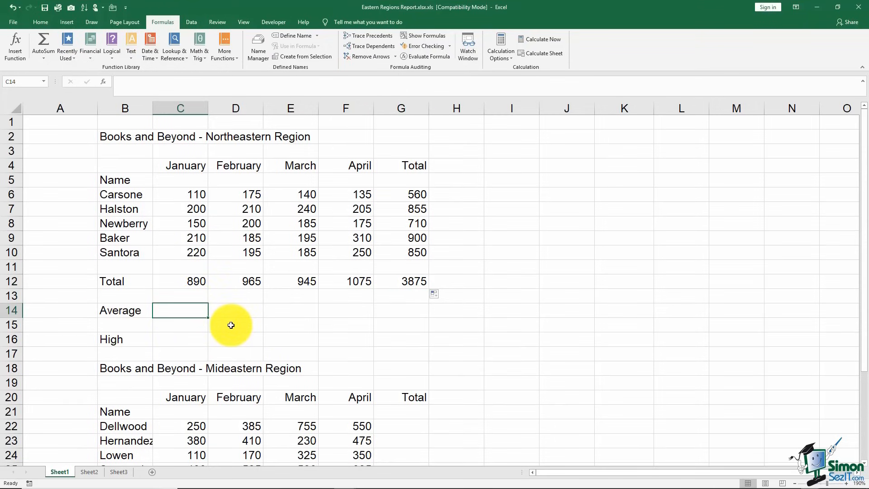
{"action": "type", "text": "="}
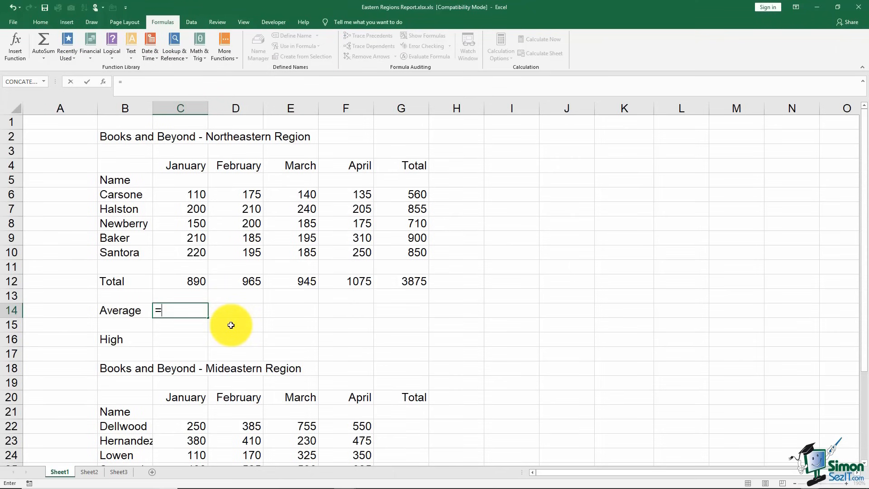
{"action": "type", "text": "average"}
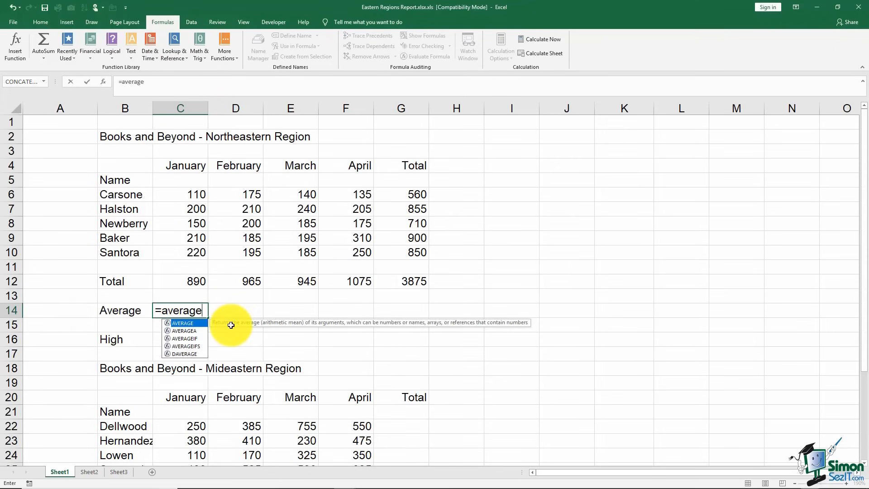
{"action": "type", "text": "("}
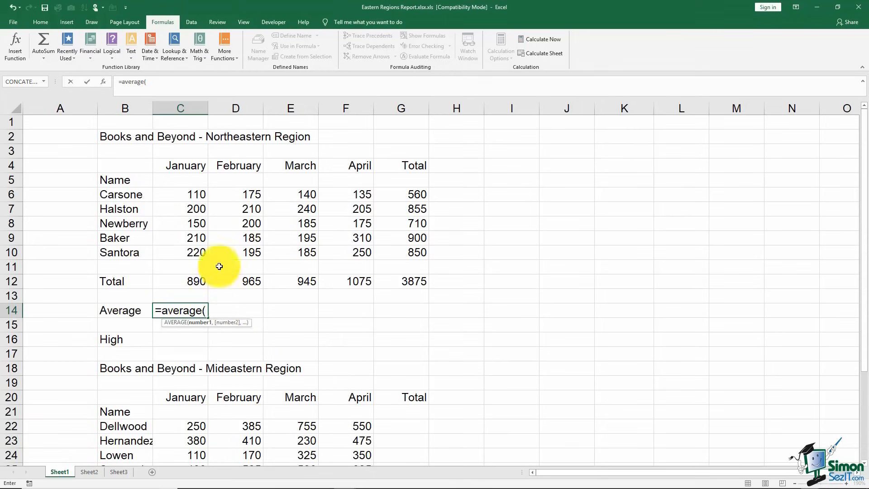
{"action": "left_click_drag", "start_coordinate": [190, 194], "coordinate": [195, 253]}
{"action": "key", "text": "Return"}
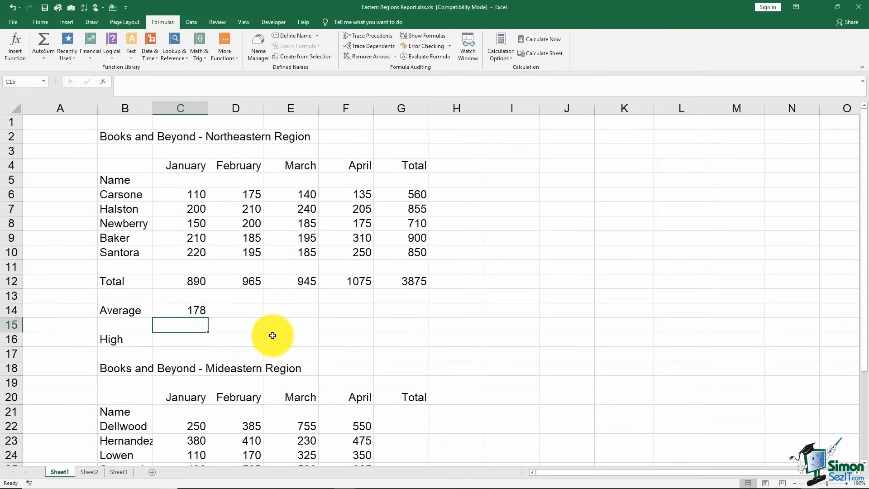
- Find the highest January value in C16 with the MAX function over C6:C10
{"action": "left_click", "coordinate": [188, 341]}
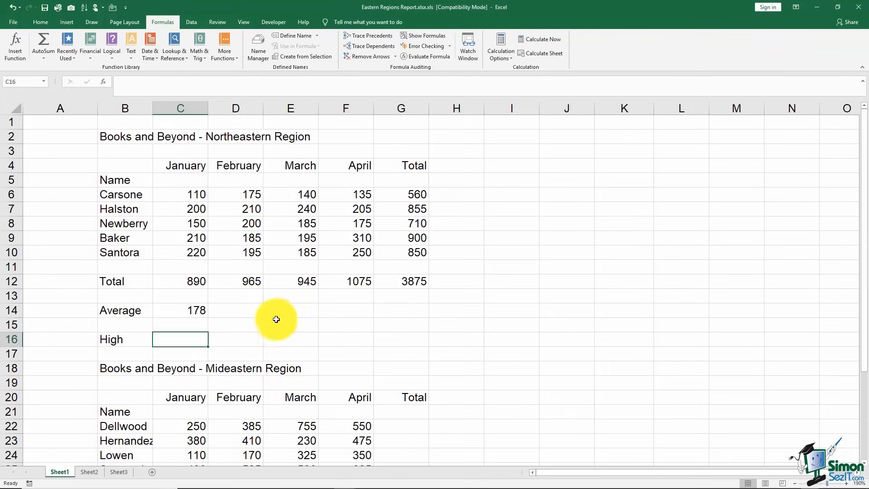
{"action": "left_click", "coordinate": [191, 197]}
{"action": "left_click_drag", "start_coordinate": [192, 214], "coordinate": [199, 250]}
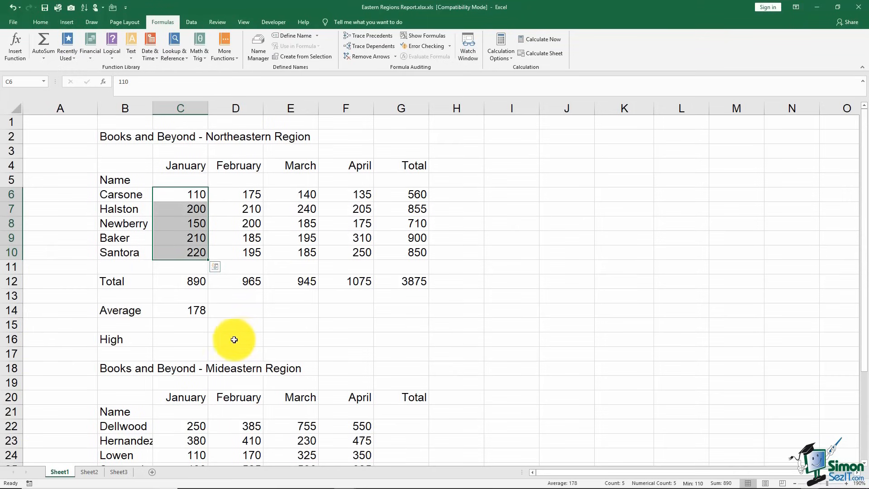
{"action": "left_click", "coordinate": [193, 340]}
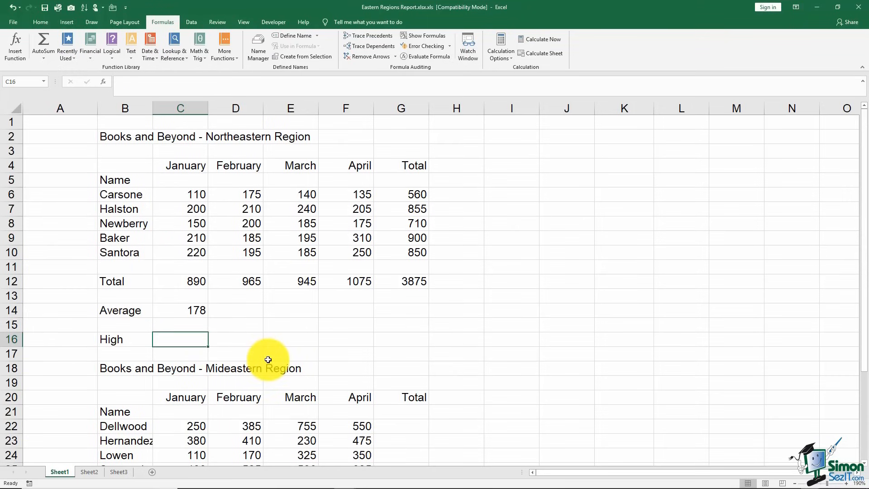
{"action": "type", "text": "=ma"}
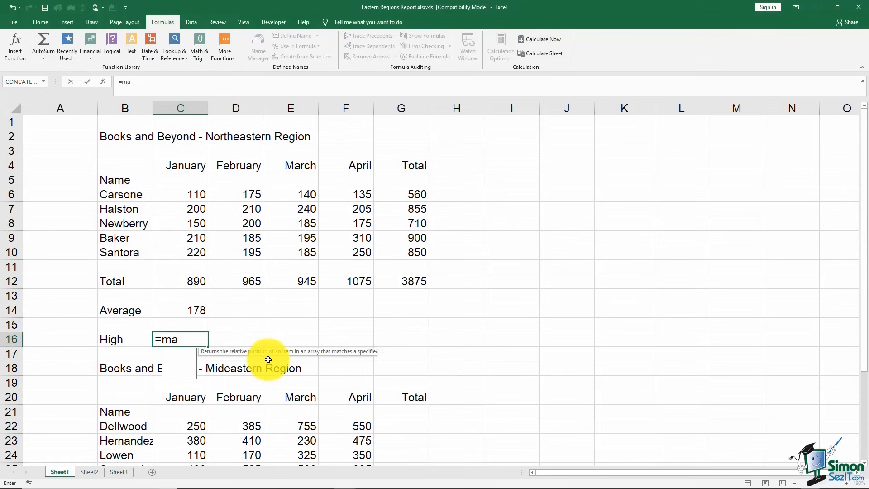
{"action": "type", "text": "x("}
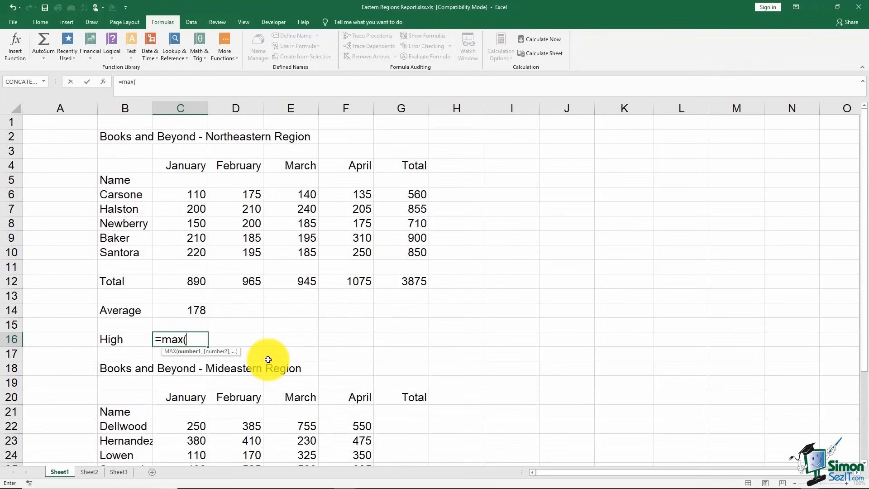
{"action": "left_click_drag", "start_coordinate": [176, 193], "coordinate": [186, 246]}
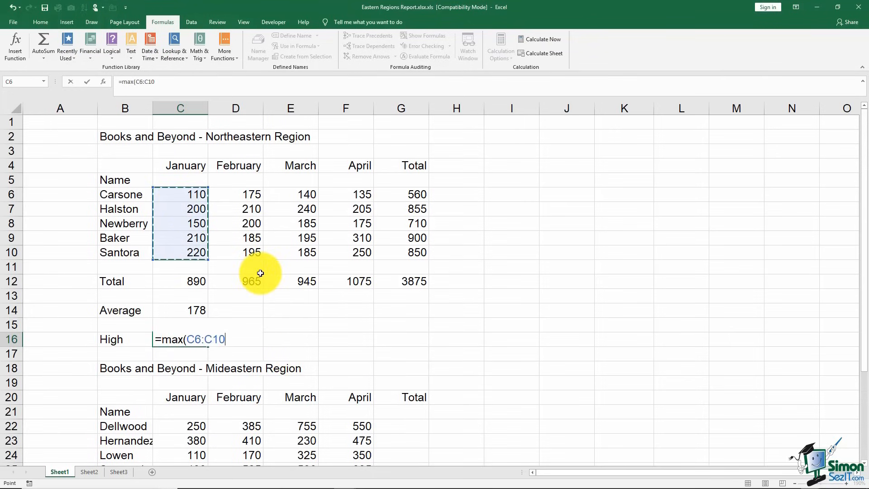
{"action": "key", "text": "Return"}
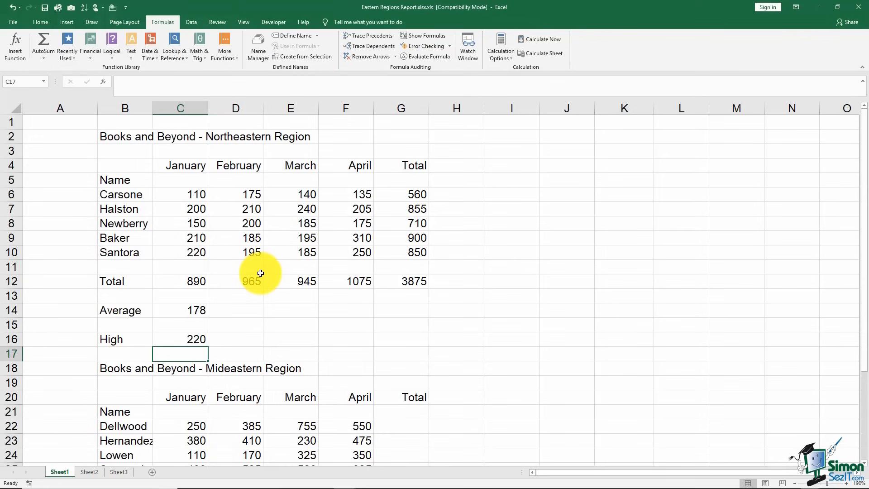
- Select the January values C6:C10 and remove Average and Count from the status bar's calculations
{"action": "left_click", "coordinate": [184, 310]}
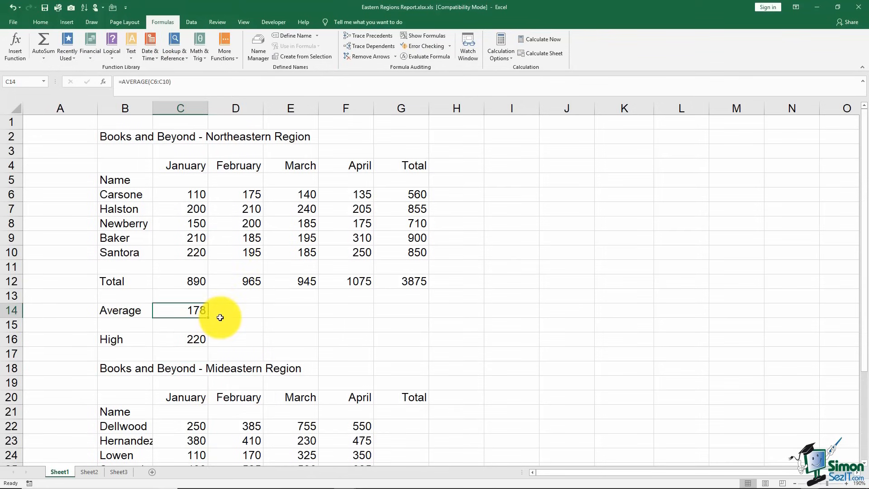
{"action": "left_click", "coordinate": [187, 196]}
{"action": "left_click_drag", "start_coordinate": [188, 204], "coordinate": [187, 252]}
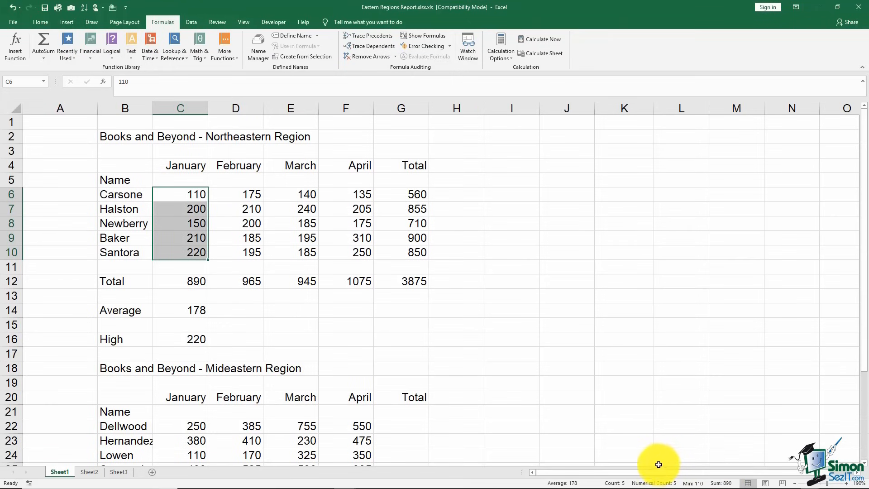
{"action": "right_click", "coordinate": [653, 486]}
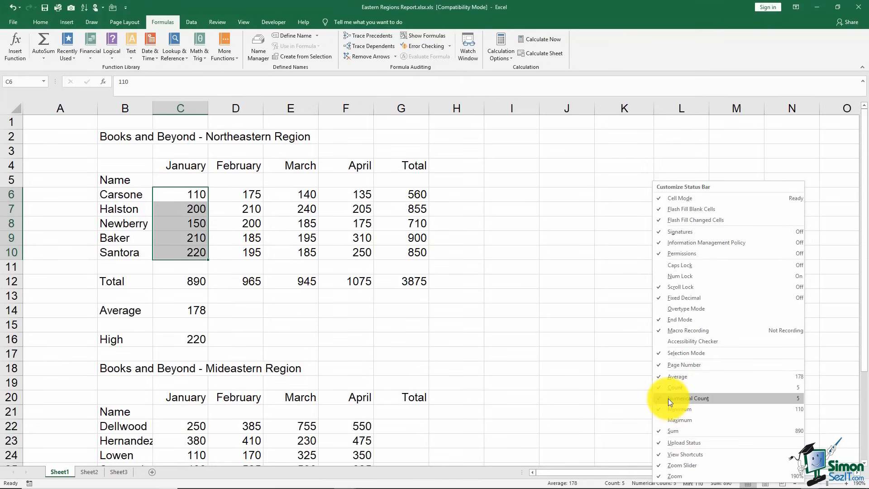
{"action": "left_click", "coordinate": [671, 387]}
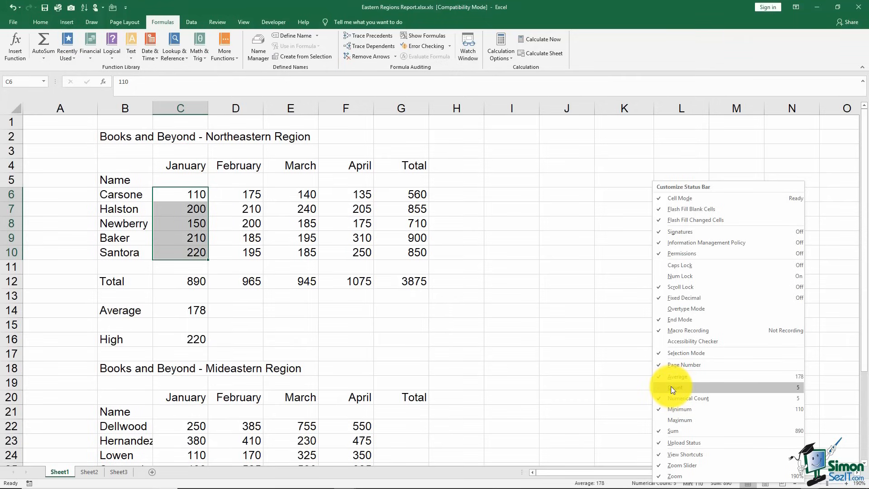
{"action": "left_click", "coordinate": [669, 376]}
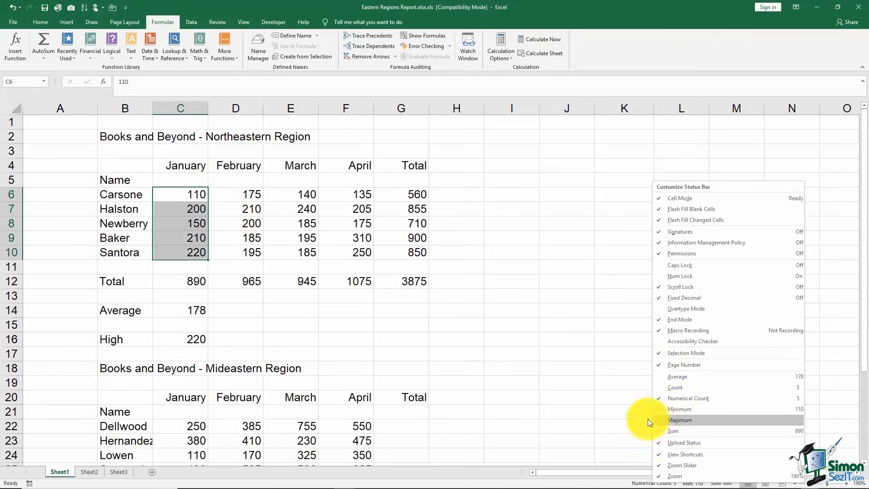
{"action": "key", "text": "Escape"}
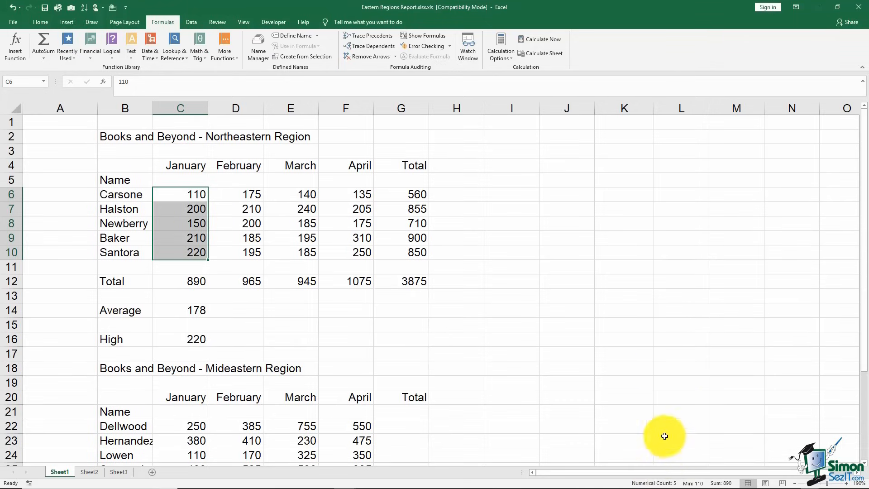
- Review the status bar customization options, and check the calculations displayed for the selection C6:C7
{"action": "right_click", "coordinate": [660, 480]}
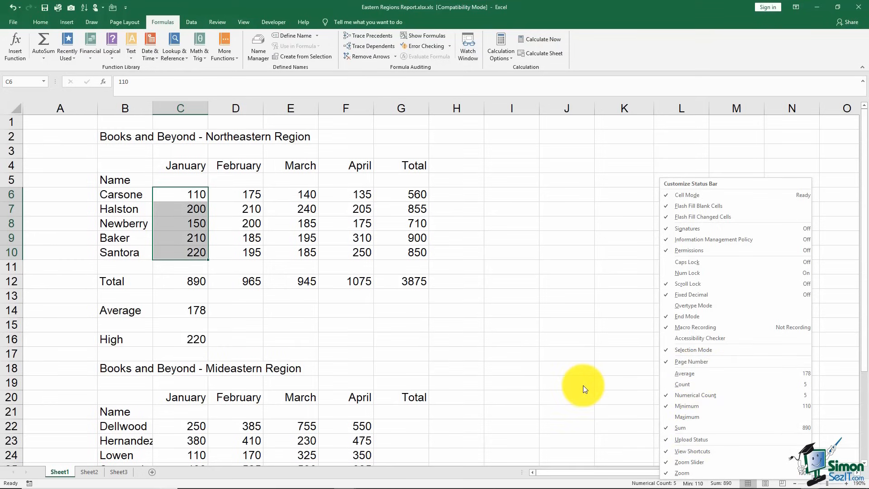
{"action": "left_click", "coordinate": [566, 383]}
{"action": "double_click", "coordinate": [201, 199]}
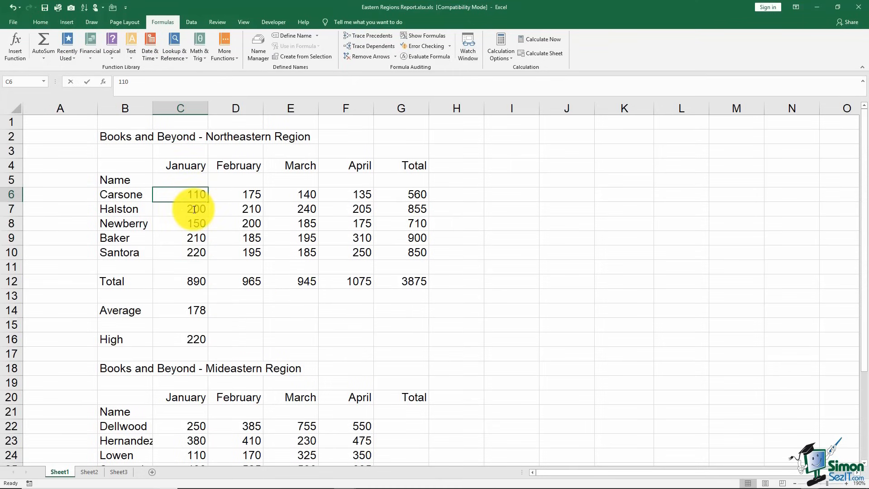
{"action": "left_click_drag", "start_coordinate": [194, 195], "coordinate": [200, 209]}
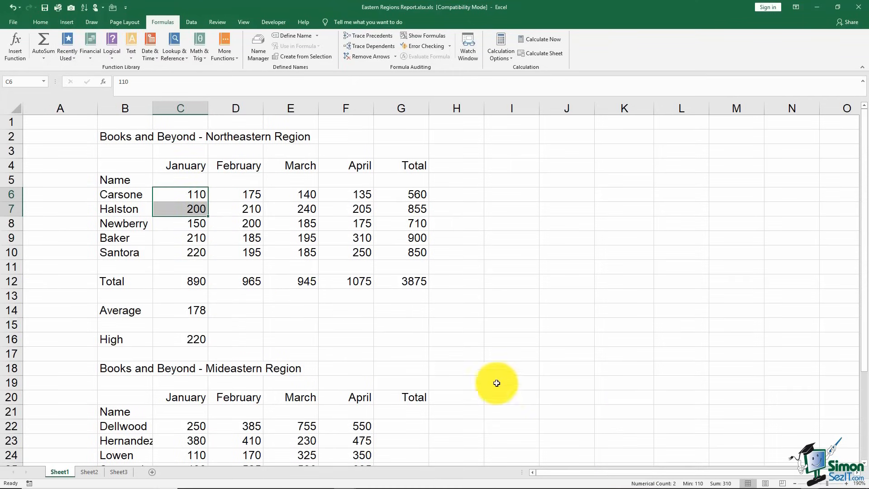
{"action": "left_click", "coordinate": [249, 310]}
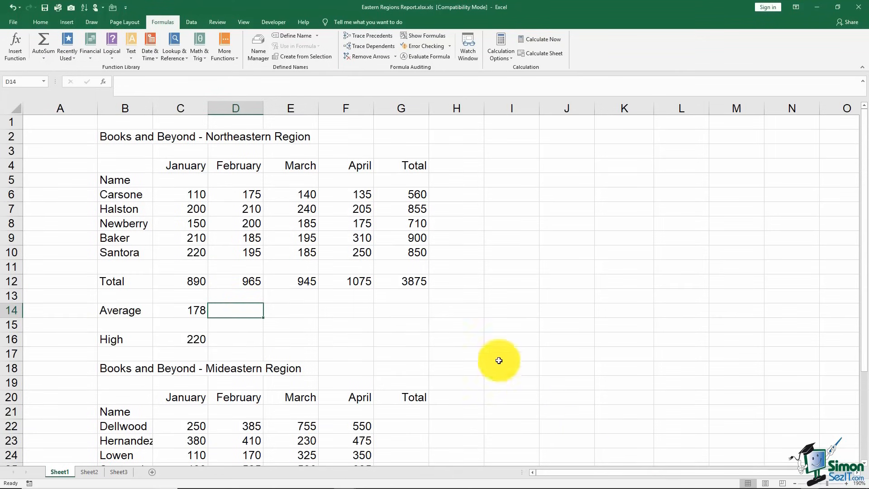
- Clear the January total in C12 and open Insert Function for that cell with the All category selected
{"action": "left_click", "coordinate": [195, 282]}
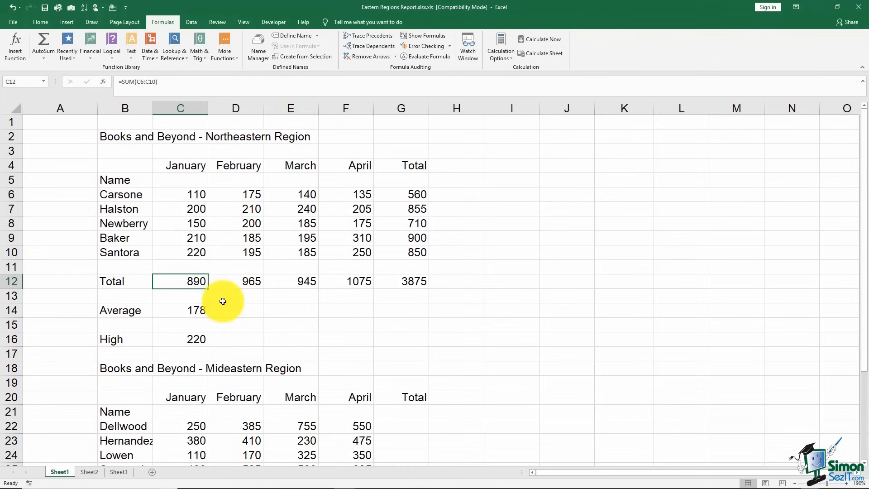
{"action": "key", "text": "Delete"}
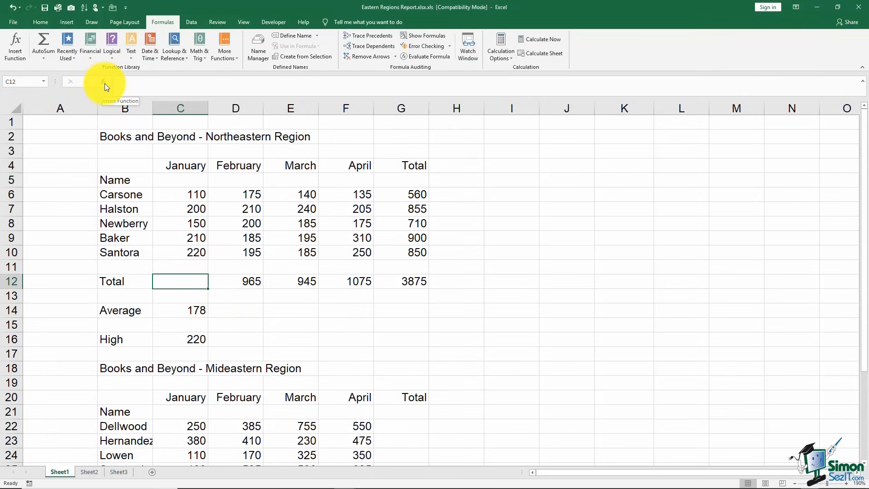
{"action": "left_click", "coordinate": [17, 45]}
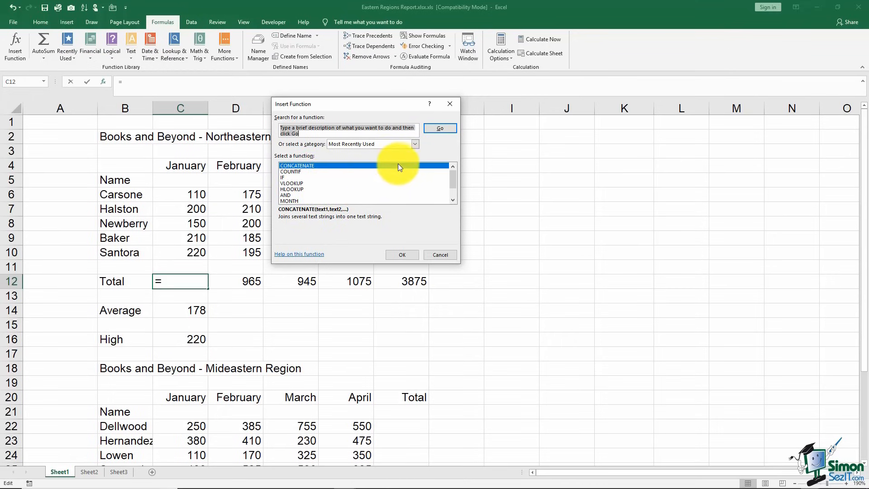
{"action": "left_click", "coordinate": [415, 144]}
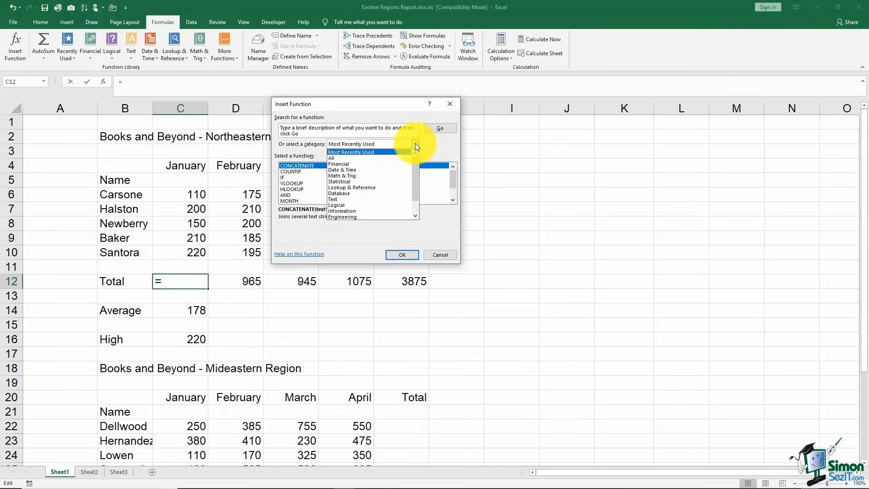
{"action": "left_click", "coordinate": [336, 158]}
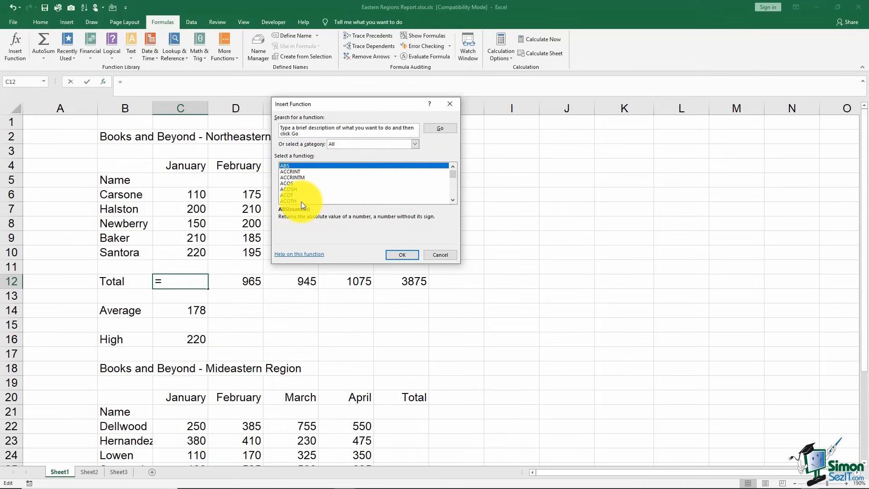
{"action": "left_click", "coordinate": [414, 144]}
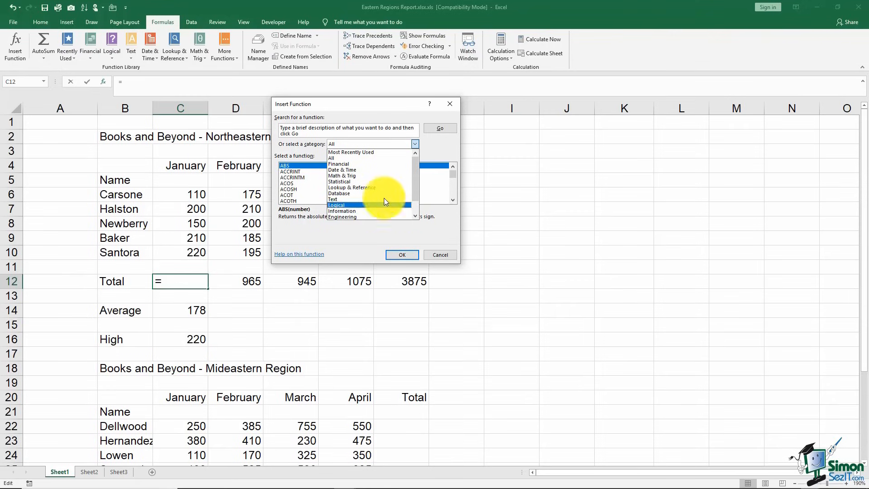
{"action": "left_click", "coordinate": [365, 158]}
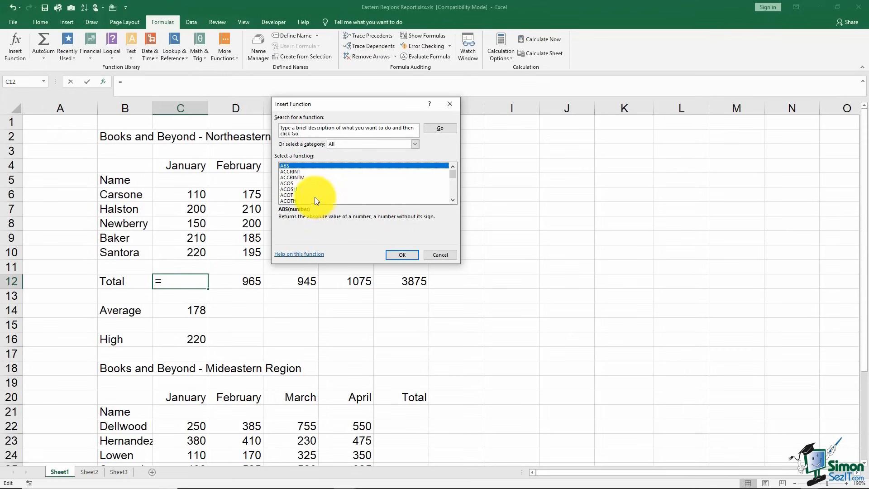
- Read the descriptions of the ACOSH and AVERAGE functions in the full function list
{"action": "left_click", "coordinate": [297, 188]}
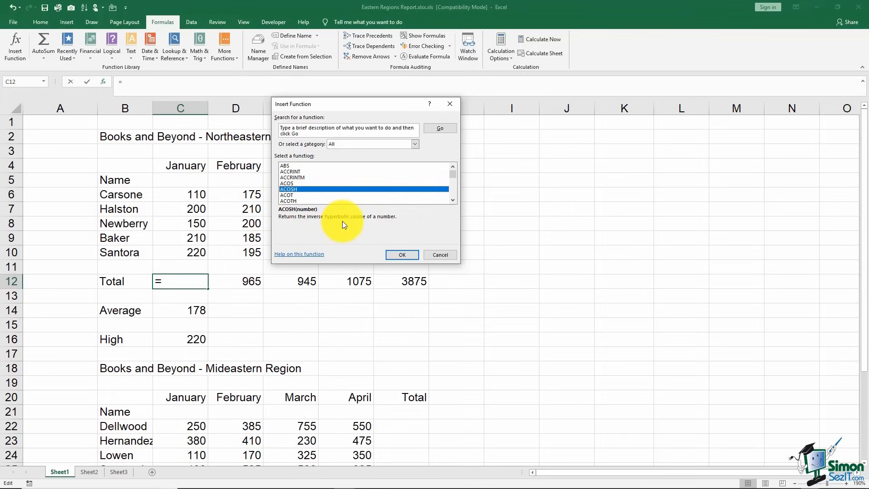
{"action": "left_click", "coordinate": [452, 201]}
{"action": "left_click", "coordinate": [452, 201]}
{"action": "left_click", "coordinate": [453, 201]}
{"action": "left_click", "coordinate": [452, 201]}
{"action": "left_click", "coordinate": [452, 201]}
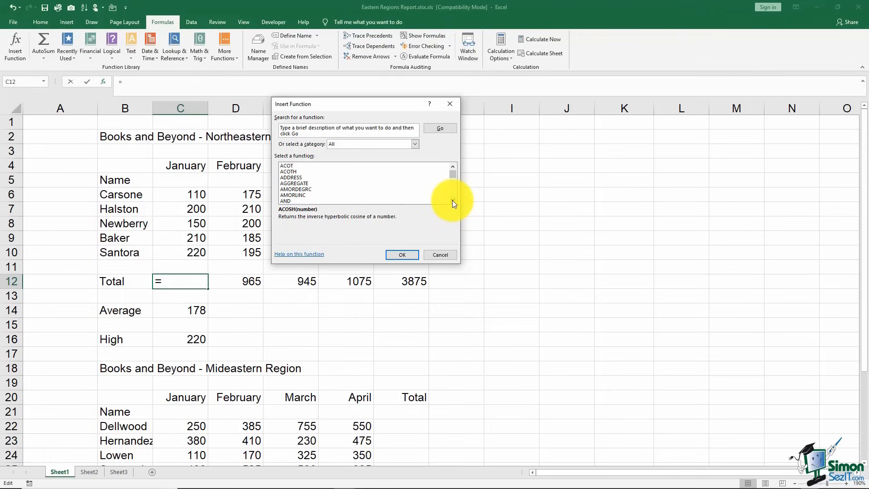
{"action": "left_click", "coordinate": [452, 201]}
{"action": "left_click", "coordinate": [452, 201]}
{"action": "left_click", "coordinate": [452, 201]}
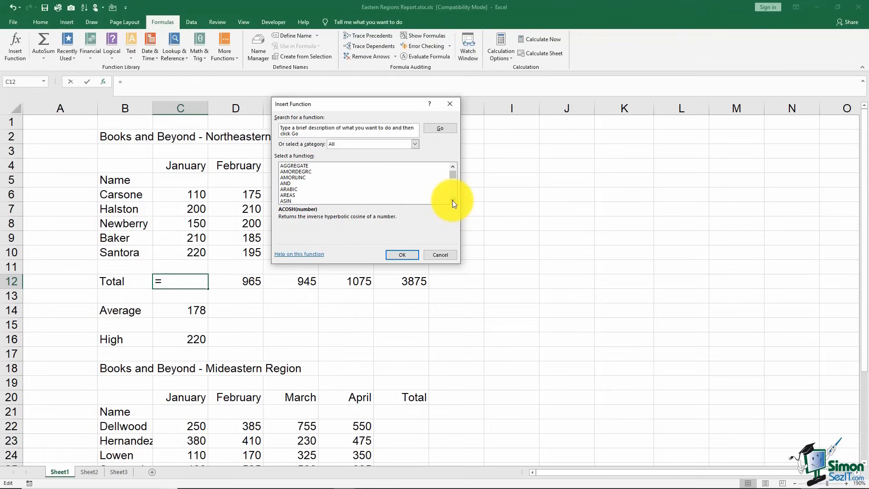
{"action": "left_click", "coordinate": [452, 201]}
{"action": "left_click", "coordinate": [452, 201]}
{"action": "left_click", "coordinate": [453, 201]}
{"action": "left_click", "coordinate": [453, 201]}
{"action": "left_click", "coordinate": [452, 201]}
{"action": "left_click", "coordinate": [452, 201]}
{"action": "left_click", "coordinate": [453, 201]}
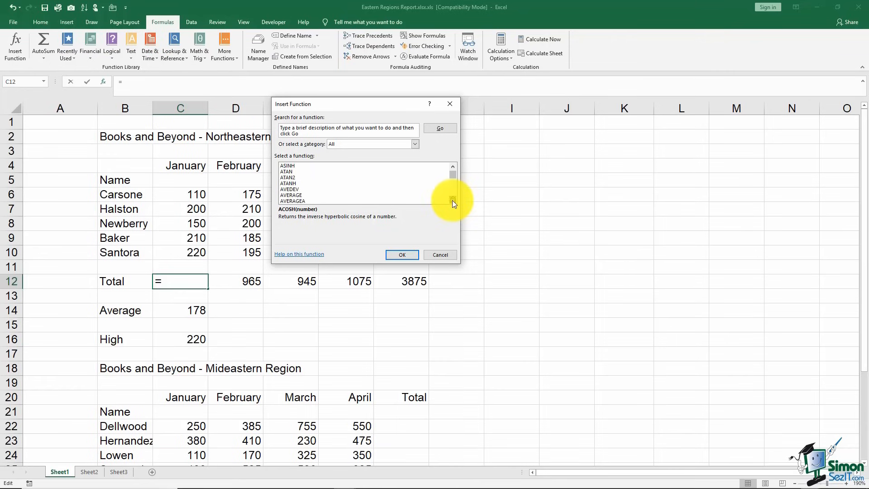
{"action": "left_click", "coordinate": [453, 201]}
{"action": "left_click", "coordinate": [453, 201]}
{"action": "left_click", "coordinate": [301, 183]}
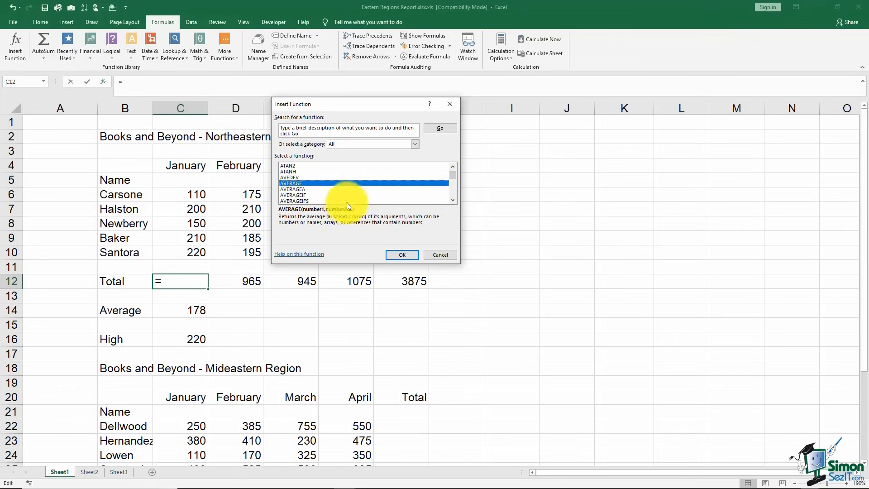
- Find the AVERAGEIF function in the list and read its arguments and description
{"action": "left_click", "coordinate": [452, 201]}
{"action": "left_click", "coordinate": [452, 201]}
{"action": "left_click", "coordinate": [453, 201]}
{"action": "left_click", "coordinate": [452, 202]}
{"action": "left_click", "coordinate": [453, 201]}
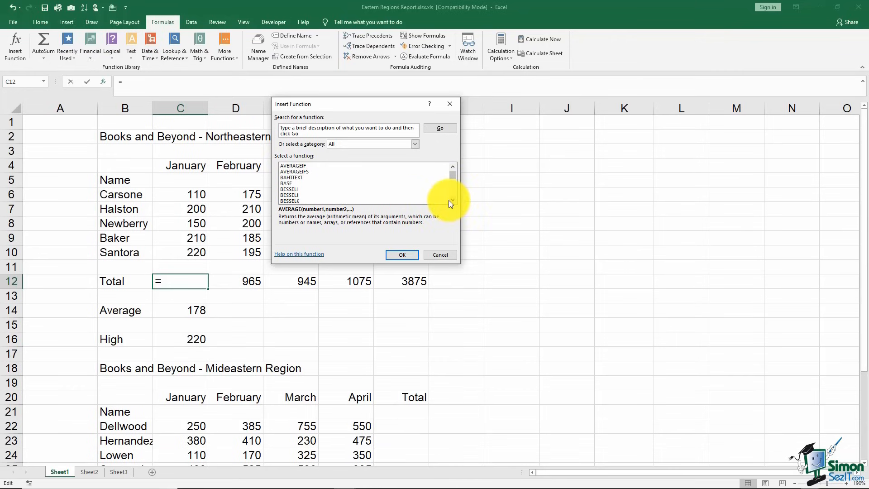
{"action": "left_click", "coordinate": [306, 165]}
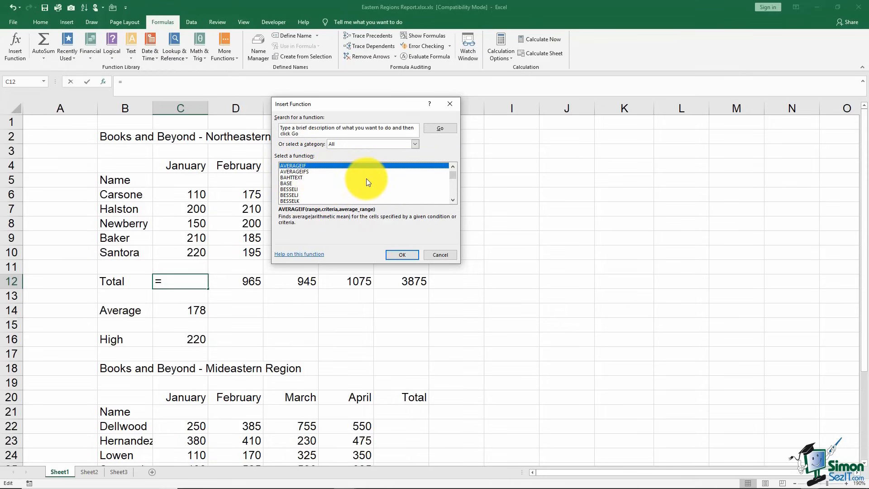
- Find the CONCATENATE function further down the list and read its description
{"action": "left_click", "coordinate": [451, 200]}
{"action": "left_click", "coordinate": [451, 200]}
{"action": "left_click", "coordinate": [451, 200]}
{"action": "left_click", "coordinate": [451, 200]}
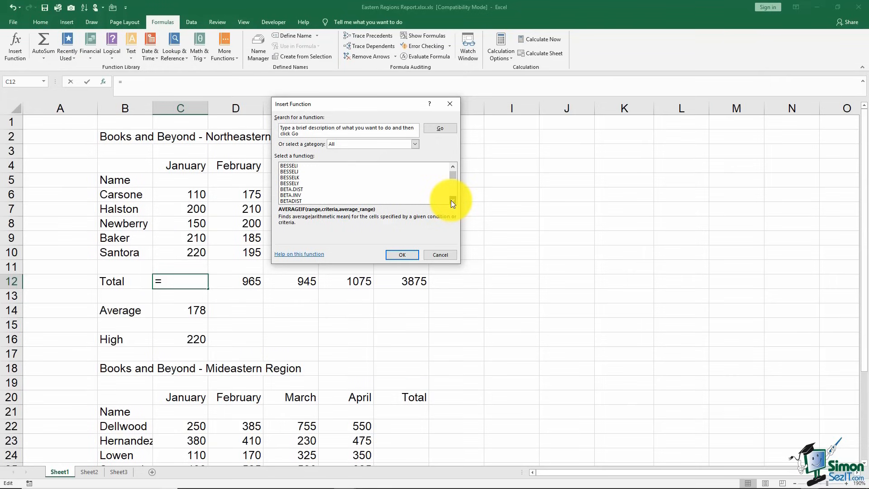
{"action": "left_click", "coordinate": [451, 200]}
{"action": "left_click", "coordinate": [451, 200]}
{"action": "left_click", "coordinate": [451, 200]}
{"action": "left_click", "coordinate": [451, 200]}
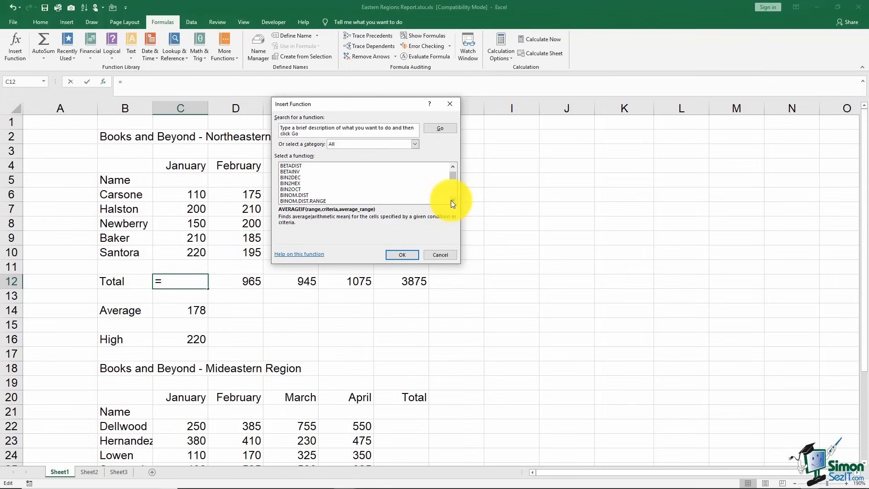
{"action": "scroll", "coordinate": [451, 203], "scroll_direction": "down", "scroll_amount": 4}
{"action": "scroll", "coordinate": [451, 200], "scroll_direction": "down", "scroll_amount": 4}
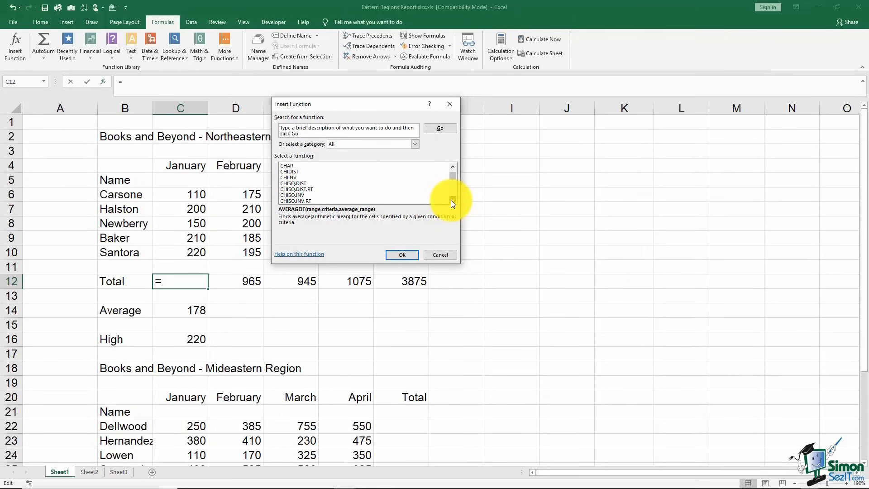
{"action": "scroll", "coordinate": [451, 203], "scroll_direction": "down", "scroll_amount": 2}
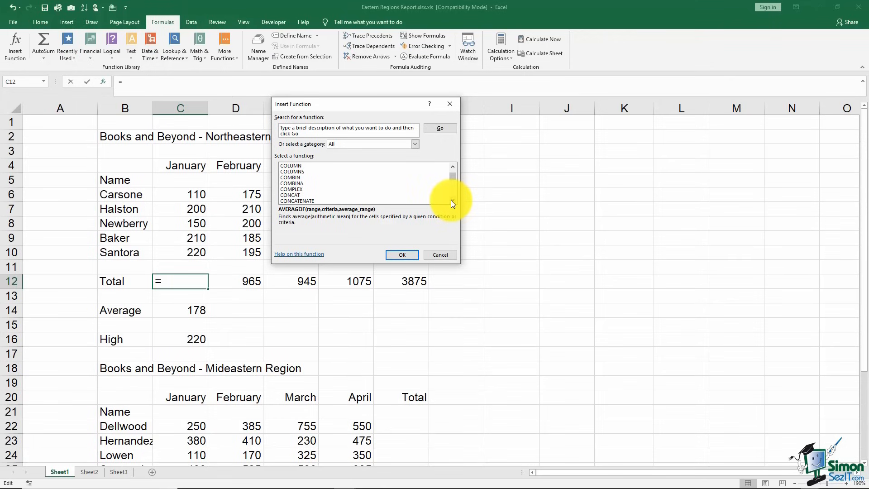
{"action": "left_click", "coordinate": [314, 201]}
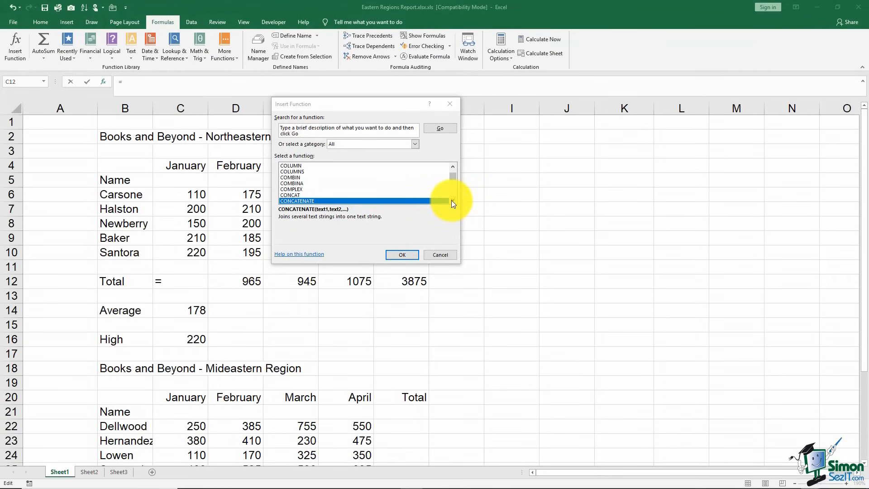
- Examine the counting functions COUNT, COUNTBLANK and COUNTIF and read their descriptions
{"action": "left_click", "coordinate": [453, 203]}
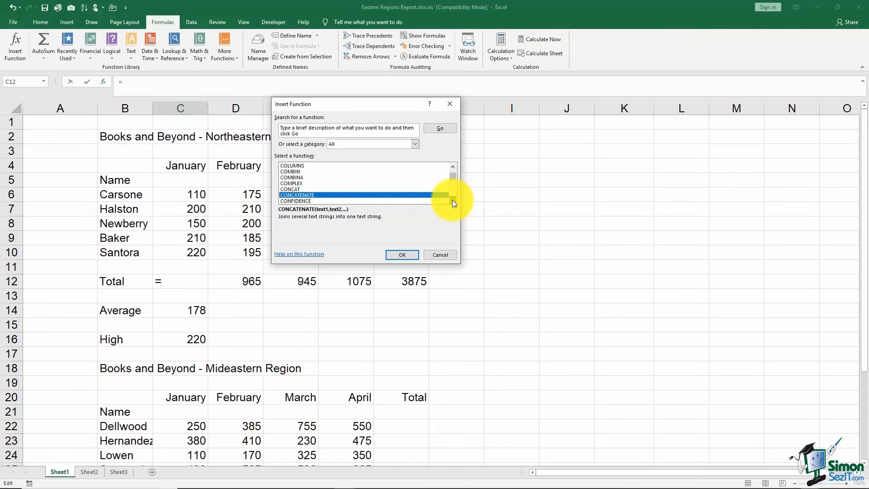
{"action": "left_click", "coordinate": [453, 202]}
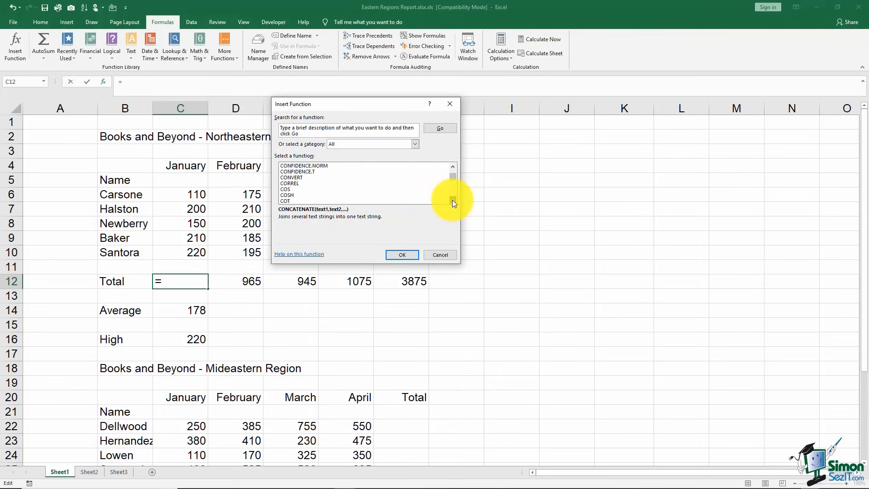
{"action": "left_click", "coordinate": [453, 202]}
{"action": "left_click", "coordinate": [454, 203]}
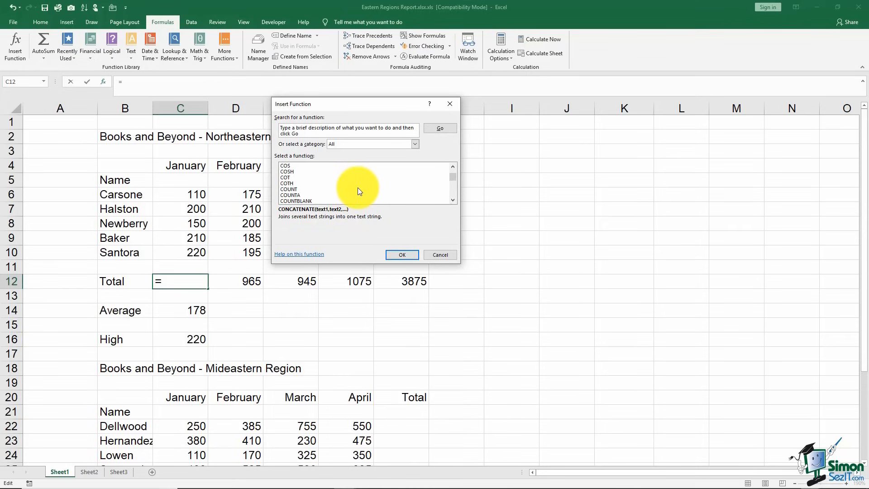
{"action": "left_click", "coordinate": [298, 191]}
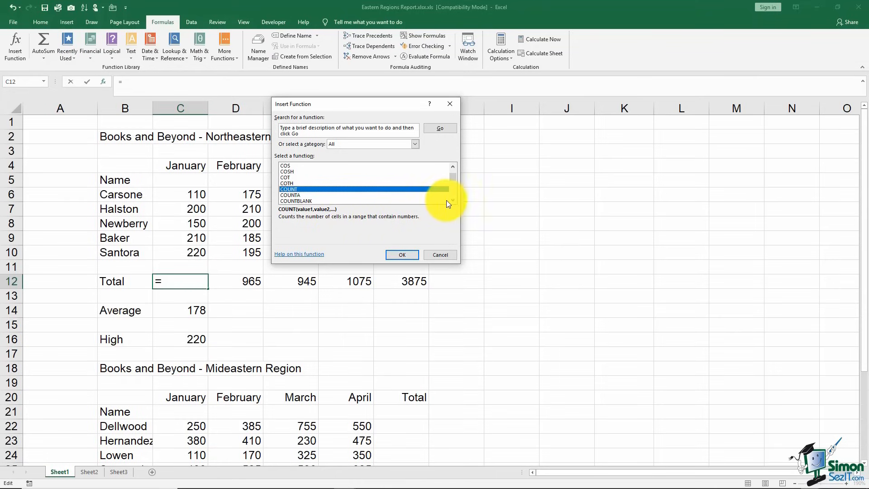
{"action": "left_click", "coordinate": [316, 201]}
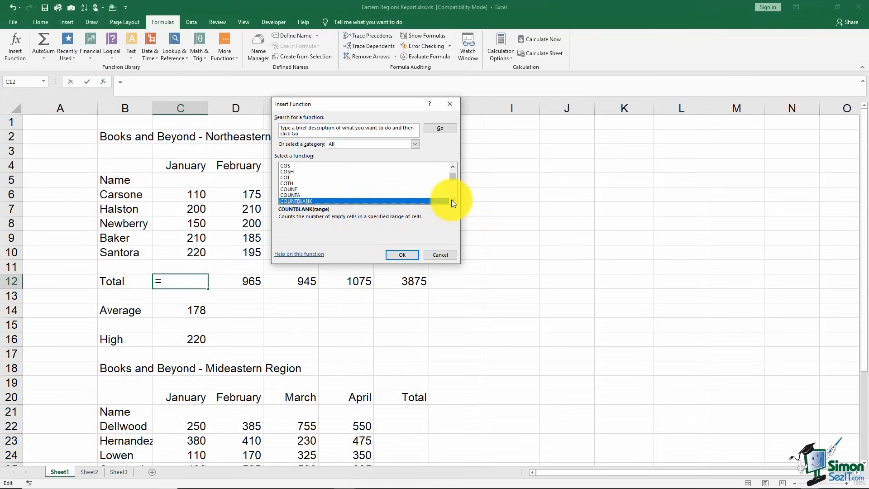
{"action": "scroll", "coordinate": [453, 203], "scroll_direction": "down", "scroll_amount": 4}
{"action": "left_click", "coordinate": [299, 183]}
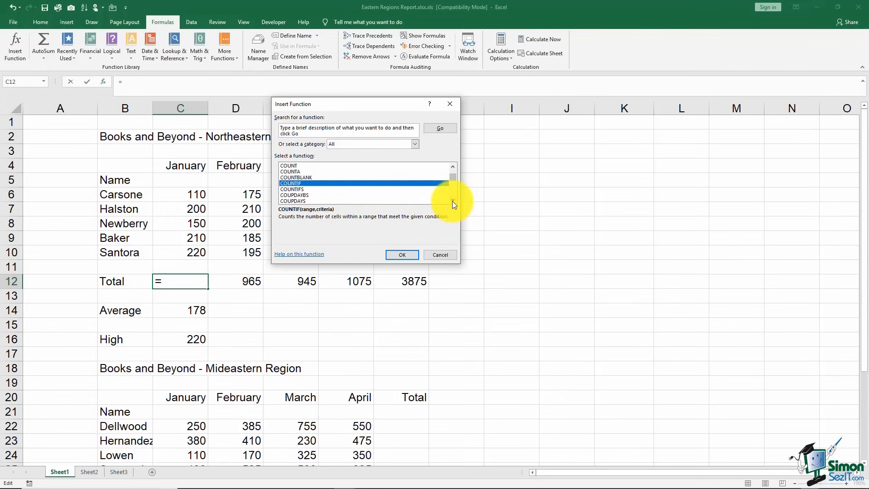
- Find the IF function in the list and read its arguments and description
{"action": "scroll", "coordinate": [453, 201], "scroll_direction": "down", "scroll_amount": 3}
{"action": "scroll", "coordinate": [453, 201], "scroll_direction": "down", "scroll_amount": 7}
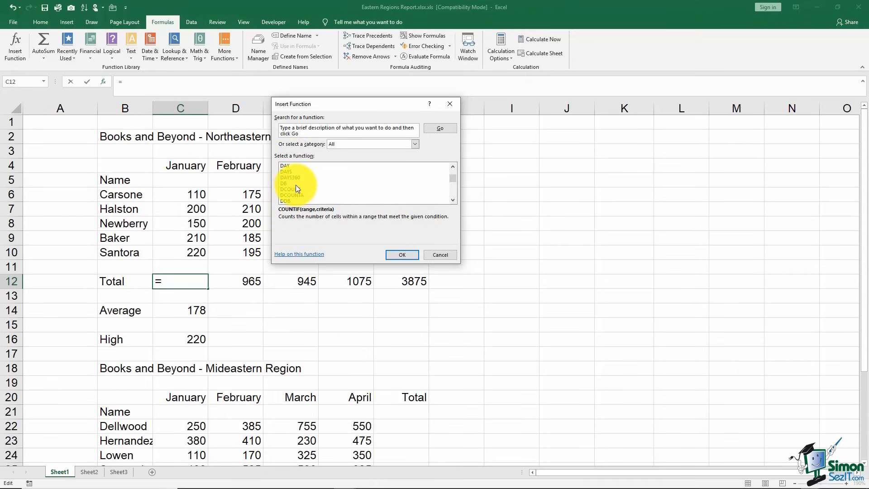
{"action": "scroll", "coordinate": [452, 203], "scroll_direction": "down", "scroll_amount": 4}
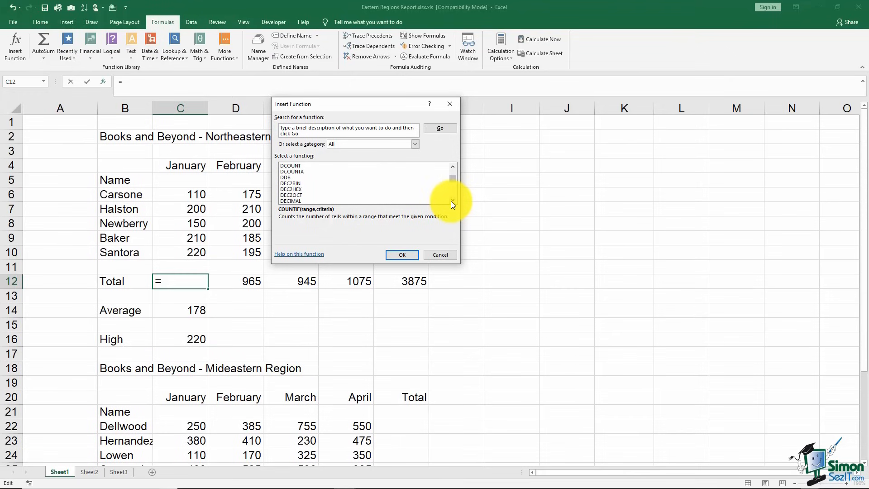
{"action": "scroll", "coordinate": [453, 201], "scroll_direction": "down", "scroll_amount": 10}
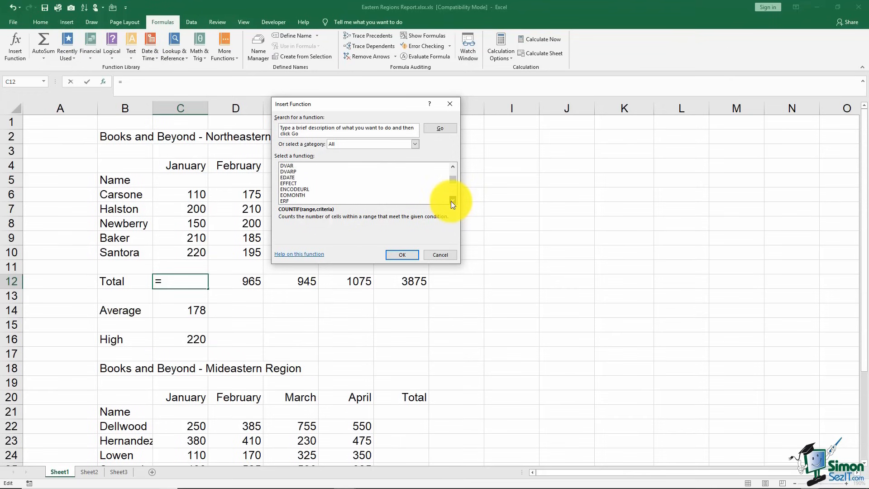
{"action": "left_click", "coordinate": [453, 201]}
{"action": "left_click", "coordinate": [452, 201]}
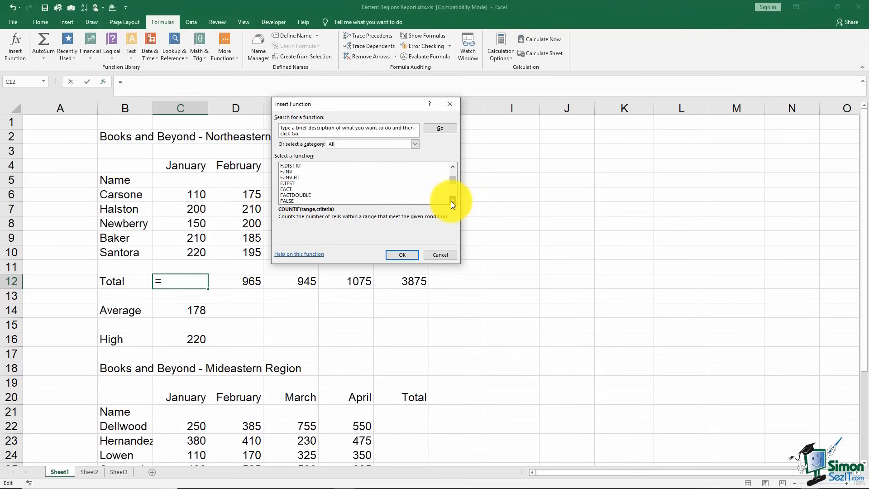
{"action": "left_click", "coordinate": [452, 201]}
{"action": "scroll", "coordinate": [451, 201], "scroll_direction": "down", "scroll_amount": 3}
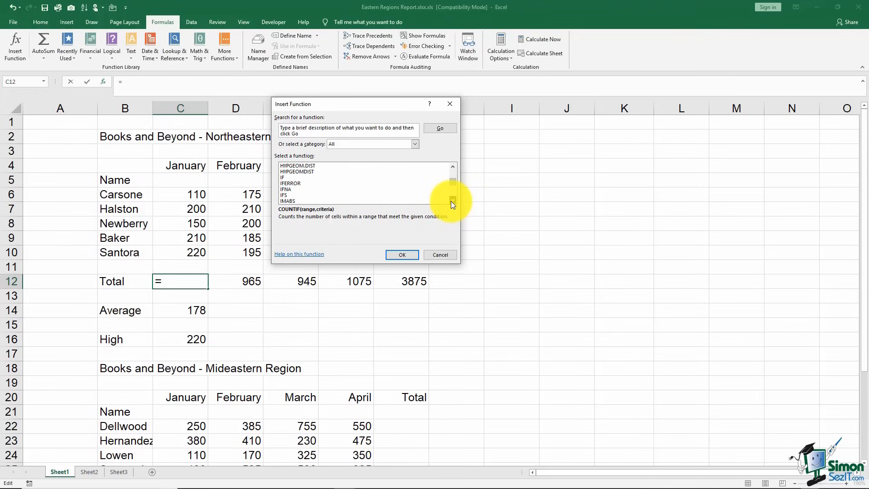
{"action": "left_click", "coordinate": [283, 177]}
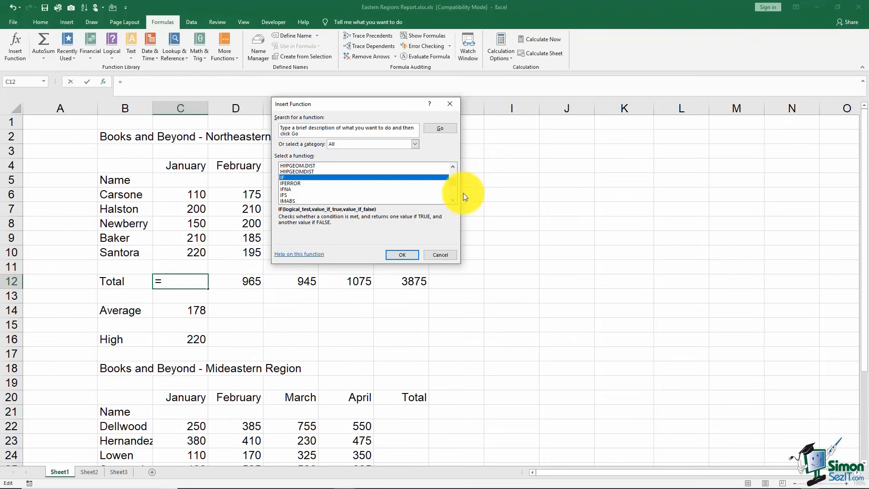
- Find the SUM function in the full function list and choose it for the January total
{"action": "scroll", "coordinate": [452, 200], "scroll_direction": "down", "scroll_amount": 5}
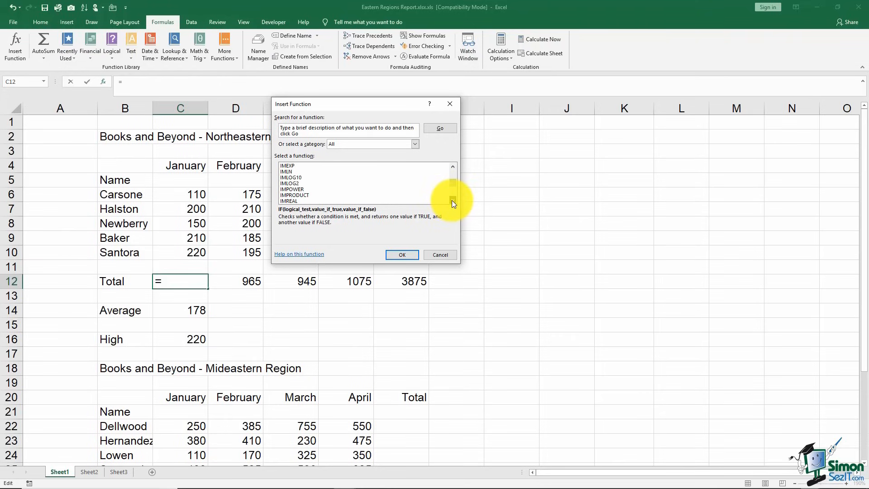
{"action": "left_click", "coordinate": [452, 200]}
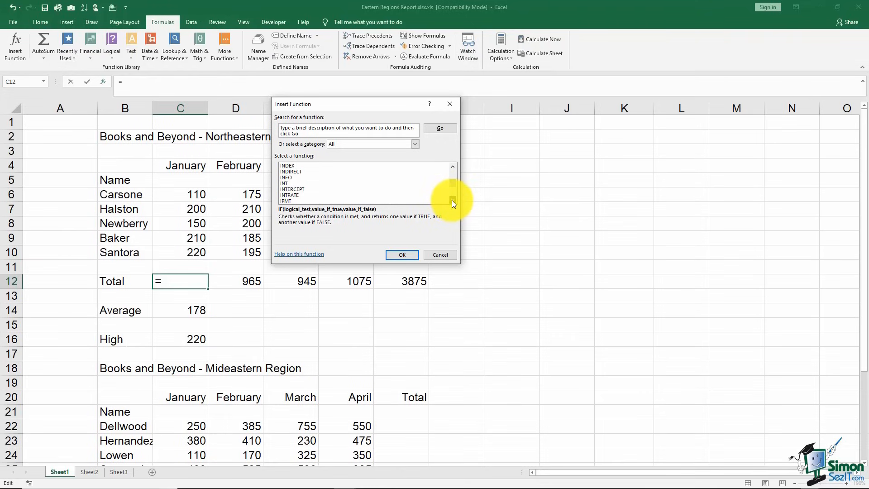
{"action": "left_click", "coordinate": [452, 202]}
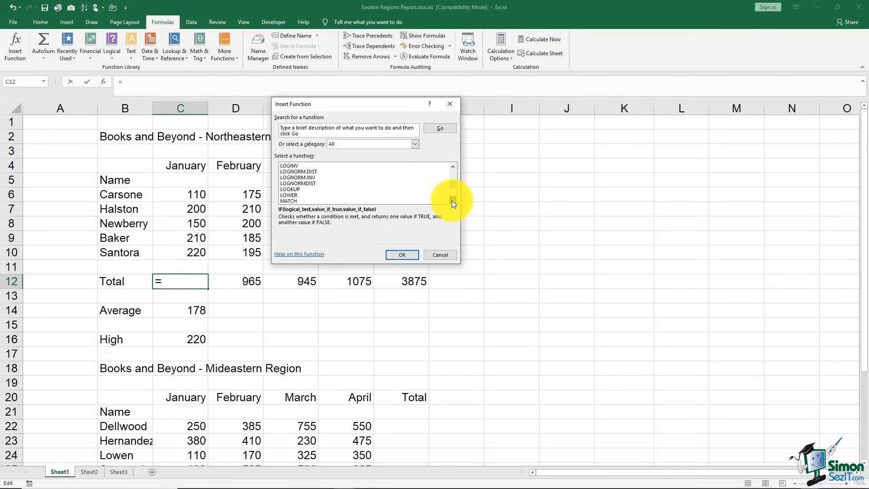
{"action": "left_click", "coordinate": [452, 201]}
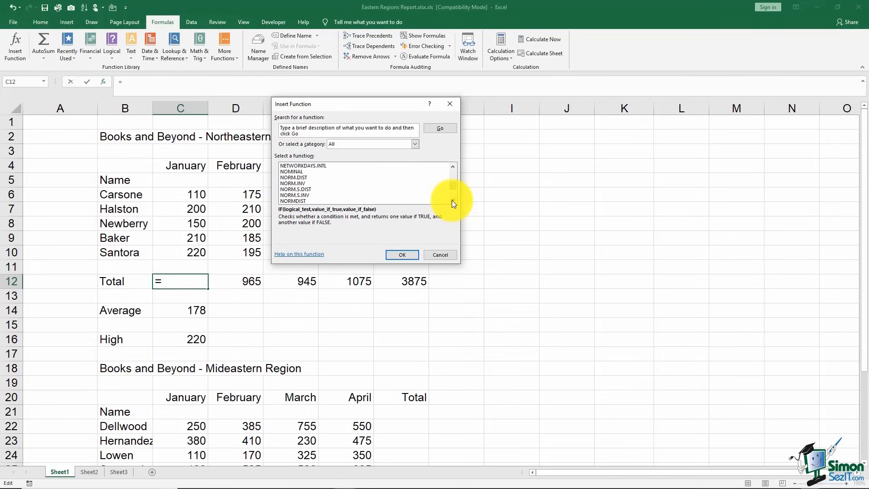
{"action": "scroll", "coordinate": [452, 202], "scroll_direction": "down", "scroll_amount": 6}
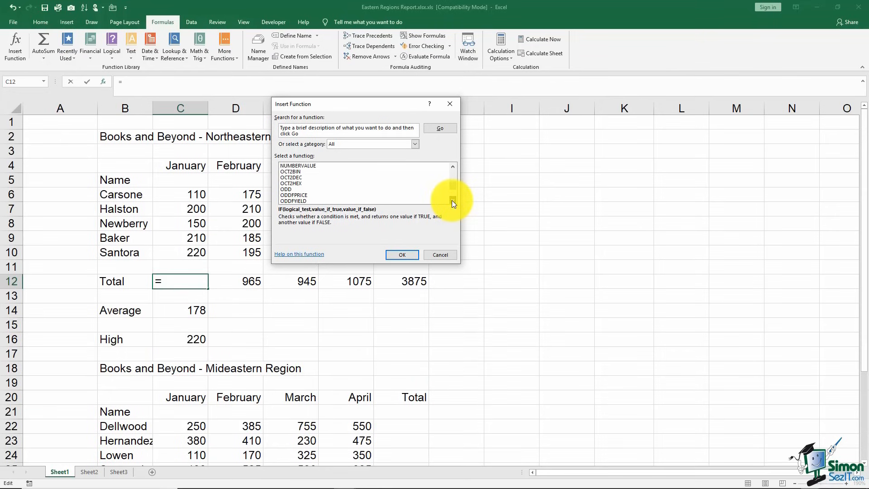
{"action": "left_click", "coordinate": [452, 201]}
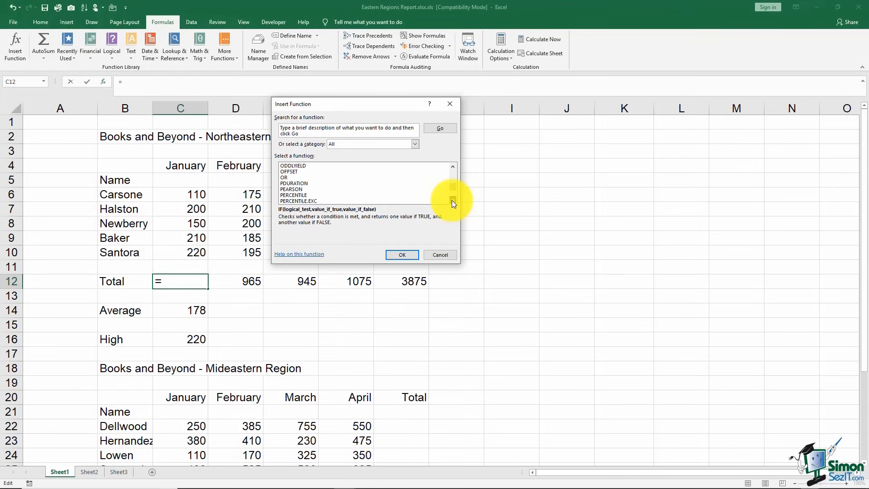
{"action": "left_click", "coordinate": [453, 201]}
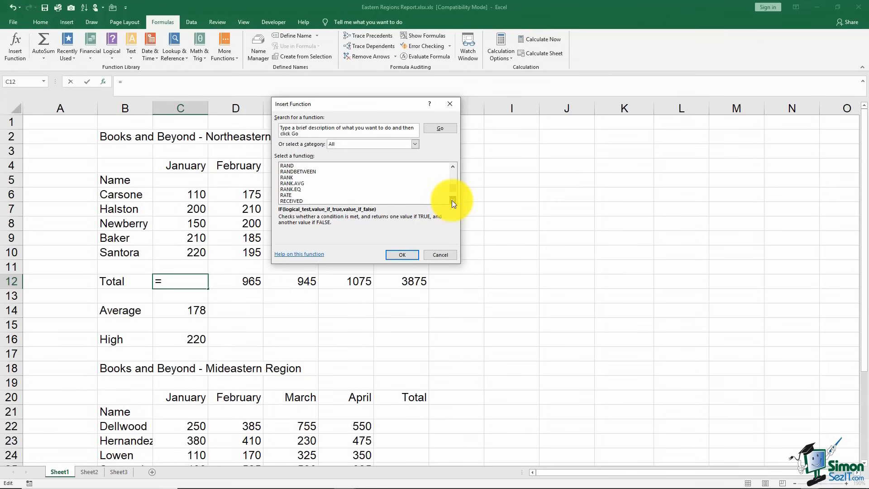
{"action": "left_click", "coordinate": [453, 201]}
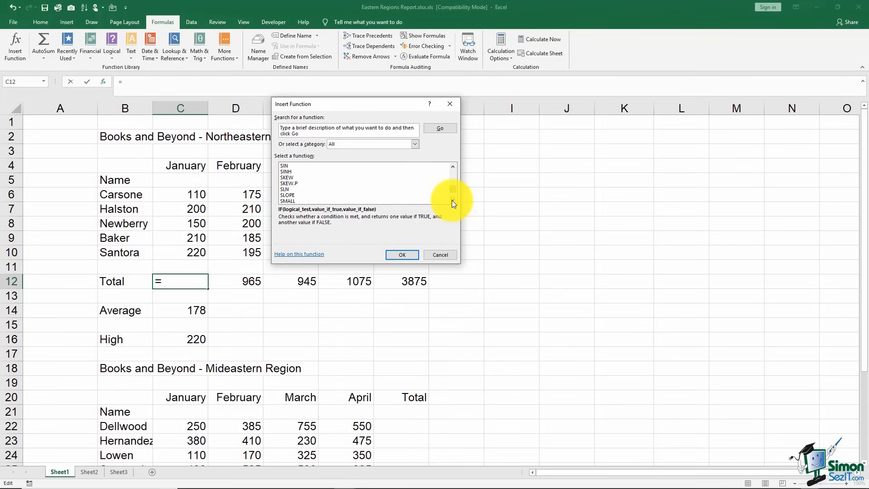
{"action": "left_click", "coordinate": [452, 201]}
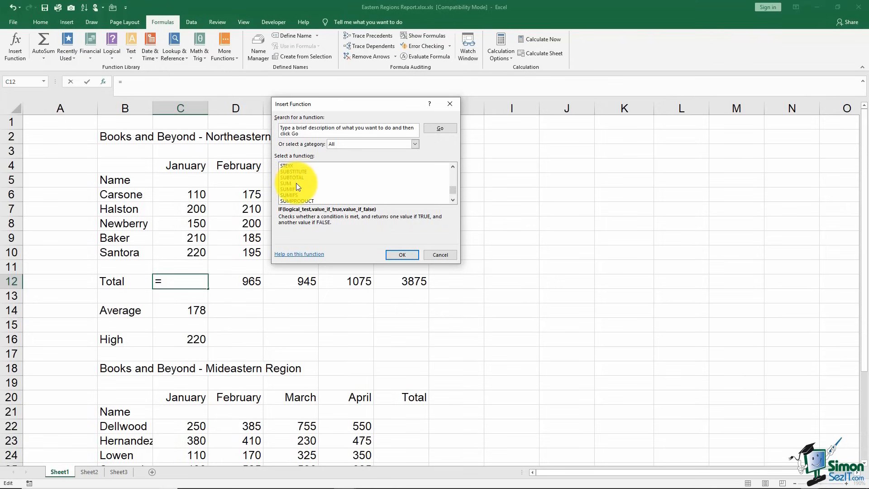
{"action": "left_click", "coordinate": [296, 183]}
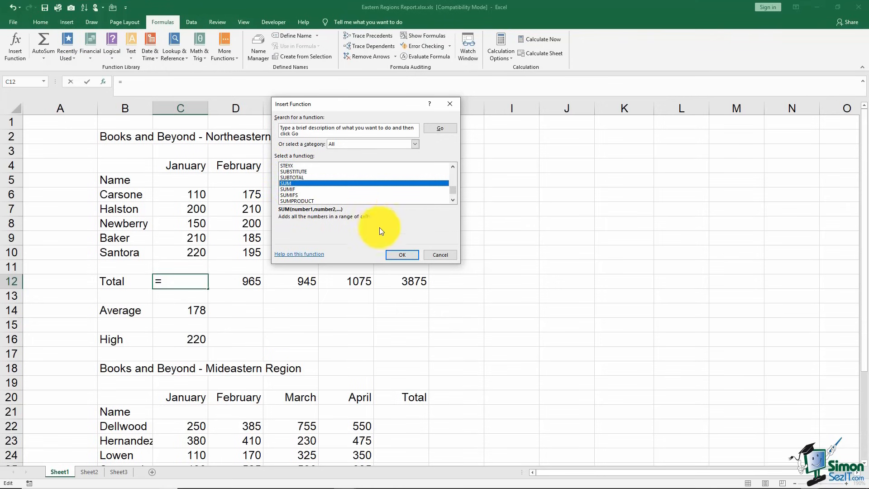
{"action": "left_click", "coordinate": [399, 255]}
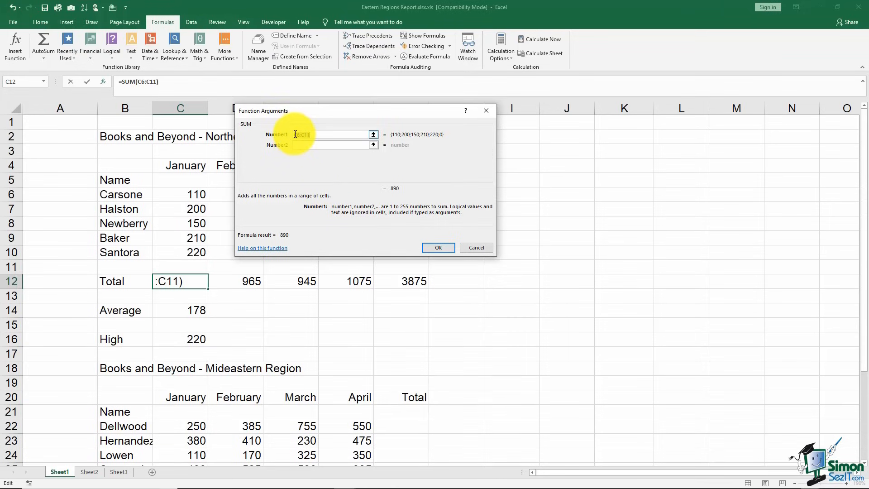
- Set the first SUM argument to C6:C10, insert the January total and check its formula in the cell
{"action": "left_click_drag", "start_coordinate": [294, 135], "coordinate": [313, 135]}
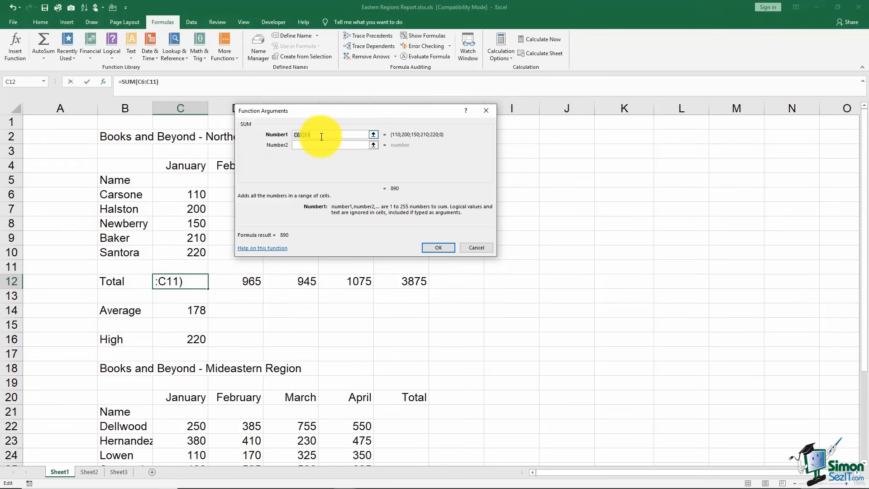
{"action": "left_click", "coordinate": [322, 137]}
{"action": "key", "text": "BackSpace"}
{"action": "type", "text": "0"}
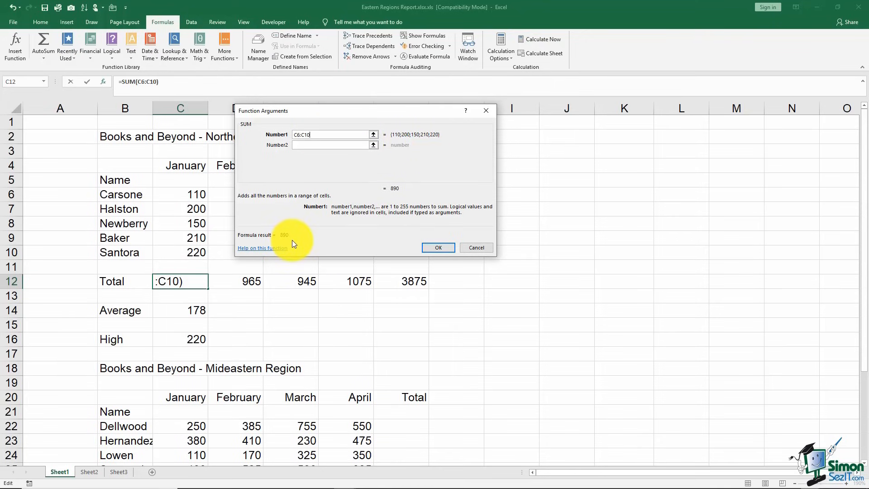
{"action": "left_click", "coordinate": [304, 145]}
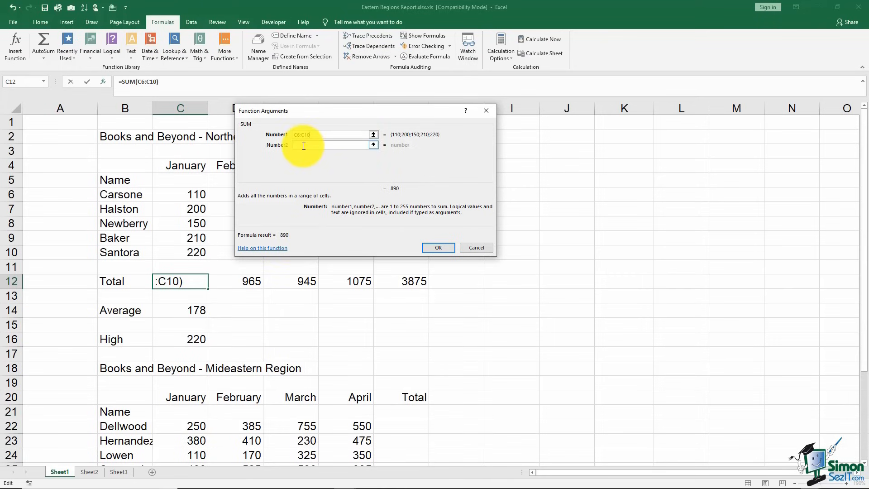
{"action": "left_click", "coordinate": [439, 248]}
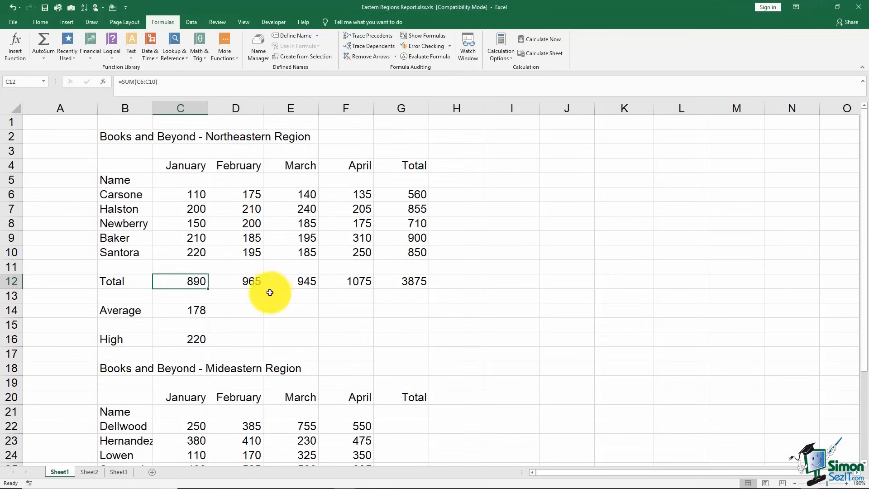
{"action": "key", "text": "F2"}
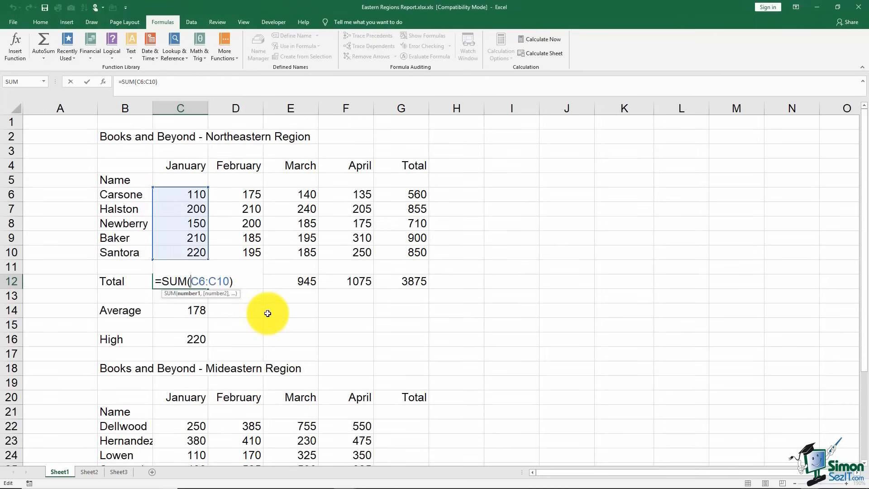
{"action": "key", "text": "Escape"}
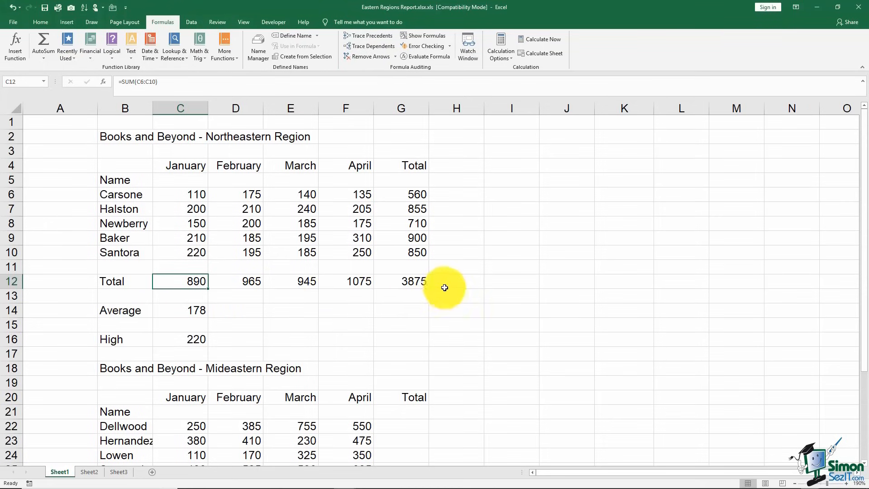
- Start a SUM function in cell H12, choosing it from the functions beginning with S
{"action": "left_click", "coordinate": [468, 280]}
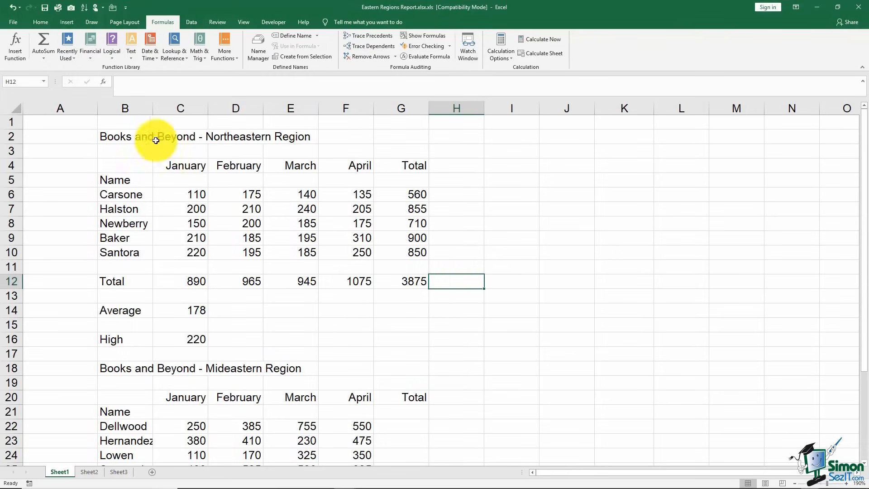
{"action": "left_click", "coordinate": [21, 46]}
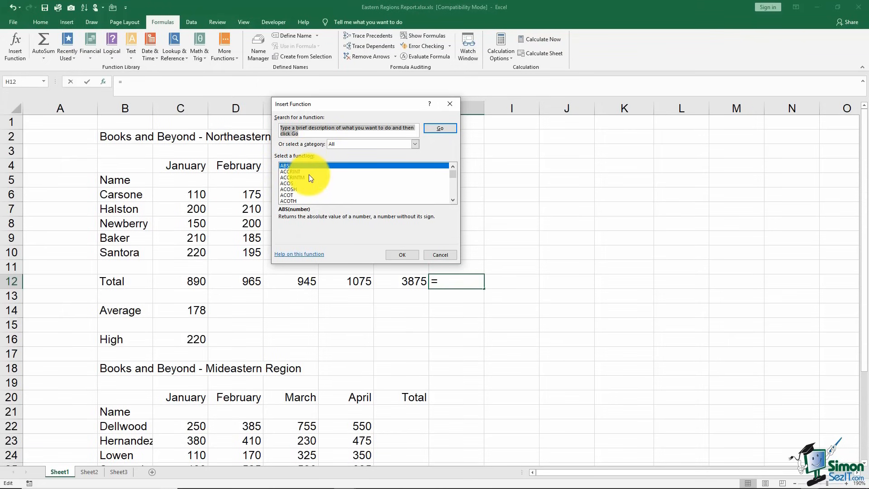
{"action": "left_click", "coordinate": [298, 185]}
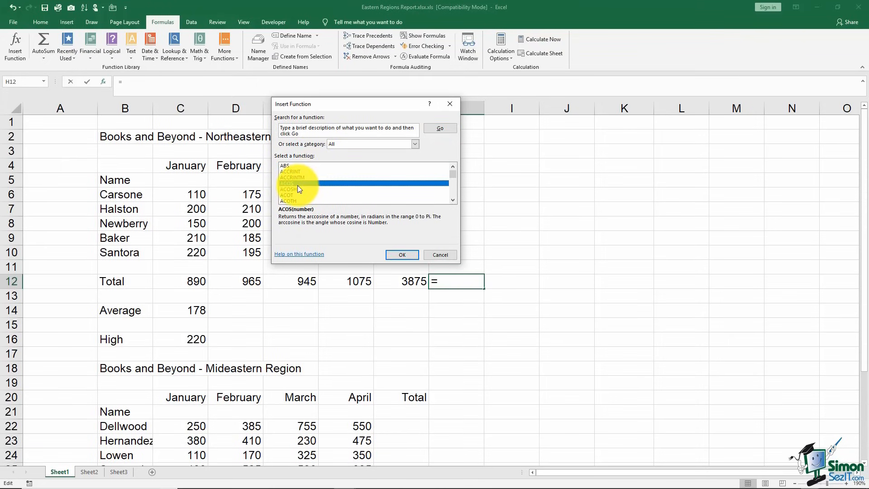
{"action": "key", "text": "s"}
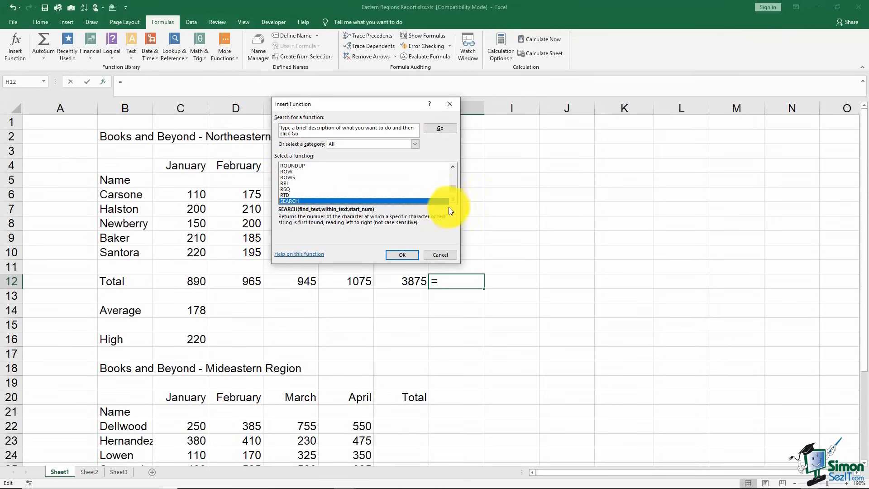
{"action": "scroll", "coordinate": [450, 200], "scroll_direction": "down", "scroll_amount": 5}
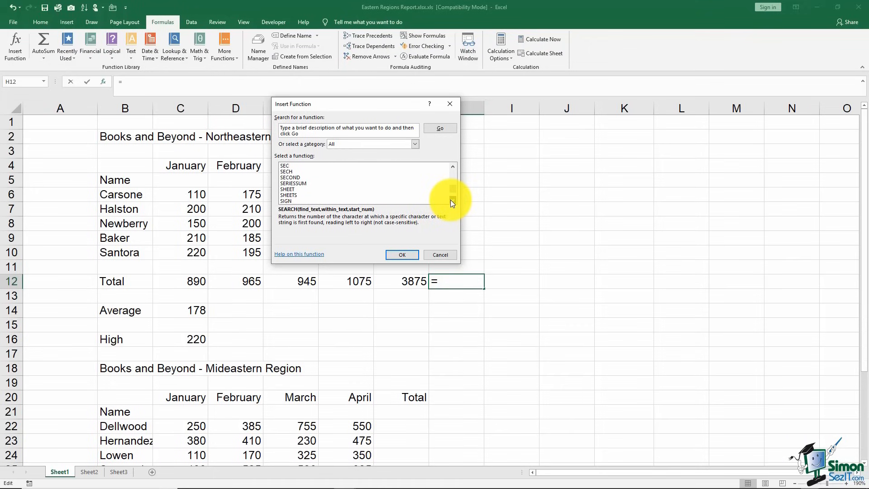
{"action": "scroll", "coordinate": [451, 201], "scroll_direction": "down", "scroll_amount": 4}
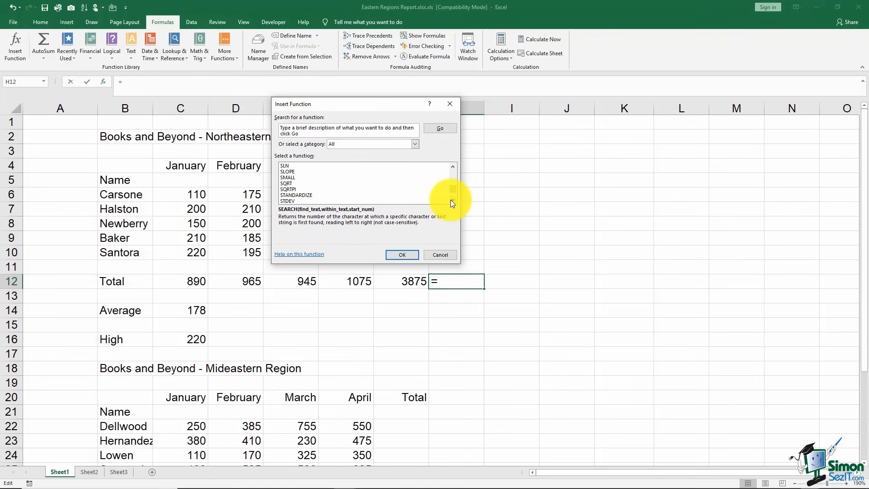
{"action": "scroll", "coordinate": [451, 203], "scroll_direction": "down", "scroll_amount": 4}
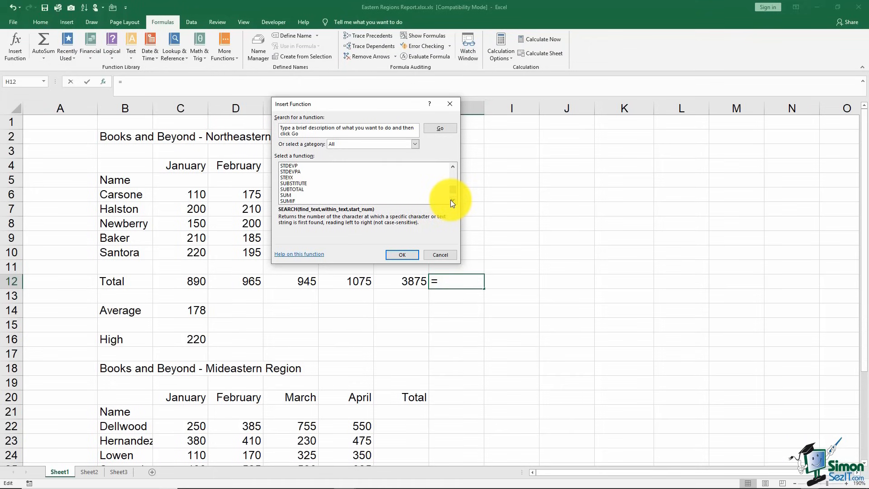
{"action": "scroll", "coordinate": [450, 199], "scroll_direction": "down", "scroll_amount": 1}
{"action": "left_click", "coordinate": [319, 190]}
{"action": "left_click", "coordinate": [397, 250]}
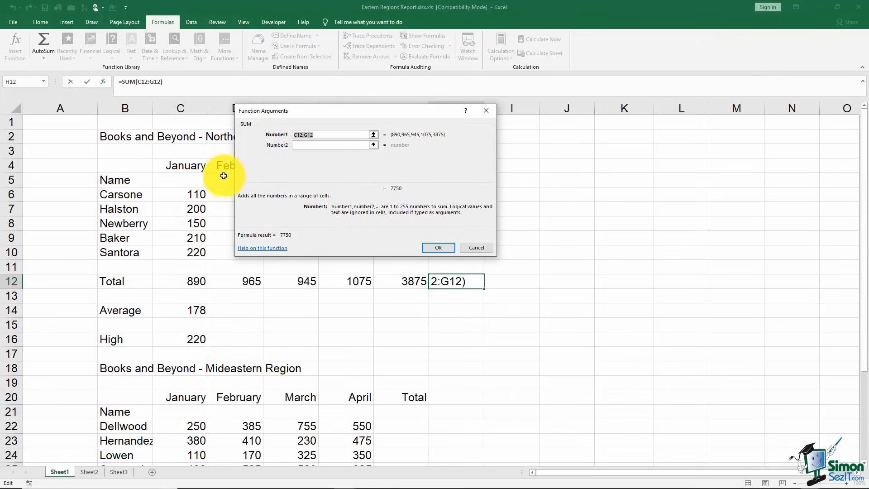
- Try SUM with two separate ranges, C6:C10 and E6:E10, and cancel the function without inserting it
{"action": "left_click_drag", "start_coordinate": [189, 194], "coordinate": [190, 252]}
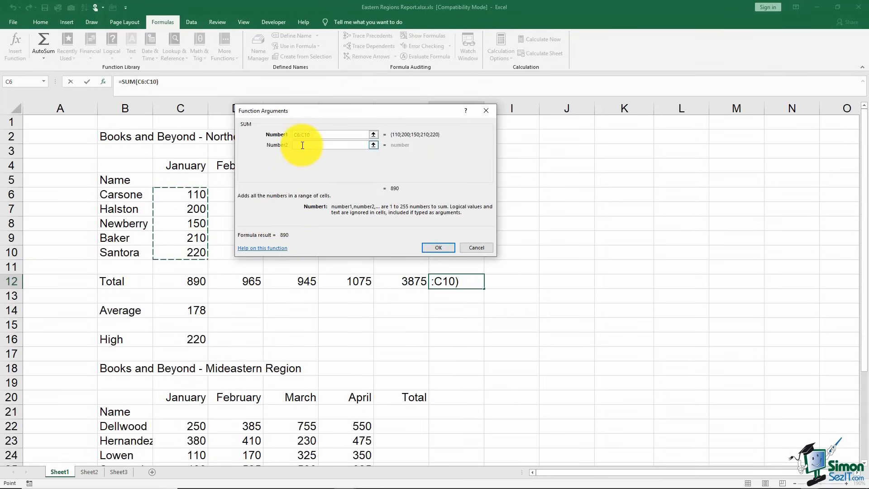
{"action": "left_click", "coordinate": [313, 145]}
{"action": "left_click_drag", "start_coordinate": [322, 110], "coordinate": [456, 115]}
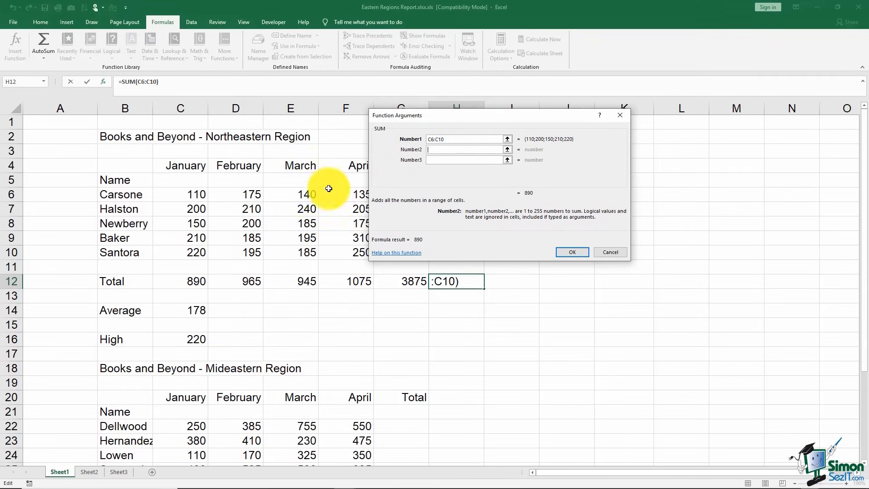
{"action": "left_click_drag", "start_coordinate": [300, 192], "coordinate": [302, 252]}
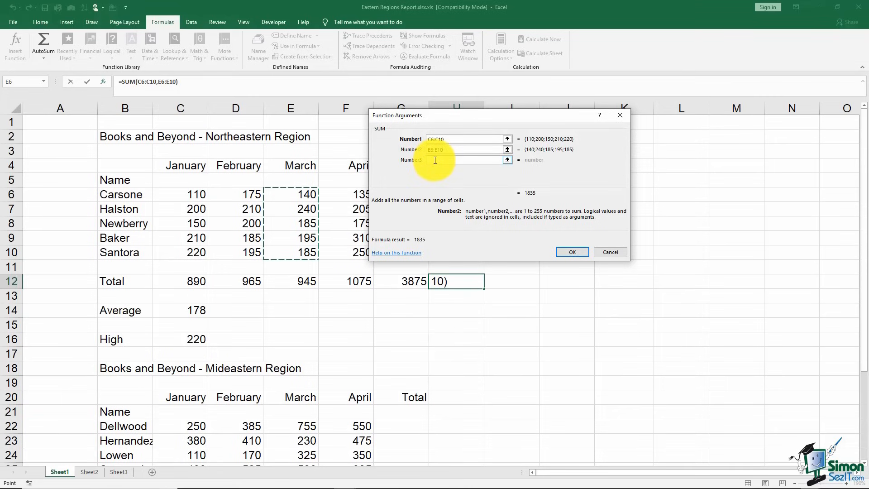
{"action": "left_click", "coordinate": [602, 251]}
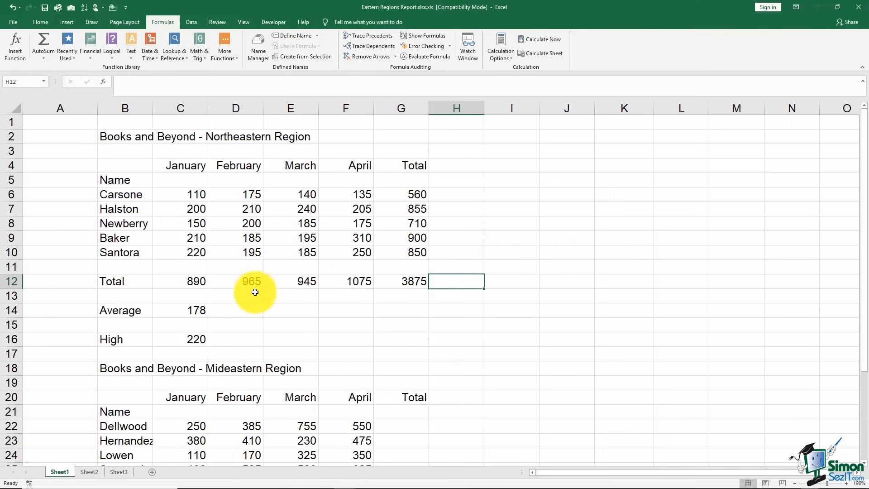
- Copy the January average and high formulas across February, March, April and the Total column
{"action": "left_click", "coordinate": [196, 310]}
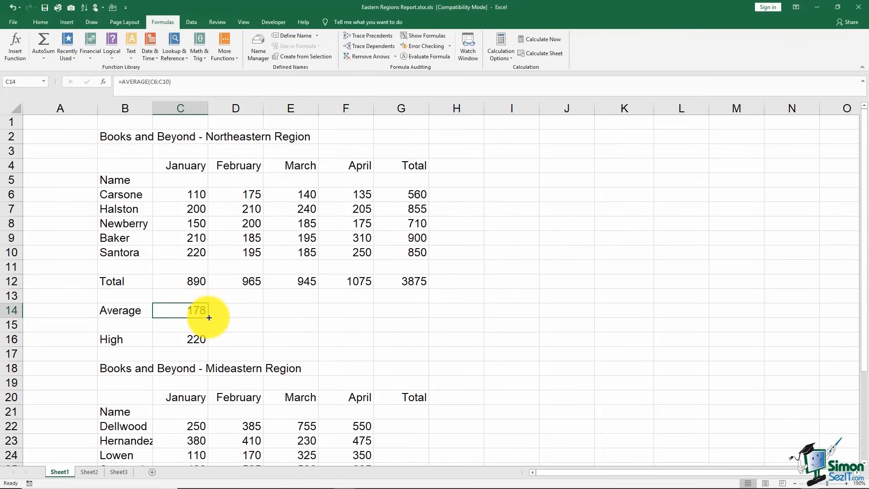
{"action": "left_click_drag", "start_coordinate": [208, 317], "coordinate": [412, 319]}
{"action": "left_click", "coordinate": [194, 339]}
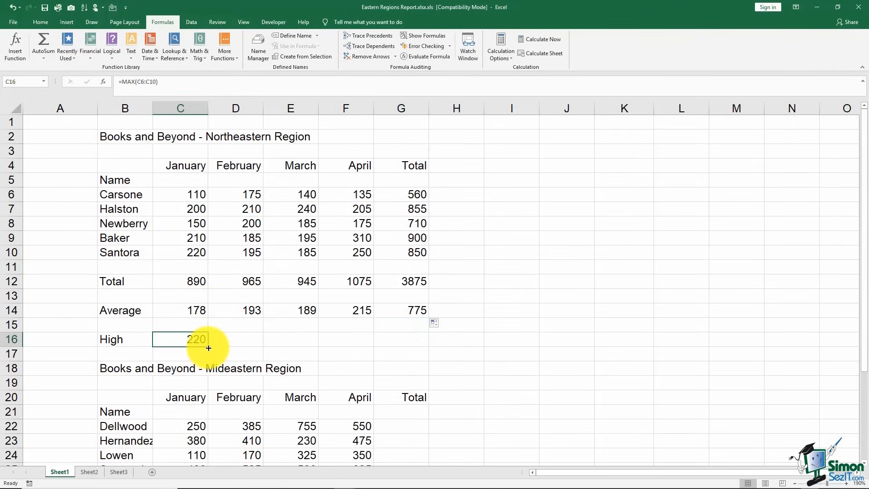
{"action": "left_click_drag", "start_coordinate": [209, 347], "coordinate": [403, 342]}
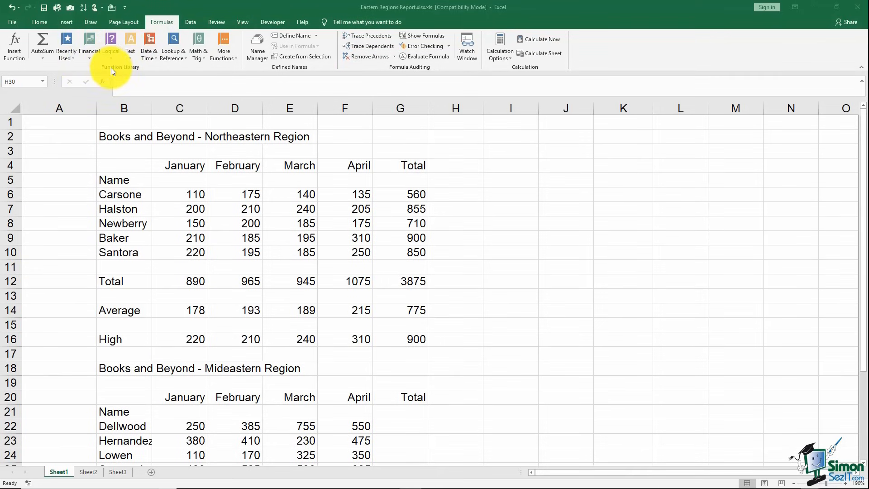
- Examine the function categories offered for inserting a function, and leave without inserting one
{"action": "left_click", "coordinate": [20, 50]}
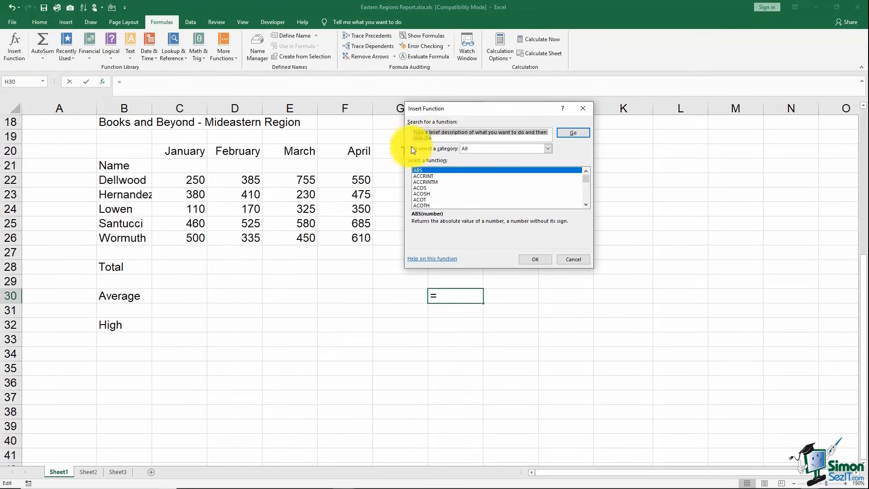
{"action": "left_click", "coordinate": [548, 149]}
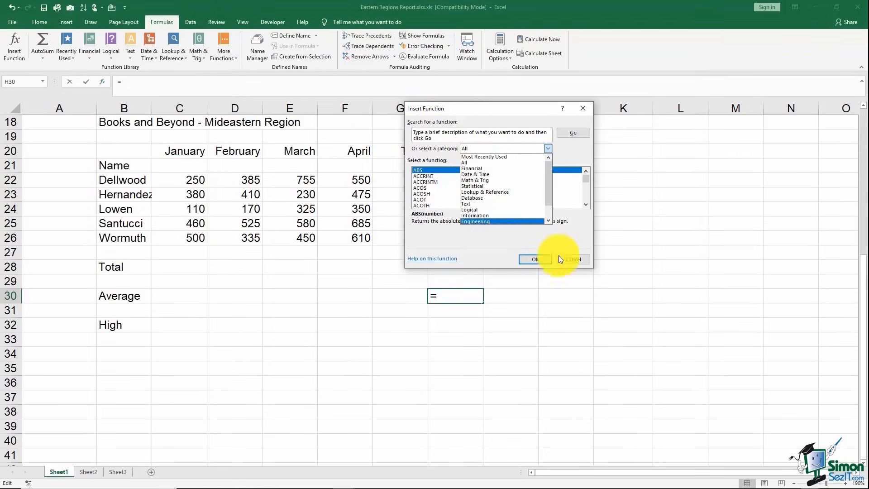
{"action": "left_click", "coordinate": [571, 259]}
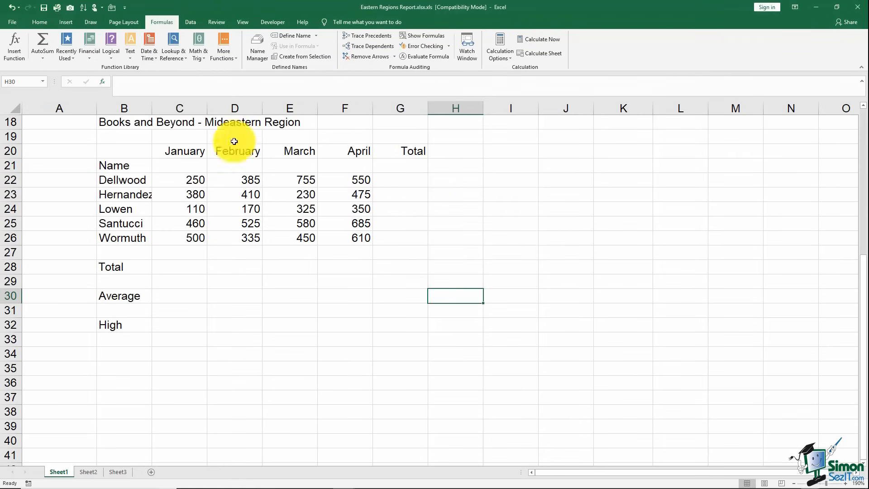
{"action": "left_click", "coordinate": [88, 55]}
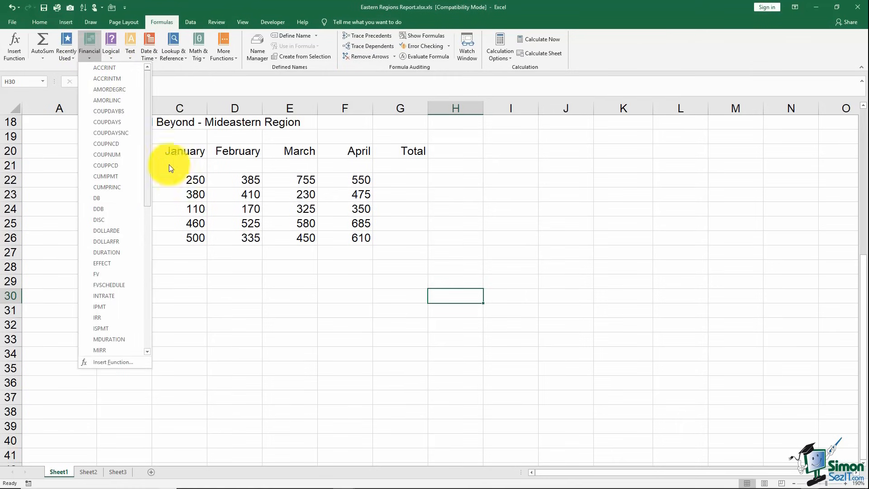
{"action": "left_click", "coordinate": [203, 229]}
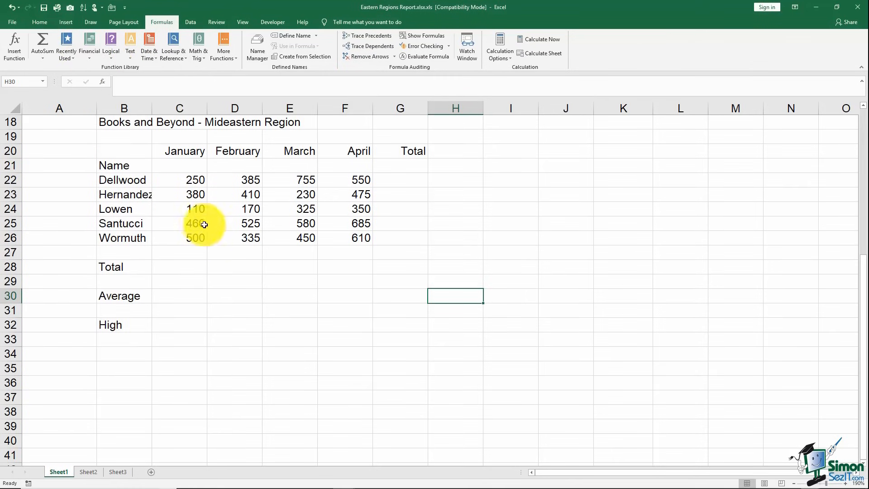
- Copy the Northeastern total, average and high formulas in C12:G16 and paste them into the Mideastern Region table starting at C28
{"action": "scroll", "coordinate": [231, 222], "scroll_direction": "up", "scroll_amount": 2}
{"action": "scroll", "coordinate": [231, 221], "scroll_direction": "up", "scroll_amount": 2}
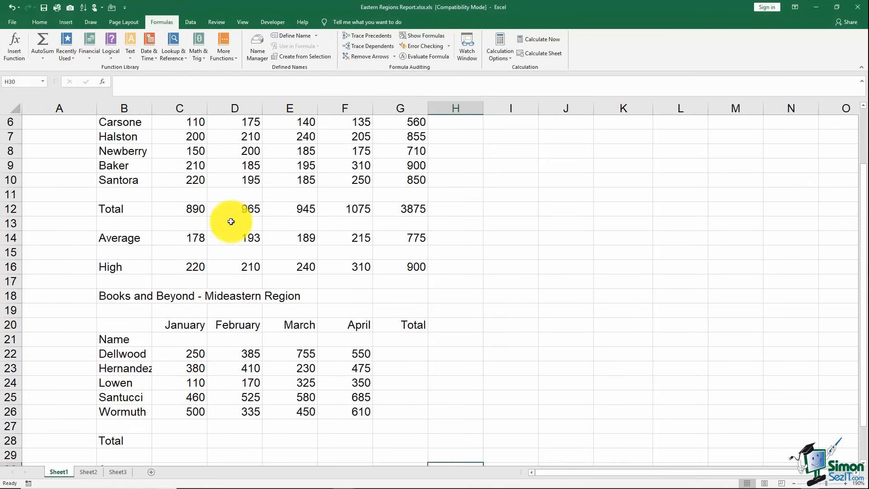
{"action": "left_click", "coordinate": [195, 209]}
{"action": "left_click_drag", "start_coordinate": [194, 208], "coordinate": [388, 267]}
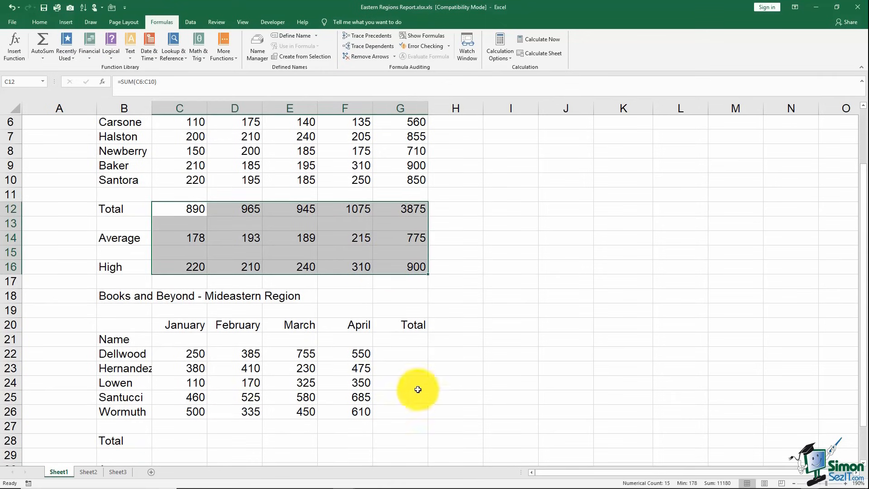
{"action": "left_click_drag", "start_coordinate": [863, 235], "coordinate": [864, 281]}
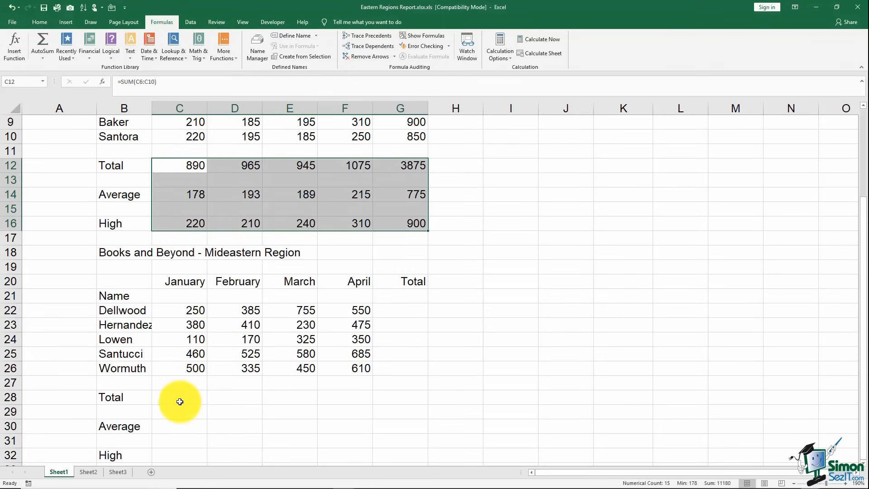
{"action": "right_click", "coordinate": [218, 182]}
{"action": "left_click", "coordinate": [233, 197]}
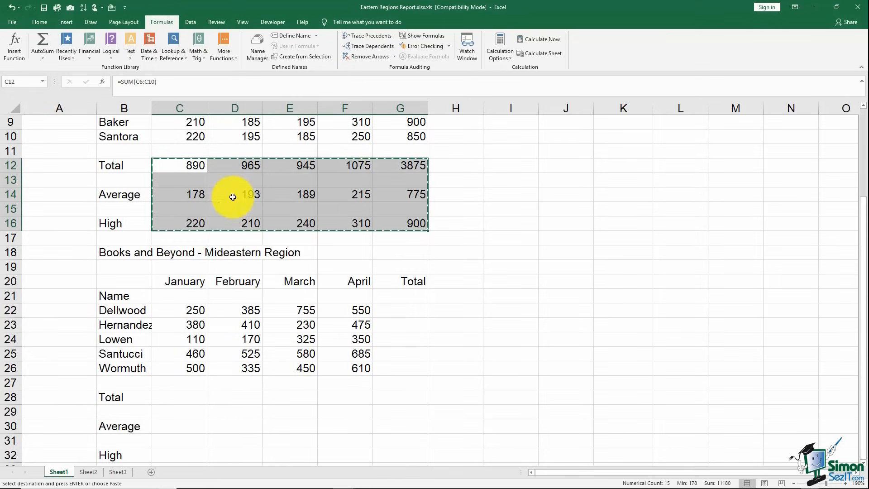
{"action": "left_click", "coordinate": [172, 399]}
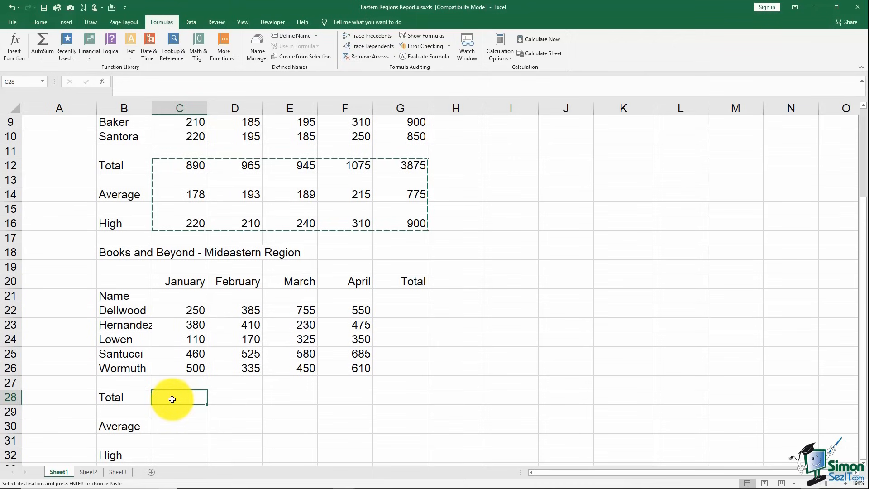
{"action": "right_click", "coordinate": [172, 399]}
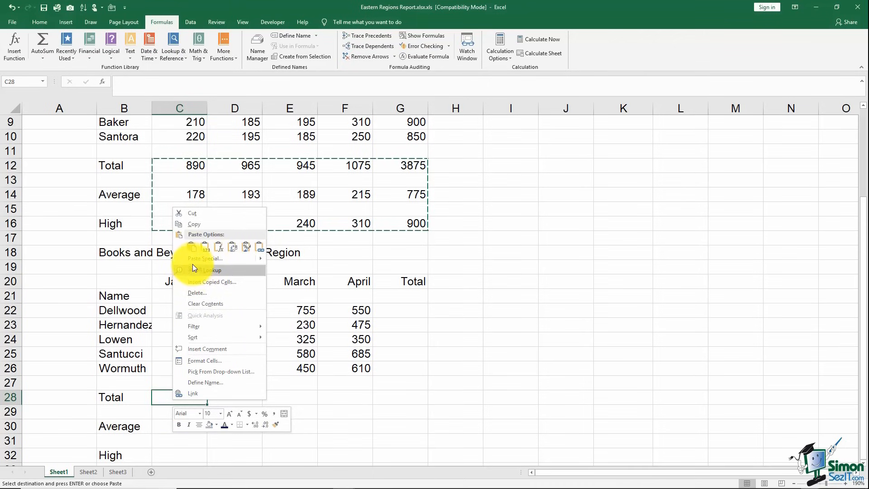
{"action": "left_click", "coordinate": [191, 249]}
{"action": "key", "text": "Escape"}
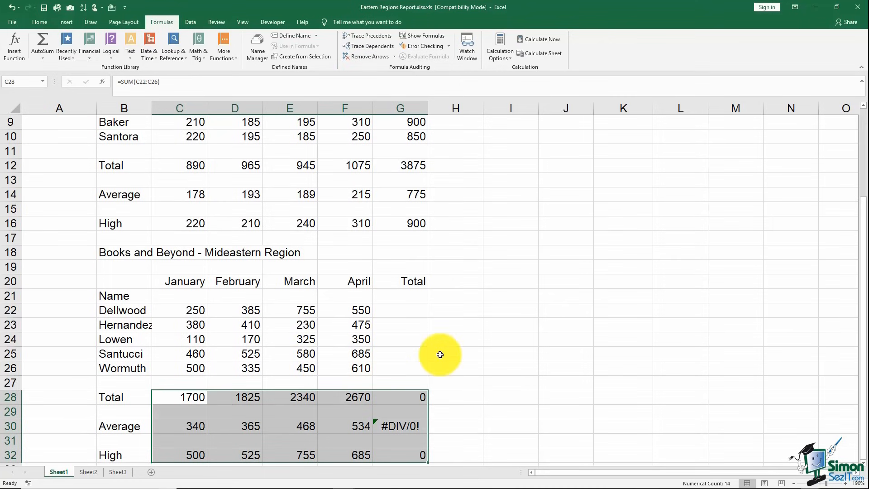
- Check which cells the pasted January total formula in C28 refers to, leaving it unedited
{"action": "double_click", "coordinate": [197, 398]}
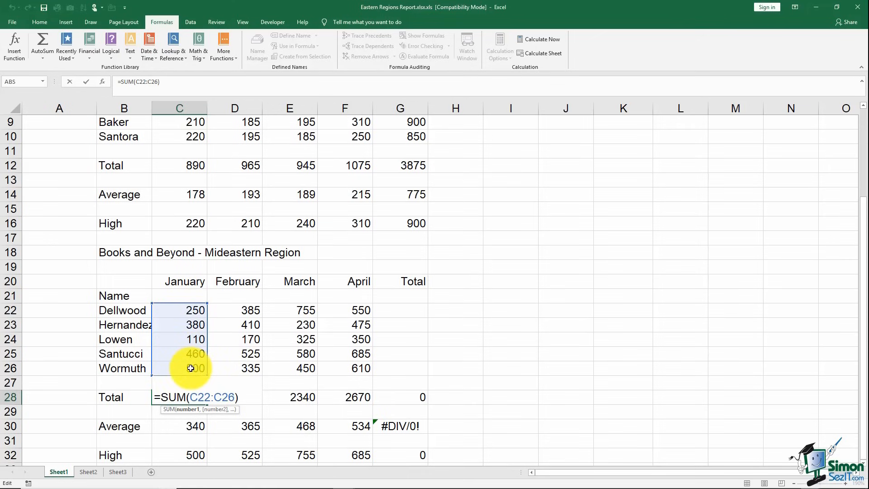
{"action": "key", "text": "ctrl+Return"}
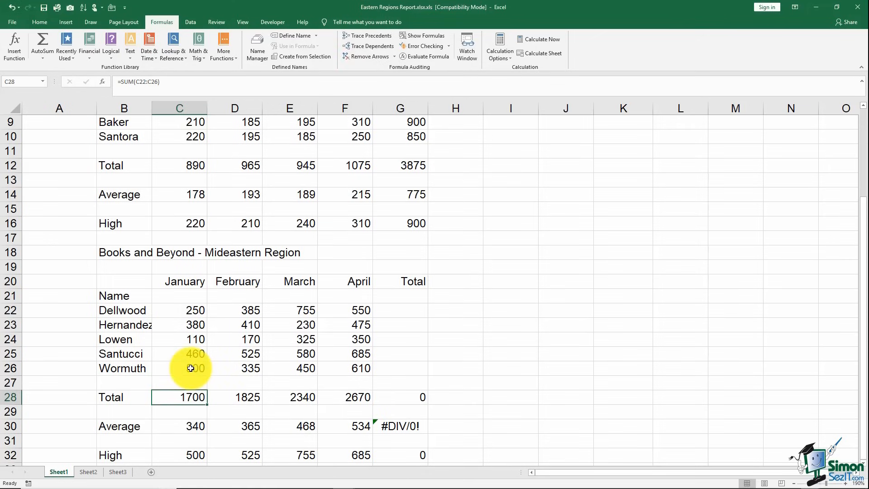
{"action": "left_click", "coordinate": [518, 290]}
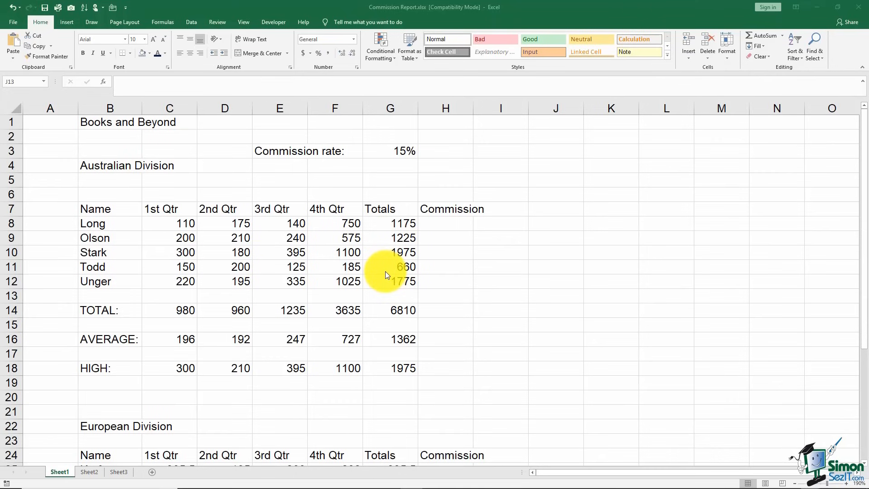
- Examine the SUM formulas in the Australian Division's Totals column and in the 1st Qtr total, without editing them
{"action": "left_click", "coordinate": [440, 224]}
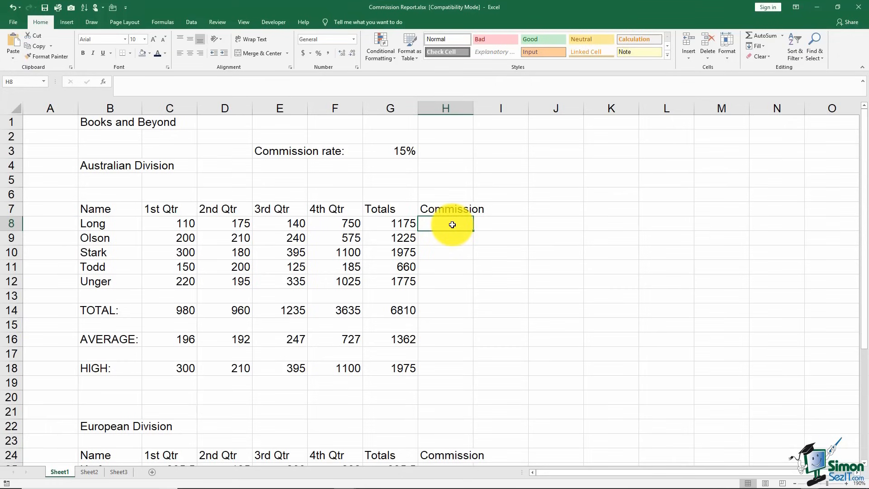
{"action": "left_click", "coordinate": [398, 225]}
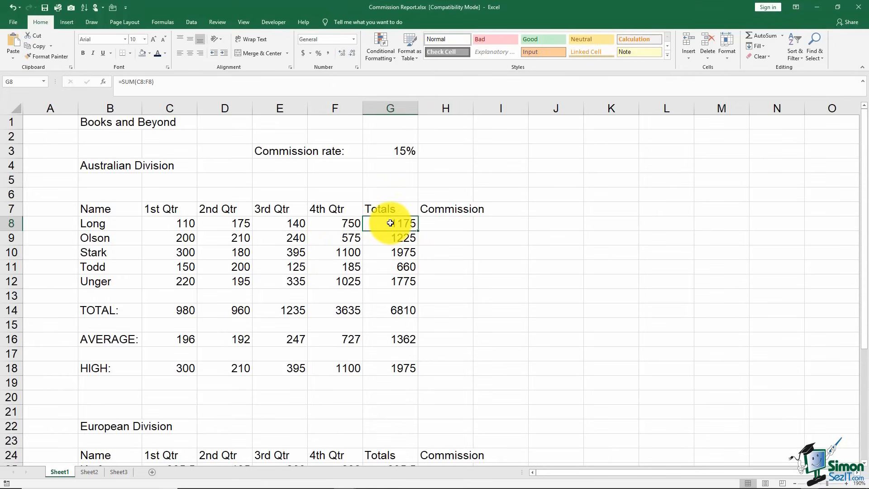
{"action": "double_click", "coordinate": [390, 224]}
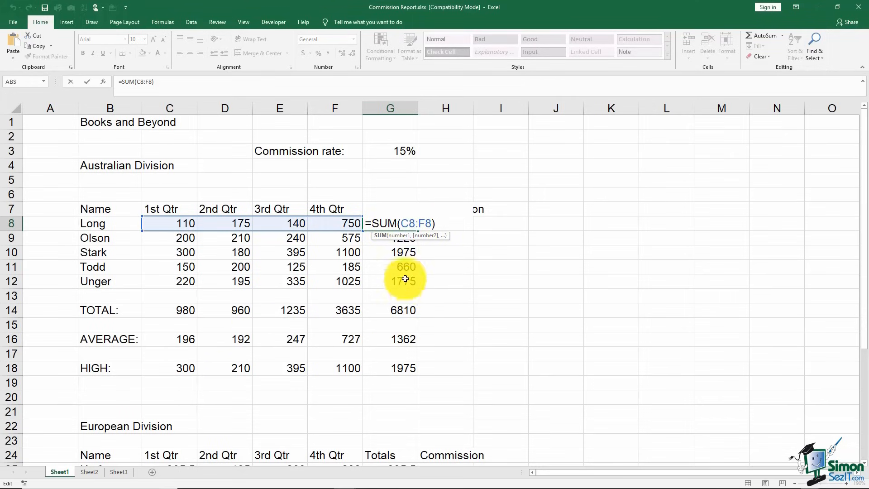
{"action": "key", "text": "Escape"}
{"action": "left_click_drag", "start_coordinate": [404, 223], "coordinate": [411, 278]}
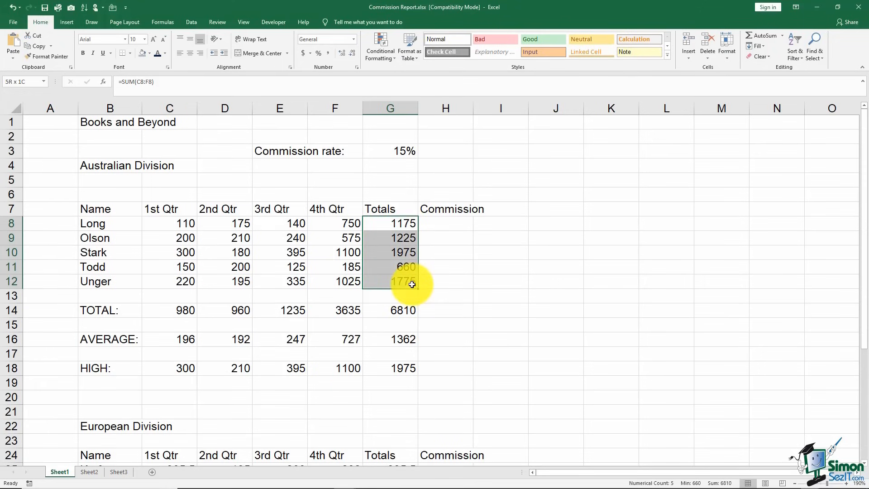
{"action": "double_click", "coordinate": [398, 225]}
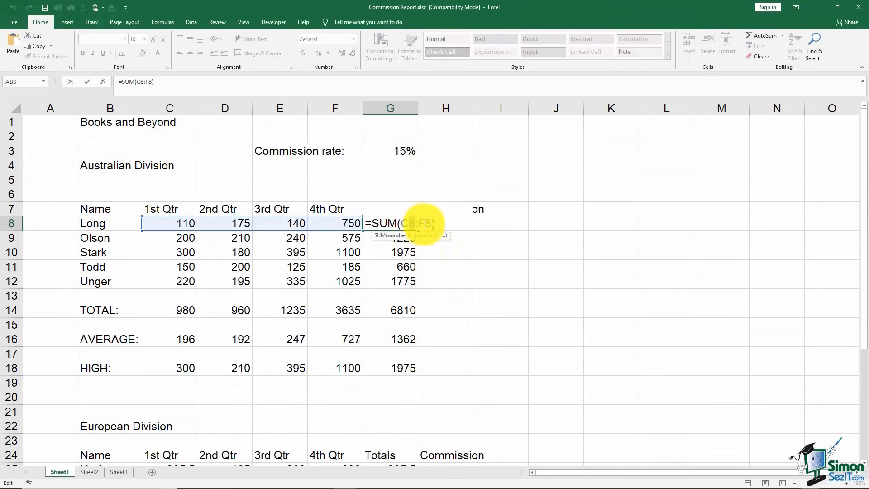
{"action": "key", "text": "Escape"}
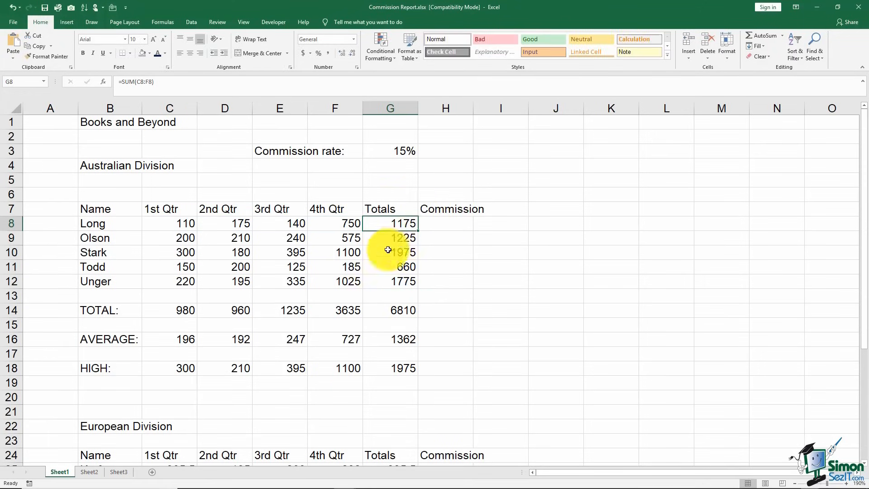
{"action": "double_click", "coordinate": [187, 311]}
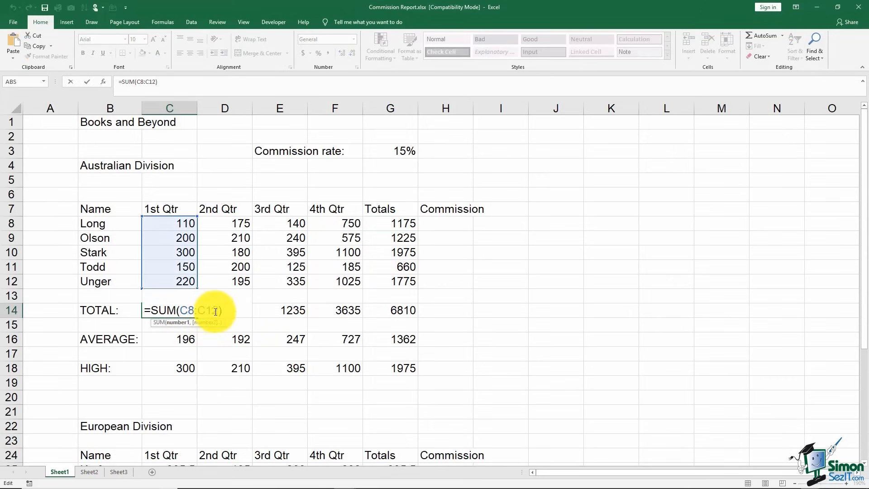
{"action": "key", "text": "Escape"}
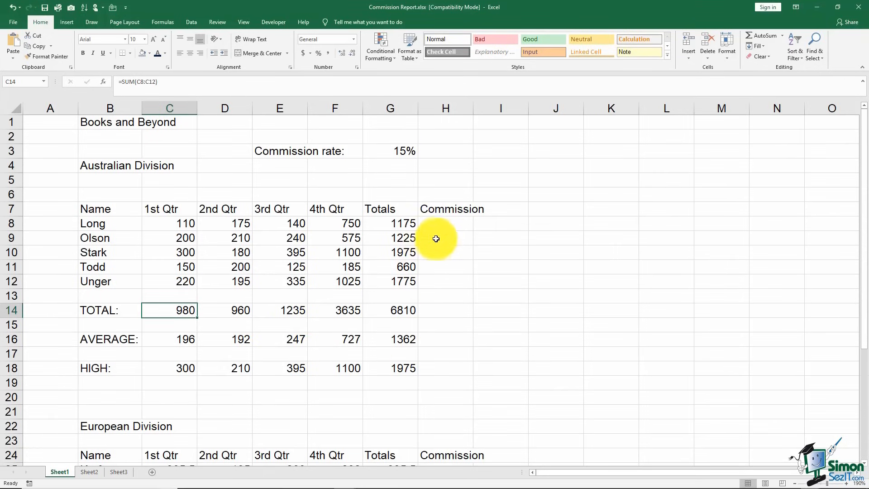
- Enter the formula =G8*G3 in H8 to calculate the first employee's commission from the total and the commission rate
{"action": "left_click", "coordinate": [445, 225]}
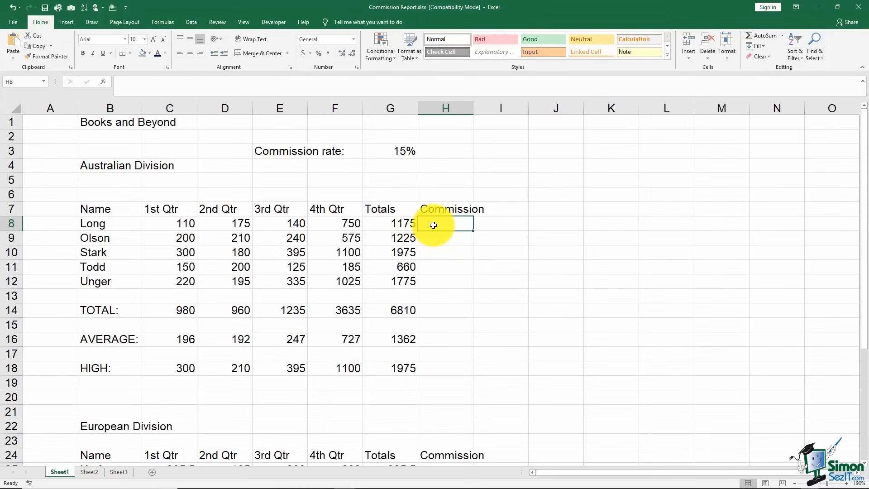
{"action": "type", "text": "="}
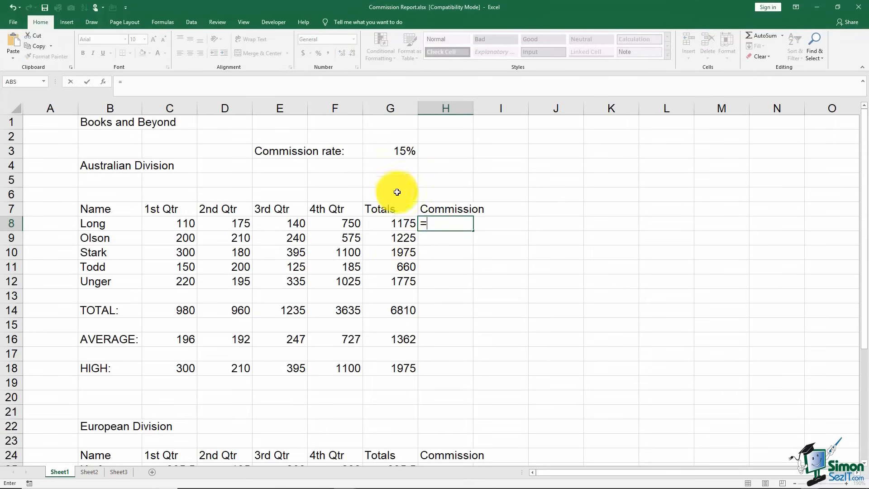
{"action": "left_click", "coordinate": [394, 223]}
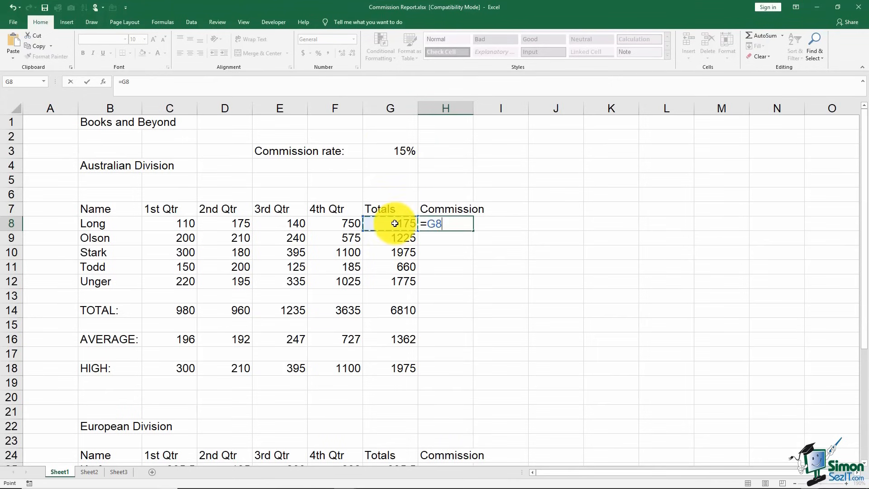
{"action": "type", "text": "*"}
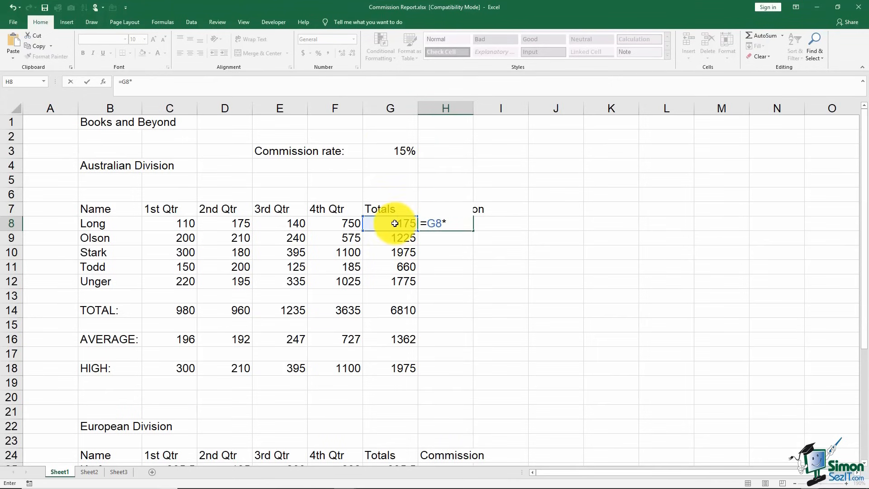
{"action": "left_click", "coordinate": [381, 150]}
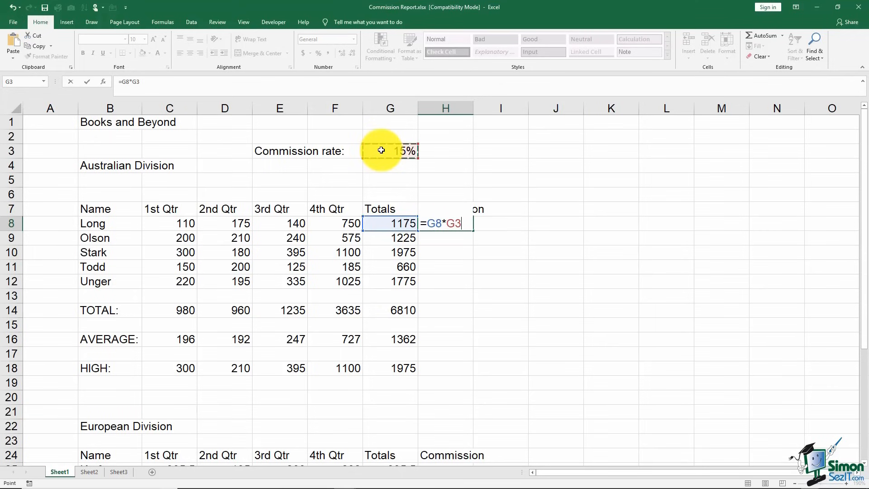
{"action": "key", "text": "Return"}
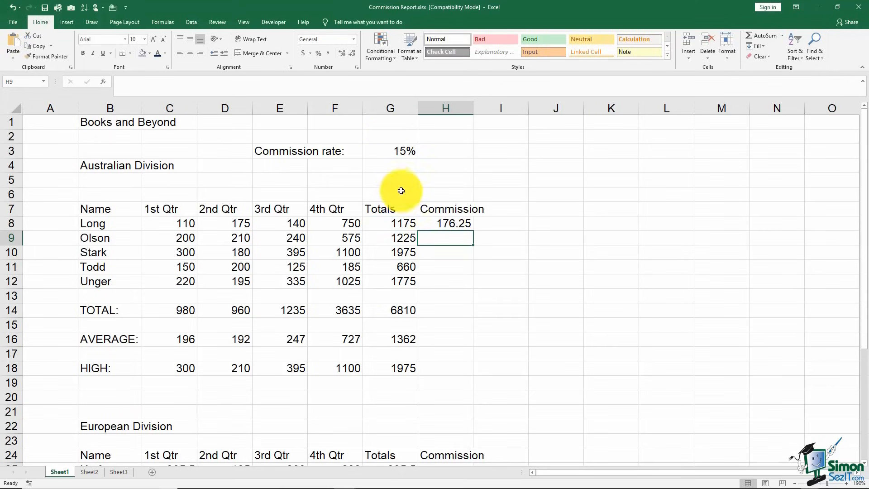
- Check the cell references in the H8 commission formula and fill it down through H12
{"action": "double_click", "coordinate": [433, 224]}
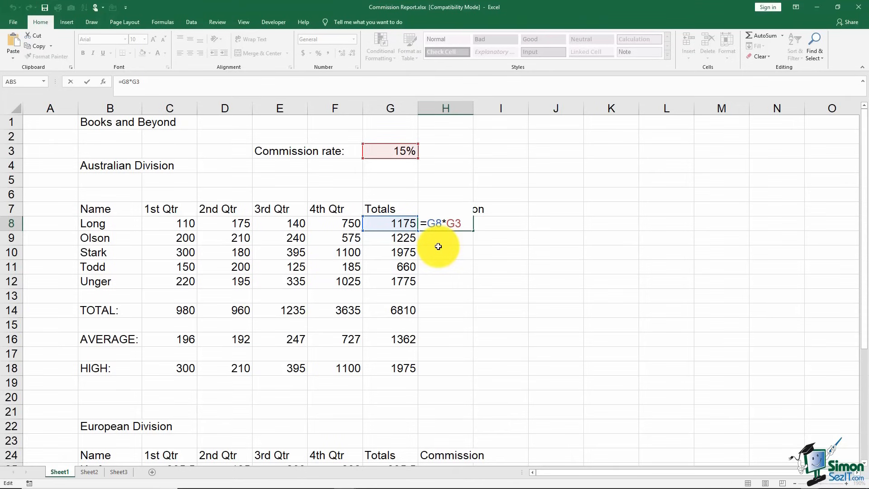
{"action": "key", "text": "ctrl+Return"}
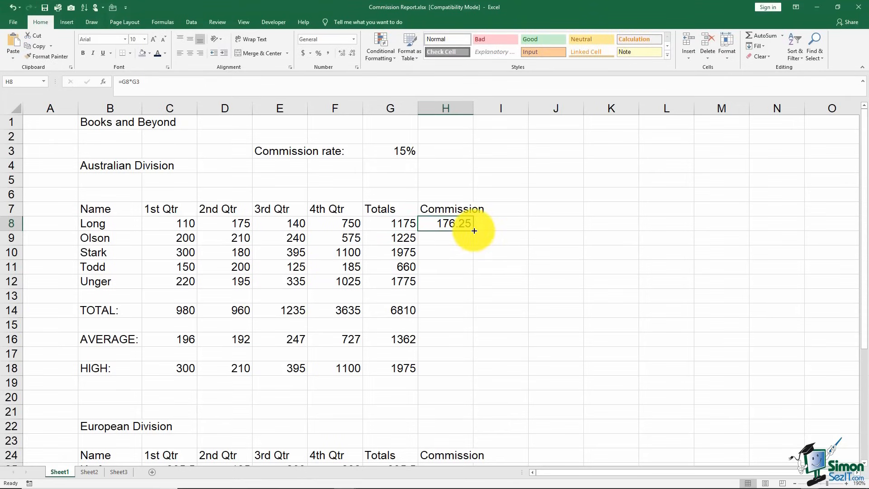
{"action": "left_click_drag", "start_coordinate": [474, 231], "coordinate": [471, 285]}
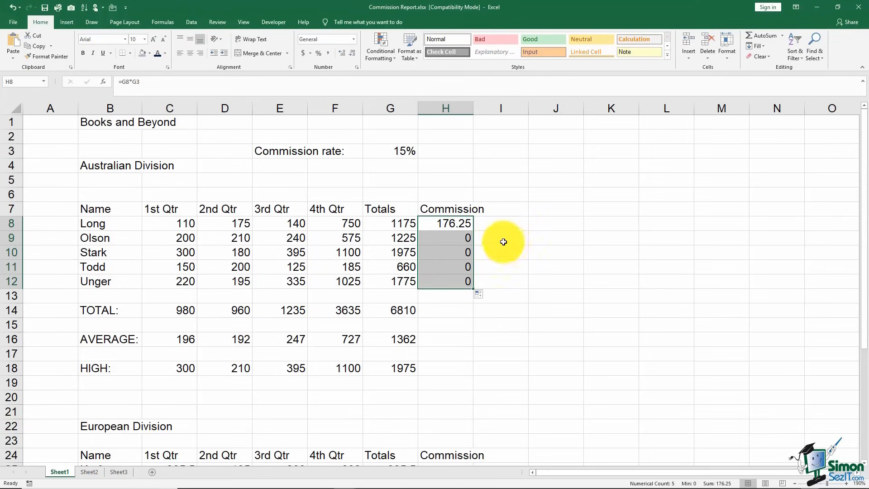
- Compare the cell references in the copied commission formulas in H9 and H10 with the original in H8 and the row totals
{"action": "left_click", "coordinate": [451, 223]}
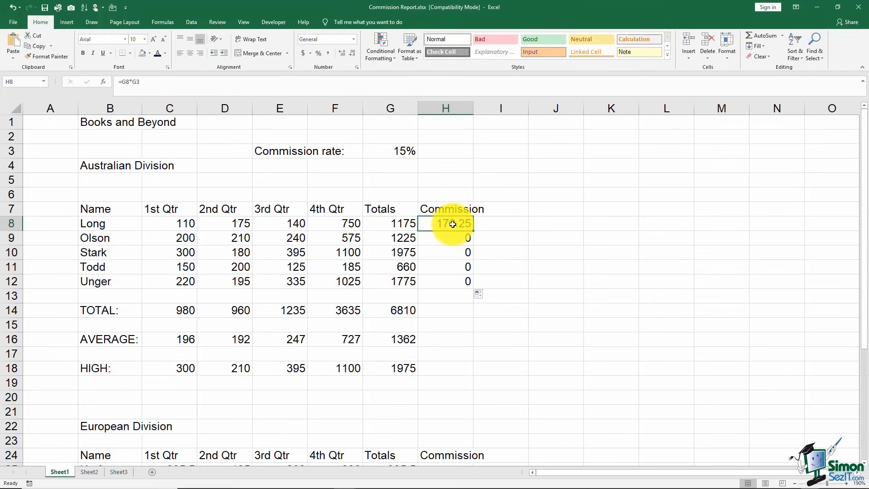
{"action": "double_click", "coordinate": [448, 240]}
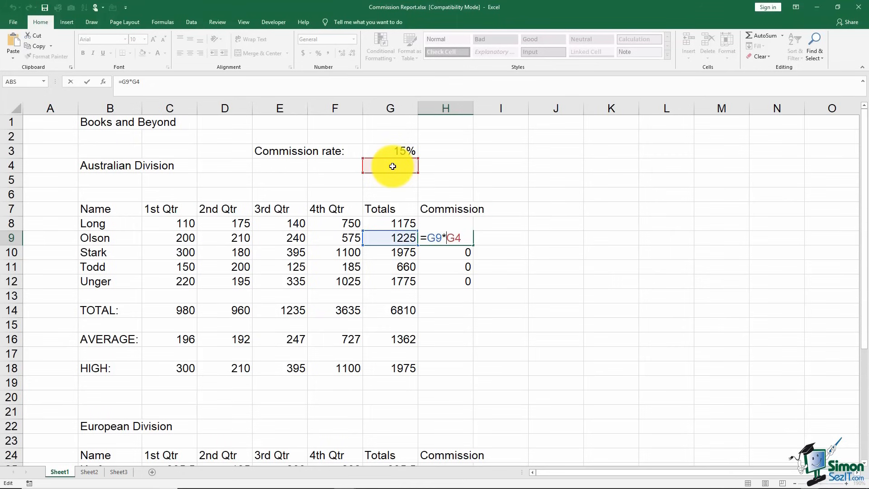
{"action": "key", "text": "ctrl+Return"}
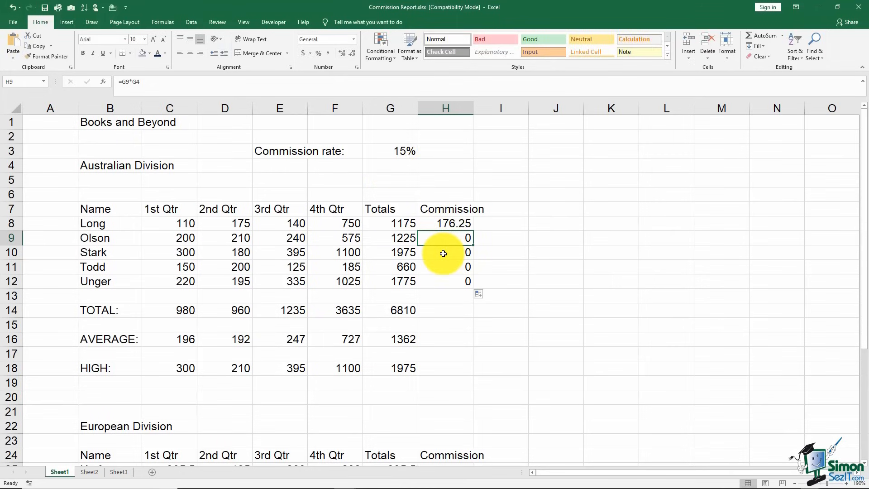
{"action": "left_click", "coordinate": [443, 253]}
{"action": "double_click", "coordinate": [443, 253]}
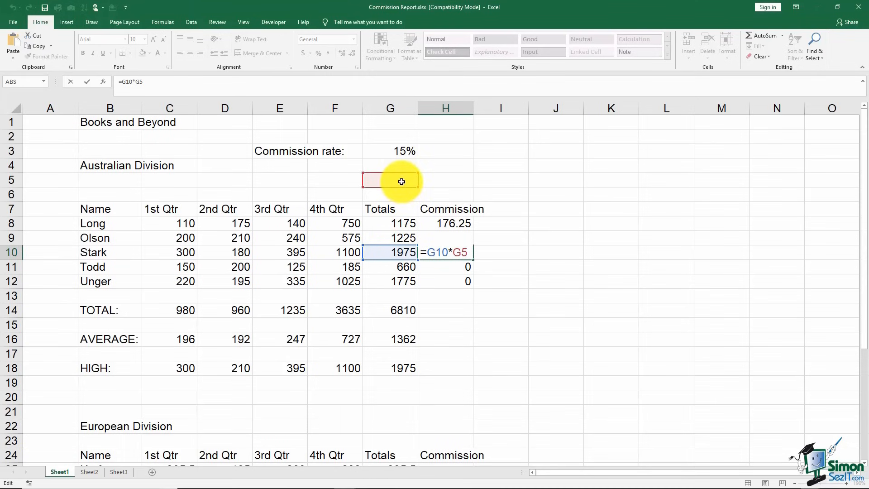
{"action": "key", "text": "ctrl+Return"}
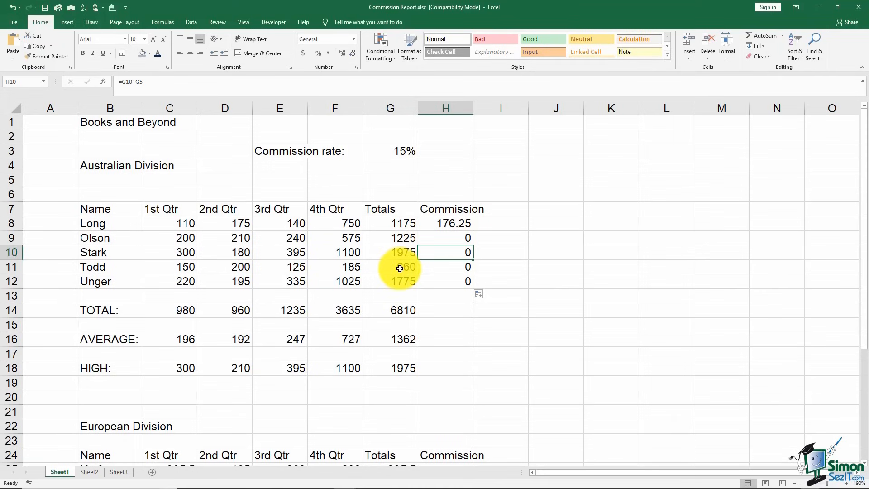
{"action": "left_click", "coordinate": [403, 224]}
{"action": "left_click", "coordinate": [396, 239]}
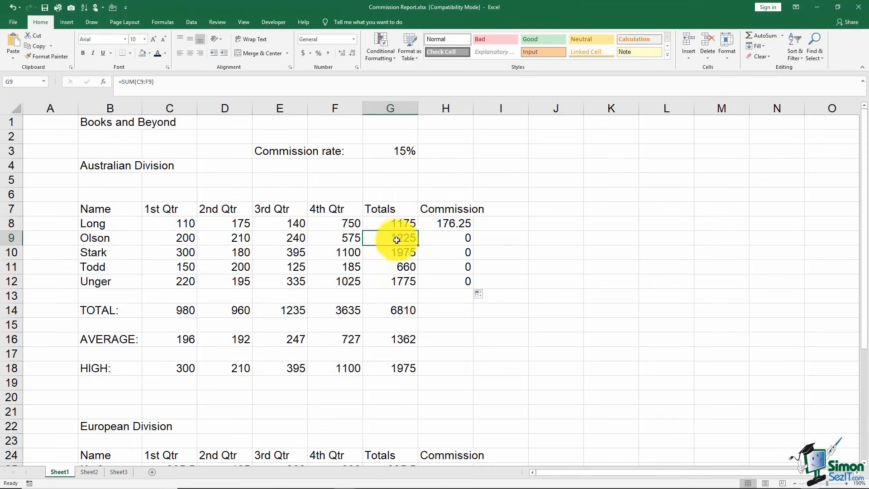
- Check the Totals formulas in G10 and G11 and the commission rate cell G3
{"action": "left_click", "coordinate": [398, 252]}
{"action": "left_click", "coordinate": [401, 266]}
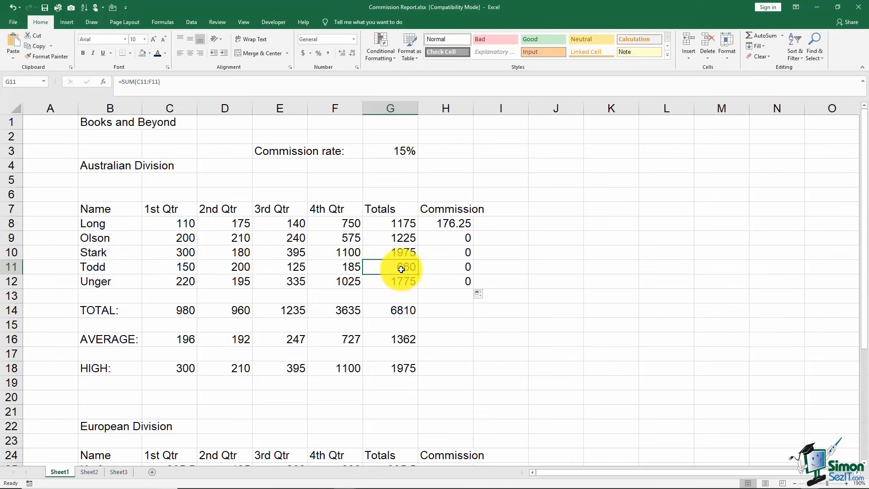
{"action": "left_click", "coordinate": [396, 145]}
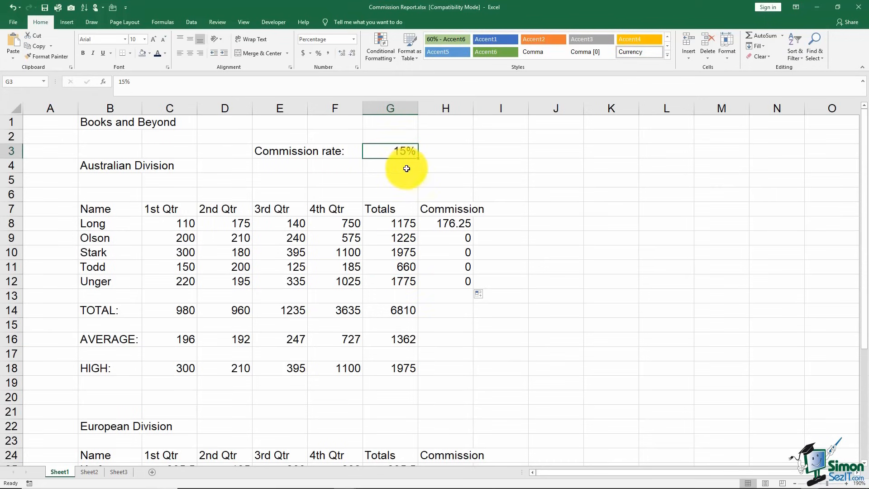
- Make the commission rate reference in H8 absolute by changing the formula to =G8*$G$3
{"action": "left_click", "coordinate": [436, 226]}
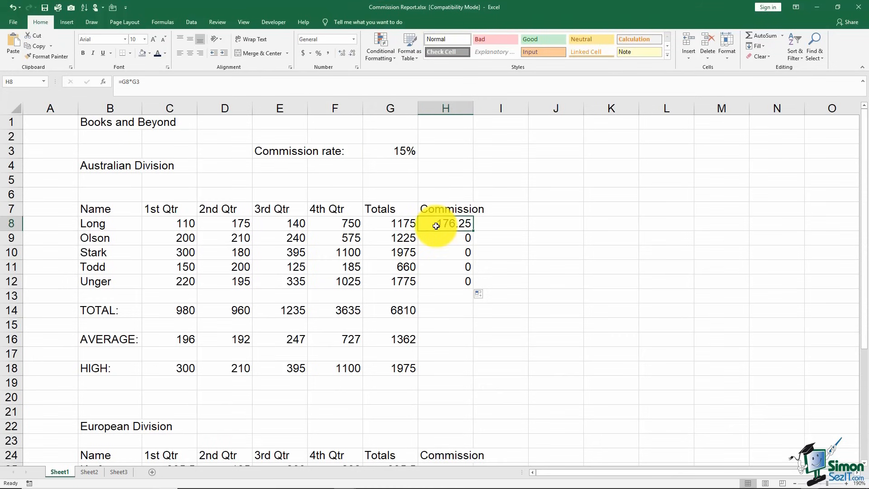
{"action": "double_click", "coordinate": [436, 226]}
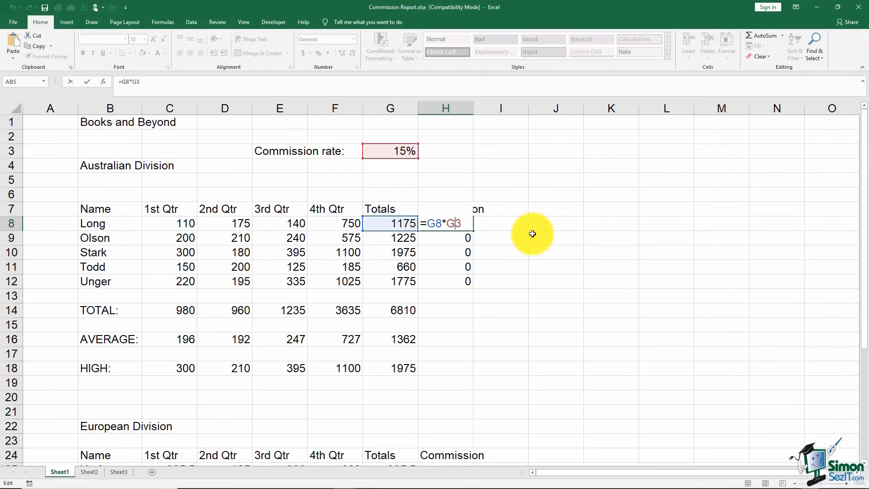
{"action": "left_click", "coordinate": [448, 219]}
{"action": "type", "text": "$"}
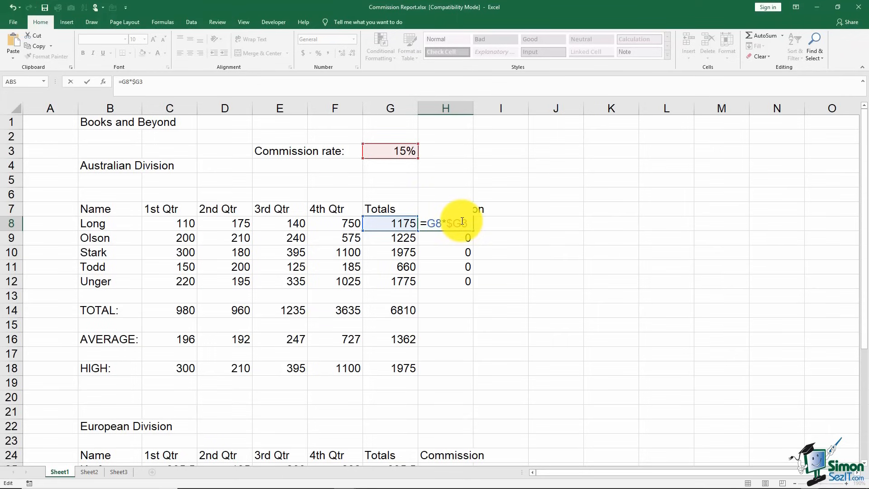
{"action": "left_click", "coordinate": [462, 221]}
{"action": "type", "text": "$"}
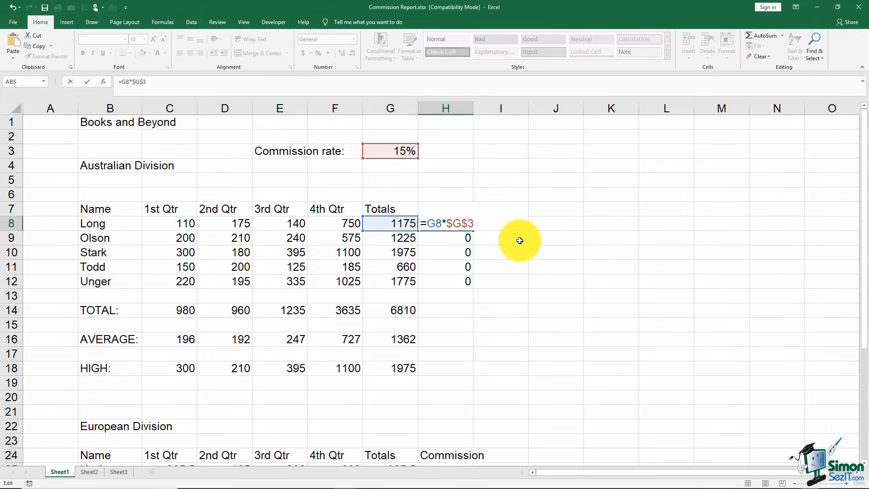
{"action": "key", "text": "Return"}
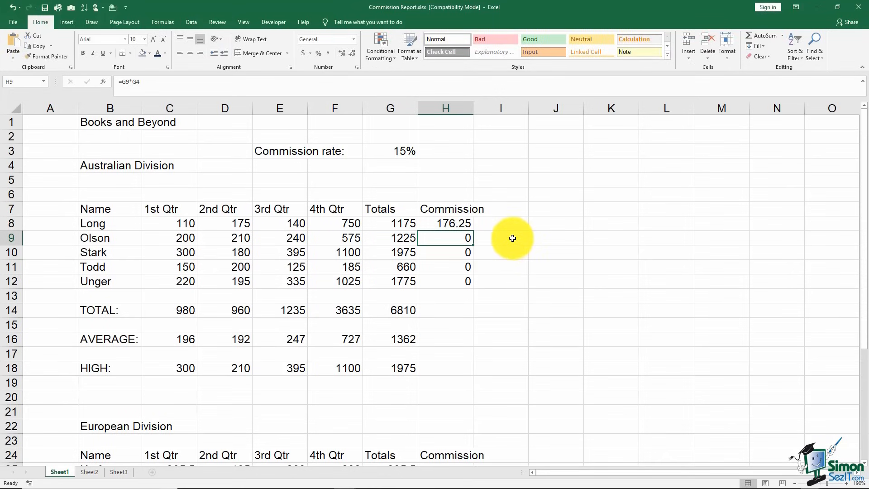
- Review the cell references in the H8 commission formula and fill it down through H12
{"action": "double_click", "coordinate": [465, 225]}
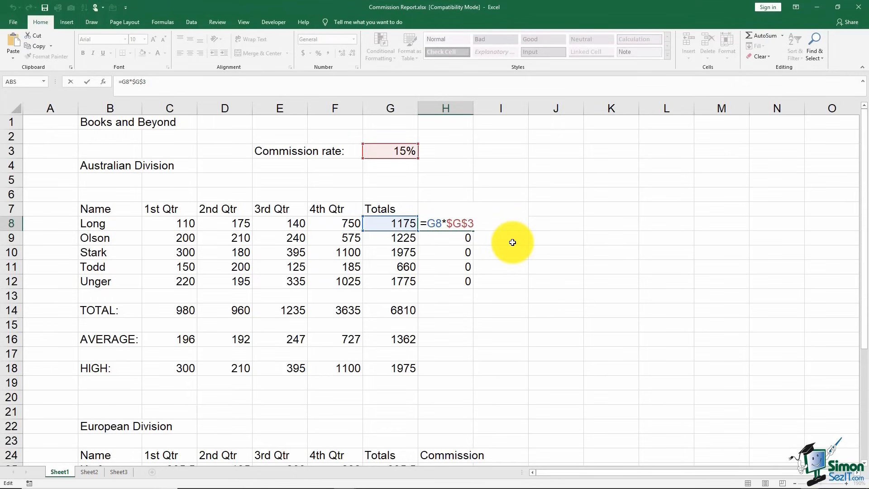
{"action": "key", "text": "ctrl+Return"}
{"action": "double_click", "coordinate": [473, 231]}
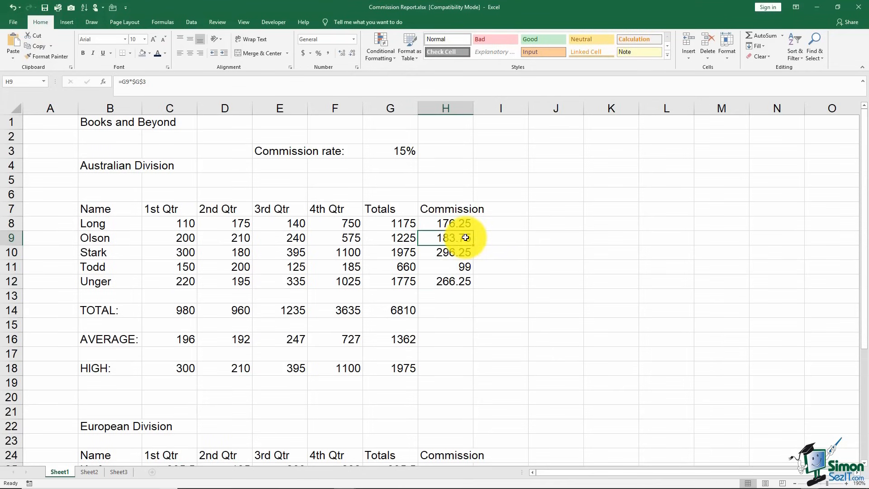
- Inspect the relative and absolute references in the copied commission formulas in H9 and H10, without editing them
{"action": "double_click", "coordinate": [468, 237]}
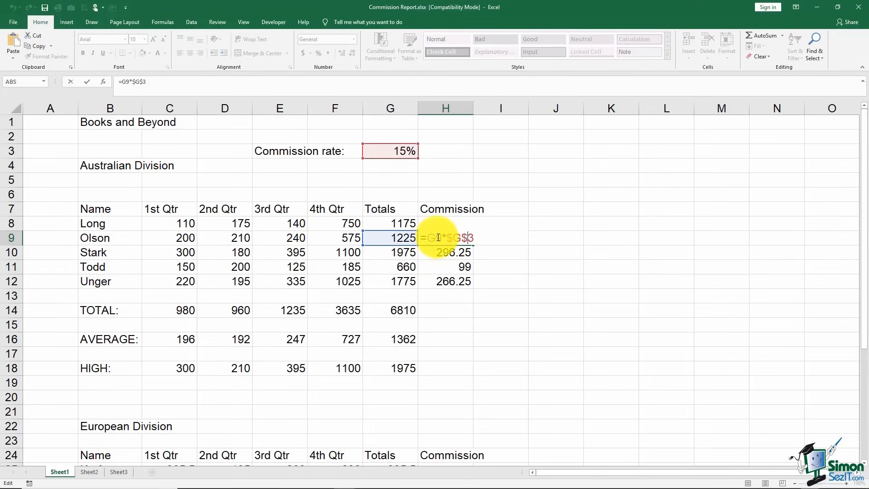
{"action": "key", "text": "Escape"}
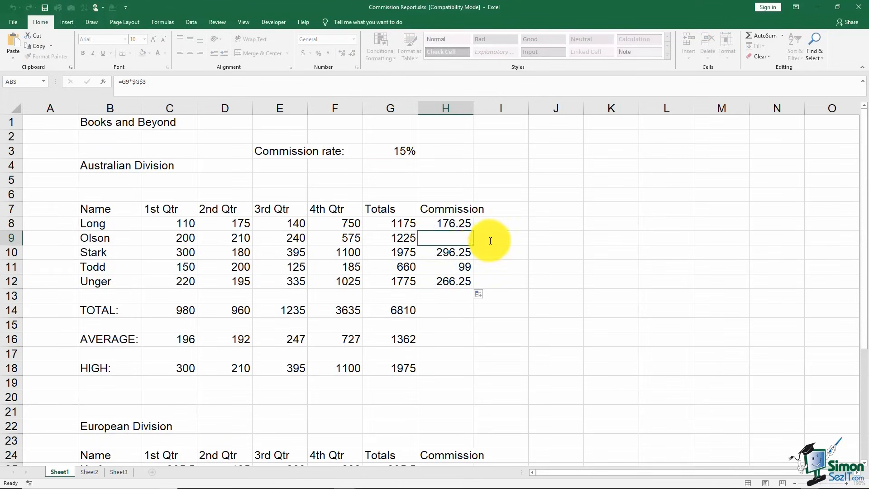
{"action": "double_click", "coordinate": [454, 252]}
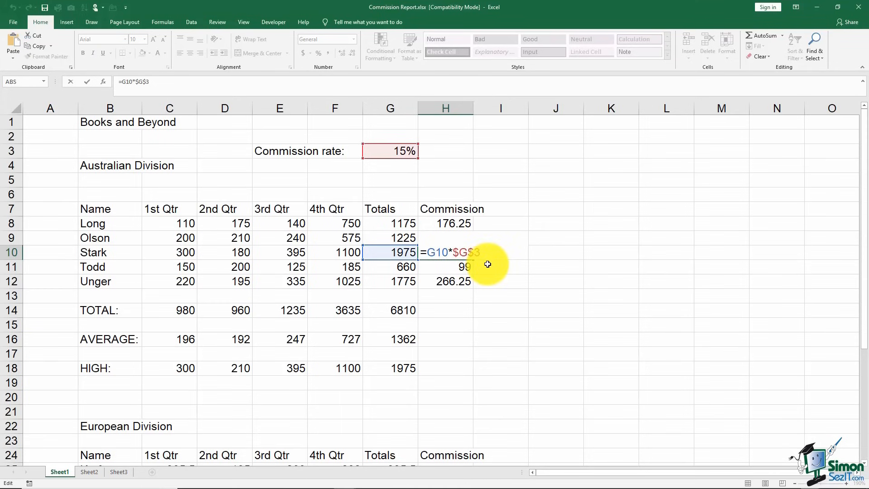
{"action": "key", "text": "ctrl+Return"}
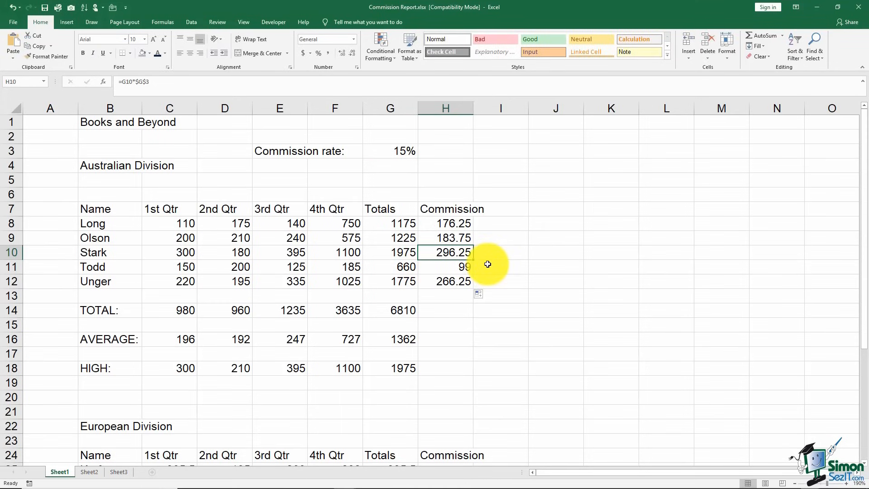
{"action": "left_click", "coordinate": [449, 225]}
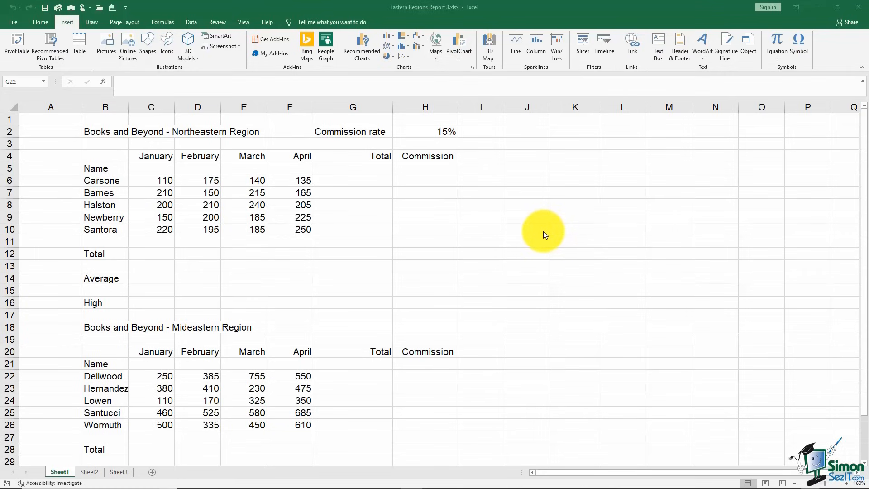
- Look over the Northeastern and Mideastern Region tables in the Eastern Regions Report 3 workbook
{"action": "left_click", "coordinate": [155, 254]}
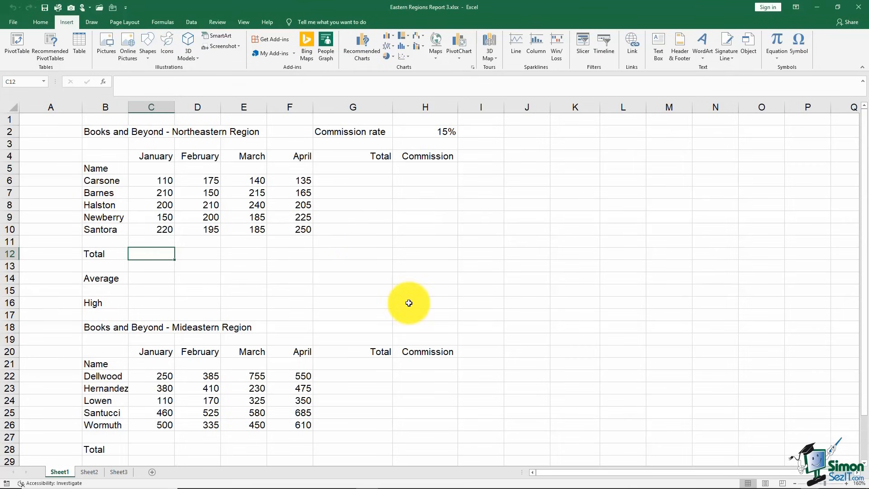
{"action": "scroll", "coordinate": [412, 303], "scroll_direction": "down", "scroll_amount": 4}
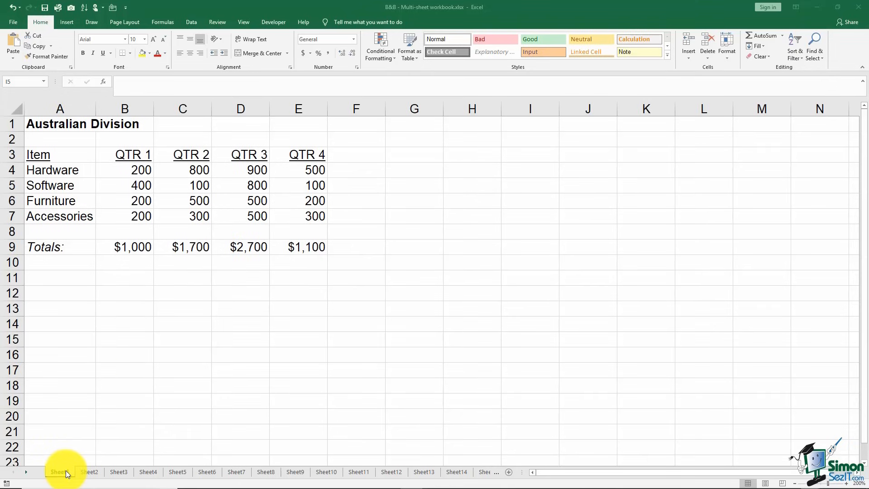
- Look through Sheet2 to Sheet5 of the B&B - Multi-sheet workbook and return to Sheet1
{"action": "left_click", "coordinate": [89, 472]}
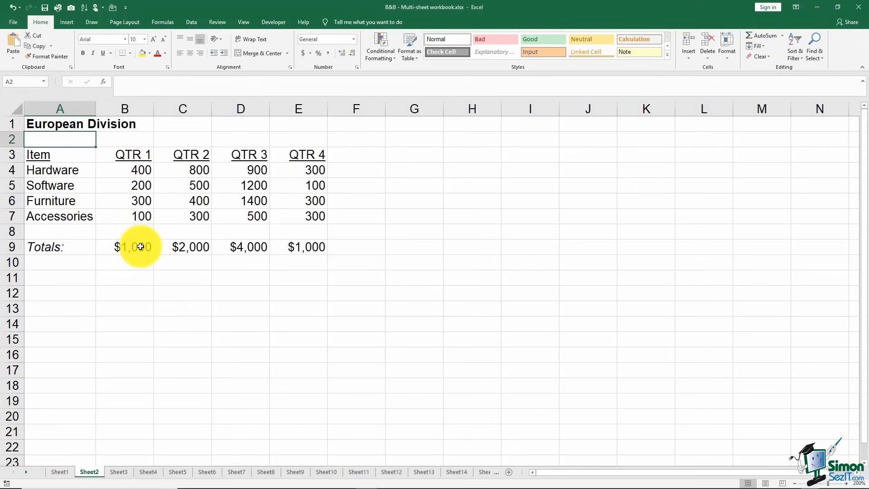
{"action": "left_click", "coordinate": [123, 473]}
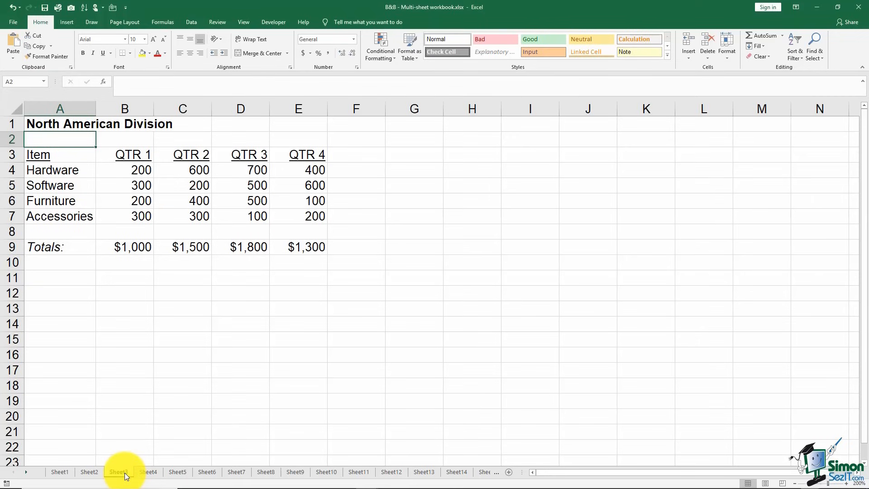
{"action": "left_click", "coordinate": [150, 473]}
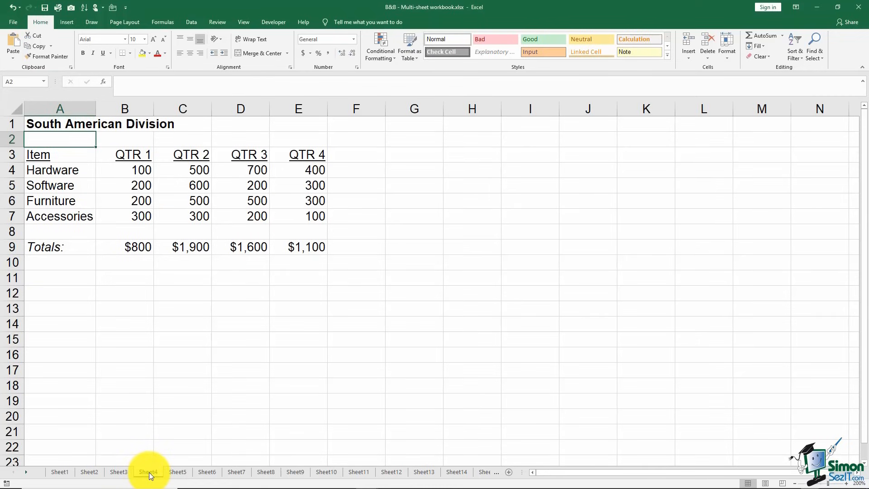
{"action": "left_click", "coordinate": [177, 472]}
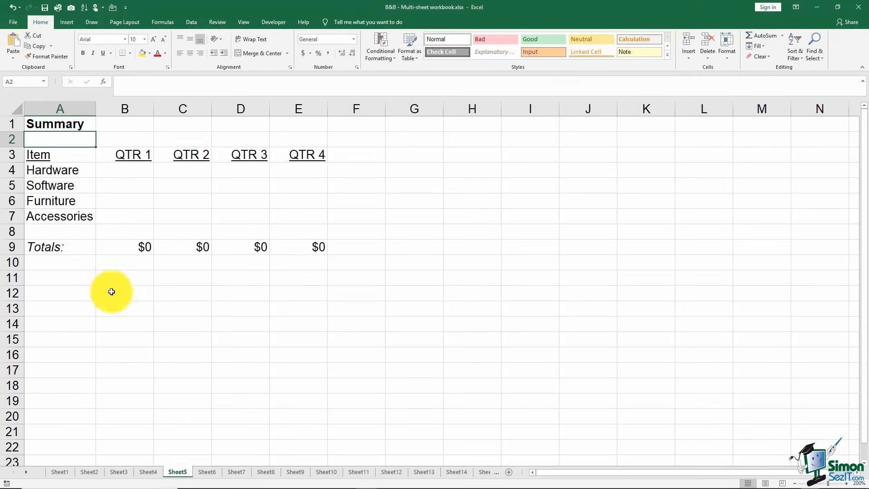
{"action": "left_click", "coordinate": [67, 472]}
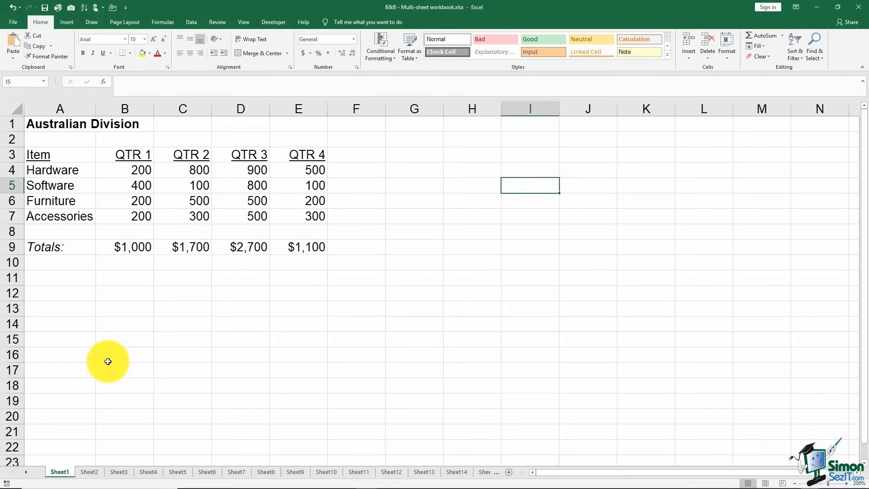
- Rename Sheet1 as Australia and Sheet2 as Europe to match their divisions
{"action": "double_click", "coordinate": [63, 473]}
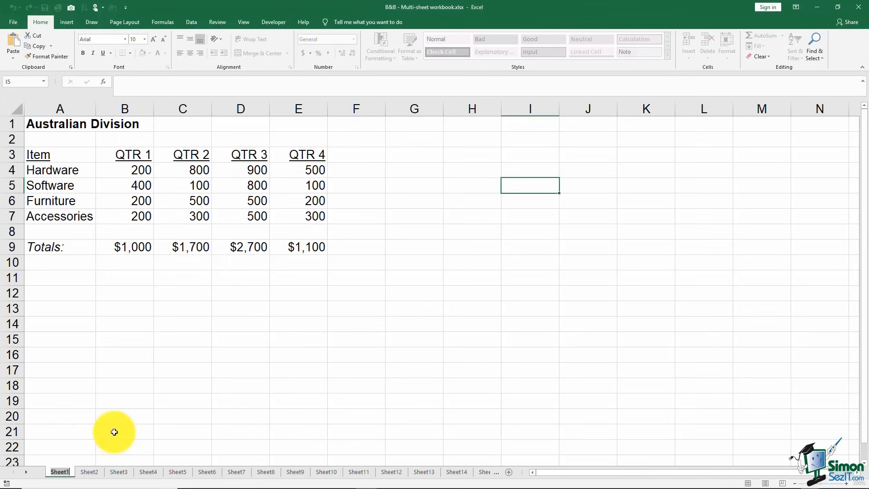
{"action": "type", "text": "Australia"}
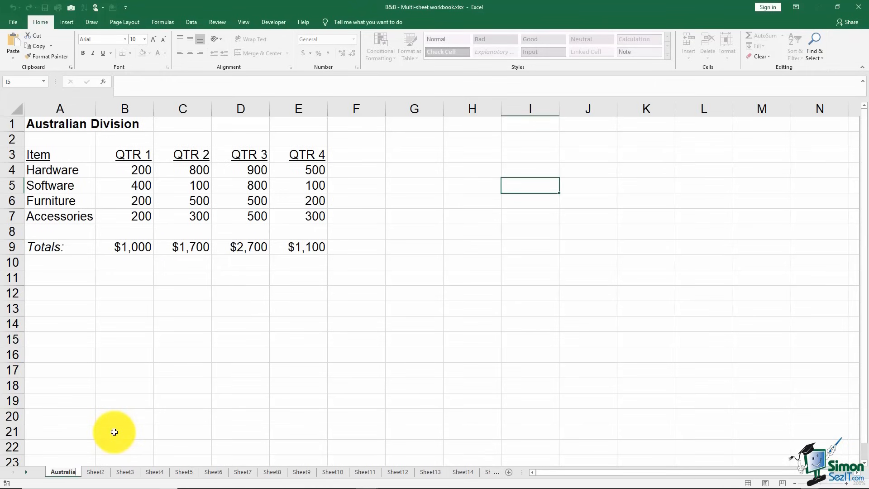
{"action": "left_click", "coordinate": [97, 472]}
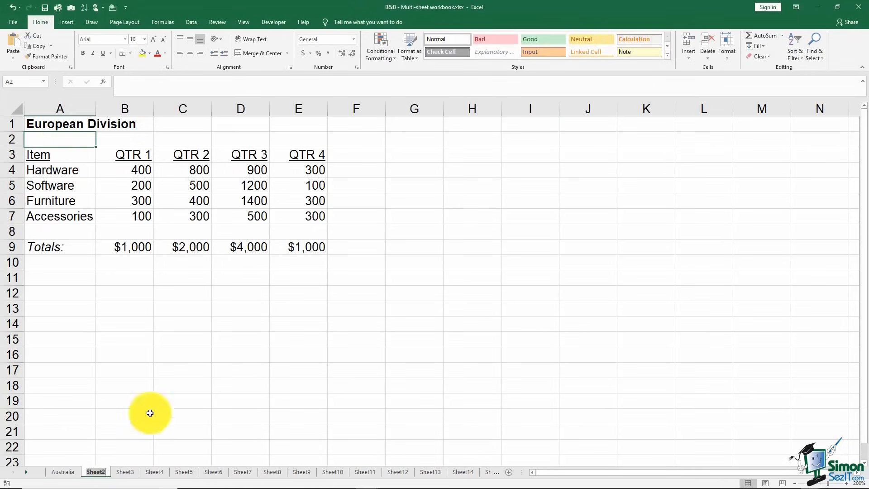
{"action": "type", "text": "Europe"}
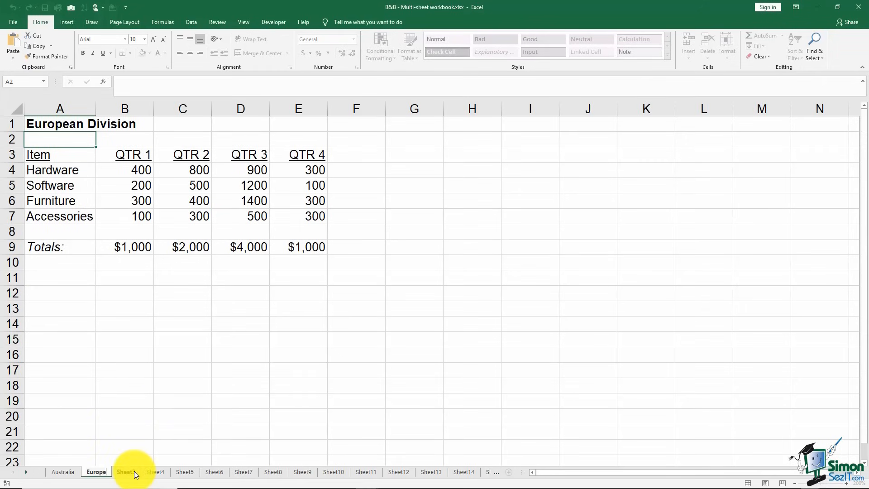
- Rename Sheet3 as N America and Sheet4 as S America
{"action": "double_click", "coordinate": [128, 472]}
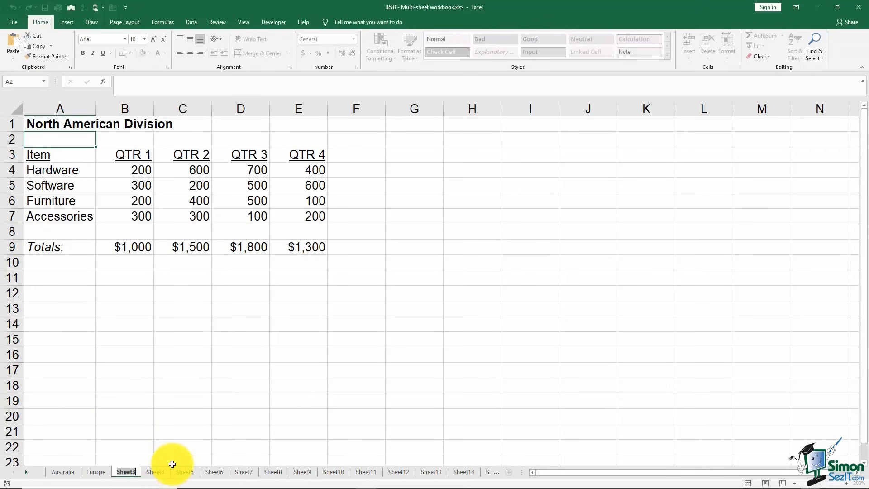
{"action": "type", "text": "N A"}
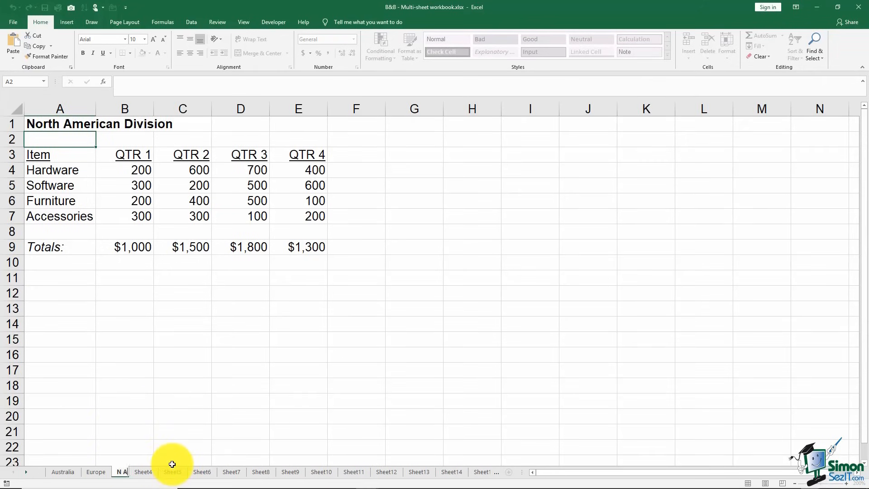
{"action": "type", "text": "merica"}
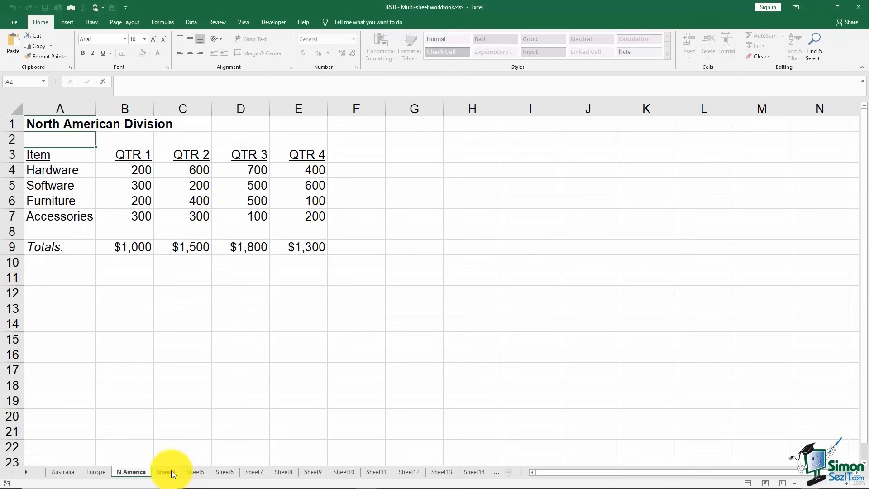
{"action": "double_click", "coordinate": [171, 472]}
{"action": "type", "text": "S A"}
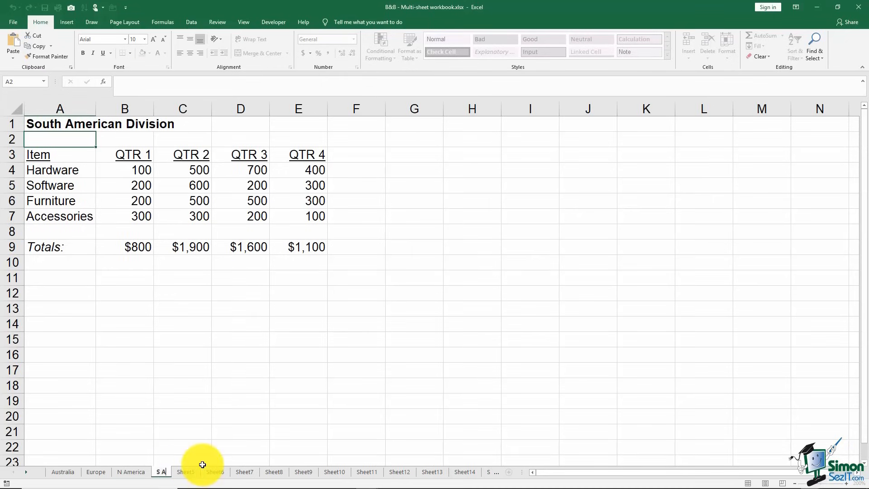
{"action": "type", "text": "merica"}
{"action": "key", "text": "Return"}
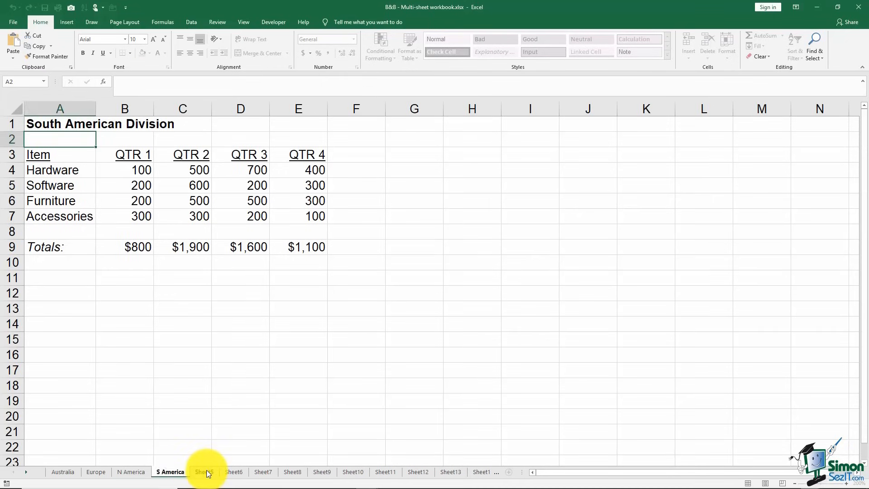
- Rename Sheet5, which holds the empty quarterly summary table, as Summary
{"action": "double_click", "coordinate": [205, 472]}
{"action": "type", "text": "Summary"}
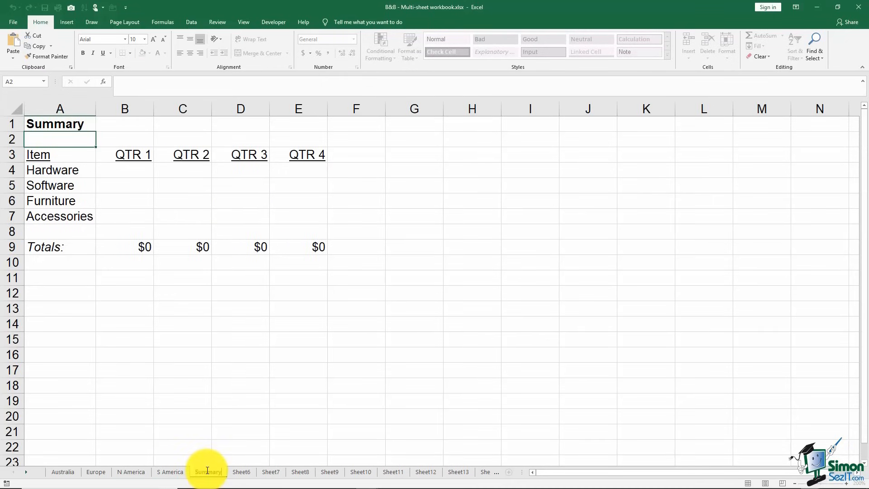
{"action": "key", "text": "Return"}
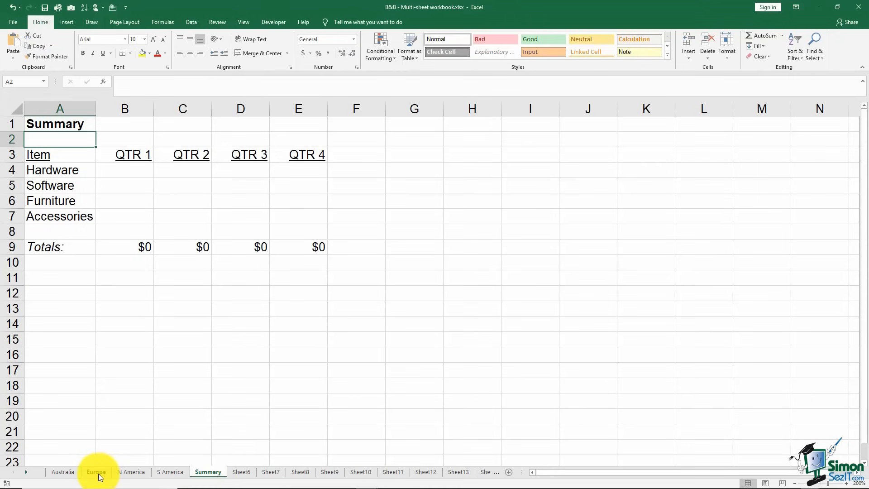
- Review the division data on the Europe, Australia and S America sheets
{"action": "left_click", "coordinate": [97, 473]}
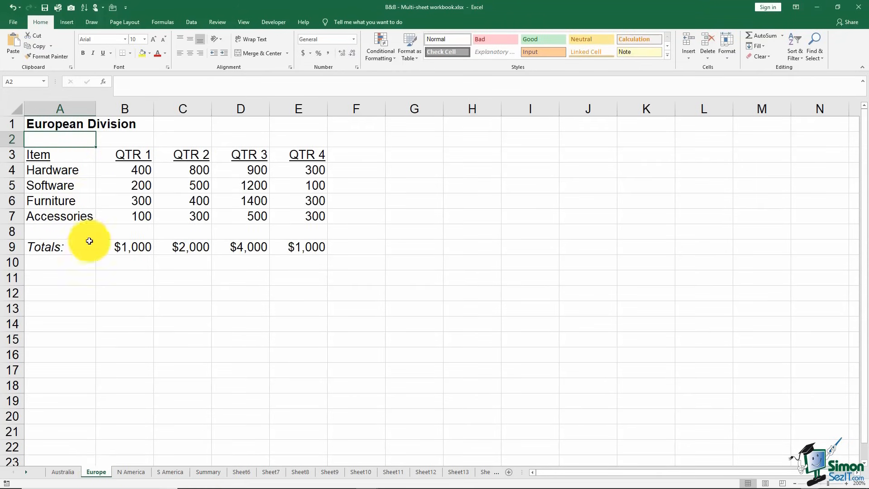
{"action": "left_click", "coordinate": [68, 473]}
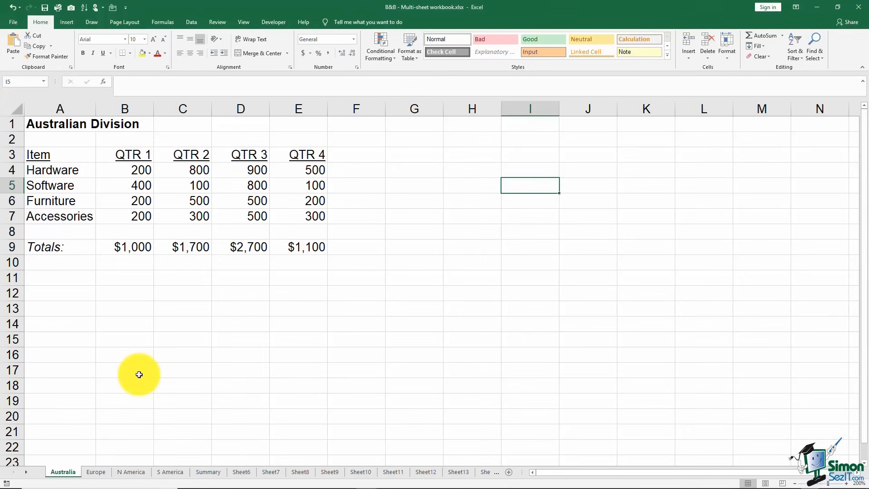
{"action": "left_click", "coordinate": [165, 473]}
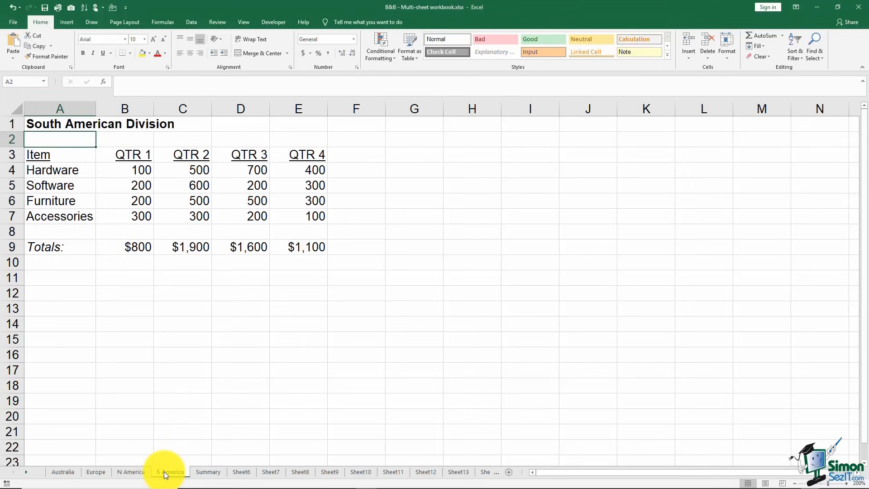
- Insert a blank worksheet before the S America sheet, plus a second blank sheet directly after the first
{"action": "right_click", "coordinate": [164, 471]}
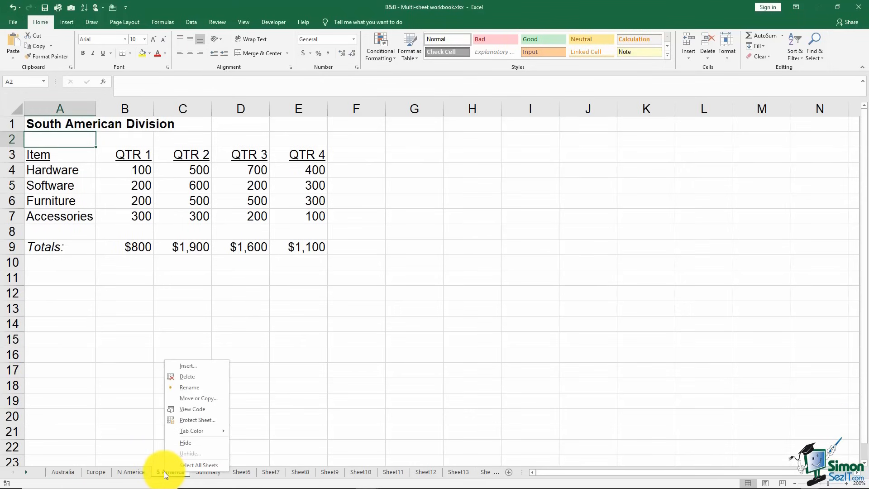
{"action": "left_click", "coordinate": [187, 366]}
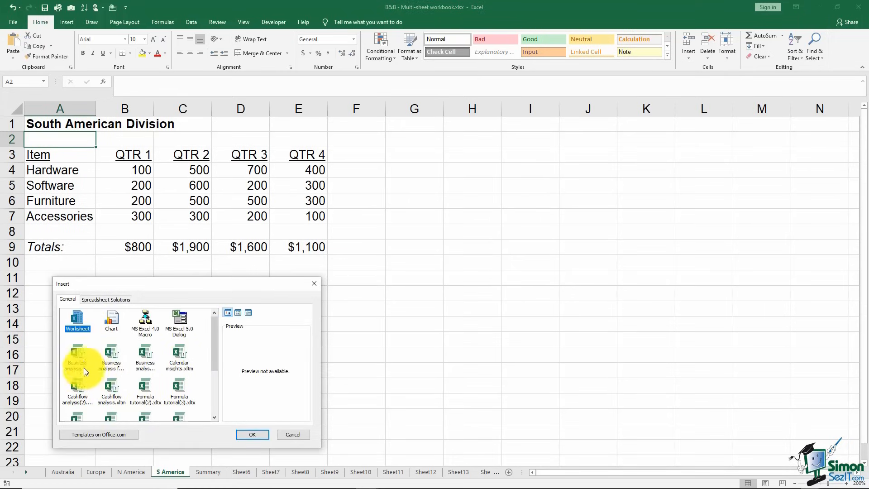
{"action": "left_click", "coordinate": [250, 433]}
{"action": "left_click", "coordinate": [171, 477]}
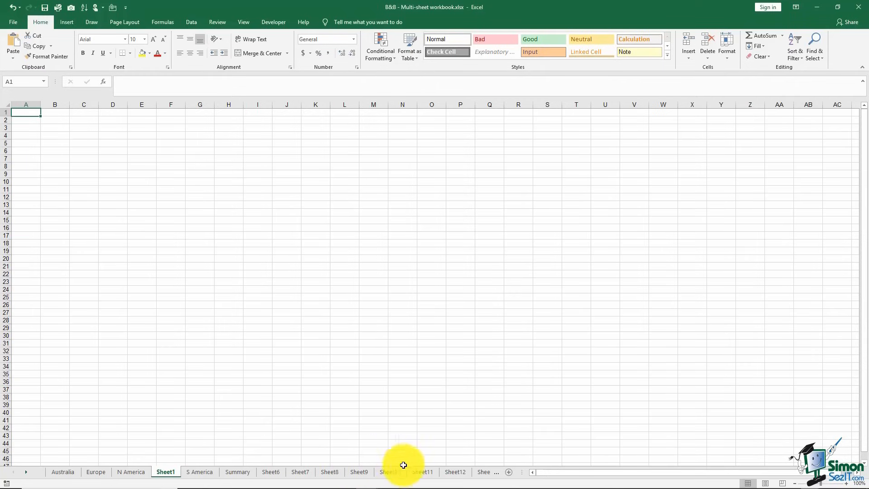
{"action": "left_click", "coordinate": [510, 474]}
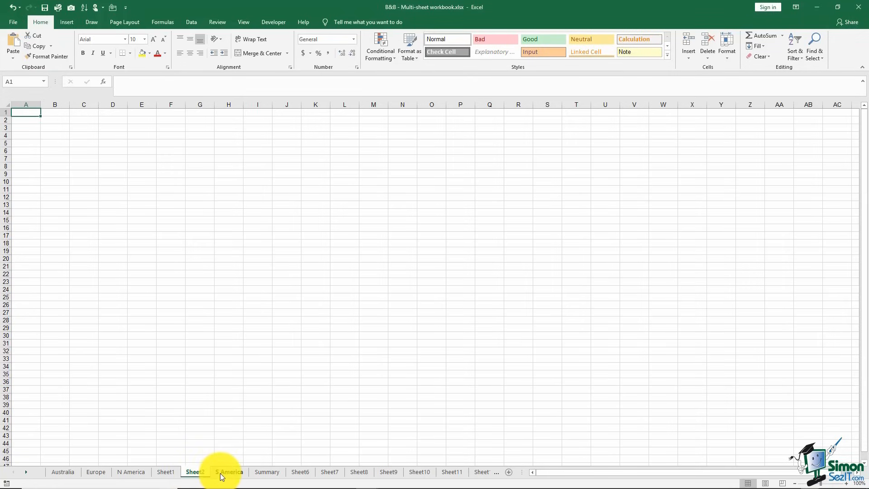
- Delete the two blank sheets, Sheet2 and Sheet1, between N America and S America
{"action": "left_click", "coordinate": [201, 474]}
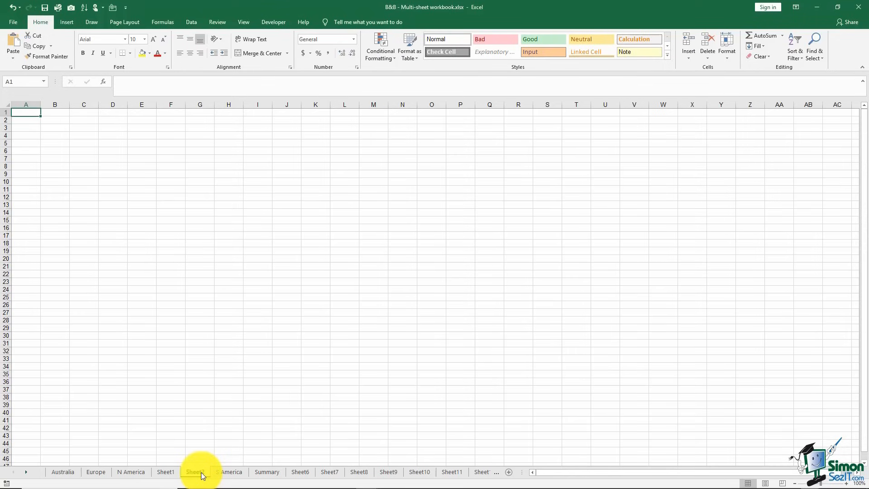
{"action": "right_click", "coordinate": [201, 472]}
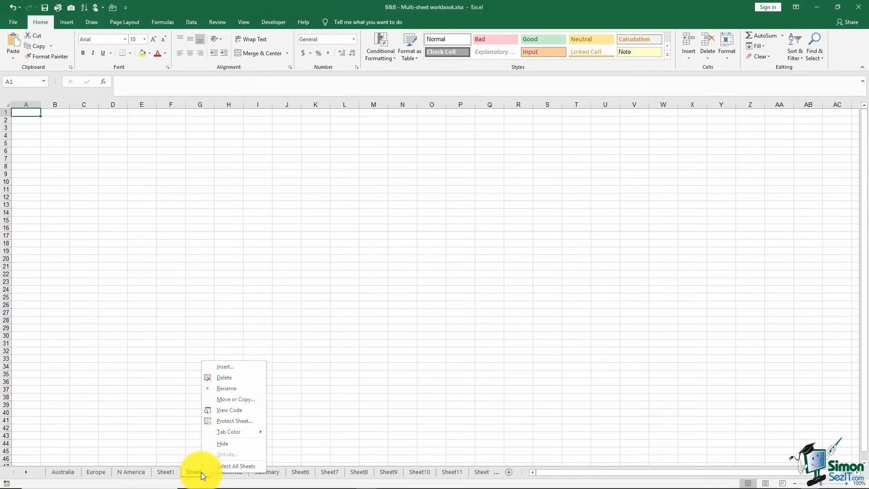
{"action": "left_click", "coordinate": [225, 378]}
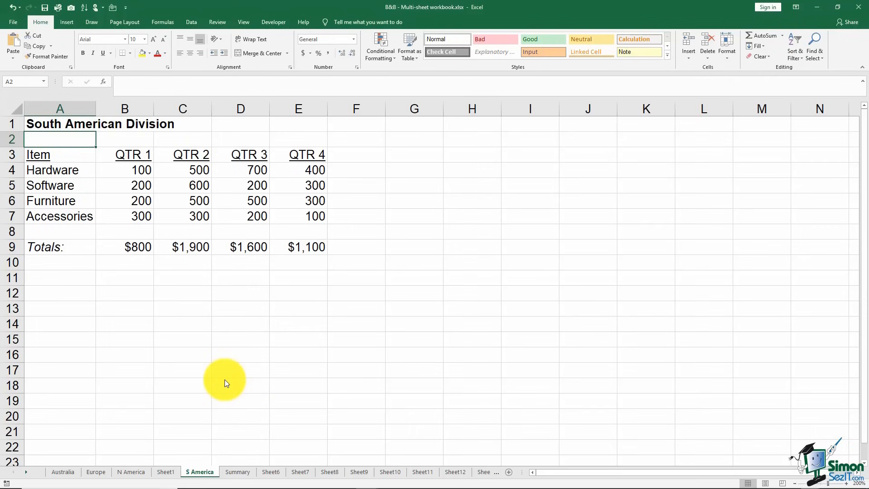
{"action": "left_click", "coordinate": [166, 472]}
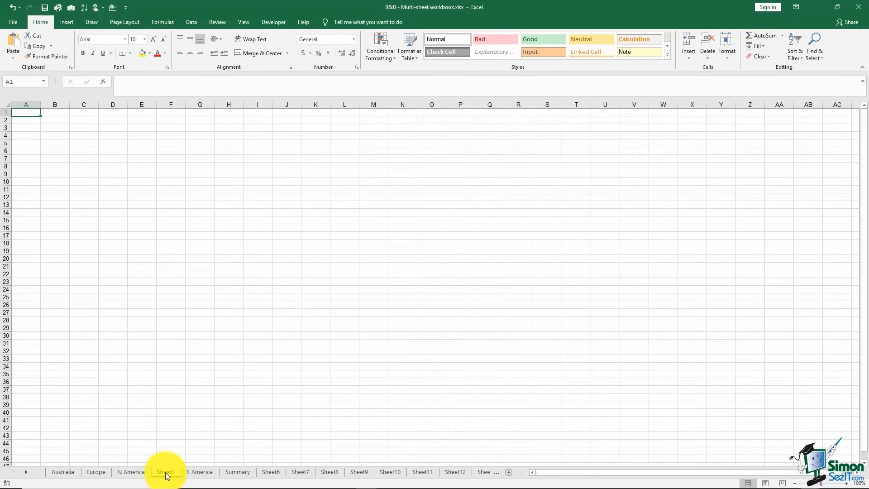
{"action": "right_click", "coordinate": [165, 473]}
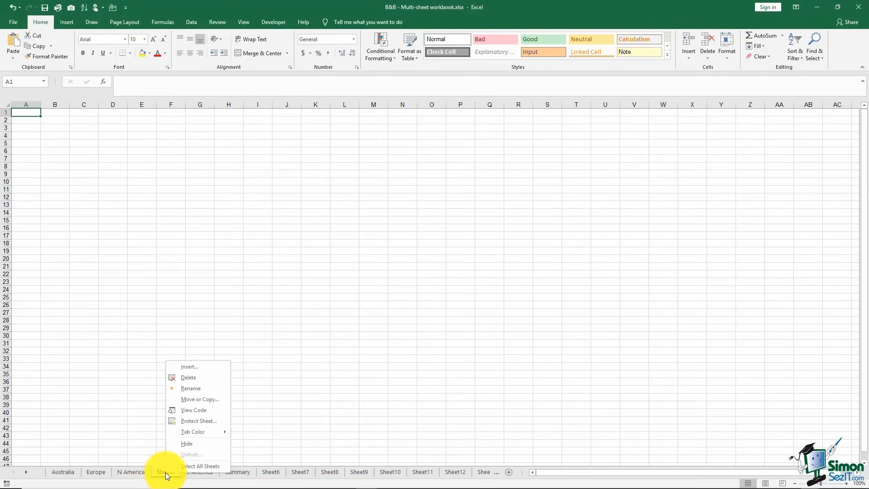
{"action": "left_click", "coordinate": [188, 379]}
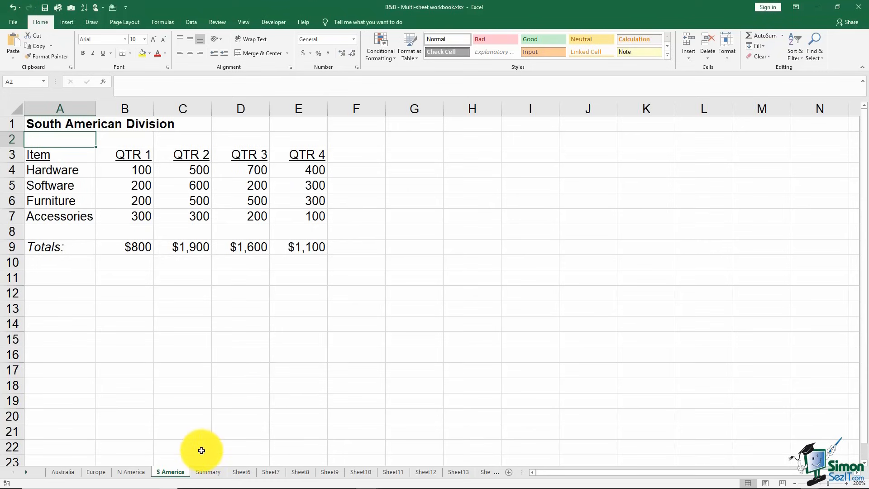
- Move the N America sheet in front of Australia and back to a place between S America and Summary
{"action": "left_click_drag", "start_coordinate": [140, 472], "coordinate": [46, 473]}
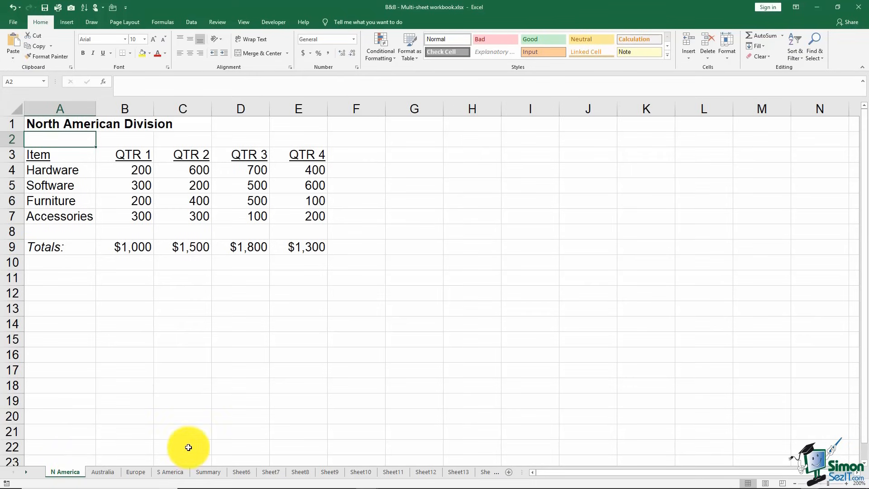
{"action": "left_click_drag", "start_coordinate": [66, 470], "coordinate": [189, 473]}
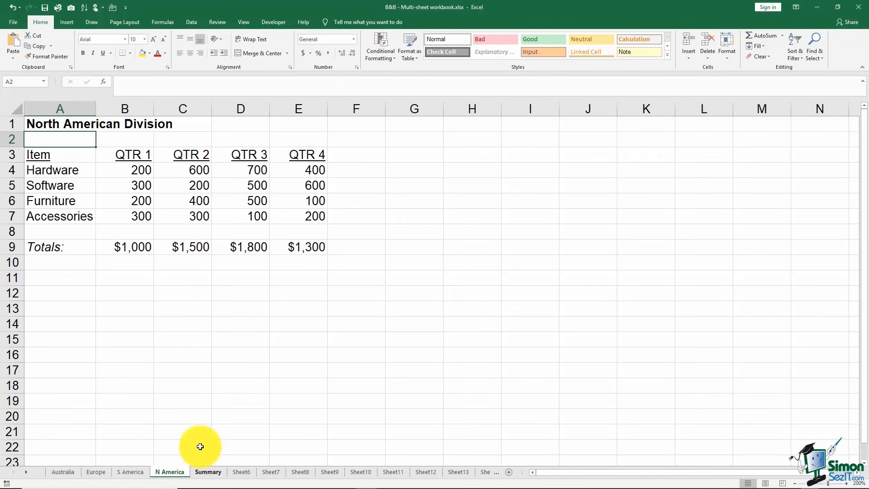
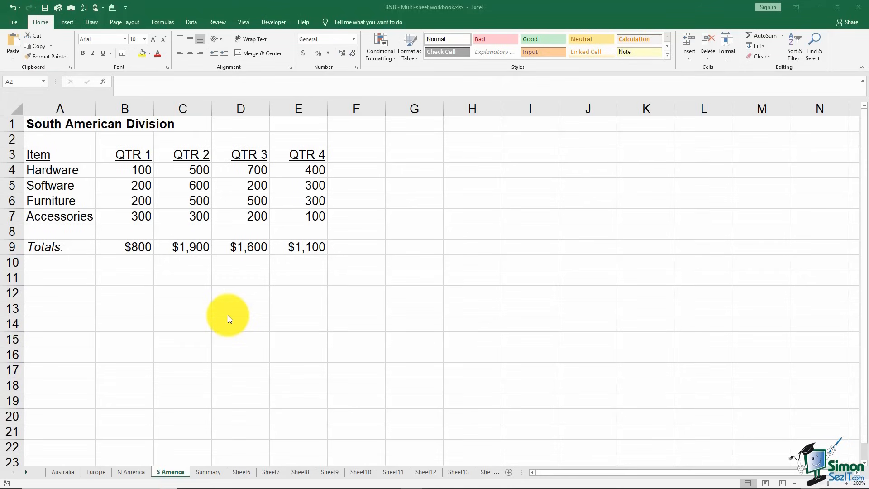
- Insert a blank worksheet before the S America sheet and delete it again
{"action": "right_click", "coordinate": [172, 471]}
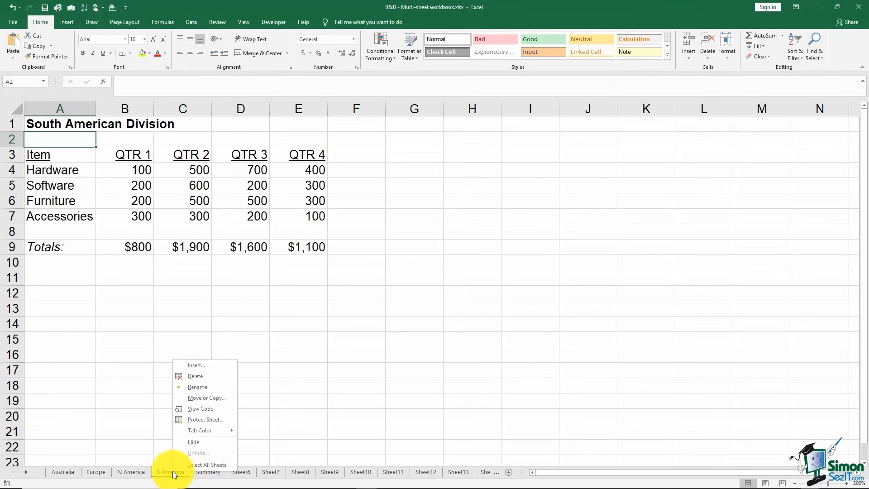
{"action": "left_click", "coordinate": [221, 365]}
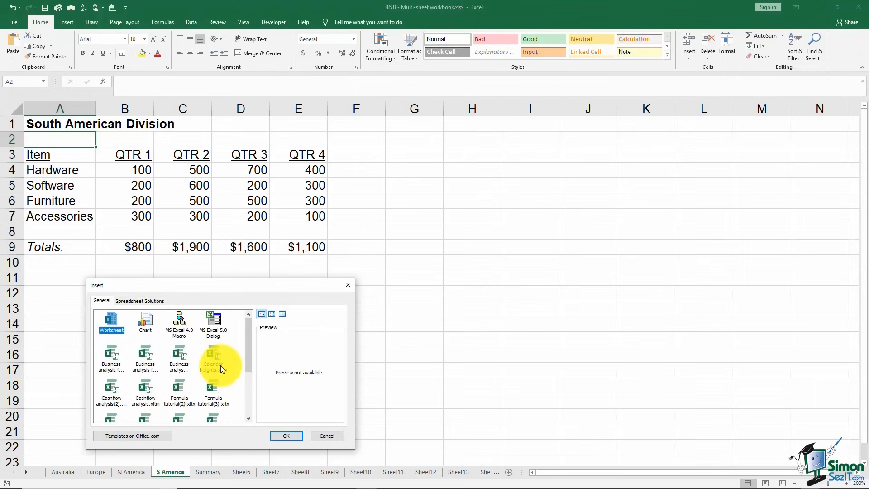
{"action": "double_click", "coordinate": [112, 320]}
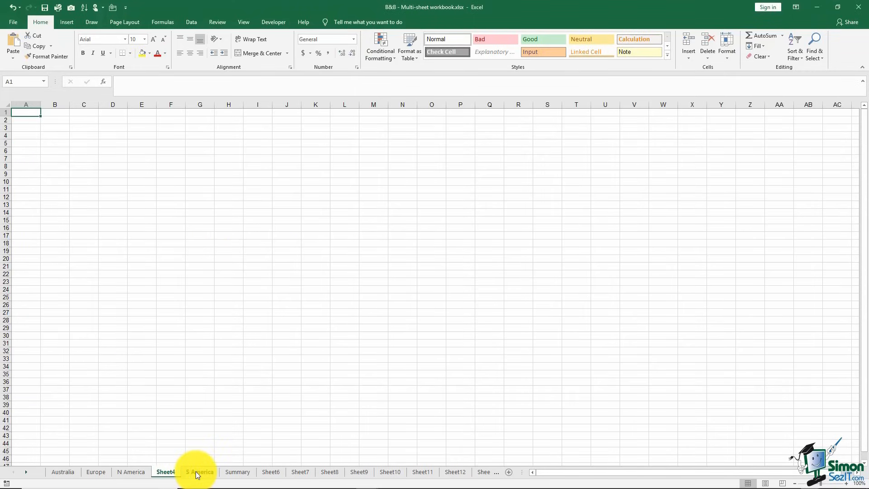
{"action": "right_click", "coordinate": [170, 475]}
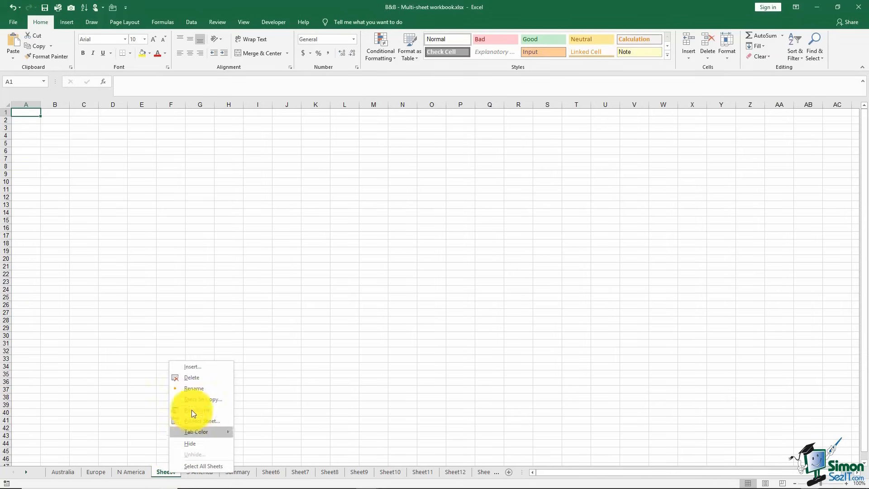
{"action": "left_click", "coordinate": [191, 378]}
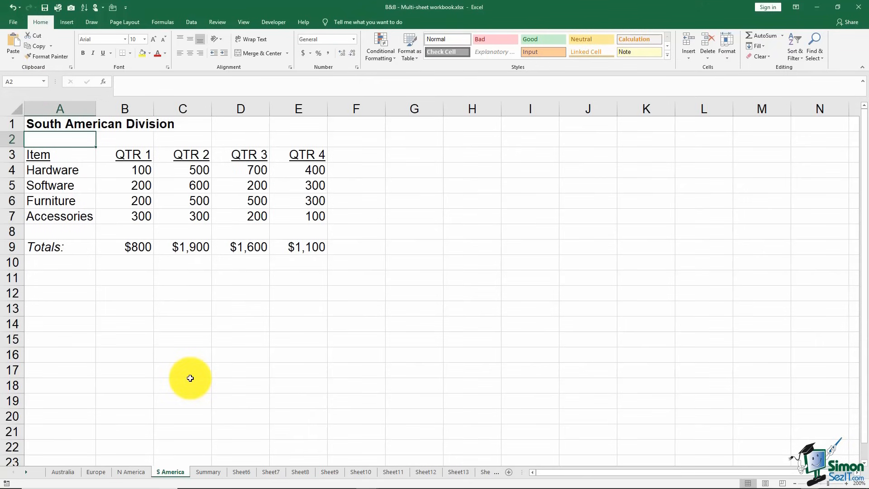
{"action": "right_click", "coordinate": [178, 475]}
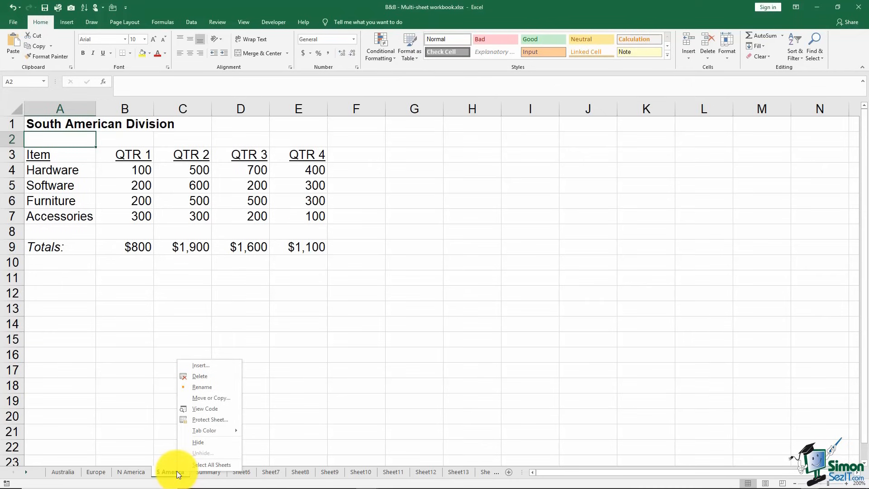
{"action": "left_click", "coordinate": [210, 387]}
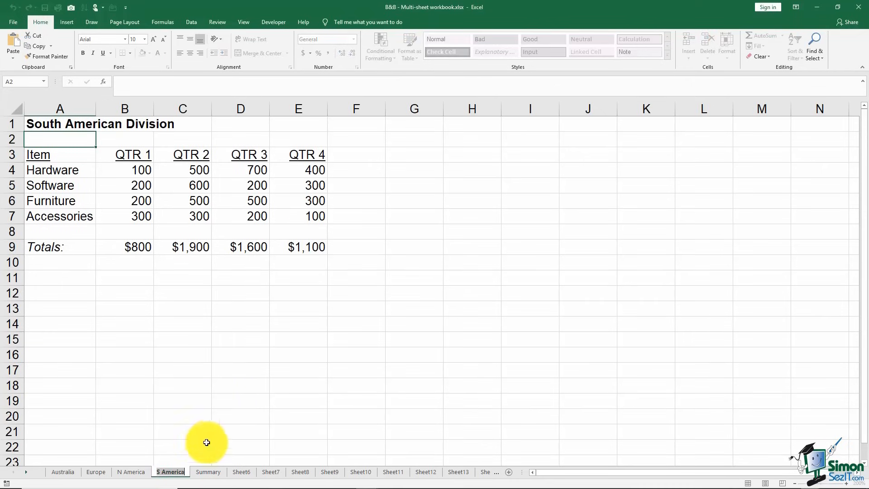
{"action": "left_click", "coordinate": [230, 428]}
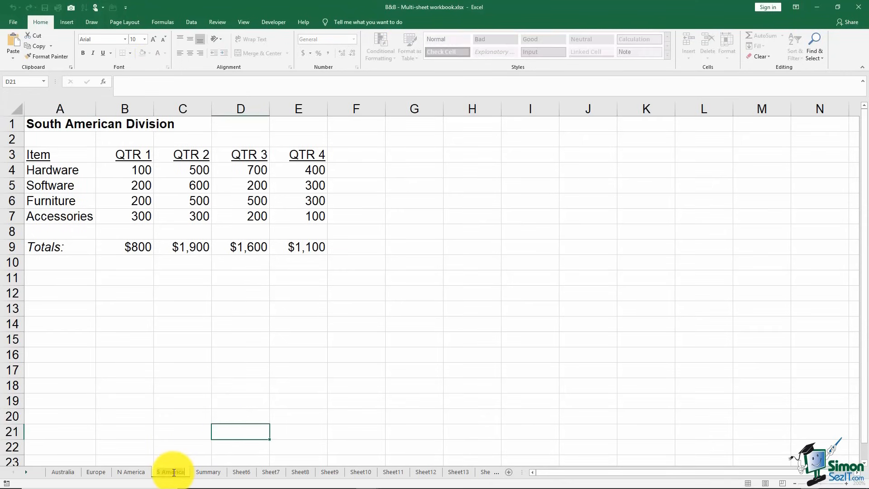
{"action": "left_click", "coordinate": [243, 395]}
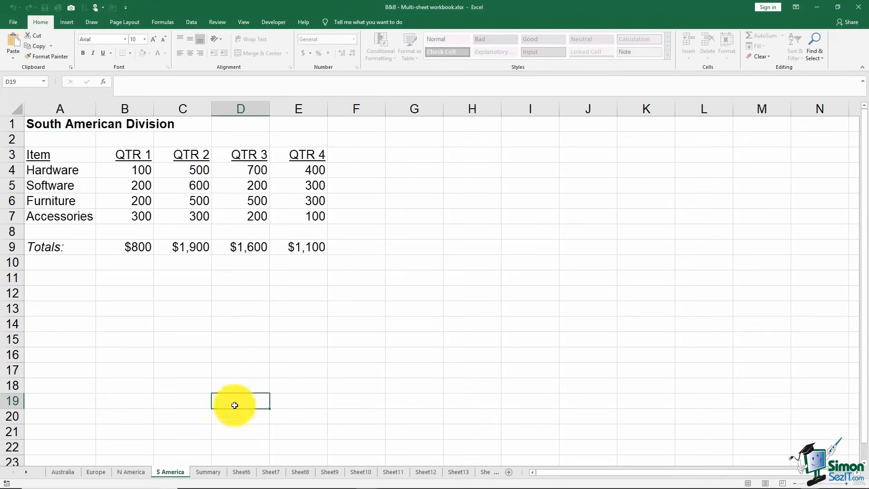
- Move the S America sheet before Australia within the same workbook, using Move or Copy without creating a copy
{"action": "right_click", "coordinate": [172, 471]}
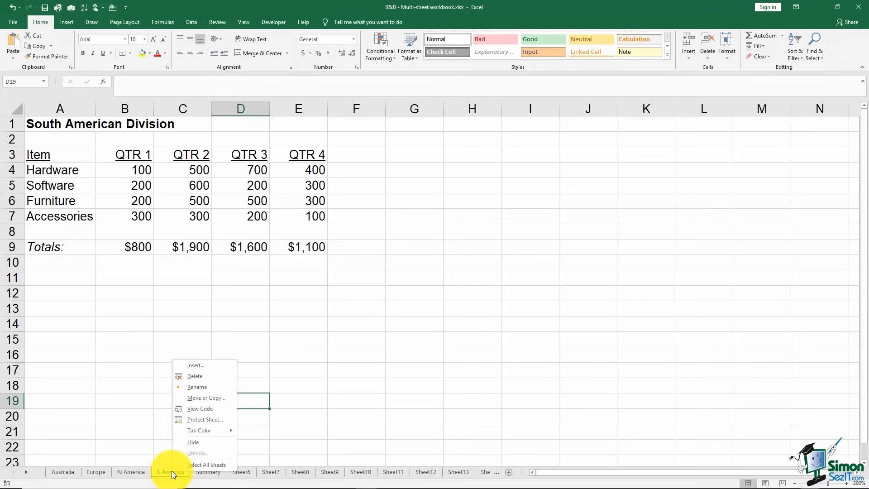
{"action": "left_click", "coordinate": [199, 399]}
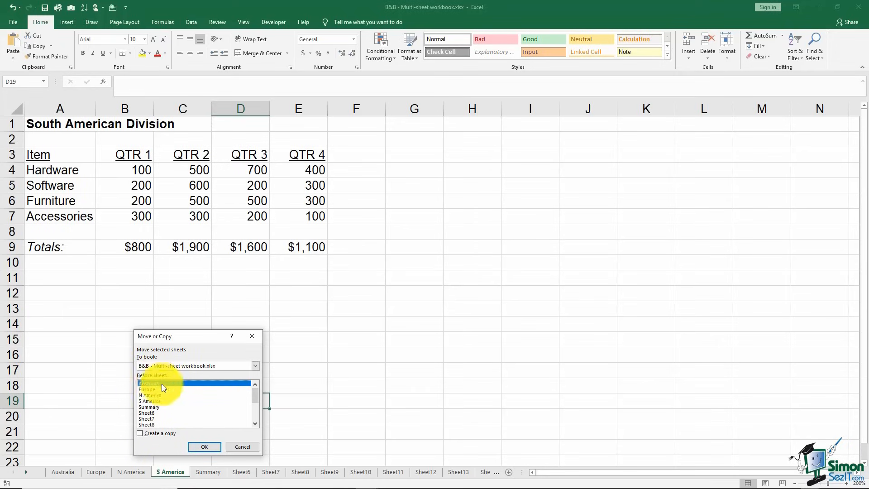
{"action": "left_click", "coordinate": [196, 447]}
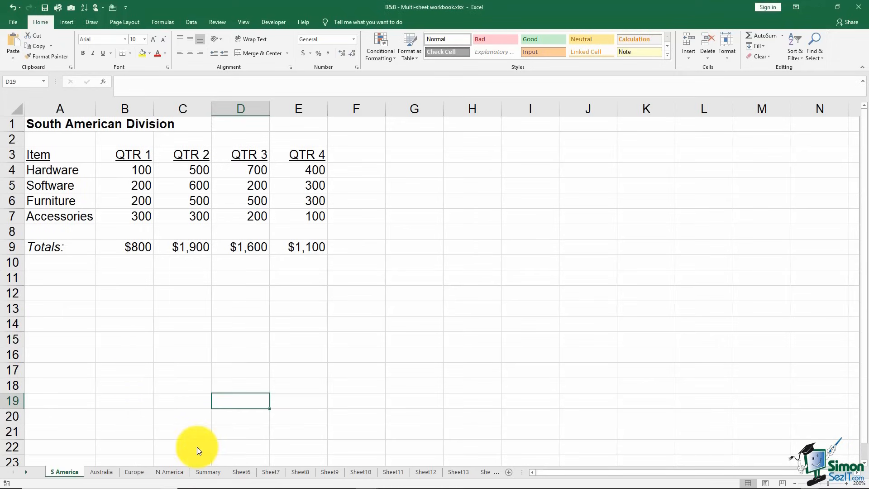
- Create a copy of the S America sheet in a new workbook with Move or Copy
{"action": "right_click", "coordinate": [72, 470]}
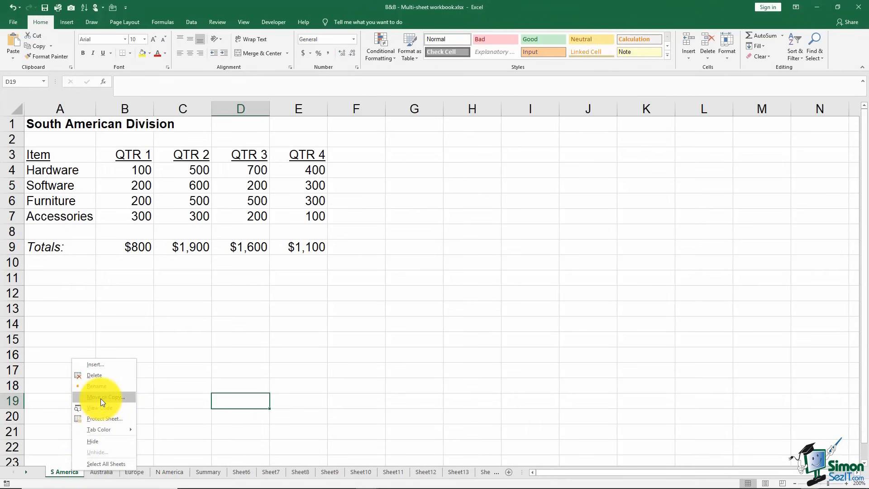
{"action": "left_click", "coordinate": [100, 399]}
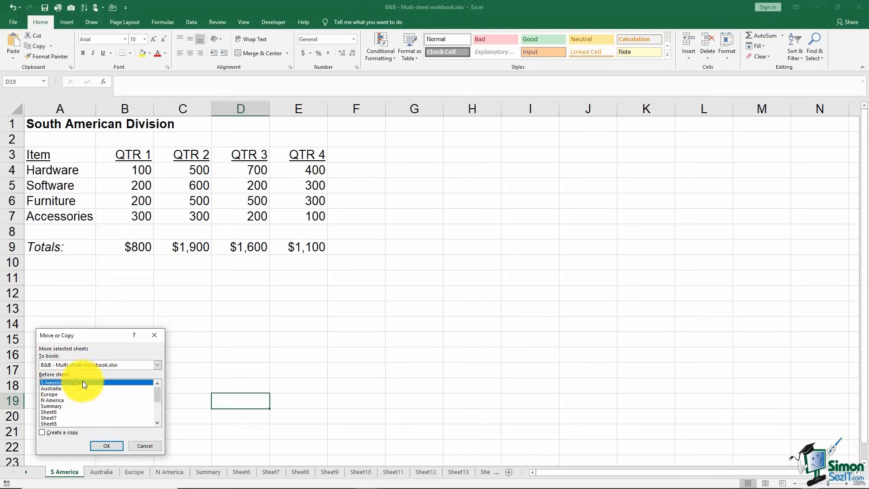
{"action": "left_click", "coordinate": [157, 365]}
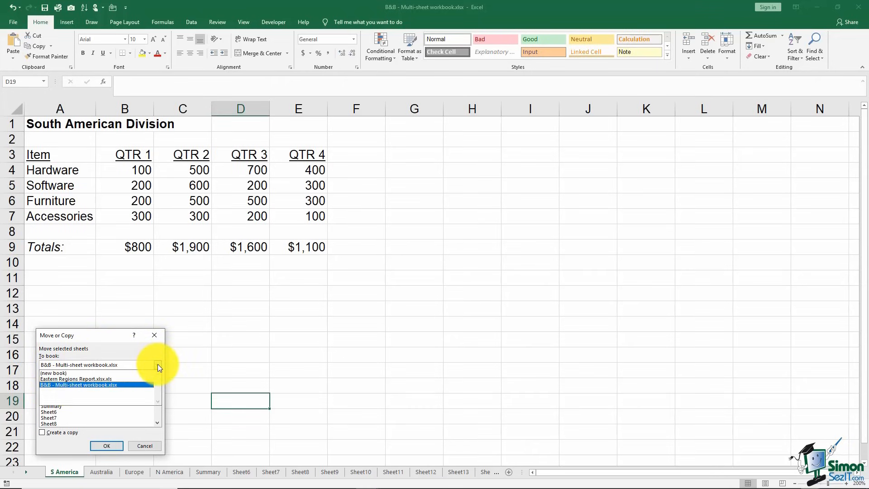
{"action": "left_click", "coordinate": [61, 373]}
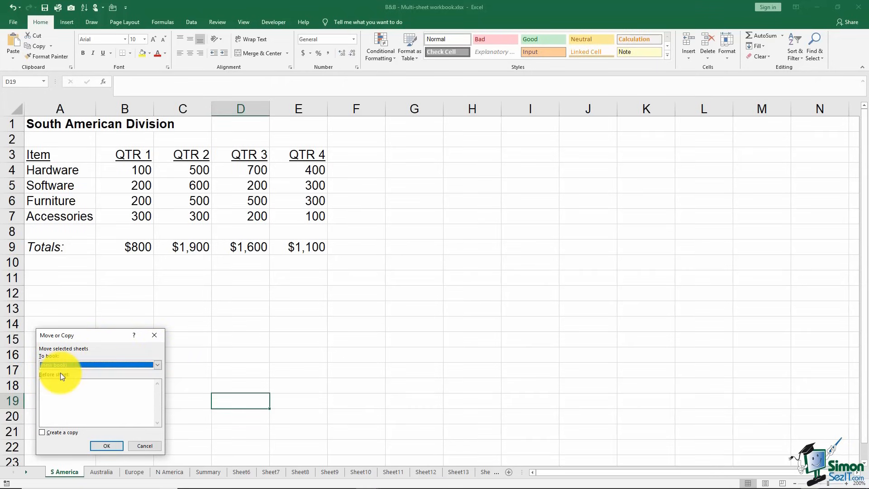
{"action": "left_click", "coordinate": [43, 432]}
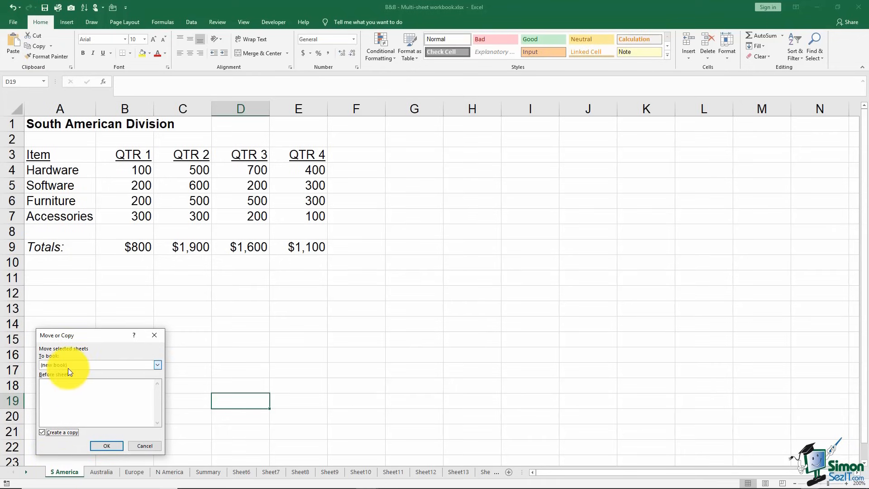
{"action": "left_click", "coordinate": [105, 446]}
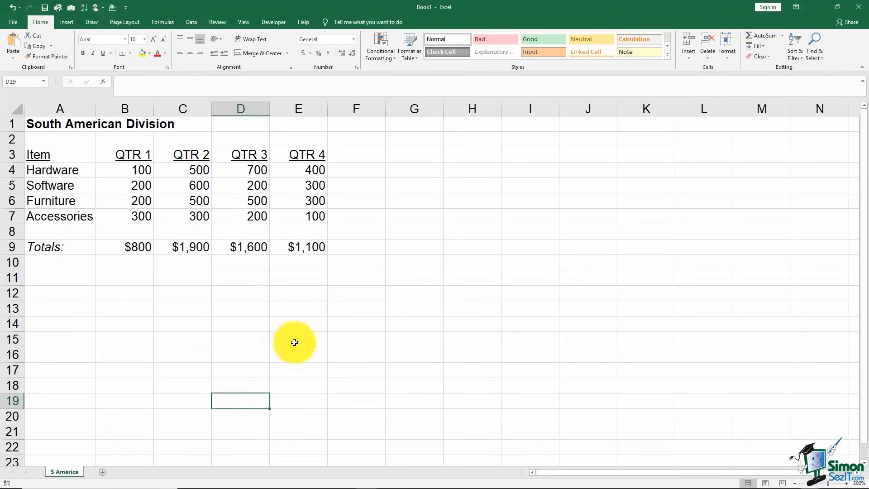
- Close the new workbook Book1 without saving its changes
{"action": "left_click", "coordinate": [424, 11]}
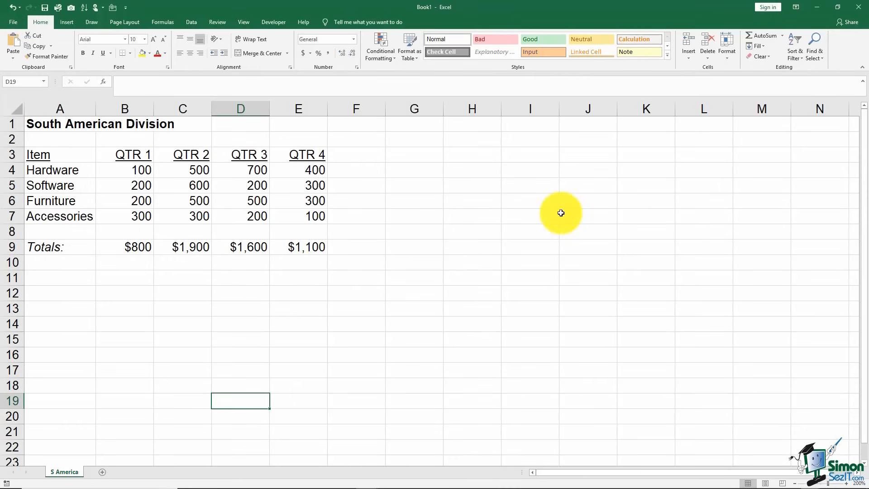
{"action": "left_click", "coordinate": [859, 8]}
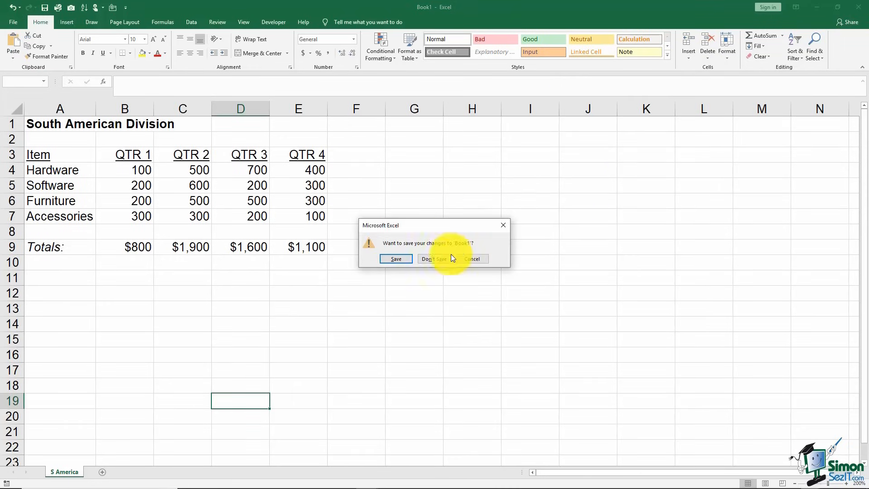
{"action": "left_click", "coordinate": [440, 259]}
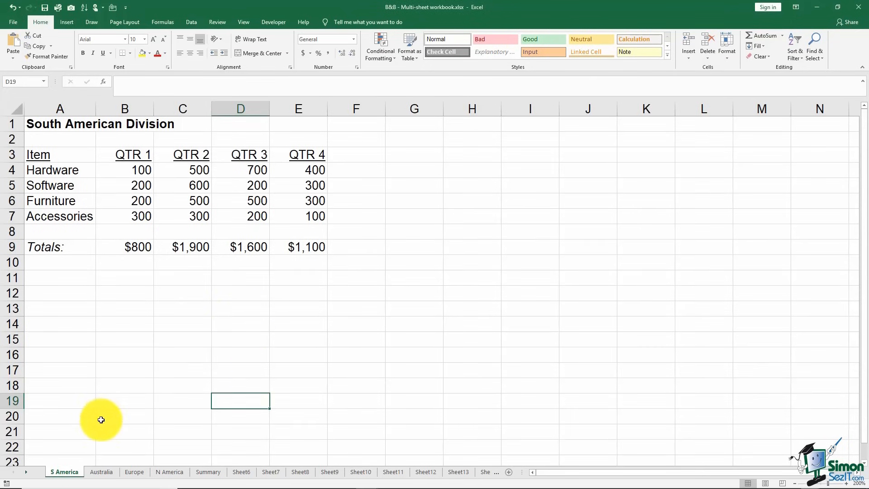
- View the code window of the S America sheet and close the Visual Basic editor without adding any code
{"action": "right_click", "coordinate": [74, 471]}
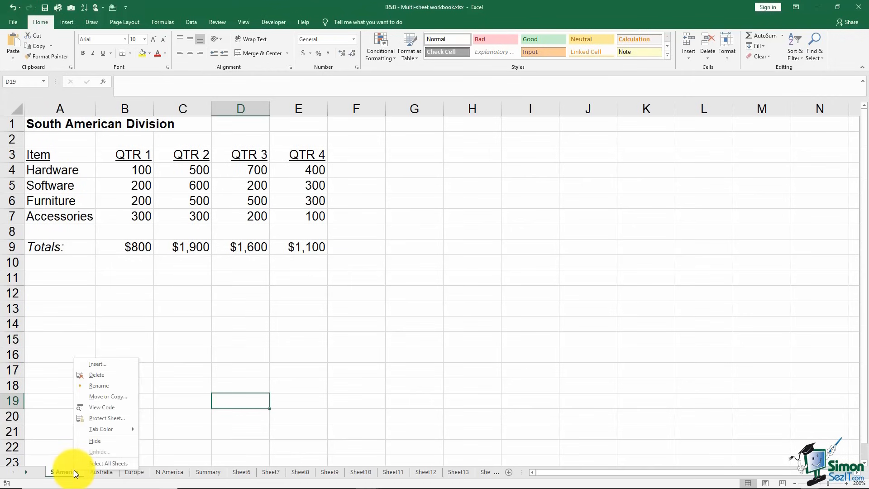
{"action": "left_click", "coordinate": [100, 409]}
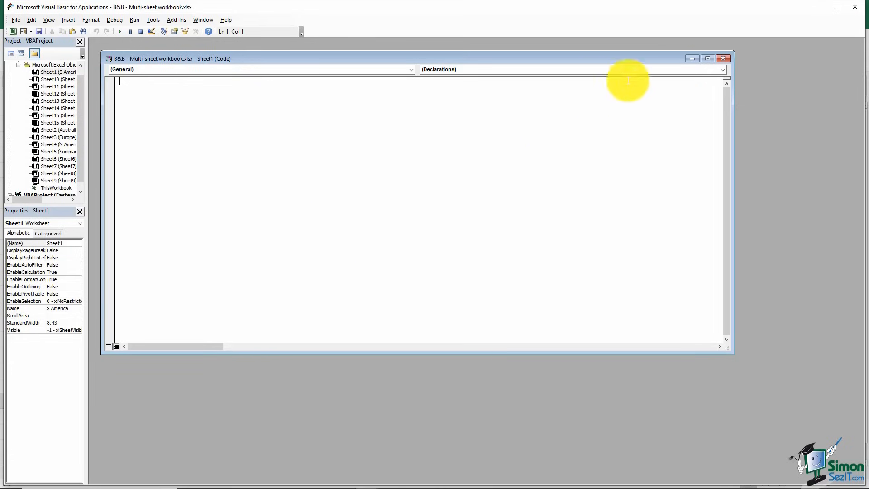
{"action": "left_click", "coordinate": [857, 11]}
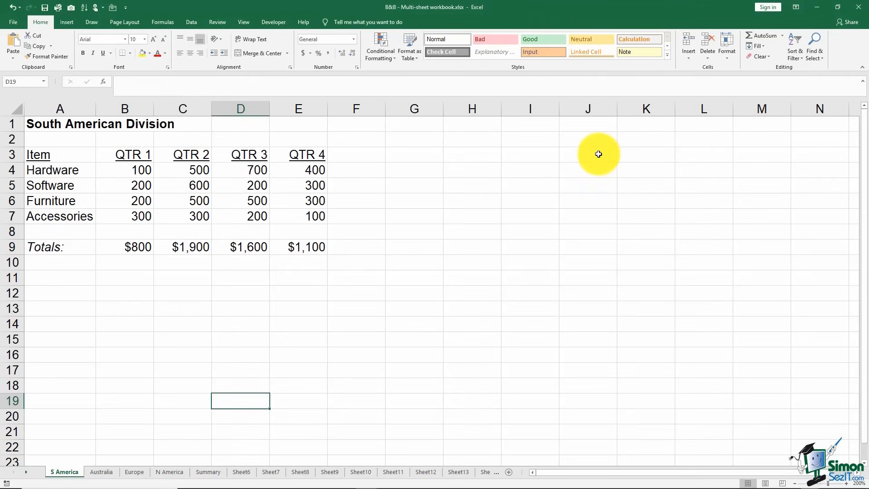
- Look at the protection options and the available tab colours for the S America sheet without applying any
{"action": "right_click", "coordinate": [69, 473]}
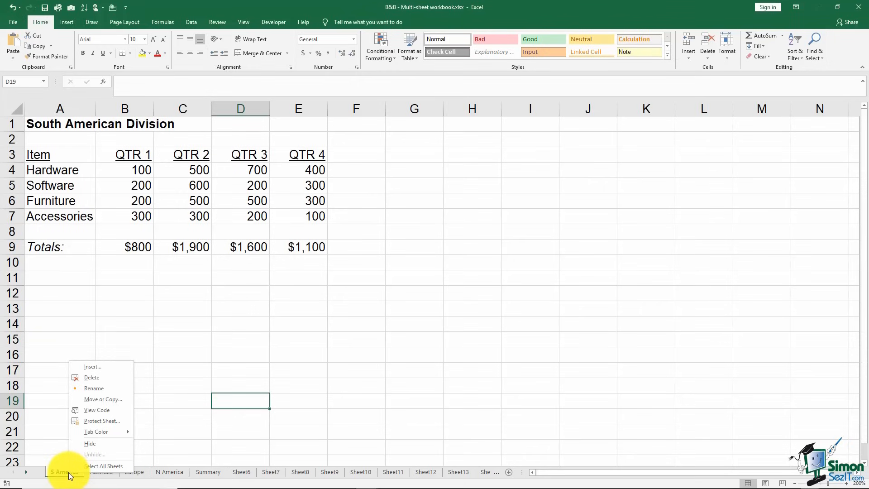
{"action": "left_click", "coordinate": [102, 420]}
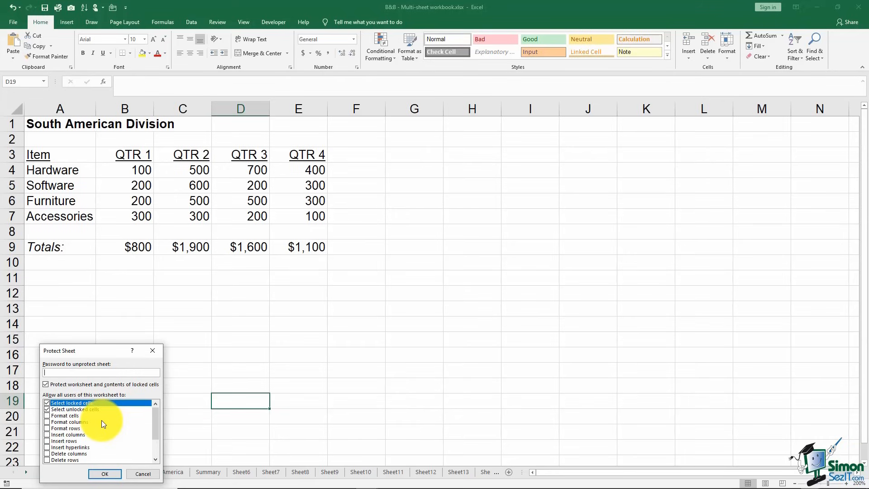
{"action": "left_click", "coordinate": [143, 475]}
{"action": "right_click", "coordinate": [72, 472]}
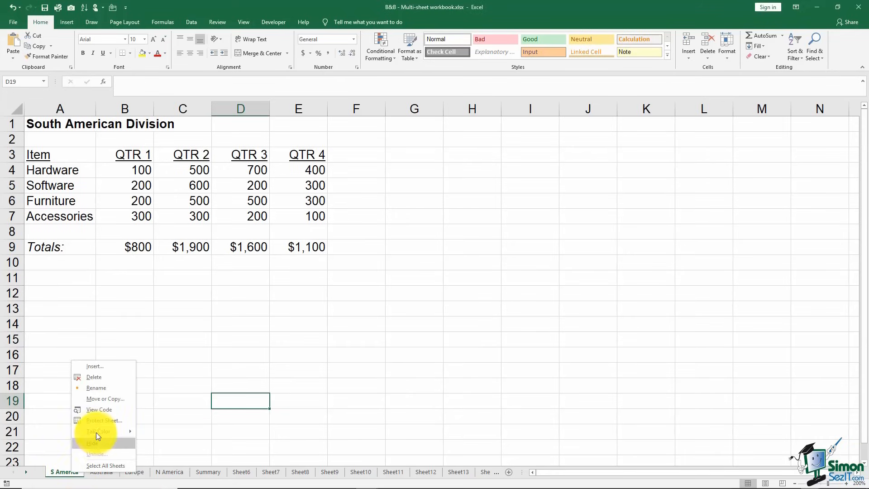
{"action": "mouse_move", "coordinate": [96, 431]}
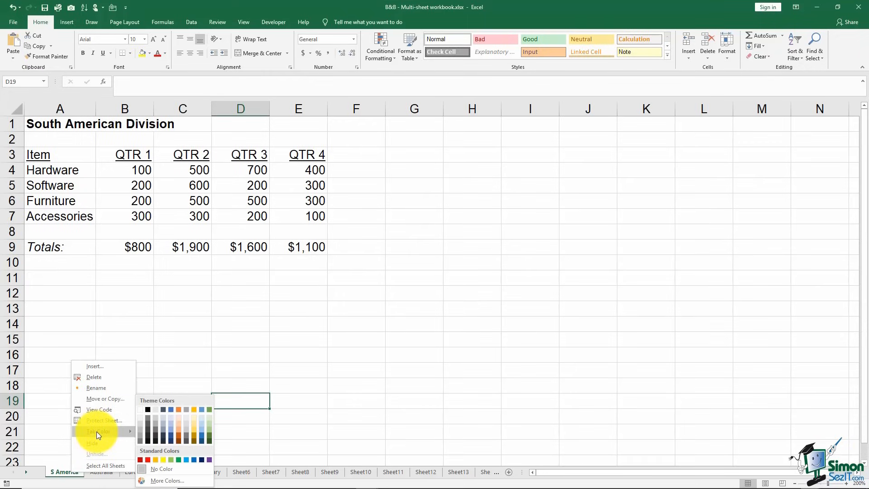
{"action": "left_click", "coordinate": [242, 382]}
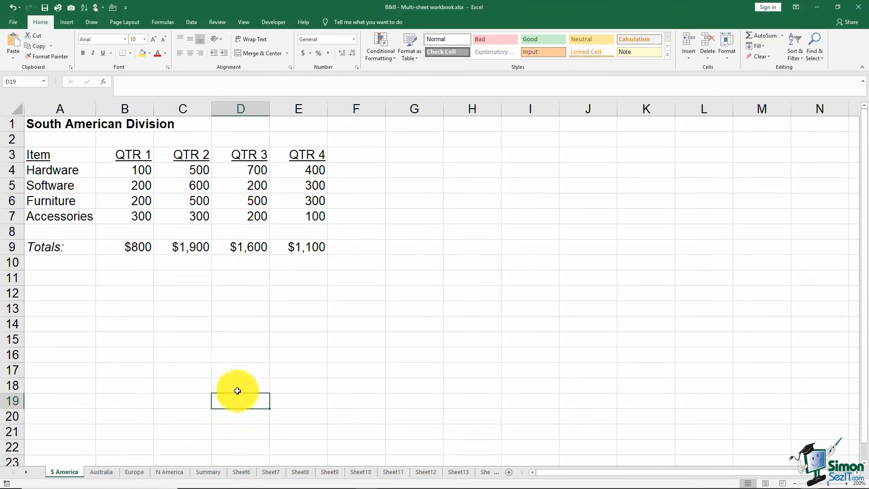
- Colour the Summary sheet's tab standard red and switch to the N America sheet to check it
{"action": "left_click", "coordinate": [212, 472]}
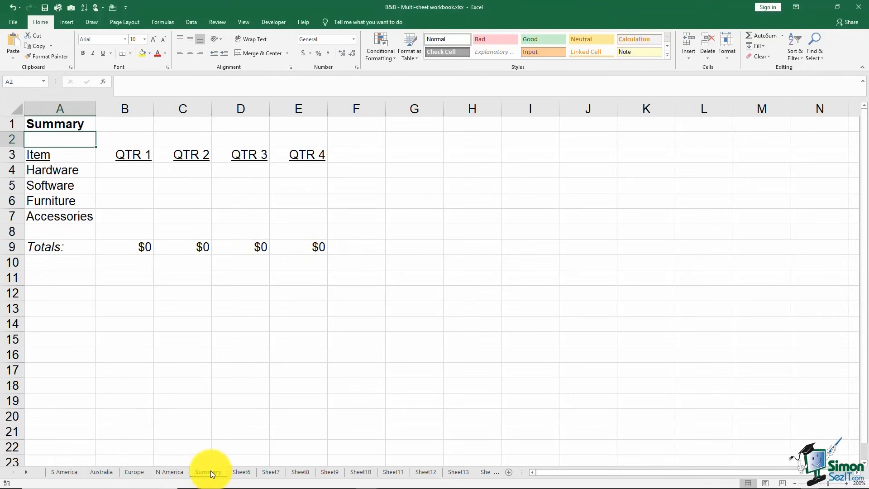
{"action": "right_click", "coordinate": [210, 471]}
{"action": "mouse_move", "coordinate": [229, 430]}
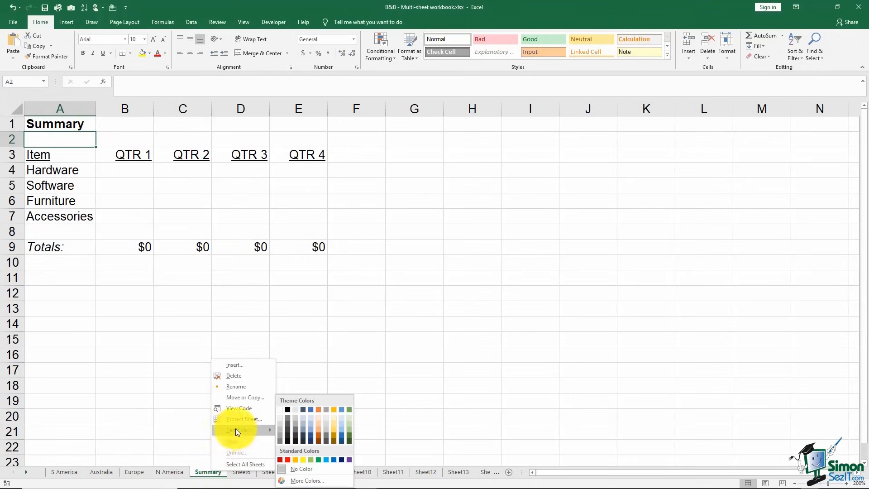
{"action": "left_click", "coordinate": [288, 460]}
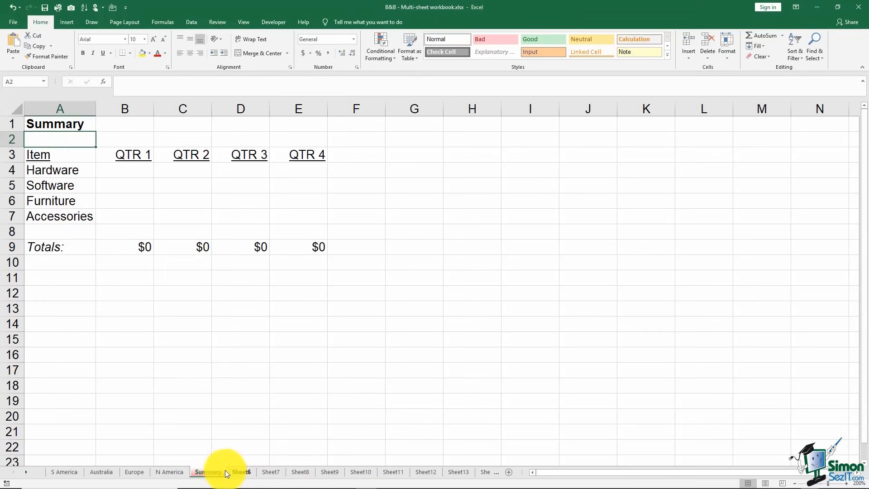
{"action": "left_click", "coordinate": [171, 471]}
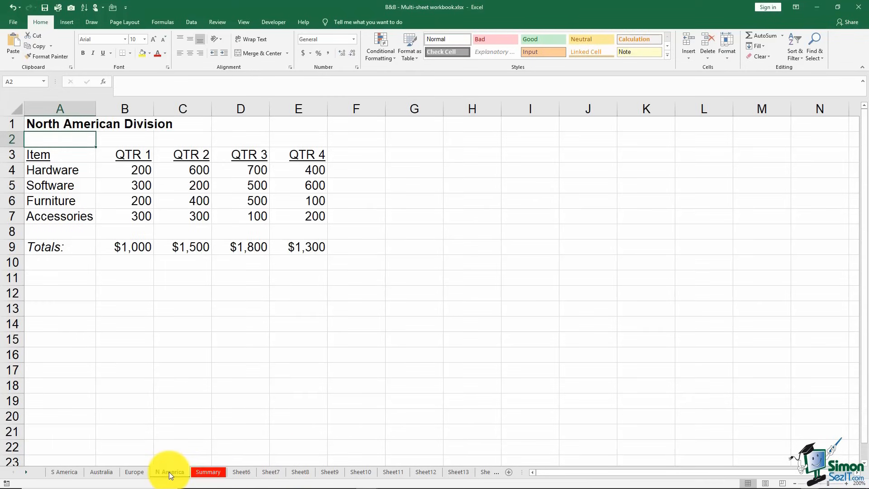
- Hide the Summary sheet and unhide it again
{"action": "right_click", "coordinate": [205, 471]}
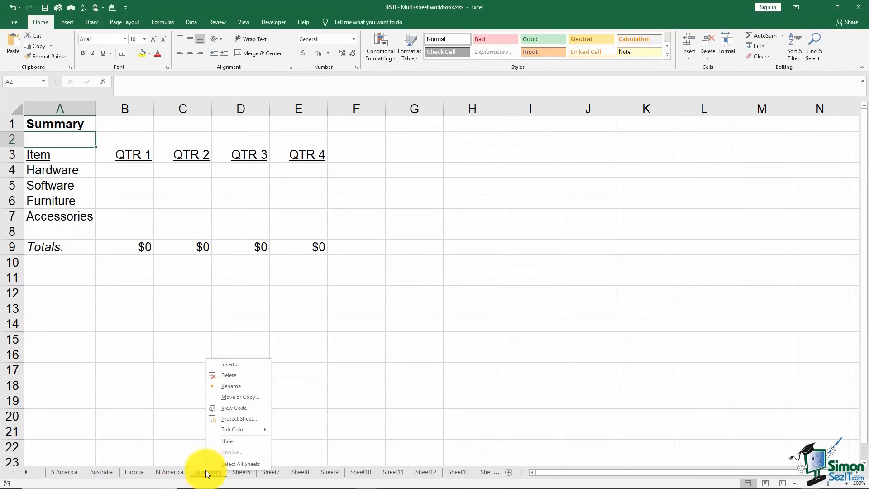
{"action": "left_click", "coordinate": [226, 441]}
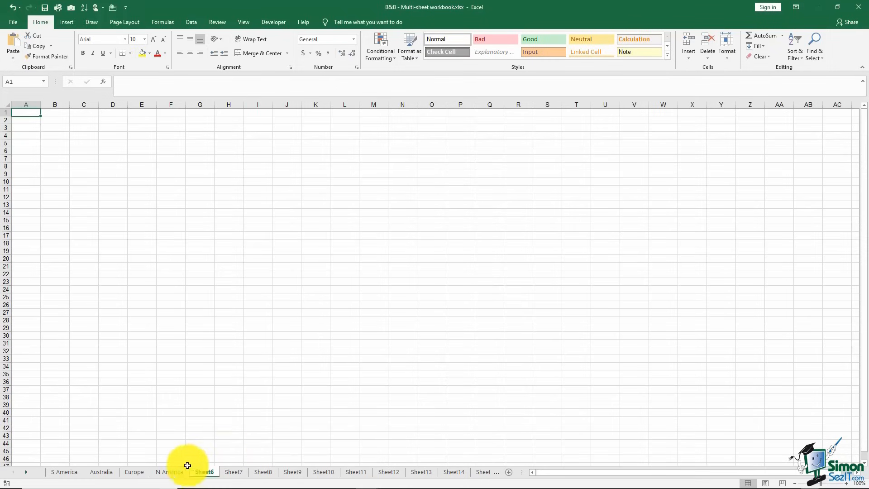
{"action": "right_click", "coordinate": [211, 471]}
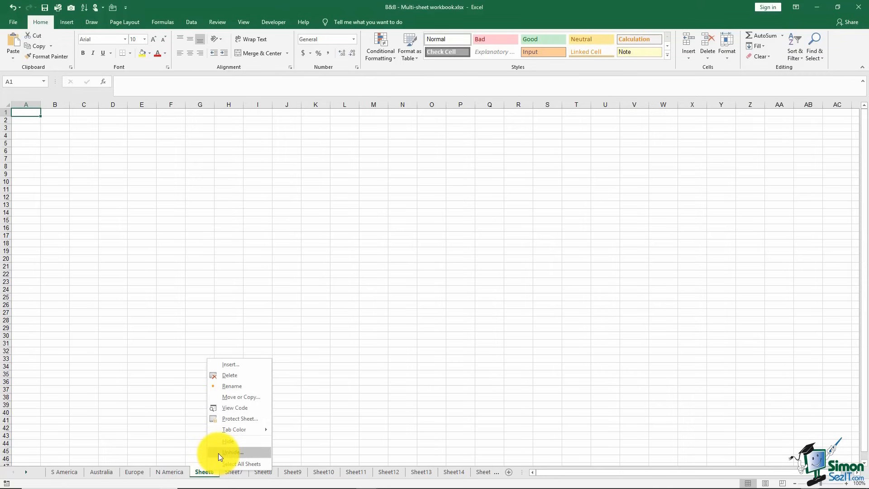
{"action": "left_click", "coordinate": [219, 453]}
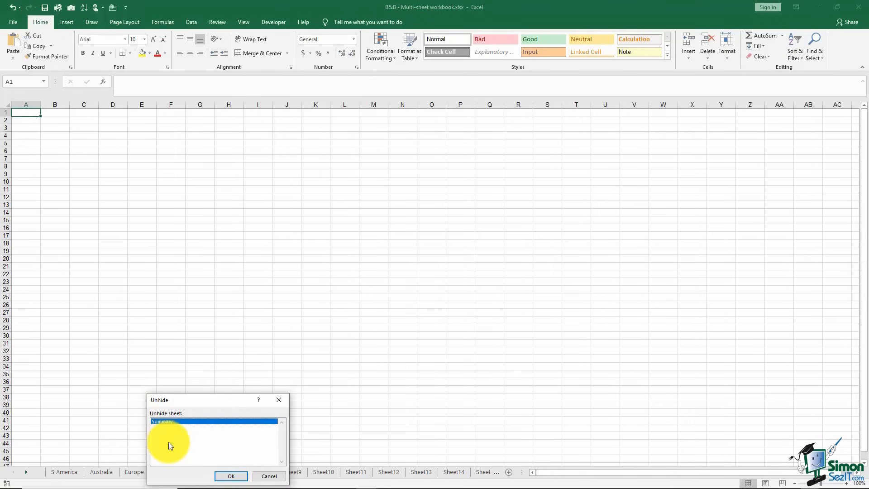
{"action": "left_click", "coordinate": [229, 476]}
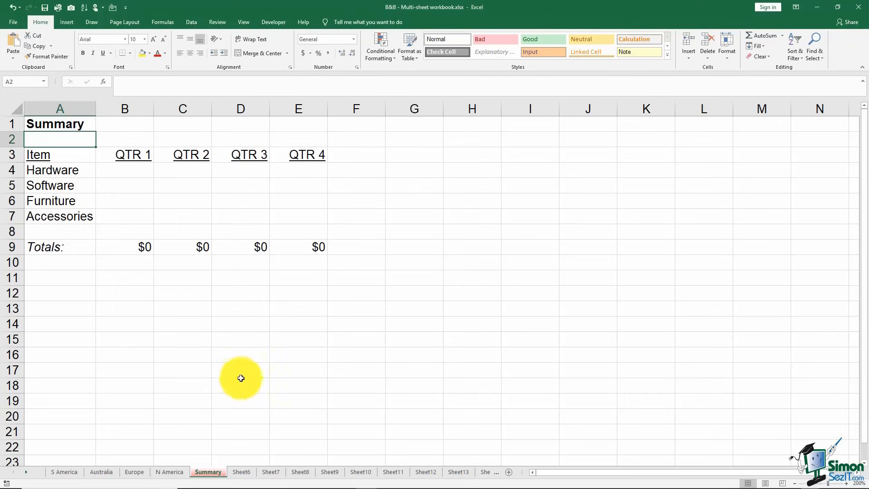
- Group all sheets in the workbook and ungroup them again by activating Sheet8 alone
{"action": "right_click", "coordinate": [212, 472]}
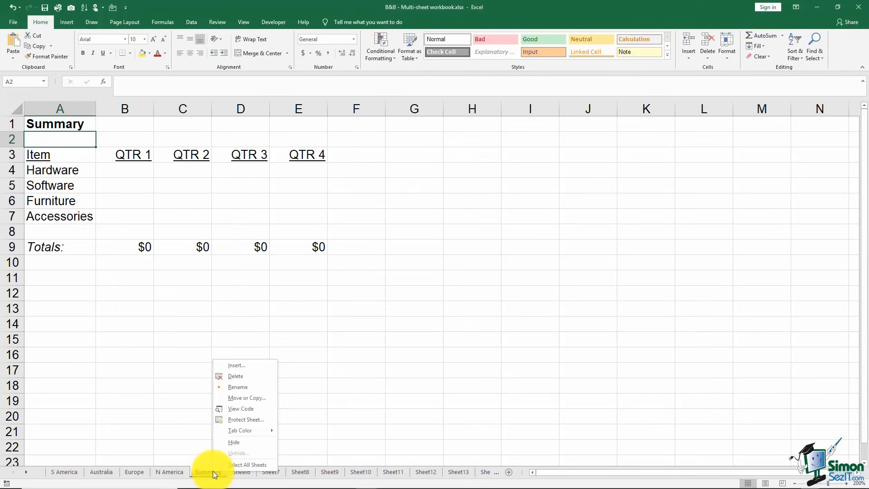
{"action": "left_click", "coordinate": [237, 466]}
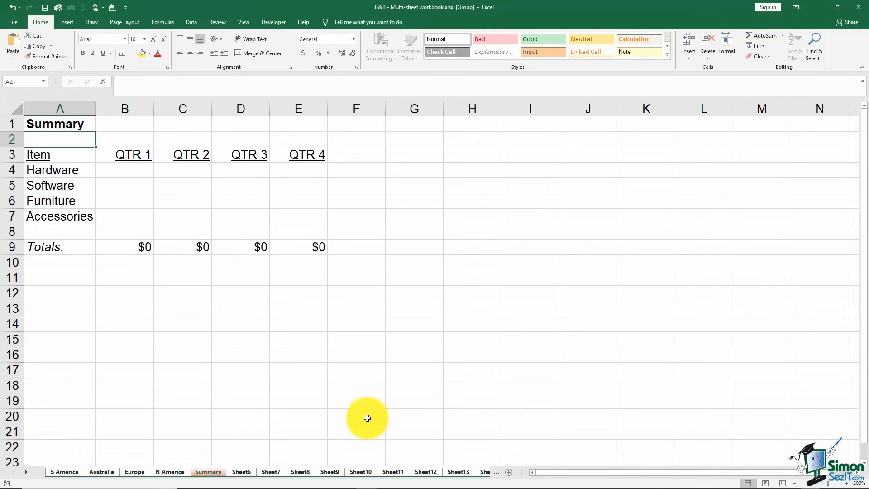
{"action": "left_click", "coordinate": [298, 471]}
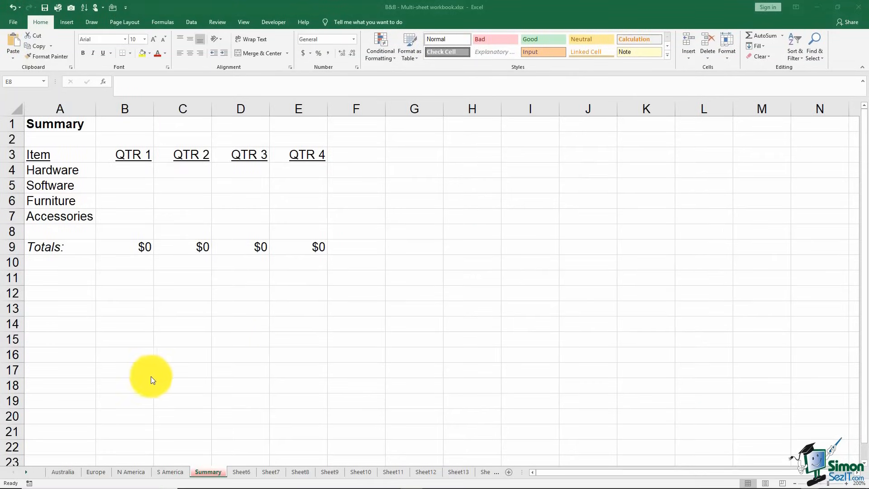
- Compare the data range B4:E7 on the Australia sheet with the same range on the Summary sheet
{"action": "left_click", "coordinate": [66, 472]}
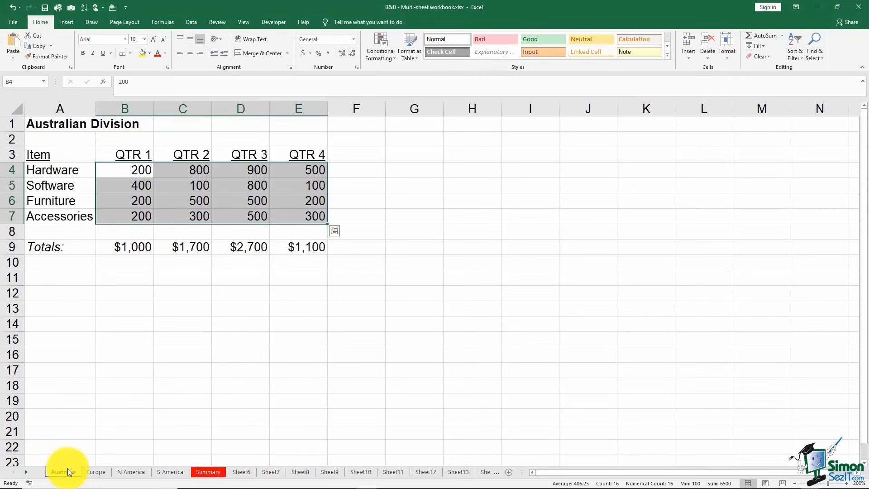
{"action": "left_click", "coordinate": [77, 384]}
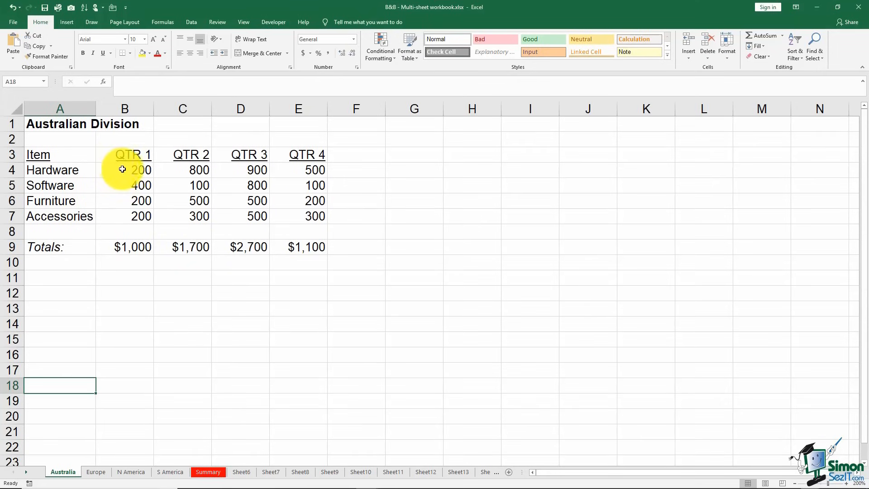
{"action": "left_click_drag", "start_coordinate": [124, 170], "coordinate": [310, 217]}
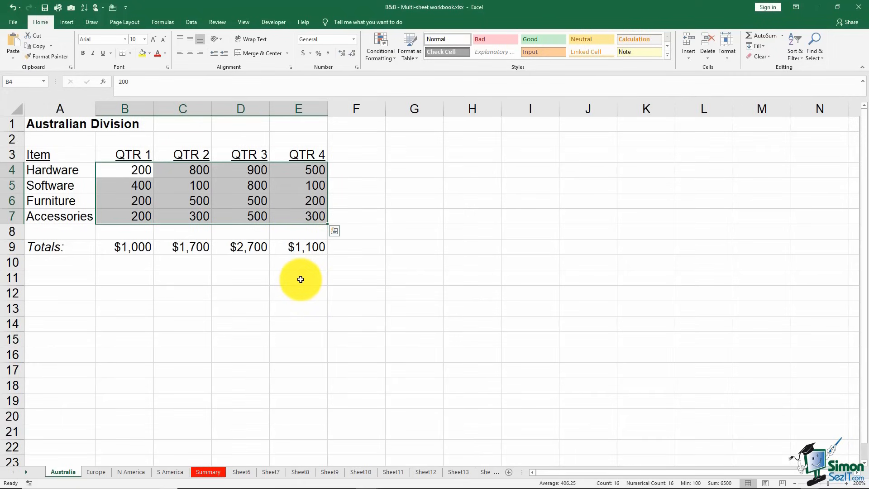
{"action": "left_click", "coordinate": [211, 473]}
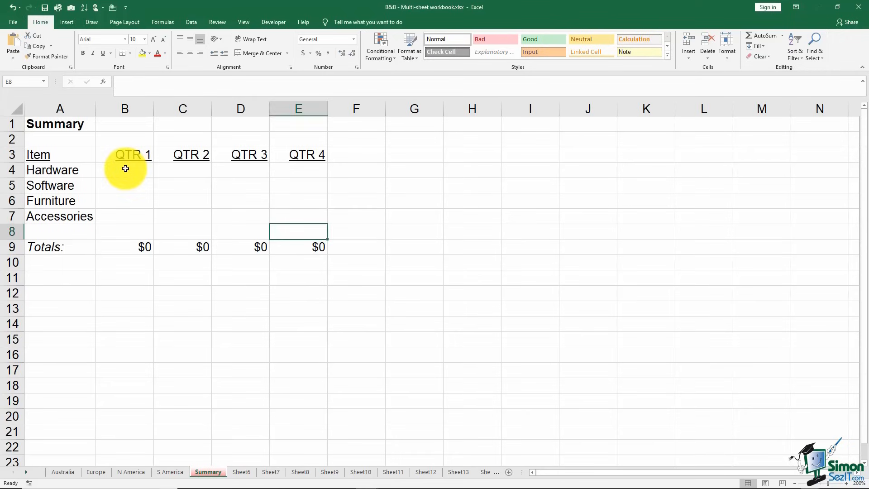
{"action": "left_click_drag", "start_coordinate": [124, 170], "coordinate": [294, 215]}
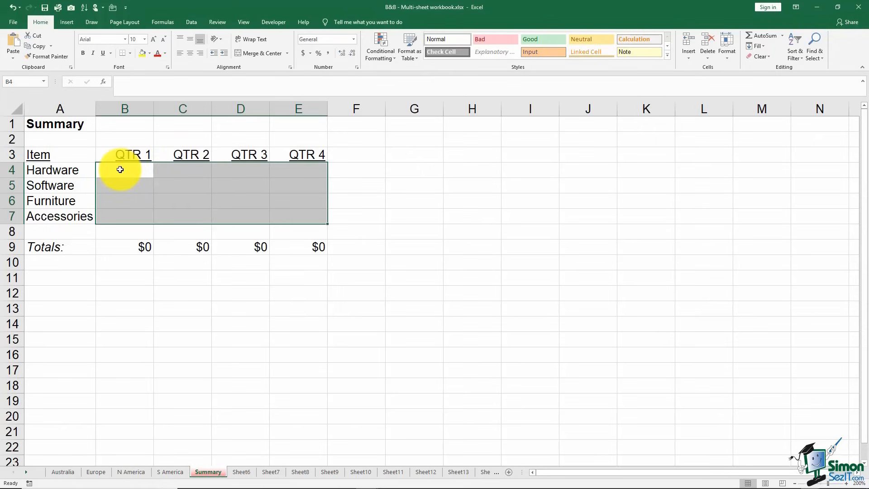
{"action": "left_click", "coordinate": [104, 265]}
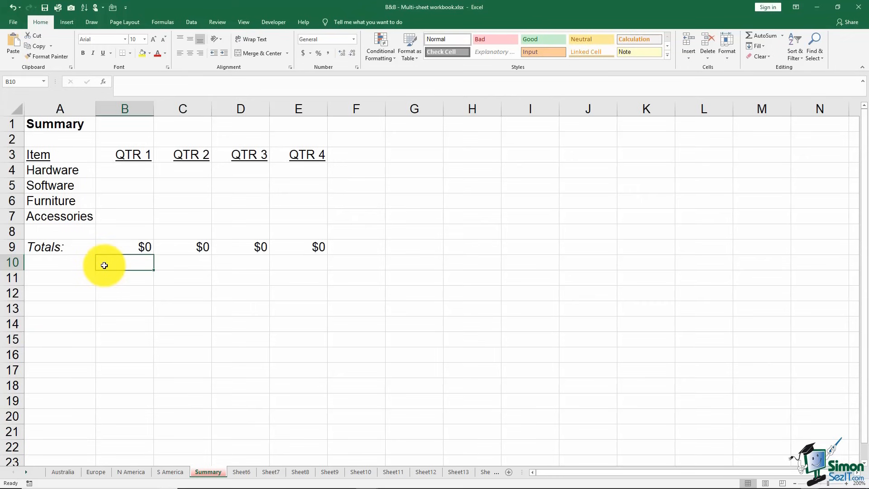
- On the Australia sheet, select the range B4:E7 by its first and last cells and clear the selection again
{"action": "left_click", "coordinate": [68, 469]}
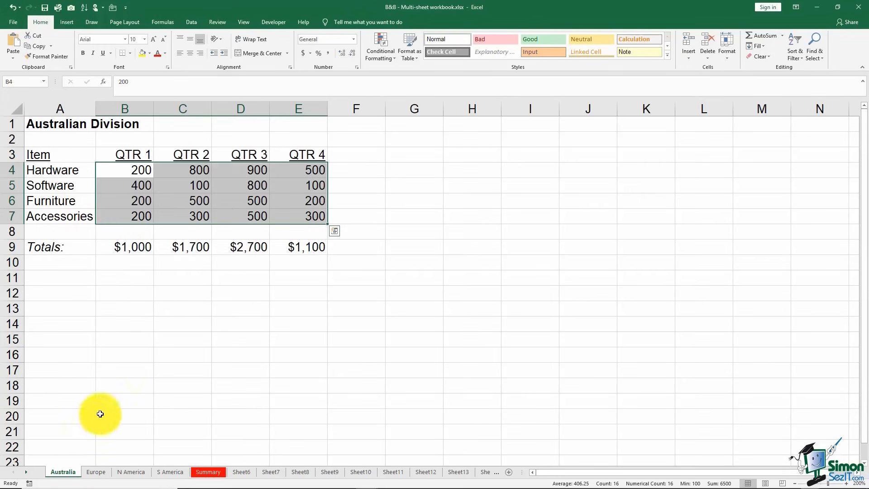
{"action": "left_click", "coordinate": [150, 327]}
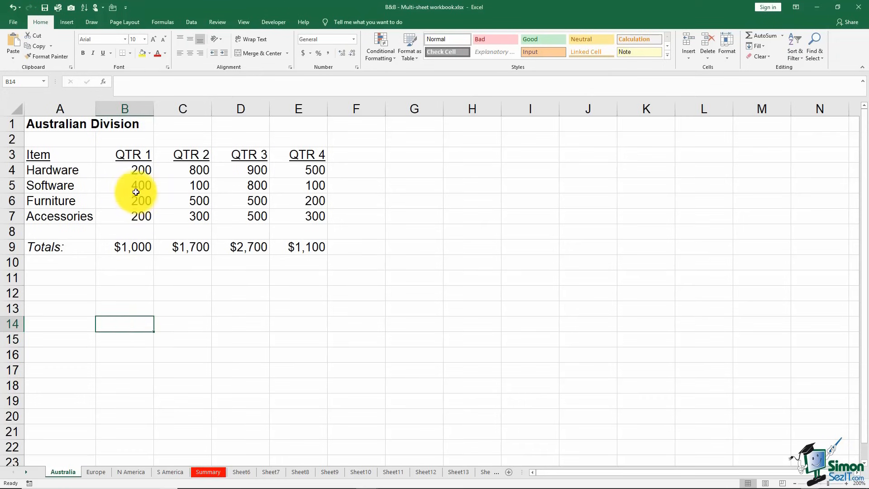
{"action": "left_click", "coordinate": [132, 171]}
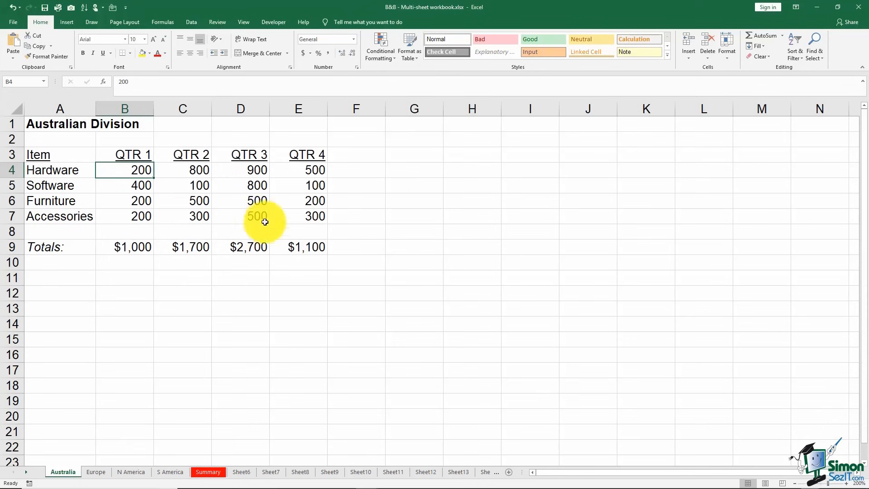
{"action": "left_click", "coordinate": [288, 218], "text": "shift"}
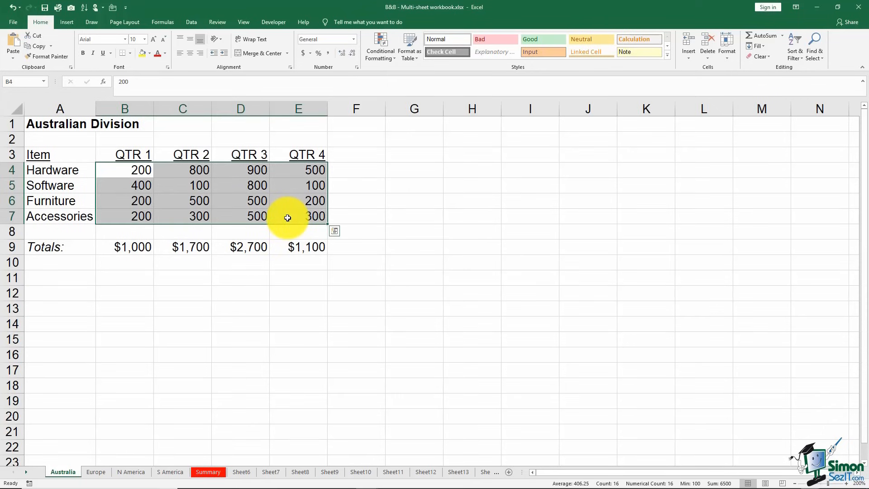
{"action": "left_click", "coordinate": [355, 217]}
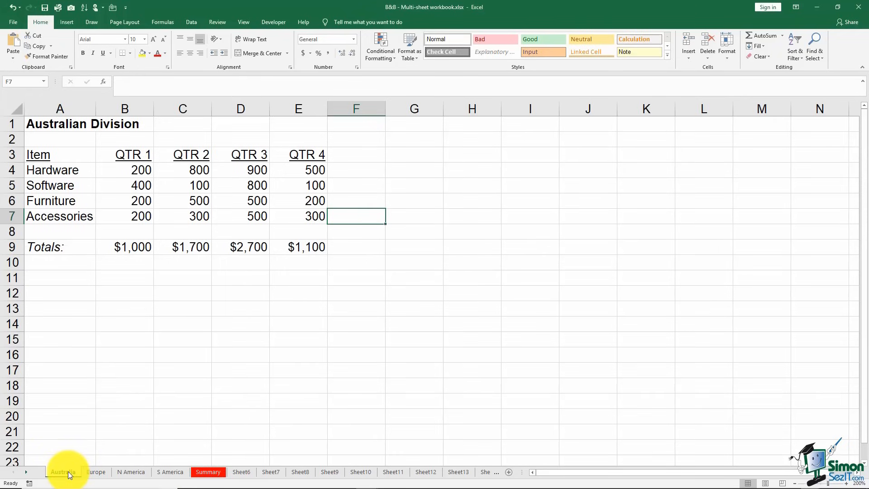
- Group the sheets from Australia through S America, enter "Books & Beyond" in A15 on all of them, and check the N America sheet
{"action": "left_click", "coordinate": [162, 473], "text": "shift"}
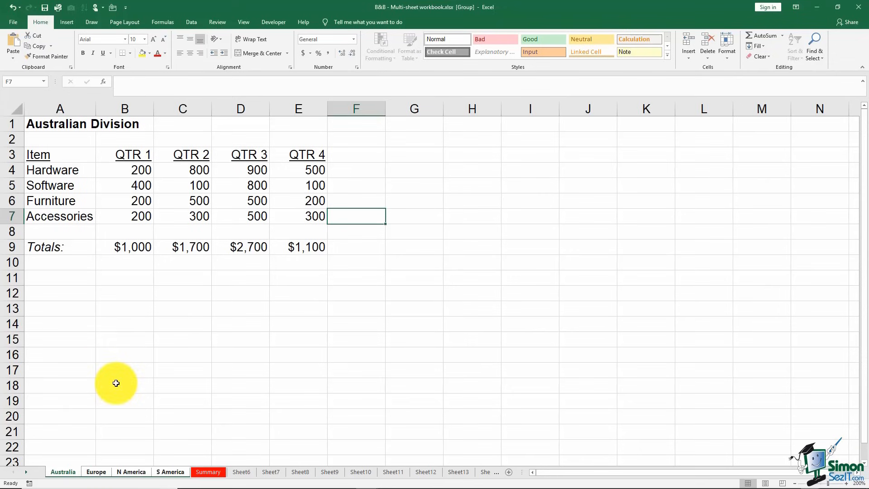
{"action": "left_click", "coordinate": [68, 340]}
{"action": "type", "text": "Books &"}
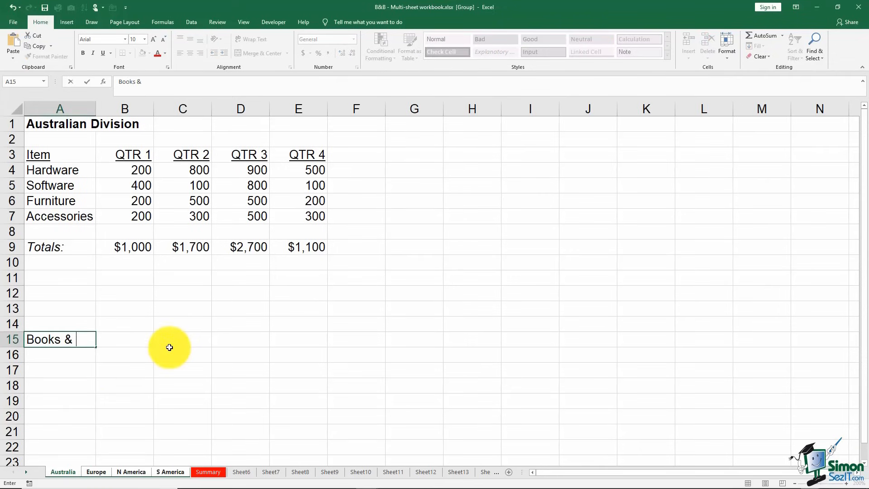
{"action": "type", "text": " Beyond"}
{"action": "left_click", "coordinate": [169, 347]}
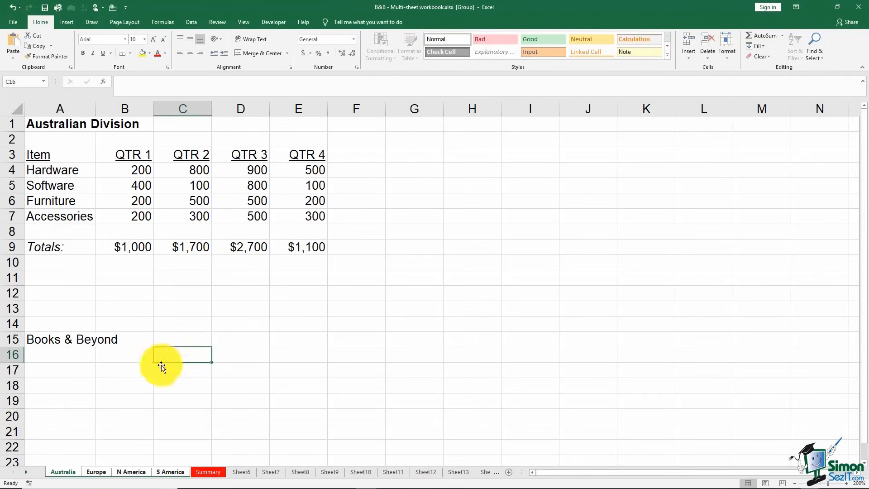
{"action": "left_click", "coordinate": [131, 472]}
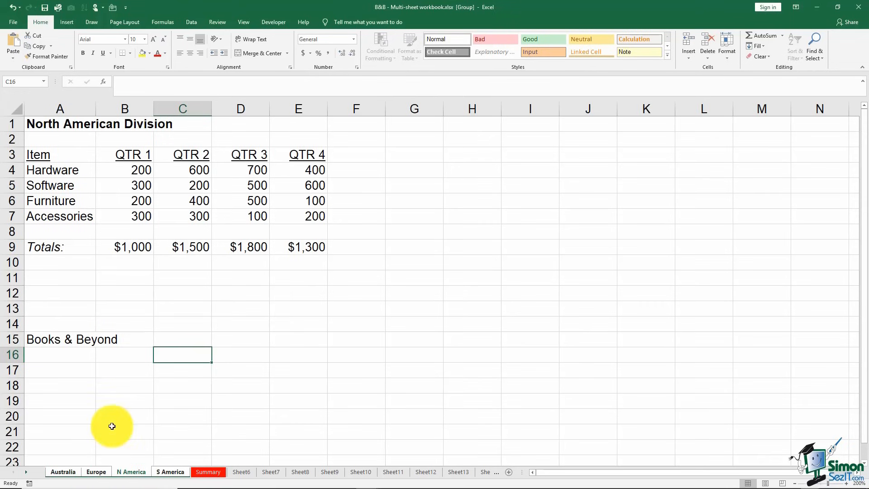
- Clear the "Books & Beyond" text in A15 from all grouped division sheets, check the Europe sheet, and ungroup them by activating Sheet6
{"action": "left_click", "coordinate": [82, 341]}
{"action": "left_click", "coordinate": [170, 472]}
{"action": "left_click", "coordinate": [64, 340]}
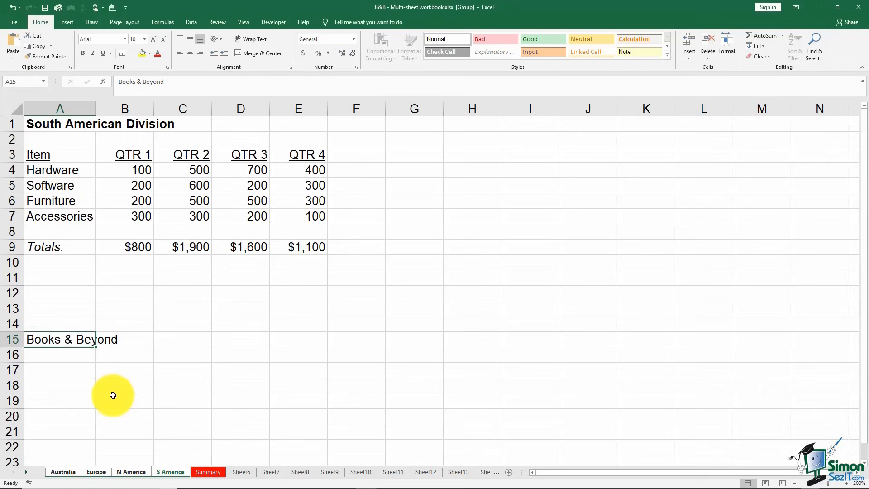
{"action": "key", "text": "Delete"}
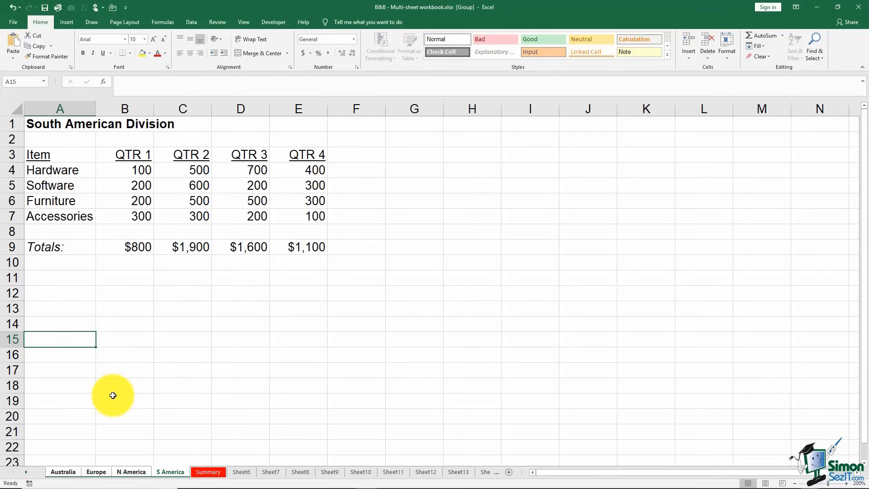
{"action": "left_click", "coordinate": [99, 470]}
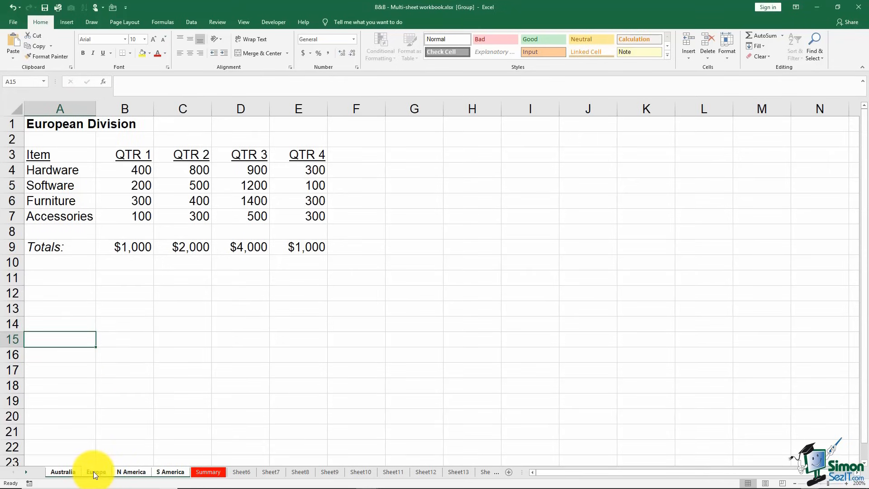
{"action": "left_click", "coordinate": [245, 471]}
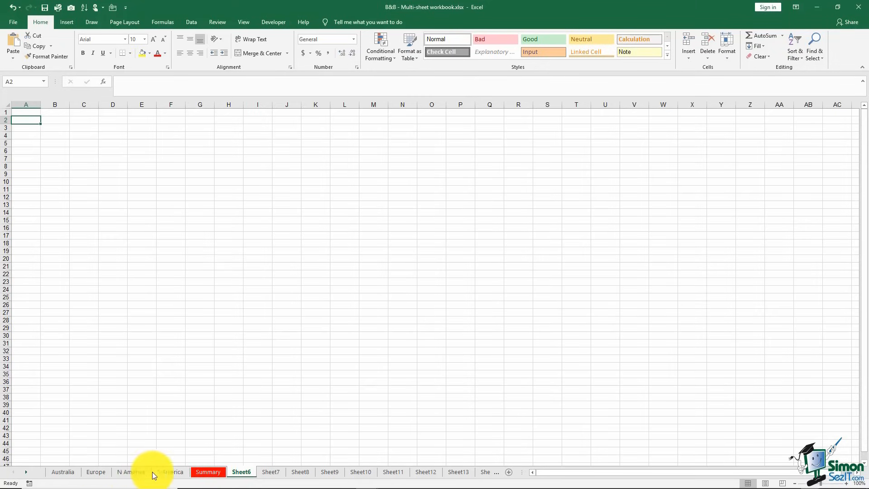
- In B4 of the Summary sheet, enter a SUM formula adding B4 across the Australia through S America sheets, and review the formula
{"action": "left_click", "coordinate": [207, 472]}
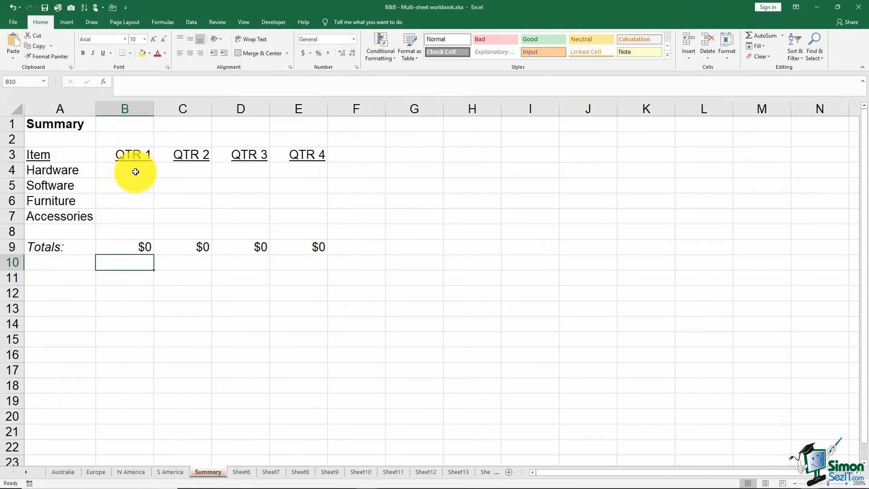
{"action": "left_click", "coordinate": [135, 172]}
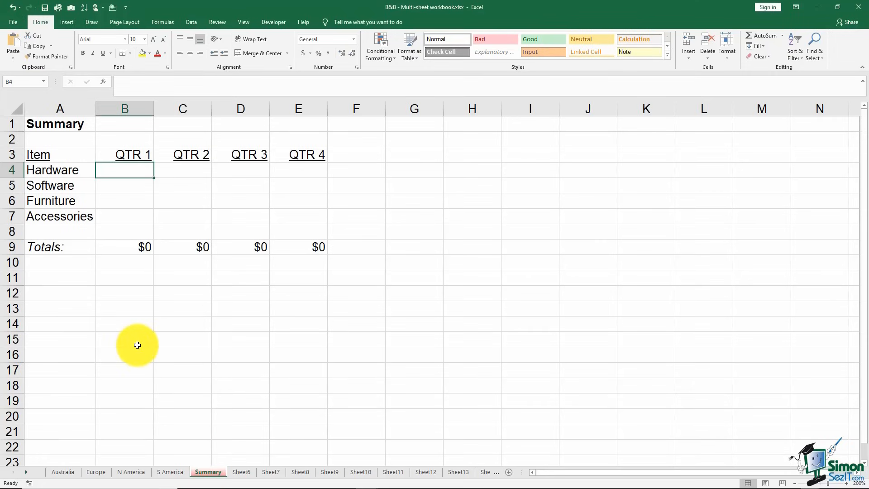
{"action": "type", "text": "="}
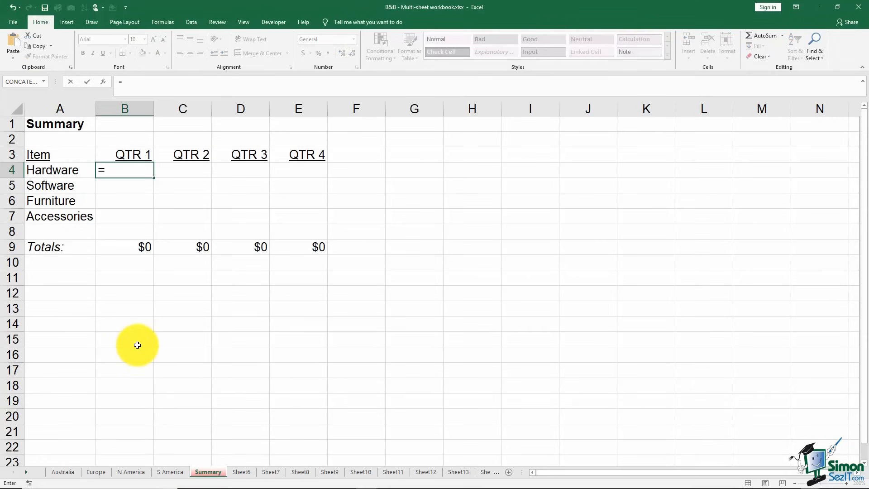
{"action": "type", "text": "sum("}
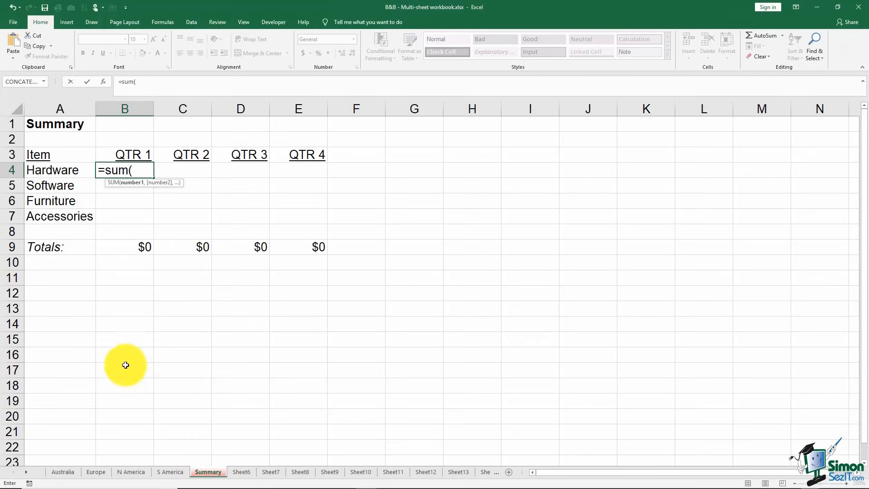
{"action": "left_click", "coordinate": [63, 472]}
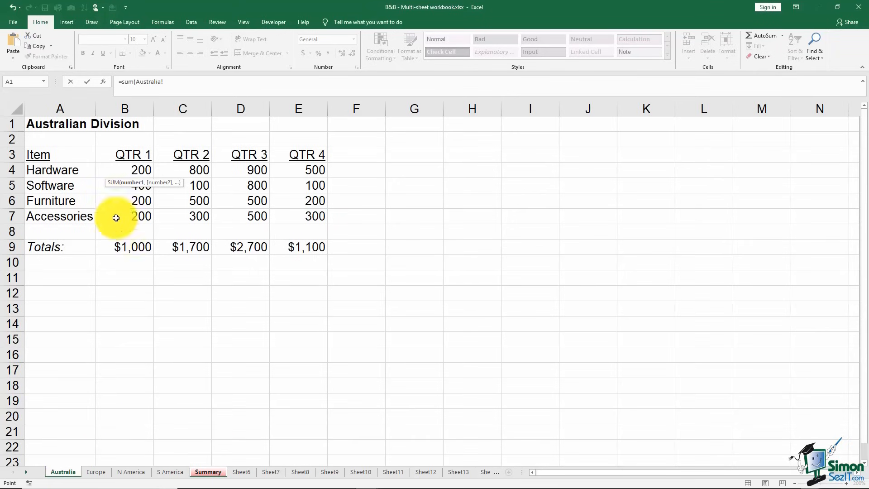
{"action": "left_click", "coordinate": [116, 168]}
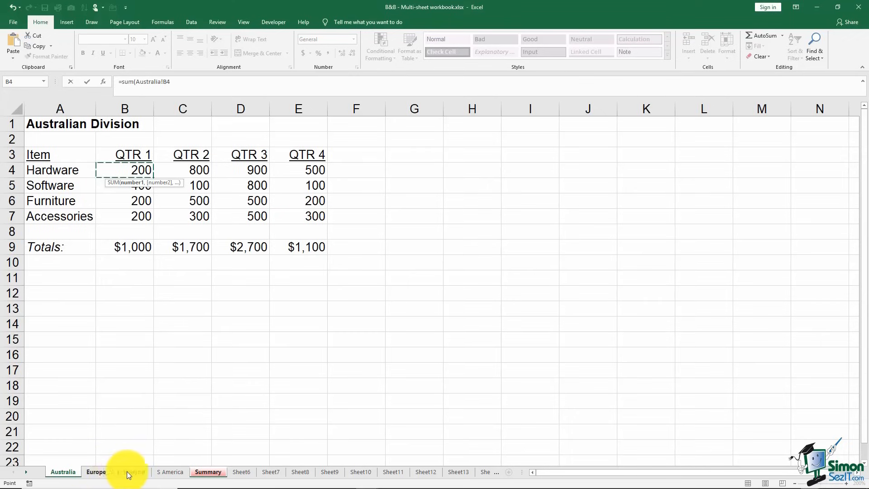
{"action": "left_click", "coordinate": [166, 471], "text": "shift"}
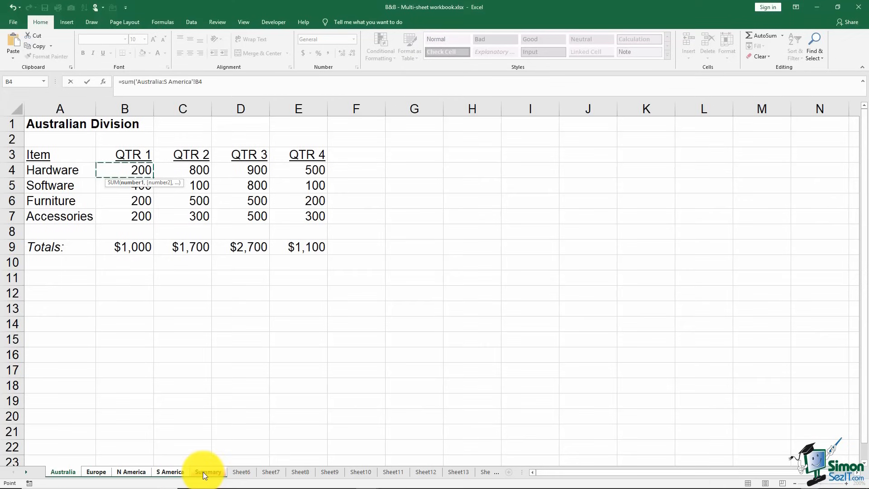
{"action": "key", "text": "Return"}
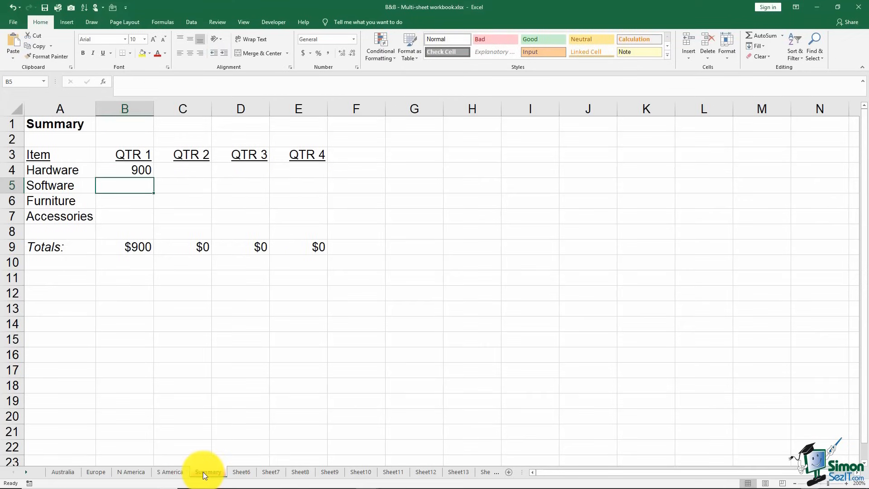
{"action": "double_click", "coordinate": [136, 173]}
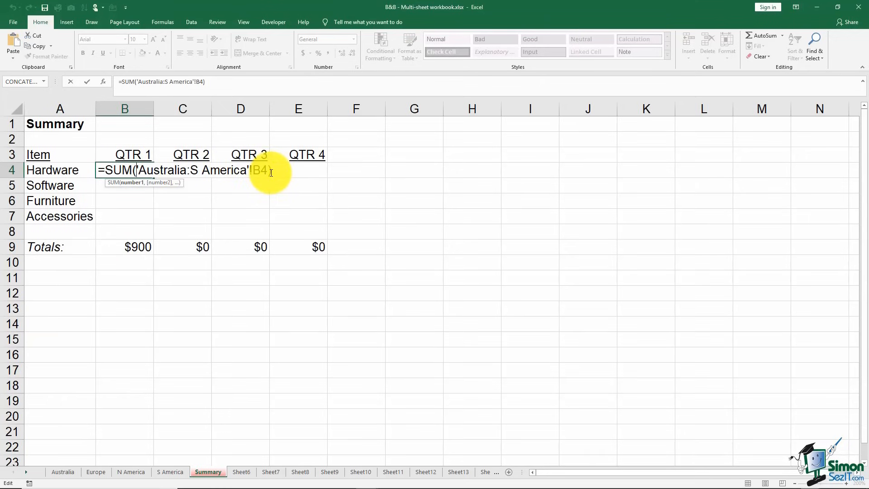
{"action": "key", "text": "ctrl+Return"}
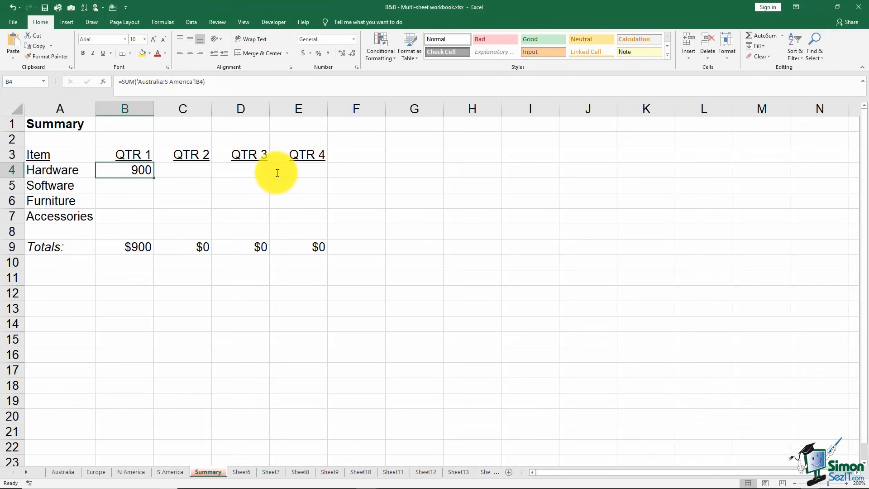
- In B5 of the Summary sheet, enter a SUM formula adding B5 across the Australia through S America sheets
{"action": "left_click", "coordinate": [141, 186]}
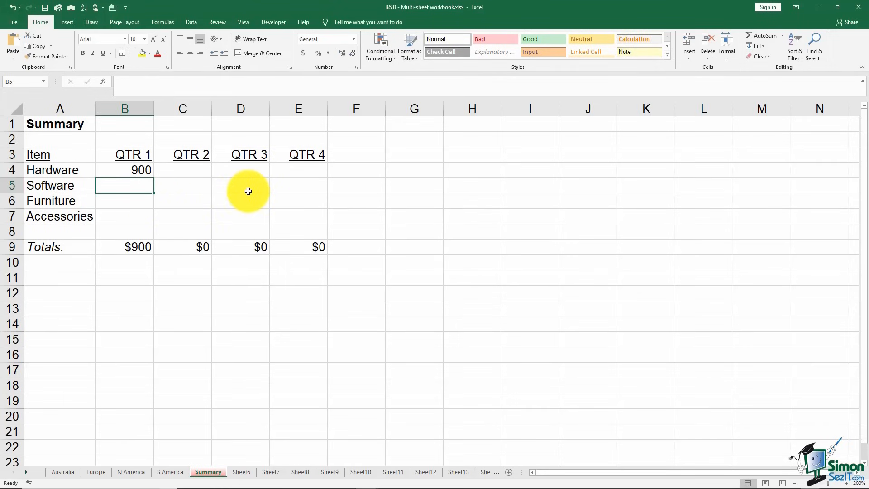
{"action": "type", "text": "=sum("}
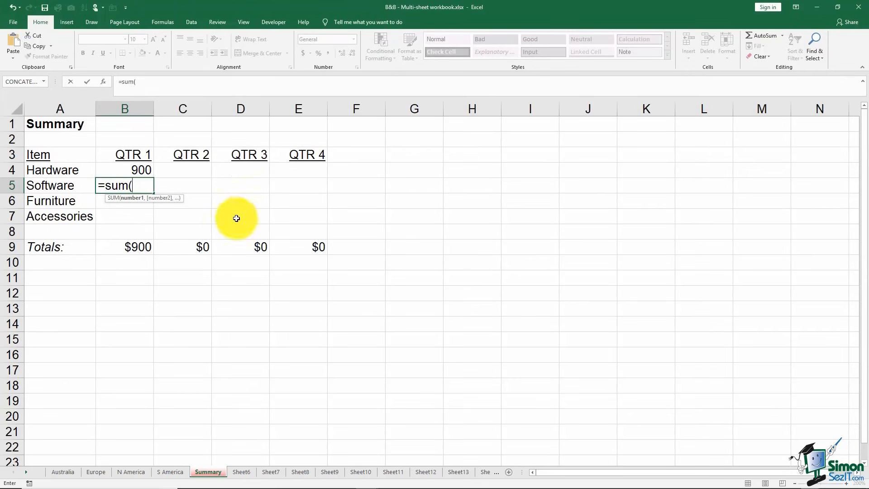
{"action": "left_click", "coordinate": [73, 476]}
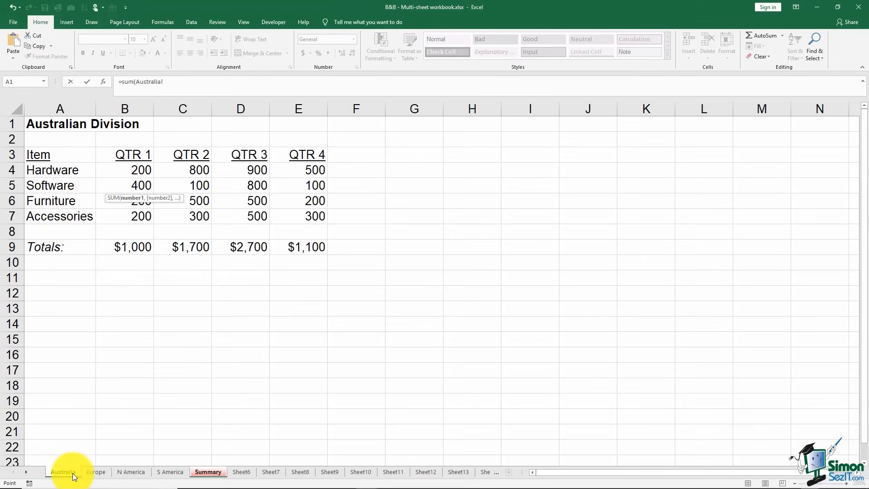
{"action": "left_click", "coordinate": [117, 186]}
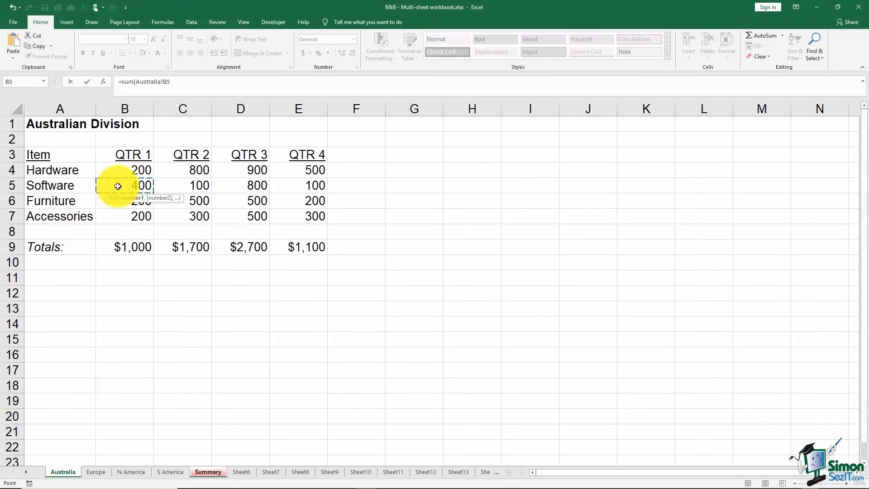
{"action": "left_click", "coordinate": [176, 475], "text": "shift"}
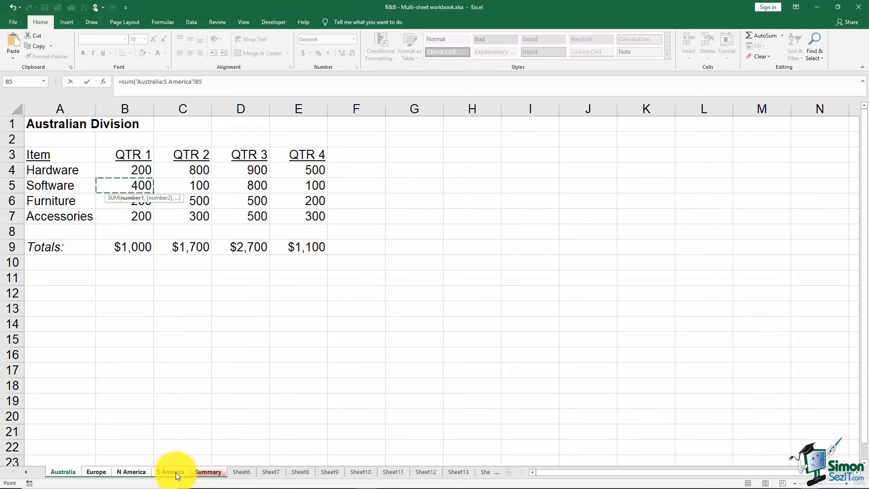
{"action": "key", "text": "Return"}
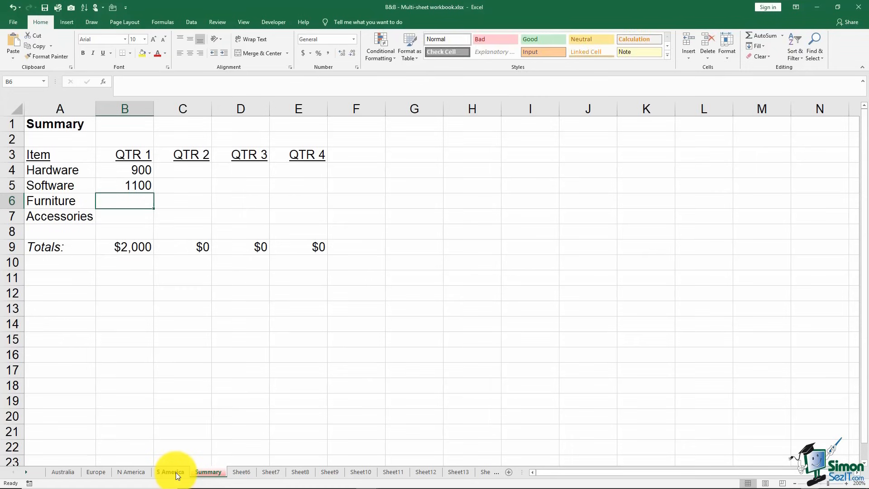
- In B6 of the Summary sheet, enter a SUM formula adding B6 across the Australia through S America sheets
{"action": "type", "text": "="}
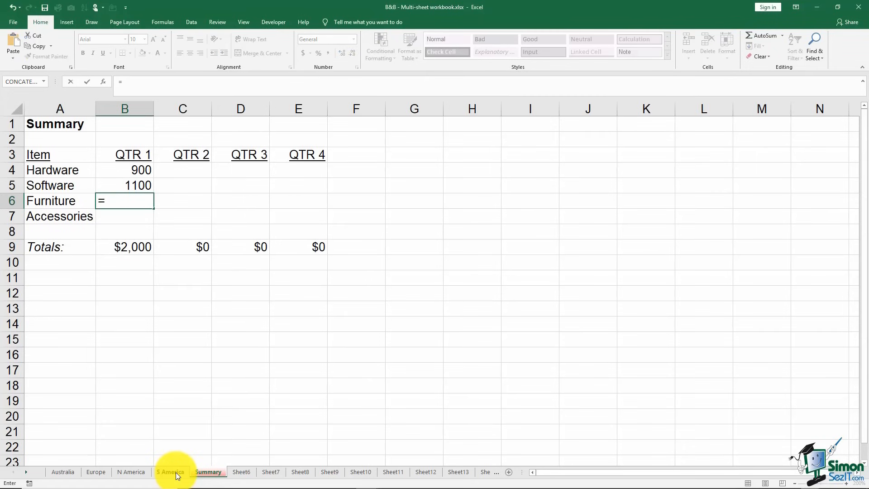
{"action": "type", "text": "sum"}
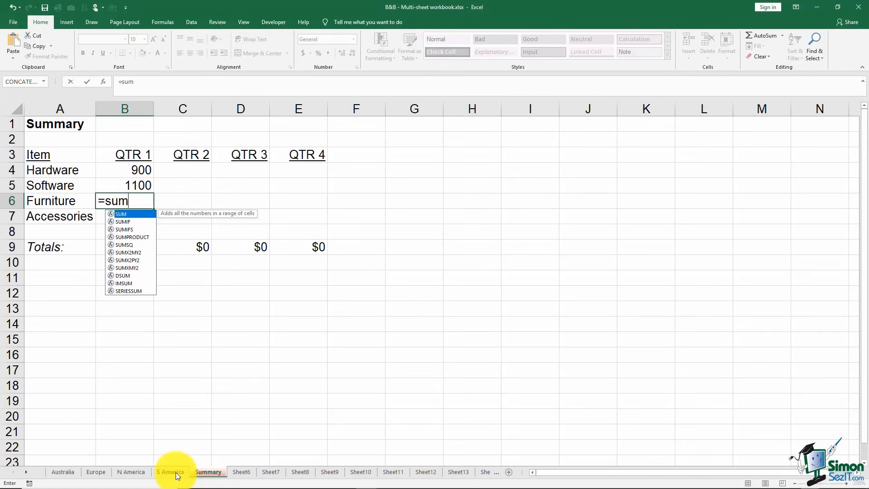
{"action": "type", "text": "("}
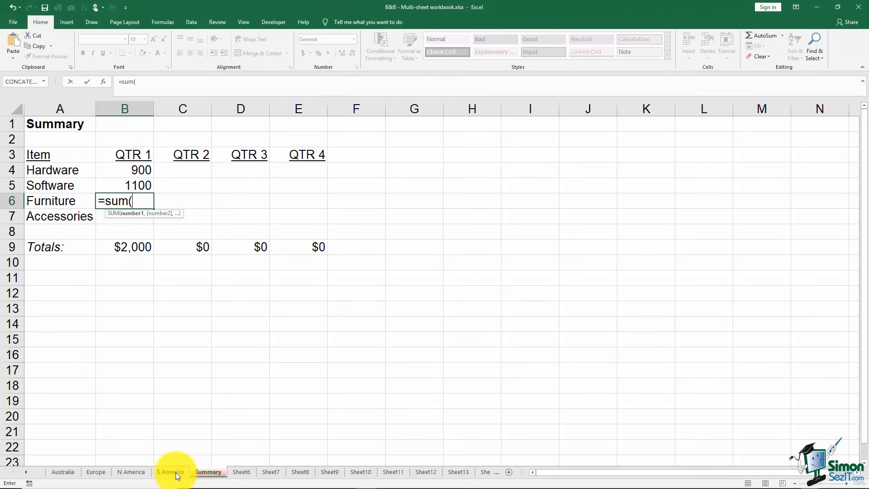
{"action": "left_click", "coordinate": [70, 473]}
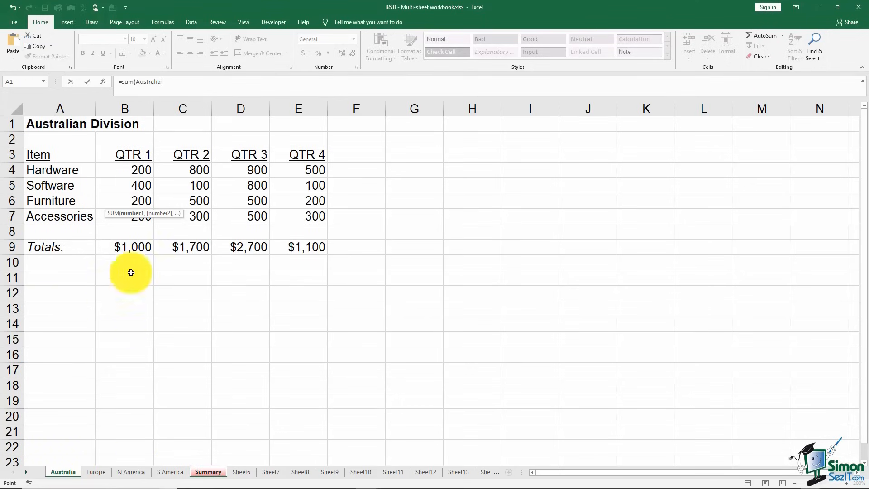
{"action": "left_click", "coordinate": [126, 200]}
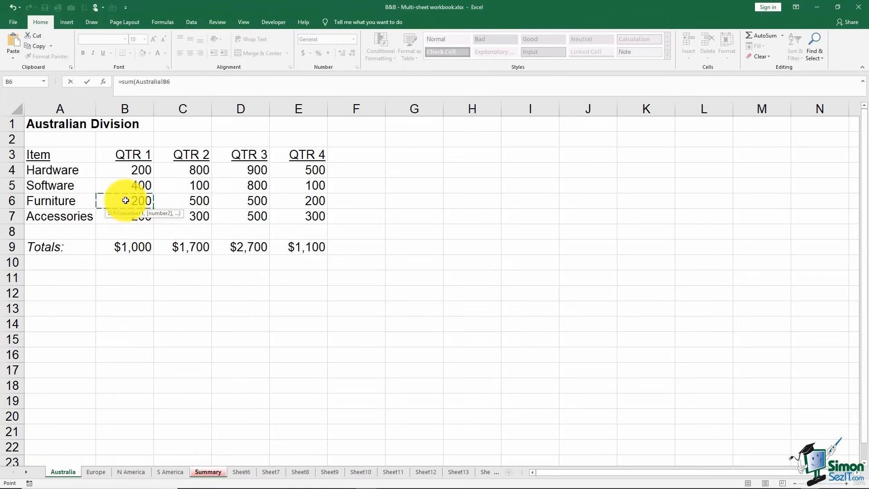
{"action": "left_click", "coordinate": [170, 472], "text": "shift"}
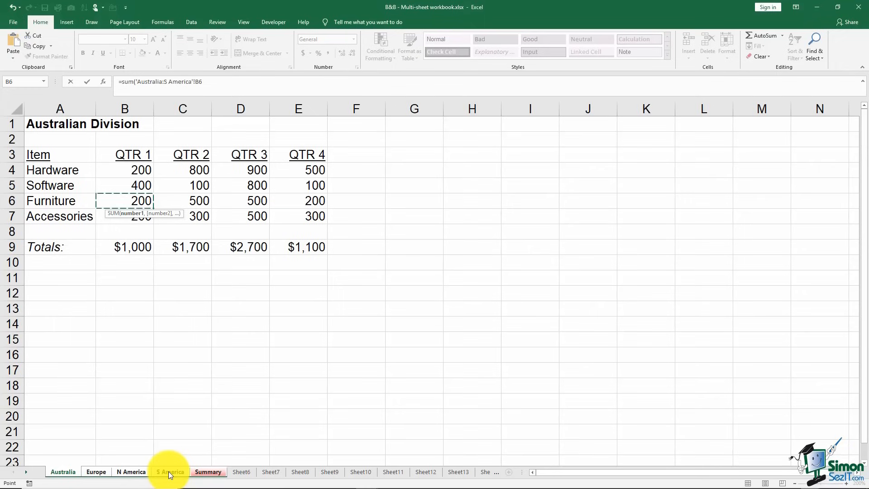
{"action": "key", "text": "Return"}
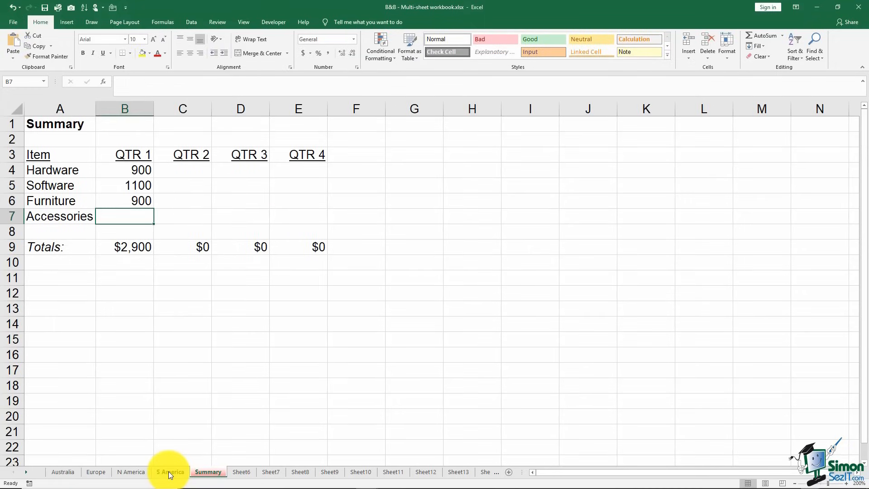
- Fill the Summary sheet's B4 formula down to B7 and across through column E, and clear the selection
{"action": "left_click", "coordinate": [127, 170]}
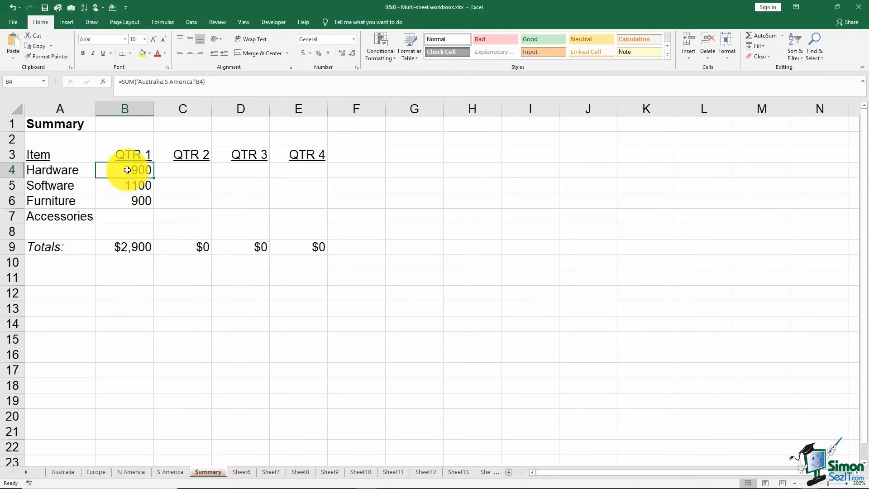
{"action": "left_click_drag", "start_coordinate": [154, 177], "coordinate": [153, 221]}
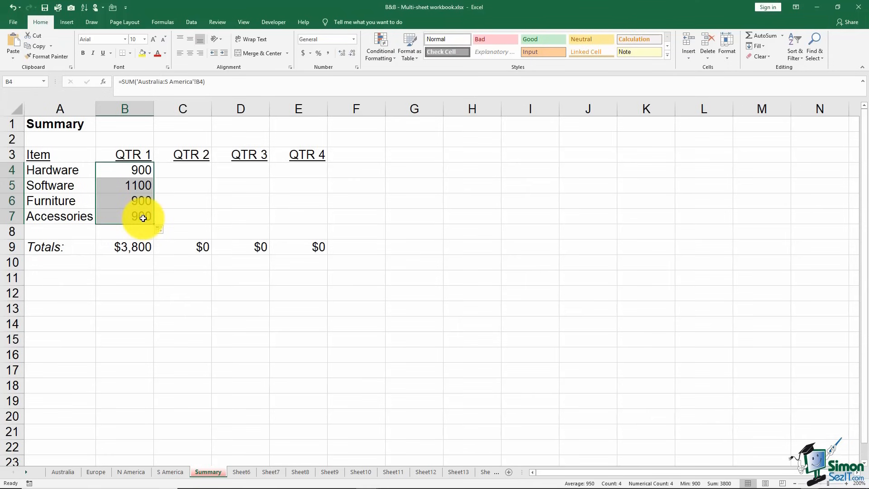
{"action": "left_click_drag", "start_coordinate": [154, 224], "coordinate": [312, 225]}
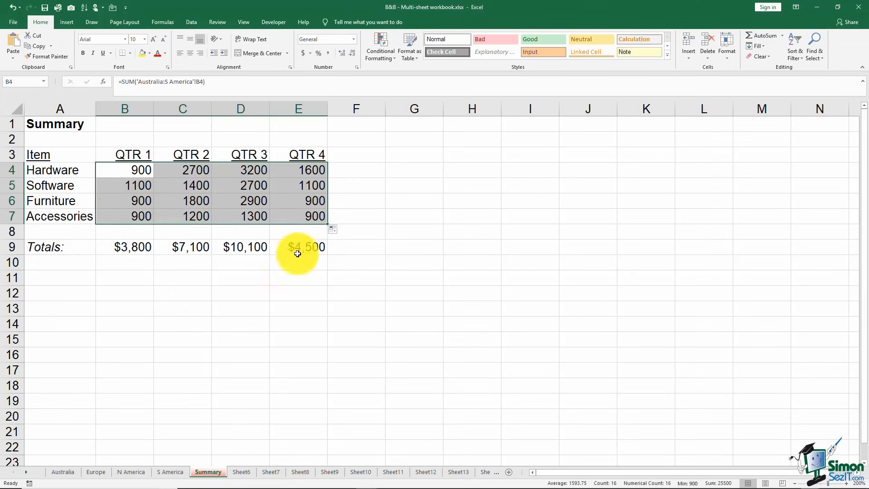
{"action": "left_click", "coordinate": [261, 303]}
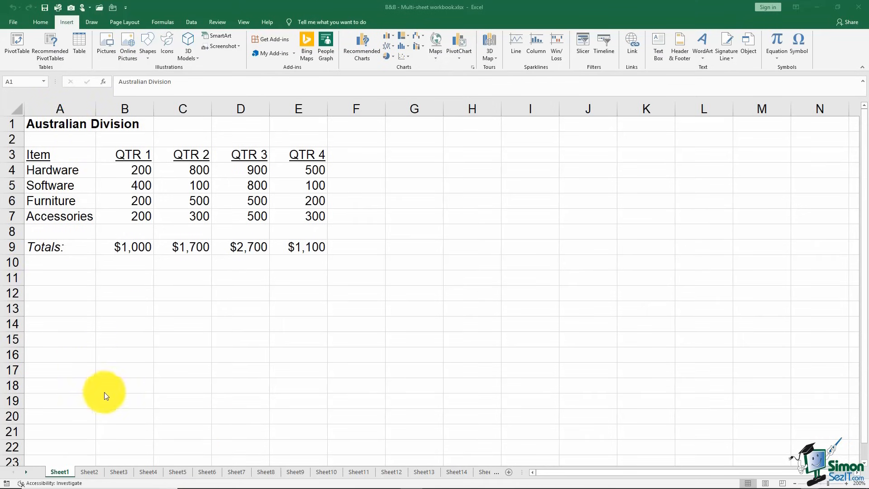
- View the European Division data on Sheet2 and select cell B4 on the Summary sheet, Sheet5
{"action": "left_click", "coordinate": [92, 472]}
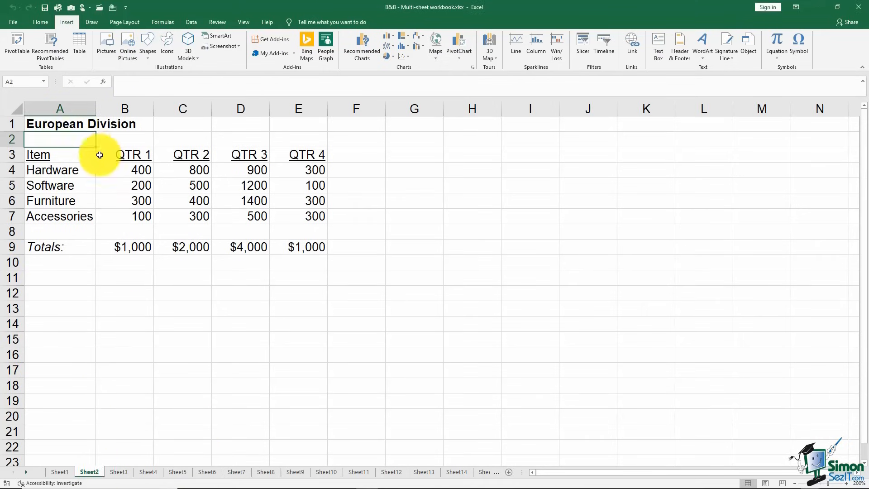
{"action": "left_click", "coordinate": [178, 473]}
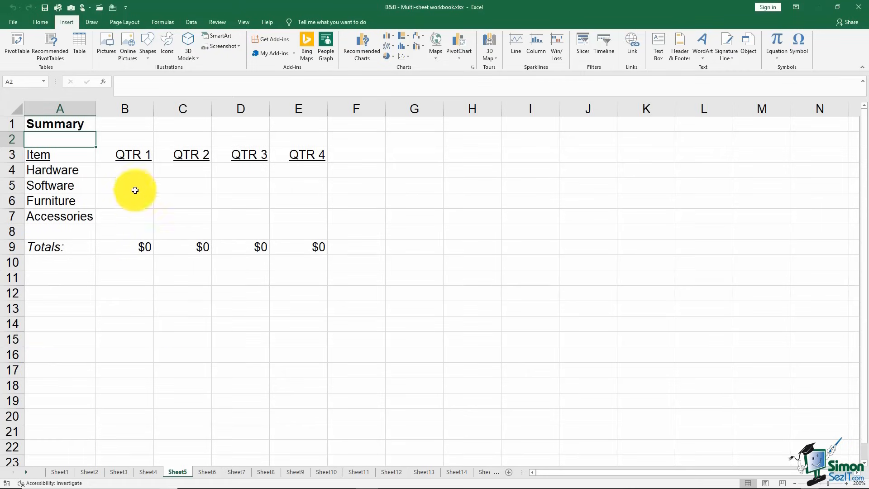
{"action": "left_click", "coordinate": [132, 172]}
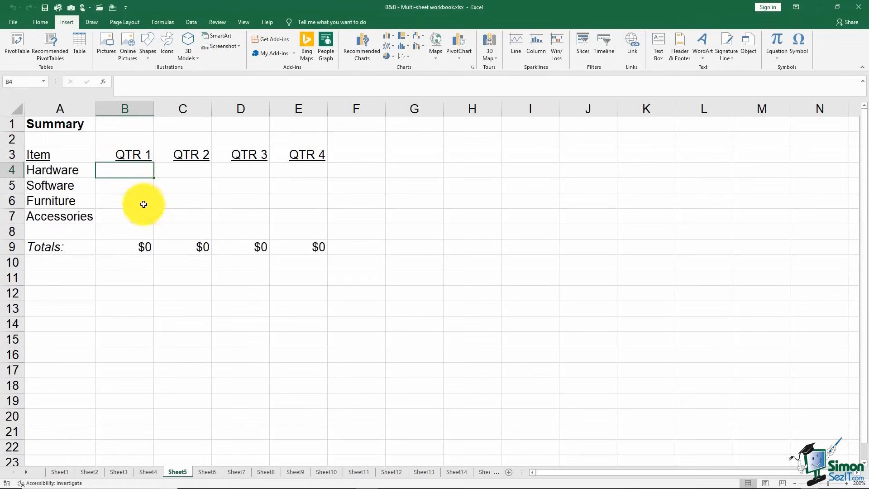